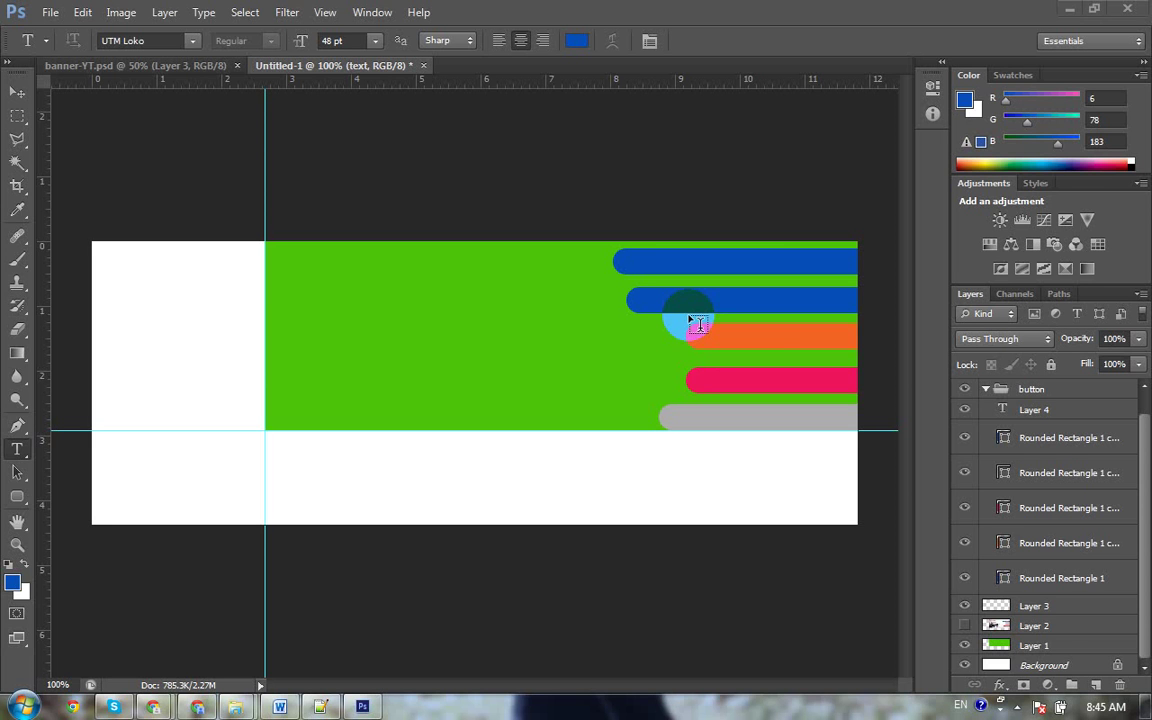
Create a new group above the 'button' group and rename it 'text'.
{"action": "left_click", "coordinate": [1024, 393]}
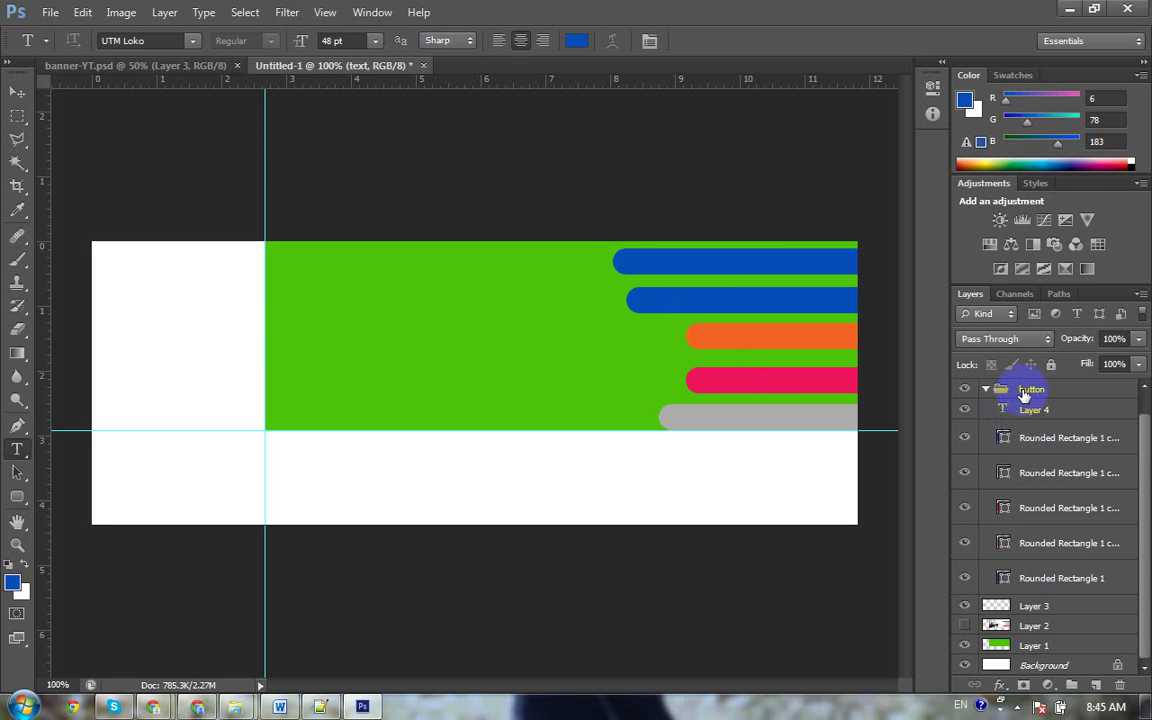
{"action": "left_click", "coordinate": [1071, 685]}
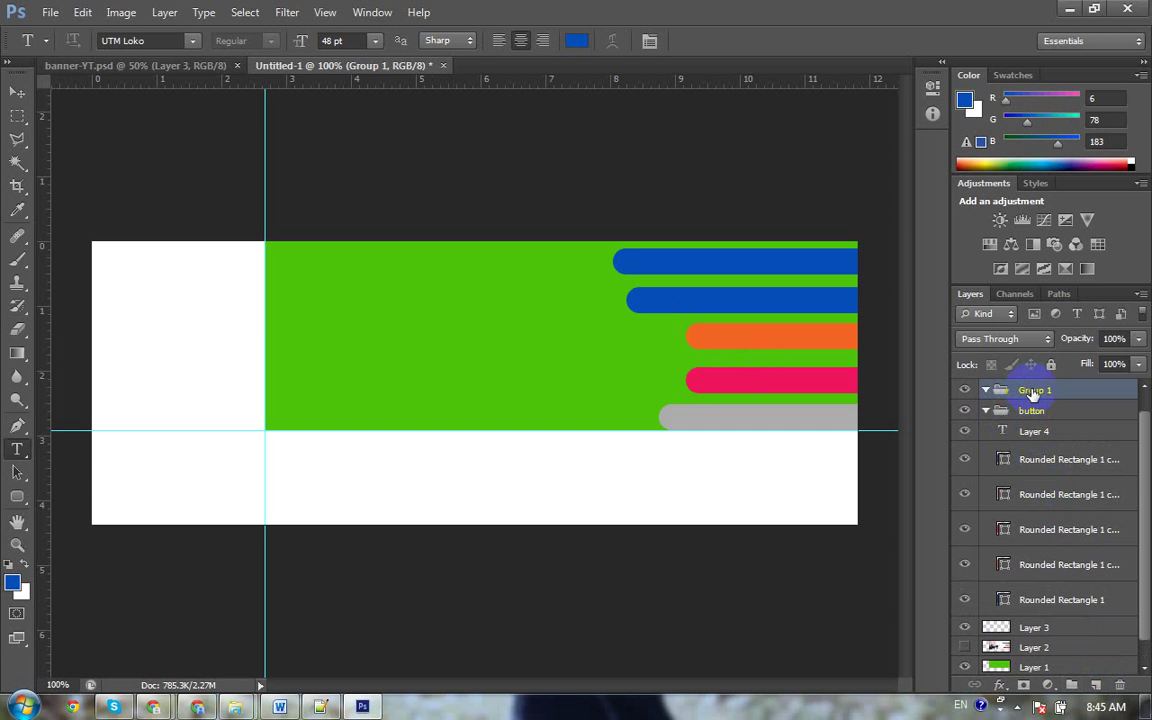
{"action": "double_click", "coordinate": [1033, 390]}
{"action": "type", "text": "tex"}
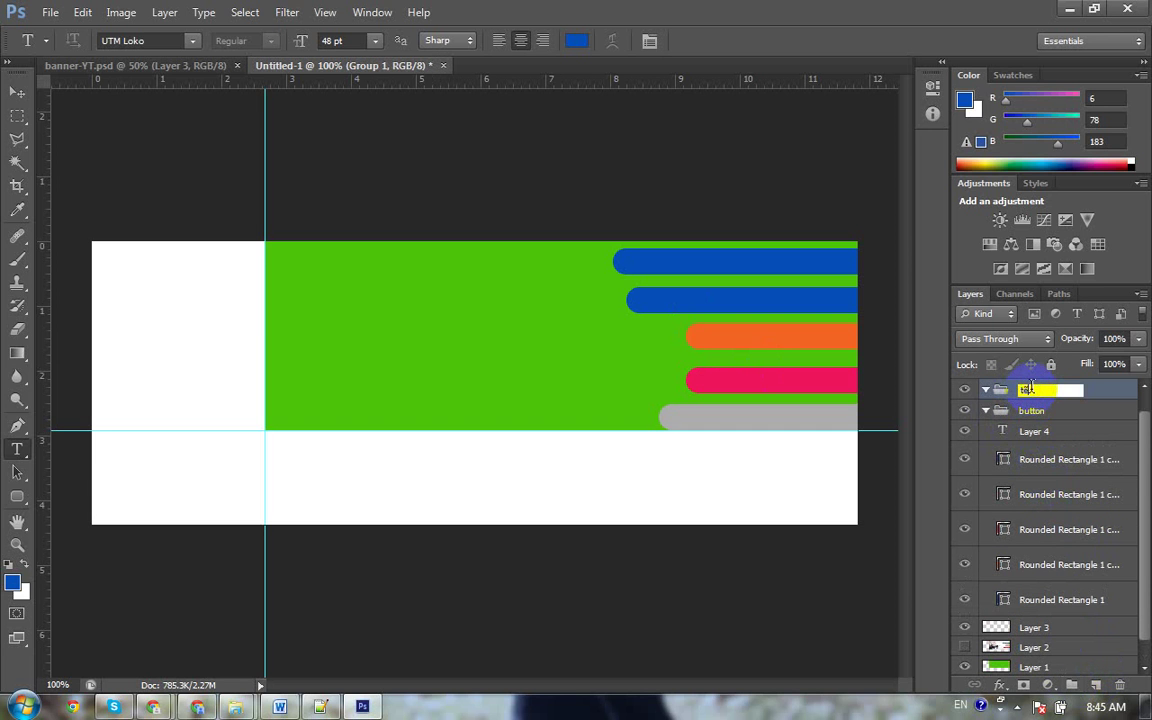
{"action": "type", "text": "t"}
{"action": "key", "text": "Return"}
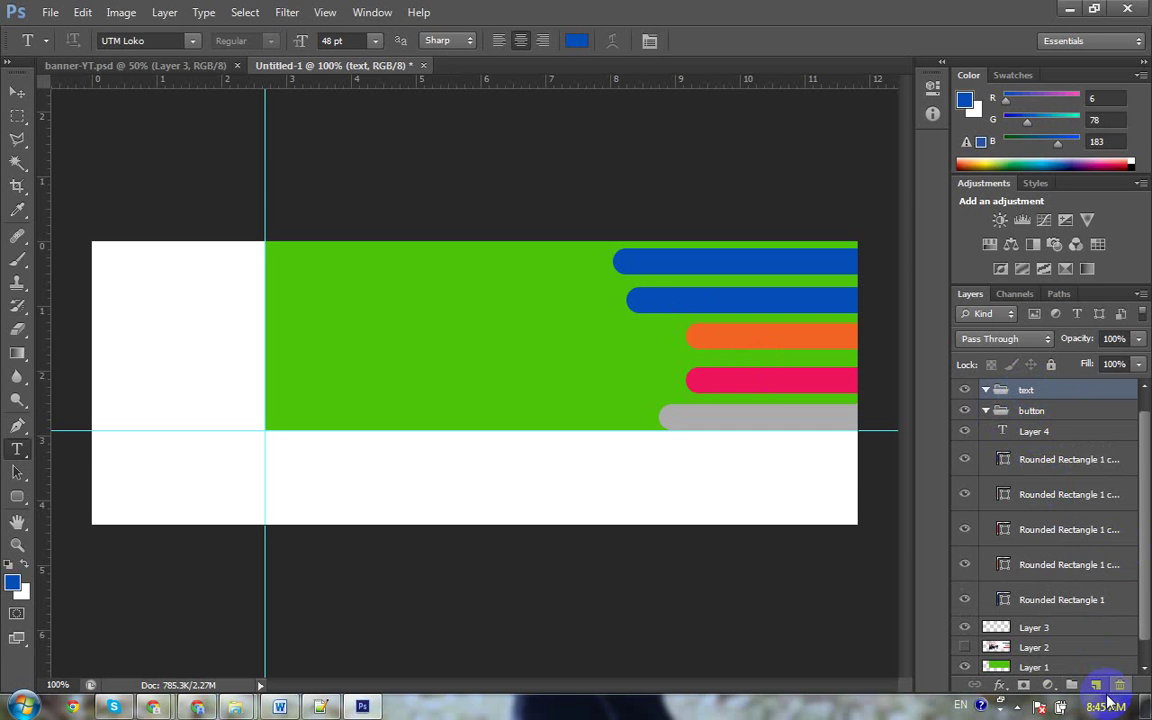
Add an empty layer inside the text group and set the text colour to white.
{"action": "left_click", "coordinate": [1097, 688]}
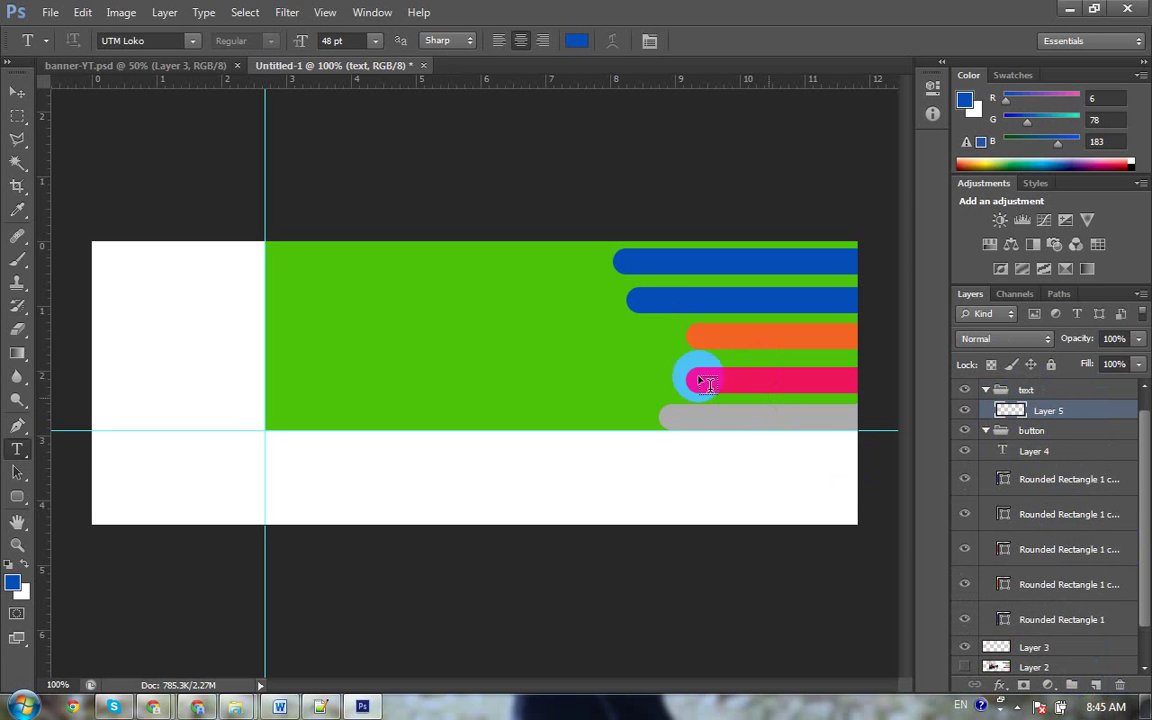
{"action": "left_click", "coordinate": [576, 40]}
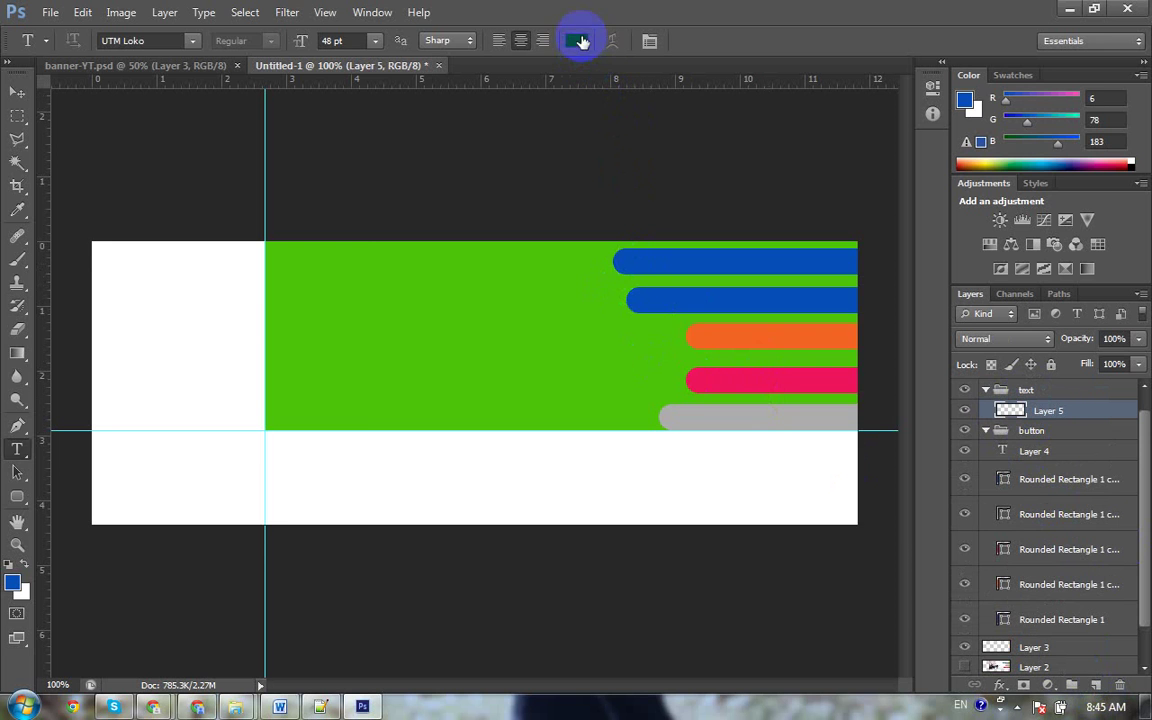
{"action": "left_click_drag", "start_coordinate": [544, 278], "coordinate": [400, 270]}
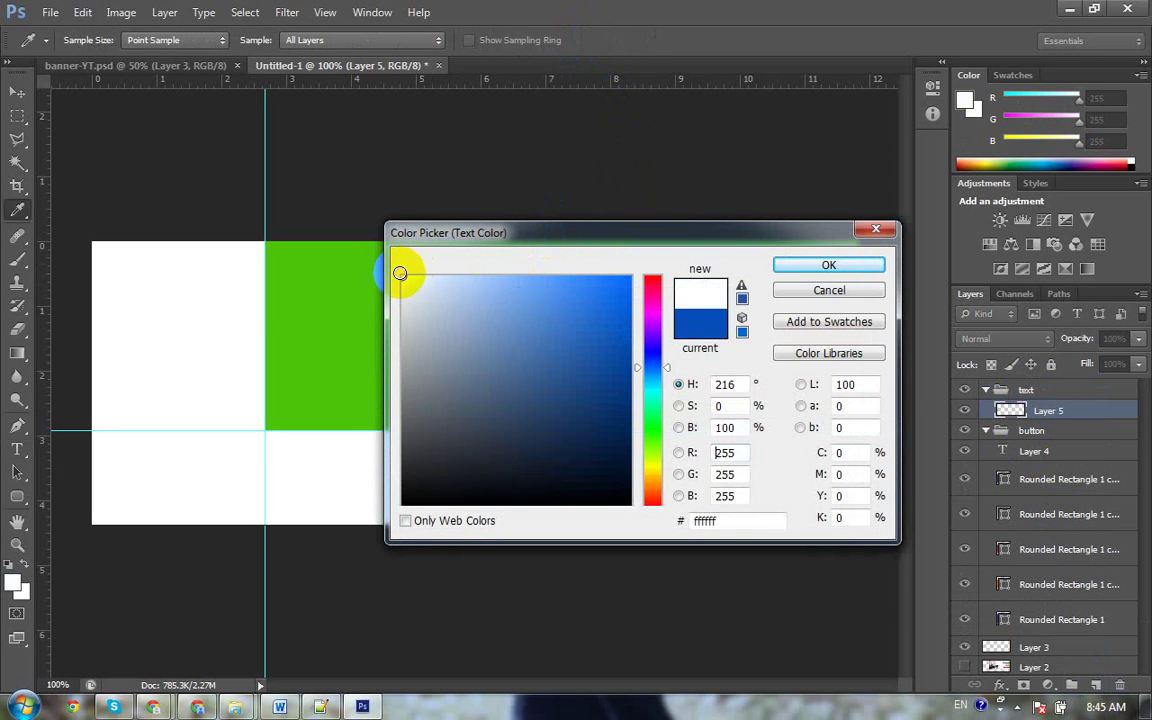
{"action": "key", "text": "Return"}
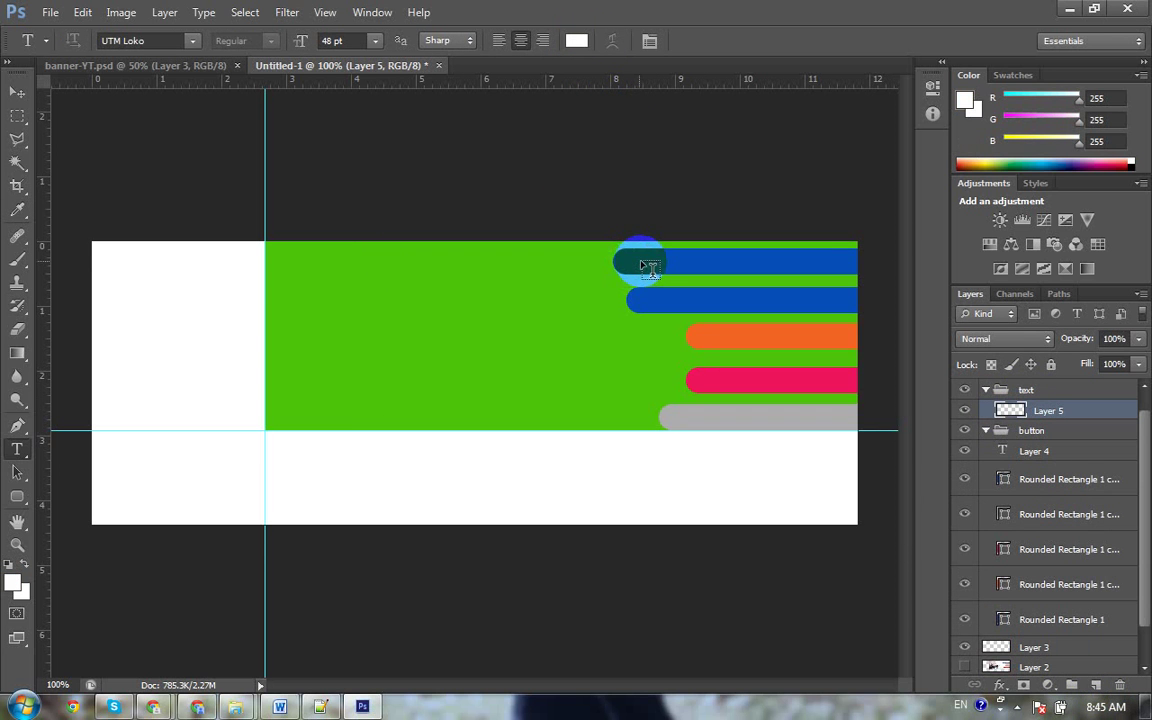
Type the 14 pt heading 'THIẾT KẾ WEBSITE CHUYÊN NGHIỆP' on the top blue bar.
{"action": "left_click", "coordinate": [648, 263]}
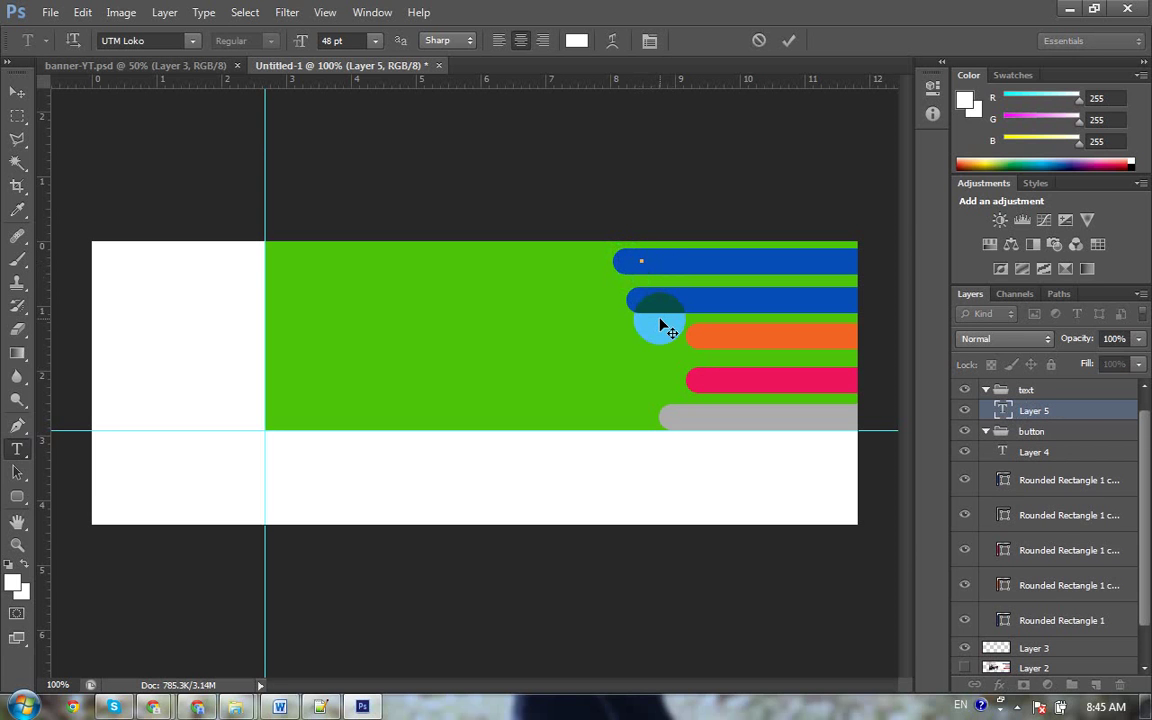
{"action": "type", "text": "I"}
{"action": "key", "text": "ctrl+a"}
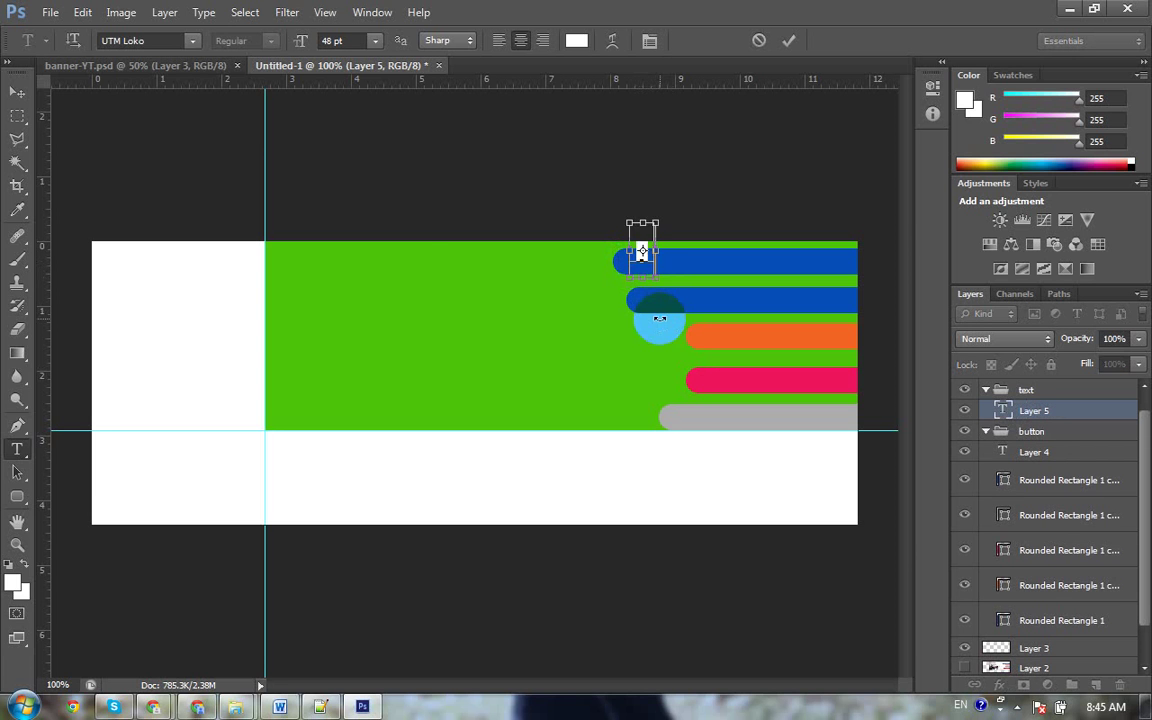
{"action": "left_click", "coordinate": [373, 44]}
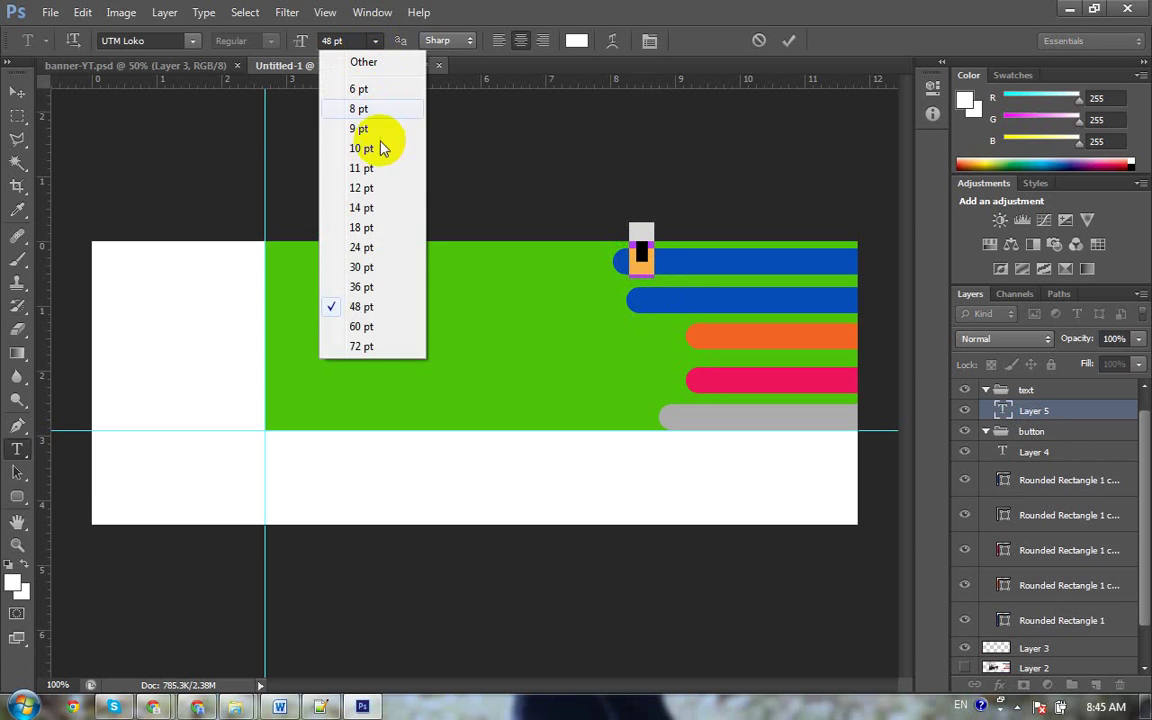
{"action": "left_click", "coordinate": [362, 210]}
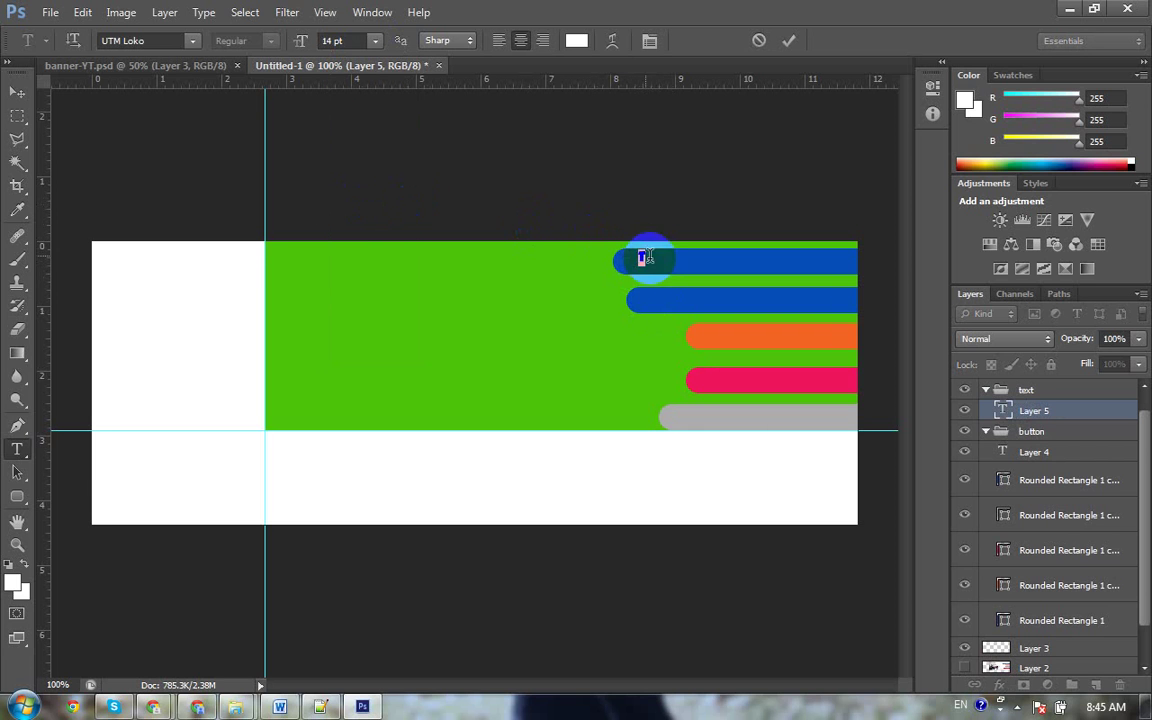
{"action": "type", "text": "1"}
{"action": "type", "text": "HIẾT KẾ"}
{"action": "type", "text": " WEBSITE CHUYEN NGHIỆP"}
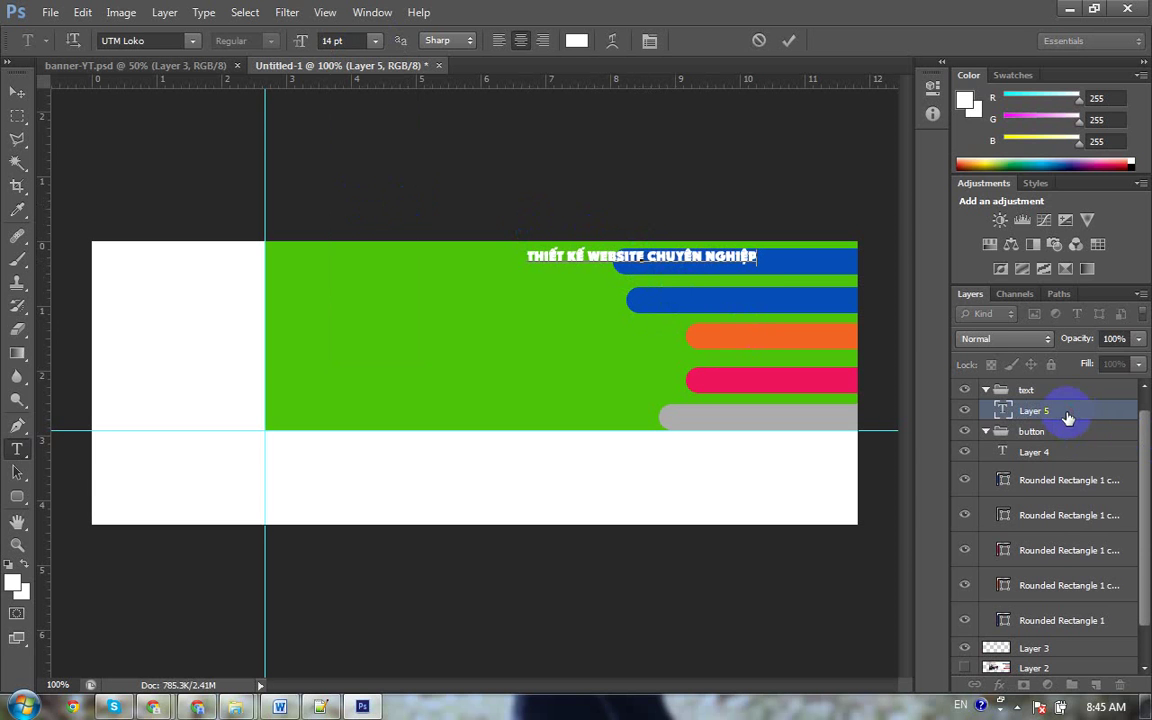
{"action": "key", "text": "ctrl+Return"}
Move the heading right onto the top blue bar and resize it to 13 pt.
{"action": "key", "text": "v"}
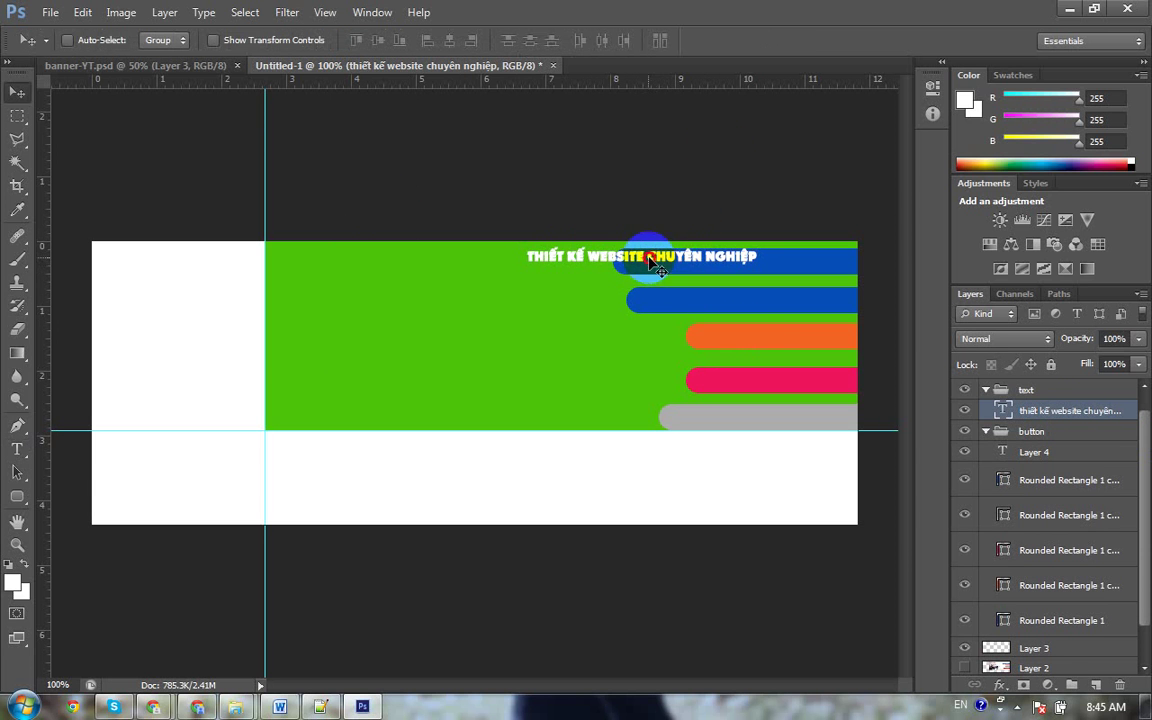
{"action": "left_click_drag", "start_coordinate": [651, 262], "coordinate": [748, 264]}
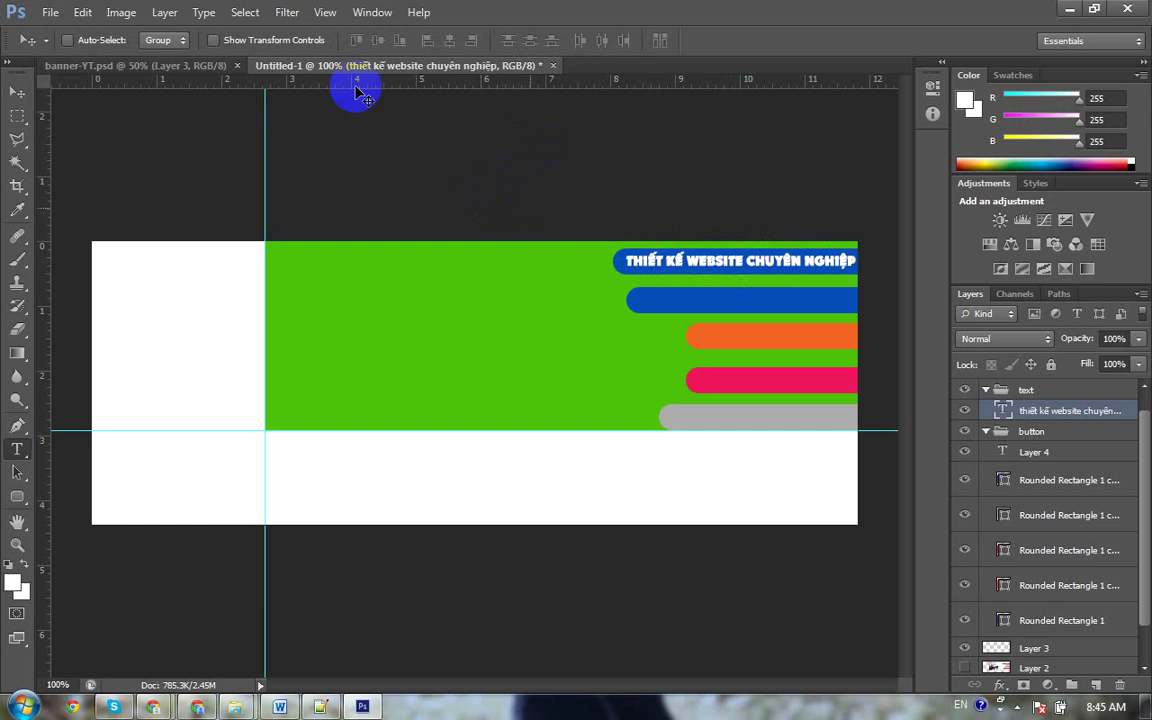
{"action": "key", "text": "t"}
{"action": "double_click", "coordinate": [334, 40]}
{"action": "type", "text": "13"}
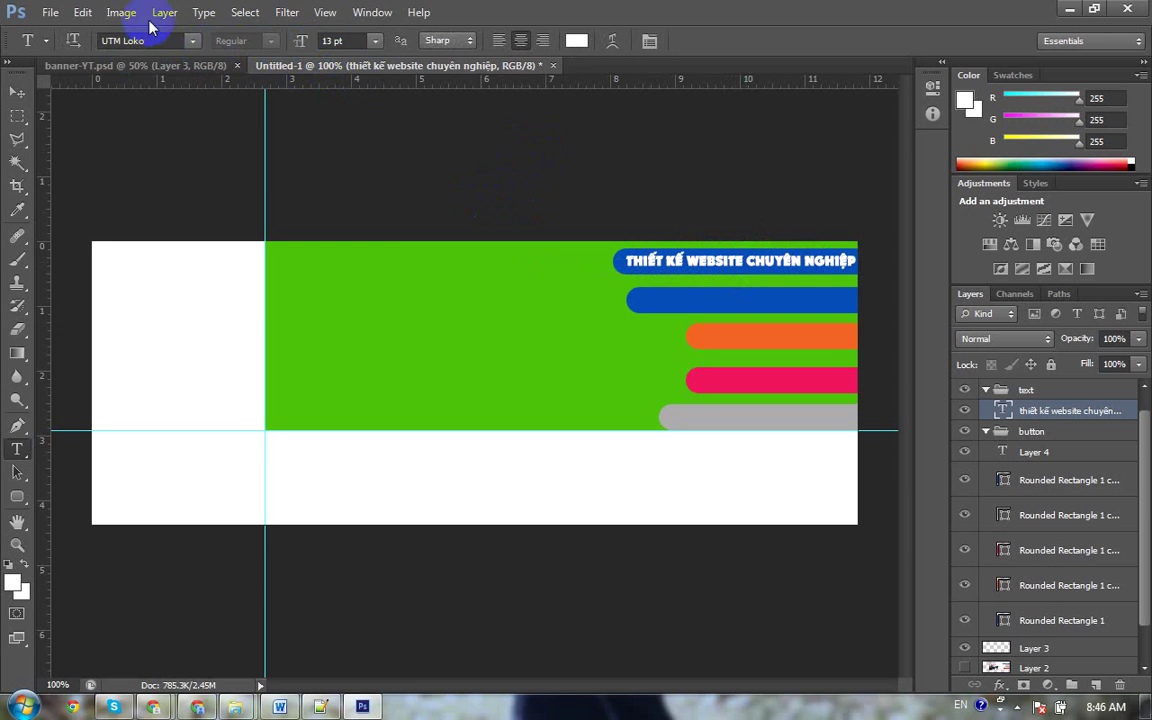
{"action": "key", "text": "Return"}
Change the heading font to UTM Avo and duplicate the text layer.
{"action": "left_click", "coordinate": [192, 41]}
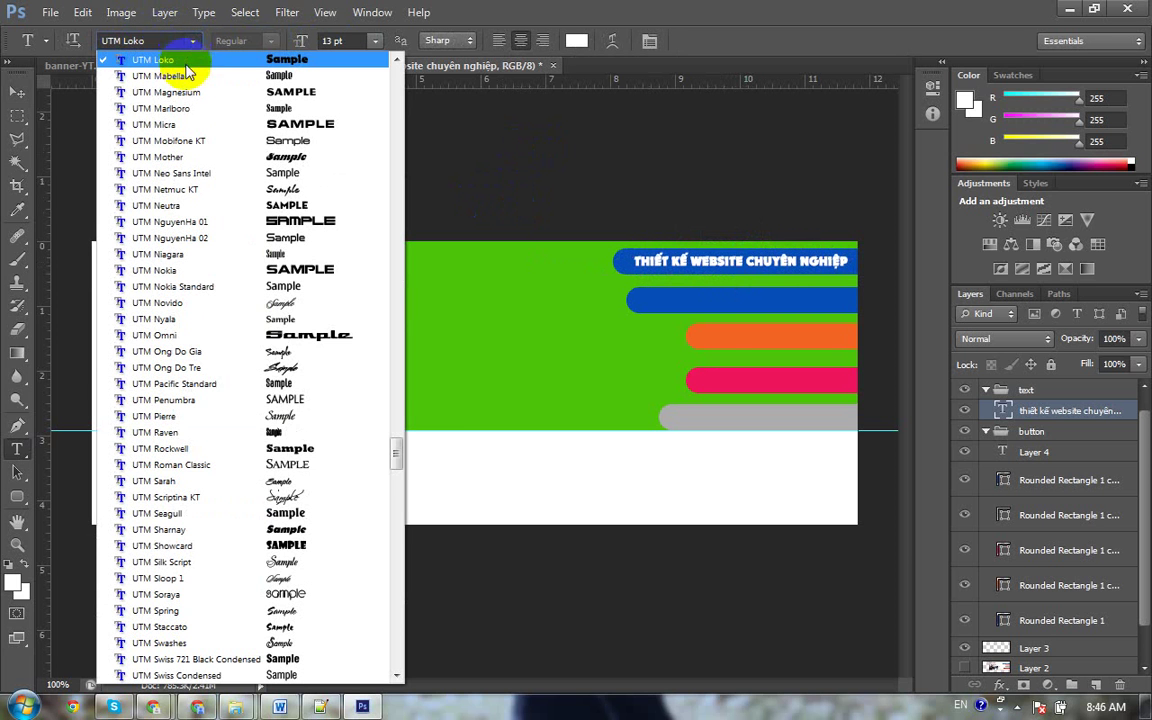
{"action": "mouse_move", "coordinate": [395, 465]}
{"action": "left_mouse_down"}
{"action": "mouse_move", "coordinate": [405, 420]}
{"action": "mouse_move", "coordinate": [396, 362]}
{"action": "left_mouse_up"}
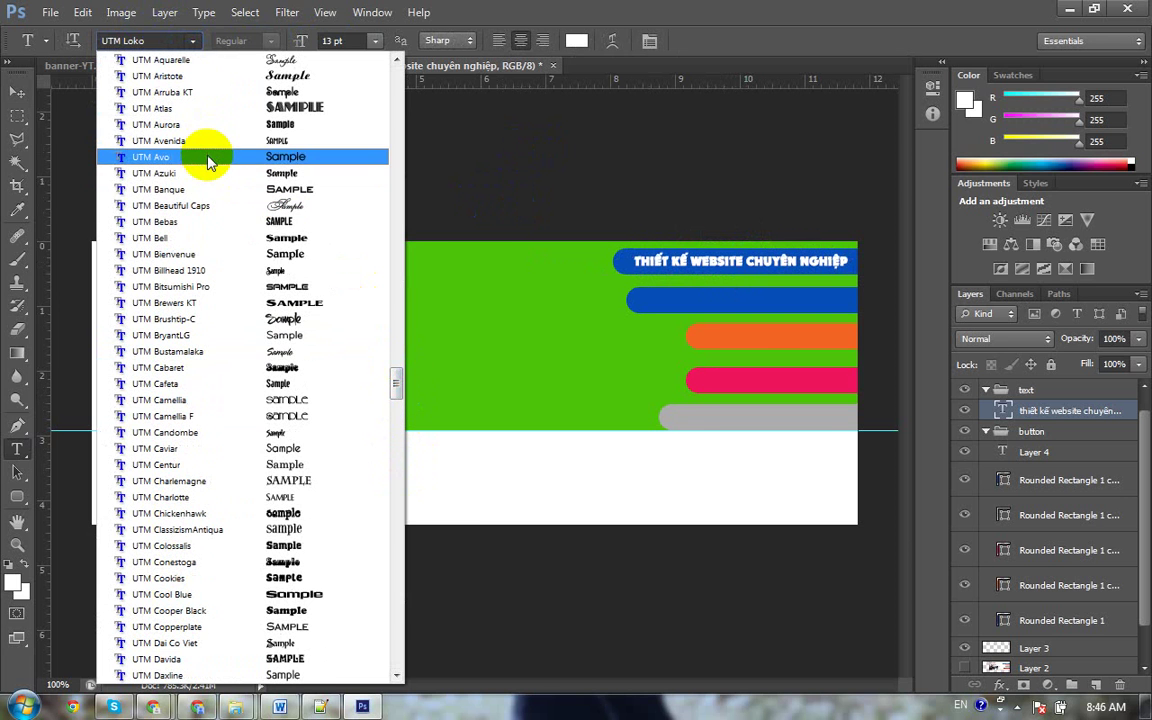
{"action": "left_click", "coordinate": [205, 145]}
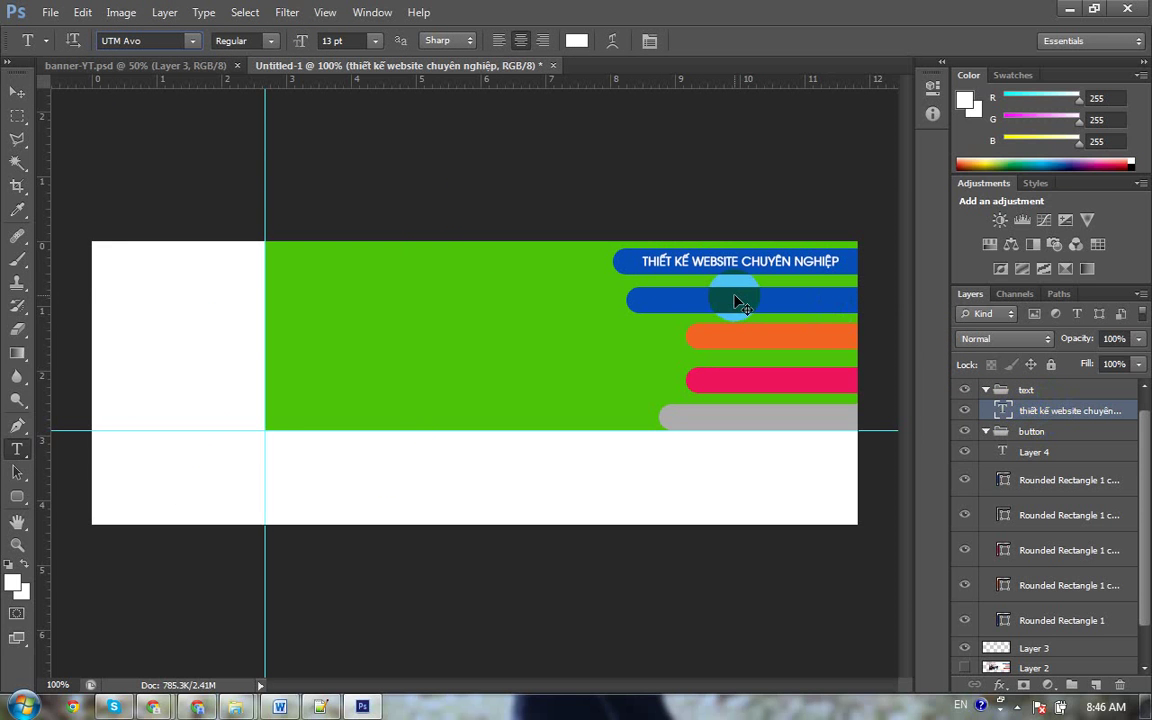
{"action": "key", "text": "ctrl+j"}
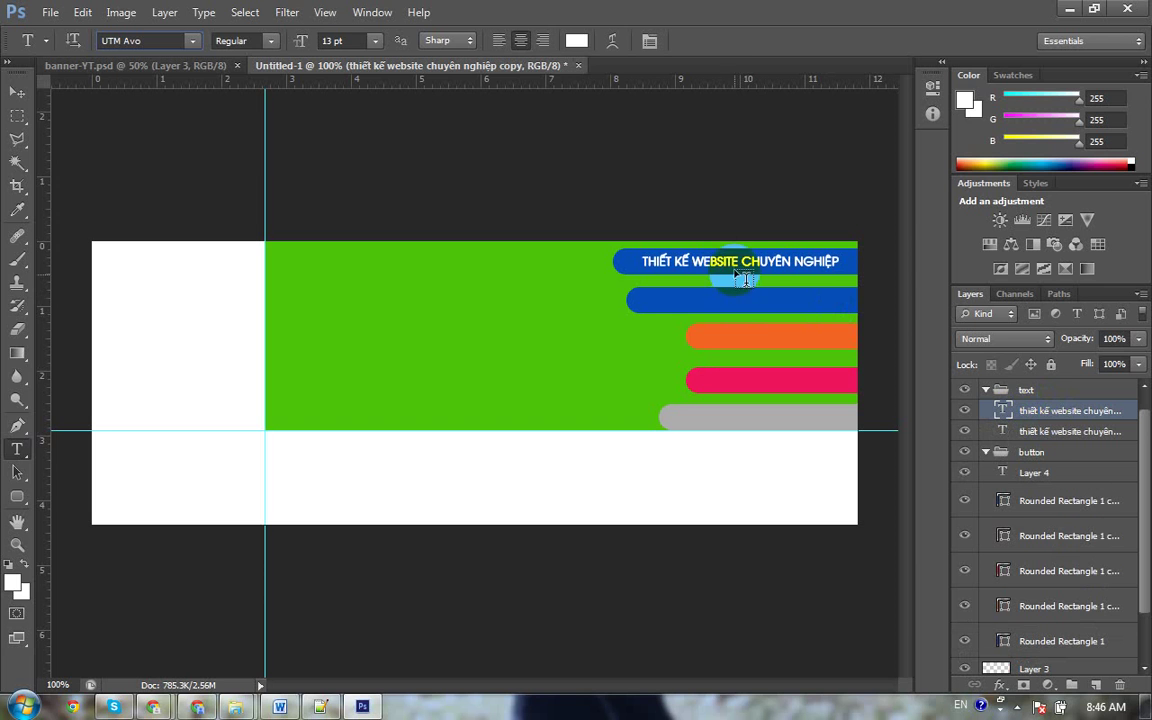
Move the copied heading down onto the second blue bar.
{"action": "left_click", "coordinate": [745, 280]}
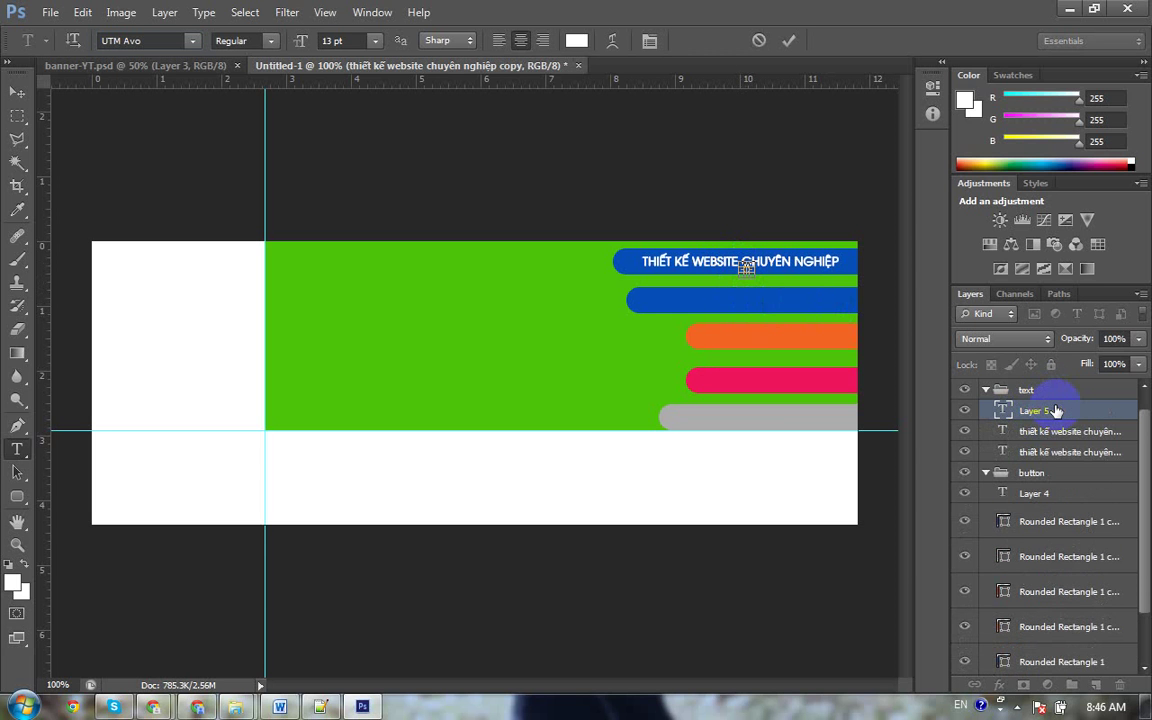
{"action": "left_click", "coordinate": [1045, 431]}
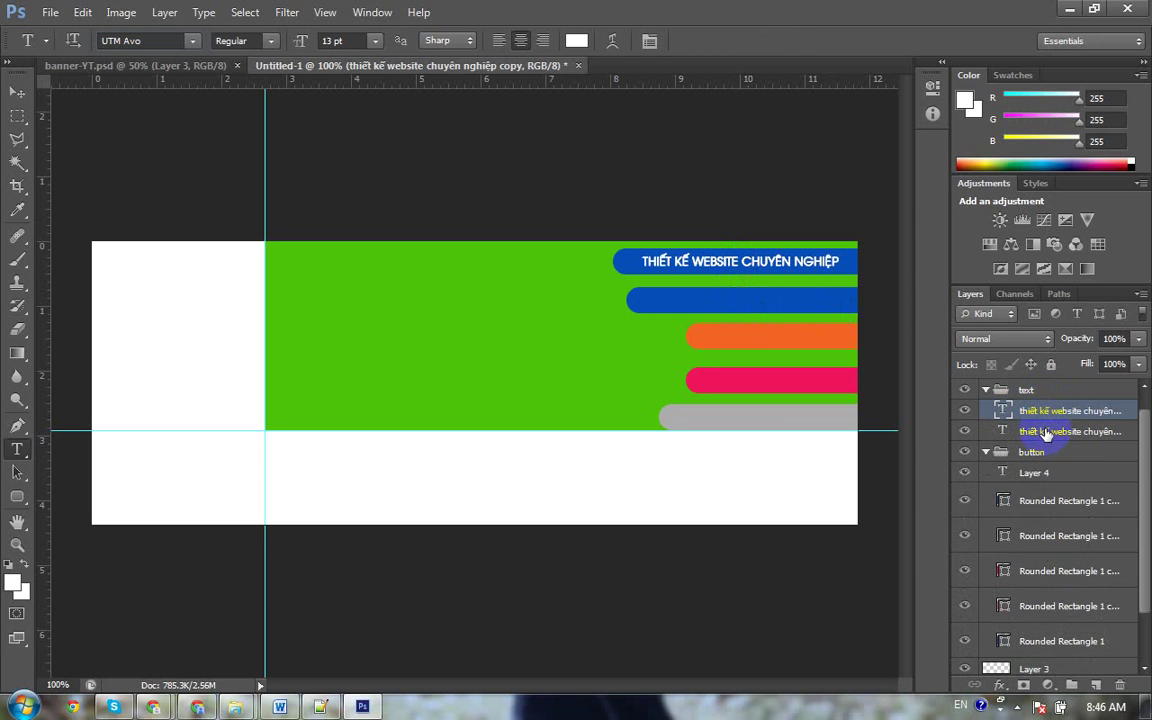
{"action": "key", "text": "v"}
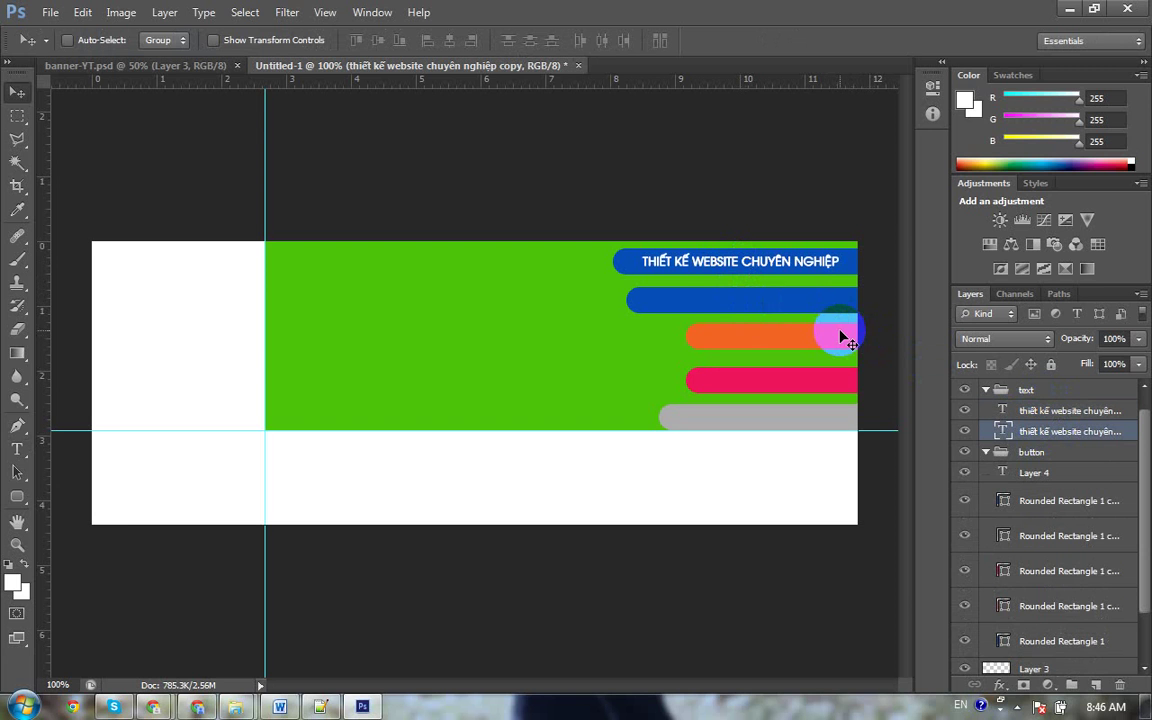
{"action": "left_click", "coordinate": [786, 302], "text": "ctrl"}
{"action": "key", "text": "shift+Down"}
{"action": "key", "text": "shift+Down"}
{"action": "key", "text": "shift+Down"}
{"action": "key", "text": "shift+Down"}
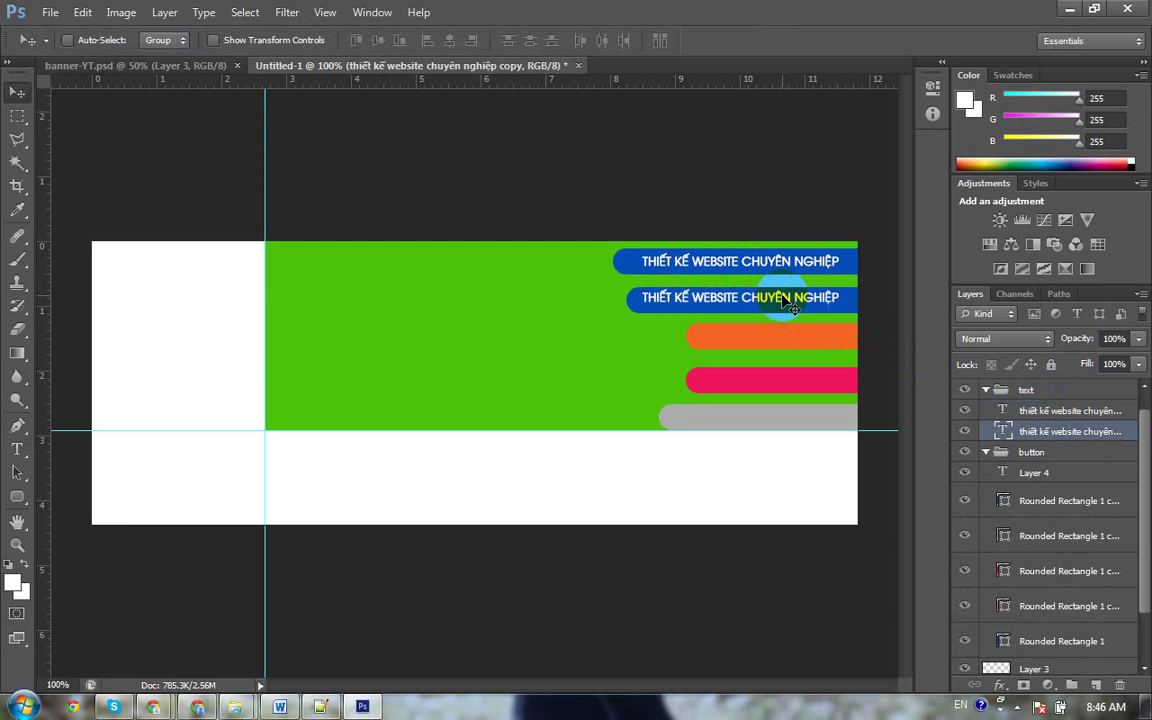
{"action": "key", "text": "Down"}
{"action": "key", "text": "Down"}
{"action": "key", "text": "Down"}
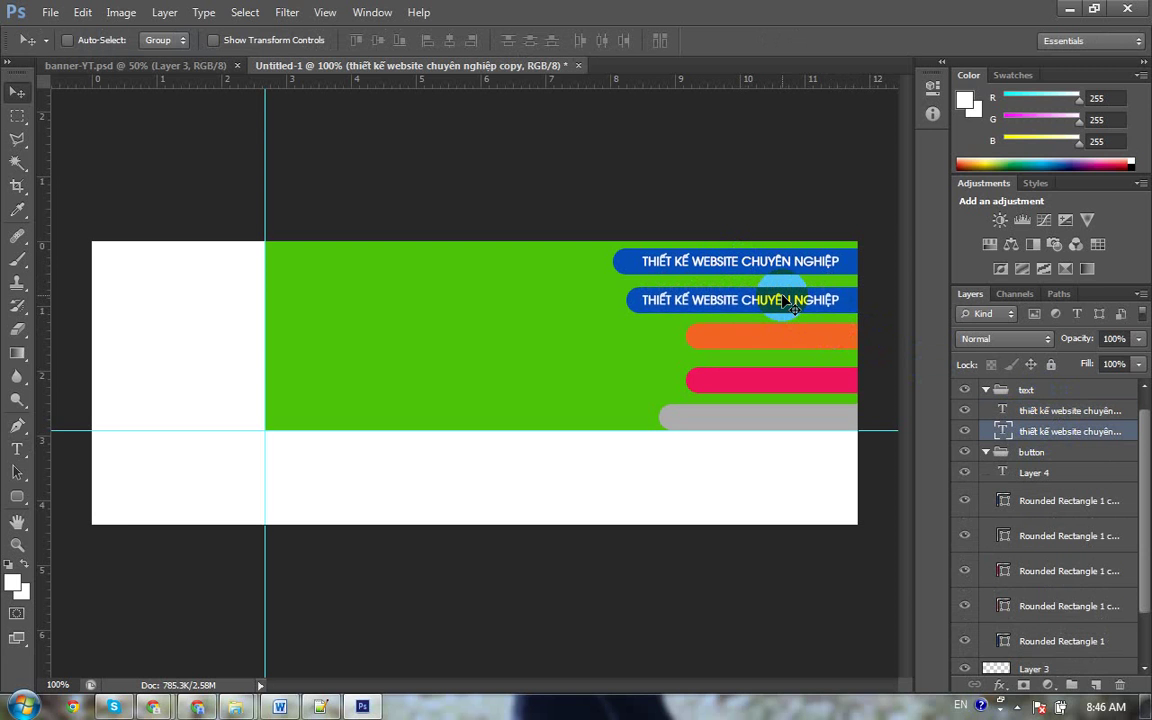
Replace 'WEBSITE' with 'ĐỒ HỌA' in the second heading.
{"action": "key", "text": "t"}
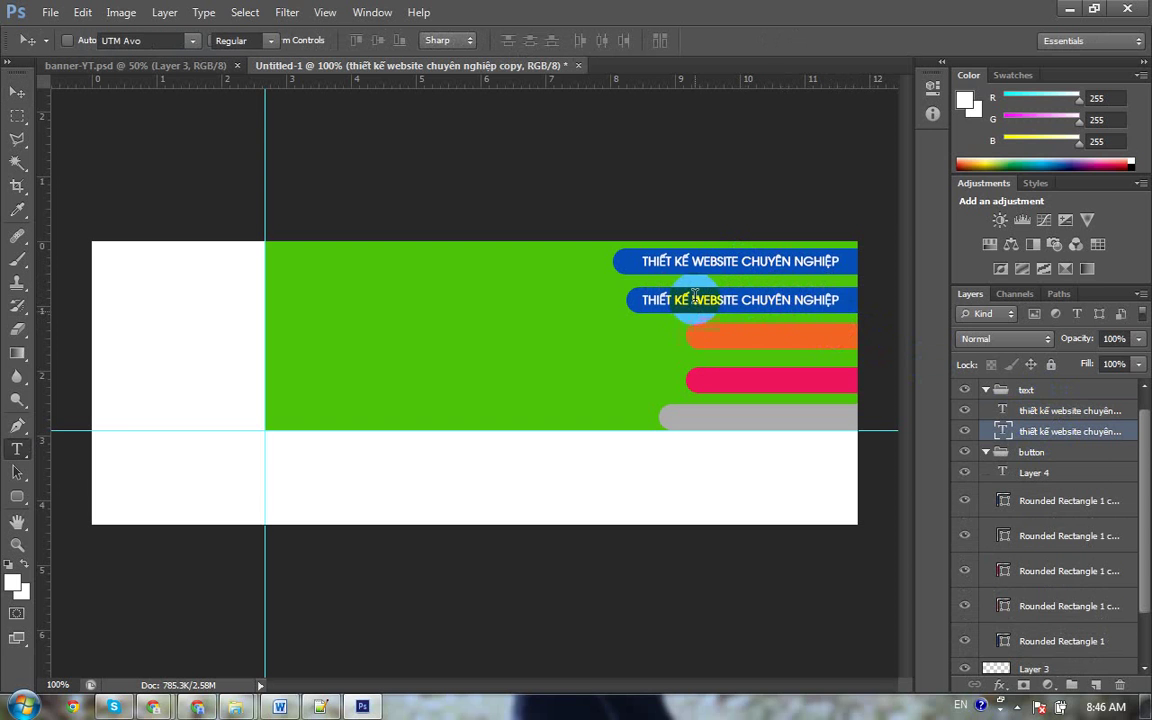
{"action": "double_click", "coordinate": [714, 299]}
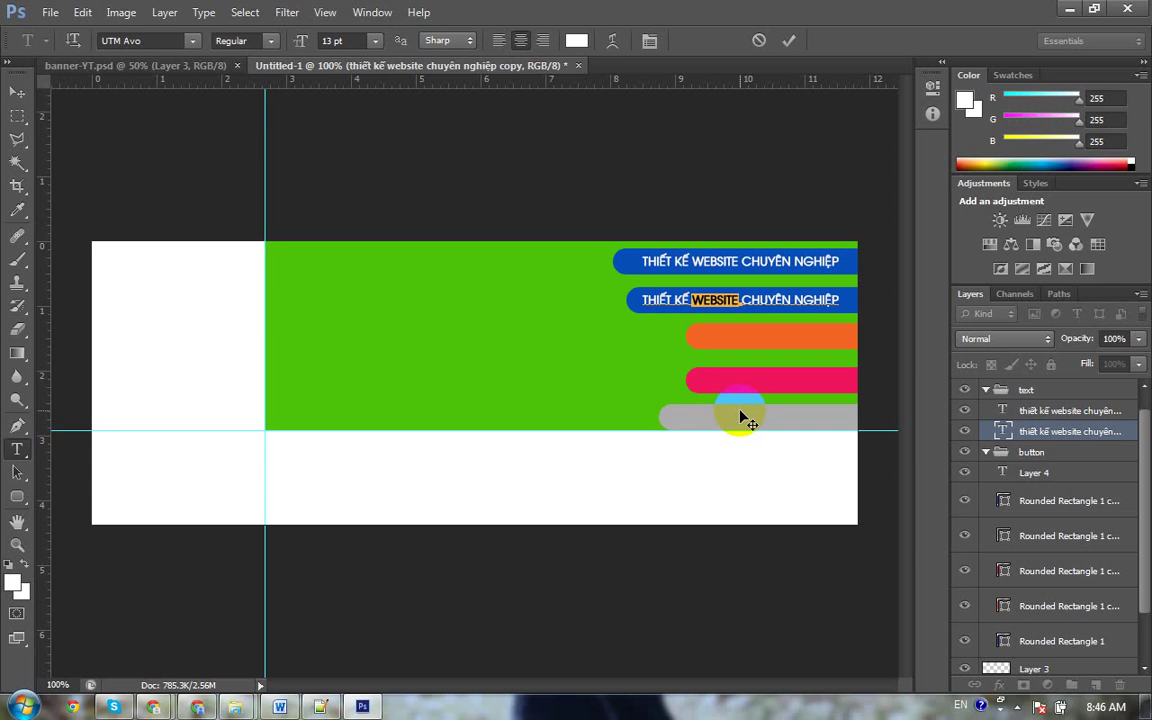
{"action": "type", "text": "ĐỒ HỌ"}
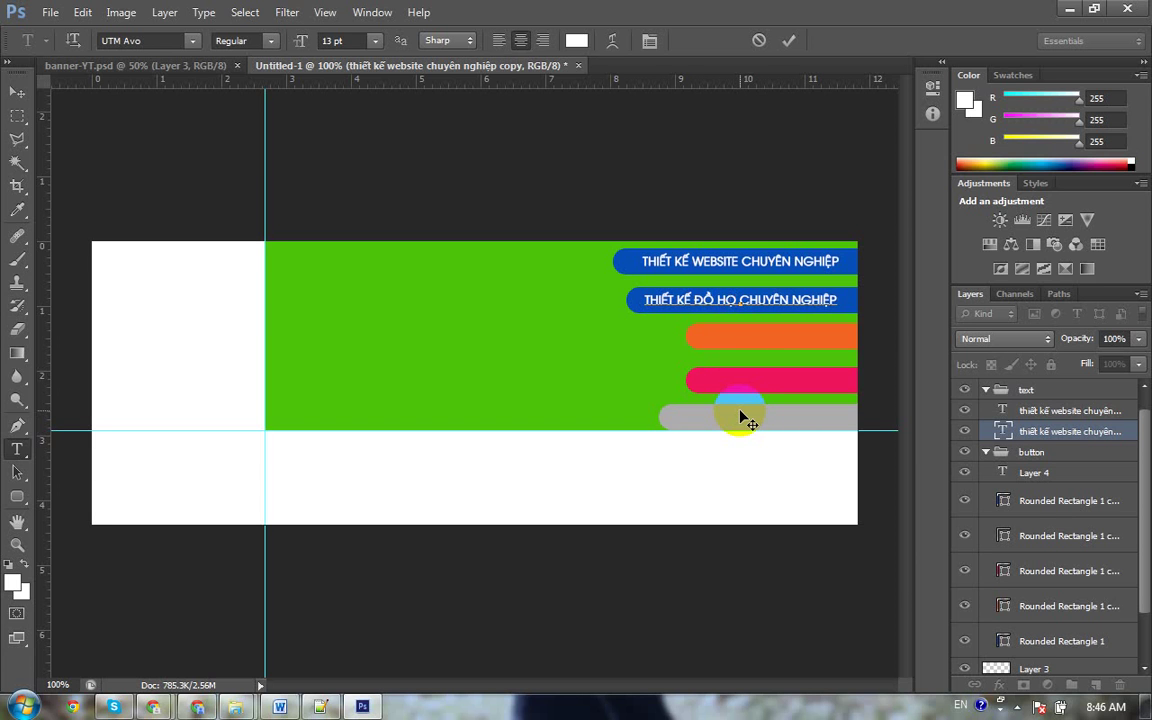
{"action": "type", "text": "A"}
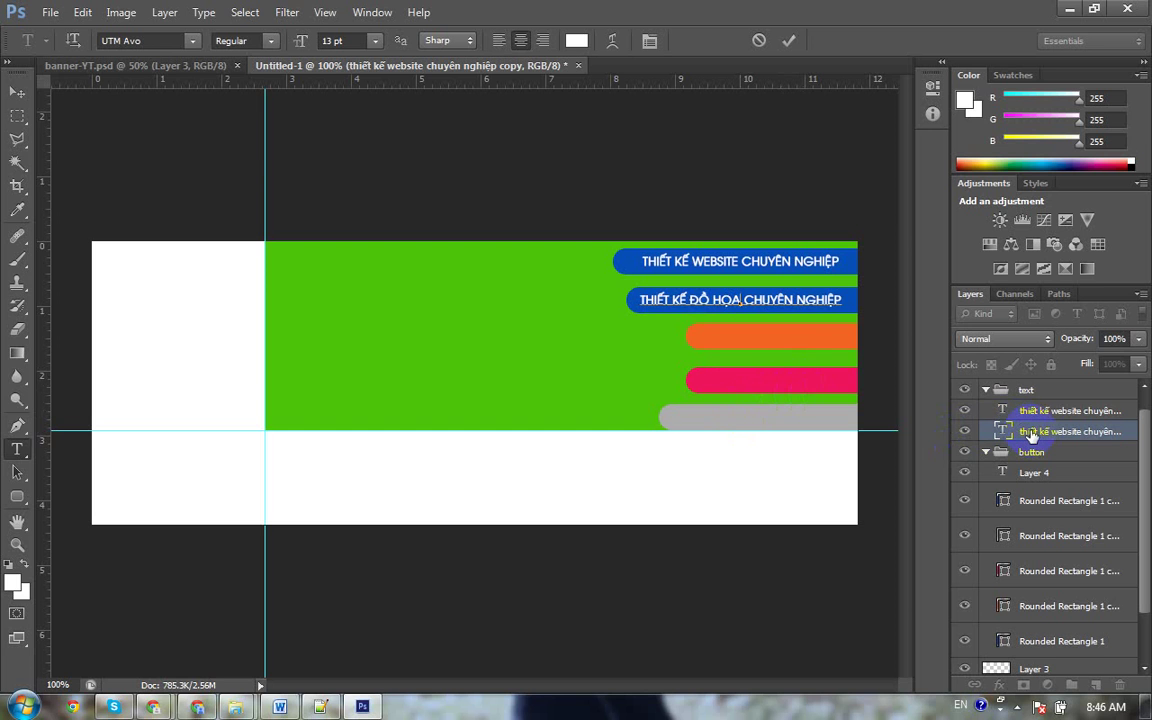
{"action": "left_click", "coordinate": [1030, 432]}
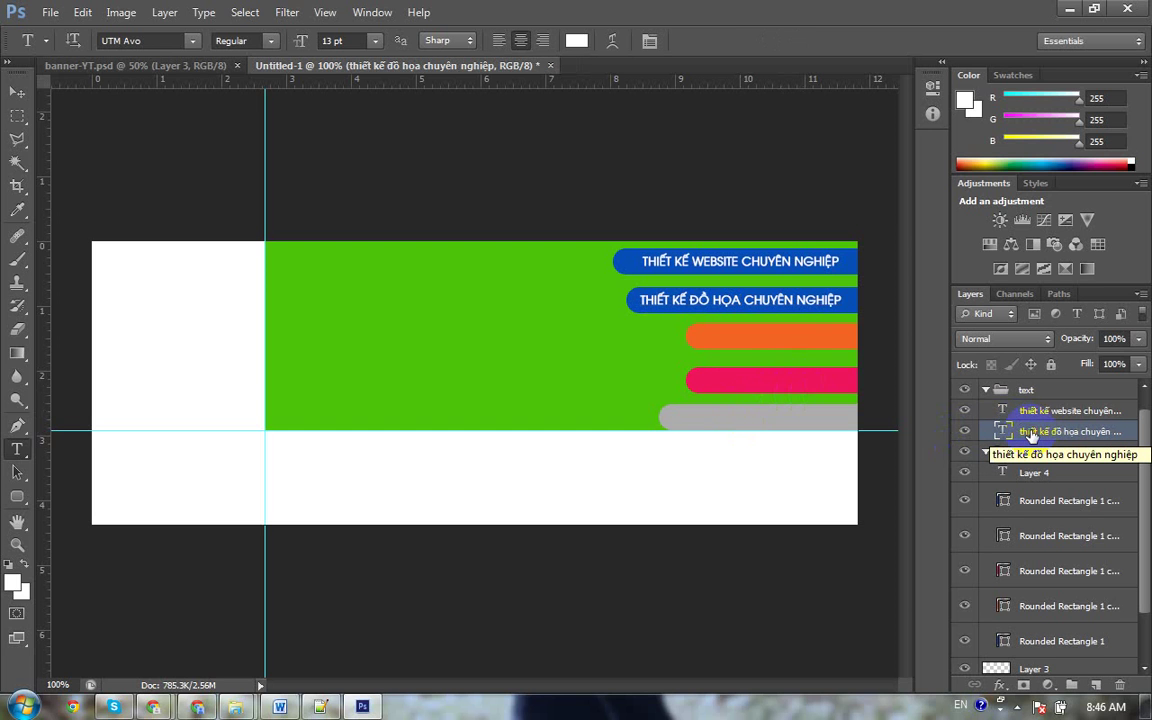
Hide the green background layer, Layer 1.
{"action": "key", "text": "ctrl+minus"}
{"action": "key", "text": "ctrl+plus"}
{"action": "key", "text": "ctrl+plus"}
{"action": "key", "text": "ctrl+minus"}
{"action": "scroll", "coordinate": [1003, 615], "scroll_direction": "down", "scroll_amount": 3}
{"action": "left_click", "coordinate": [964, 645]}
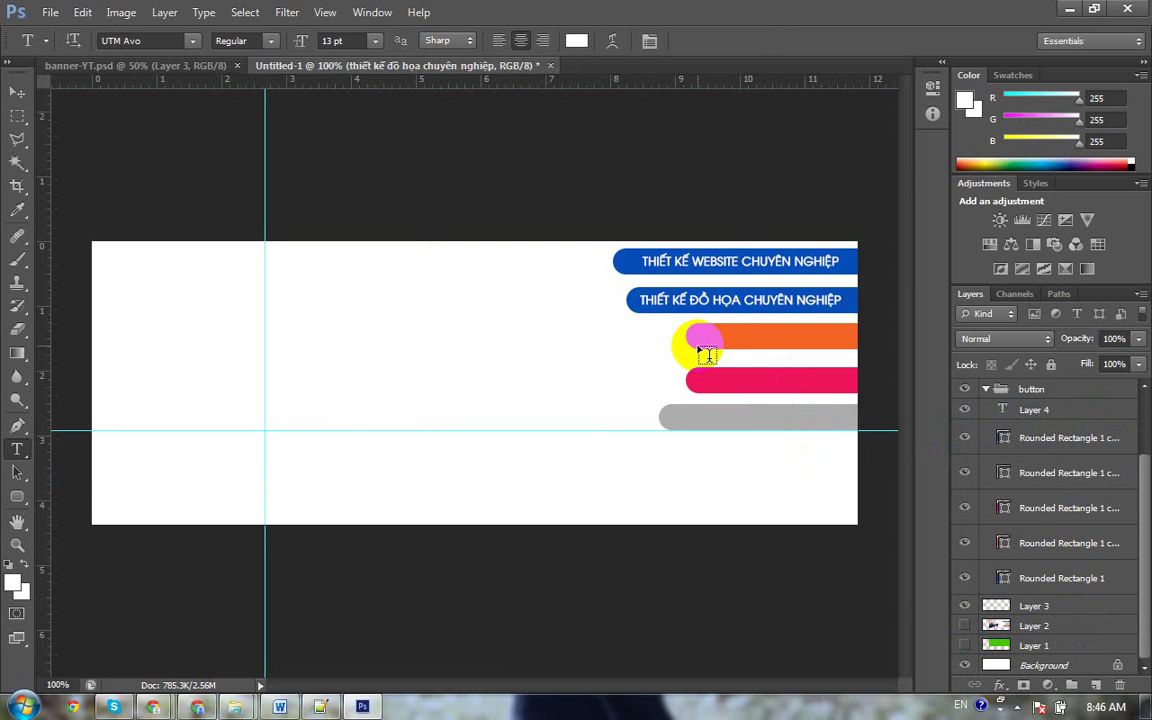
Duplicate the 'thiết kế đồ họa chuyên nghiệp' text layer and move it onto the orange bar.
{"action": "key", "text": "v"}
{"action": "right_click", "coordinate": [737, 306]}
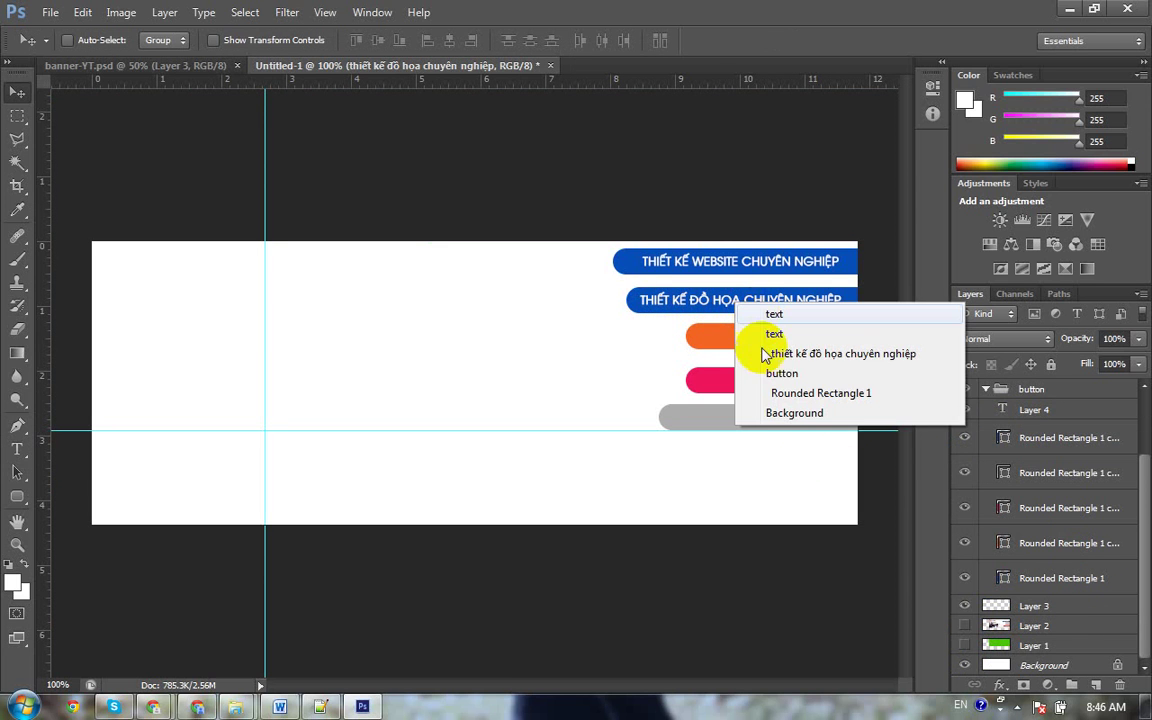
{"action": "left_click", "coordinate": [770, 353]}
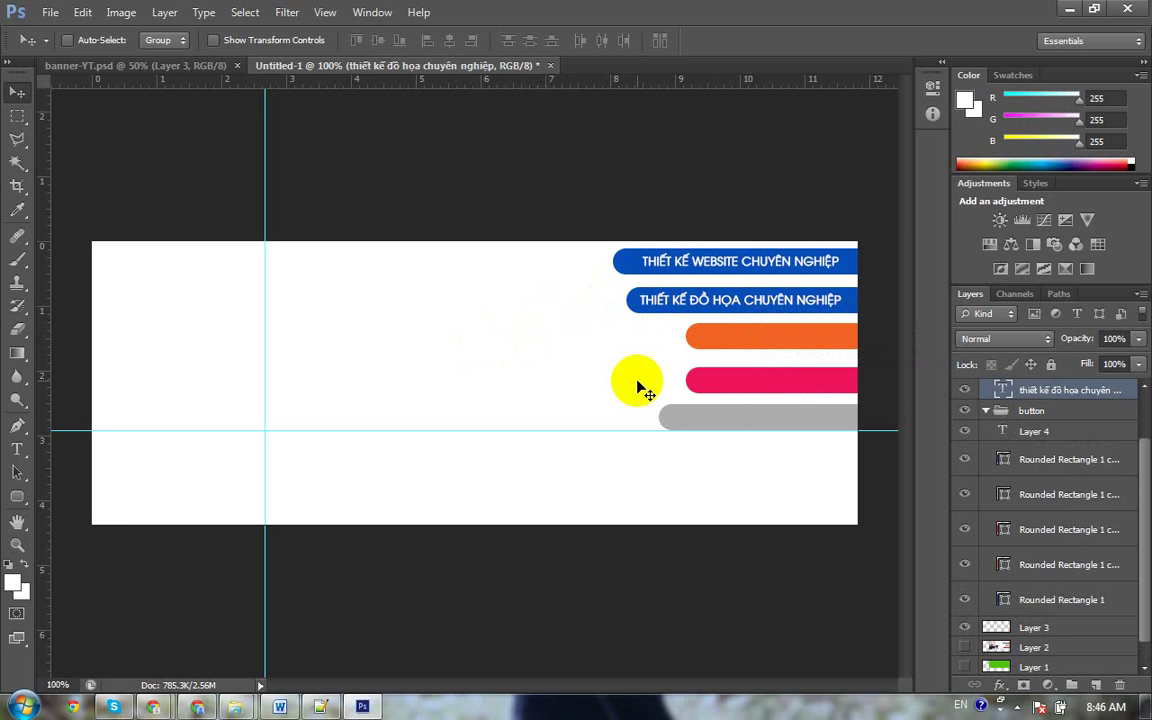
{"action": "key", "text": "ctrl+j"}
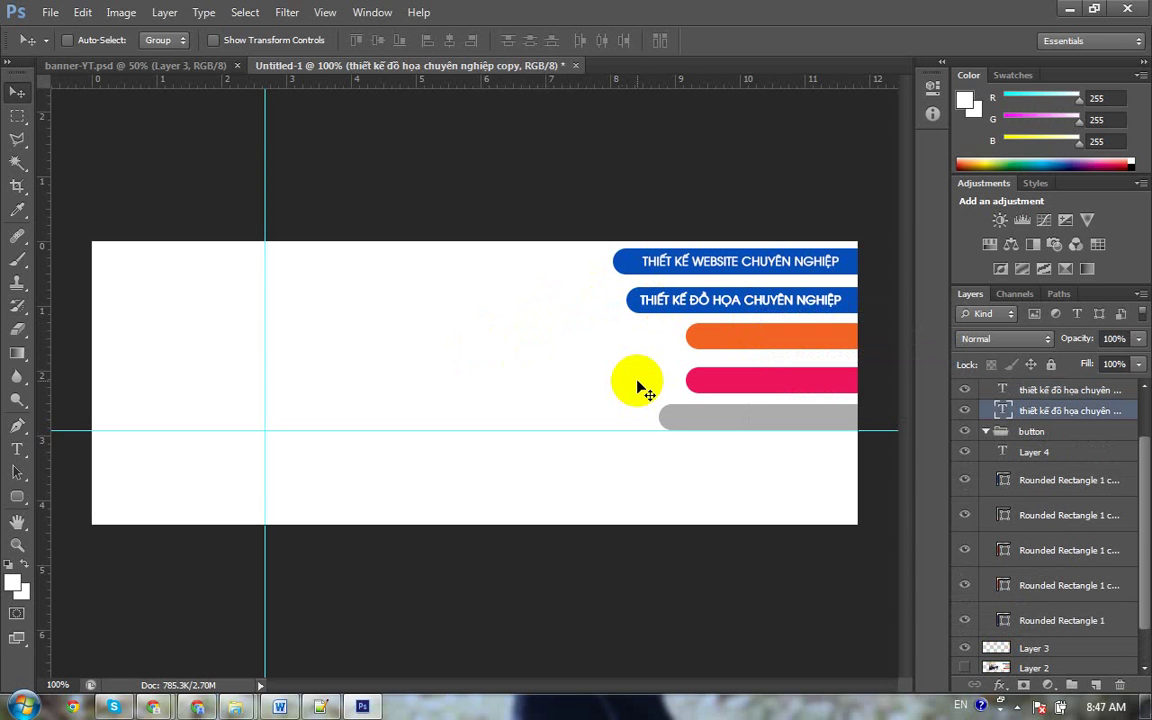
{"action": "left_click_drag", "start_coordinate": [697, 301], "coordinate": [698, 338]}
Retype the orange-bar text as 'TỐI ƯU WEBSITE - SEO - SEM'.
{"action": "key", "text": "t"}
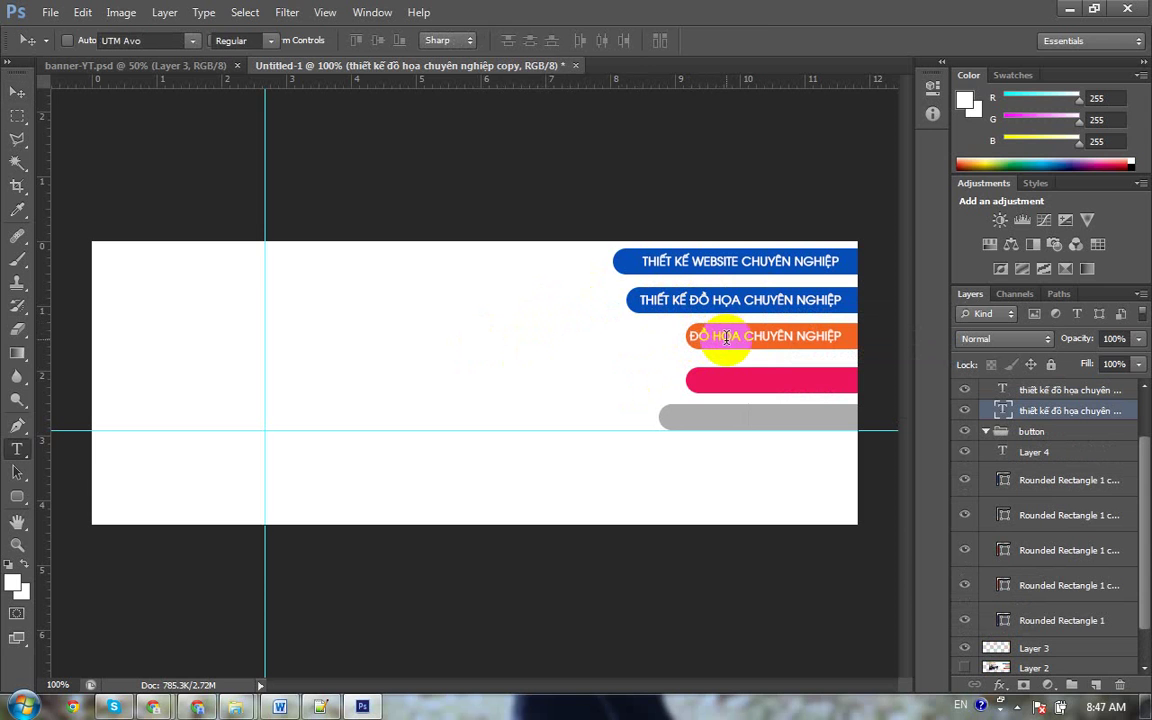
{"action": "left_click", "coordinate": [726, 337]}
{"action": "key", "text": "ctrl+a"}
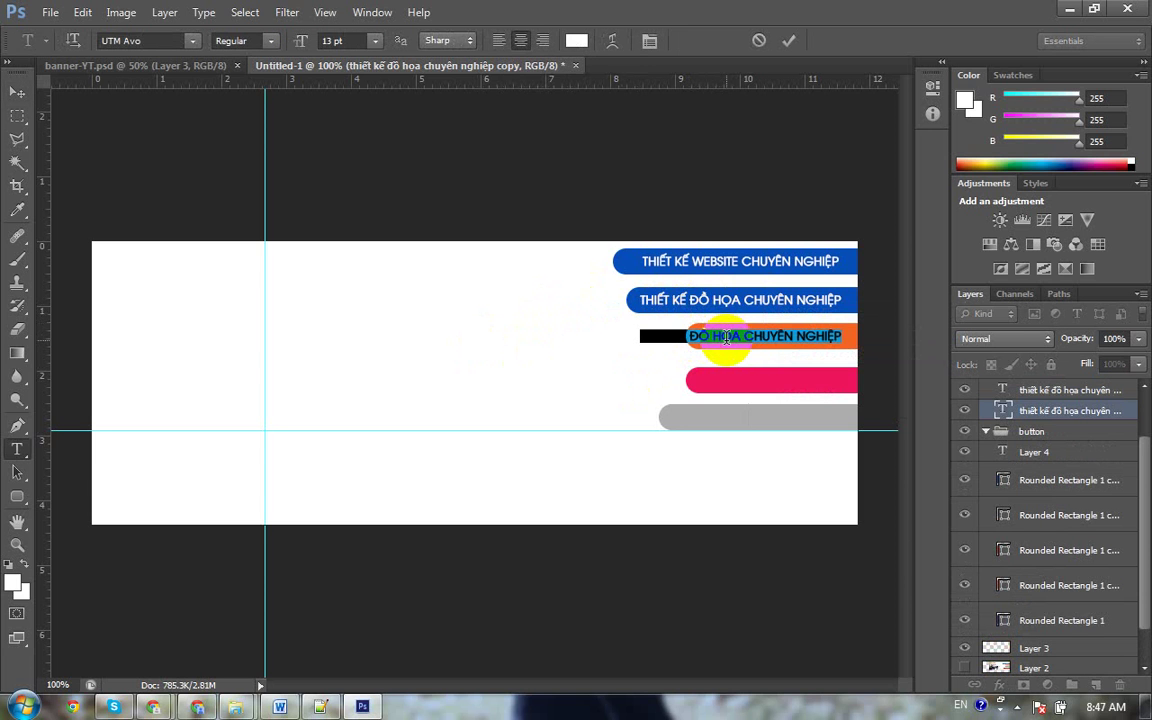
{"action": "type", "text": "đô"}
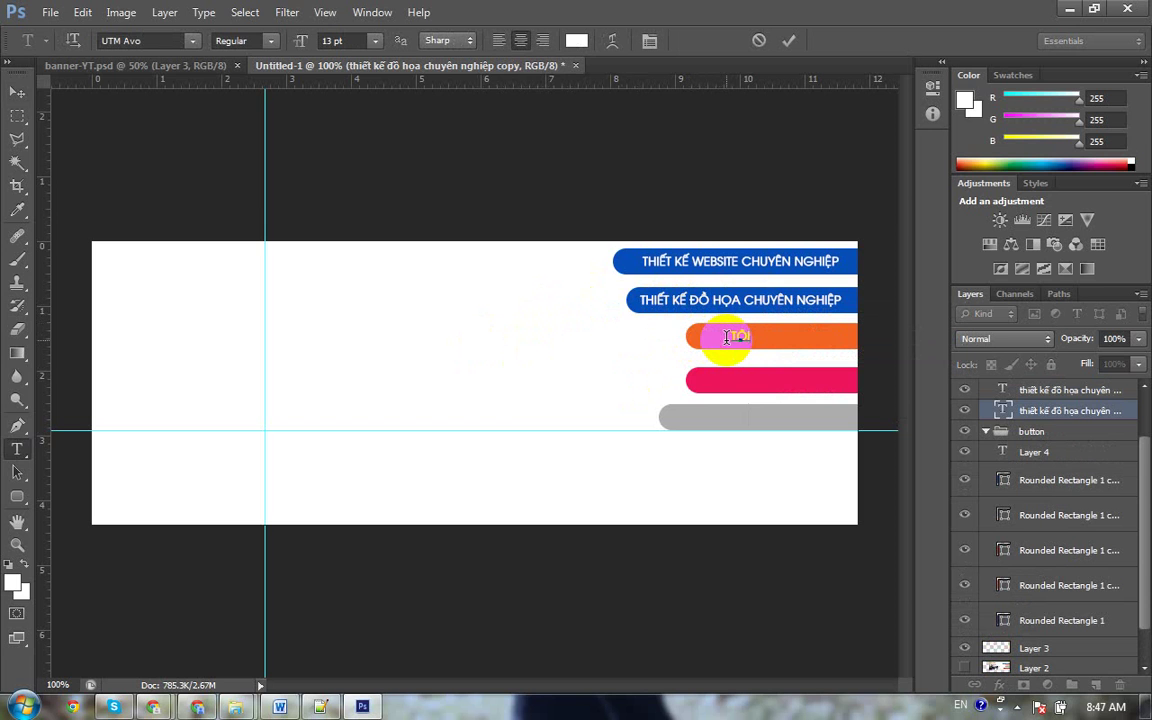
{"action": "type", "text": "iu website"}
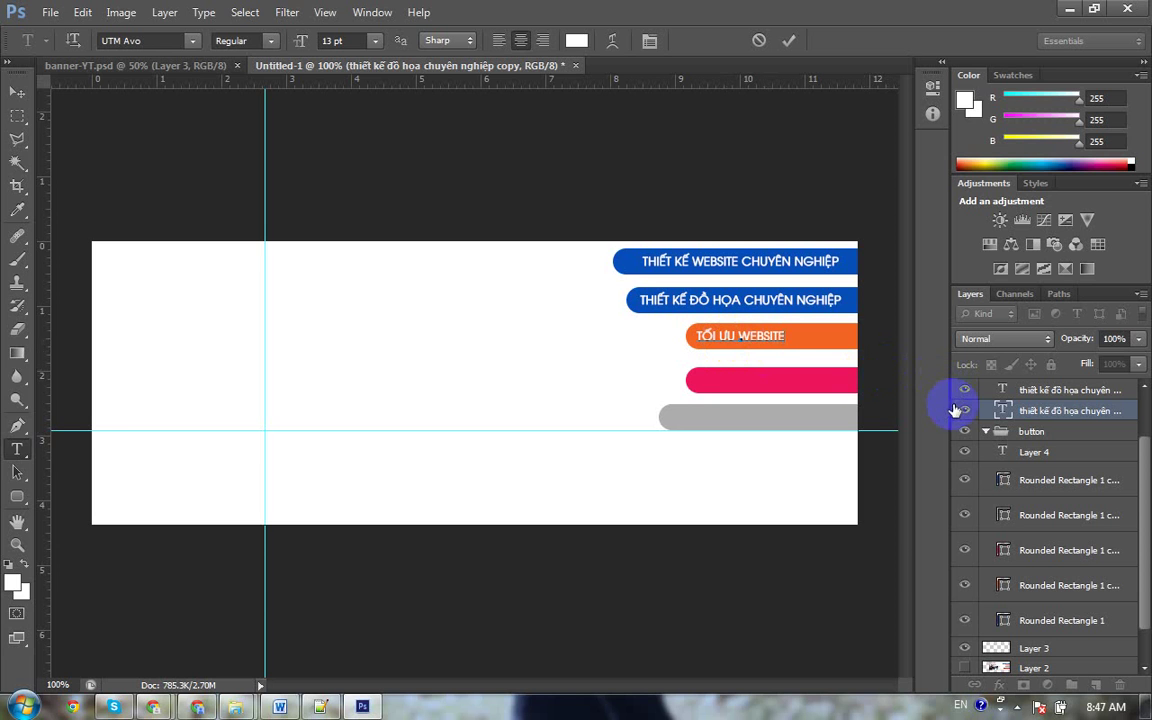
{"action": "type", "text": " - SEM"}
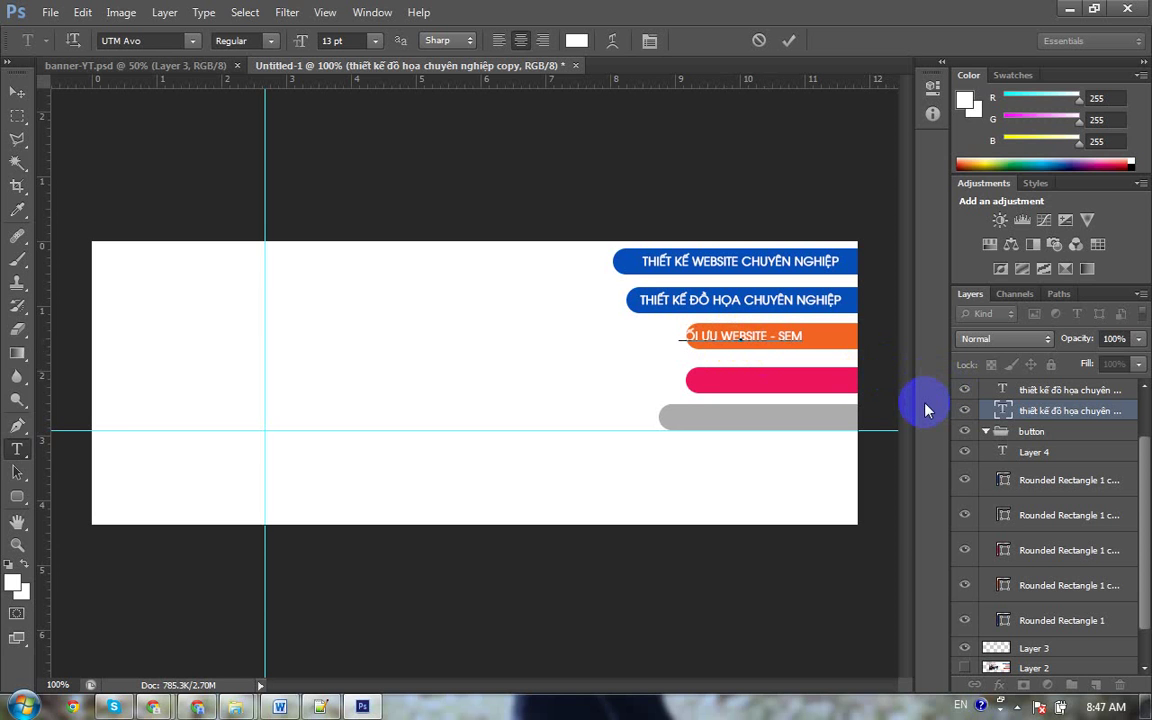
{"action": "key", "text": "BackSpace"}
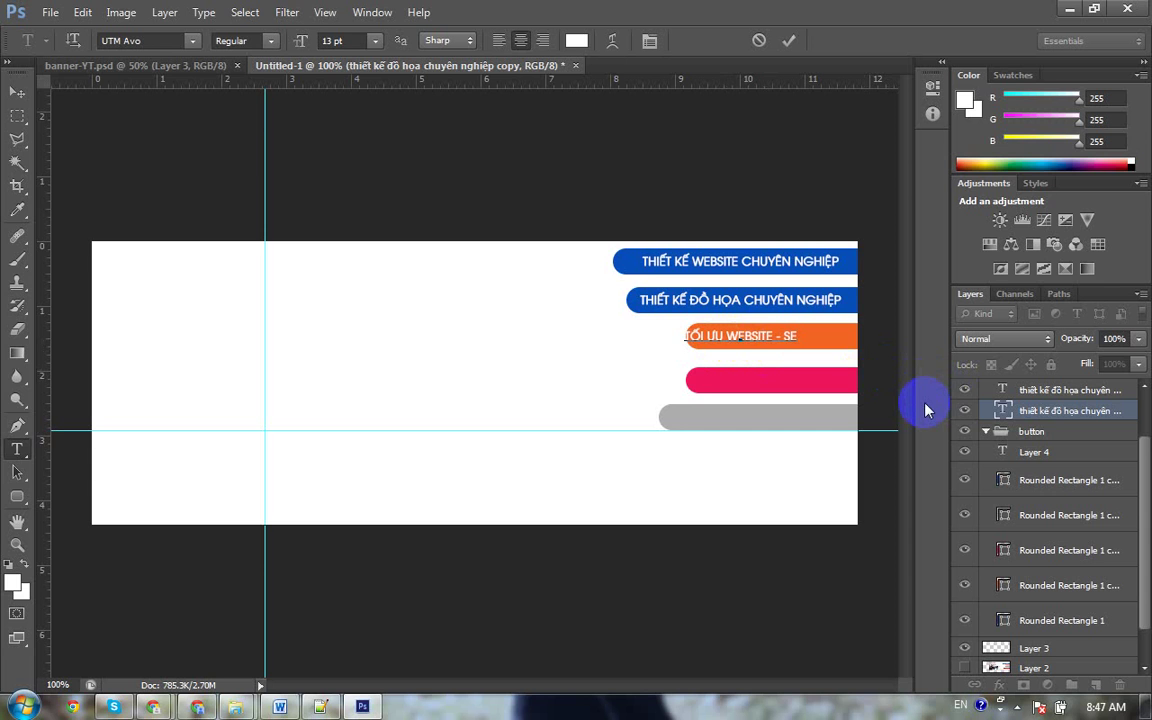
{"action": "type", "text": "O"}
{"action": "type", "text": "/SEM"}
{"action": "key", "text": "BackSpace"}
{"action": "key", "text": "BackSpace"}
{"action": "key", "text": "BackSpace"}
{"action": "type", "text": "- SEM"}
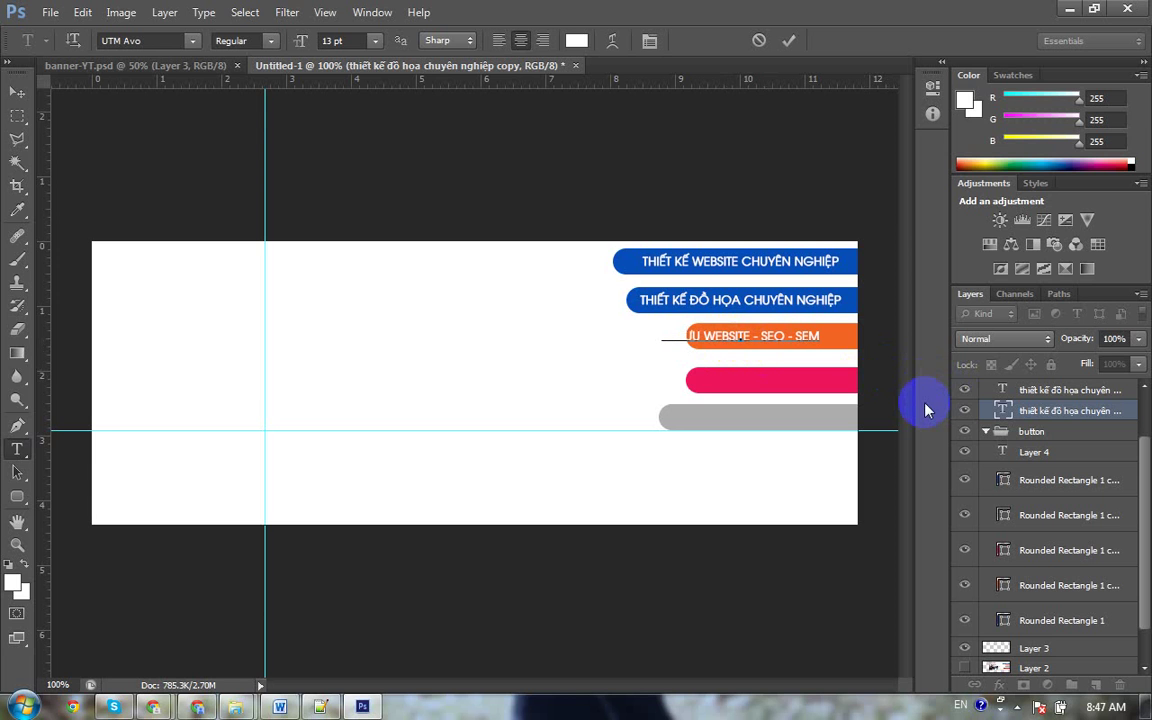
{"action": "left_click", "coordinate": [963, 425]}
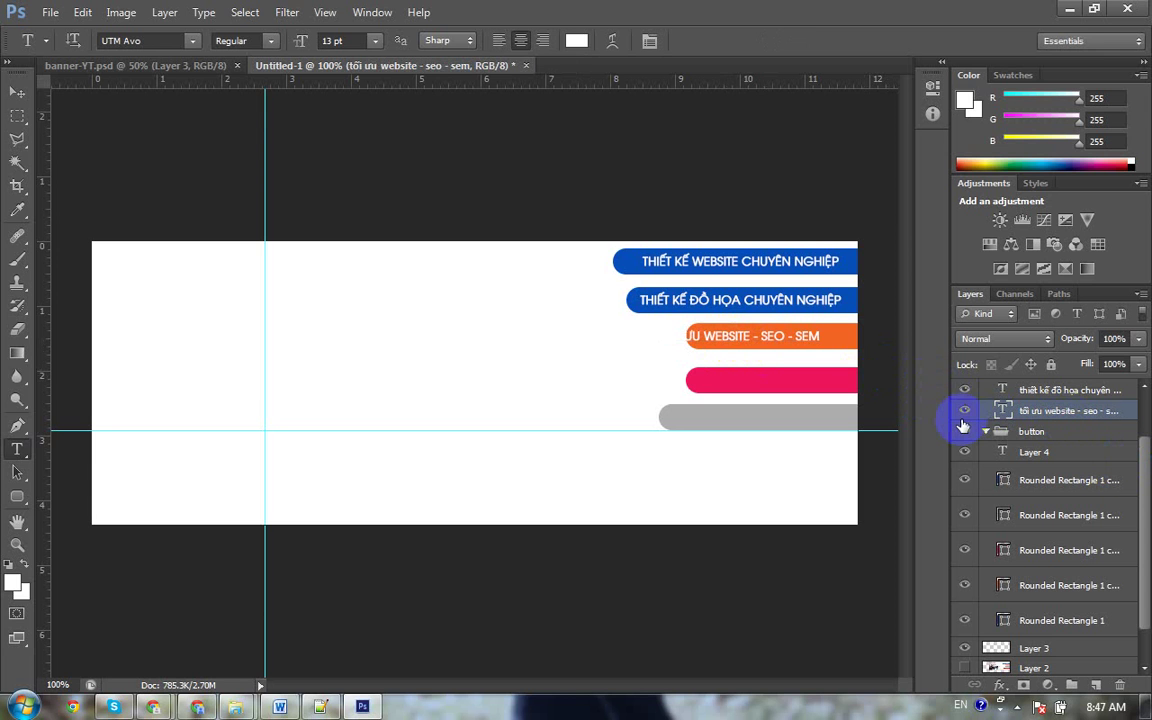
Nudge the orange-bar text horizontally to center it.
{"action": "key", "text": "v"}
{"action": "key", "text": "Right"}
{"action": "key", "text": "Right"}
{"action": "key", "text": "Right"}
{"action": "key", "text": "Right"}
{"action": "key", "text": "Right"}
{"action": "key", "text": "Right"}
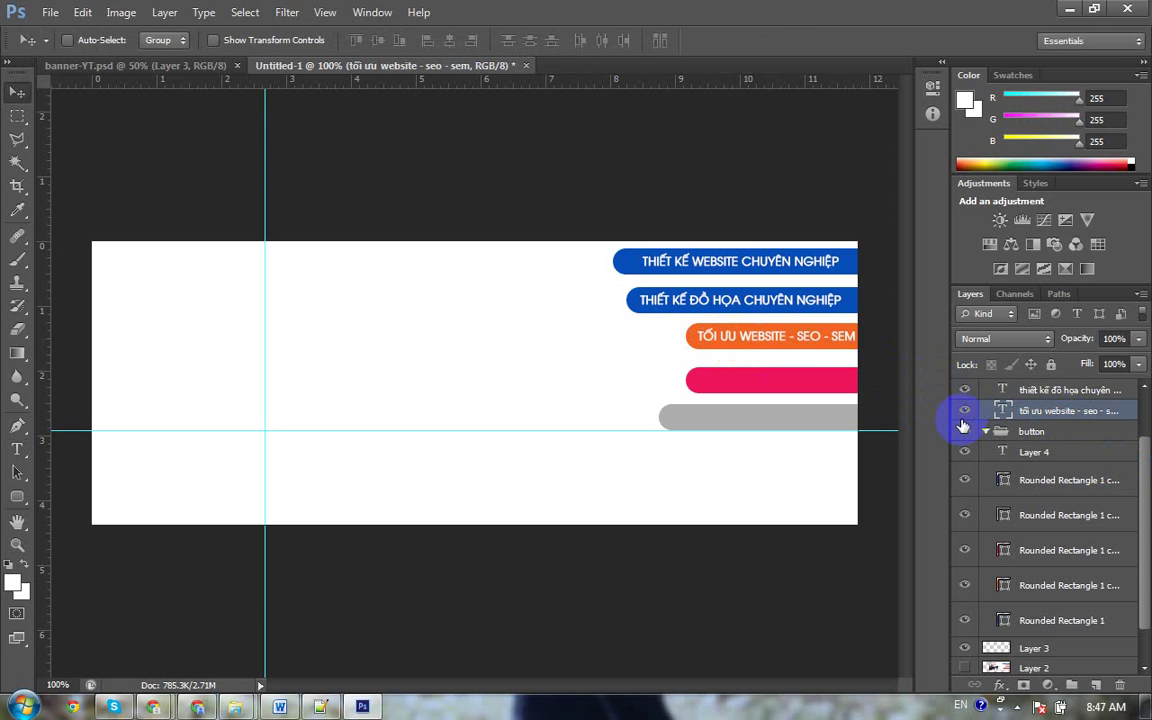
{"action": "key", "text": "Left"}
{"action": "key", "text": "Left"}
{"action": "key", "text": "Left"}
{"action": "key", "text": "Right"}
{"action": "key", "text": "Right"}
{"action": "key", "text": "Right"}
{"action": "key", "text": "Right"}
{"action": "key", "text": "Right"}
{"action": "key", "text": "Right"}
{"action": "key", "text": "Right"}
{"action": "key", "text": "Right"}
{"action": "key", "text": "Right"}
Duplicate the orange-bar text layer and move the copy onto the pink bar.
{"action": "key", "text": "ctrl+j"}
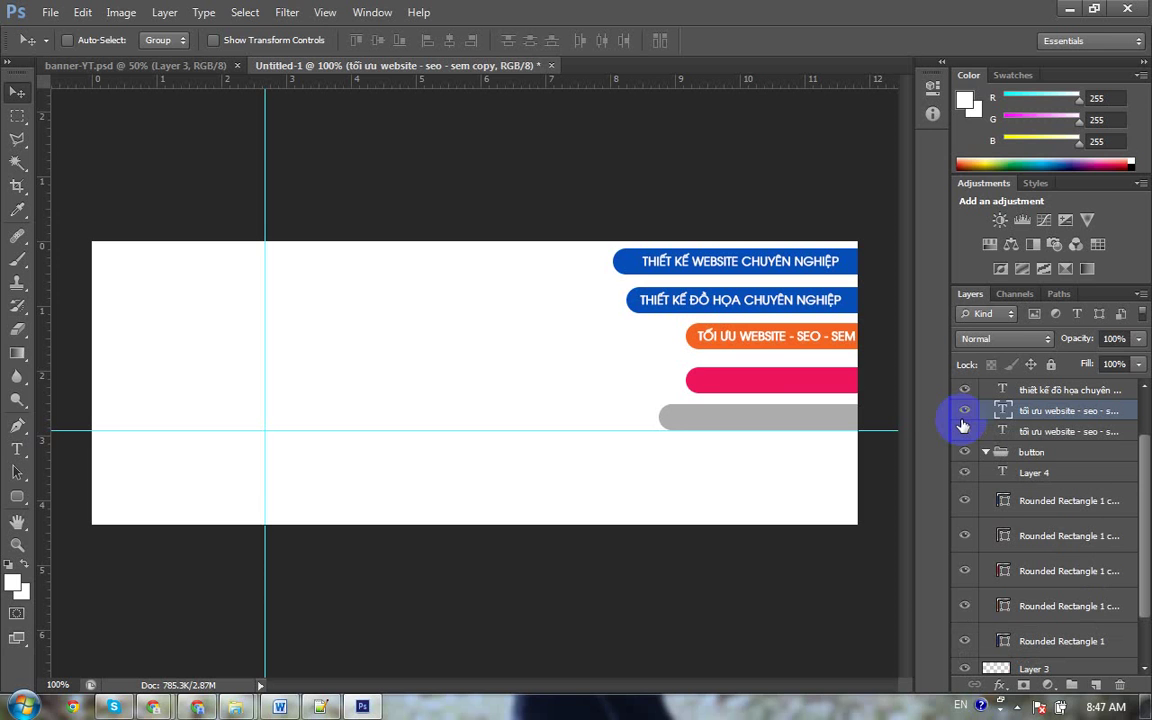
{"action": "left_click", "coordinate": [962, 431]}
{"action": "left_click_drag", "start_coordinate": [771, 337], "coordinate": [766, 380]}
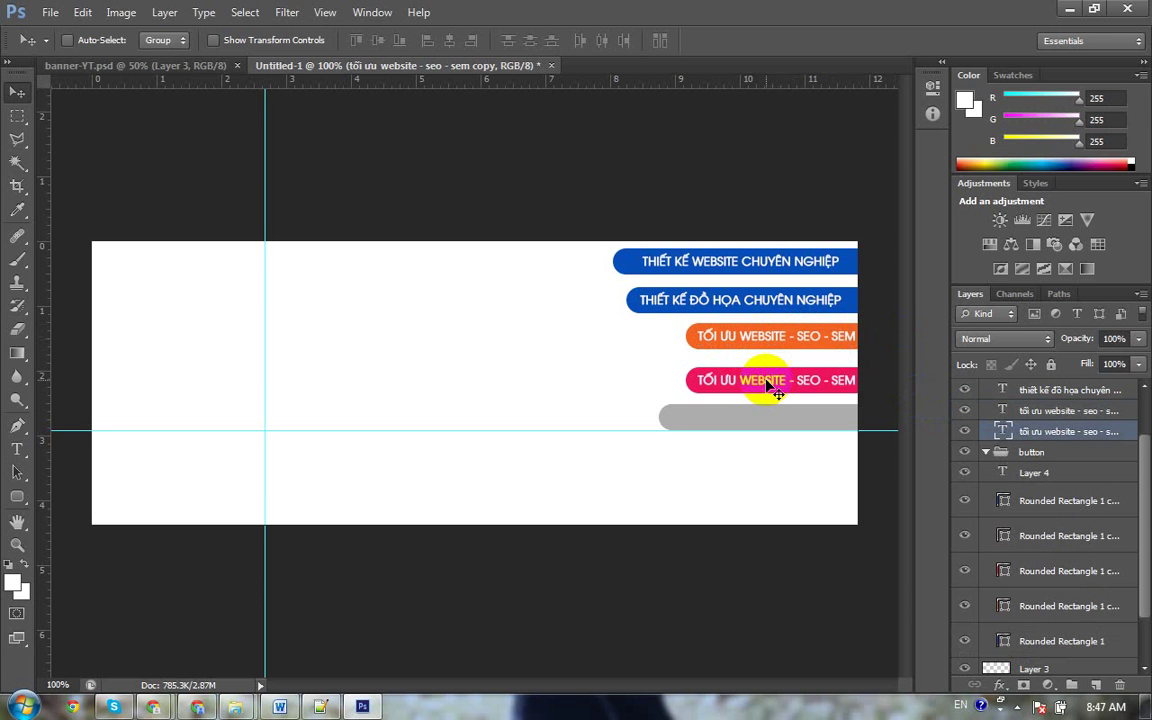
Retype the pink-bar text as 'DỊCH VỤ GOOGLE ADWORDS' and nudge it left.
{"action": "key", "text": "t"}
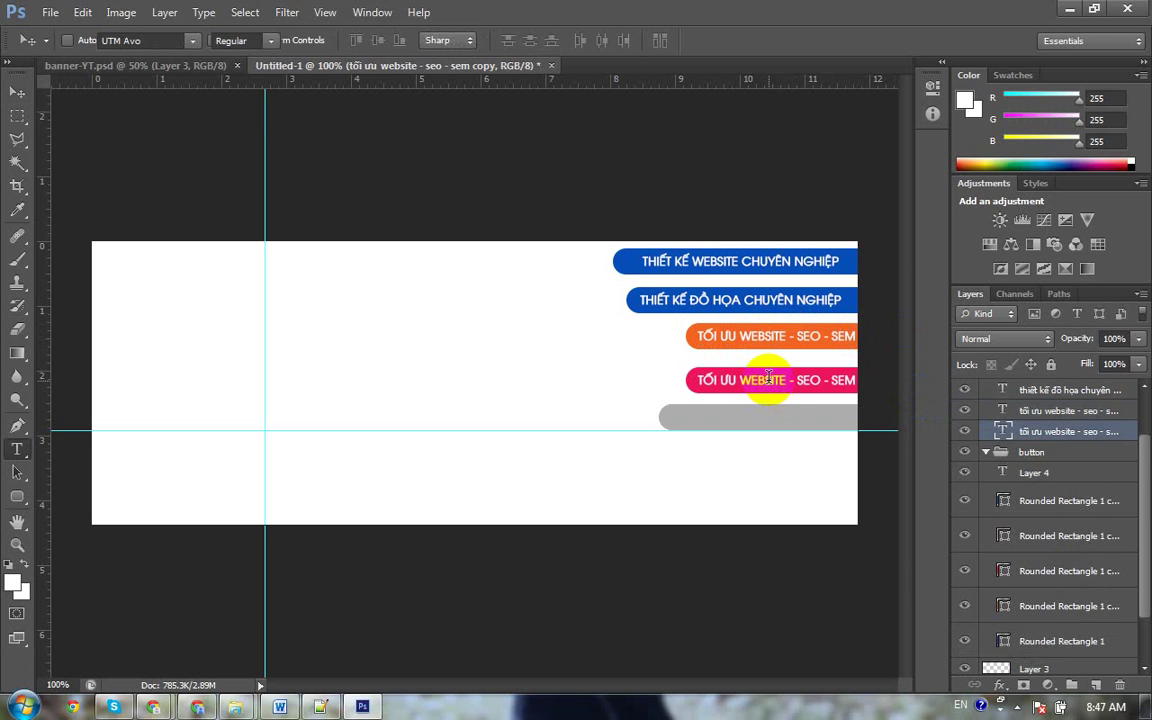
{"action": "triple_click", "coordinate": [769, 380]}
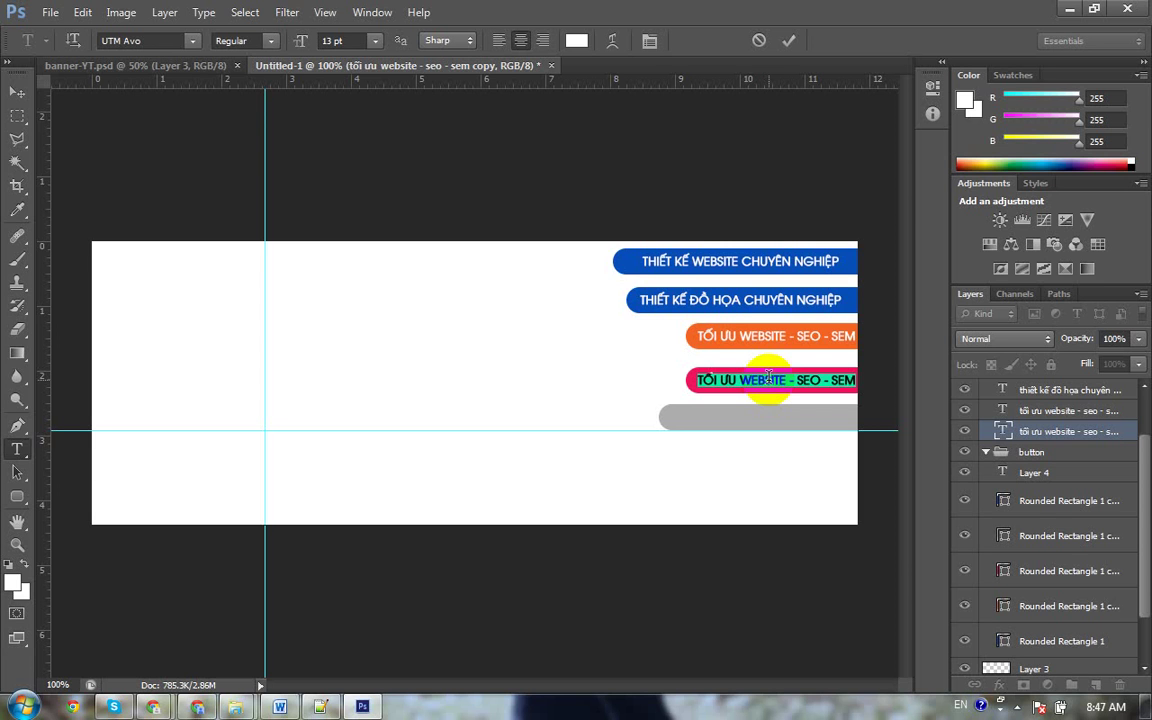
{"action": "type", "text": "ho"}
{"action": "type", "text": "o"}
{"action": "type", "text": "CH VỤ"}
{"action": "type", "text": "GOOGLE AD"}
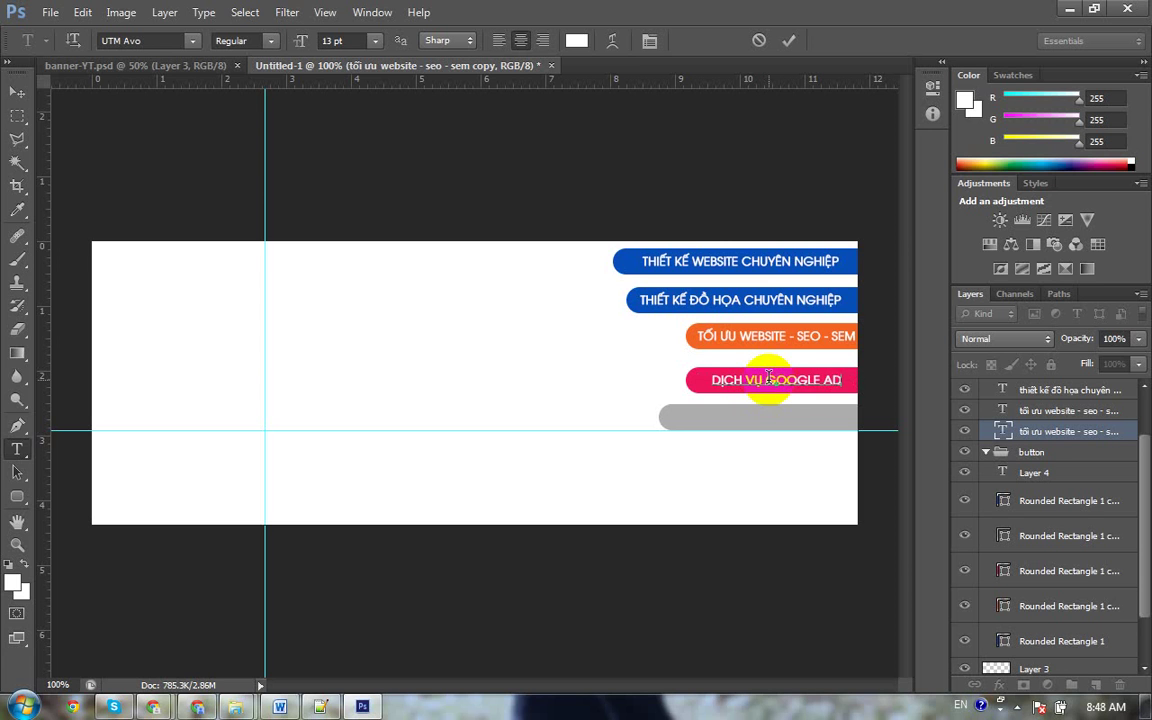
{"action": "type", "text": "WPR"}
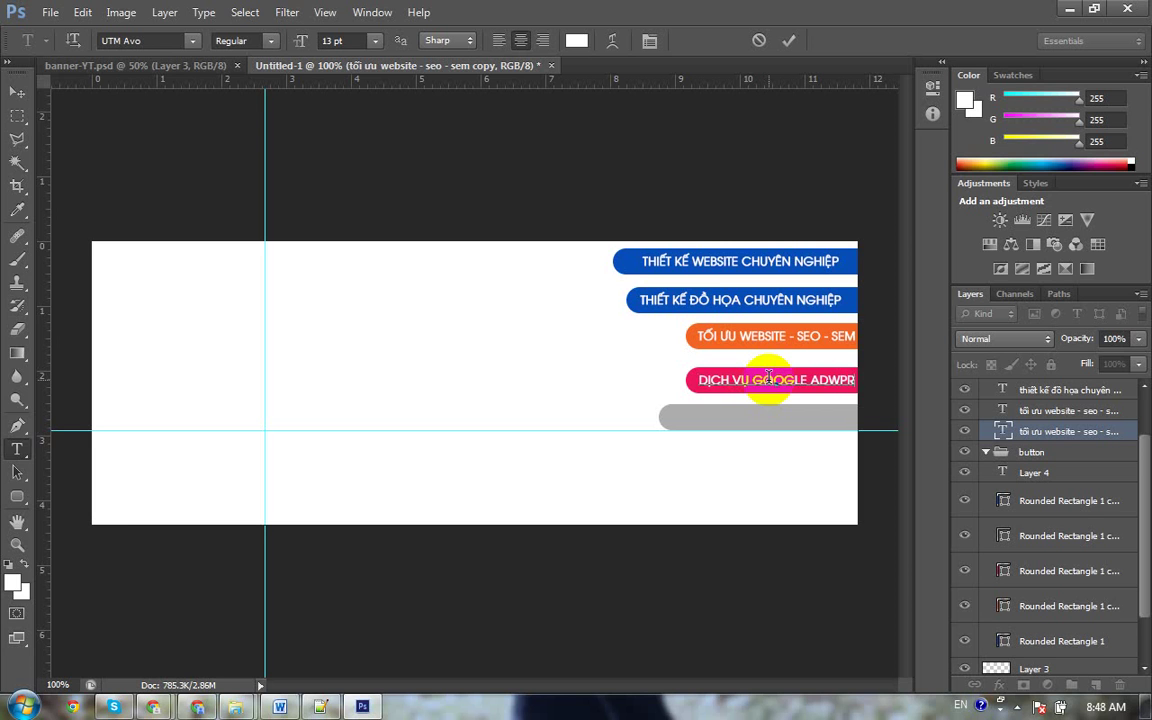
{"action": "key", "text": "BackSpace"}
{"action": "key", "text": "BackSpace"}
{"action": "type", "text": "ORD"}
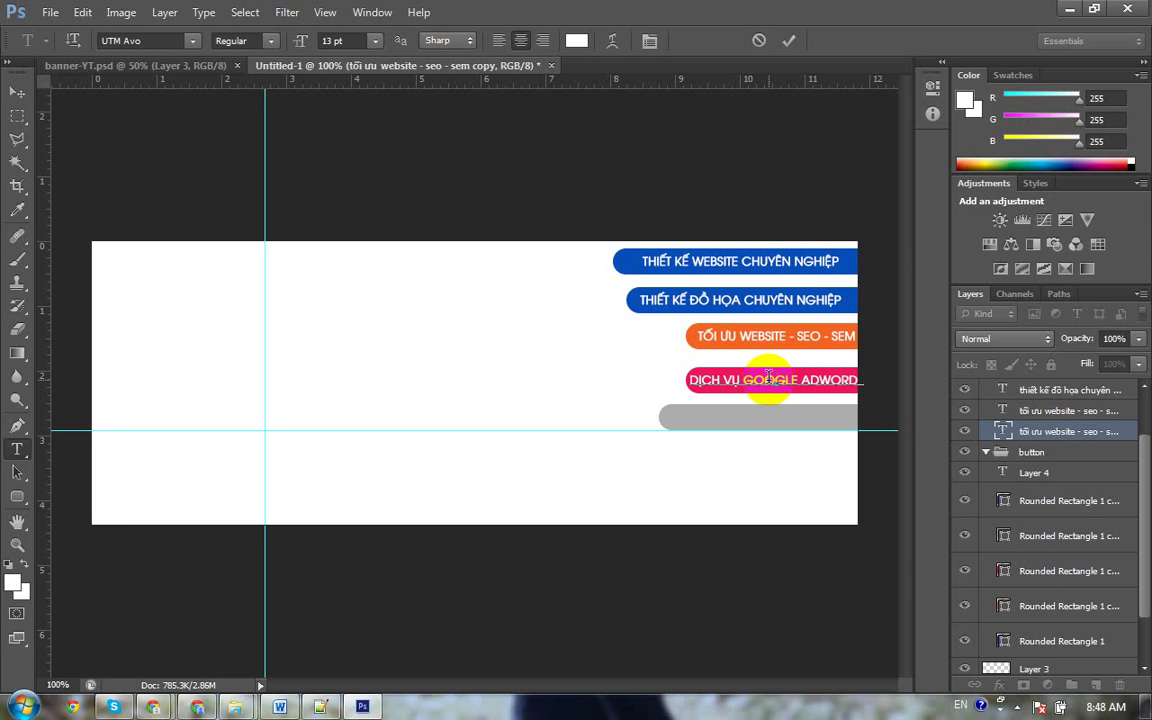
{"action": "left_click", "coordinate": [1033, 443]}
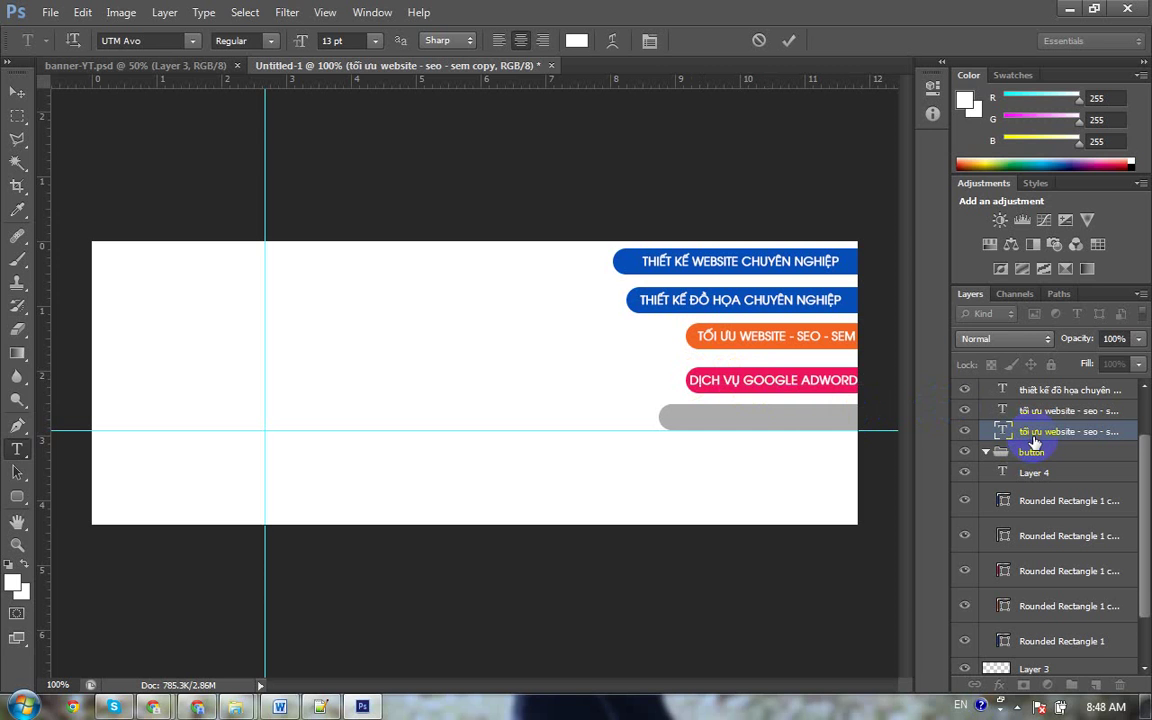
{"action": "key", "text": "v"}
{"action": "key", "text": "Left"}
{"action": "key", "text": "Left"}
{"action": "key", "text": "Left"}
{"action": "key", "text": "Left"}
{"action": "key", "text": "Left"}
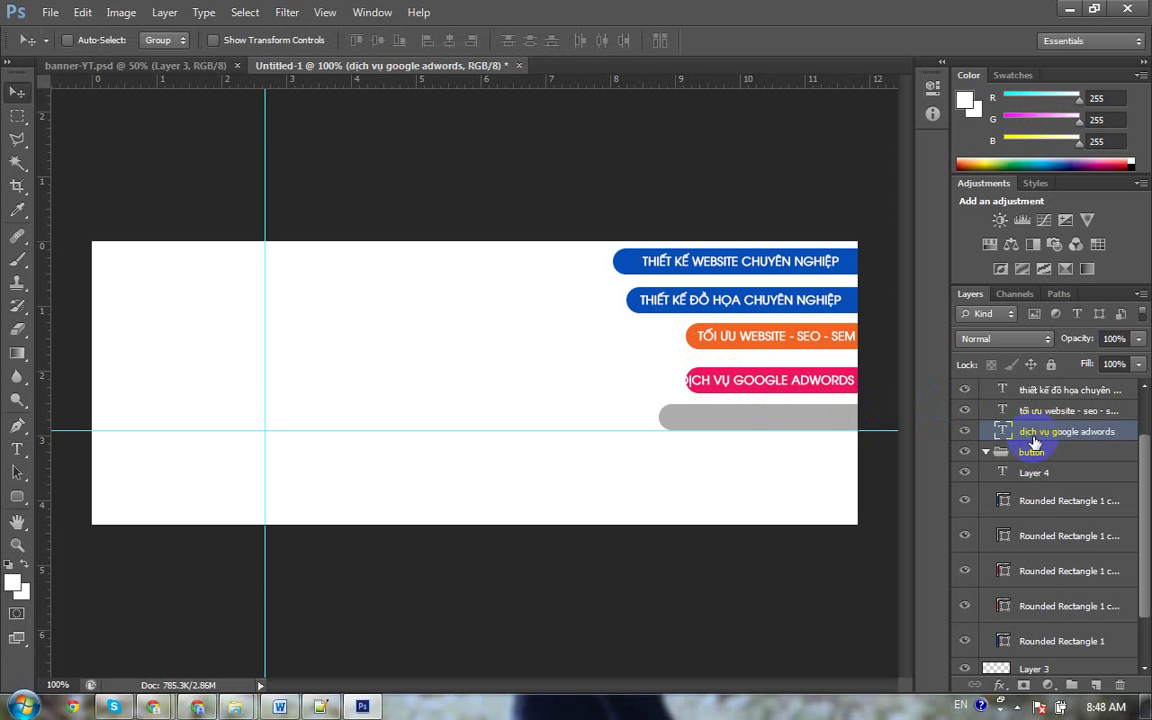
{"action": "left_click", "coordinate": [900, 408]}
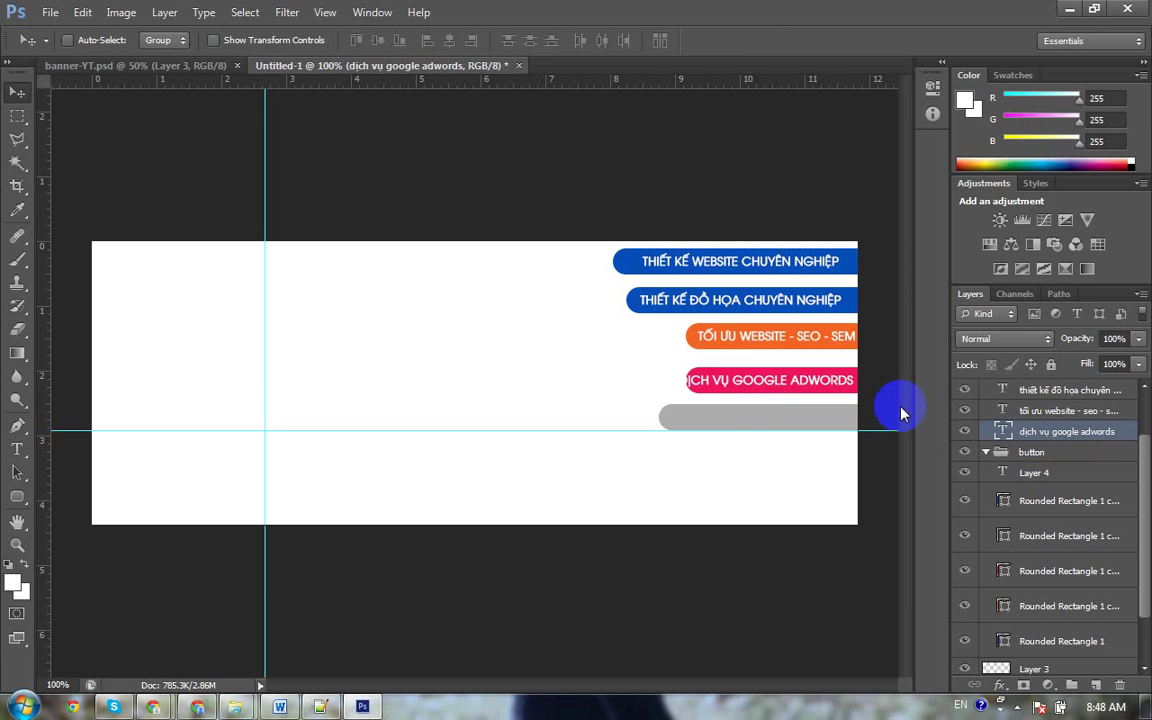
Copy the pink label onto the grey bar and retype it 'DỊCH VỤ QUẢNG CÁO FACEBOOK'.
{"action": "key", "text": "ctrl+j"}
{"action": "left_click_drag", "start_coordinate": [772, 381], "coordinate": [769, 418]}
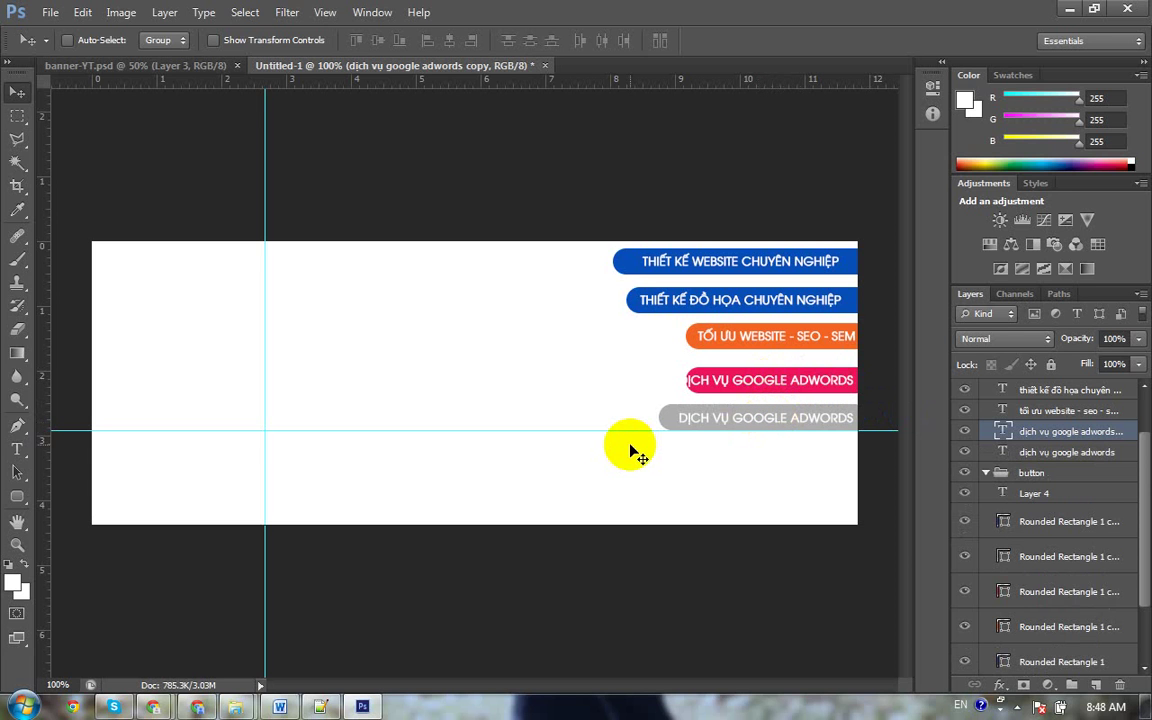
{"action": "double_click", "coordinate": [716, 420]}
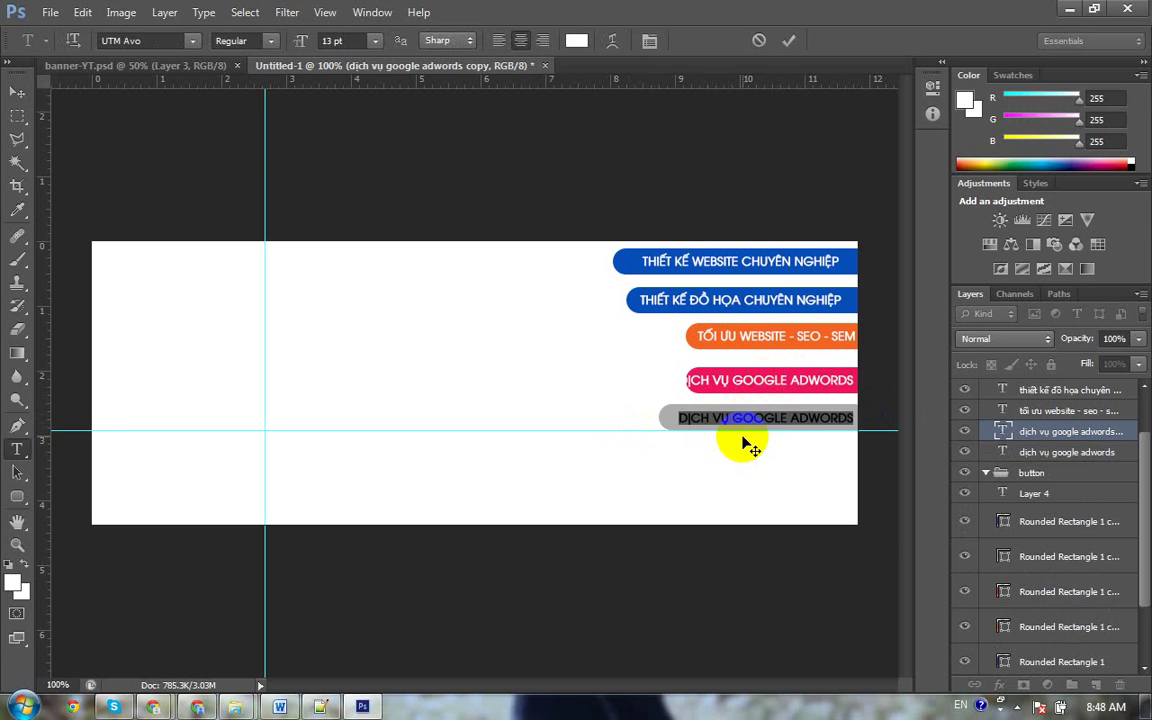
{"action": "type", "text": "DỊCH Q"}
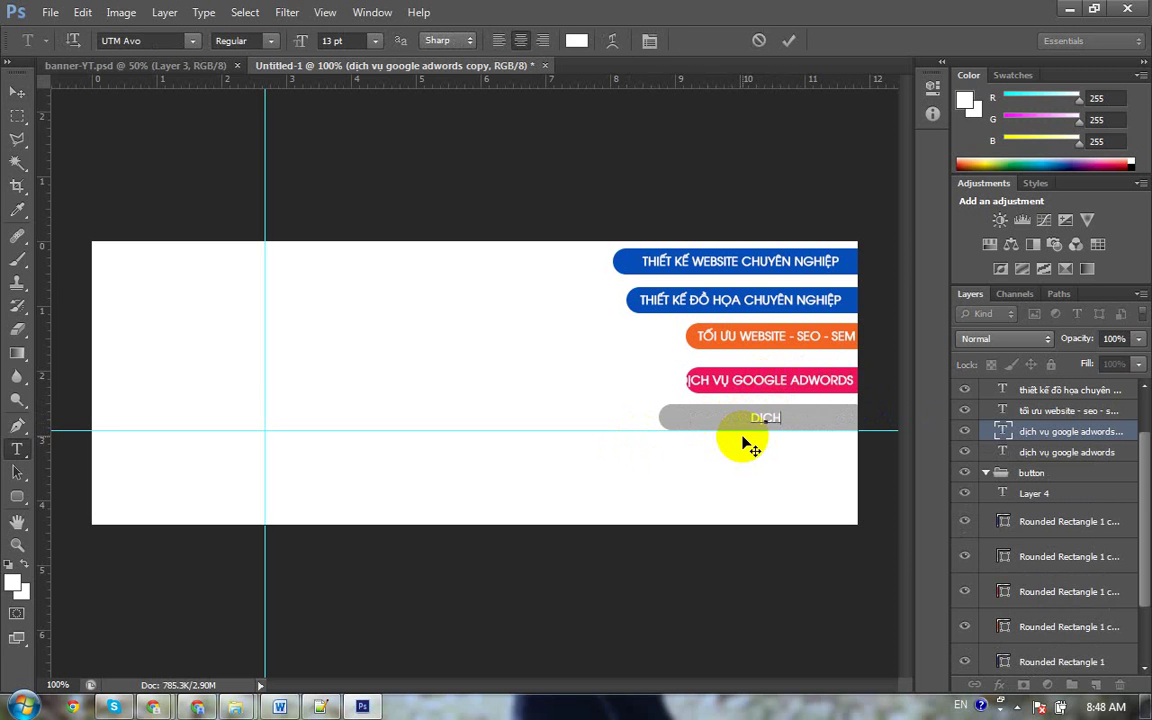
{"action": "key", "text": "BackSpace"}
{"action": "type", "text": "VỤ QUANG CA"}
{"action": "type", "text": "O FAC"}
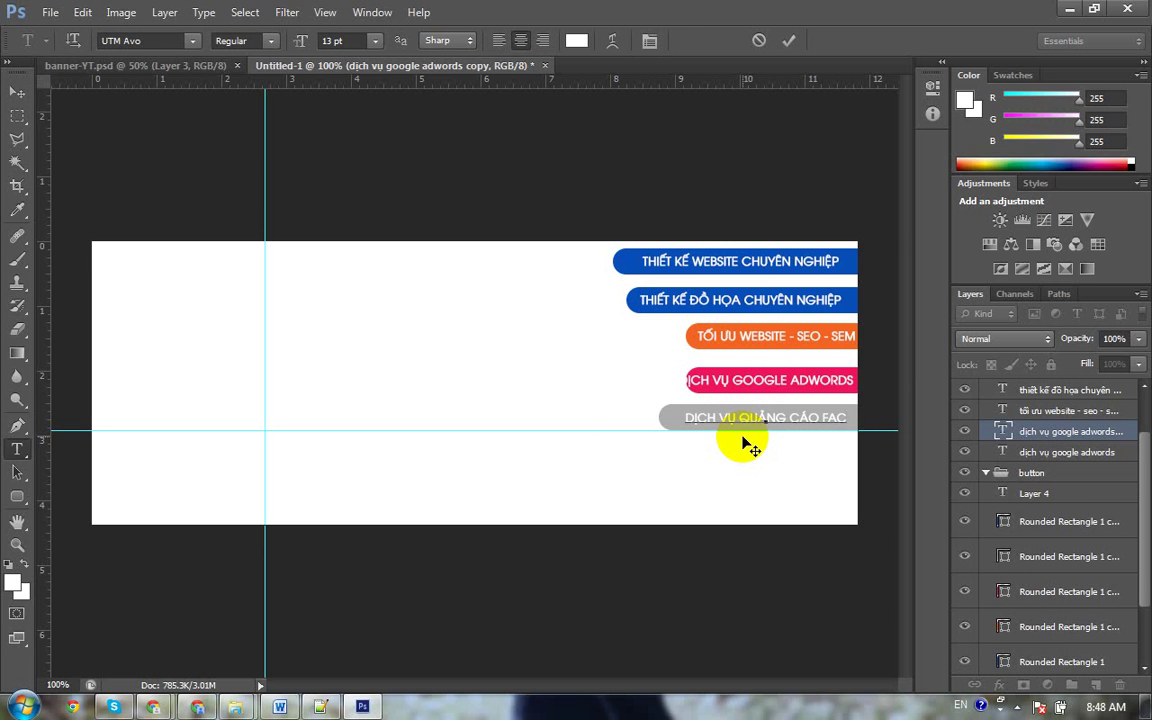
{"action": "key", "text": "BackSpace"}
{"action": "key", "text": "BackSpace"}
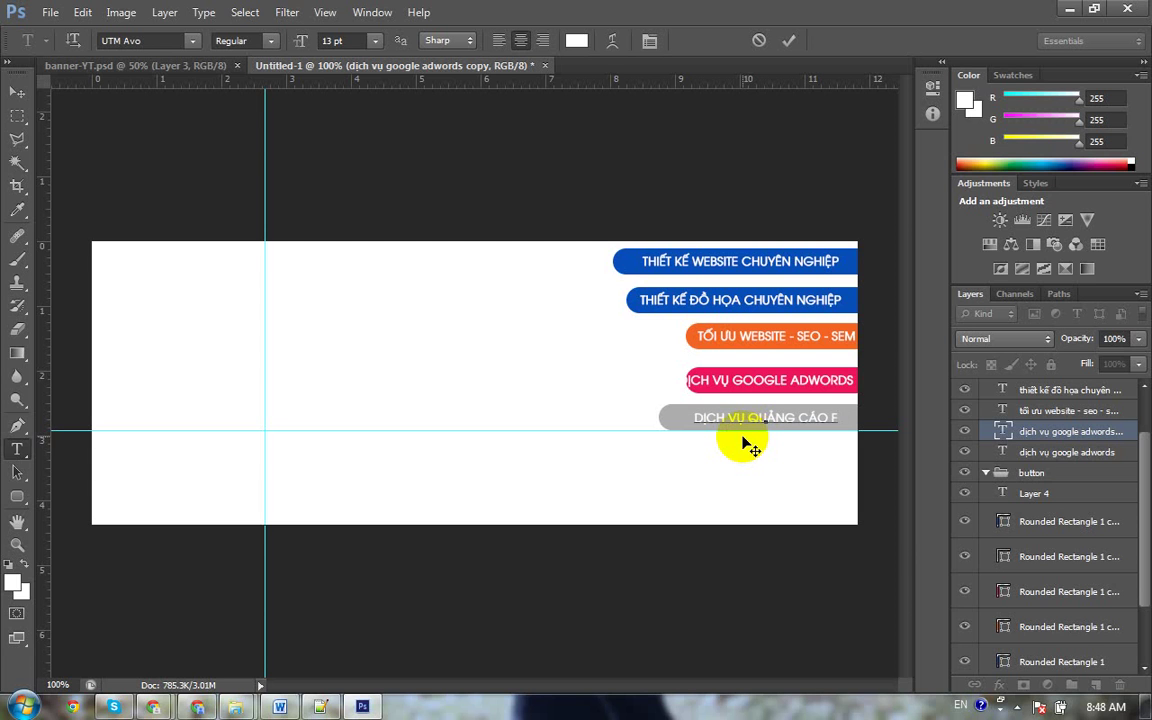
{"action": "type", "text": "ACEBOO"}
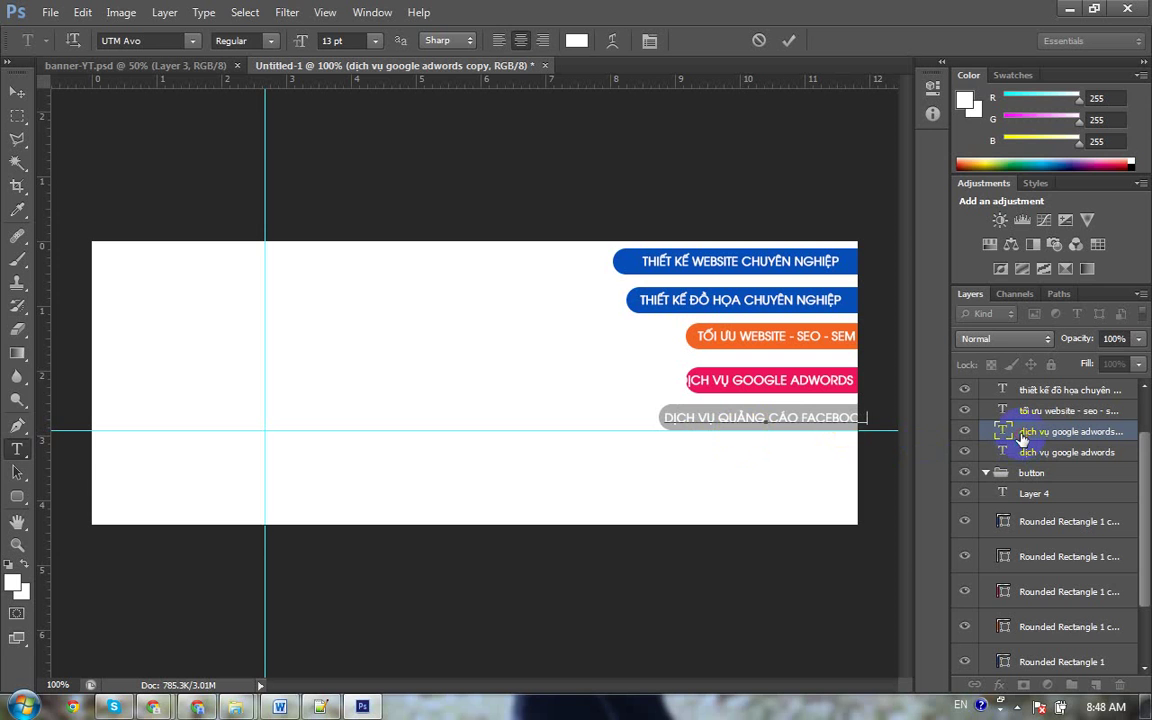
{"action": "type", "text": "K"}
{"action": "key", "text": "ctrl+Return"}
{"action": "key", "text": "v"}
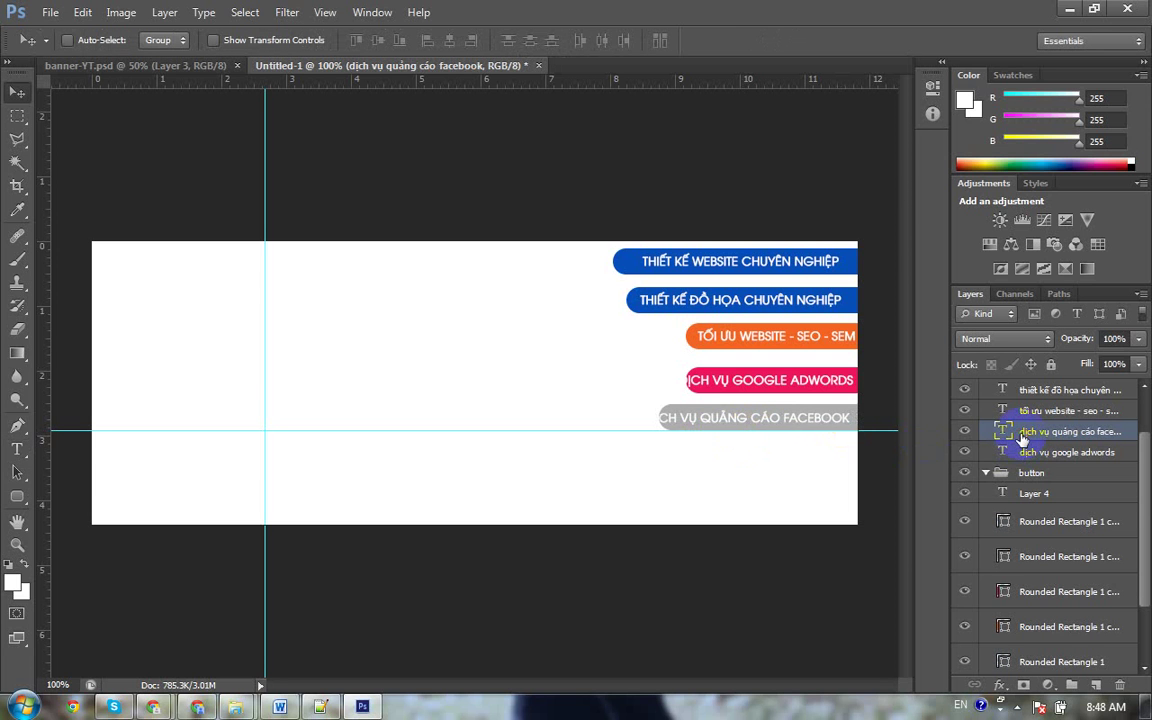
{"action": "key", "text": "ctrl+plus"}
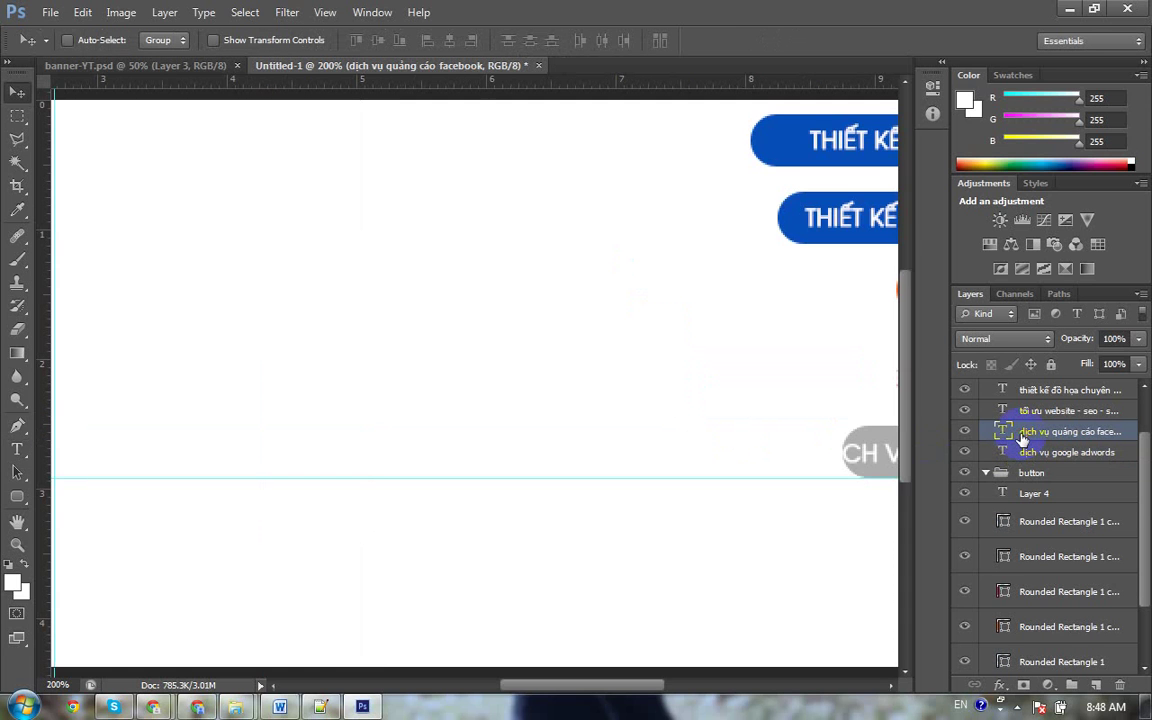
Select the top button's rounded-rectangle shape layer.
{"action": "mouse_move", "coordinate": [567, 329]}
{"action": "left_mouse_down"}
{"action": "mouse_move", "coordinate": [514, 381]}
{"action": "mouse_move", "coordinate": [329, 360]}
{"action": "mouse_move", "coordinate": [368, 350]}
{"action": "left_mouse_up"}
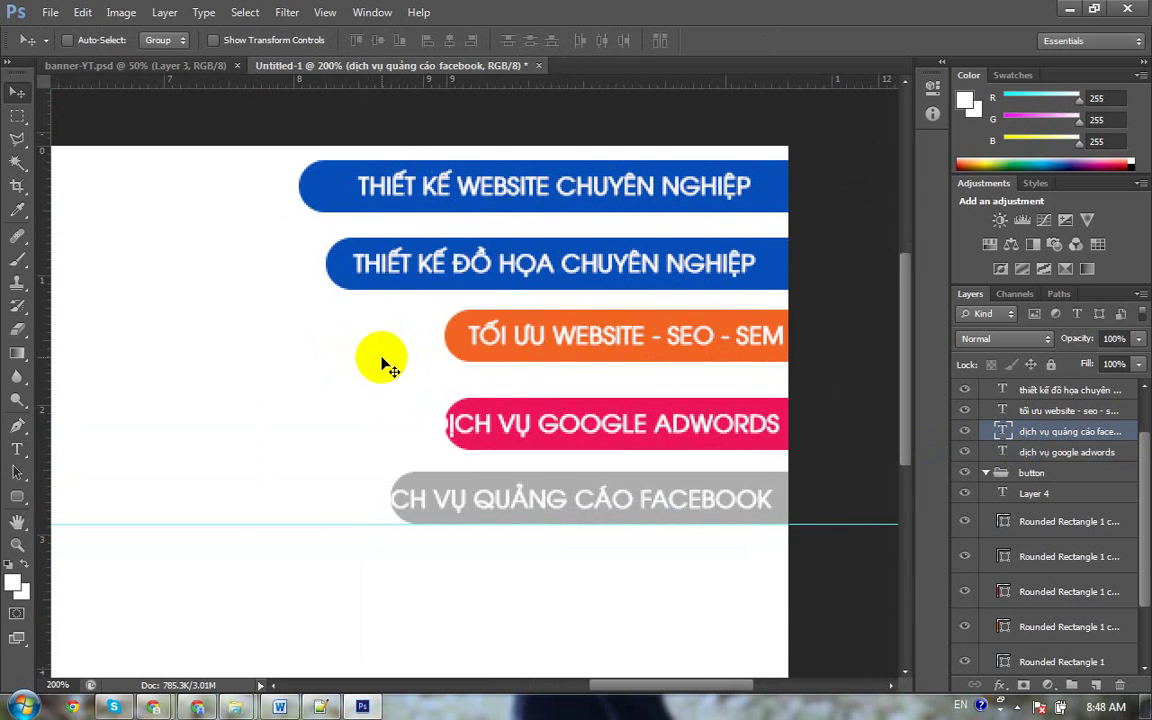
{"action": "scroll", "coordinate": [1067, 514], "scroll_direction": "down", "scroll_amount": 2}
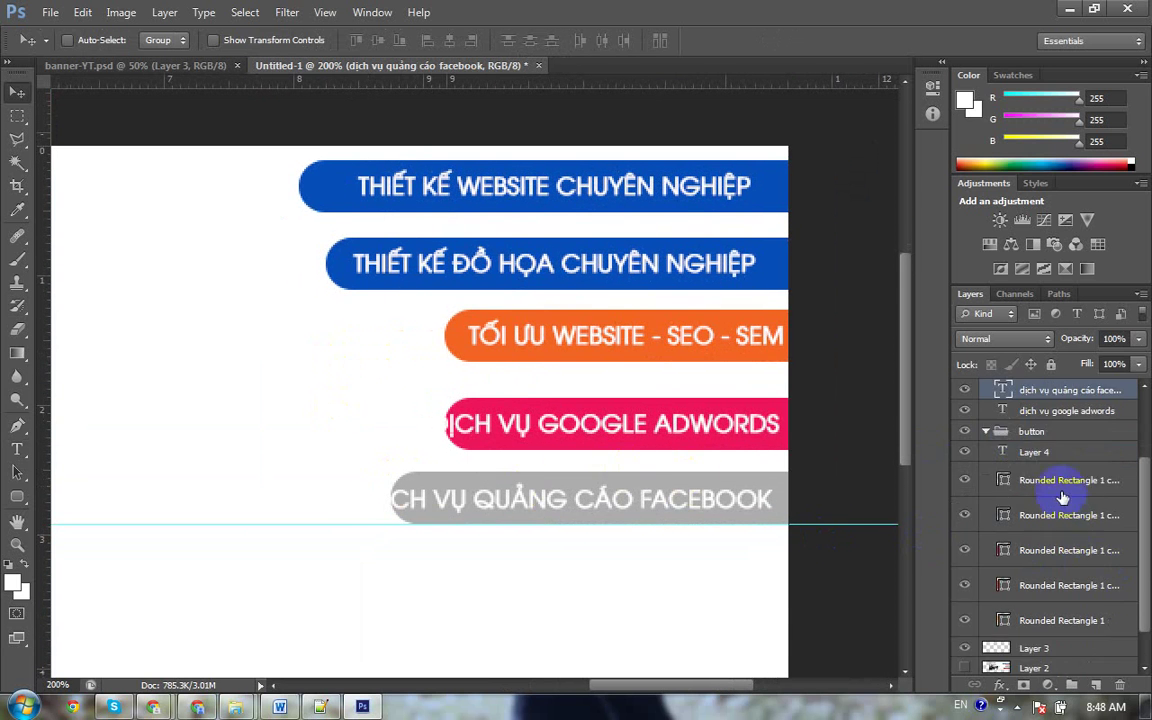
{"action": "left_click", "coordinate": [963, 483]}
{"action": "left_click", "coordinate": [964, 481]}
{"action": "left_click", "coordinate": [964, 481]}
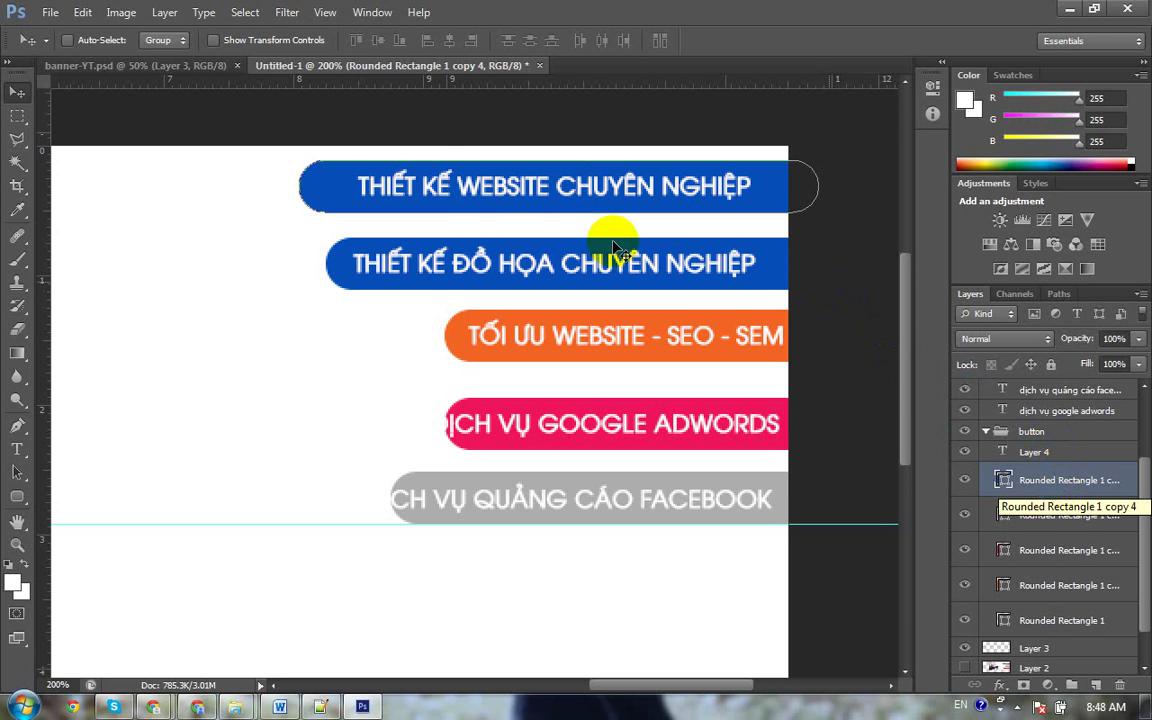
{"action": "left_click_drag", "start_coordinate": [342, 149], "coordinate": [310, 125]}
Set the top button's shape fill to a light green swatch.
{"action": "key", "text": "u"}
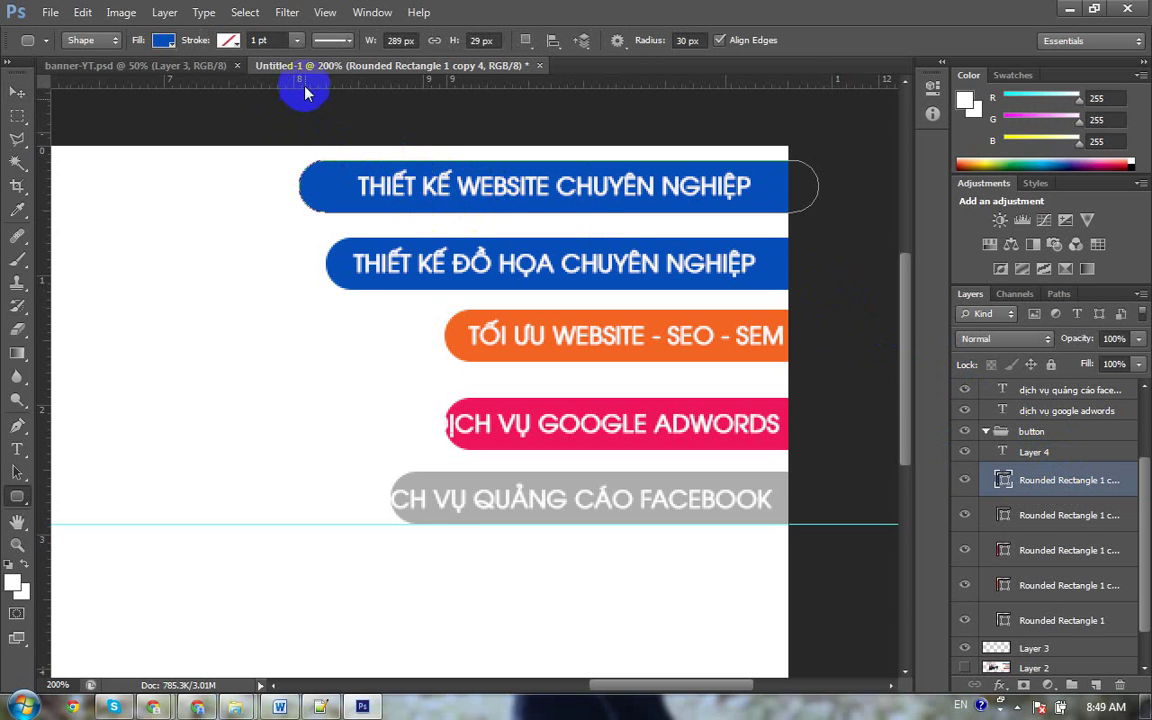
{"action": "left_click", "coordinate": [165, 41]}
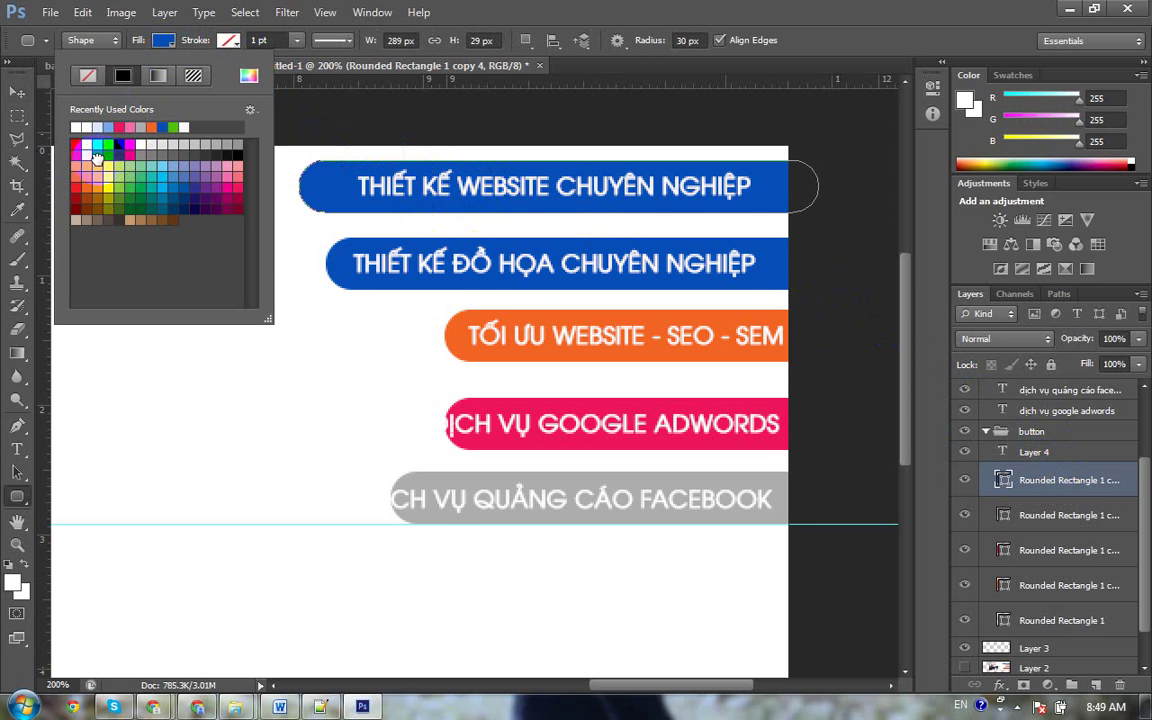
{"action": "left_click", "coordinate": [97, 157]}
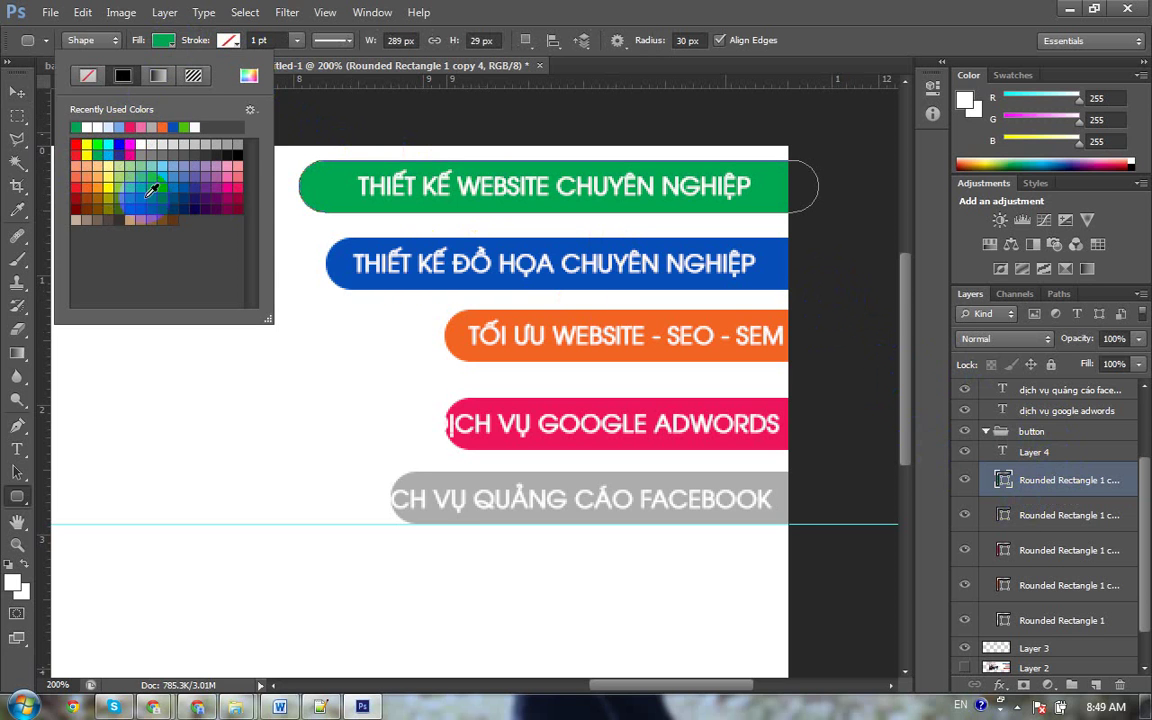
{"action": "left_click", "coordinate": [129, 189]}
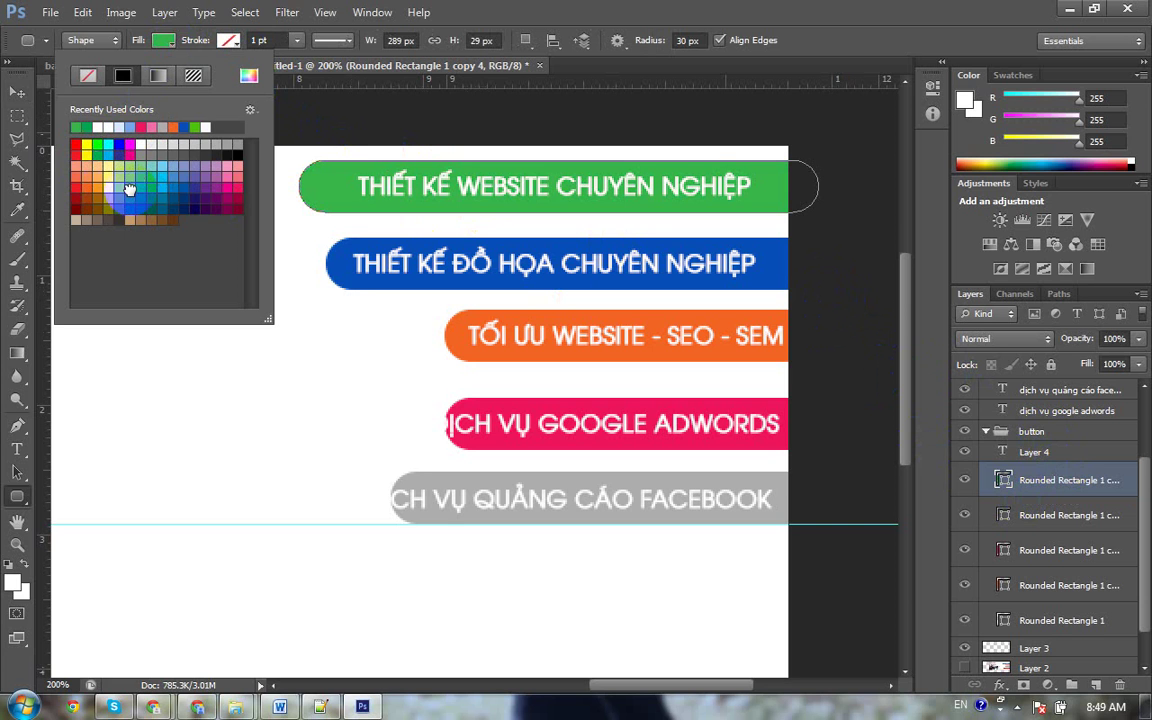
{"action": "left_click", "coordinate": [1040, 483]}
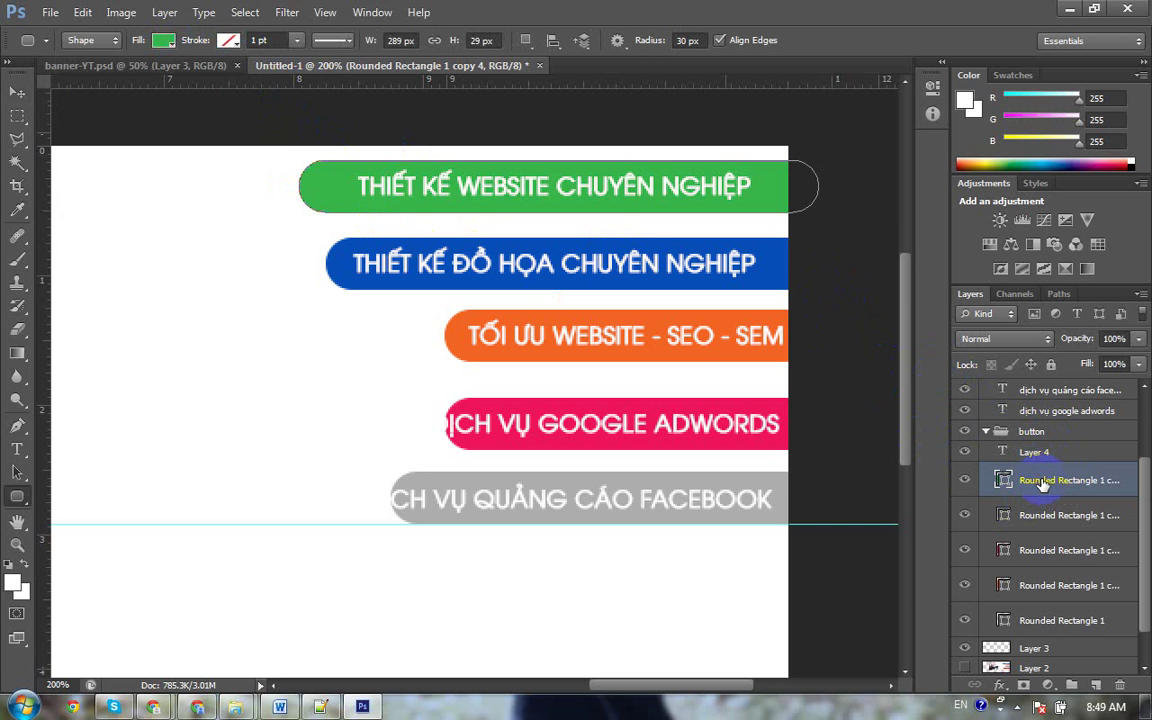
{"action": "key", "text": "v"}
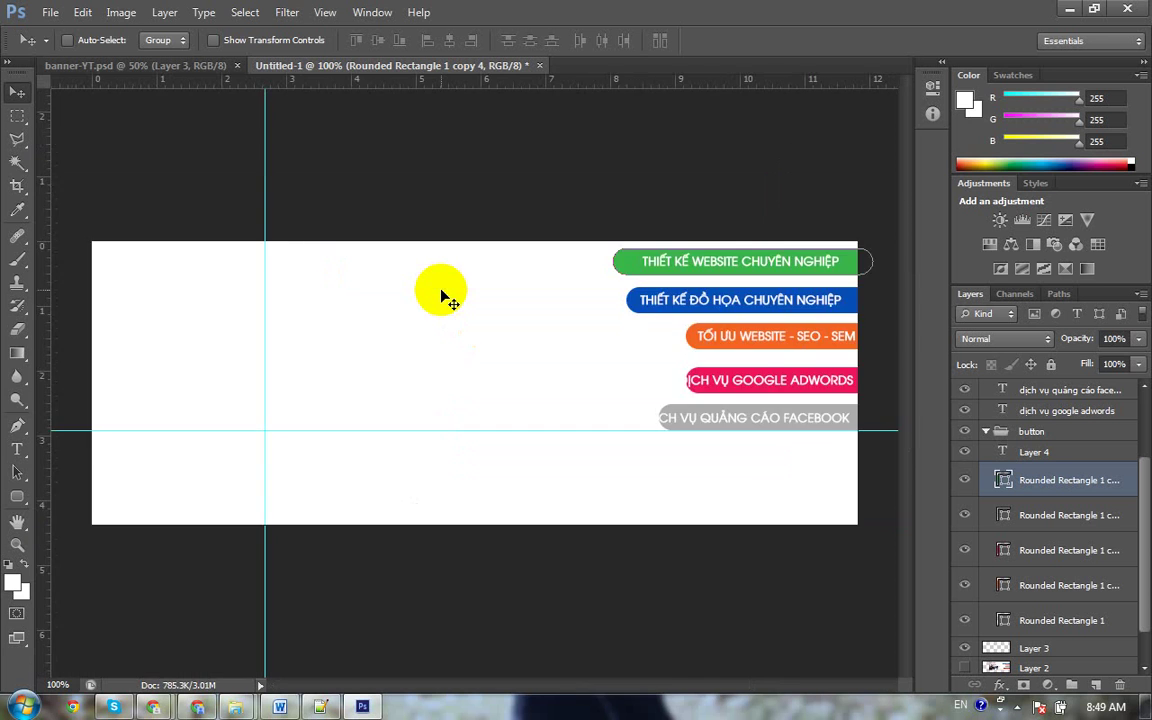
Replace 'ĐỒ HỌA CHUYÊN NGHIỆP' with 'BANNER - BANNER FLASH' on the second blue button.
{"action": "left_click_drag", "start_coordinate": [527, 329], "coordinate": [273, 308]}
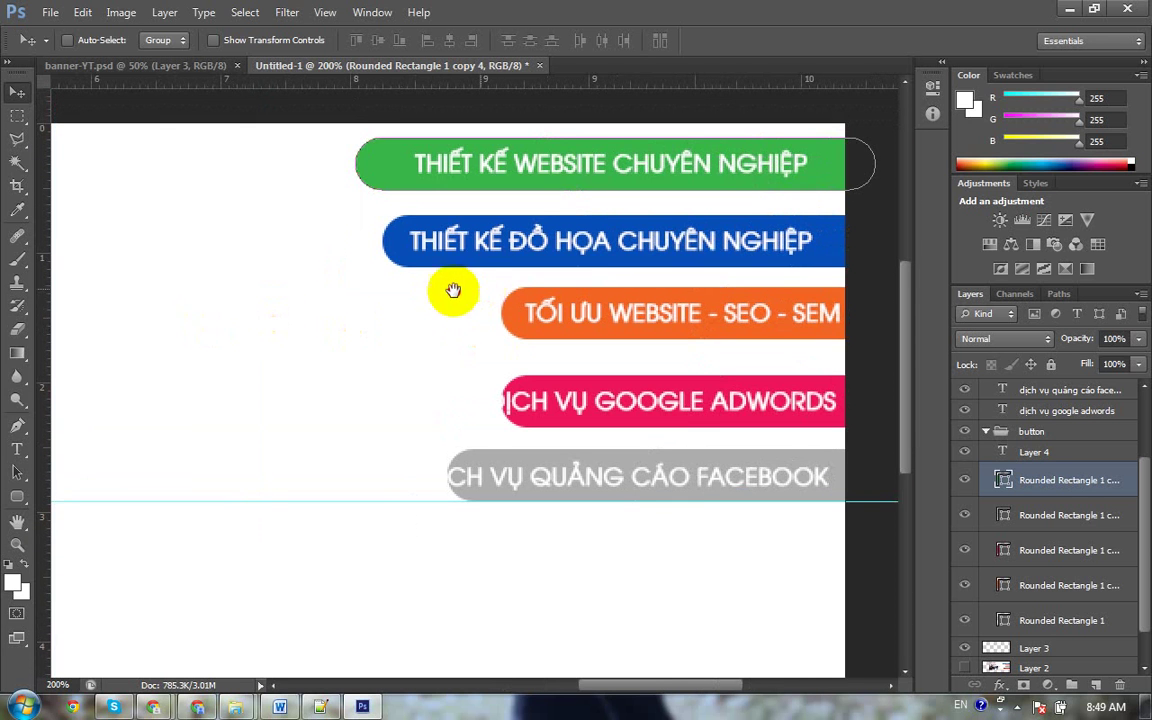
{"action": "scroll", "coordinate": [485, 282], "scroll_direction": "right", "scroll_amount": 1}
{"action": "key", "text": "t"}
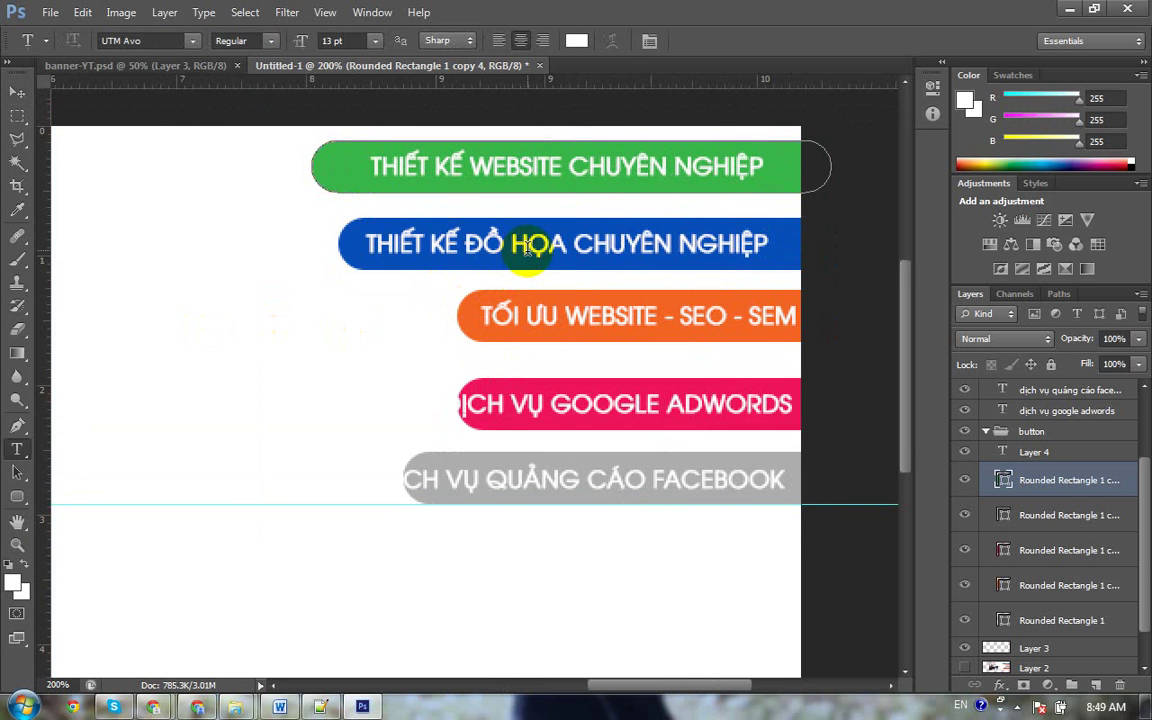
{"action": "left_click", "coordinate": [460, 245]}
{"action": "key", "text": "shift+End"}
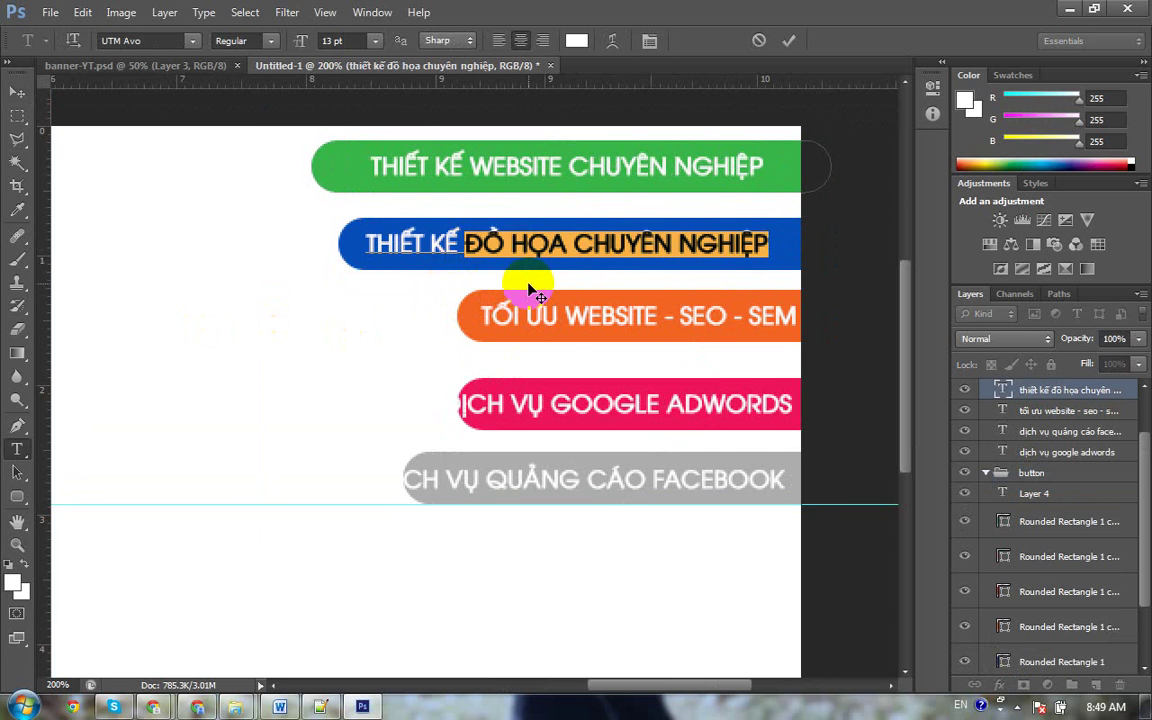
{"action": "type", "text": "BAN"}
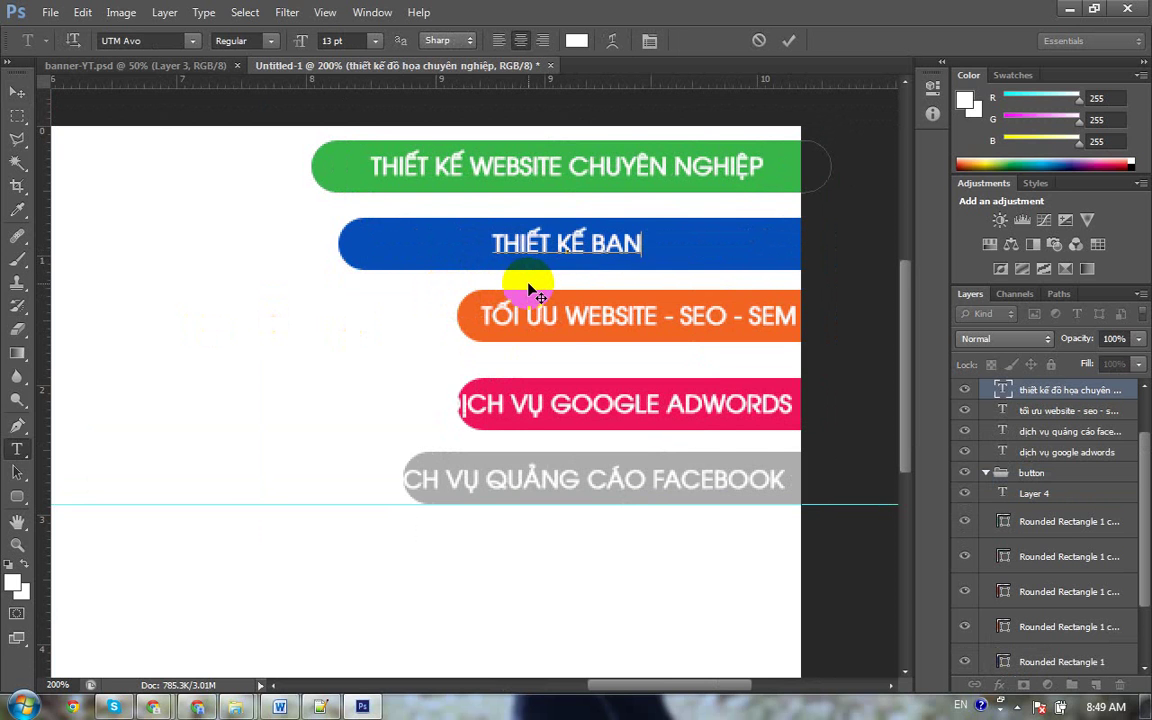
{"action": "type", "text": "NER"}
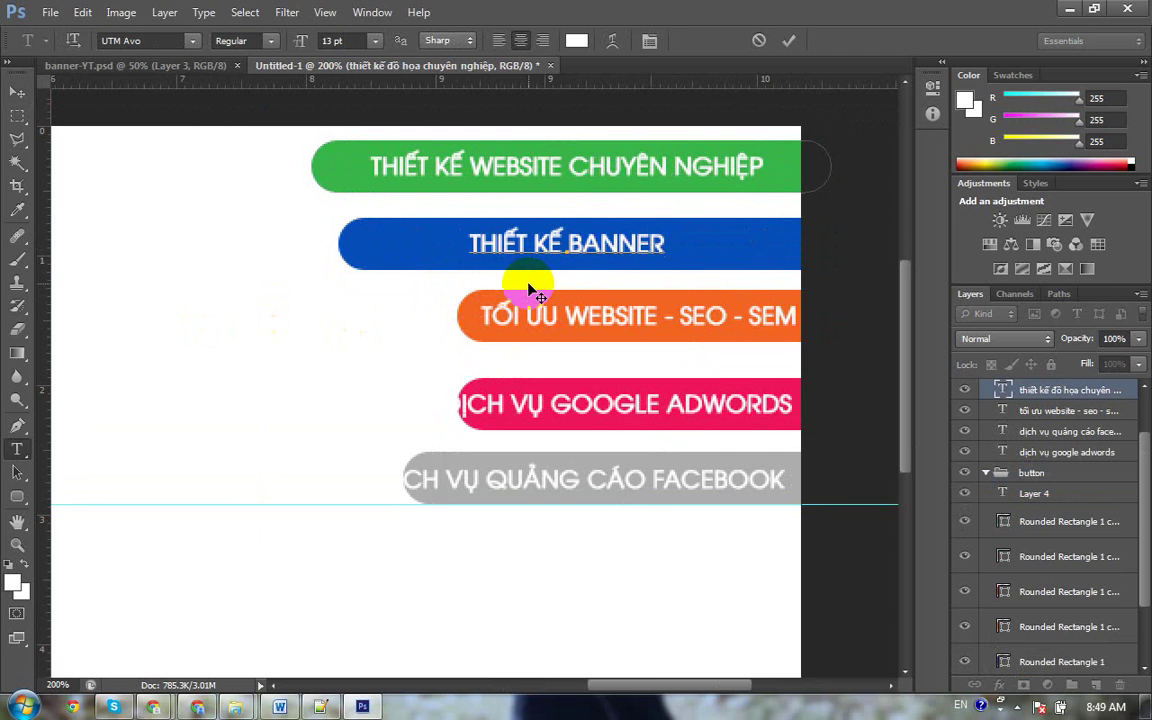
{"action": "type", "text": "- FL"}
{"action": "key", "text": "BackSpace"}
{"action": "key", "text": "BackSpace"}
{"action": "type", "text": "BANNER FALSH"}
{"action": "key", "text": "BackSpace"}
{"action": "key", "text": "BackSpace"}
{"action": "key", "text": "BackSpace"}
{"action": "key", "text": "BackSpace"}
{"action": "type", "text": "LASH"}
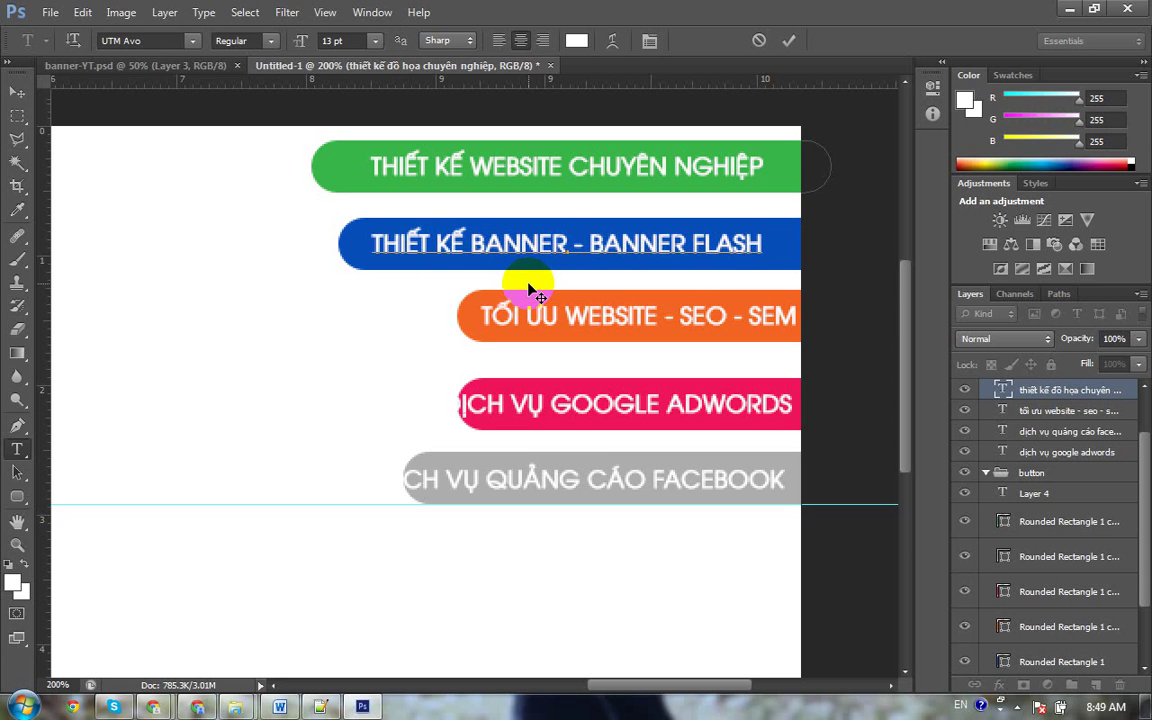
{"action": "left_click", "coordinate": [1045, 392]}
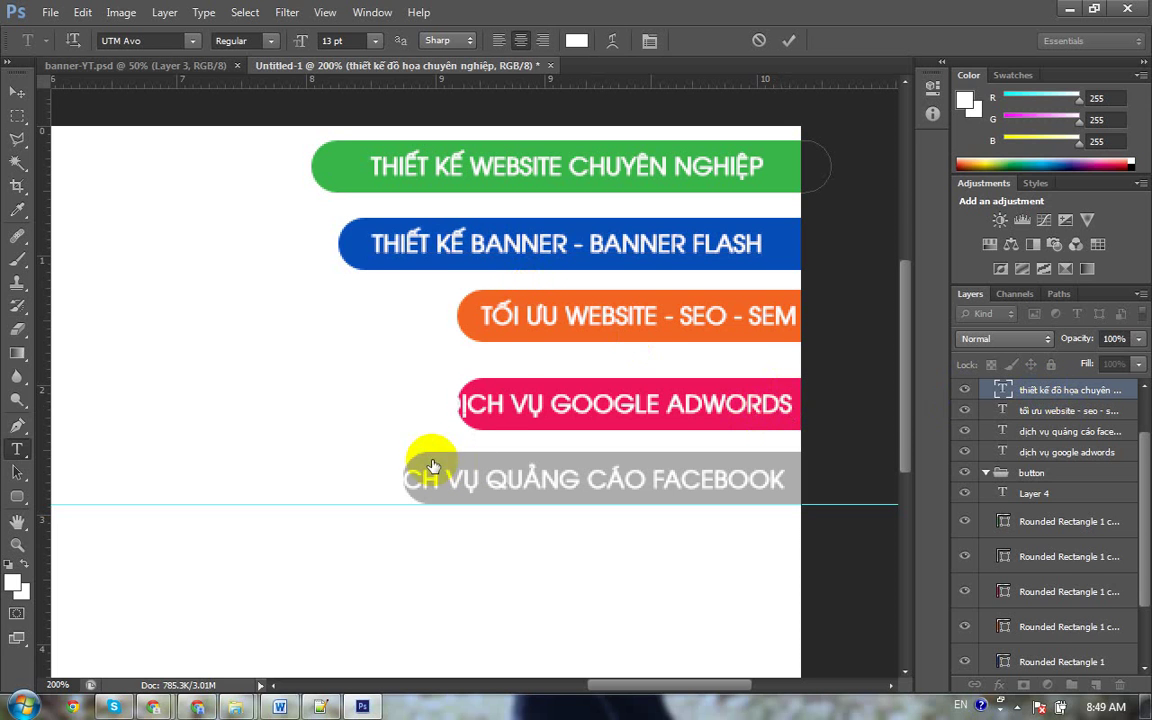
{"action": "key", "text": "v"}
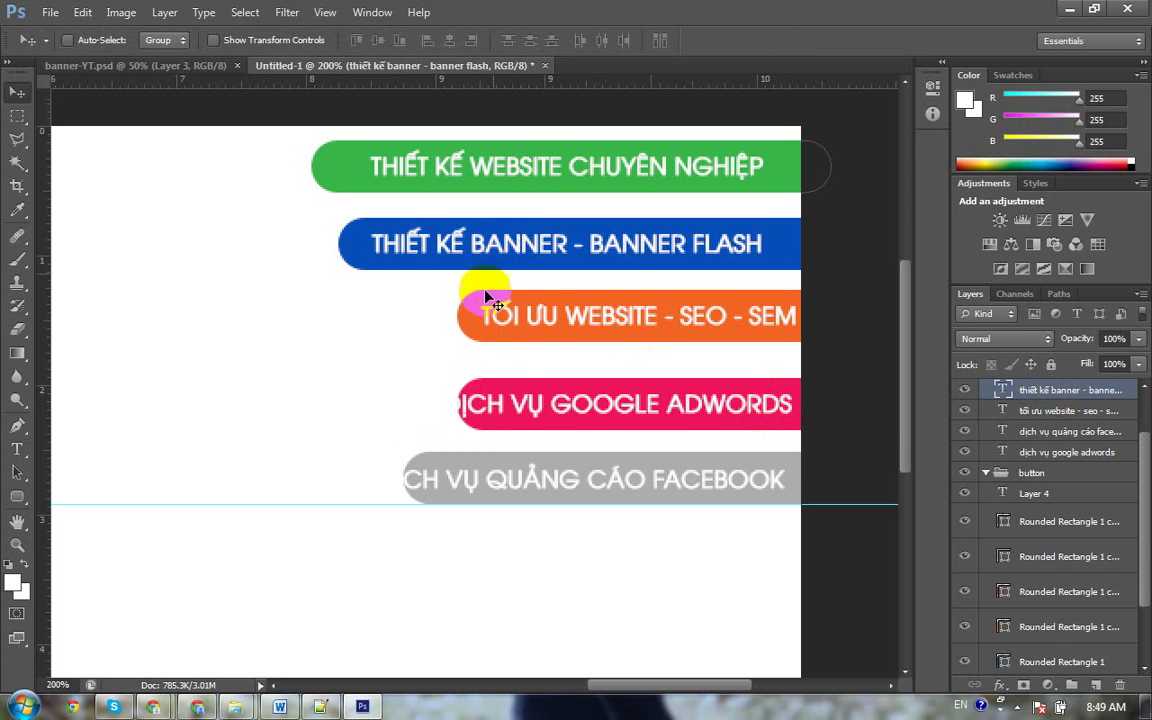
Inspect the layers under the pink and grey buttons, selecting the pink rectangle layer.
{"action": "left_click_drag", "start_coordinate": [485, 311], "coordinate": [432, 298]}
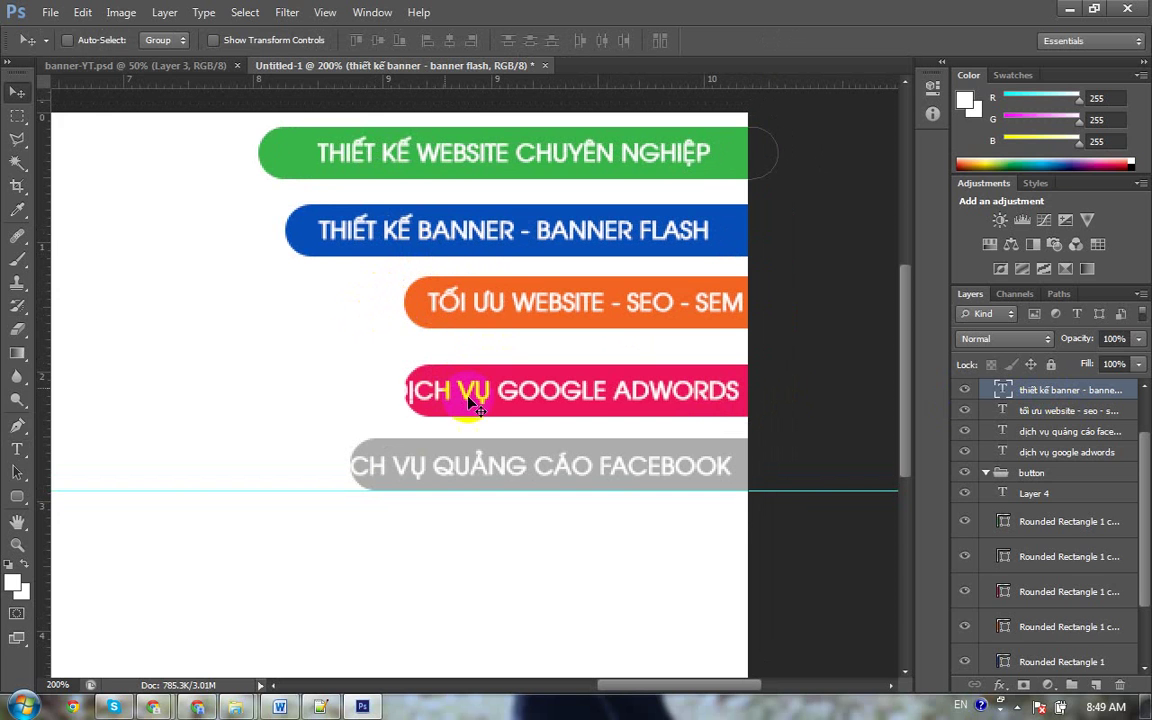
{"action": "right_click", "coordinate": [520, 412]}
{"action": "left_click", "coordinate": [560, 476]}
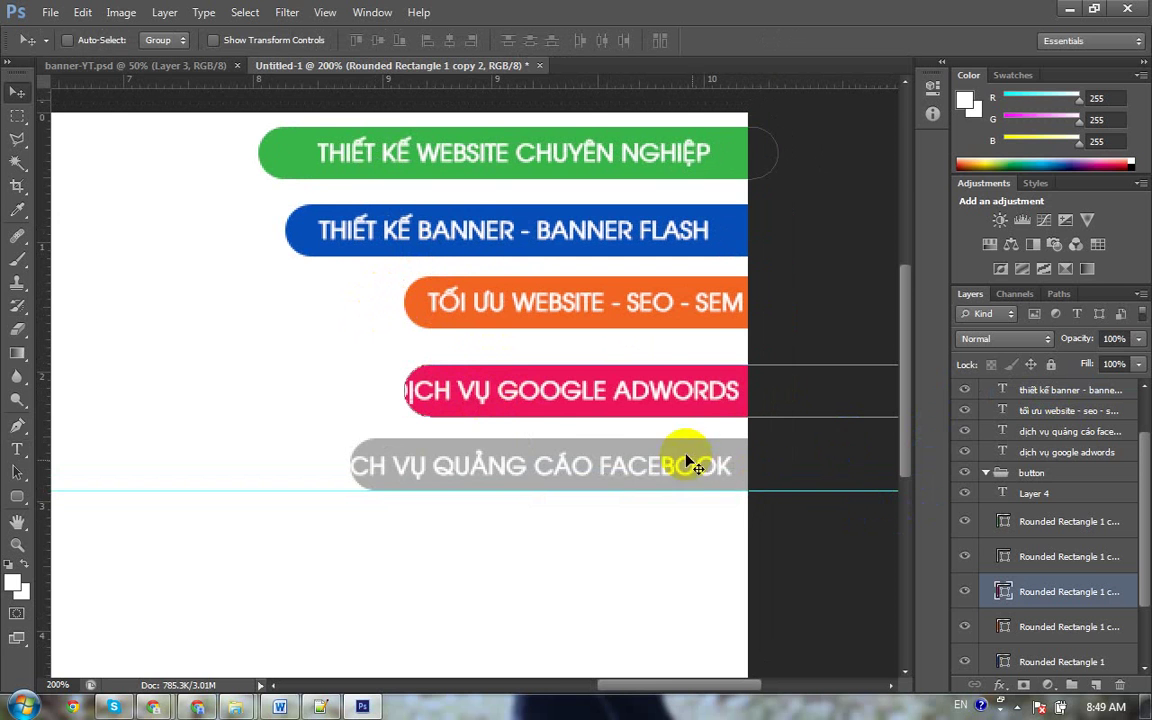
{"action": "scroll", "coordinate": [552, 397], "scroll_direction": "down", "scroll_amount": 1}
{"action": "scroll", "coordinate": [548, 397], "scroll_direction": "down", "scroll_amount": 1}
{"action": "scroll", "coordinate": [548, 397], "scroll_direction": "up", "scroll_amount": 1}
{"action": "scroll", "coordinate": [548, 397], "scroll_direction": "down", "scroll_amount": 1}
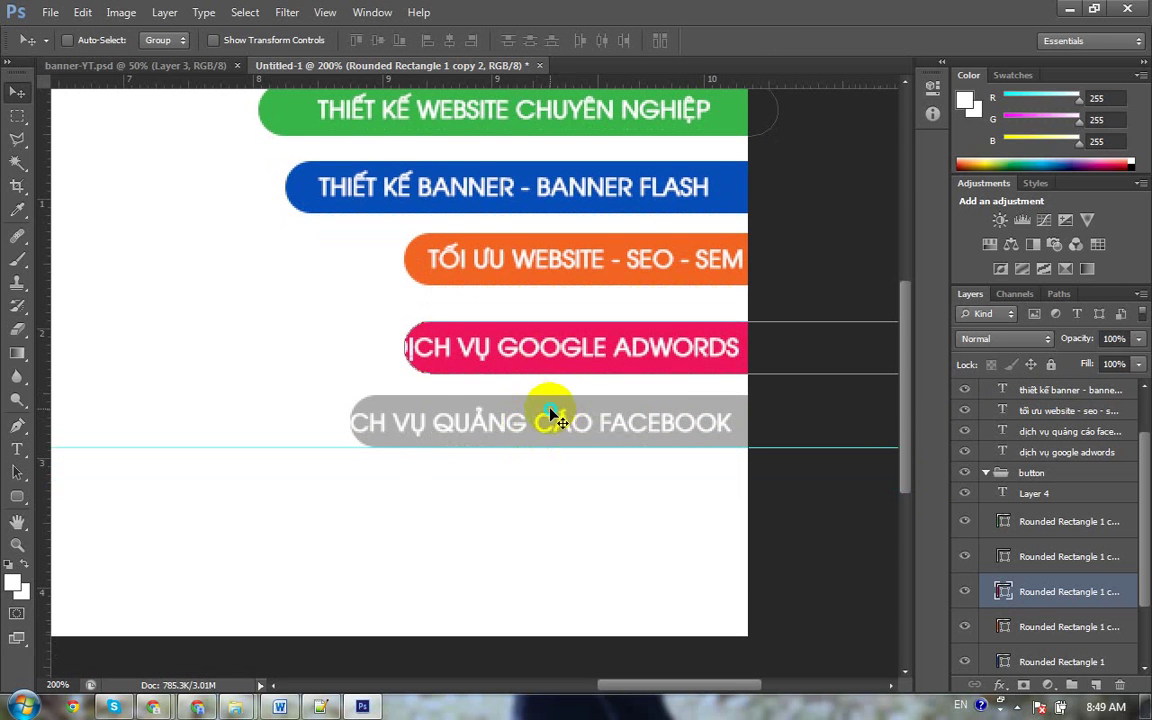
{"action": "right_click", "coordinate": [553, 413]}
{"action": "left_click", "coordinate": [533, 403]}
{"action": "scroll", "coordinate": [533, 400], "scroll_direction": "up", "scroll_amount": 1}
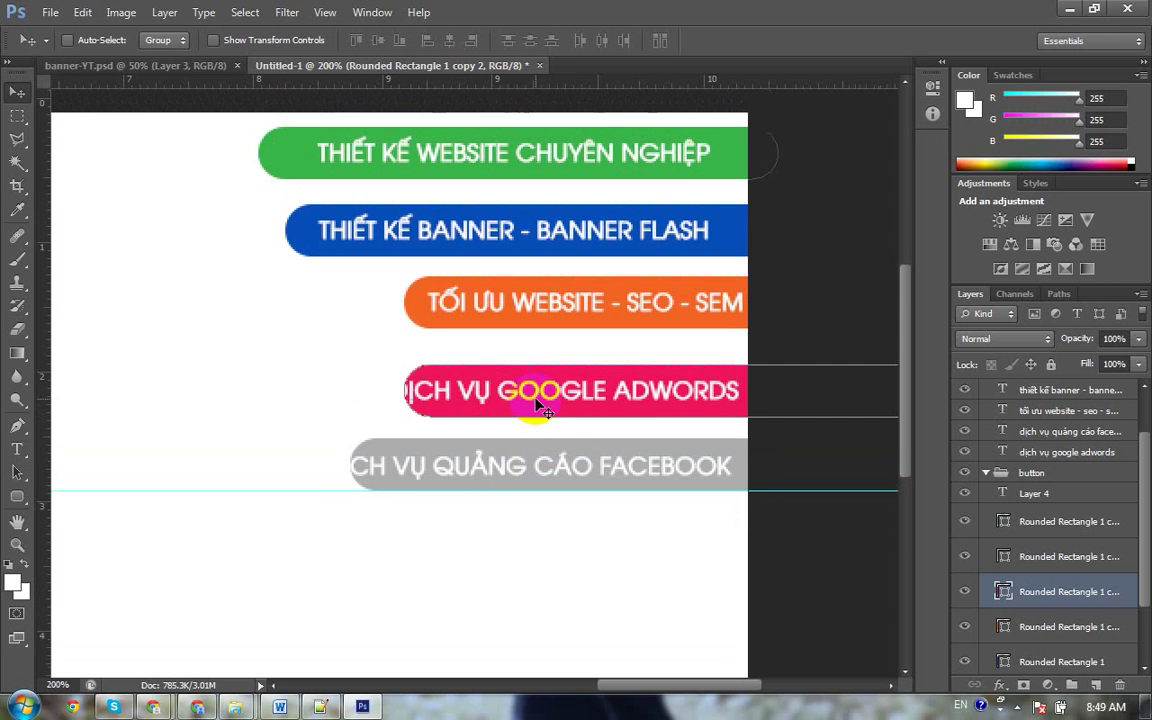
{"action": "scroll", "coordinate": [500, 340], "scroll_direction": "up", "scroll_amount": 1}
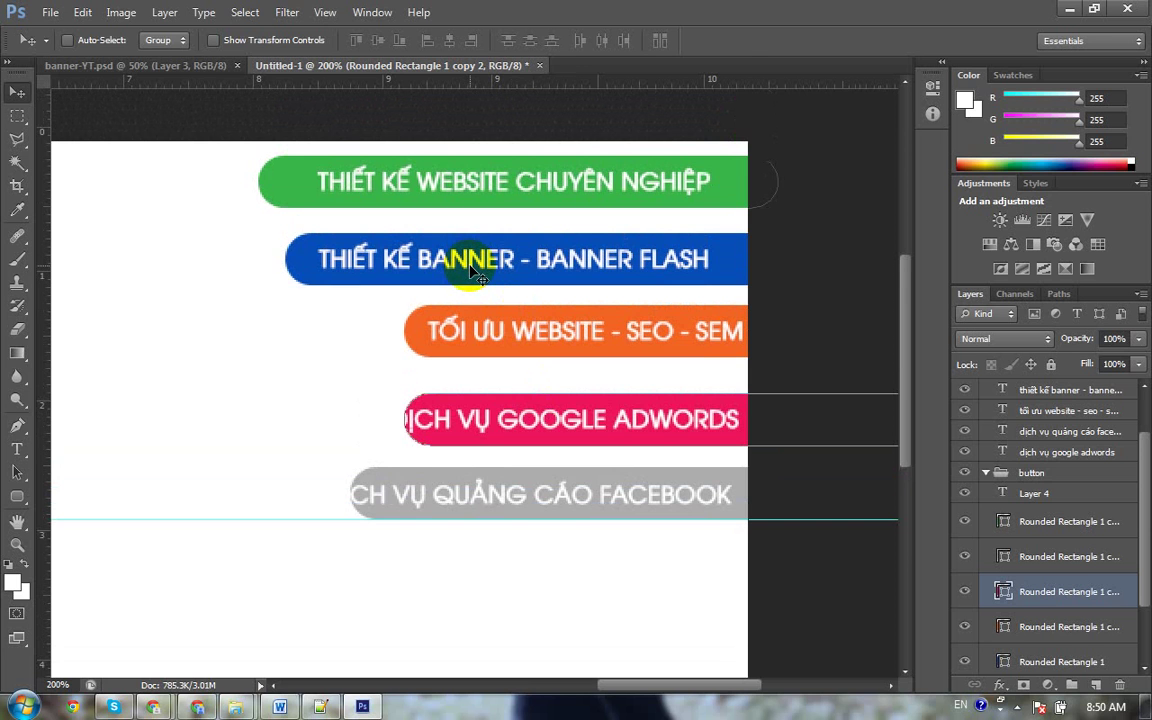
Replace the blue button's whole label, starting with 'DỊCH VỤ BẢO TRÌ -'.
{"action": "key", "text": "t"}
{"action": "left_click", "coordinate": [476, 266]}
{"action": "key", "text": "ctrl+a"}
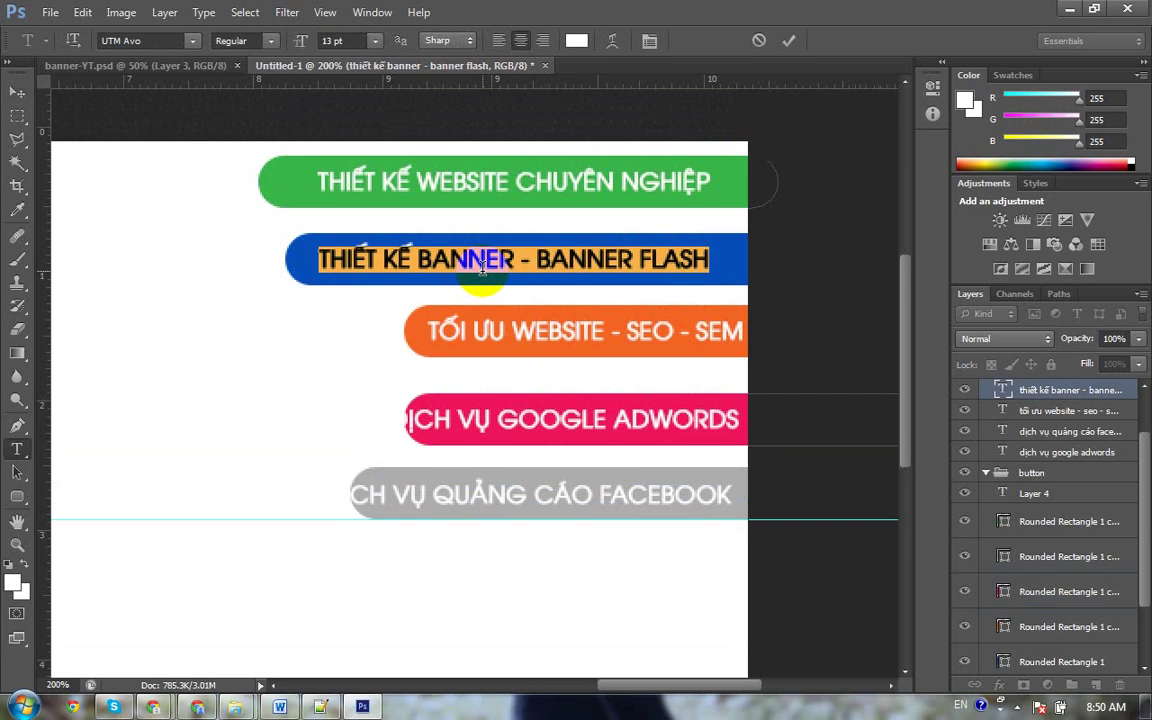
{"action": "type", "text": "QDIJH"}
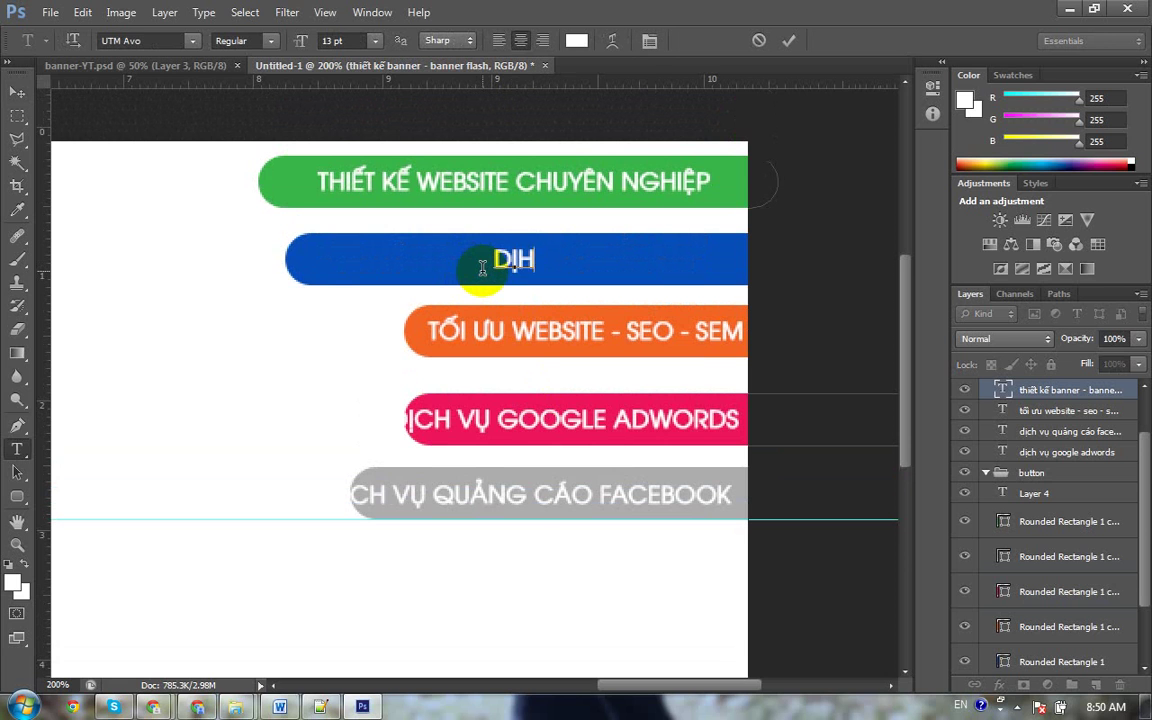
{"action": "key", "text": "BackSpace"}
{"action": "type", "text": "CH VUj"}
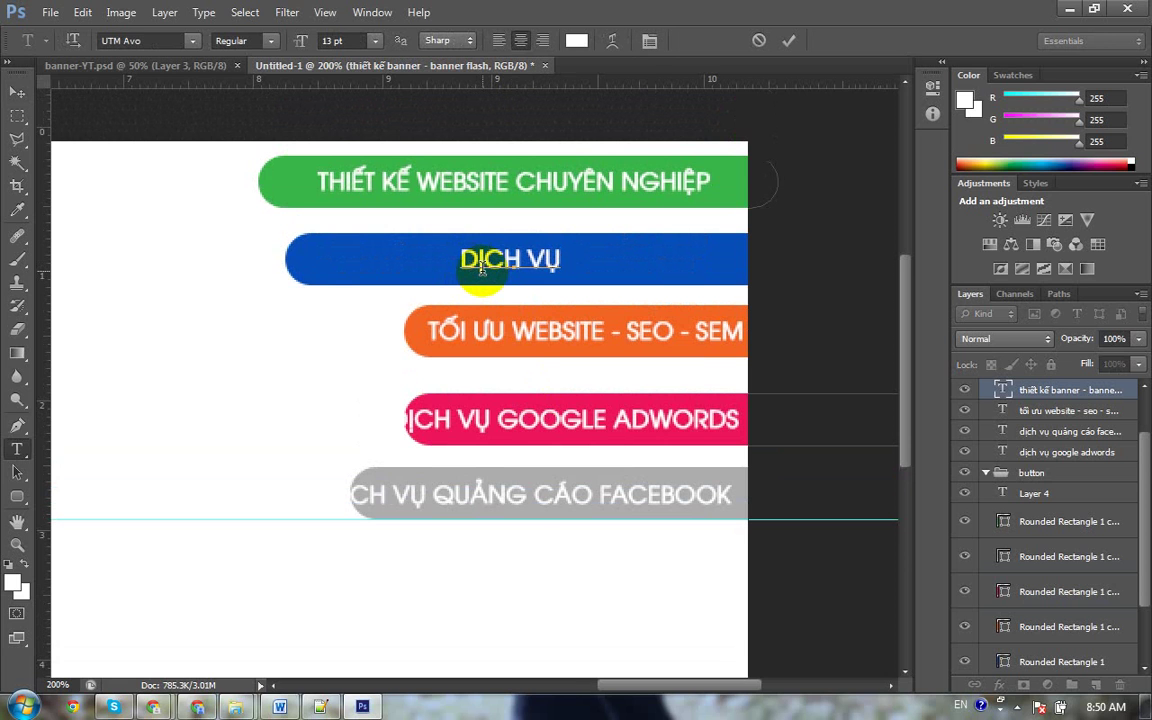
{"action": "type", "text": "QI"}
{"action": "key", "text": "BackSpace"}
{"action": "key", "text": "BackSpace"}
{"action": "type", "text": "BAOr TRI"}
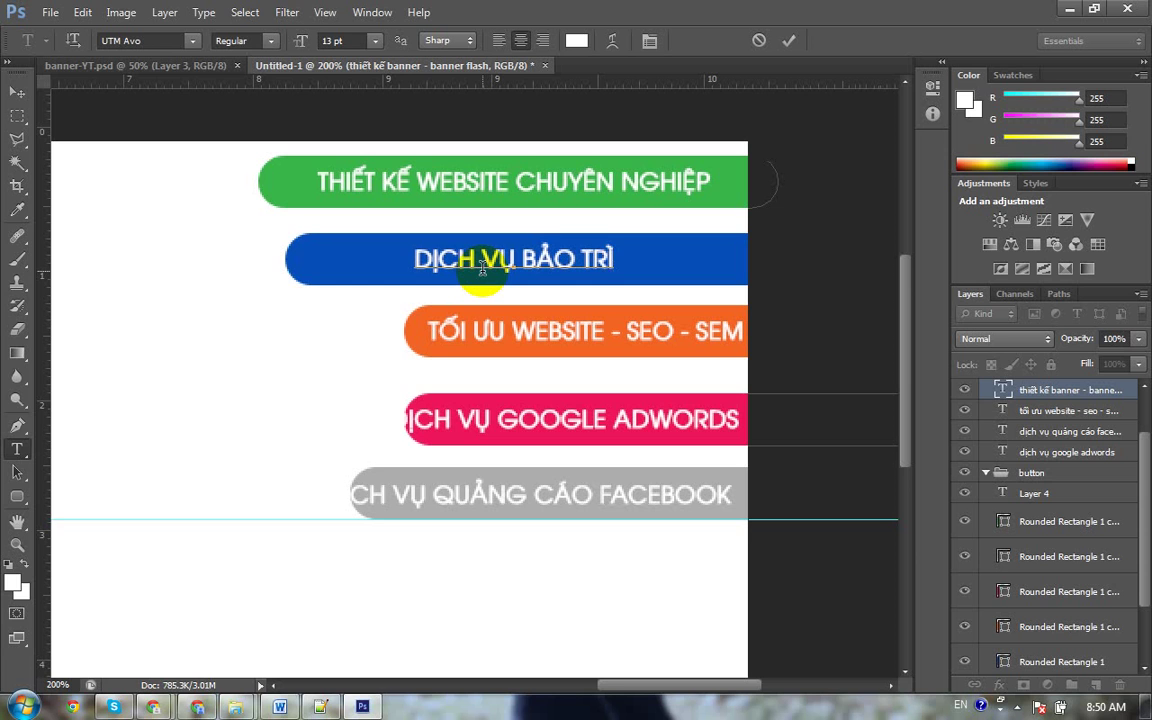
{"action": "type", "text": " - u"}
{"action": "key", "text": "BackSpace"}
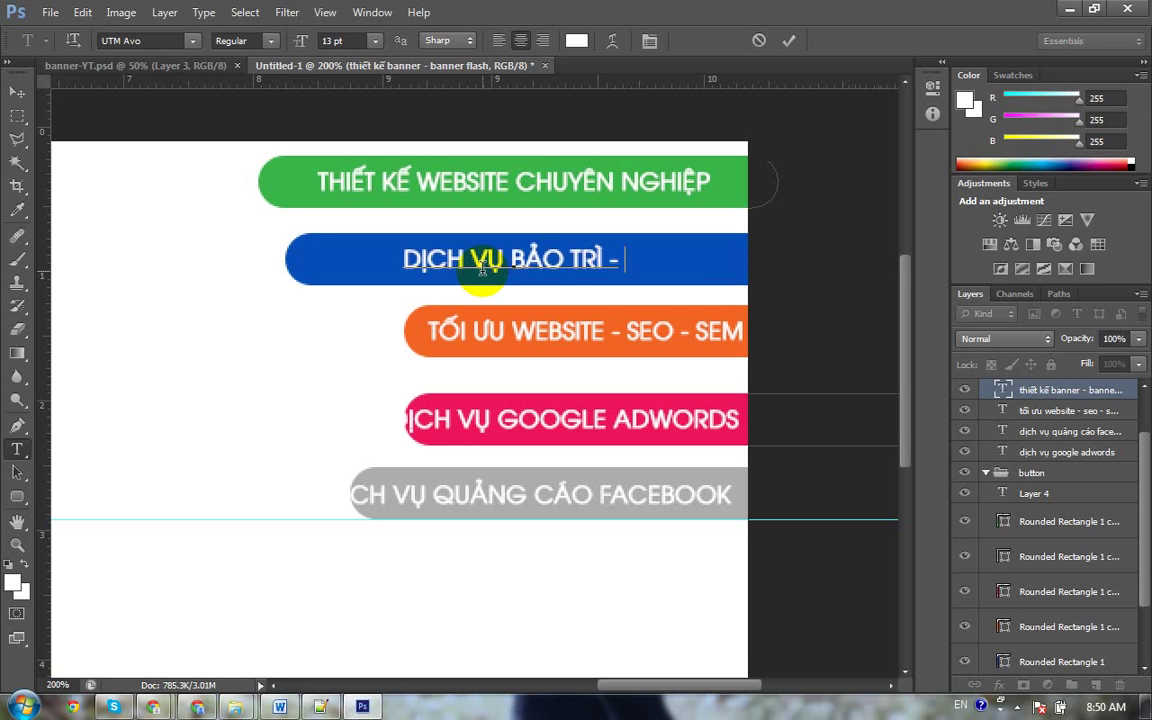
Finish the label with 'CẬP NHẬT WEBSITE' and commit the text.
{"action": "type", "text": "UPDA"}
{"action": "key", "text": "BackSpace"}
{"action": "key", "text": "BackSpace"}
{"action": "key", "text": "BackSpace"}
{"action": "type", "text": "CA"}
{"action": "key", "text": "BackSpace"}
{"action": "type", "text": "Ax"}
{"action": "key", "text": "BackSpace"}
{"action": "key", "text": "BackSpace"}
{"action": "key", "text": "BackSpace"}
{"action": "type", "text": "- CAap nhaajt webit"}
{"action": "key", "text": "BackSpace"}
{"action": "key", "text": "BackSpace"}
{"action": "type", "text": "site"}
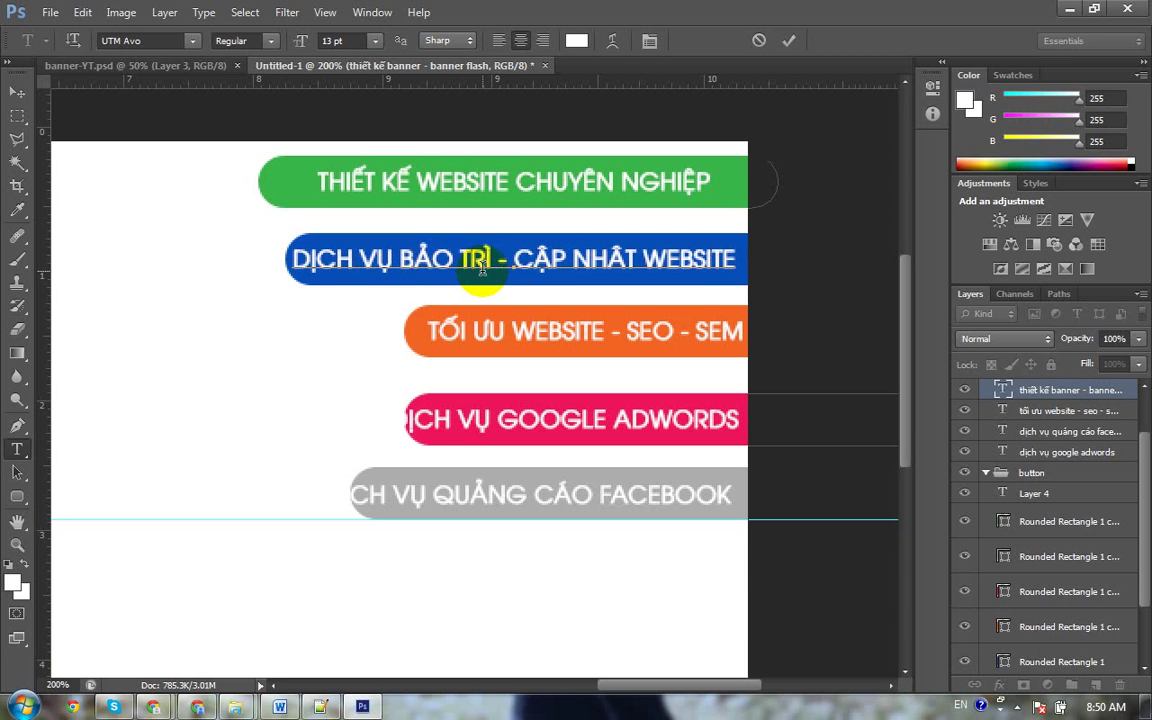
{"action": "left_click", "coordinate": [1030, 385]}
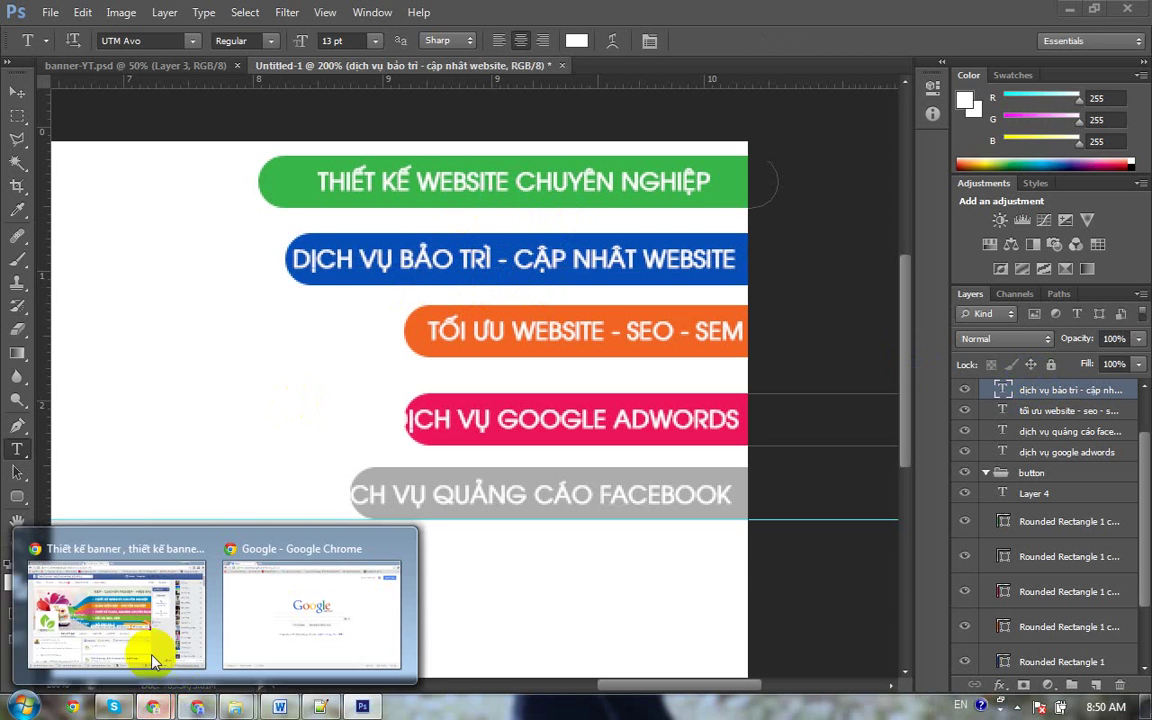
Leave Chrome and restore the Photoshop banner document with the Move tool active.
{"action": "mouse_move", "coordinate": [153, 707]}
{"action": "left_click", "coordinate": [150, 630]}
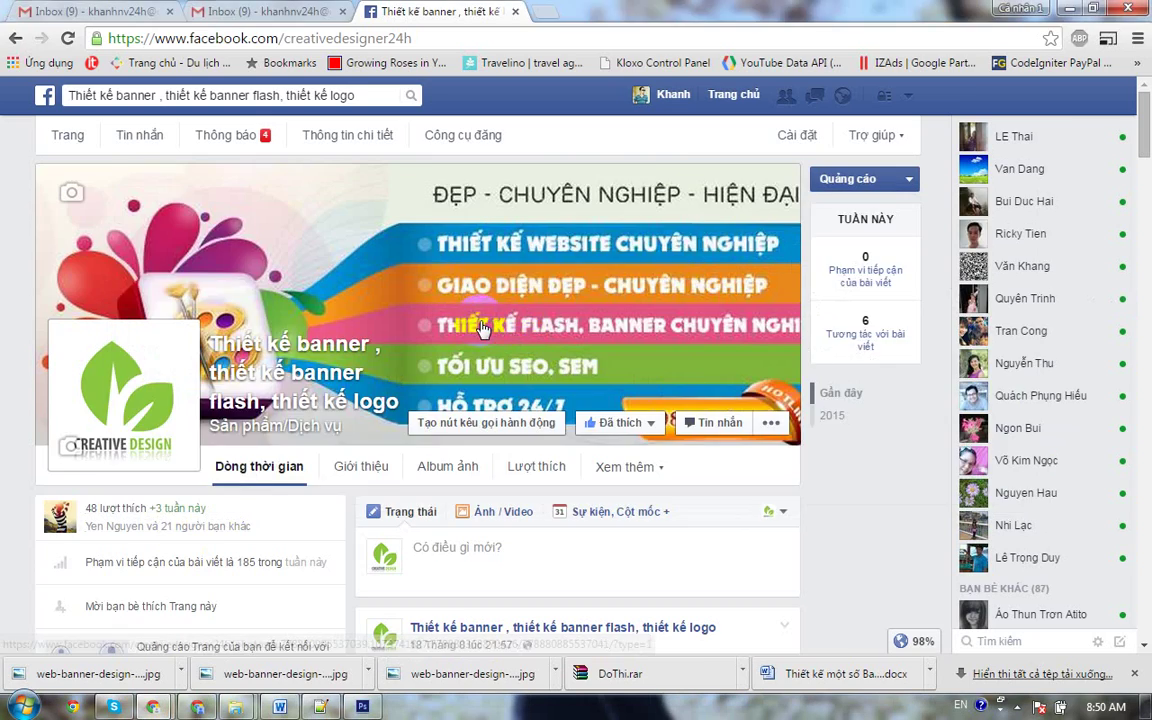
{"action": "key", "text": "super+d"}
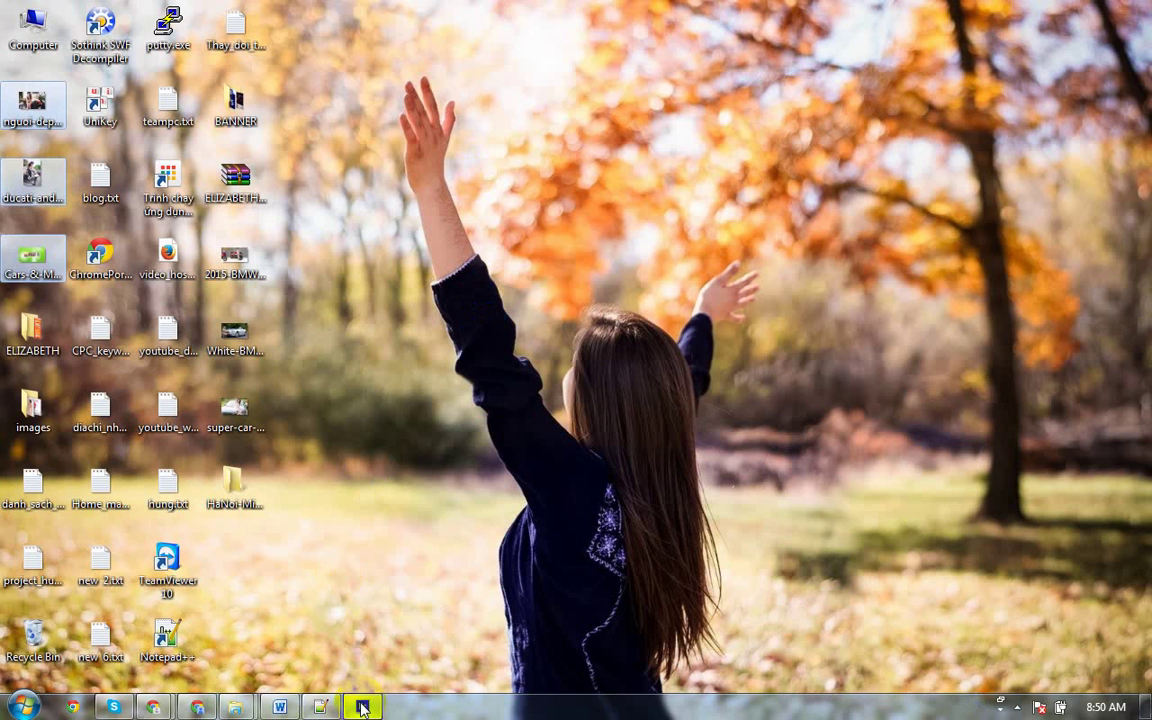
{"action": "left_click", "coordinate": [362, 707]}
{"action": "key", "text": "v"}
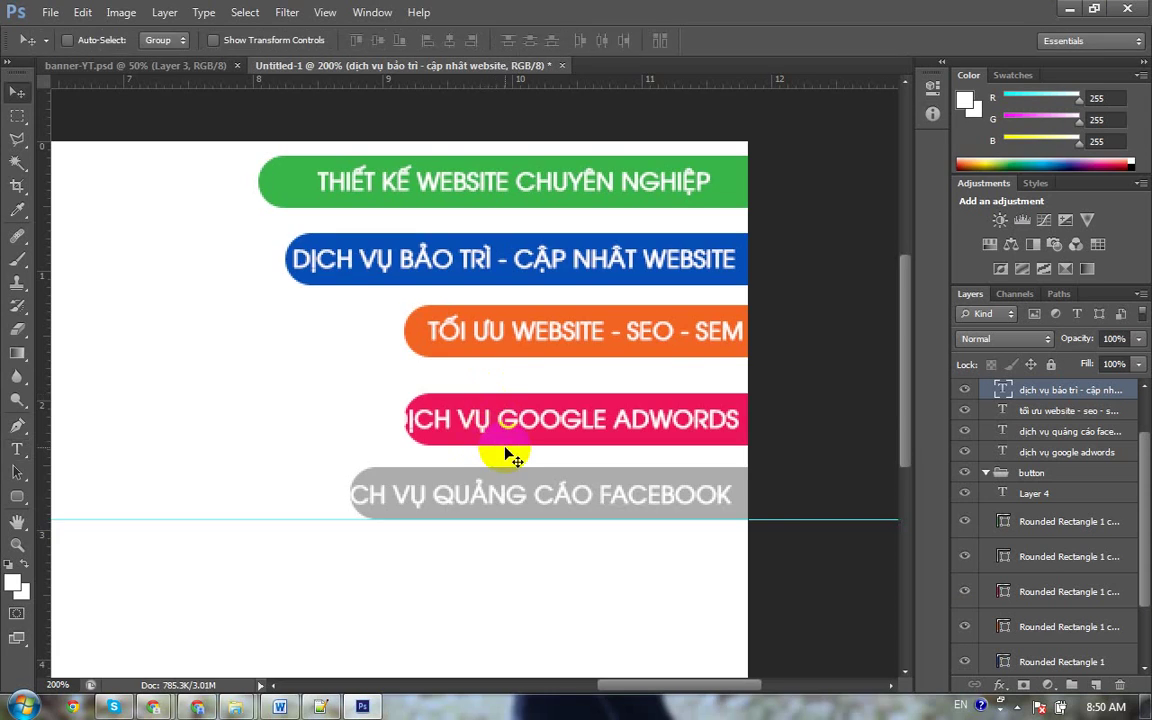
{"action": "scroll", "coordinate": [500, 430], "scroll_direction": "down", "scroll_amount": 1}
{"action": "scroll", "coordinate": [530, 380], "scroll_direction": "down", "scroll_amount": 2}
Nudge the pink Google Adwords button shape left and up, and its label up.
{"action": "right_click", "coordinate": [535, 355]}
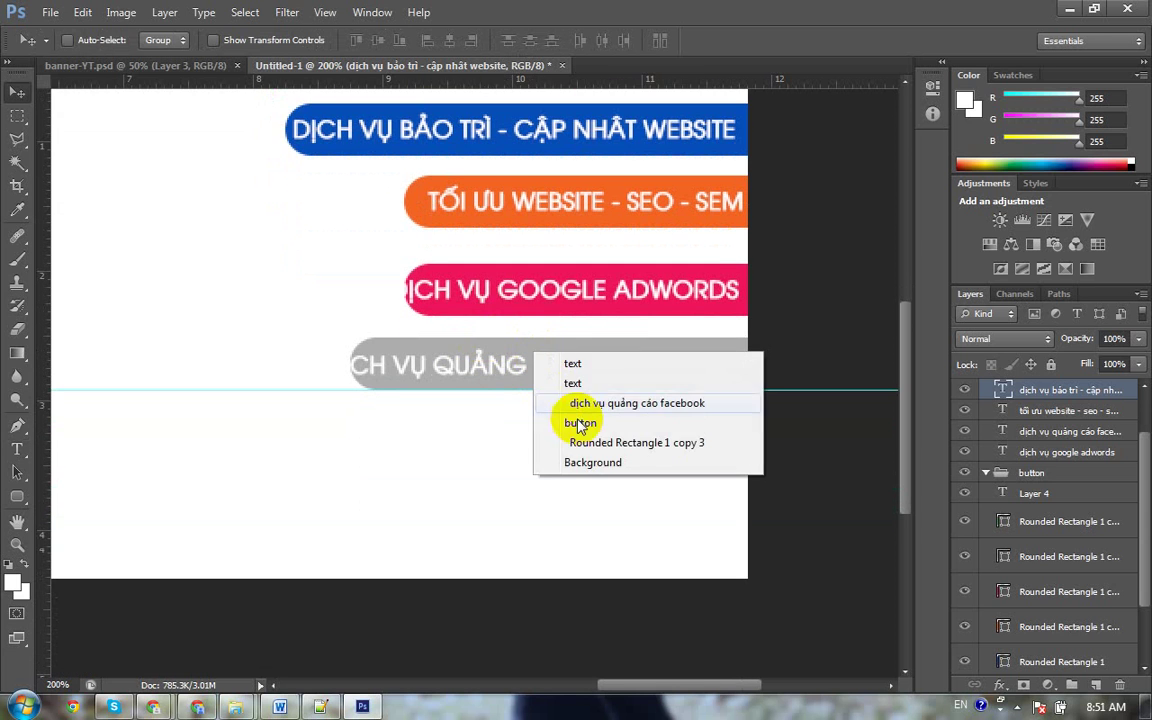
{"action": "left_click", "coordinate": [581, 404]}
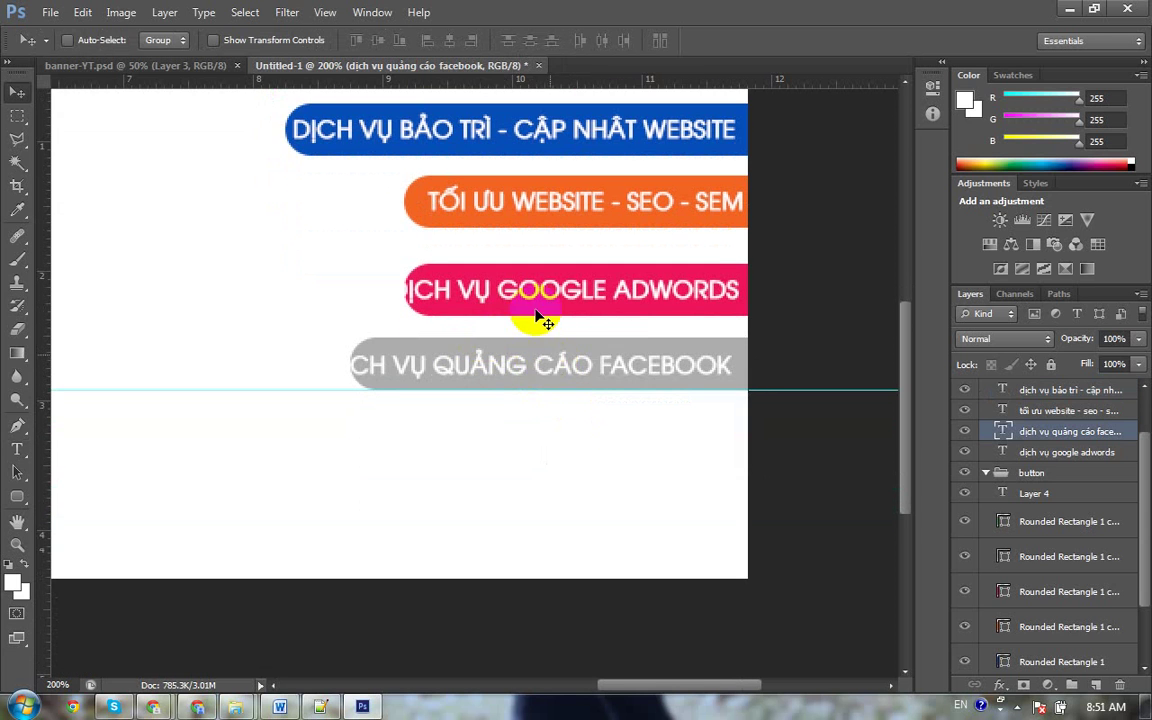
{"action": "right_click", "coordinate": [538, 314]}
{"action": "left_click", "coordinate": [588, 384]}
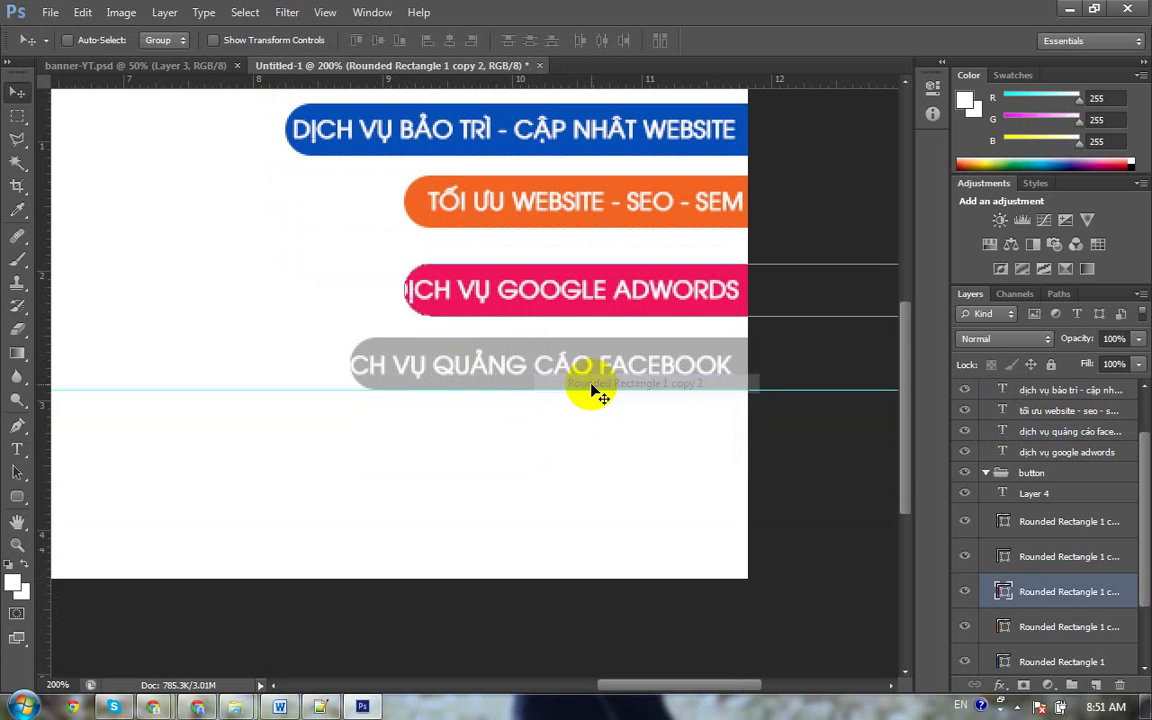
{"action": "key", "text": "Left"}
{"action": "key", "text": "Left"}
{"action": "key", "text": "Left"}
{"action": "key", "text": "Left"}
{"action": "key", "text": "Left"}
{"action": "key", "text": "Left"}
{"action": "key", "text": "Left"}
{"action": "key", "text": "Left"}
{"action": "key", "text": "Left"}
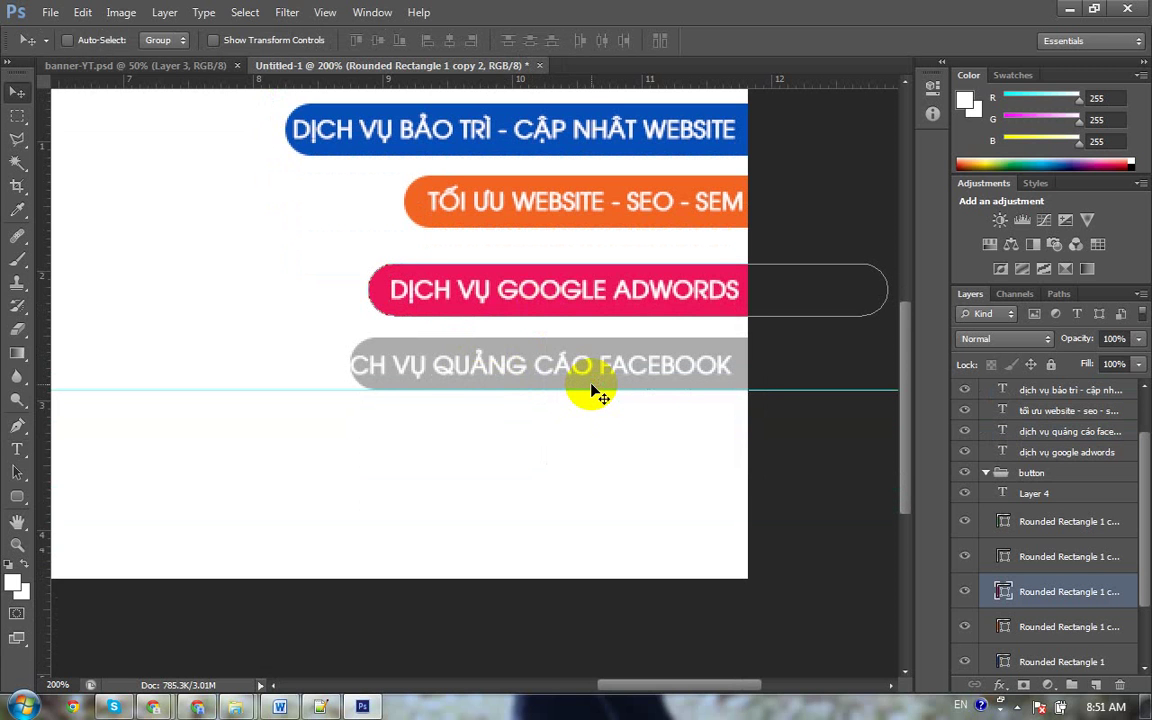
{"action": "key", "text": "Up"}
{"action": "key", "text": "Up"}
{"action": "key", "text": "Up"}
{"action": "key", "text": "Up"}
{"action": "key", "text": "Up"}
{"action": "key", "text": "Up"}
{"action": "key", "text": "Up"}
{"action": "scroll", "coordinate": [488, 290], "scroll_direction": "up", "scroll_amount": 1}
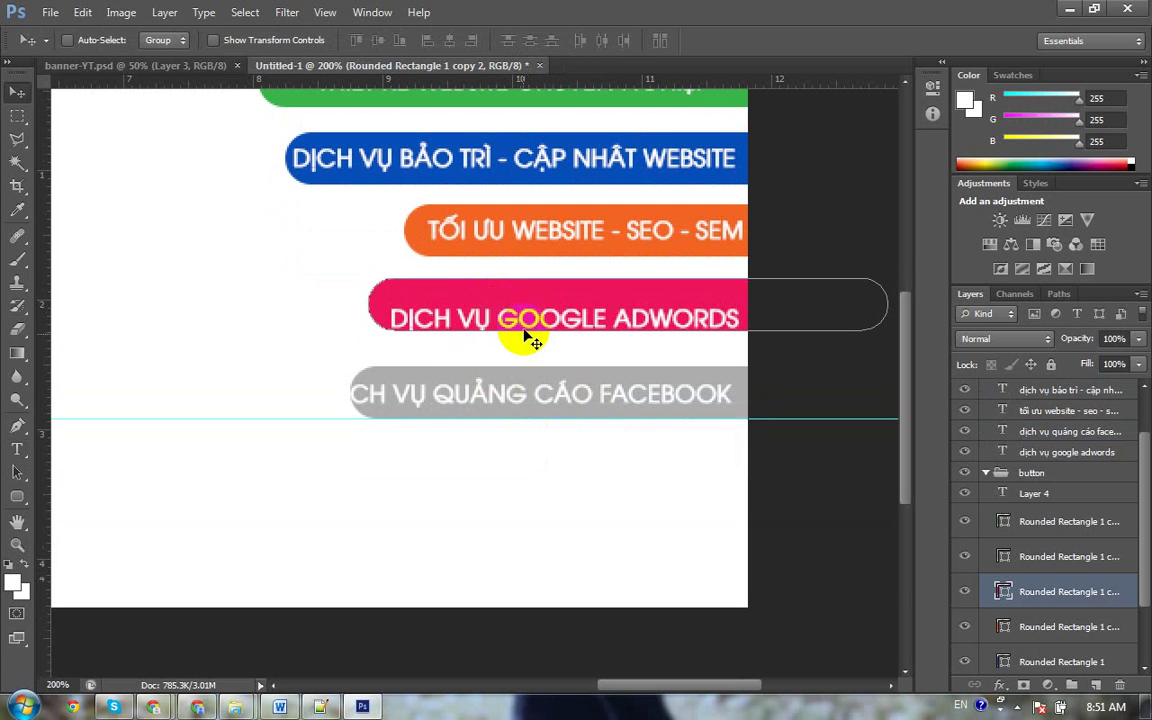
{"action": "right_click", "coordinate": [527, 326]}
{"action": "left_click", "coordinate": [551, 376]}
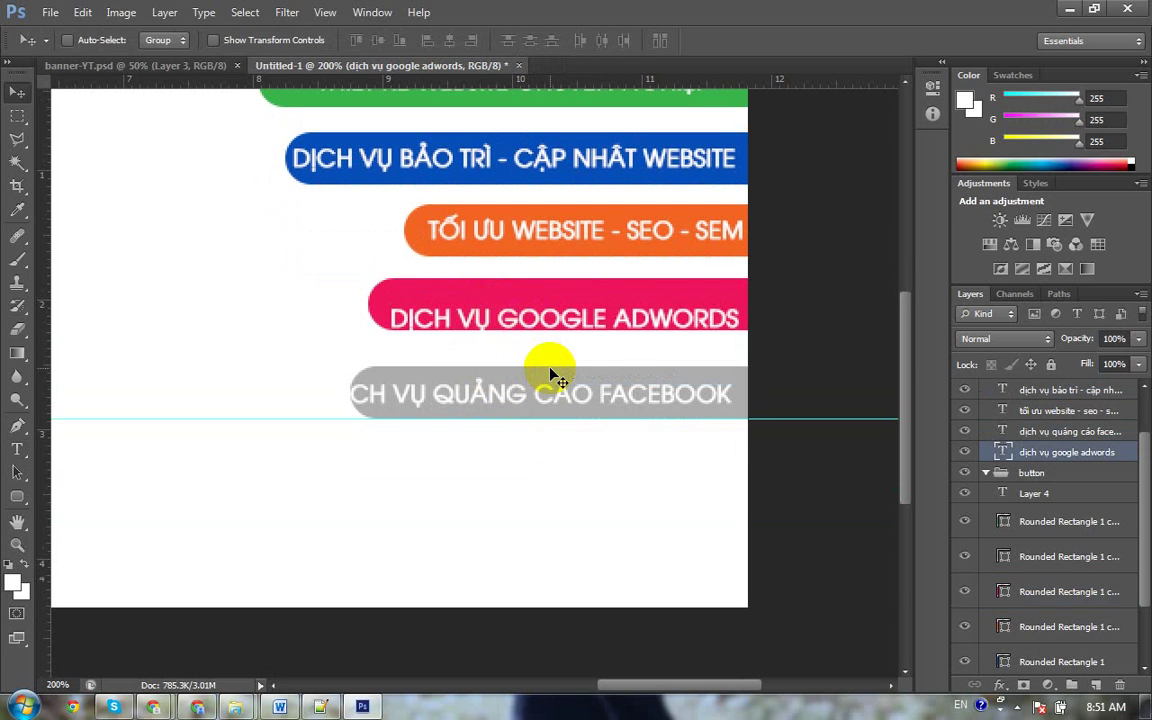
{"action": "key", "text": "Up"}
{"action": "key", "text": "Up"}
{"action": "key", "text": "Up"}
{"action": "key", "text": "Up"}
{"action": "key", "text": "Up"}
{"action": "key", "text": "Up"}
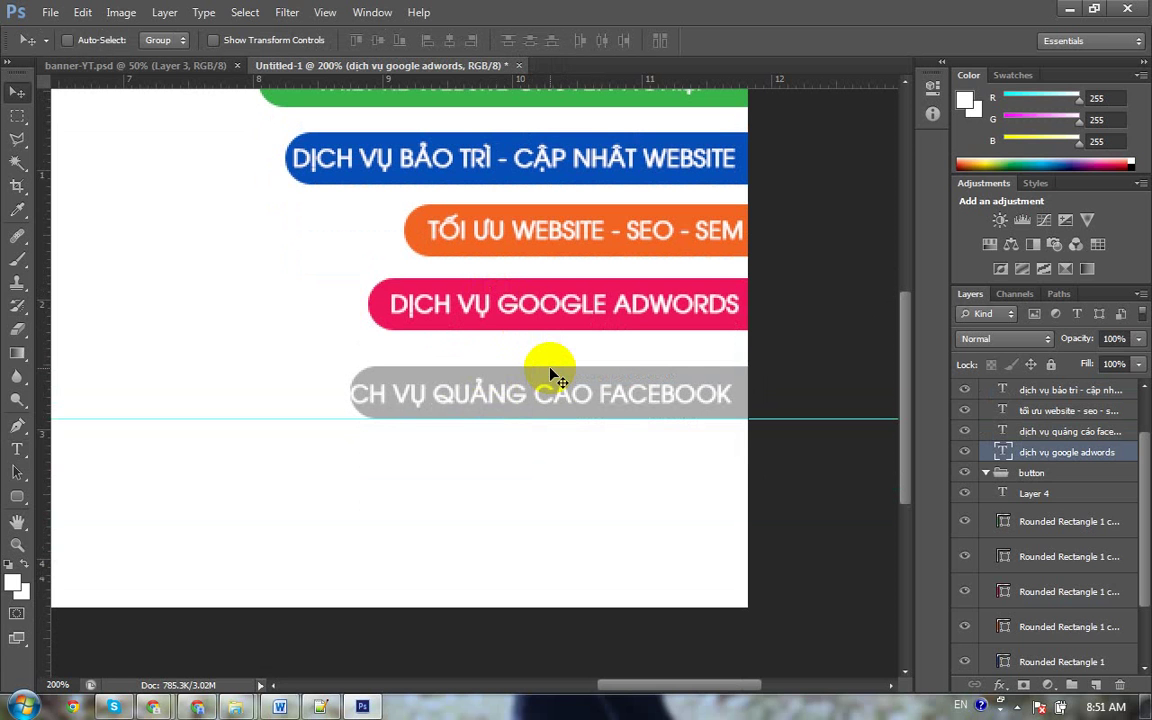
Shift the grey Facebook button shape left and realign its label onto it.
{"action": "right_click", "coordinate": [497, 417]}
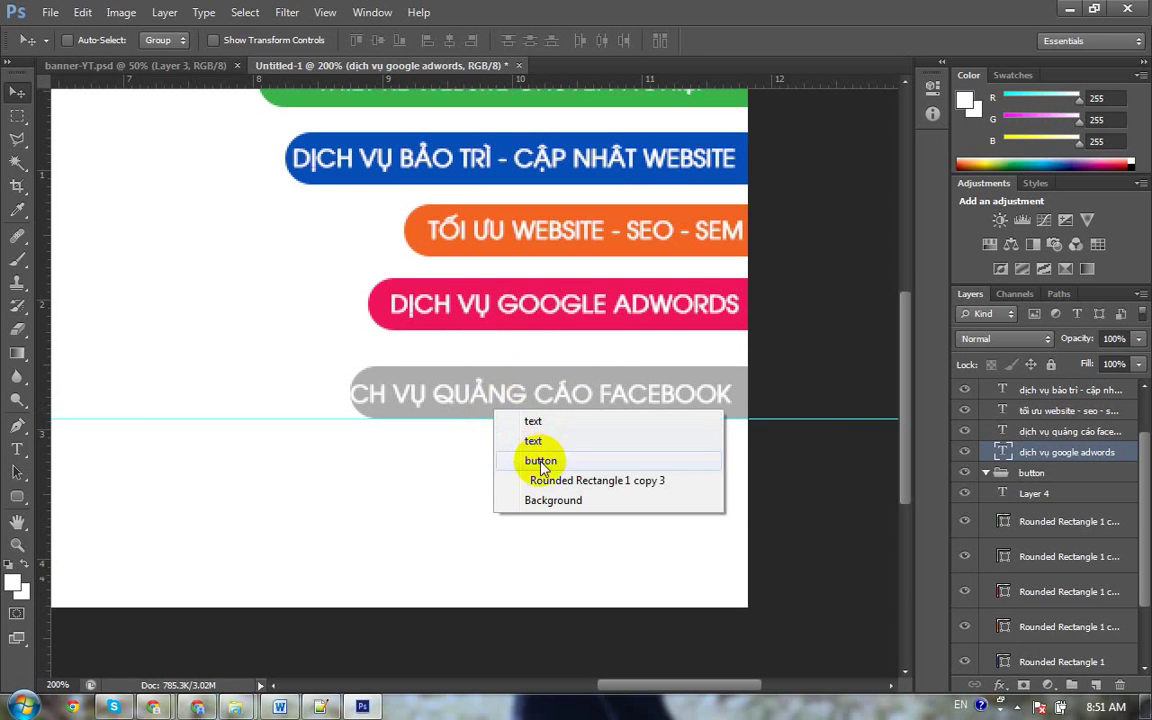
{"action": "left_click", "coordinate": [548, 480]}
{"action": "key", "text": "Up"}
{"action": "key", "text": "Up"}
{"action": "key", "text": "Up"}
{"action": "key", "text": "Down"}
{"action": "key", "text": "Left"}
{"action": "key", "text": "Left"}
{"action": "key", "text": "Left"}
{"action": "key", "text": "Left"}
{"action": "key", "text": "Left"}
{"action": "key", "text": "Left"}
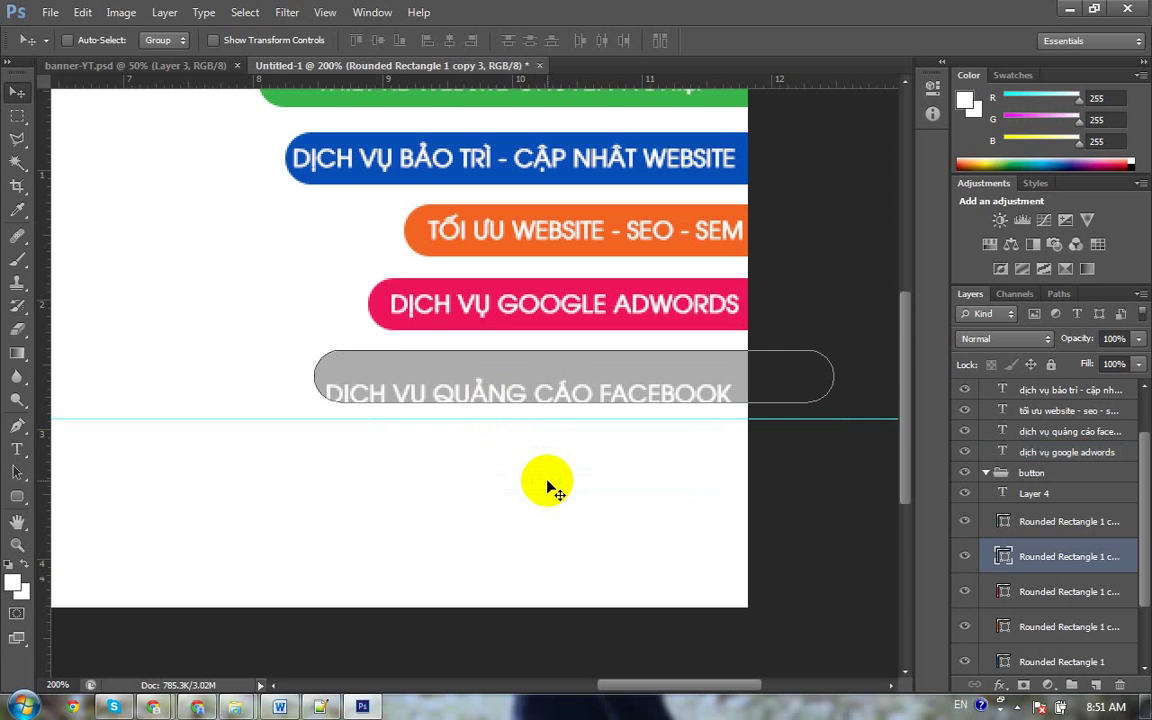
{"action": "key", "text": "Left"}
{"action": "key", "text": "Left"}
{"action": "key", "text": "Left"}
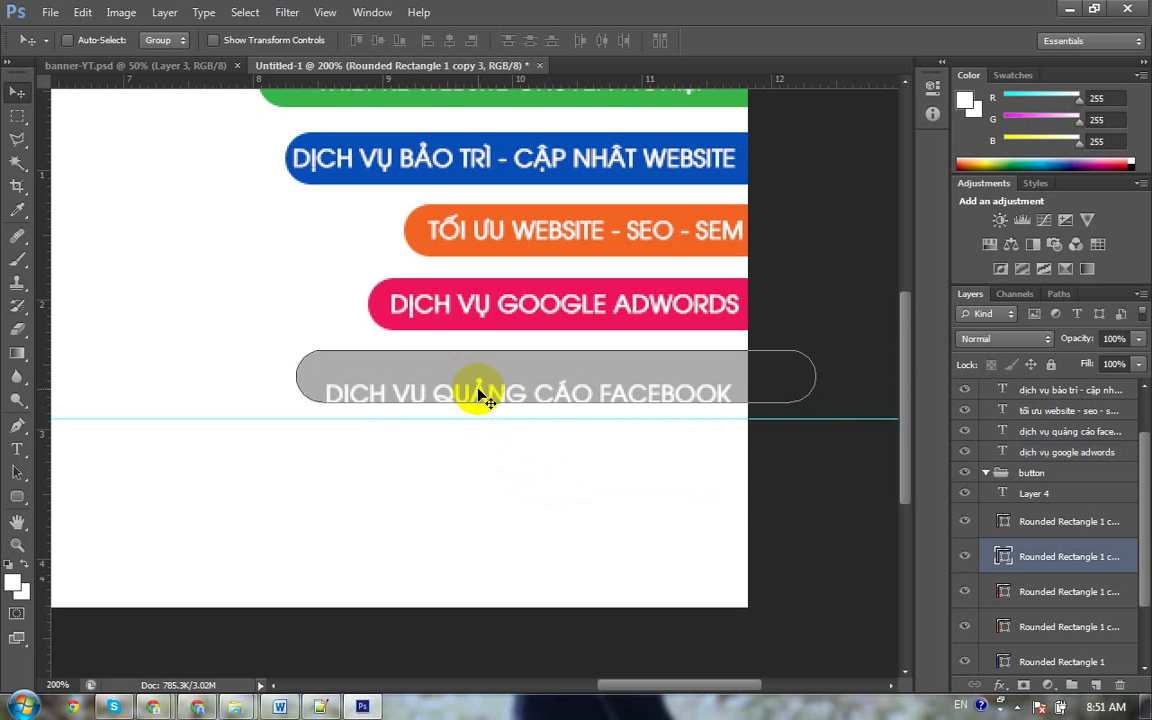
{"action": "right_click", "coordinate": [479, 391]}
{"action": "left_click", "coordinate": [516, 441]}
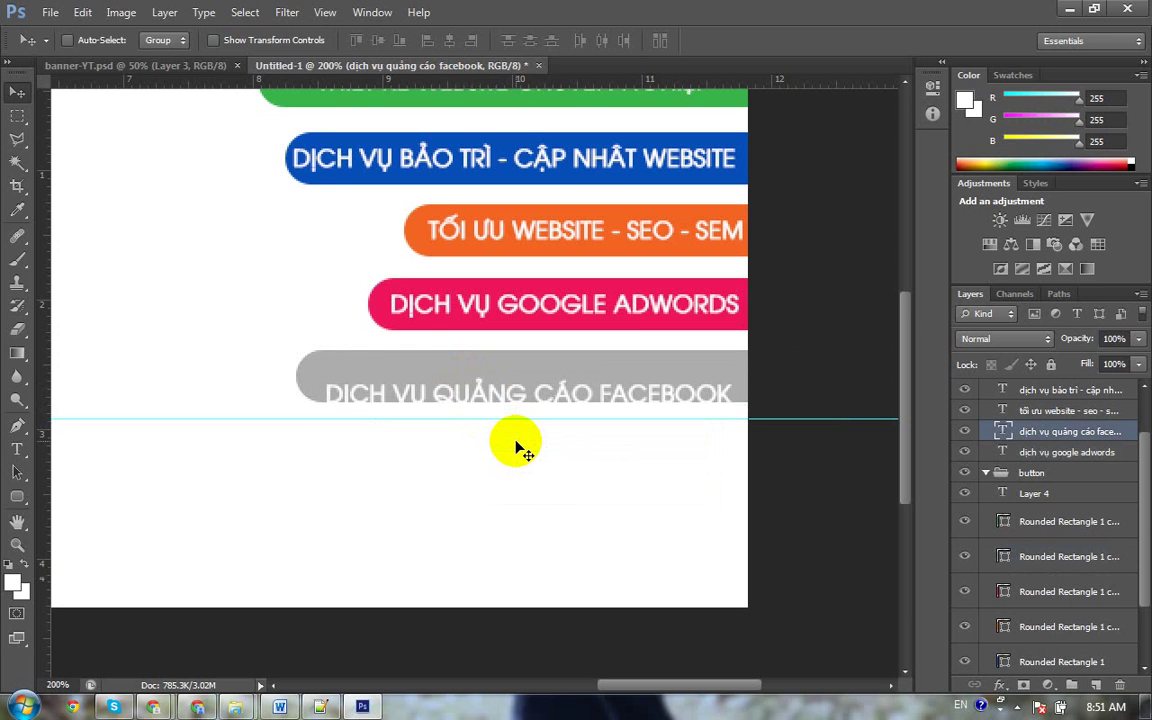
{"action": "key", "text": "Up"}
{"action": "key", "text": "Up"}
{"action": "key", "text": "Up"}
{"action": "key", "text": "Up"}
{"action": "key", "text": "Down"}
{"action": "key", "text": "Down"}
Nudge the blue button's DỊCH VỤ BẢO TRÌ - CẬP NHẬT WEBSITE label slightly right.
{"action": "mouse_move", "coordinate": [517, 447]}
{"action": "left_mouse_down"}
{"action": "mouse_move", "coordinate": [227, 341]}
{"action": "mouse_move", "coordinate": [425, 237]}
{"action": "left_mouse_up"}
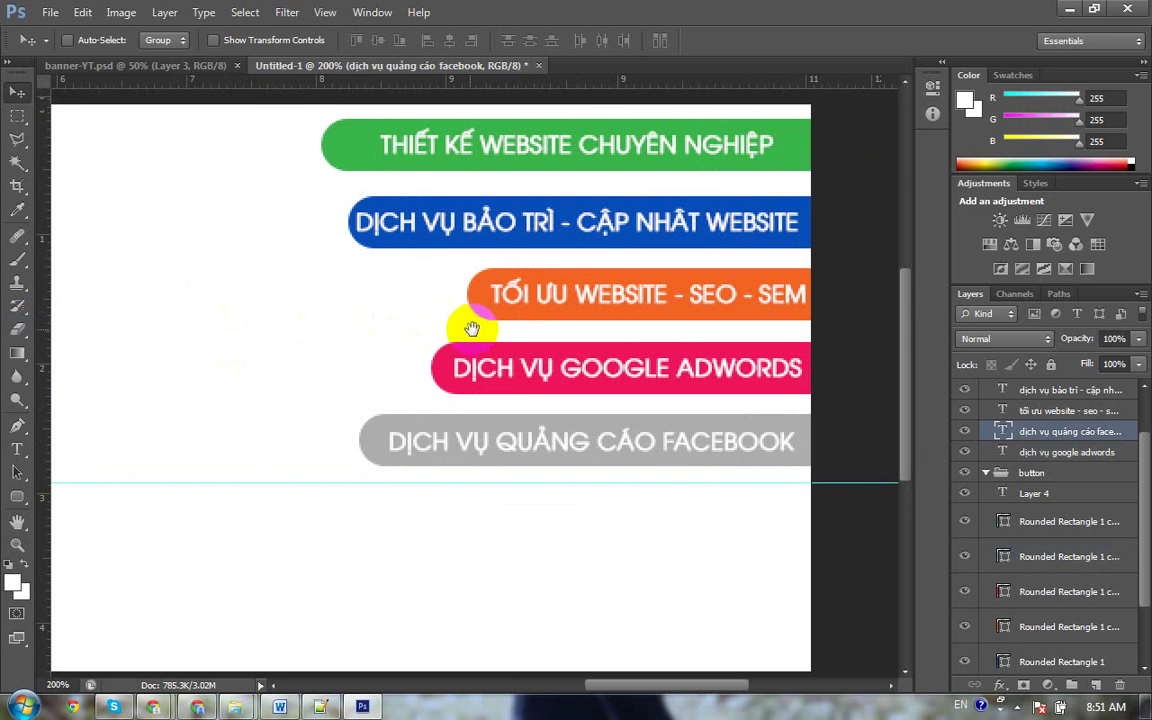
{"action": "right_click", "coordinate": [409, 256]}
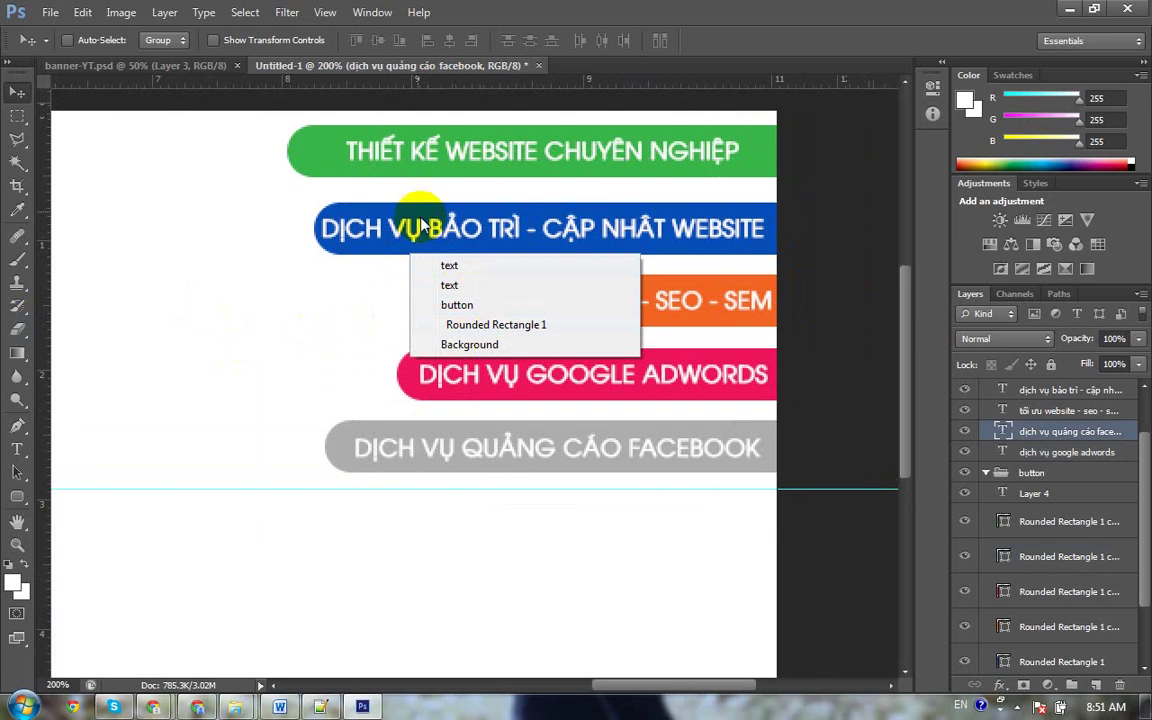
{"action": "left_click", "coordinate": [424, 228]}
{"action": "right_click", "coordinate": [400, 211]}
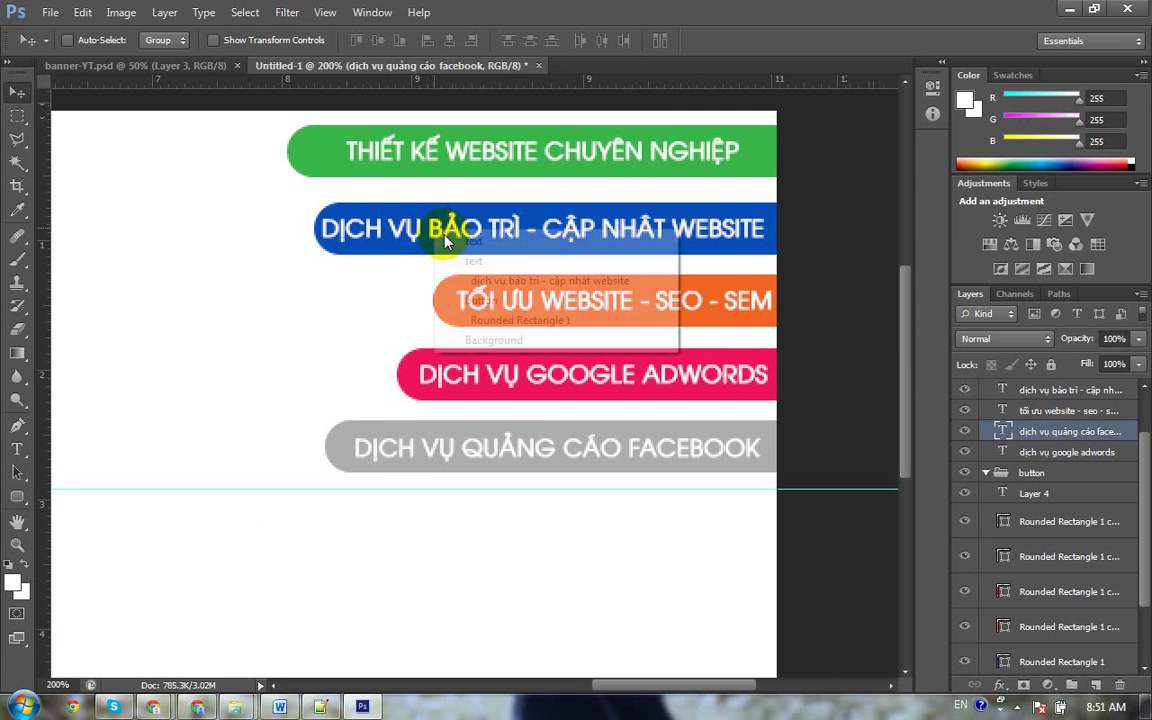
{"action": "left_click", "coordinate": [455, 253]}
{"action": "key", "text": "Right"}
{"action": "key", "text": "Right"}
Select the grey Facebook button's shape layer.
{"action": "scroll", "coordinate": [483, 268], "scroll_direction": "down", "scroll_amount": 1}
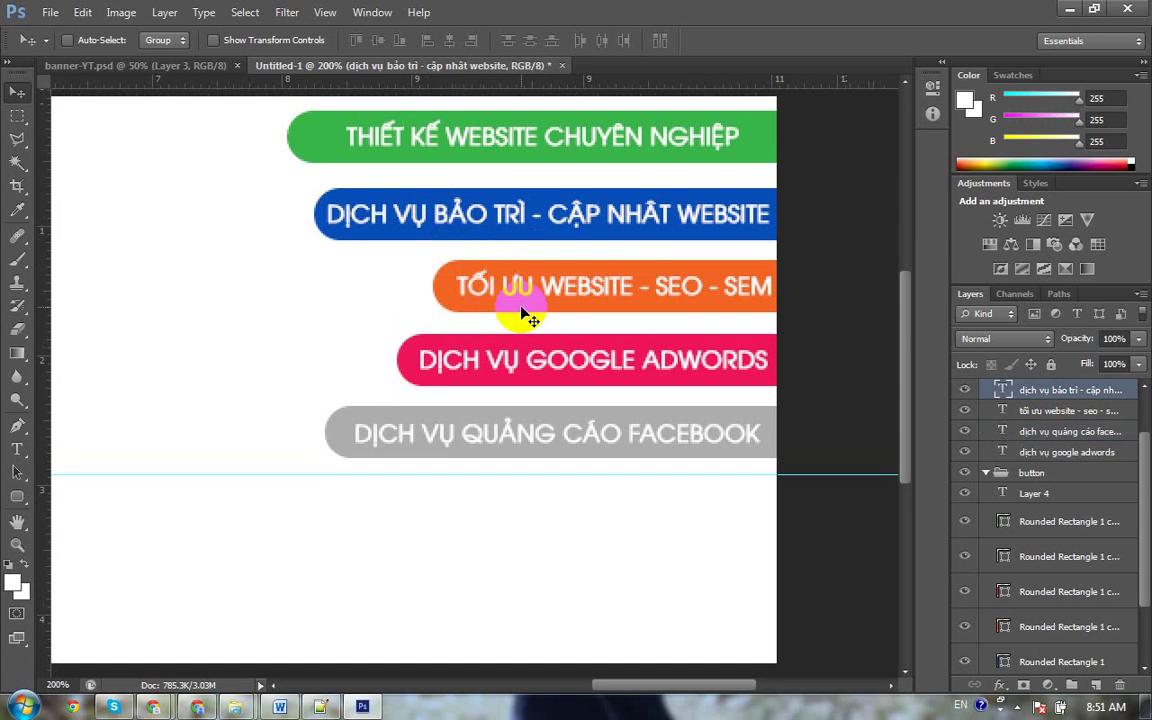
{"action": "scroll", "coordinate": [333, 415], "scroll_direction": "down", "scroll_amount": 2}
{"action": "right_click", "coordinate": [336, 420]}
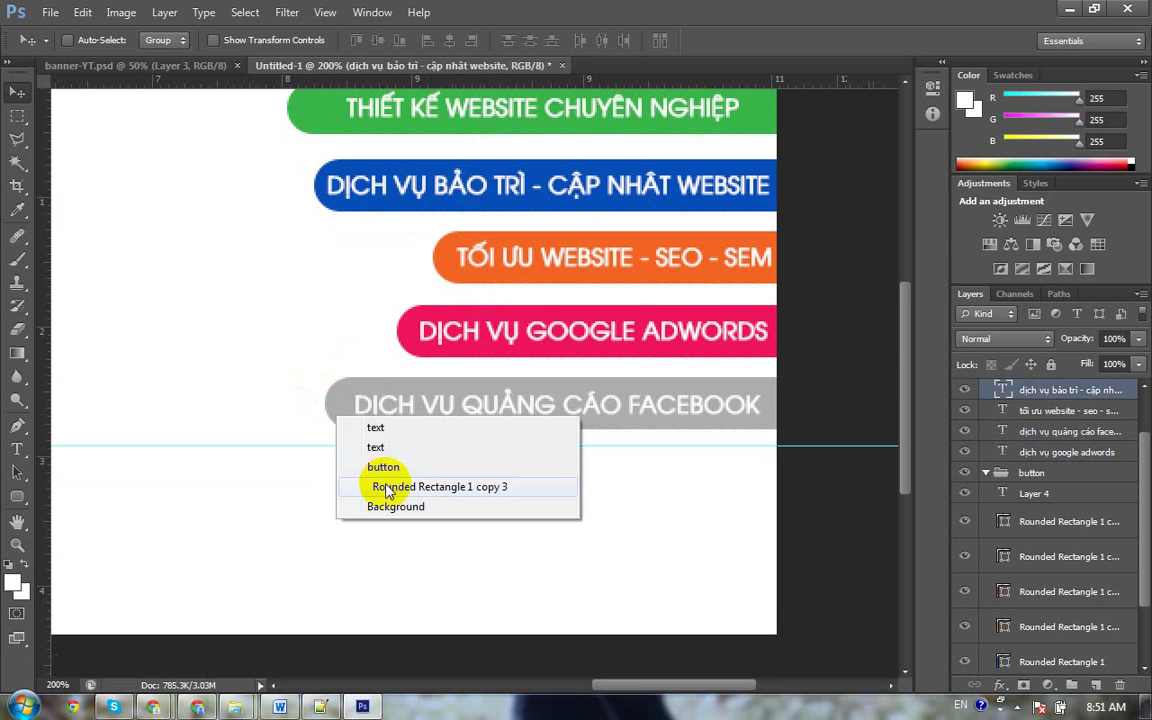
{"action": "left_click", "coordinate": [370, 482]}
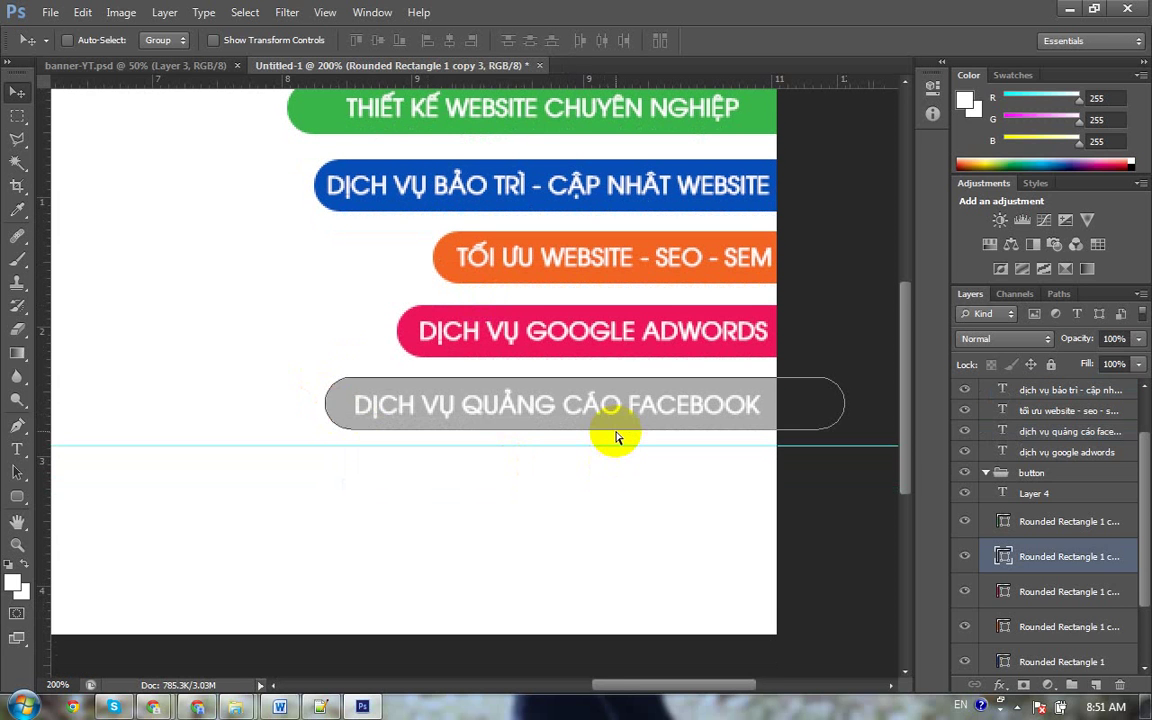
Duplicate the grey button below Facebook and label it THIẾT KẾ BANNER - BANNER FLASH.
{"action": "key", "text": "Down"}
{"action": "key", "text": "Down"}
{"action": "key", "text": "Down"}
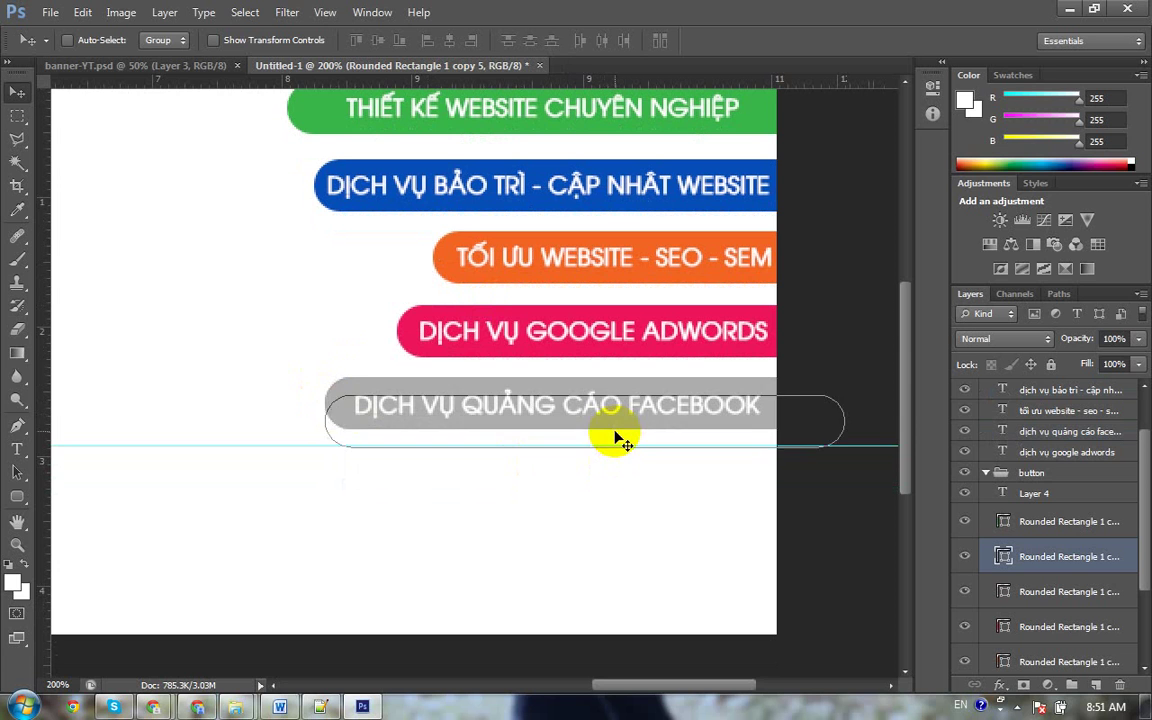
{"action": "key", "text": "Down"}
{"action": "key", "text": "Down"}
{"action": "key", "text": "Down"}
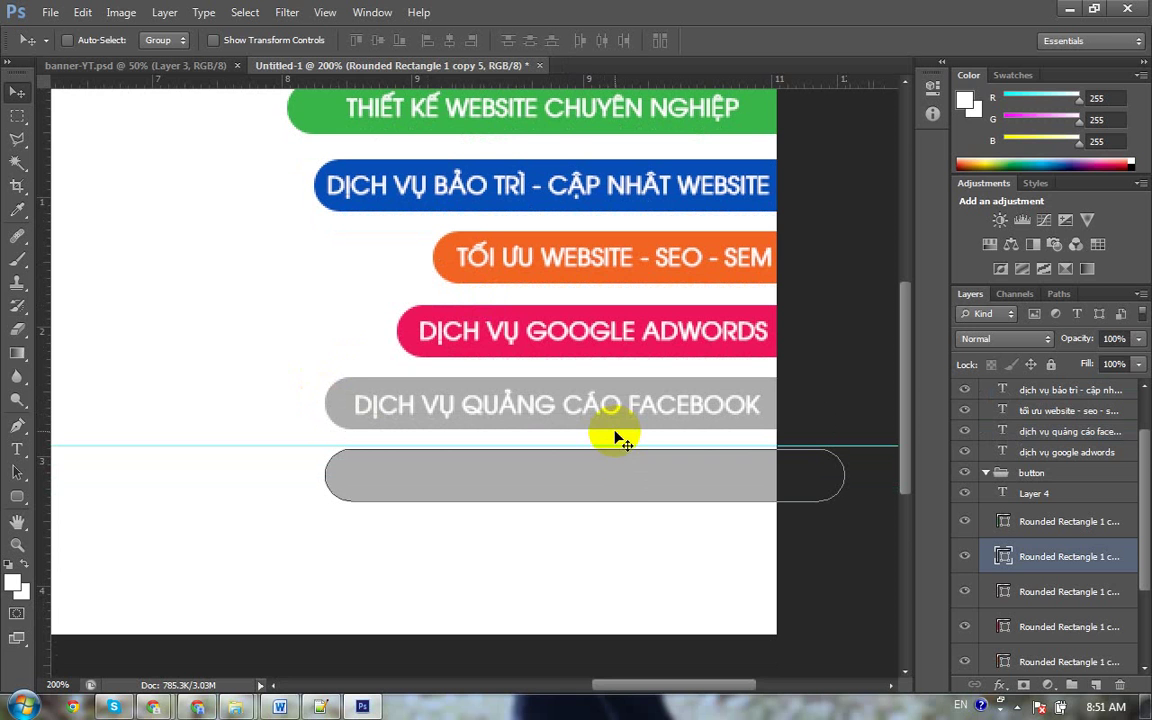
{"action": "scroll", "coordinate": [496, 375], "scroll_direction": "up", "scroll_amount": 3}
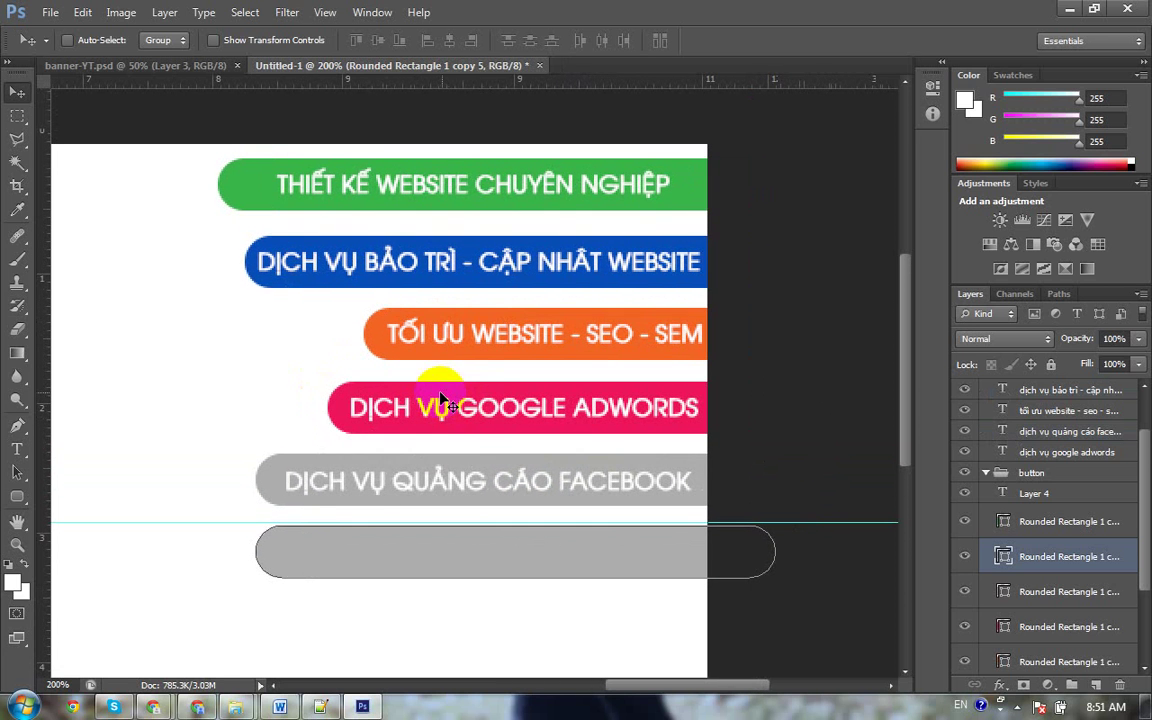
{"action": "key", "text": "t"}
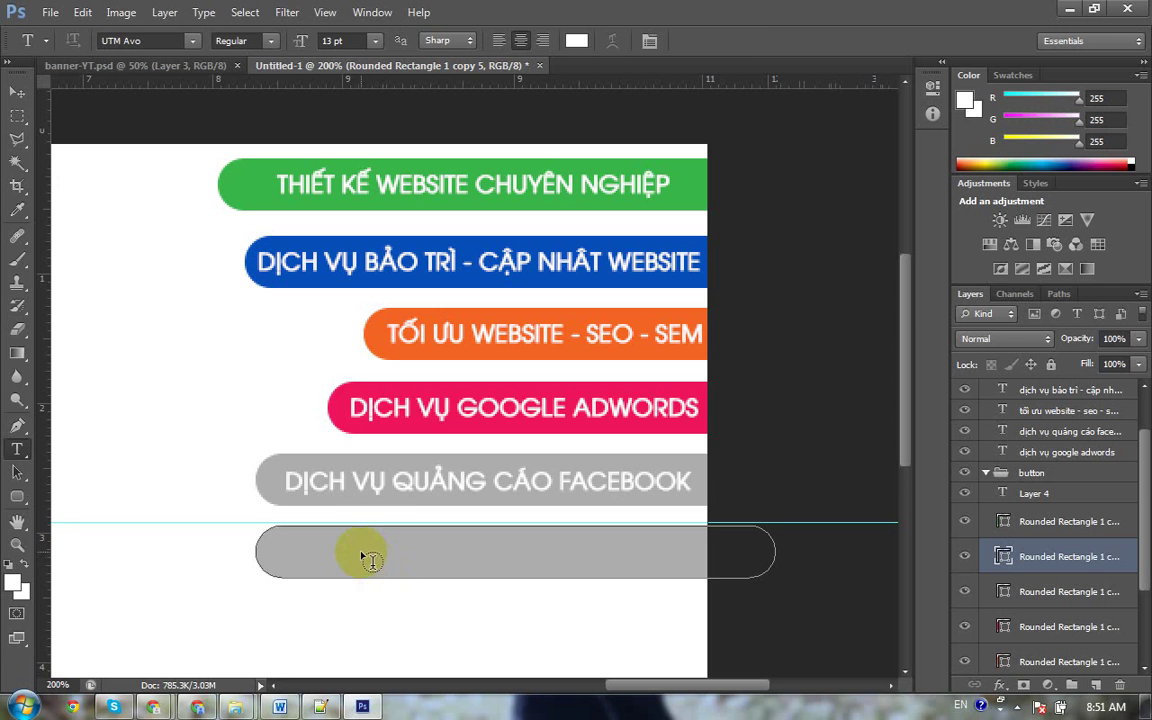
{"action": "left_click", "coordinate": [368, 552]}
{"action": "type", "text": "THIẾT KẾ"}
{"action": "type", "text": " BANNER "}
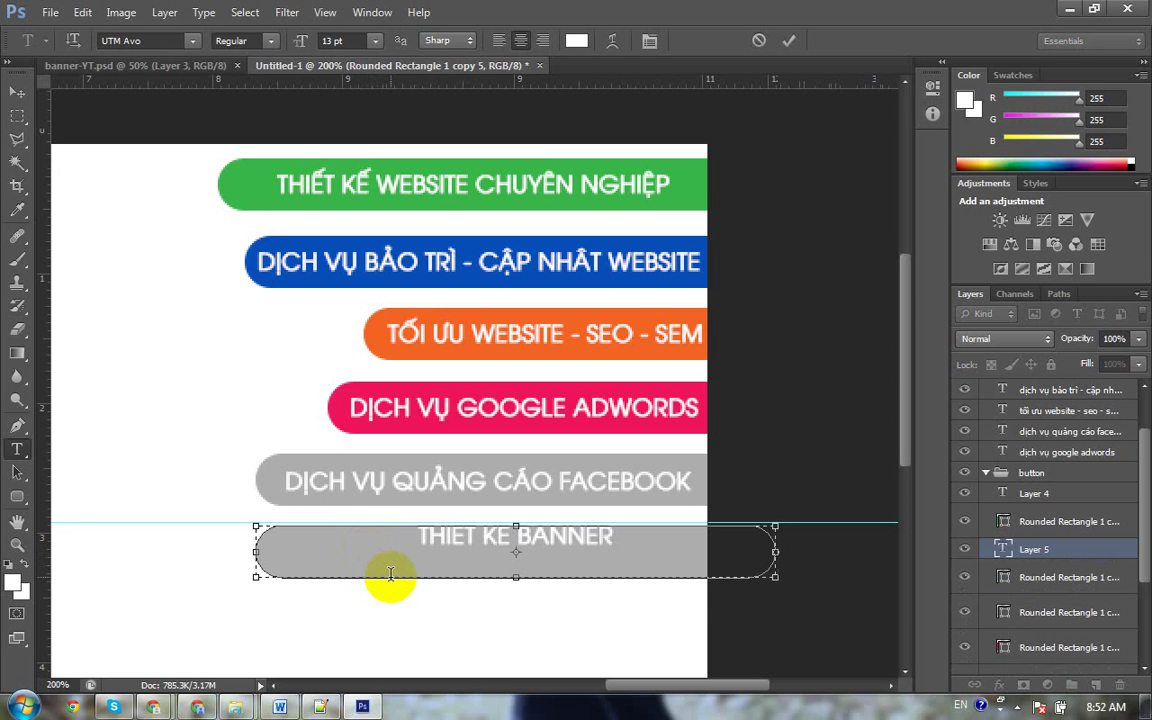
{"action": "type", "text": "- BANNER FALSH"}
{"action": "key", "text": "BackSpace"}
{"action": "key", "text": "BackSpace"}
{"action": "key", "text": "BackSpace"}
{"action": "key", "text": "BackSpace"}
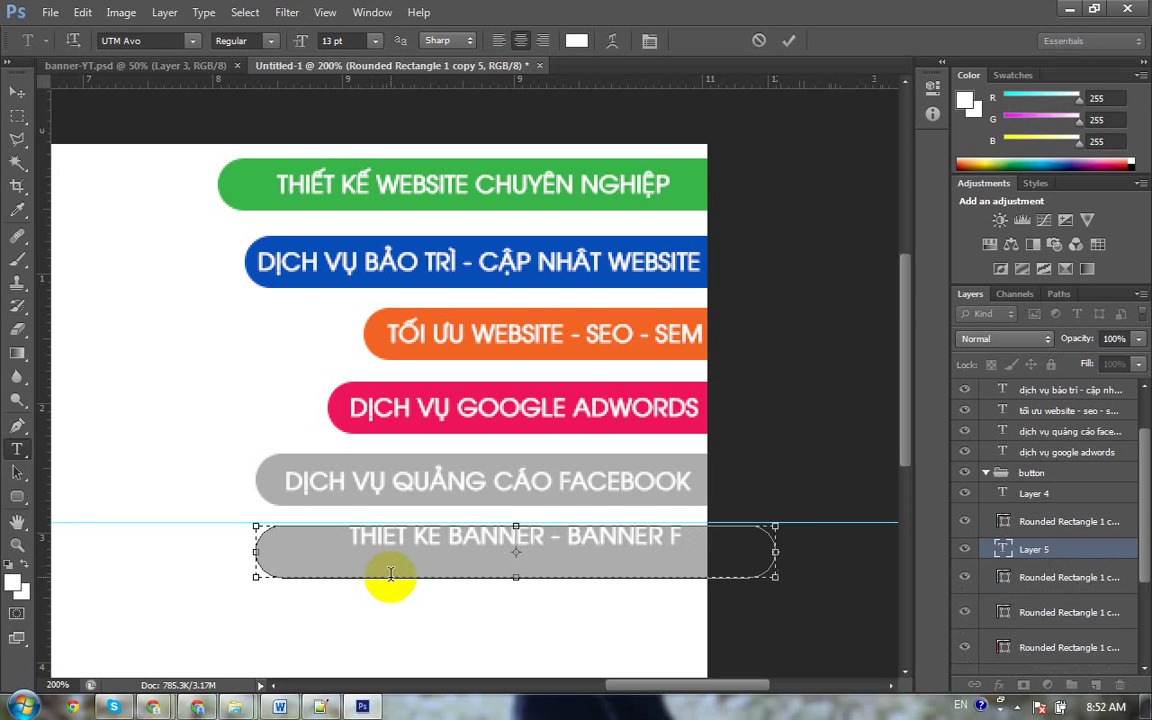
{"action": "type", "text": "LASH"}
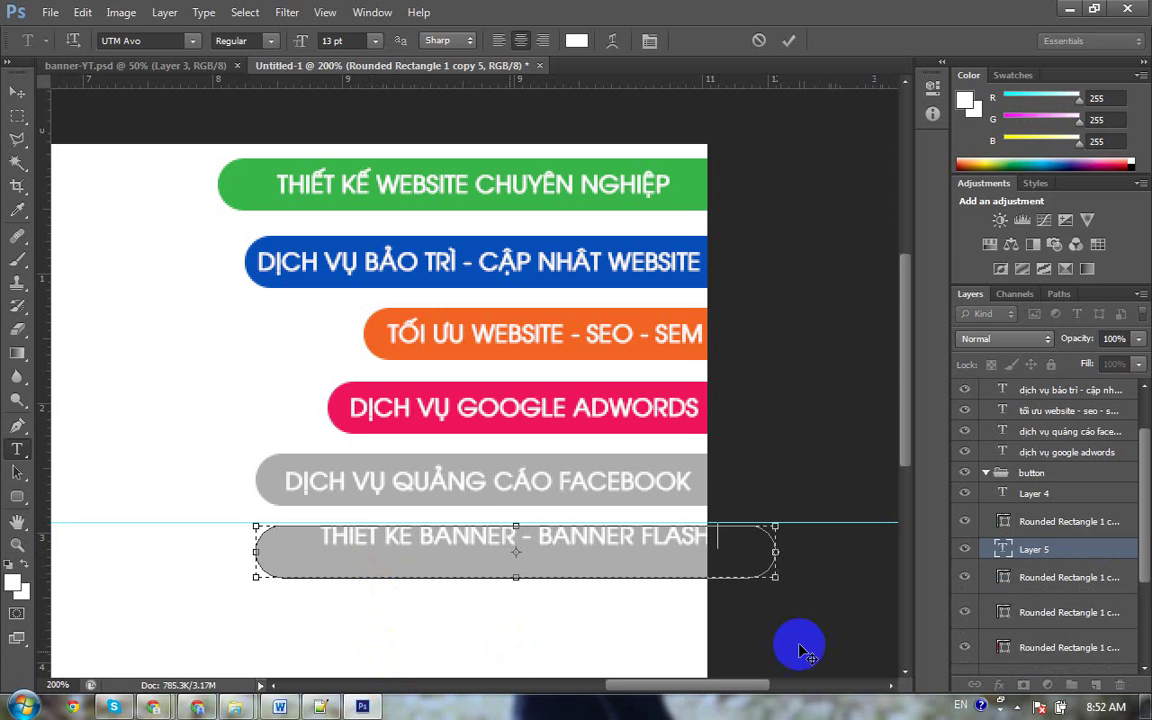
{"action": "left_click", "coordinate": [697, 566]}
Nudge the new label down and left to centre it on its grey button.
{"action": "scroll", "coordinate": [435, 360], "scroll_direction": "down", "scroll_amount": 3}
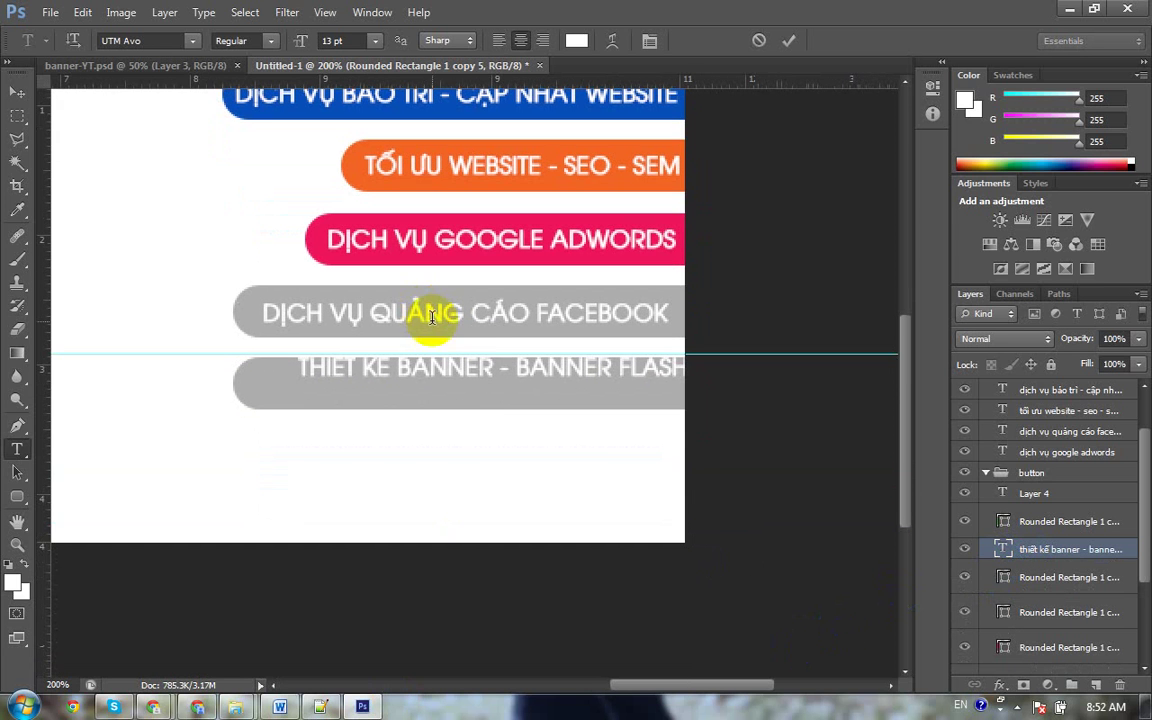
{"action": "key", "text": "v"}
{"action": "key", "text": "shift+Down"}
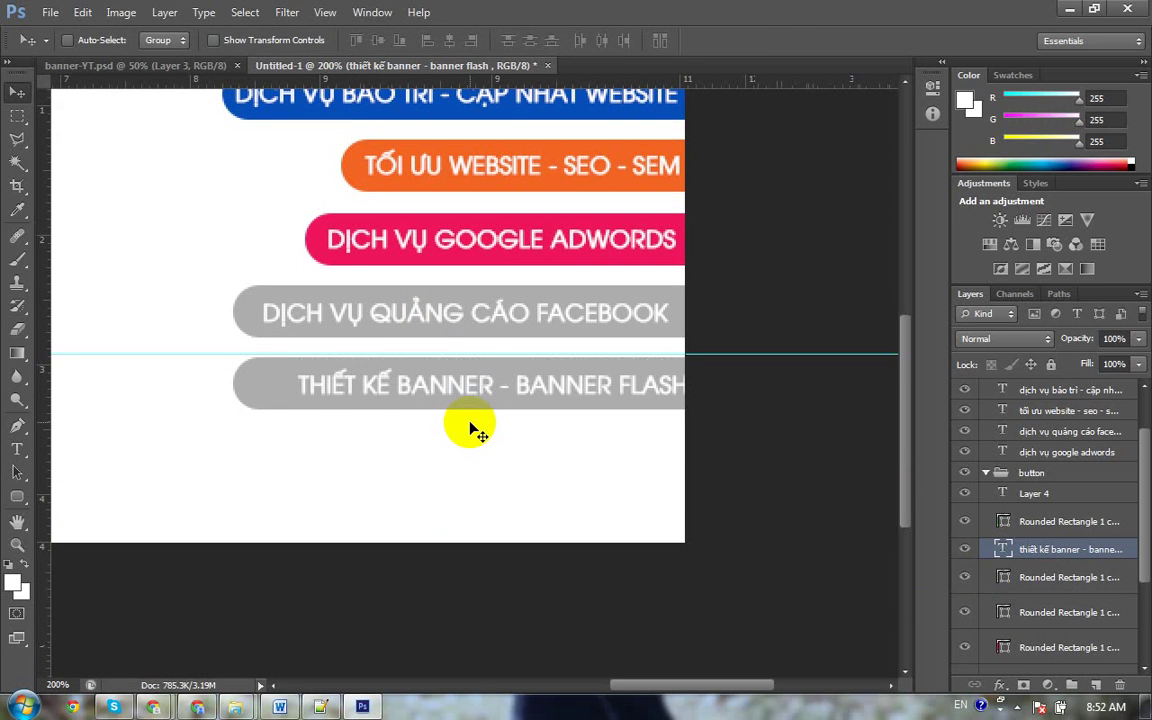
{"action": "key", "text": "shift+Left"}
{"action": "key", "text": "Left"}
{"action": "key", "text": "Left"}
{"action": "key", "text": "Left"}
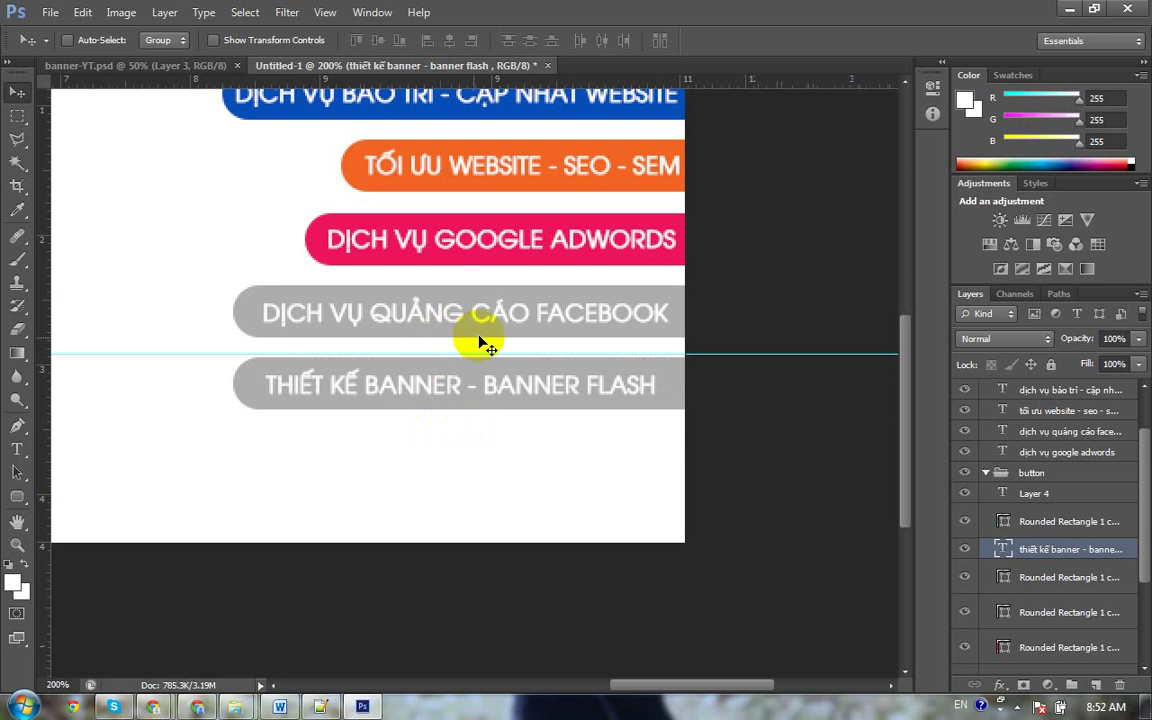
Duplicate the newest grey button shape to create a seventh bar beneath it.
{"action": "right_click", "coordinate": [666, 409]}
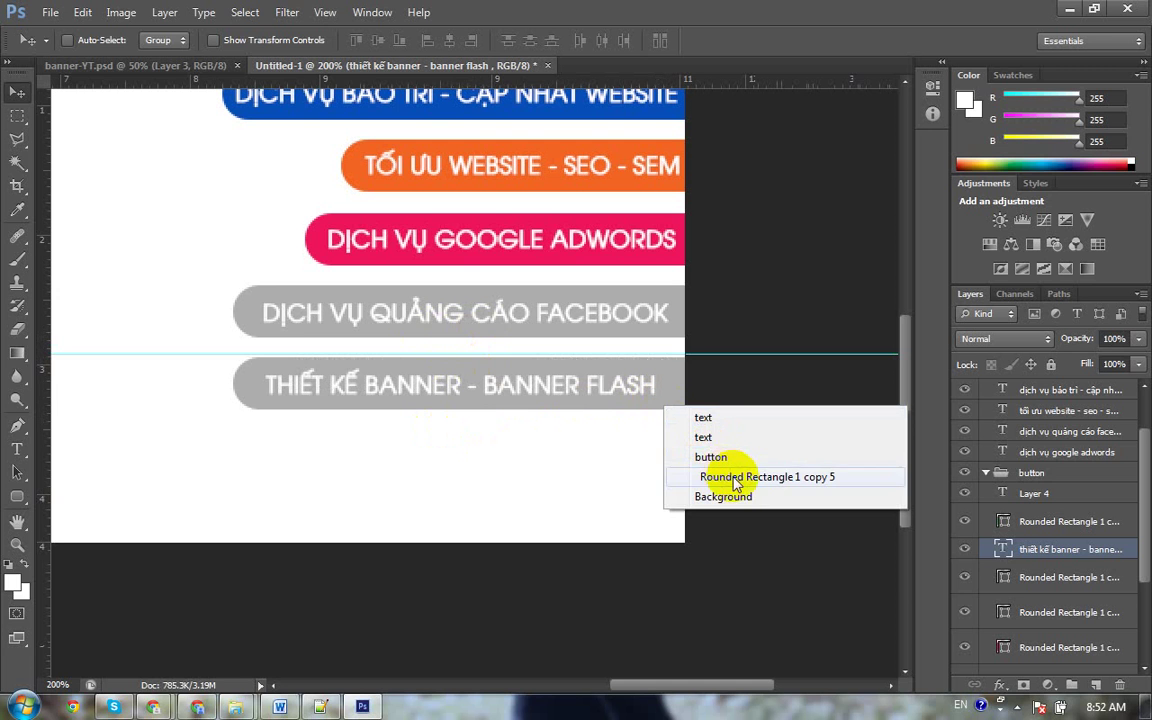
{"action": "left_click", "coordinate": [716, 477]}
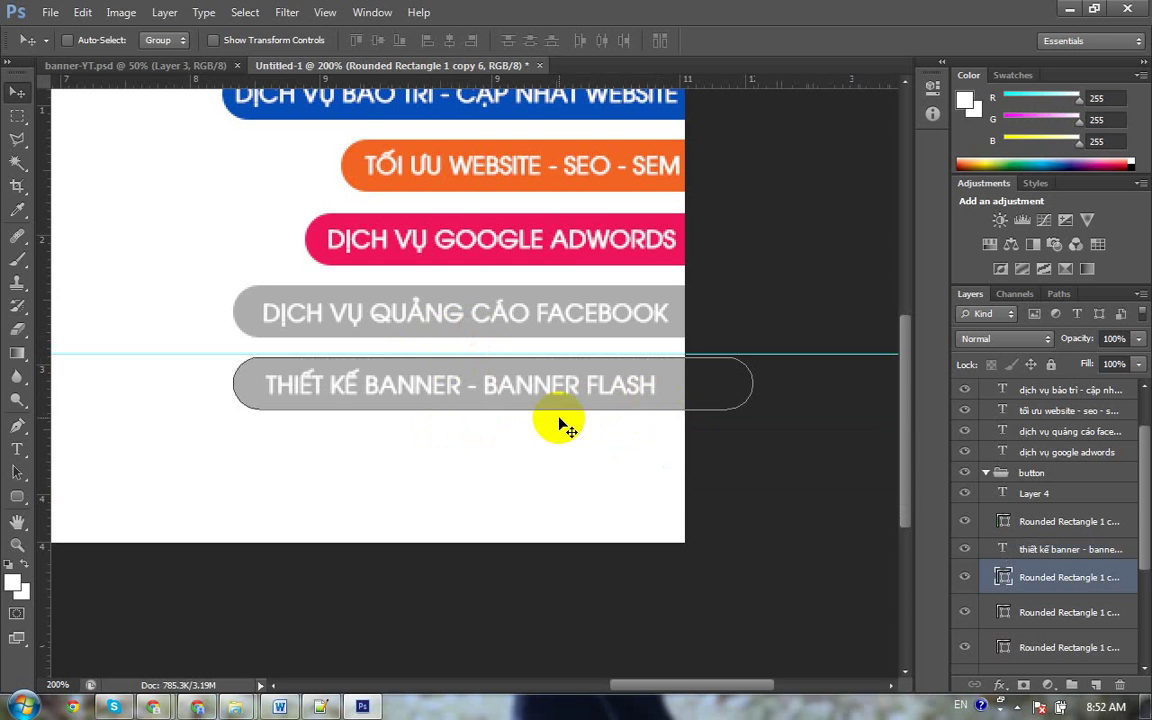
{"action": "key", "text": "Down"}
{"action": "key", "text": "Down"}
{"action": "key", "text": "Down"}
{"action": "key", "text": "Down"}
{"action": "key", "text": "Down"}
{"action": "key", "text": "Down"}
{"action": "key", "text": "Down"}
{"action": "key", "text": "Down"}
{"action": "key", "text": "Down"}
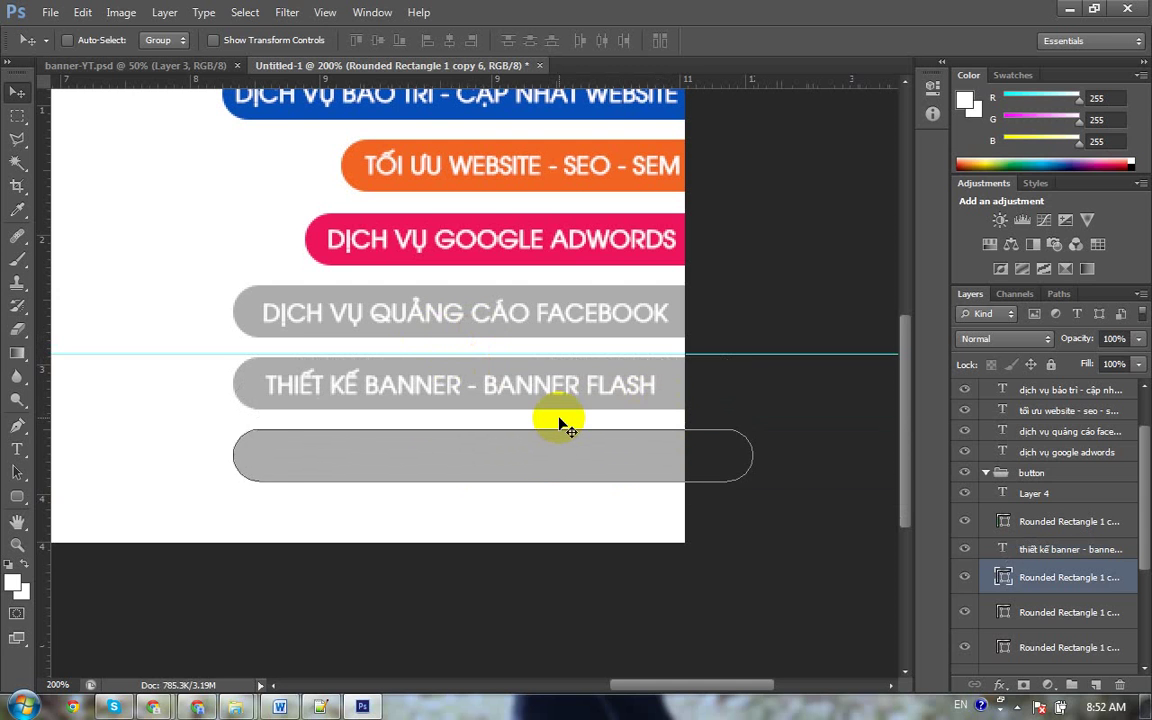
{"action": "key", "text": "Right"}
{"action": "key", "text": "Right"}
{"action": "key", "text": "Right"}
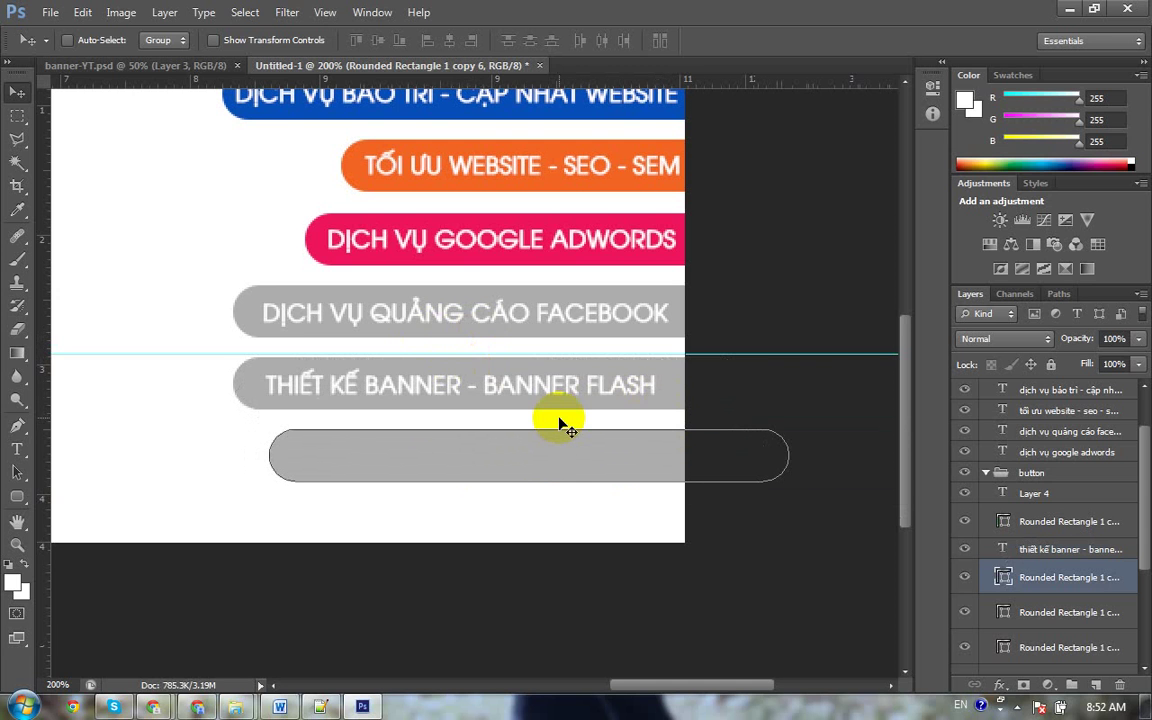
{"action": "right_click", "coordinate": [680, 390]}
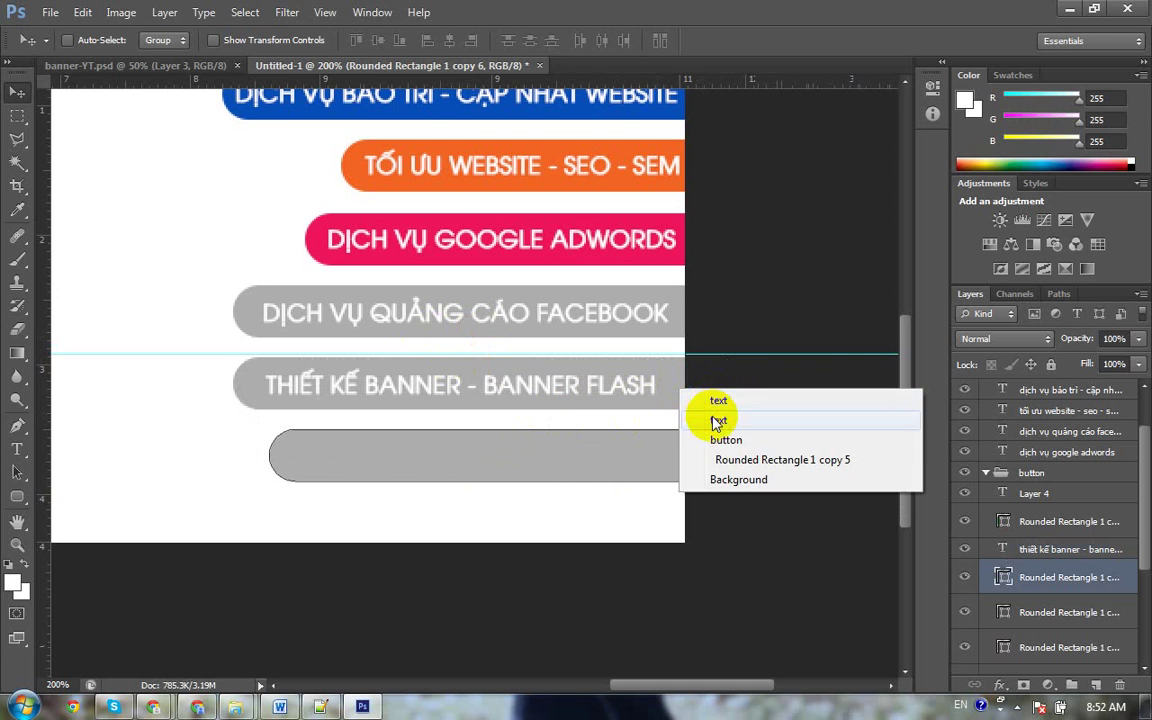
{"action": "left_click", "coordinate": [726, 460]}
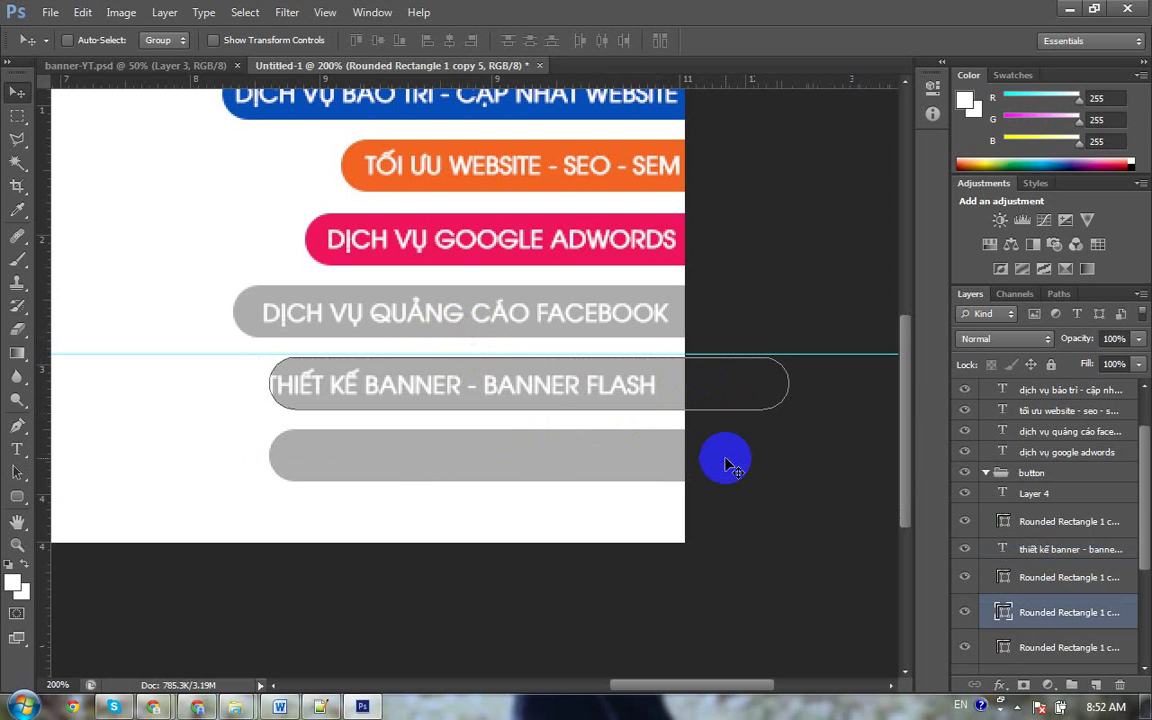
Shift the bottom grey pill and the banner flash label slightly right.
{"action": "right_click", "coordinate": [420, 470]}
{"action": "left_click", "coordinate": [500, 540]}
{"action": "key", "text": "shift+Right"}
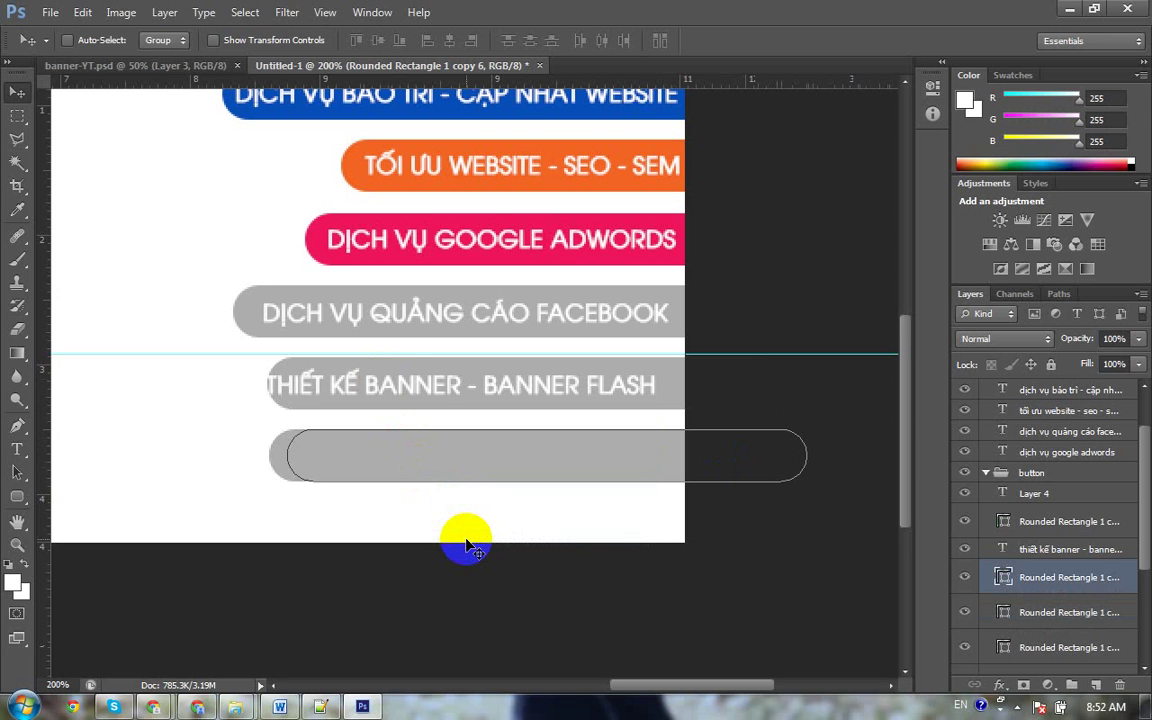
{"action": "key", "text": "shift+Right"}
{"action": "right_click", "coordinate": [430, 395]}
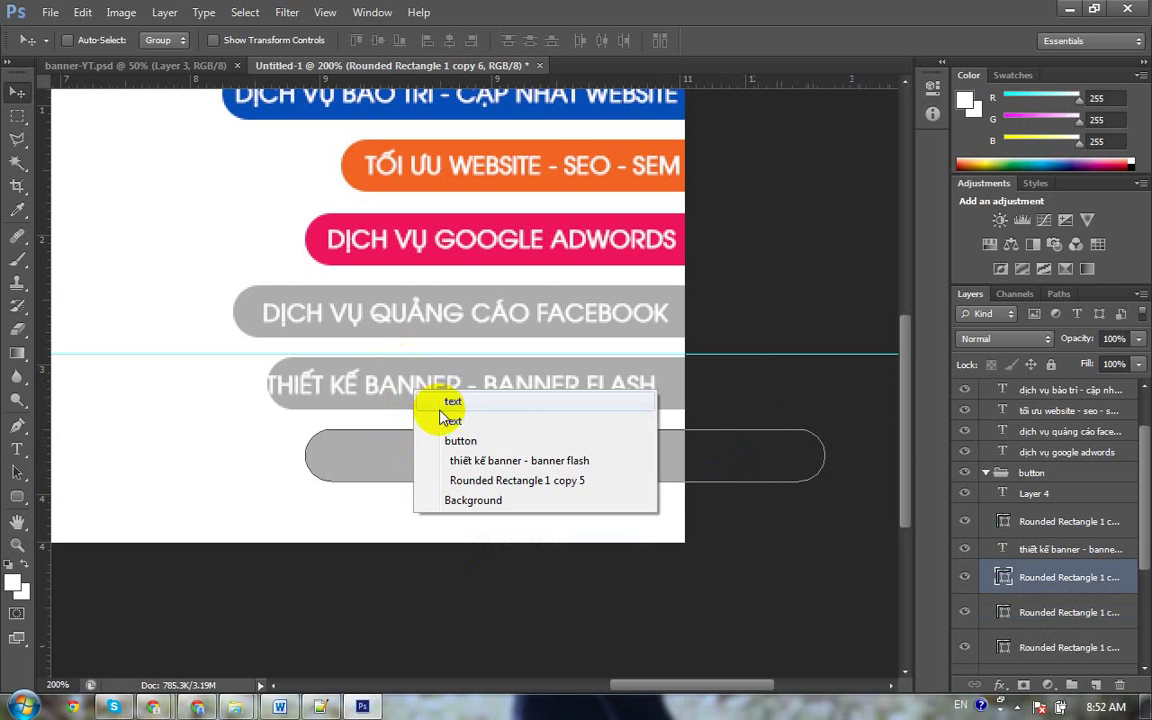
{"action": "left_click", "coordinate": [452, 460]}
{"action": "key", "text": "Right"}
{"action": "key", "text": "Right"}
{"action": "key", "text": "Right"}
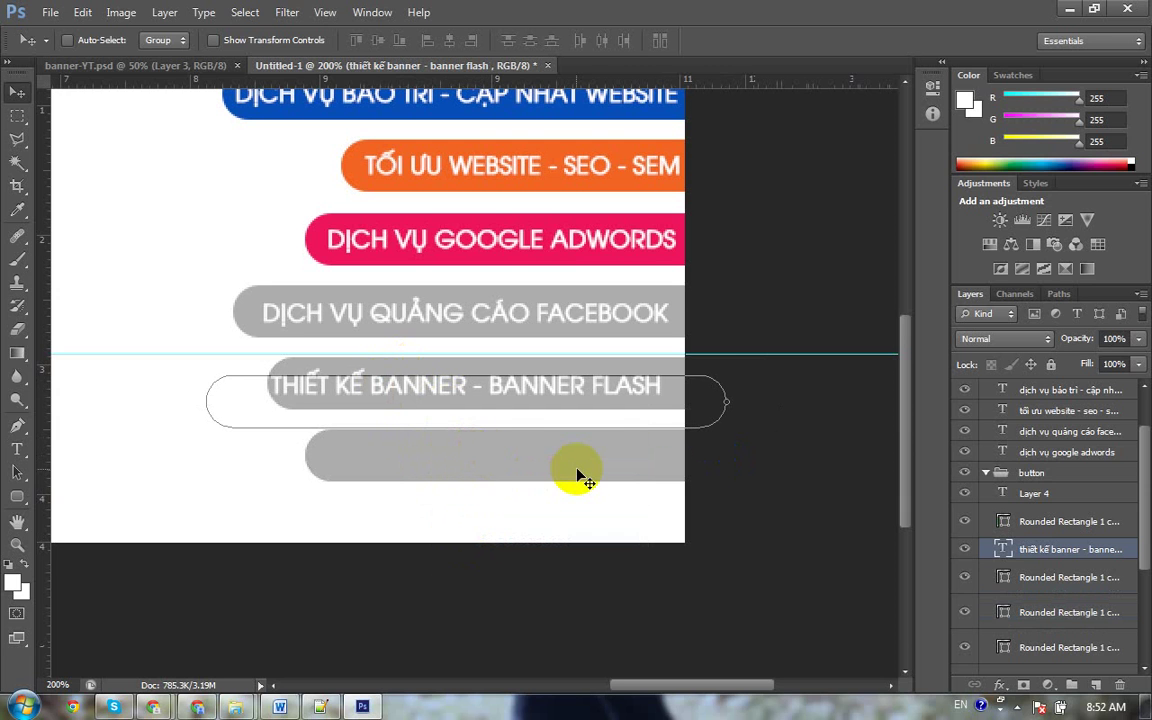
{"action": "key", "text": "Right"}
Move the banner flash text layer above the button group in the layer stack.
{"action": "left_click", "coordinate": [1049, 568]}
{"action": "left_click", "coordinate": [1046, 556]}
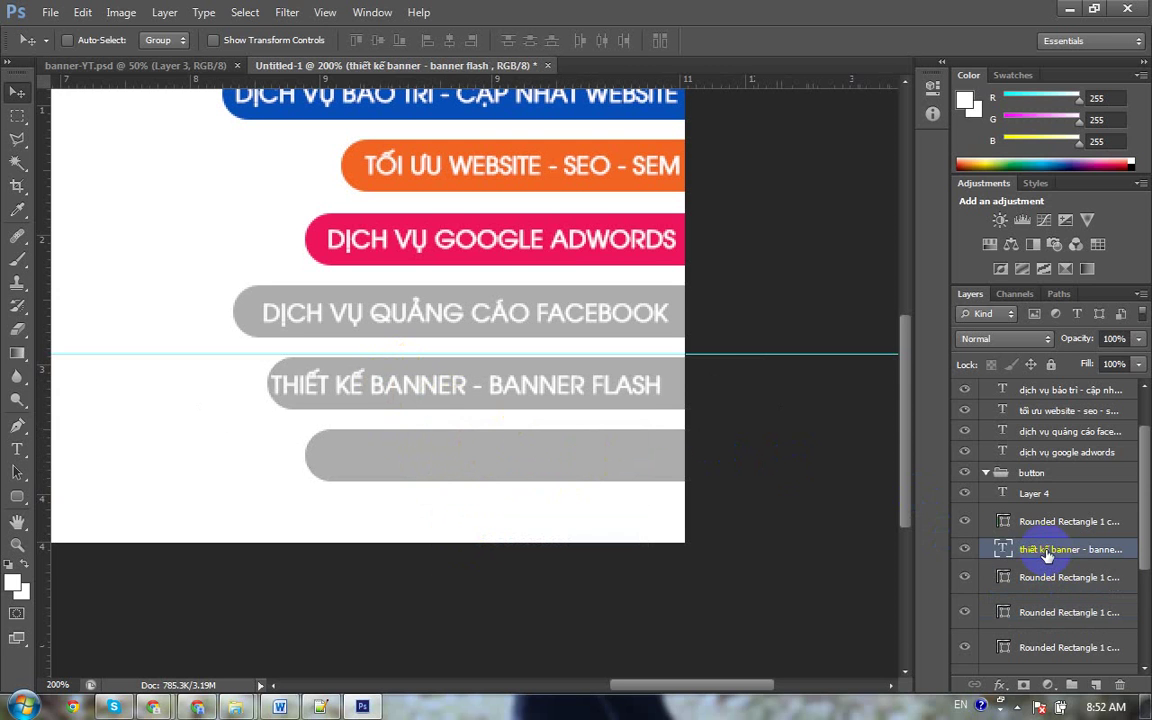
{"action": "key", "text": "ctrl+shift+bracketright"}
{"action": "key", "text": "ctrl+bracketright"}
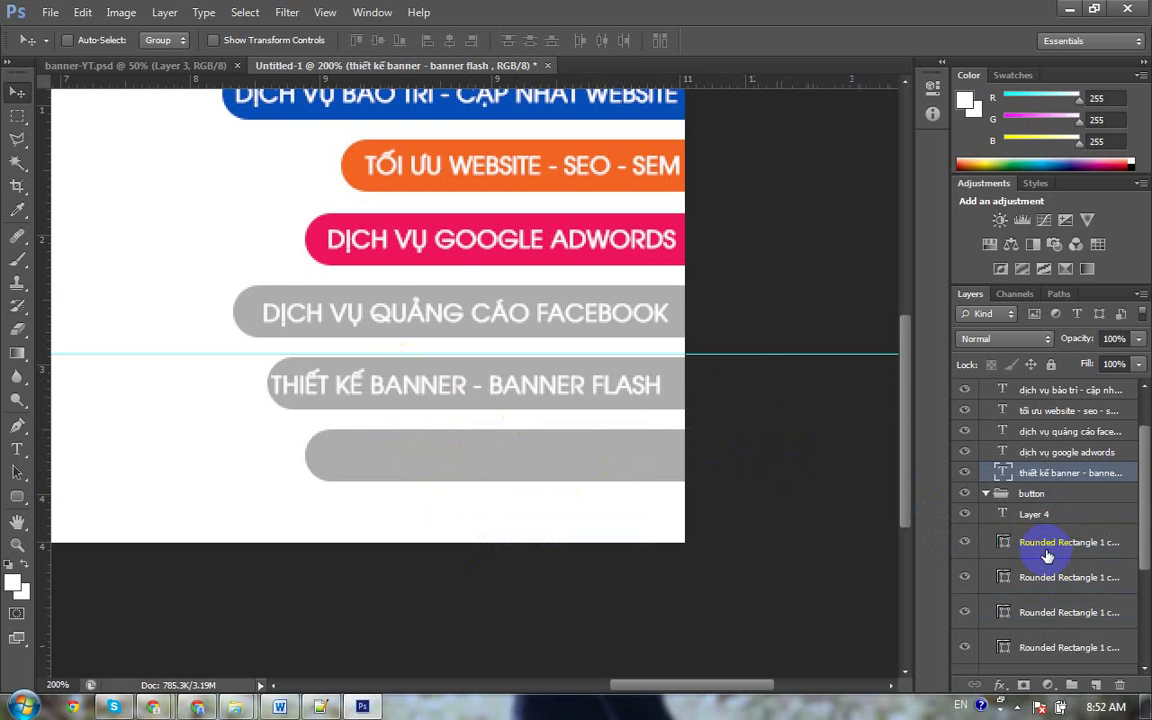
Nudge the banner flash label right and drag a copy onto the bottom grey button.
{"action": "key", "text": "t"}
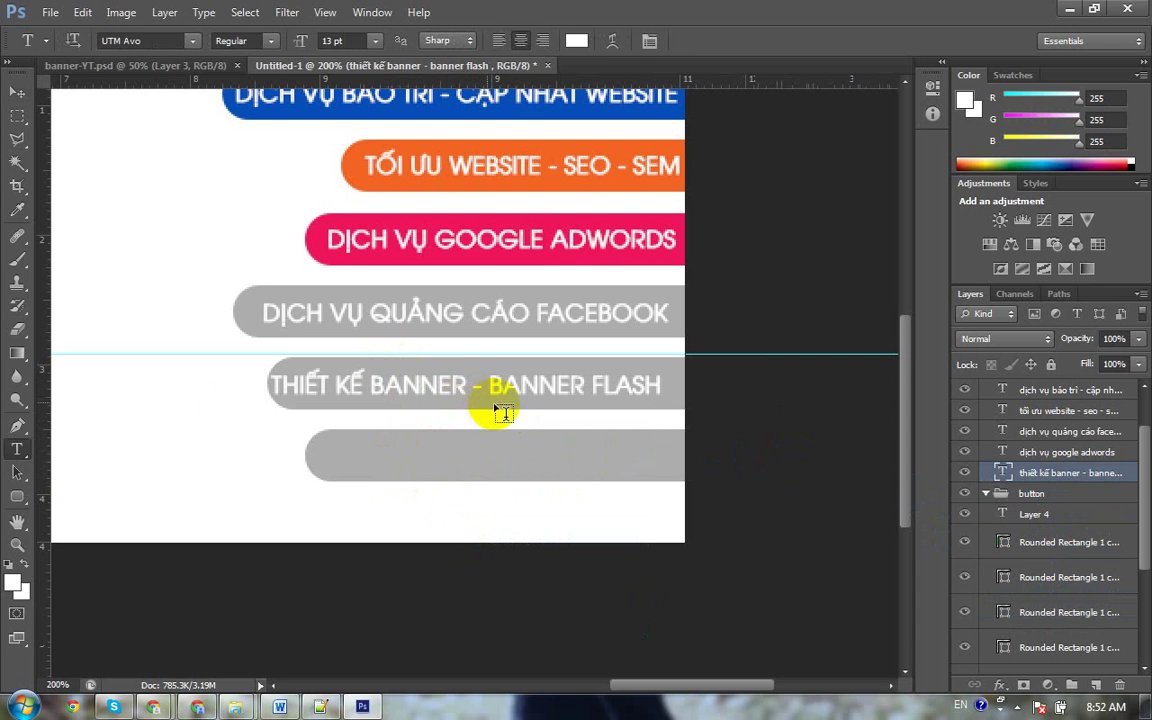
{"action": "key", "text": "v"}
{"action": "key", "text": "Right"}
{"action": "key", "text": "Right"}
{"action": "key", "text": "Right"}
{"action": "key", "text": "Right"}
{"action": "key", "text": "Right"}
{"action": "mouse_move", "coordinate": [505, 415]}
{"action": "left_mouse_down"}
{"action": "mouse_move", "coordinate": [470, 418]}
{"action": "mouse_move", "coordinate": [481, 466]}
{"action": "left_mouse_up"}
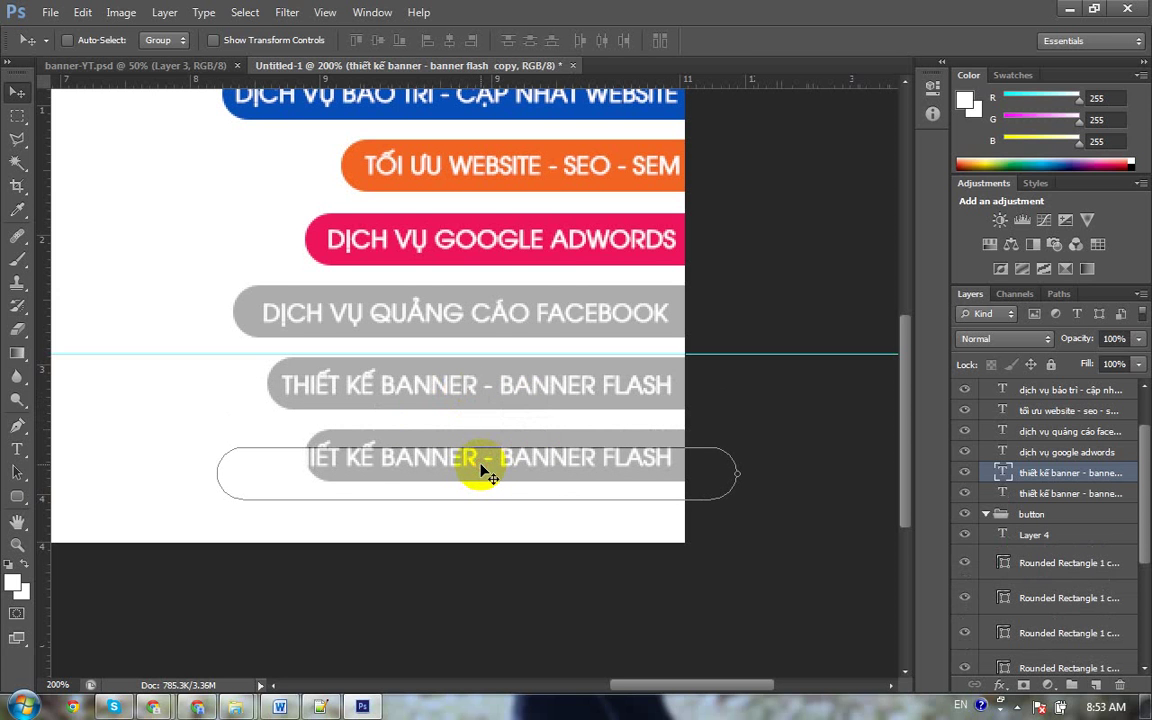
Reword the copied label to 'thiết kế banner google display network'.
{"action": "key", "text": "t"}
{"action": "left_click", "coordinate": [476, 467]}
{"action": "key", "text": "ctrl+a"}
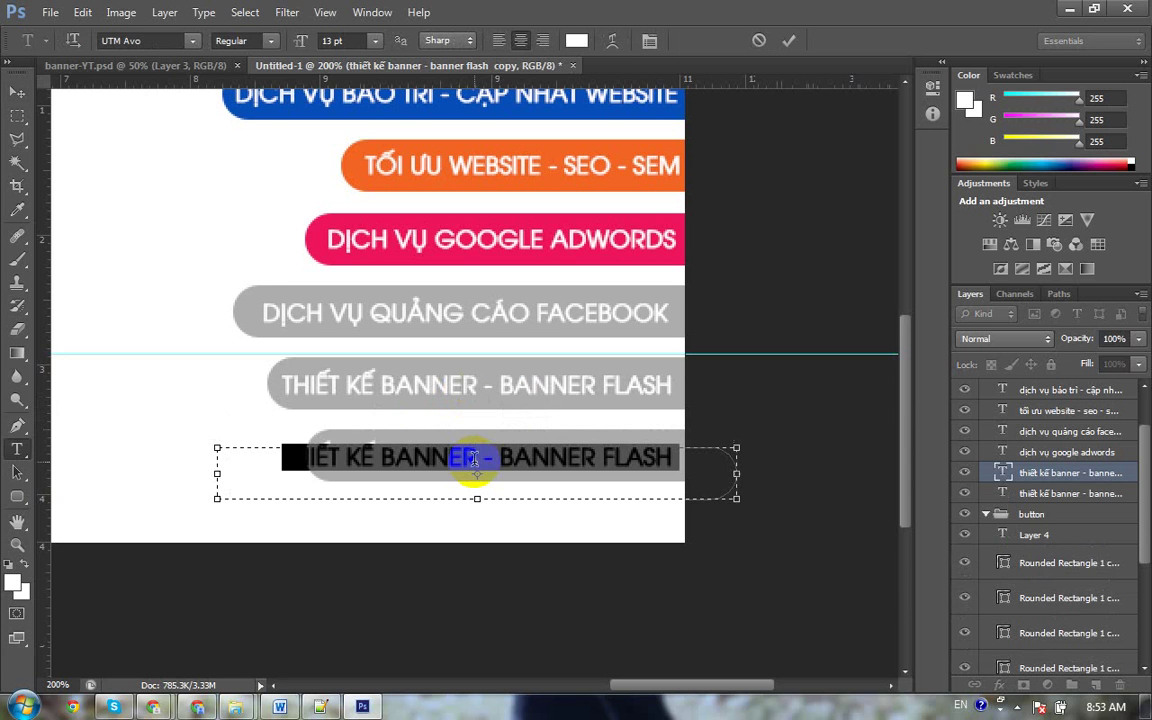
{"action": "type", "text": "THIẾT KE"}
{"action": "type", "text": " BANNER G"}
{"action": "type", "text": "O"}
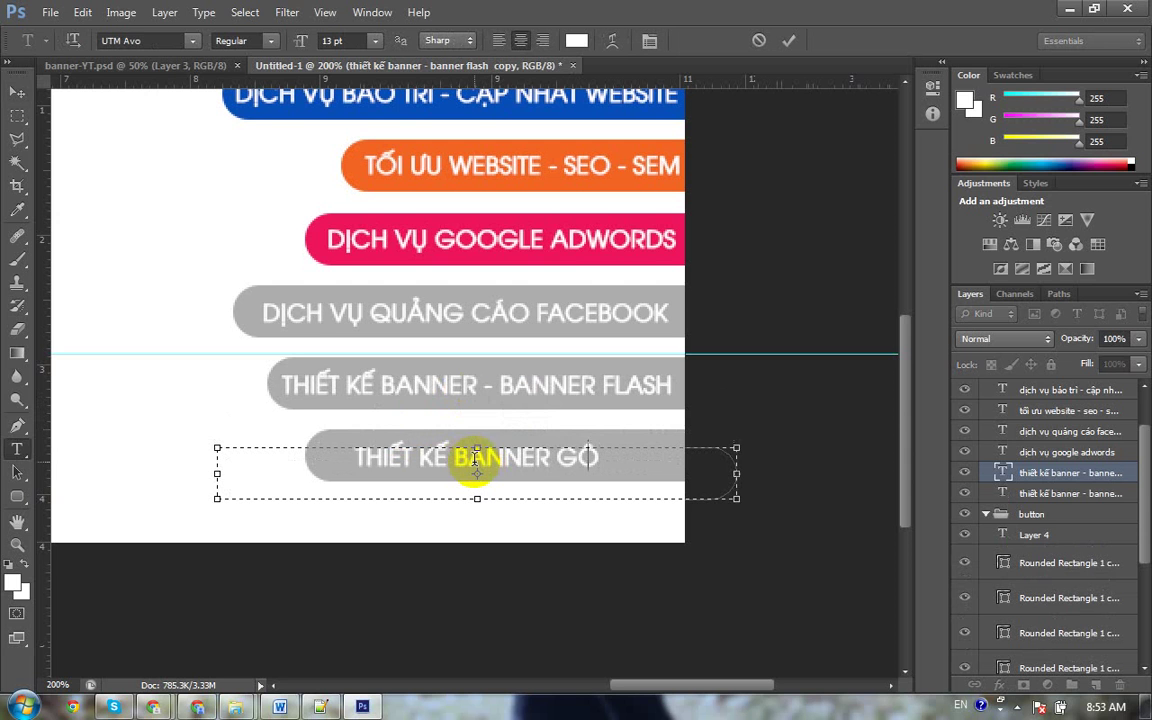
{"action": "type", "text": "OGLEDISPLAY NET"}
{"action": "key", "text": "BackSpace"}
{"action": "key", "text": "BackSpace"}
{"action": "key", "text": "BackSpace"}
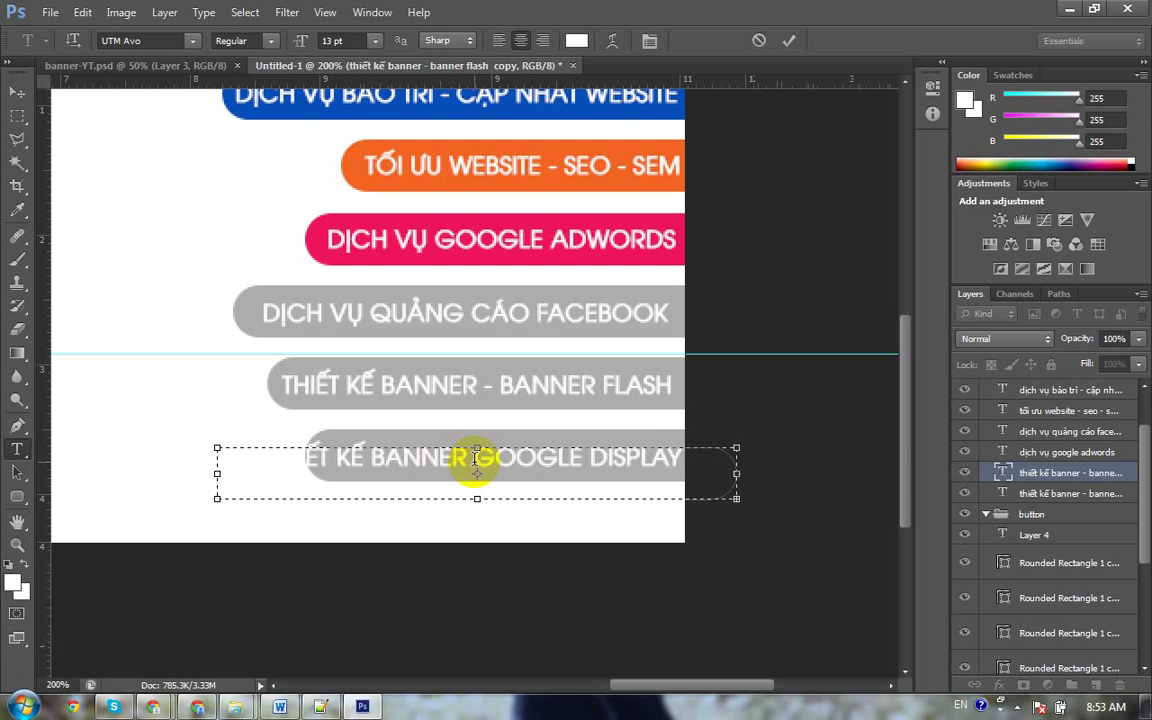
{"action": "left_click", "coordinate": [848, 488]}
Nudge the Google Display label left, then back right.
{"action": "key", "text": "v"}
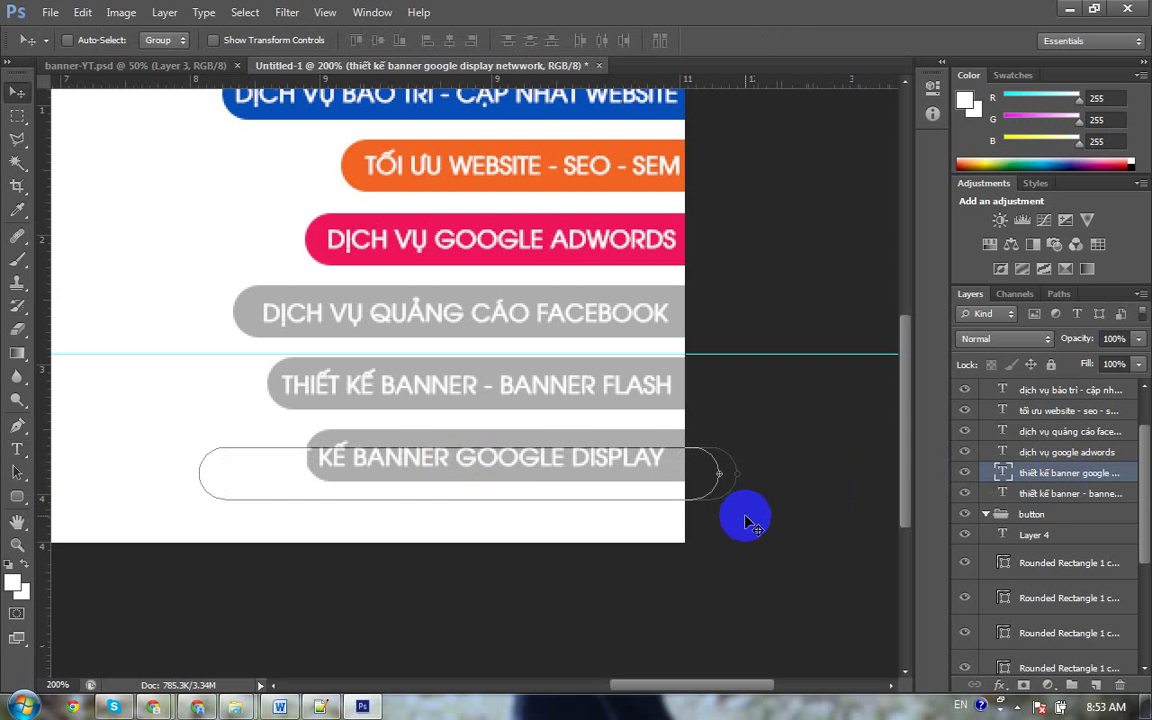
{"action": "key", "text": "Left"}
{"action": "key", "text": "Left"}
{"action": "key", "text": "Left"}
{"action": "key", "text": "Left"}
{"action": "key", "text": "Left"}
{"action": "key", "text": "Left"}
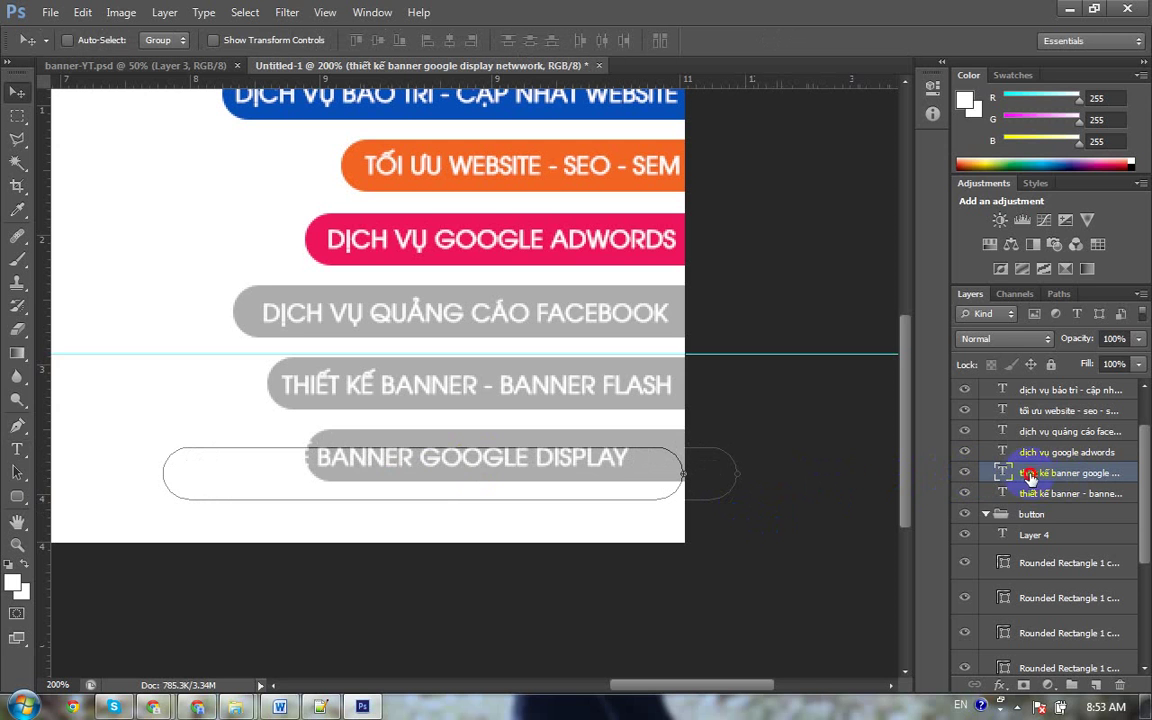
{"action": "right_click", "coordinate": [1045, 478]}
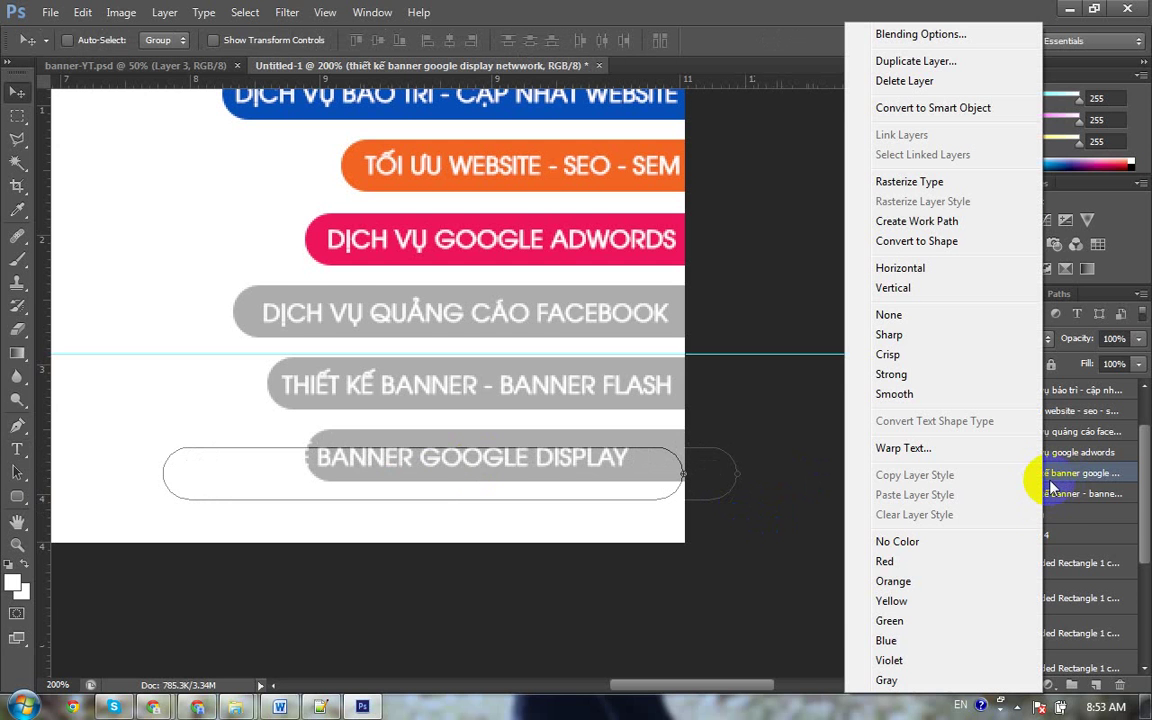
{"action": "left_click", "coordinate": [1073, 477]}
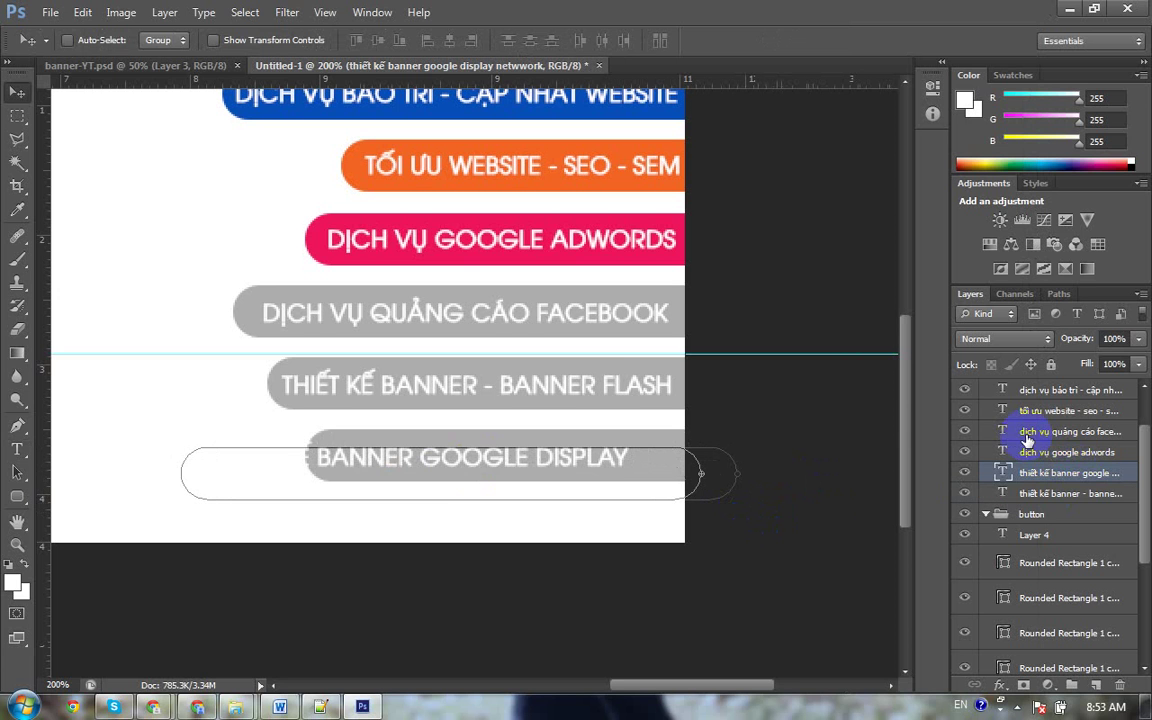
{"action": "key", "text": "Right"}
{"action": "key", "text": "Right"}
{"action": "key", "text": "Right"}
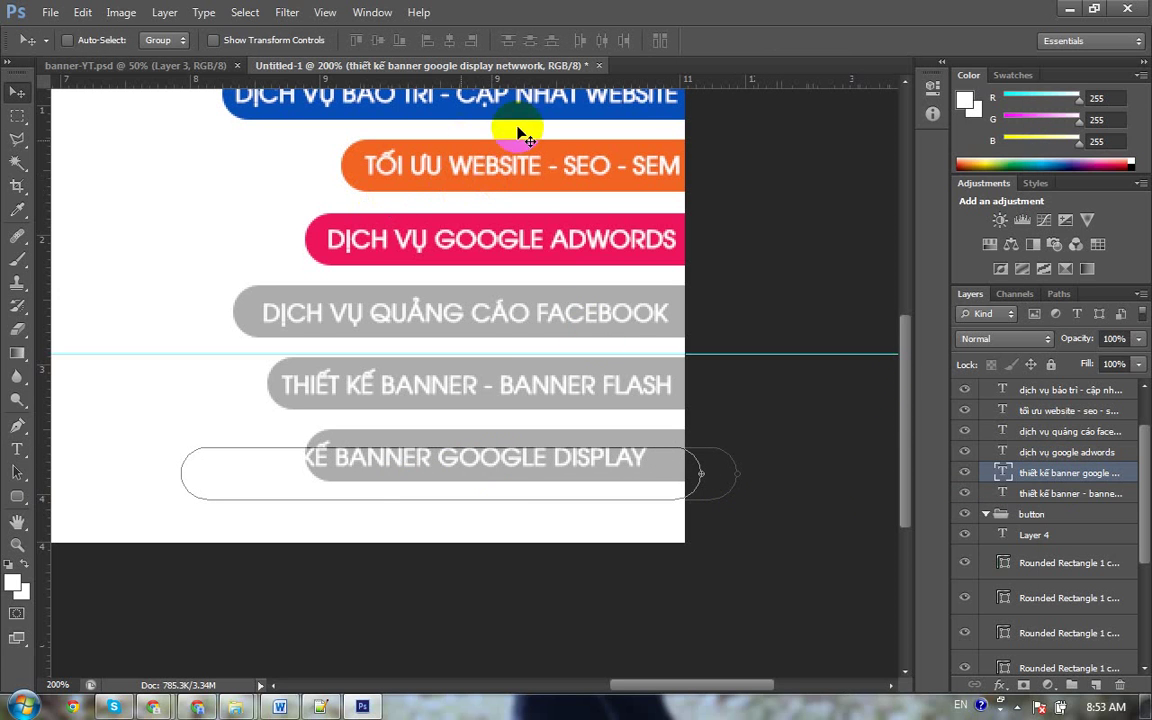
Open the Character settings and delete the Google Display text layer.
{"action": "left_click", "coordinate": [17, 451]}
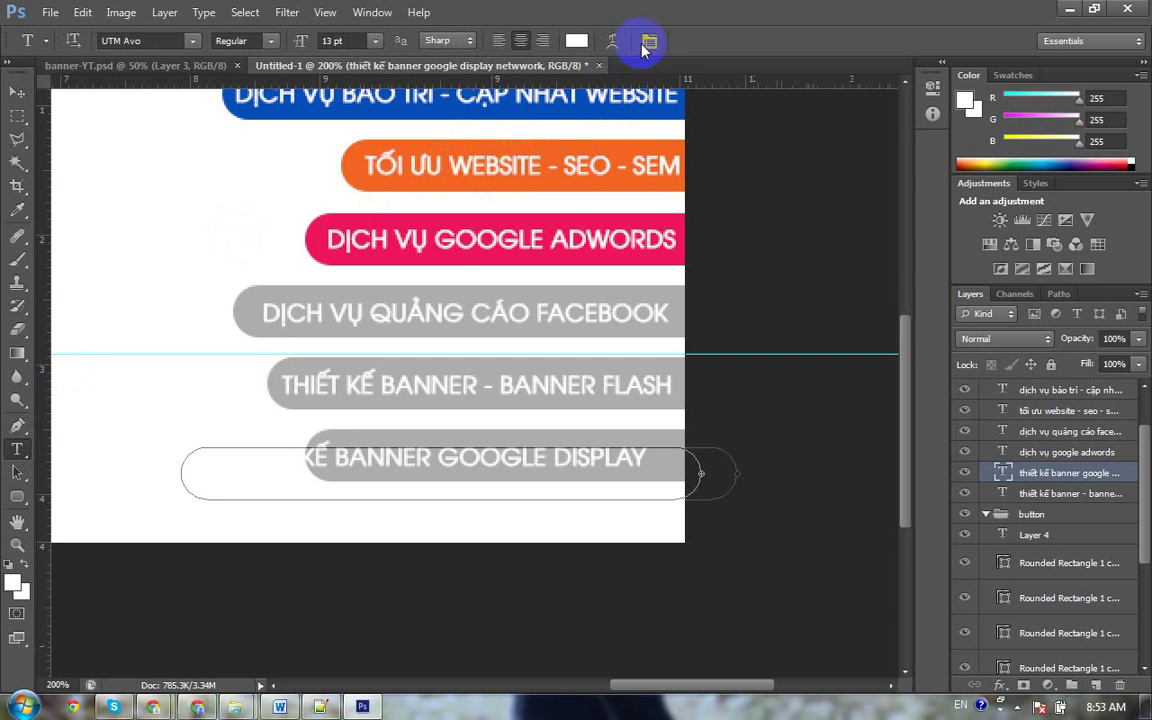
{"action": "left_click", "coordinate": [645, 44]}
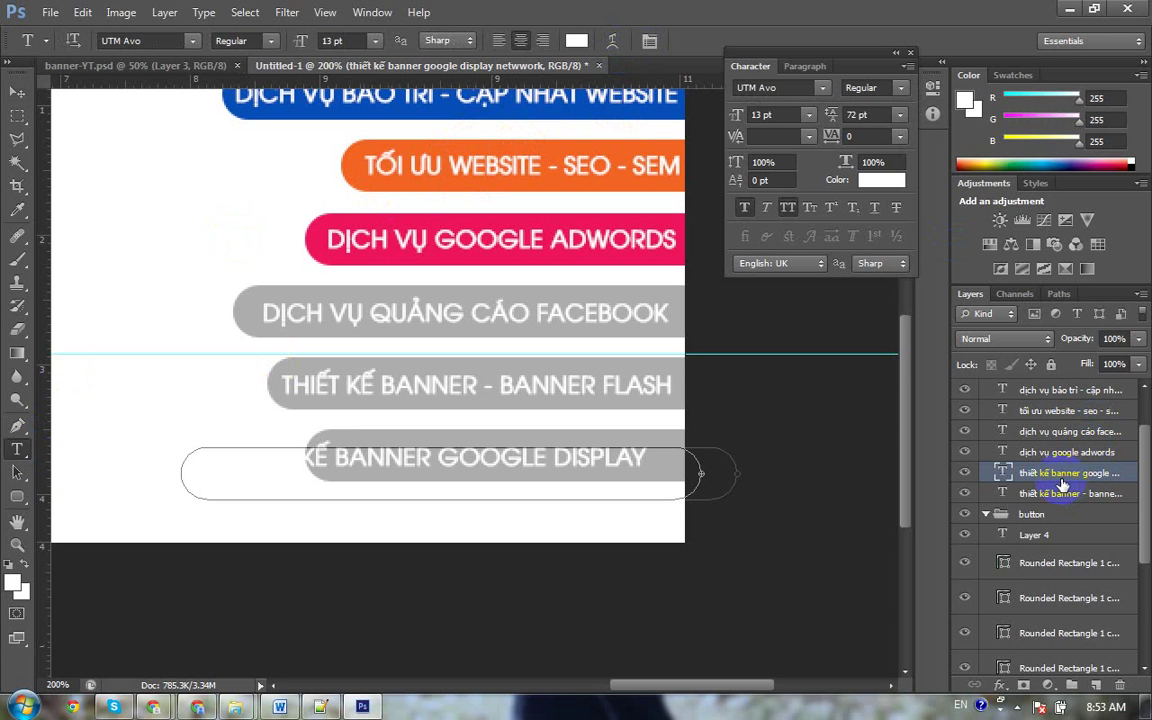
{"action": "right_click", "coordinate": [1062, 485]}
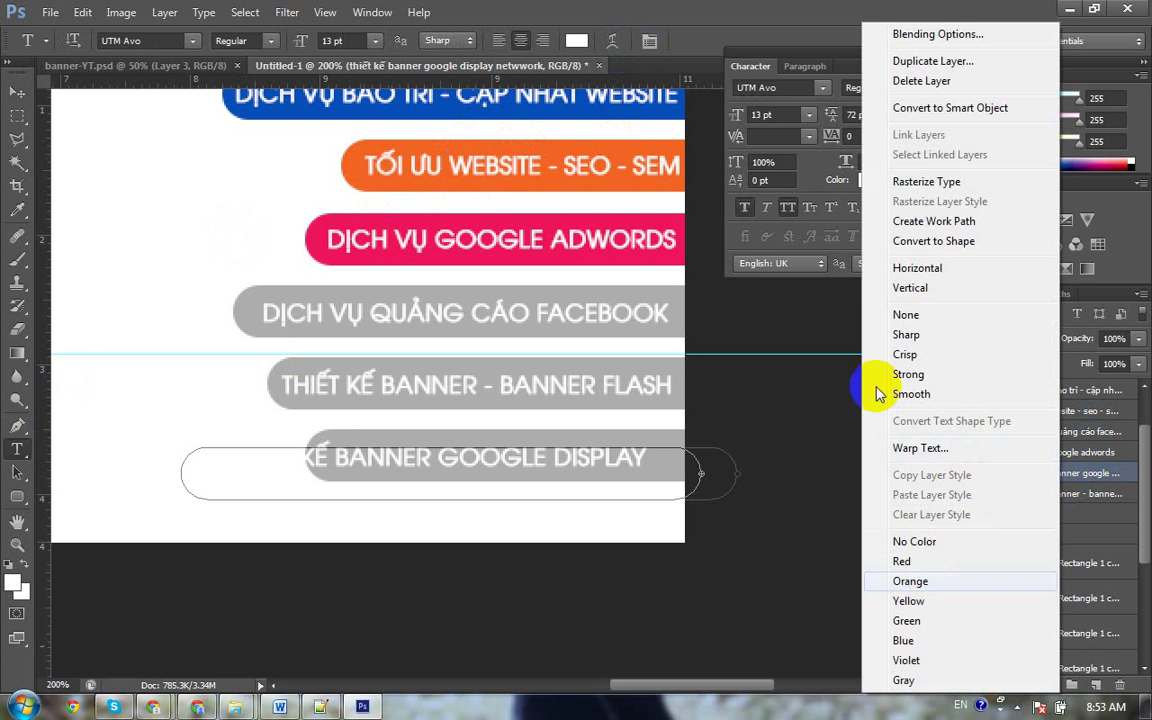
{"action": "left_click", "coordinate": [918, 81]}
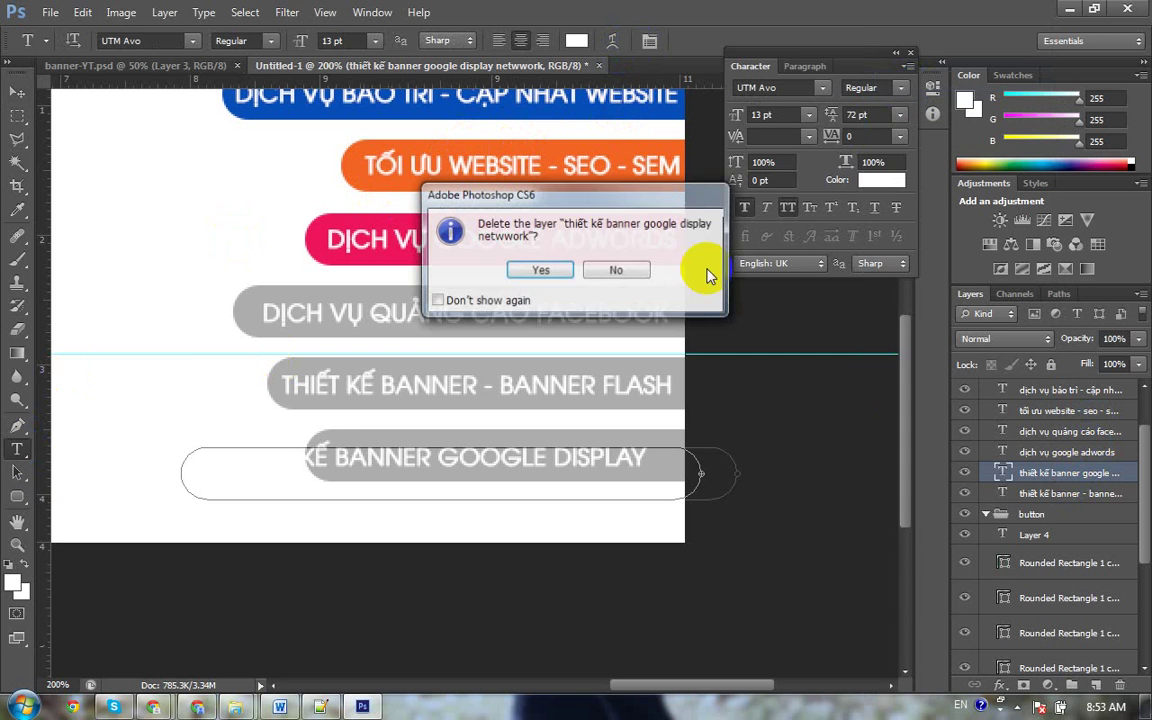
{"action": "left_click", "coordinate": [540, 271]}
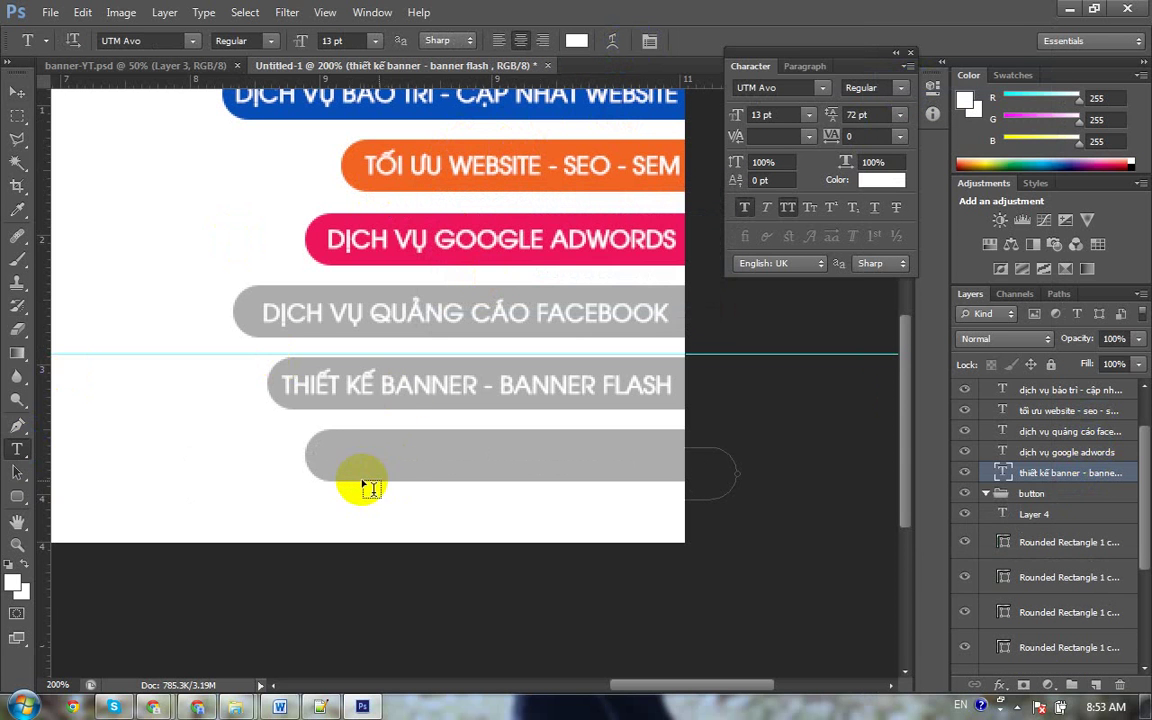
Toggle the banner flash label's visibility to check it and switch to the Move tool.
{"action": "left_click", "coordinate": [965, 472]}
{"action": "left_click", "coordinate": [965, 472]}
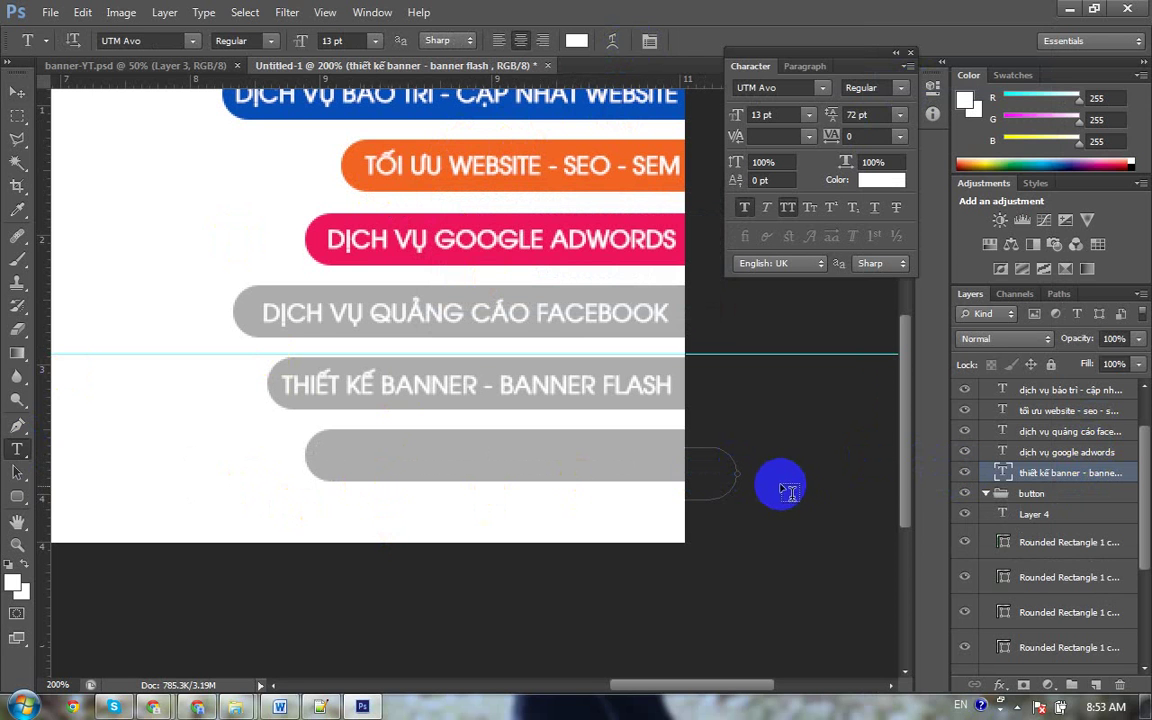
{"action": "key", "text": "v"}
{"action": "right_click", "coordinate": [710, 455]}
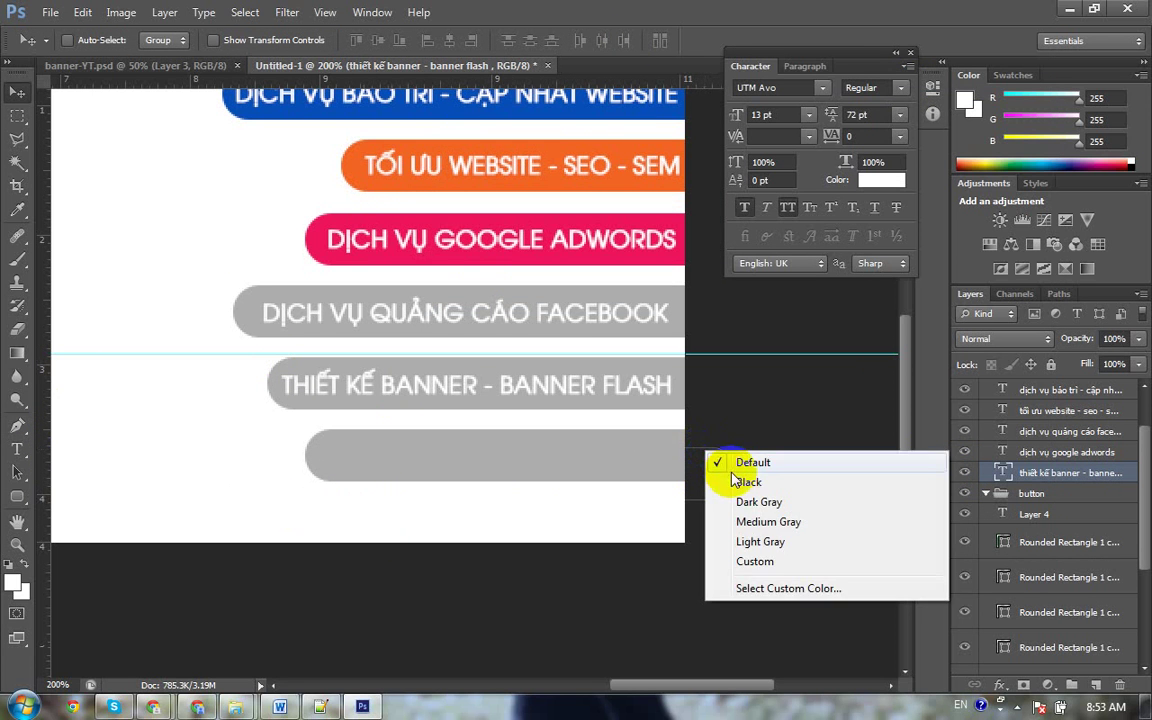
{"action": "left_click", "coordinate": [710, 455]}
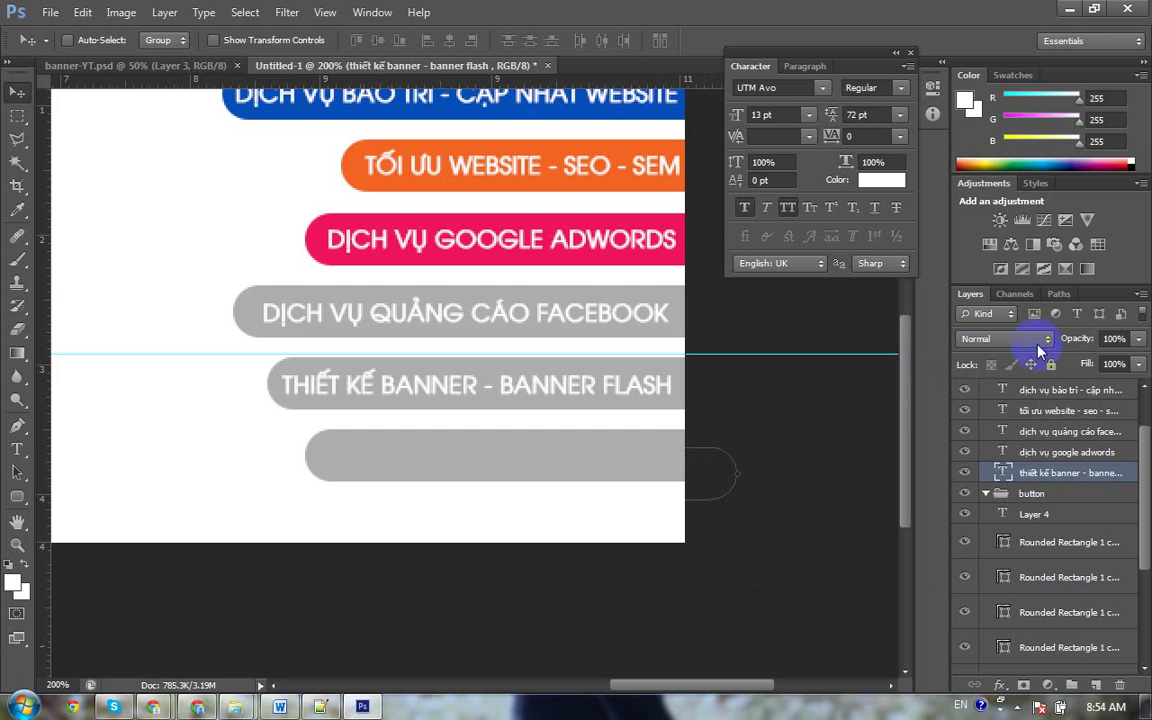
Show the 'thiết kế banner - banner flash' path outlining the sixth bar in the Paths list.
{"action": "left_click", "coordinate": [1050, 296]}
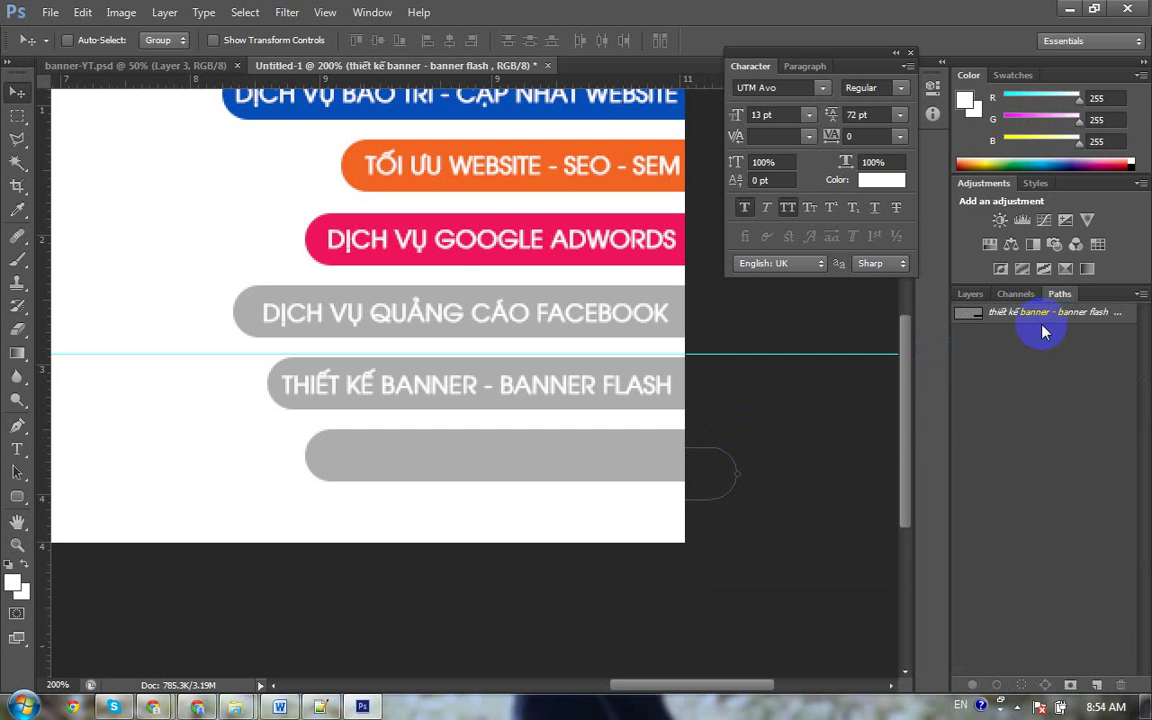
{"action": "right_click", "coordinate": [1043, 322]}
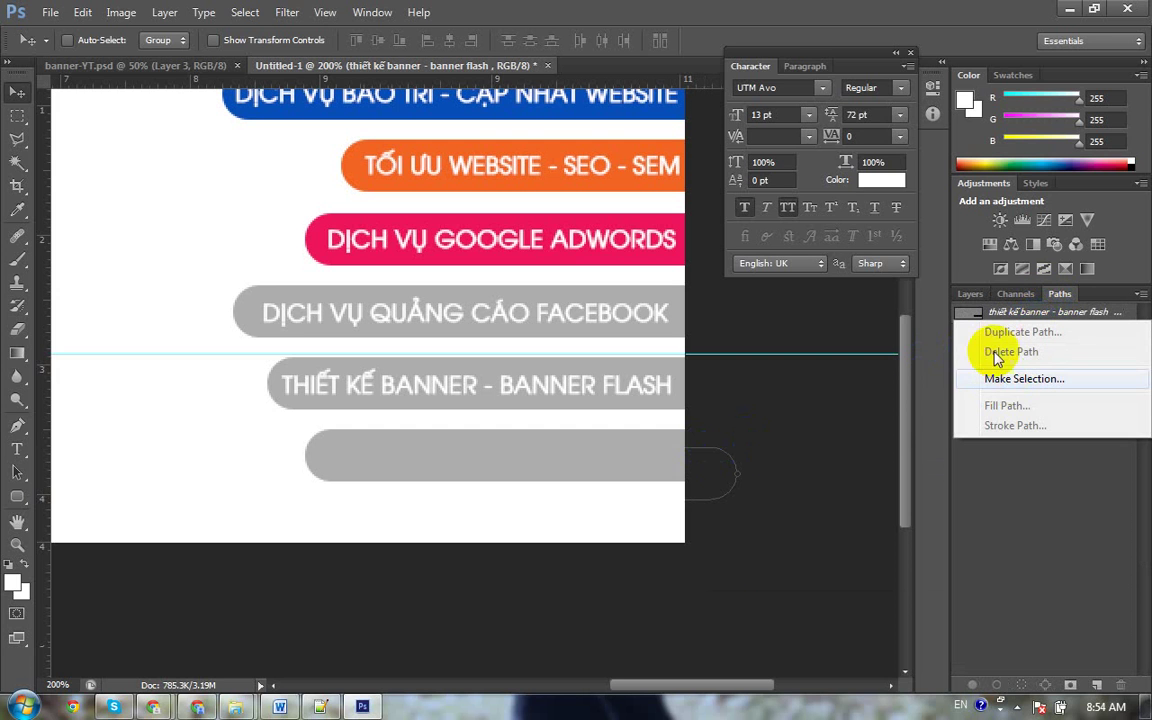
{"action": "left_click", "coordinate": [972, 318]}
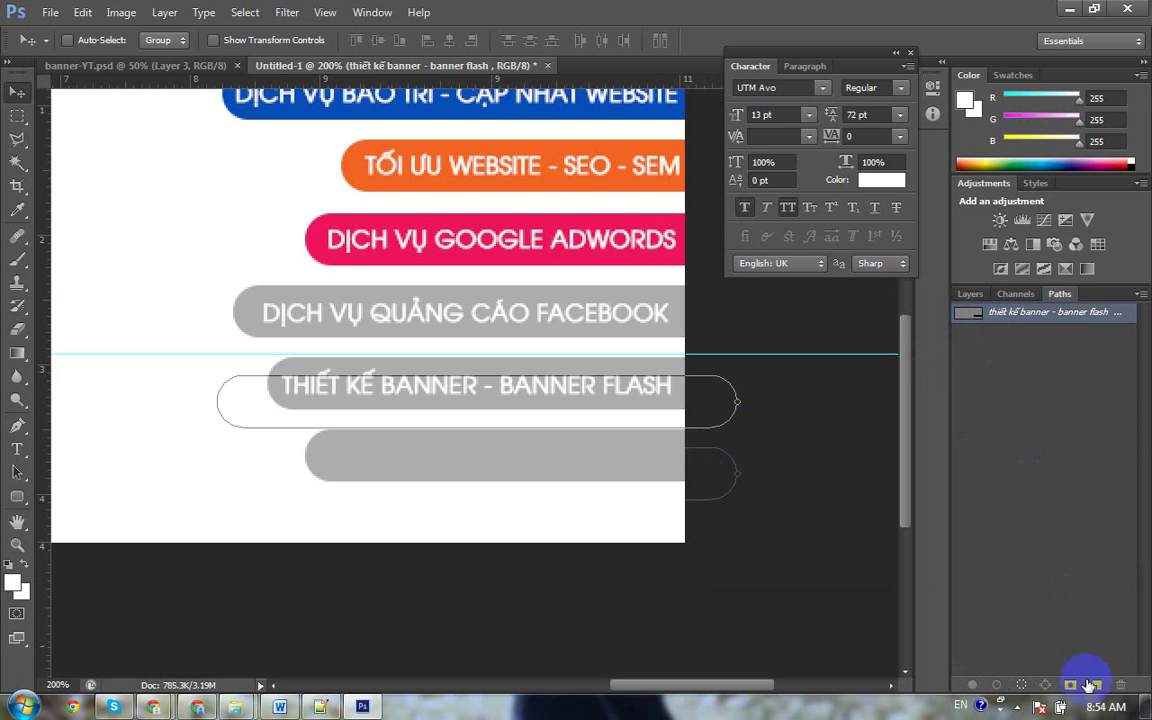
{"action": "mouse_move", "coordinate": [977, 314]}
{"action": "left_mouse_down"}
{"action": "mouse_move", "coordinate": [1121, 690]}
{"action": "mouse_move", "coordinate": [971, 567]}
{"action": "left_mouse_up"}
{"action": "right_click", "coordinate": [972, 317]}
{"action": "left_click", "coordinate": [964, 309]}
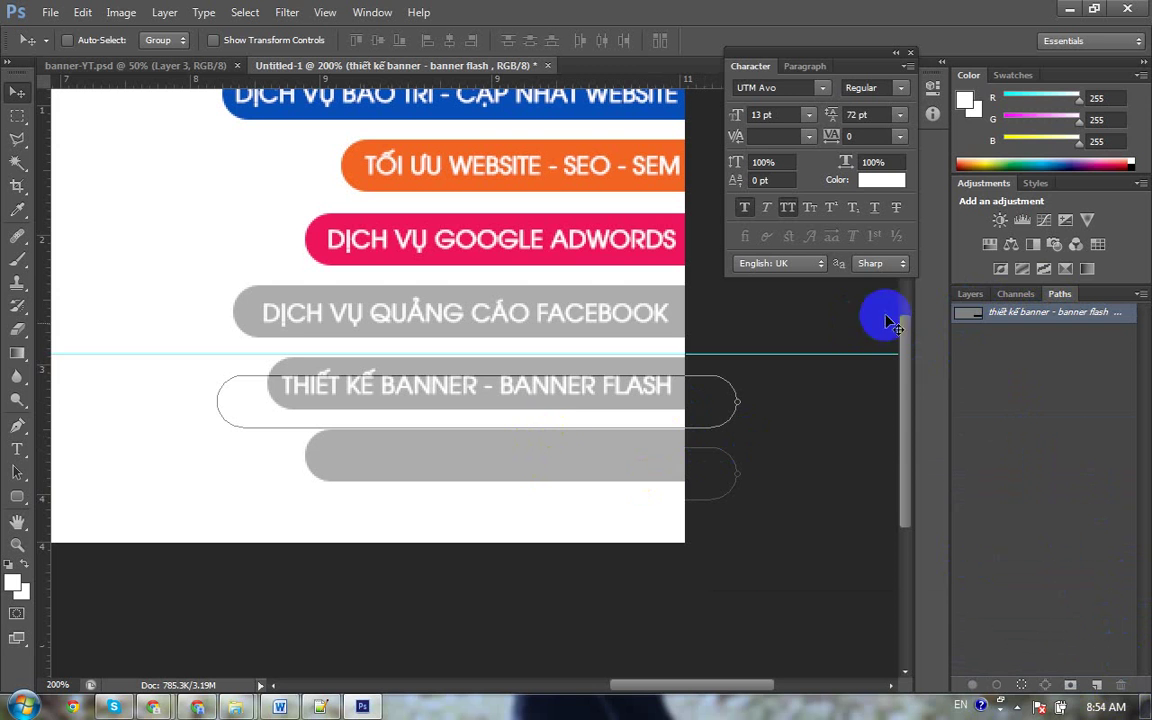
Return to the Layers list and toggle the banner flash label's visibility.
{"action": "left_click", "coordinate": [966, 294]}
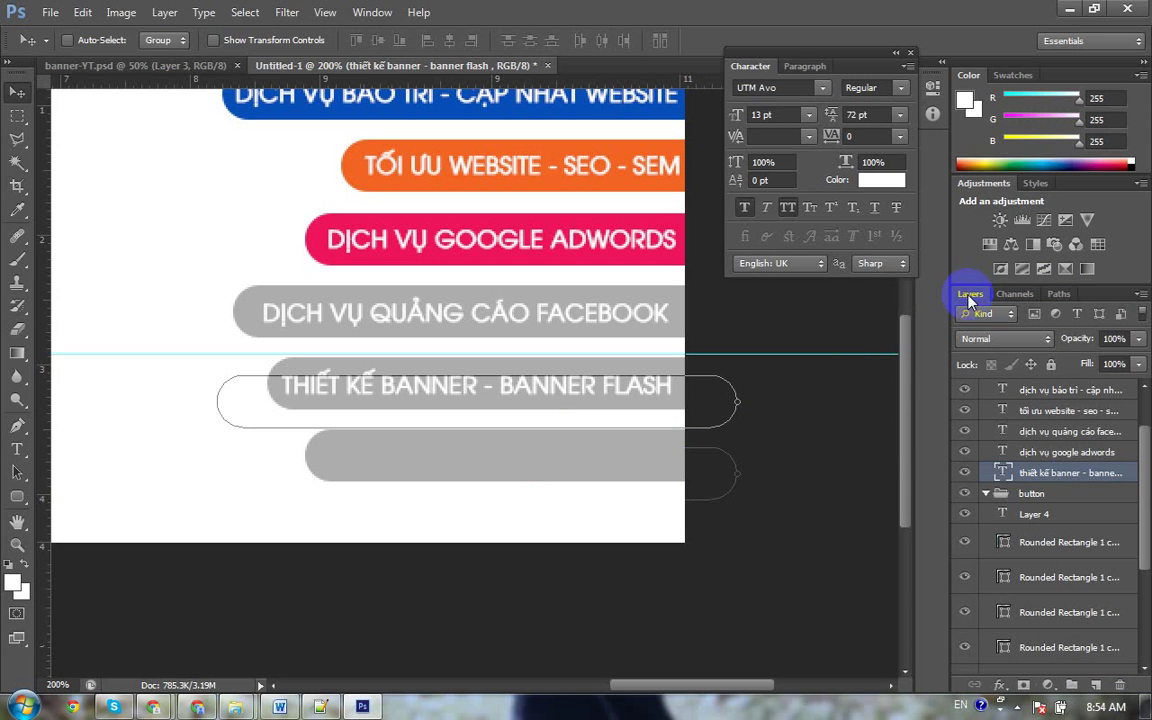
{"action": "left_click", "coordinate": [962, 474]}
{"action": "left_click", "coordinate": [962, 476]}
{"action": "left_click", "coordinate": [1040, 470]}
{"action": "scroll", "coordinate": [1048, 474], "scroll_direction": "down", "scroll_amount": 2}
{"action": "scroll", "coordinate": [1048, 474], "scroll_direction": "down", "scroll_amount": 3}
{"action": "scroll", "coordinate": [1048, 476], "scroll_direction": "up", "scroll_amount": 2}
{"action": "scroll", "coordinate": [1048, 476], "scroll_direction": "up", "scroll_amount": 1}
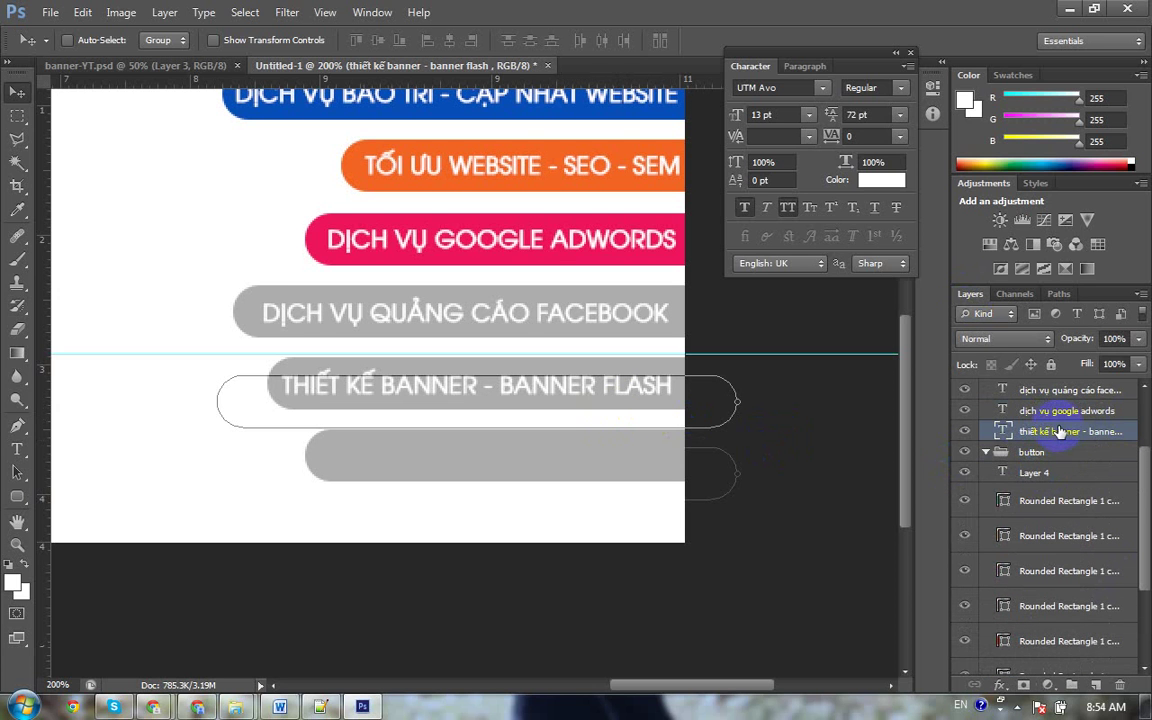
{"action": "scroll", "coordinate": [1058, 431], "scroll_direction": "up", "scroll_amount": 4}
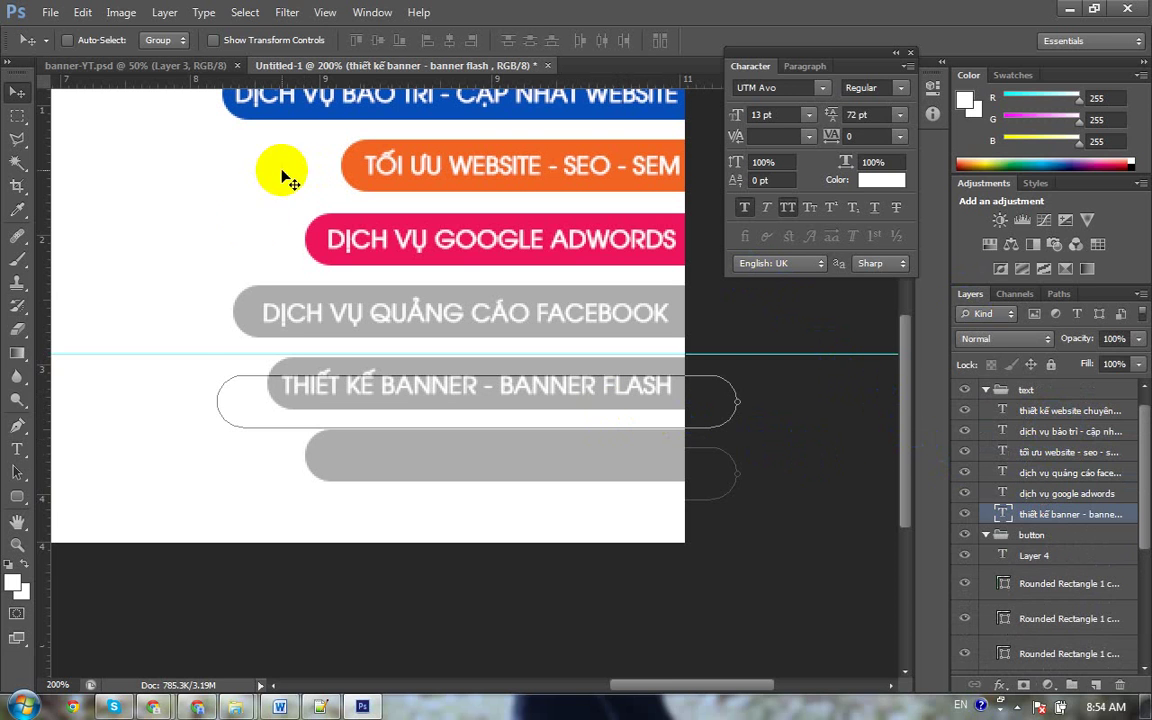
Add a new text layer reading 'banner goog' below the buttons and nudge it right.
{"action": "left_click", "coordinate": [21, 451]}
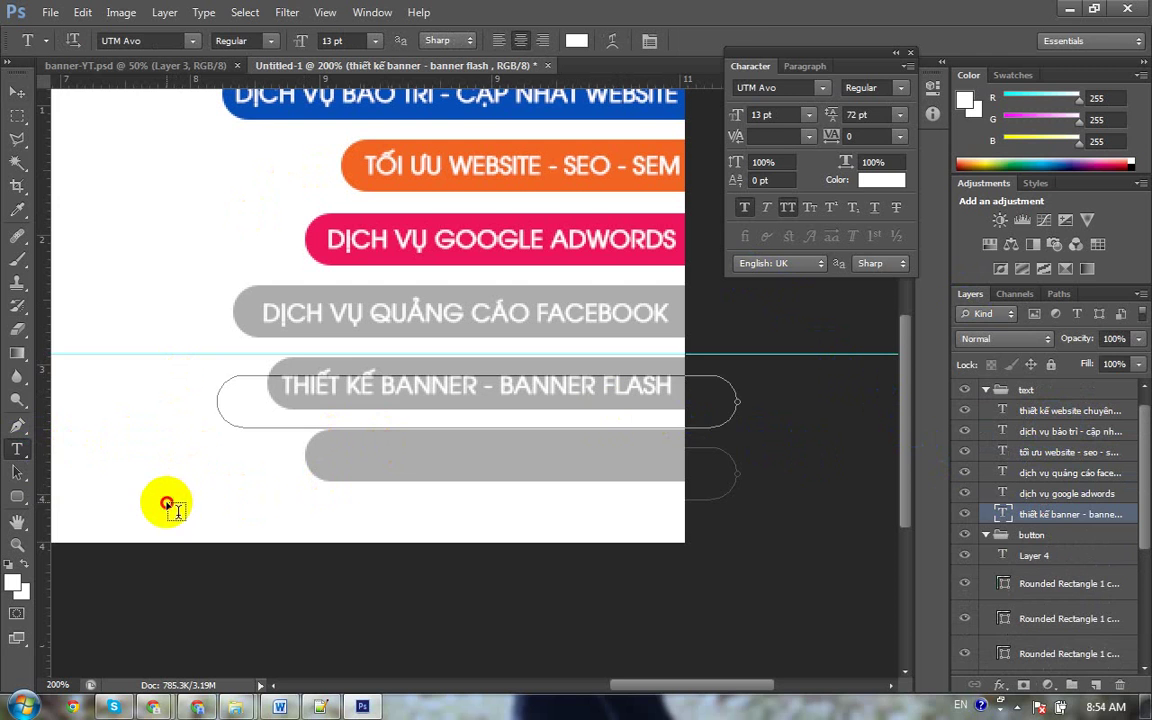
{"action": "left_click", "coordinate": [167, 503]}
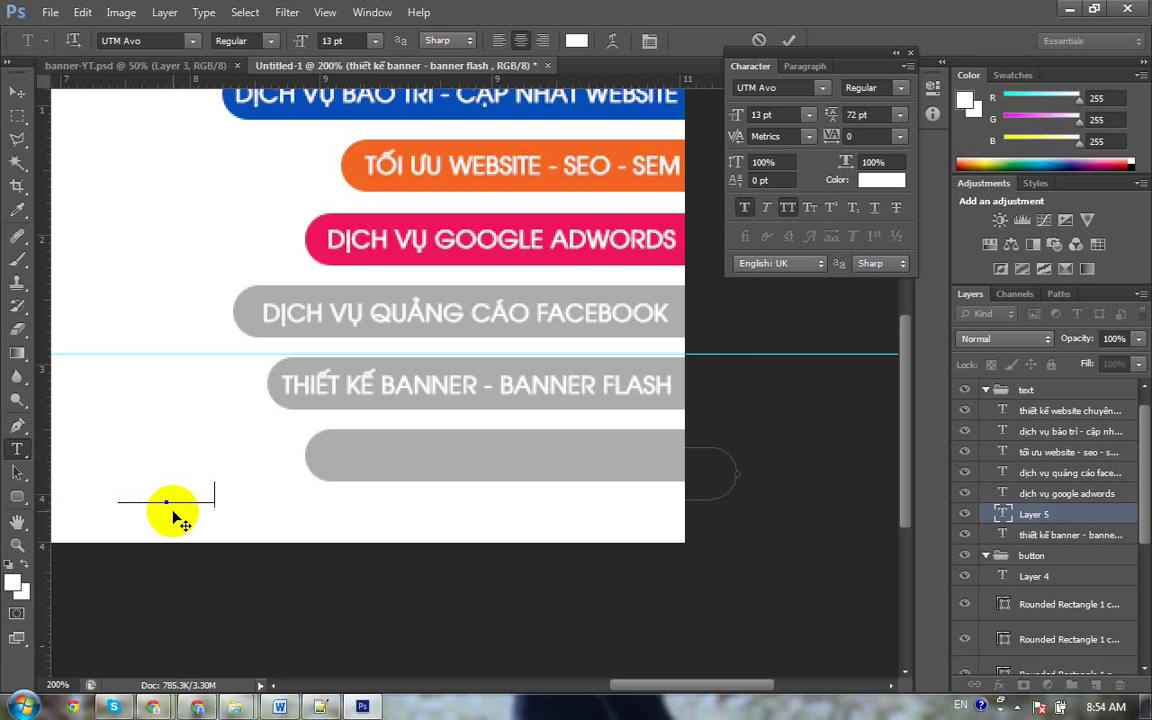
{"action": "type", "text": "banner goog"}
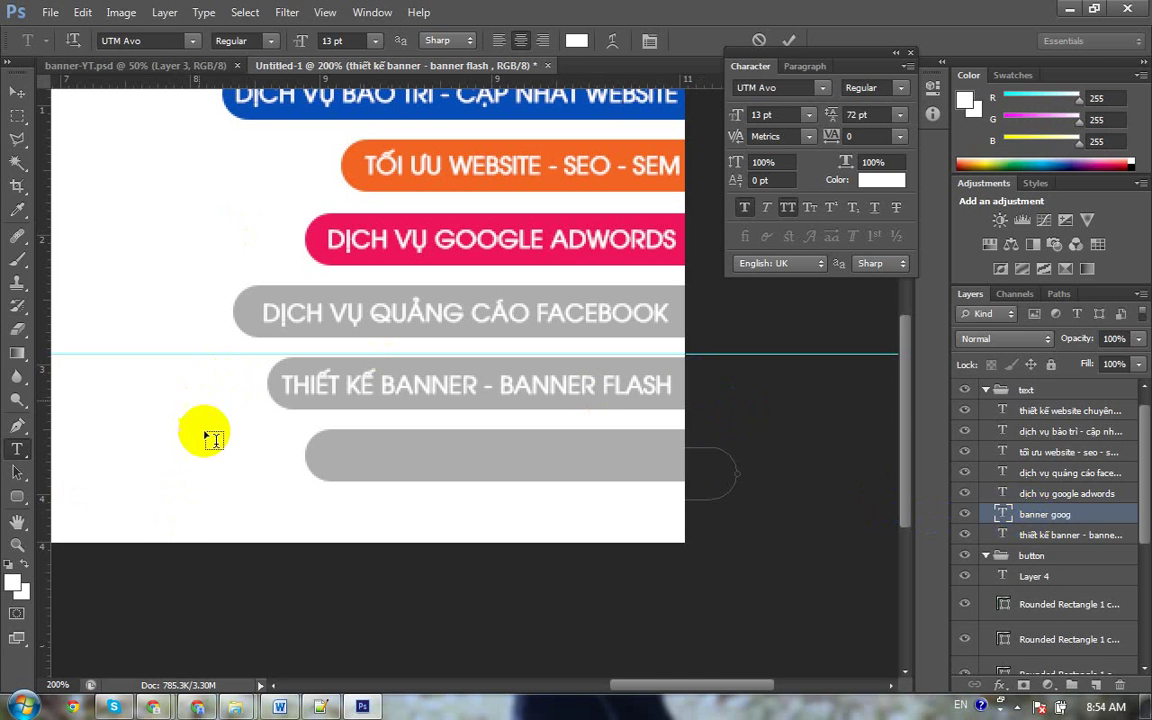
{"action": "key", "text": "ctrl+Return"}
{"action": "key", "text": "v"}
{"action": "key", "text": "shift+Right"}
{"action": "key", "text": "shift+Right"}
{"action": "key", "text": "shift+Right"}
{"action": "key", "text": "shift+Right"}
{"action": "key", "text": "shift+Right"}
{"action": "key", "text": "shift+Right"}
{"action": "key", "text": "shift+Right"}
{"action": "key", "text": "shift+Right"}
{"action": "key", "text": "shift+Right"}
{"action": "key", "text": "shift+Right"}
{"action": "key", "text": "shift+Right"}
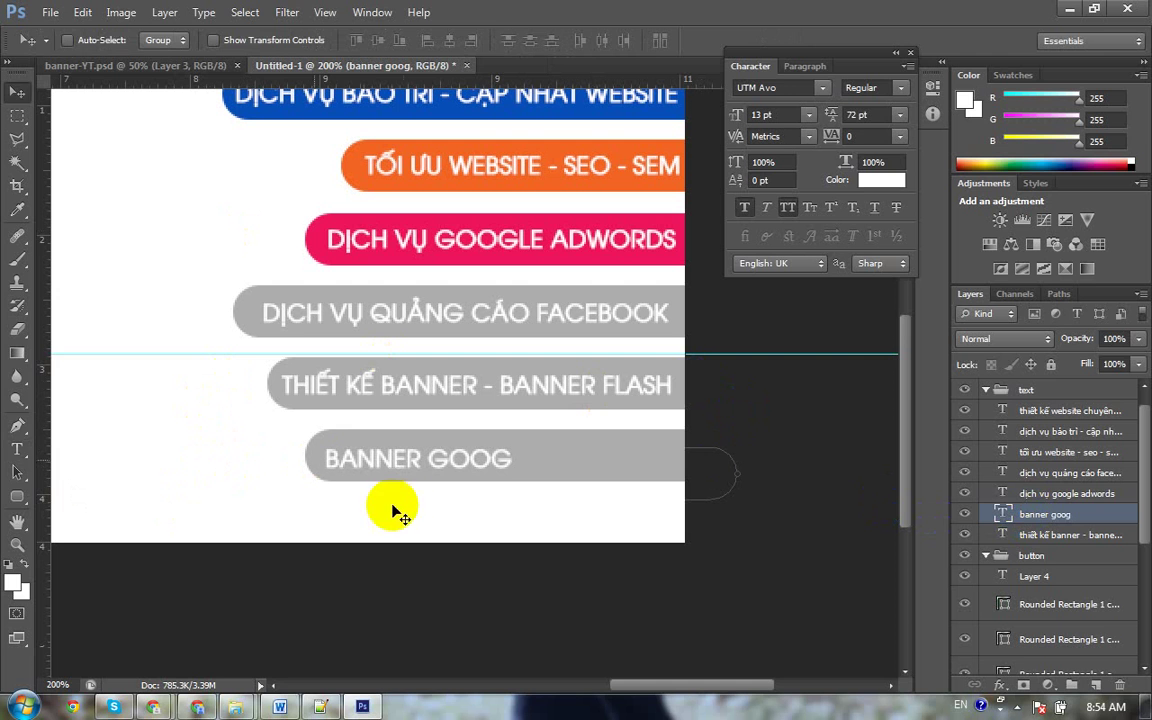
Complete the label as BANNER GOOGLE DISPLAY NETWORK and commit it.
{"action": "key", "text": "t"}
{"action": "left_click", "coordinate": [486, 464]}
{"action": "type", "text": "le display ne"}
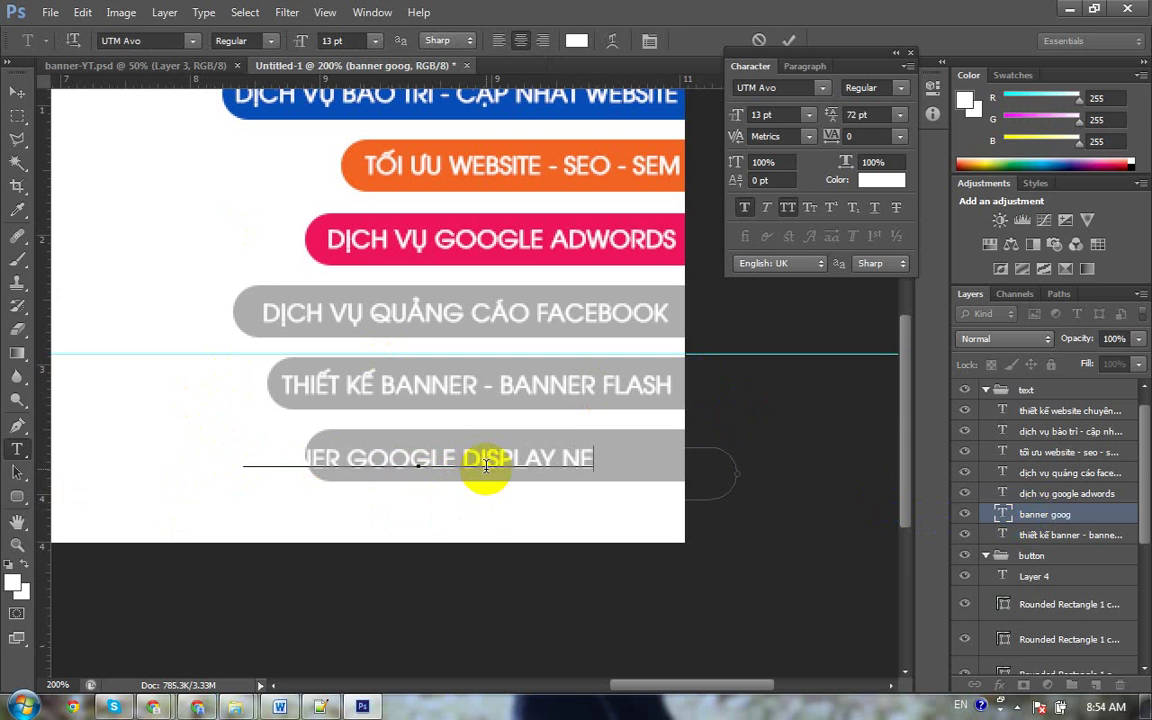
{"action": "type", "text": "twork"}
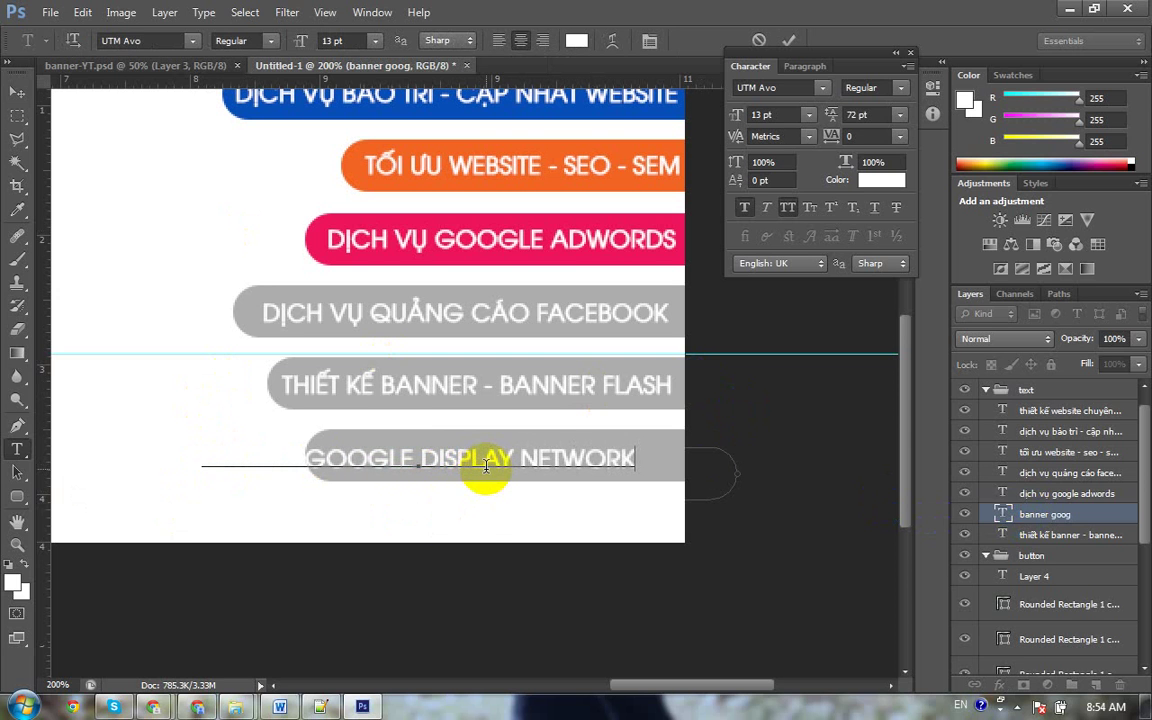
{"action": "left_click", "coordinate": [1005, 514]}
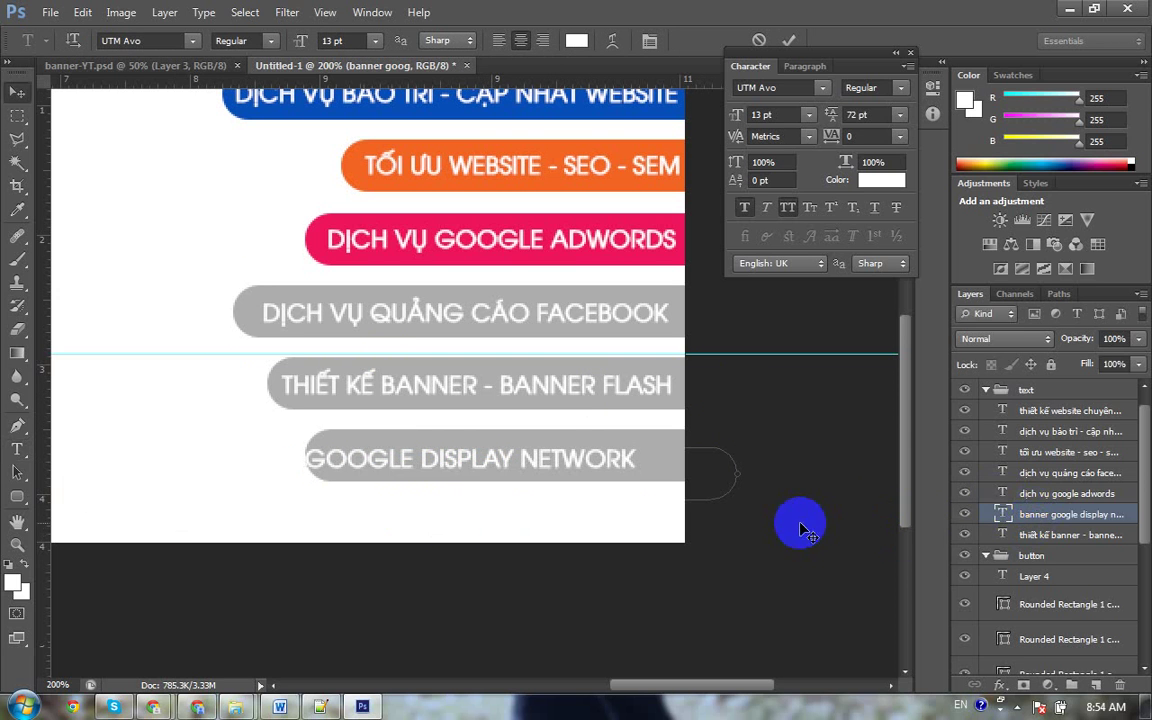
{"action": "key", "text": "v"}
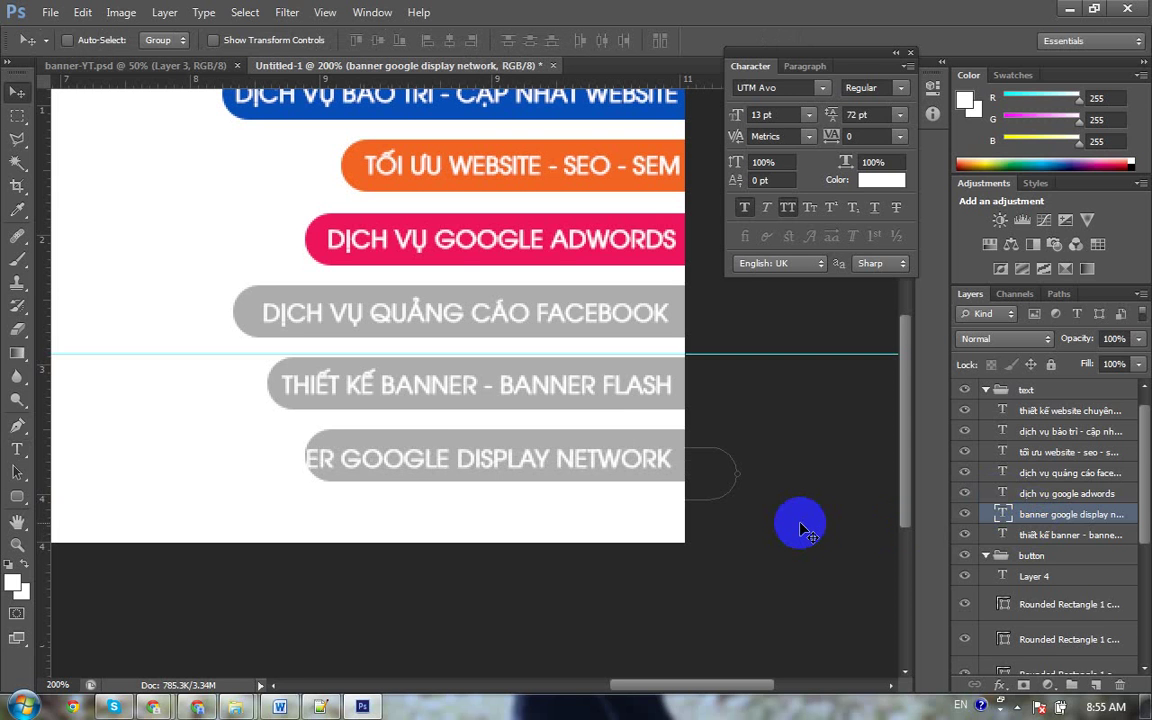
{"action": "scroll", "coordinate": [1000, 580], "scroll_direction": "down", "scroll_amount": 2}
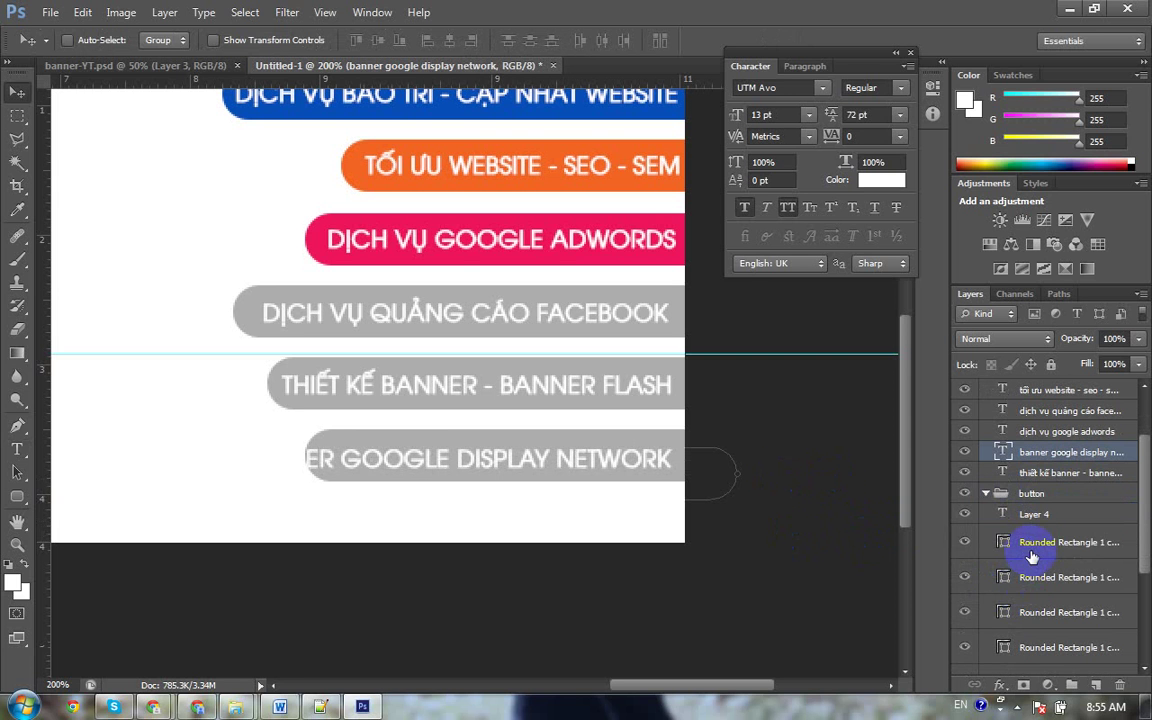
Move Layer 4 out of the button group in the Layers panel.
{"action": "left_click", "coordinate": [967, 543]}
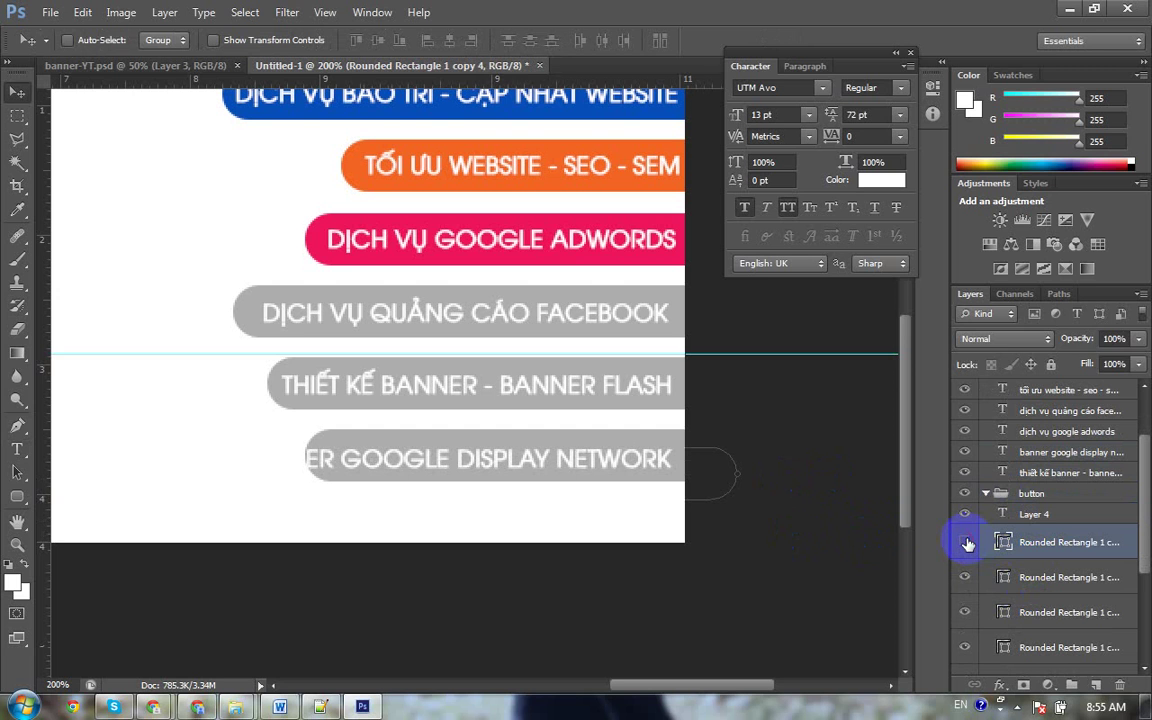
{"action": "left_click", "coordinate": [966, 515]}
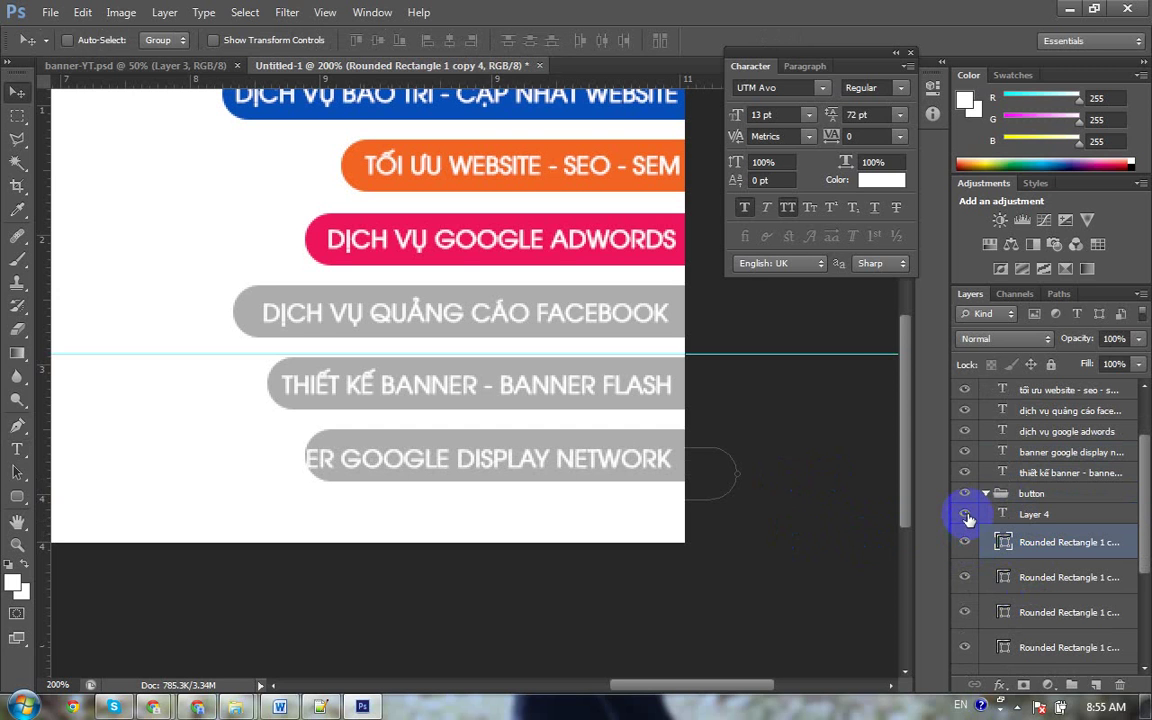
{"action": "left_click_drag", "start_coordinate": [1016, 513], "coordinate": [1030, 521]}
{"action": "left_click", "coordinate": [1030, 521]}
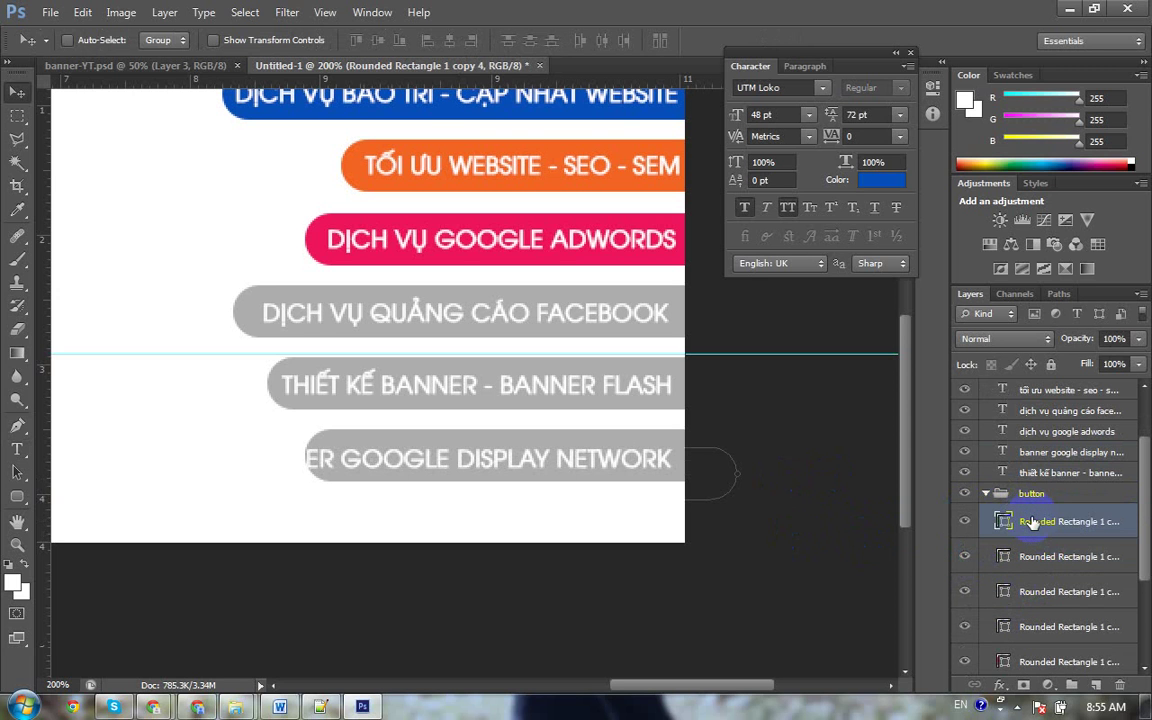
{"action": "scroll", "coordinate": [1005, 514], "scroll_direction": "down", "scroll_amount": 2}
{"action": "scroll", "coordinate": [1005, 516], "scroll_direction": "down", "scroll_amount": 2}
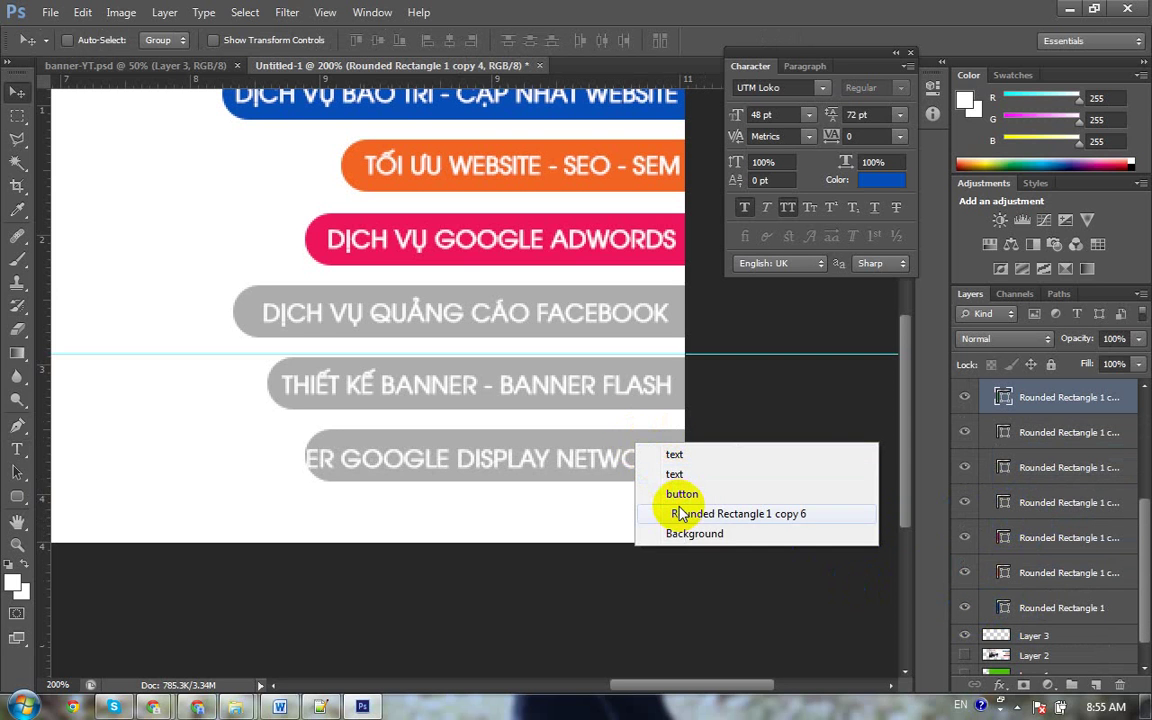
Shift the Rounded Rectangle 1 copy 6 bar left and slightly down under its label.
{"action": "left_click", "coordinate": [690, 581]}
{"action": "left_click", "coordinate": [964, 432]}
{"action": "left_click", "coordinate": [964, 432]}
{"action": "key", "text": "shift+Left"}
{"action": "key", "text": "shift+Left"}
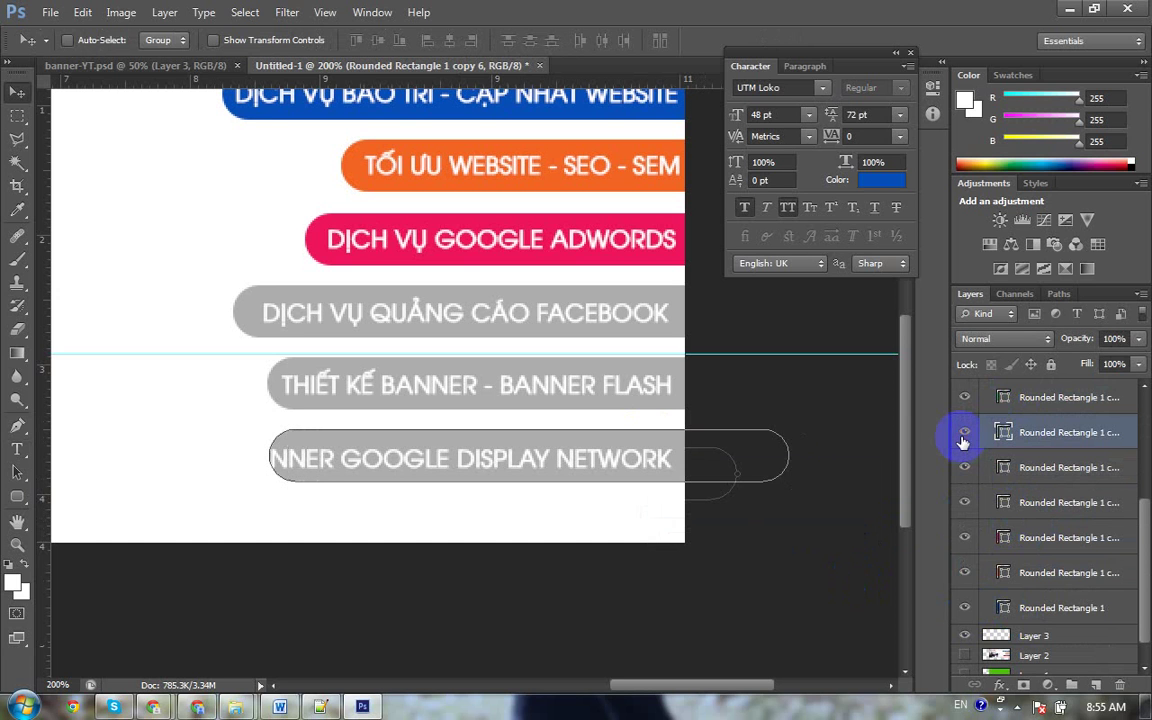
{"action": "key", "text": "shift+Left"}
{"action": "key", "text": "shift+Left"}
{"action": "key", "text": "shift+Left"}
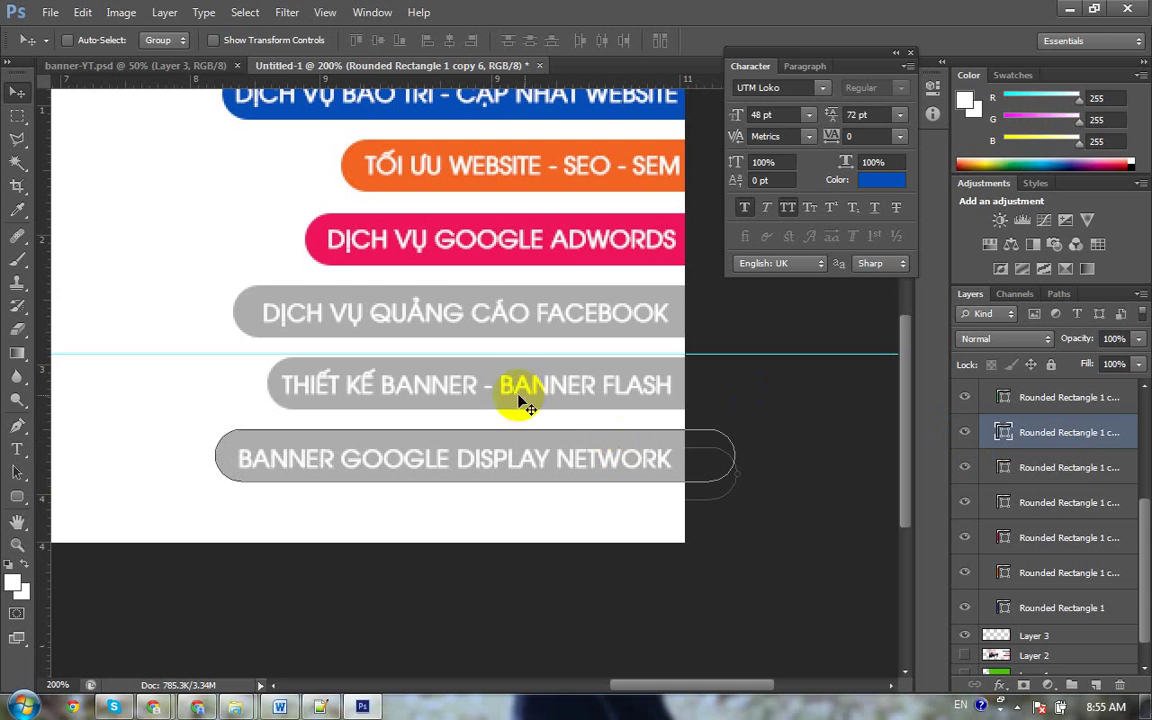
{"action": "key", "text": "Down"}
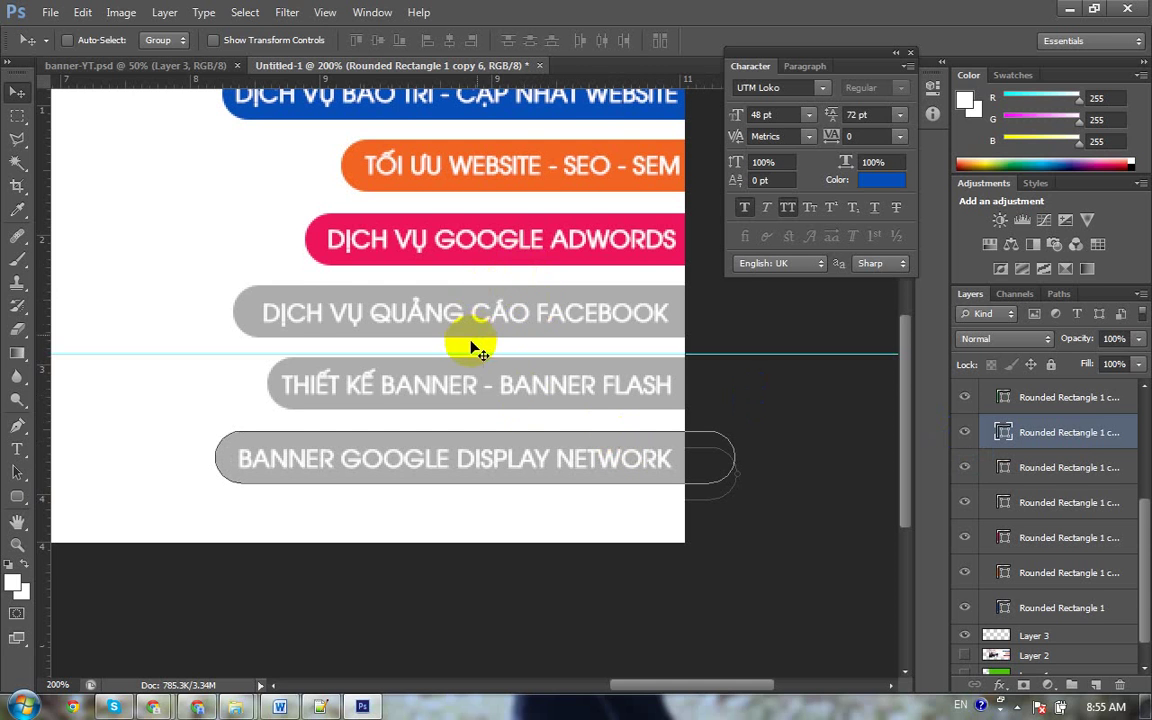
{"action": "scroll", "coordinate": [475, 334], "scroll_direction": "up", "scroll_amount": 3}
{"action": "scroll", "coordinate": [468, 358], "scroll_direction": "up", "scroll_amount": 2}
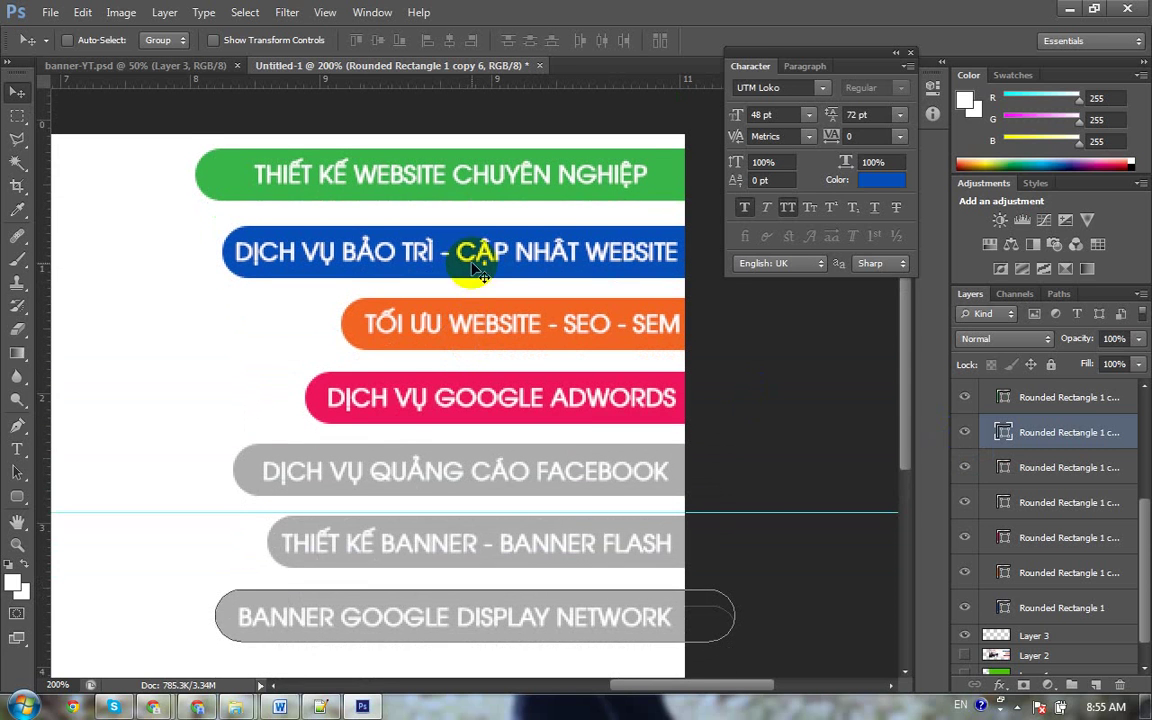
Select the Facebook button's shape layer and pick a bright, fully saturated yellow in the Color Picker.
{"action": "scroll", "coordinate": [350, 370], "scroll_direction": "down", "scroll_amount": 1}
{"action": "right_click", "coordinate": [250, 455]}
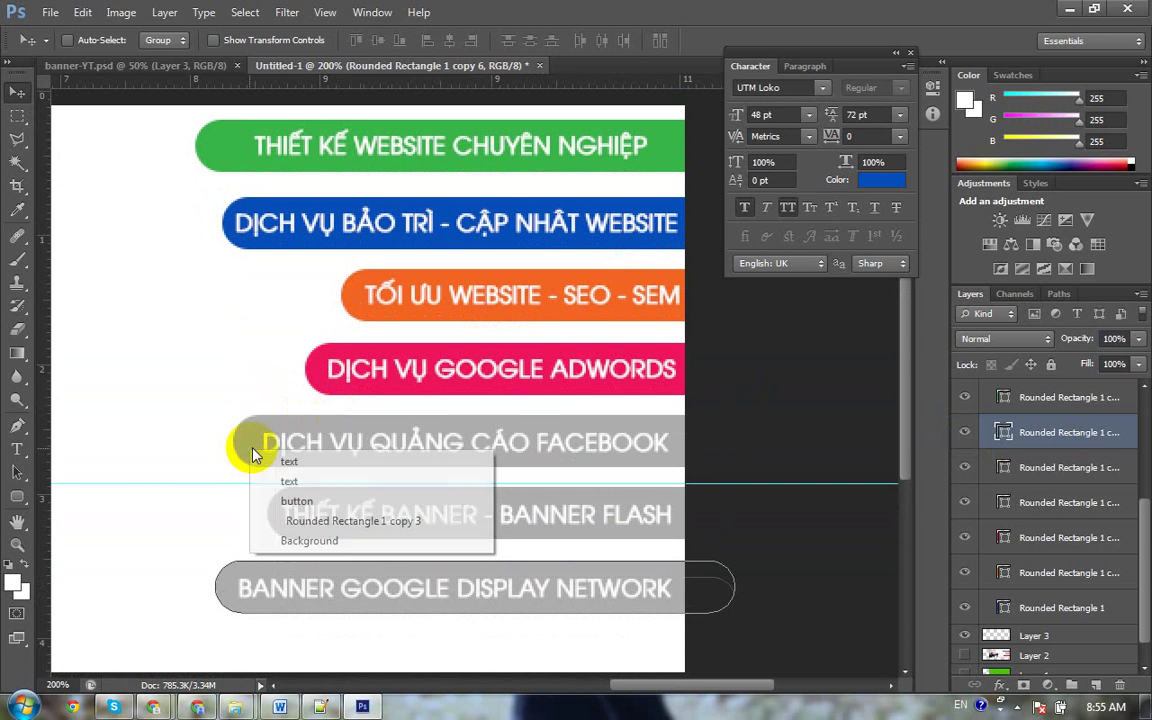
{"action": "left_click", "coordinate": [300, 519]}
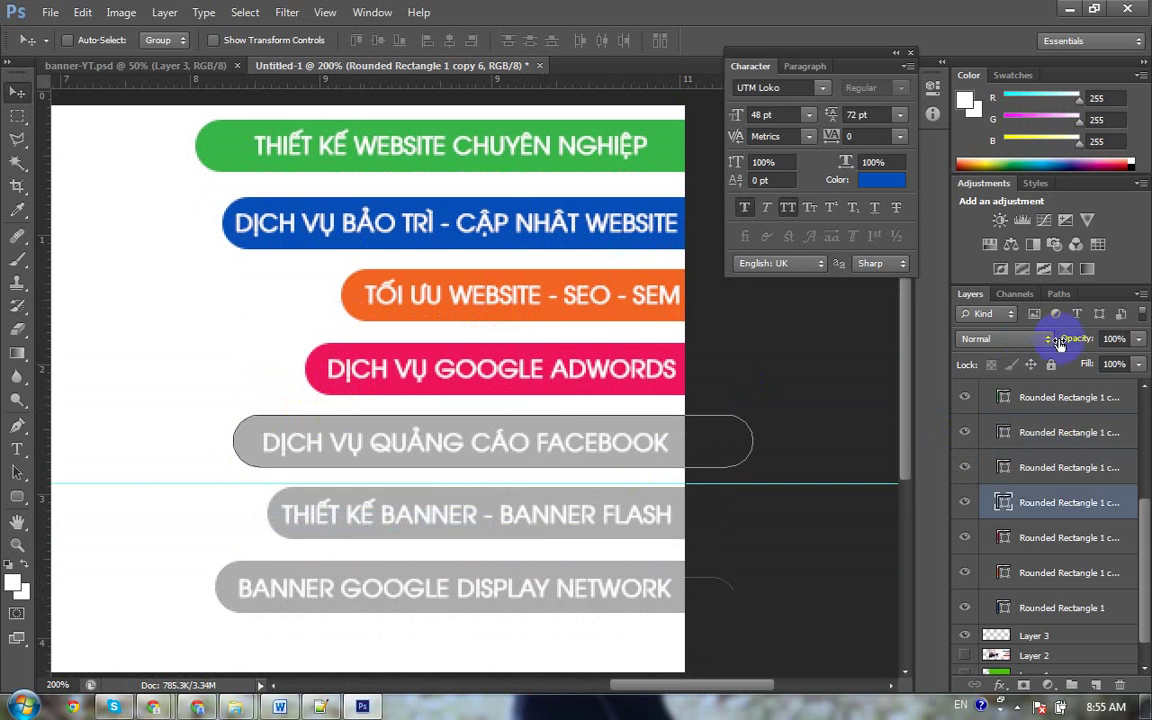
{"action": "left_click", "coordinate": [884, 182]}
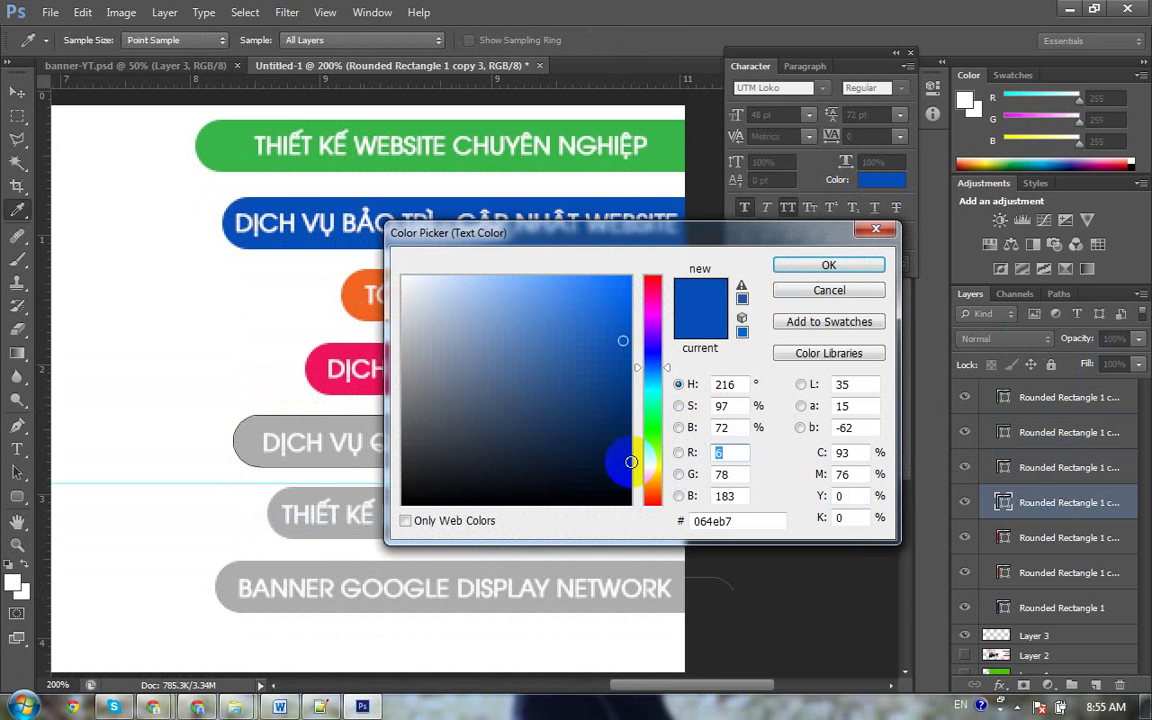
{"action": "left_click", "coordinate": [658, 471]}
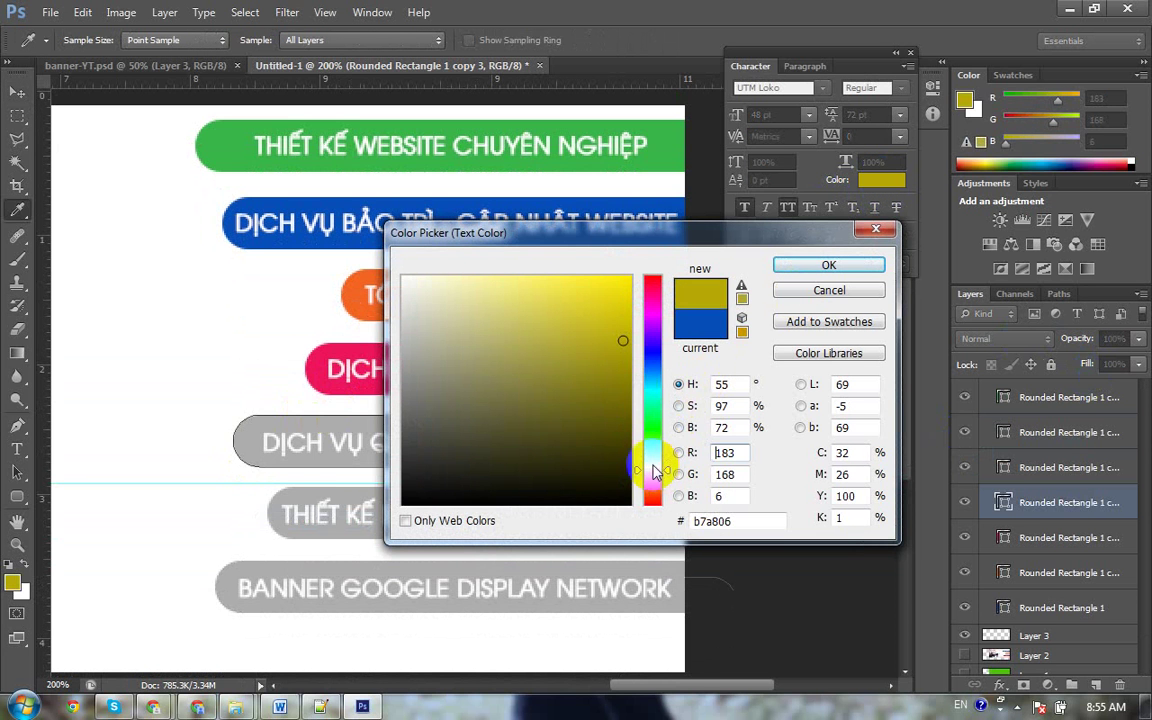
{"action": "left_click_drag", "start_coordinate": [622, 280], "coordinate": [628, 279]}
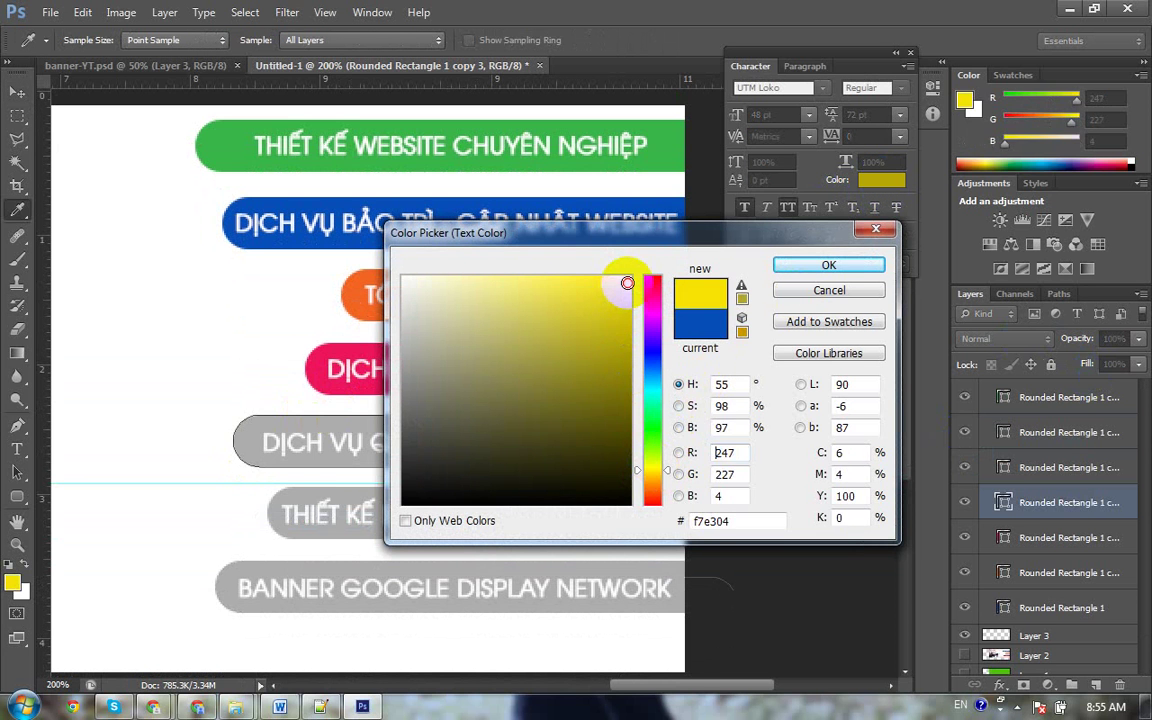
{"action": "left_click", "coordinate": [810, 268]}
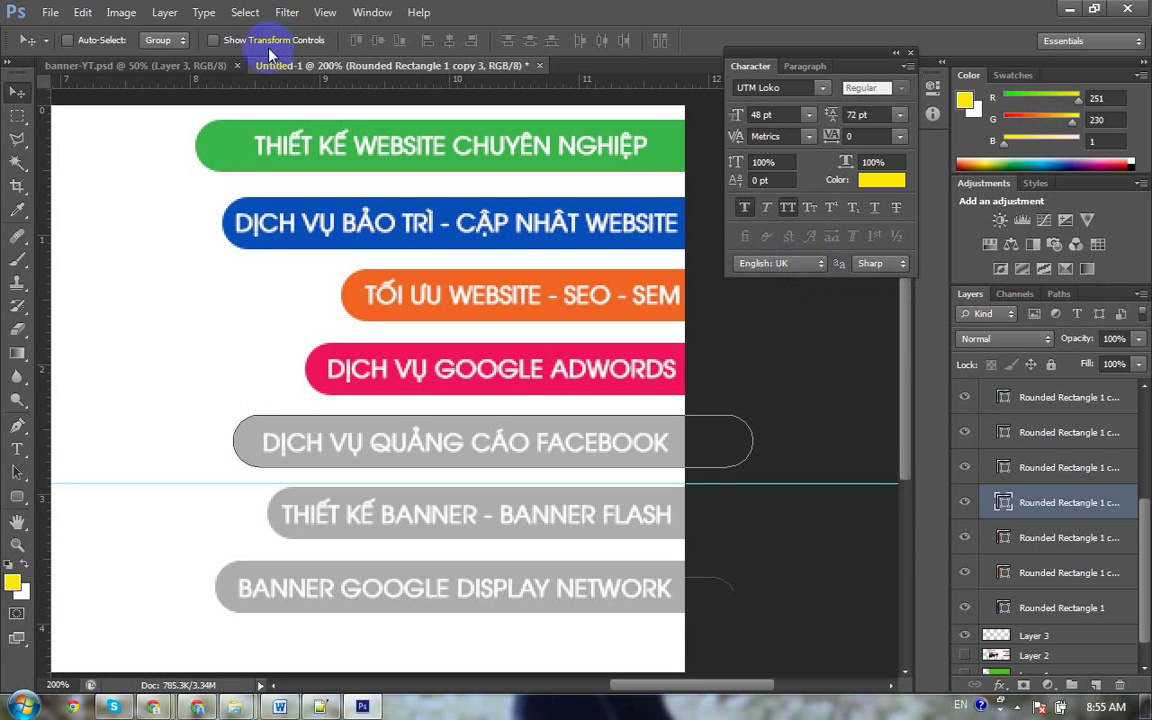
Fill the DỊCH VỤ QUẢNG CÁO FACEBOOK button with bright yellow using the Rounded Rectangle tool's Fill.
{"action": "key", "text": "u"}
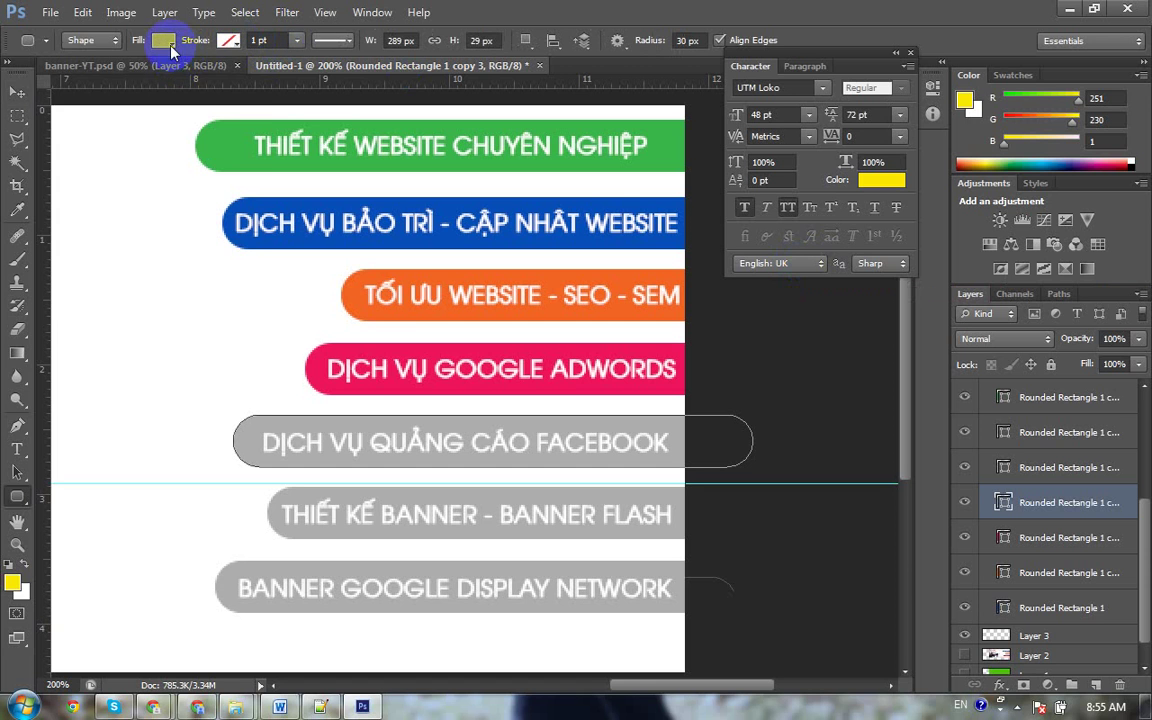
{"action": "left_click", "coordinate": [164, 44]}
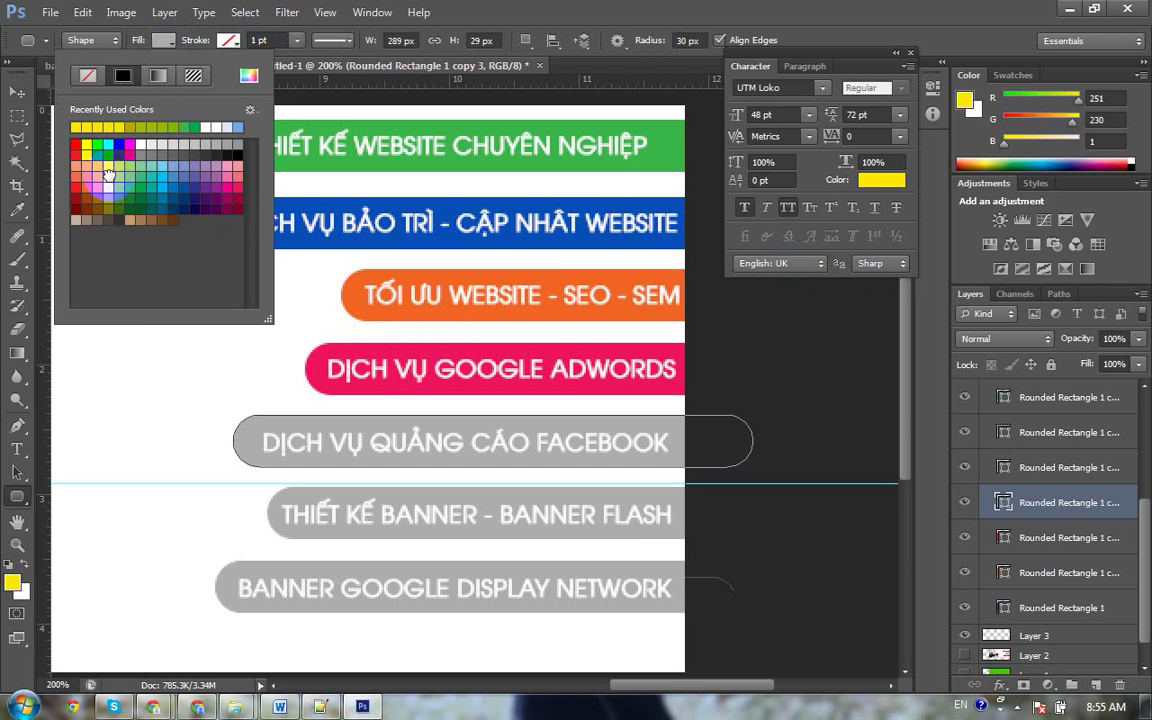
{"action": "left_click", "coordinate": [108, 175]}
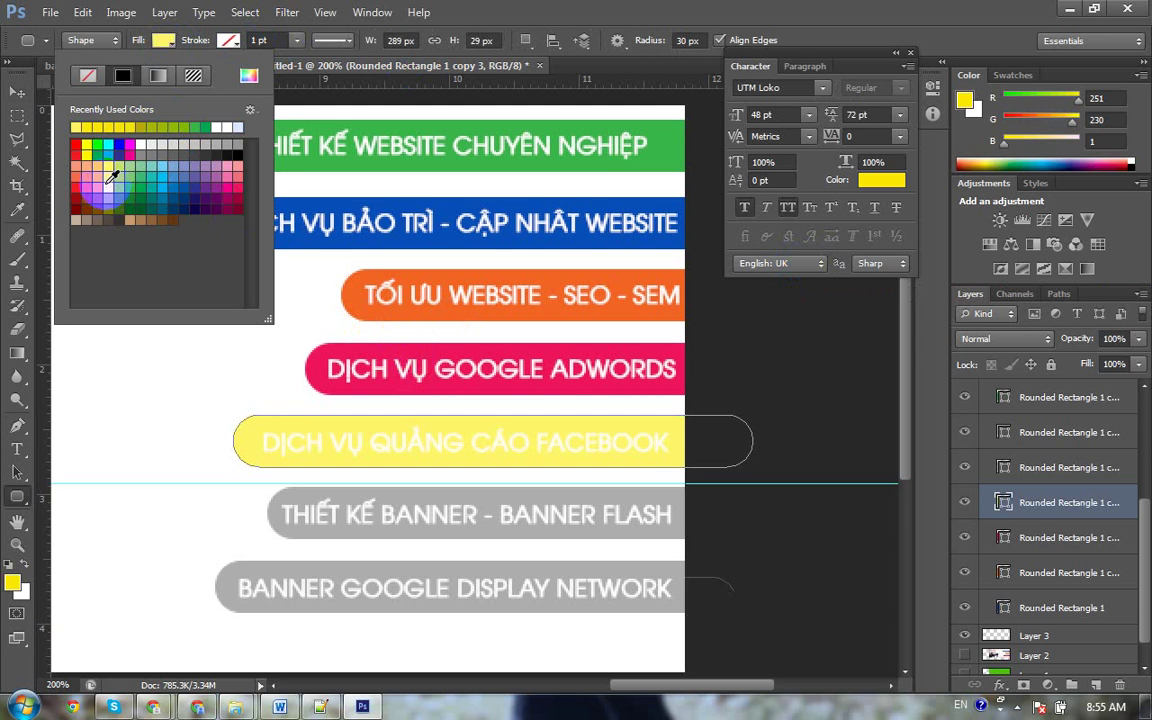
{"action": "left_click", "coordinate": [114, 125]}
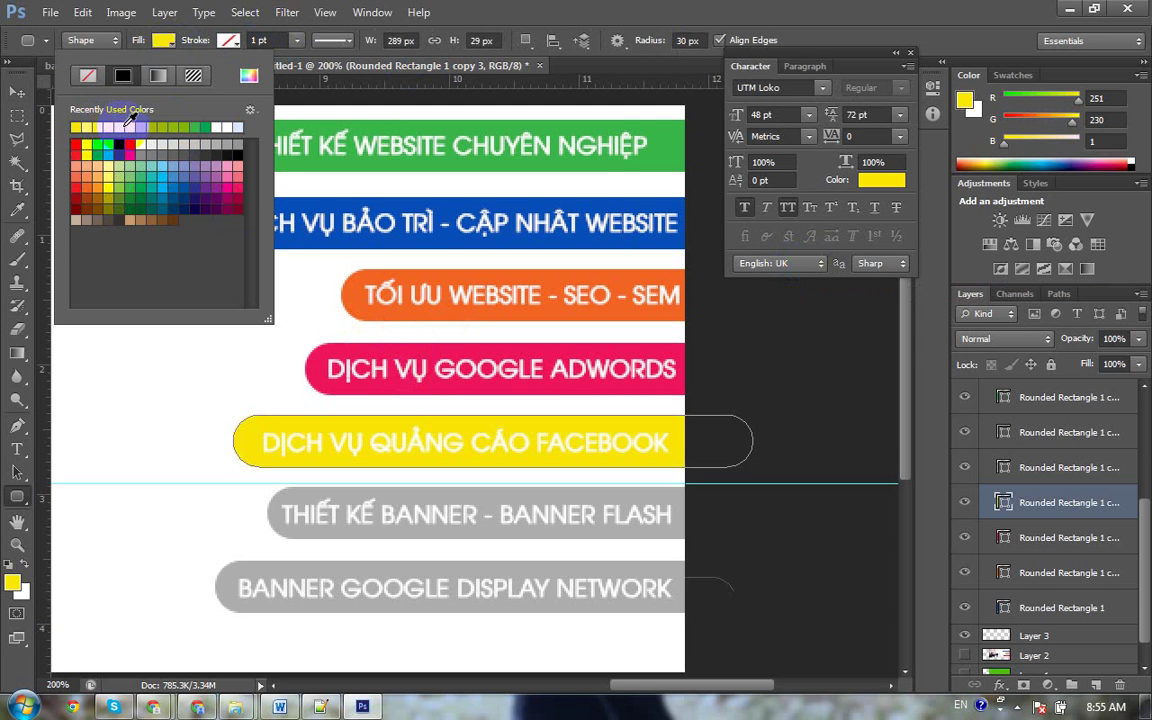
{"action": "left_click", "coordinate": [1046, 504]}
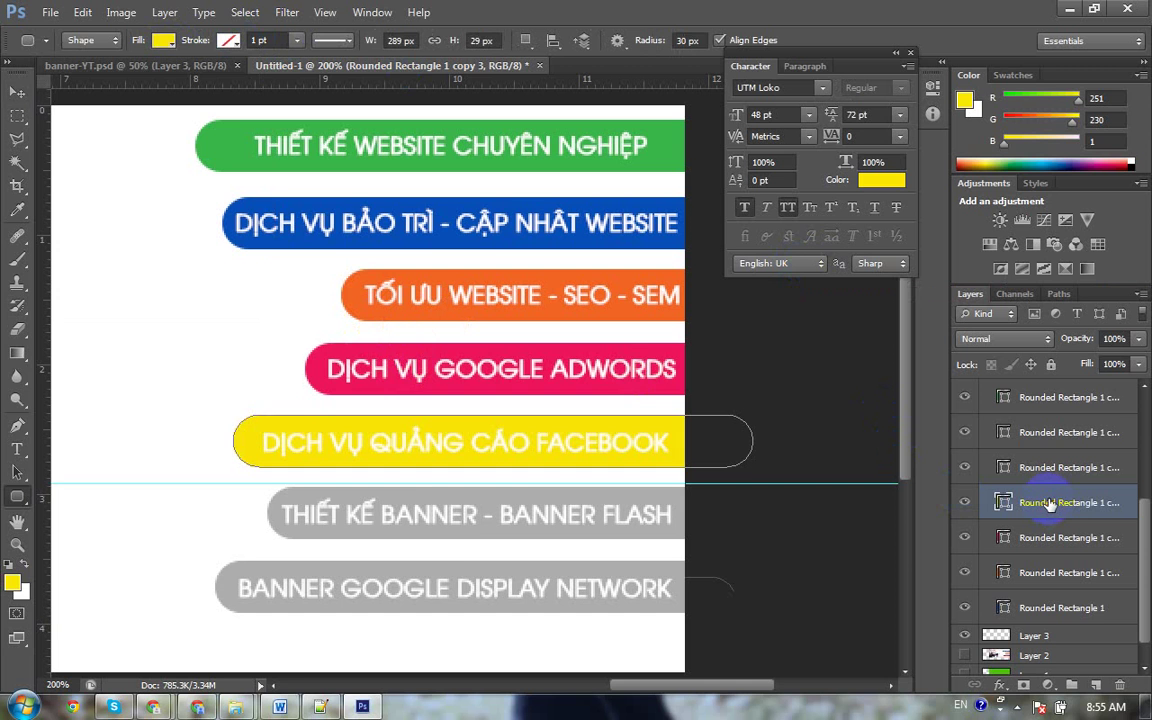
Give the THIẾT KẾ BANNER - BANNER FLASH button a green fill.
{"action": "key", "text": "v"}
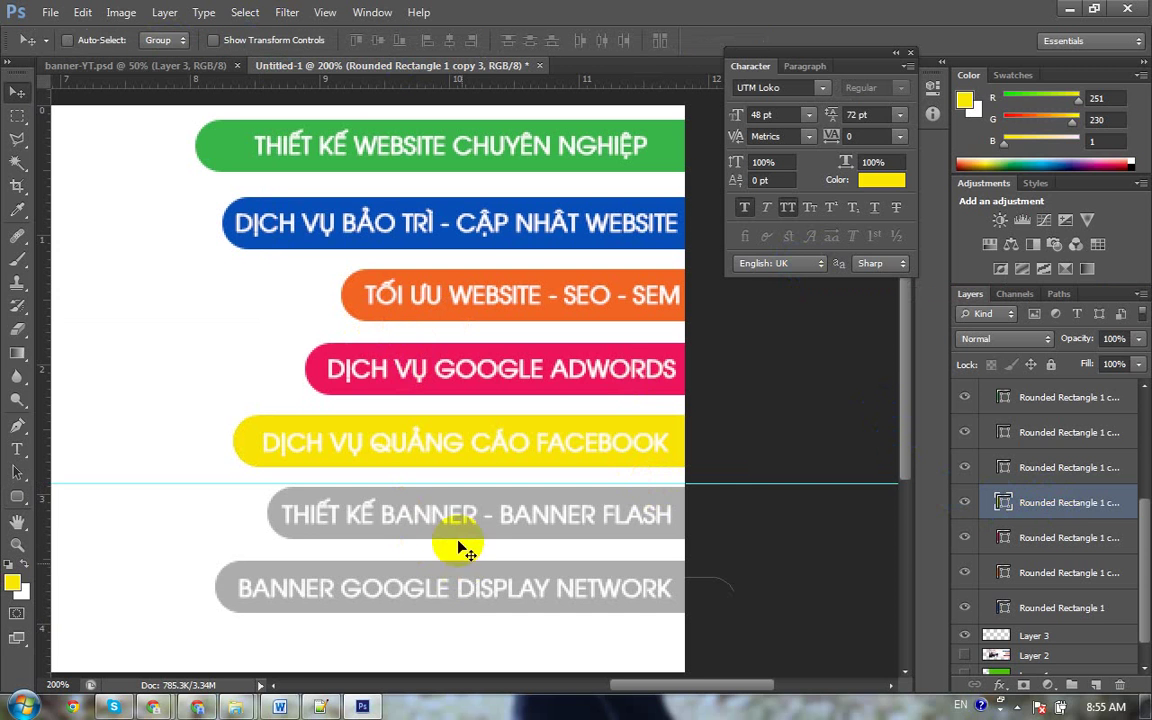
{"action": "right_click", "coordinate": [475, 540]}
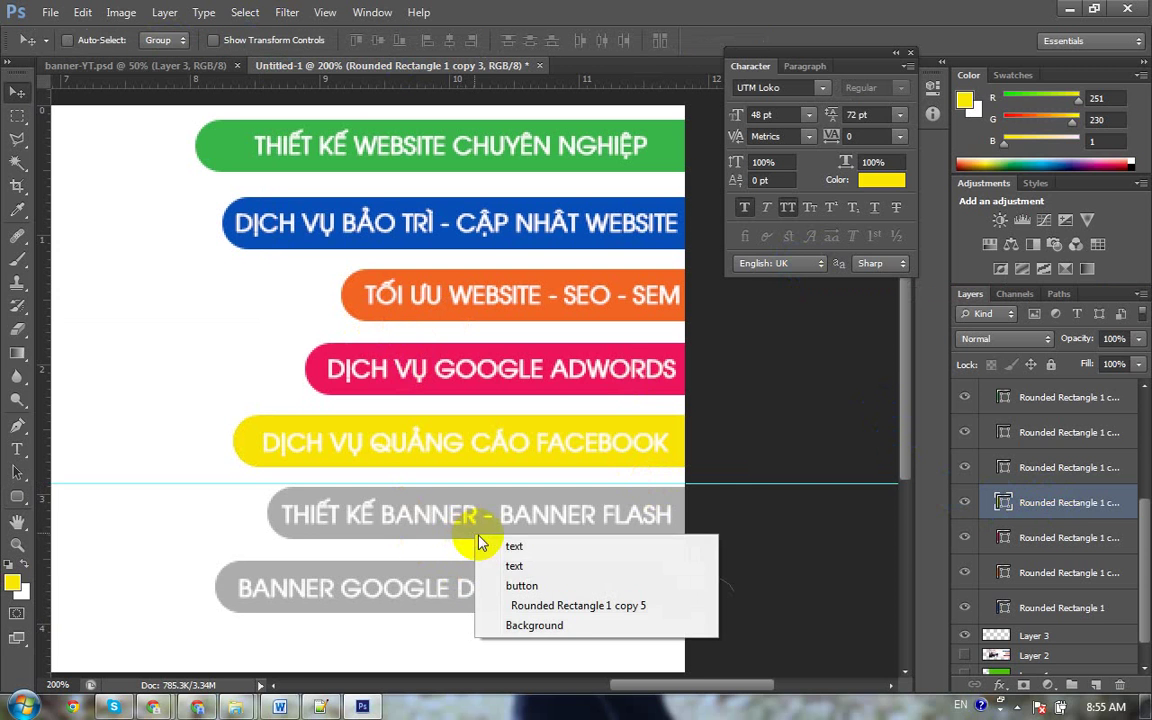
{"action": "left_click", "coordinate": [518, 605]}
{"action": "key", "text": "u"}
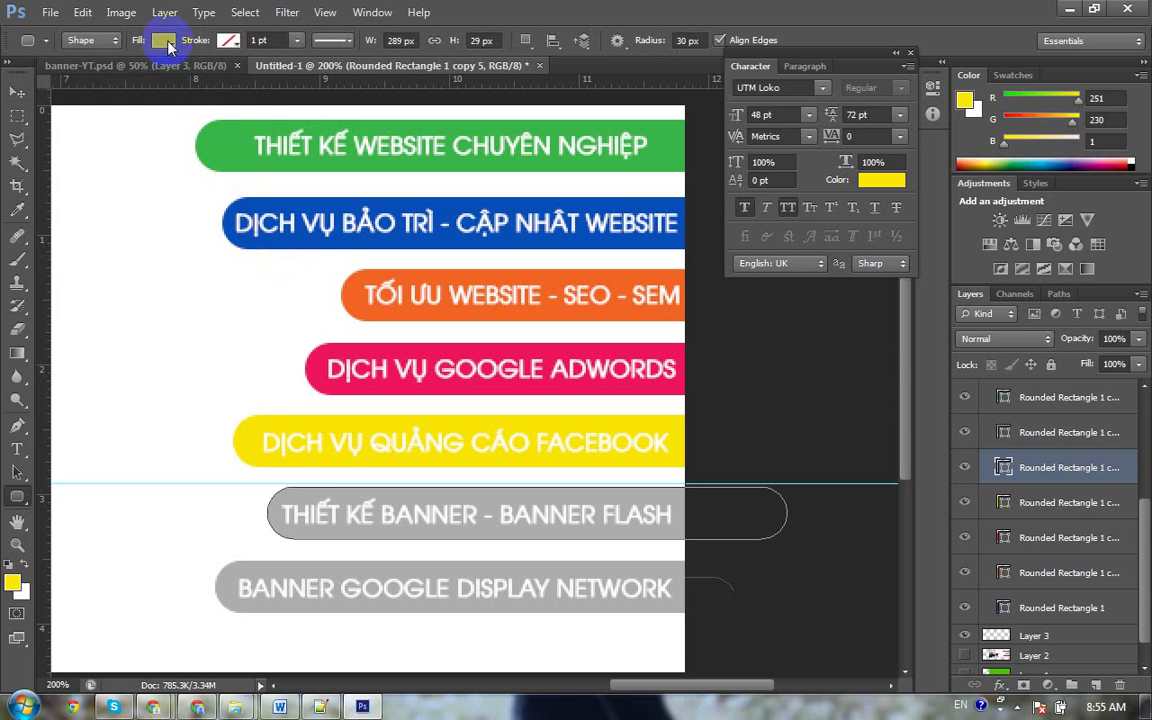
{"action": "left_click", "coordinate": [163, 40]}
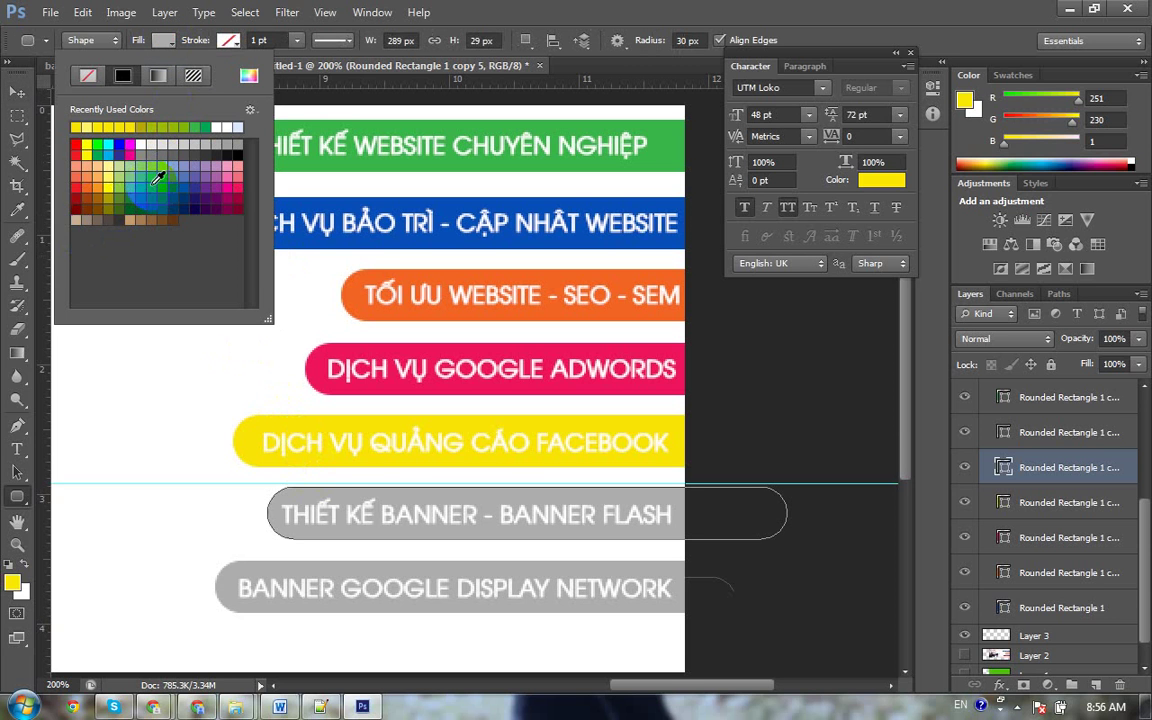
{"action": "left_click", "coordinate": [128, 187]}
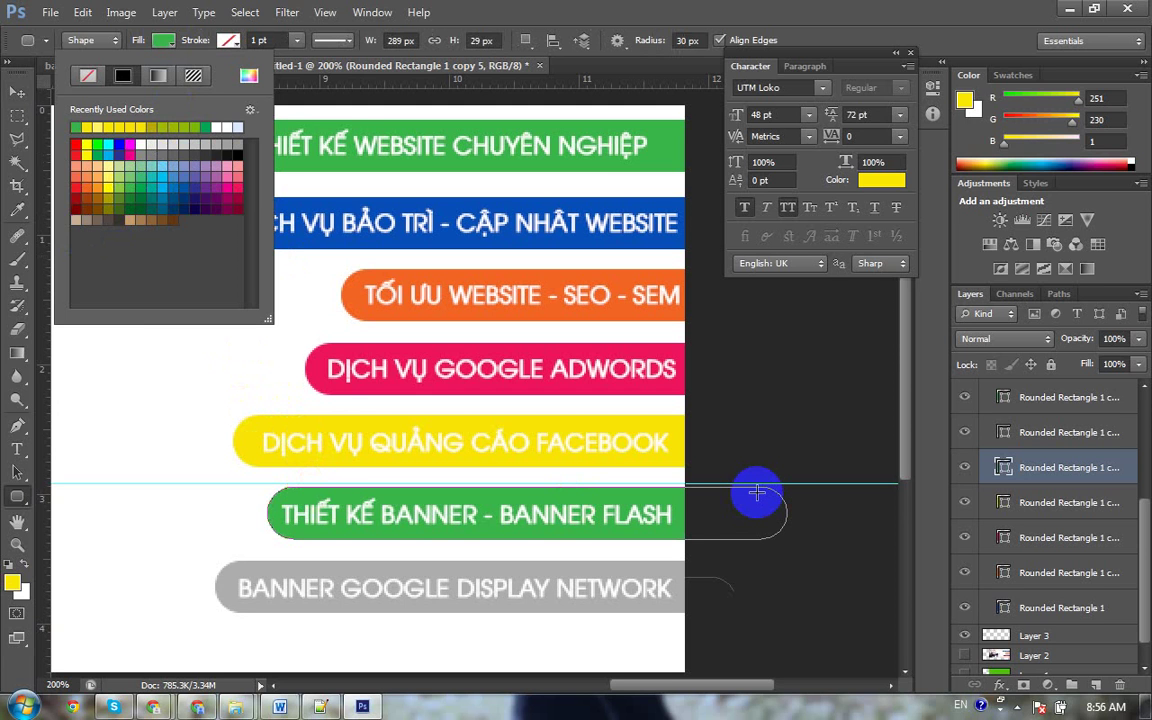
{"action": "key", "text": "Escape"}
Give the BANNER GOOGLE DISPLAY NETWORK button a bright blue fill and clear its path outline.
{"action": "key", "text": "v"}
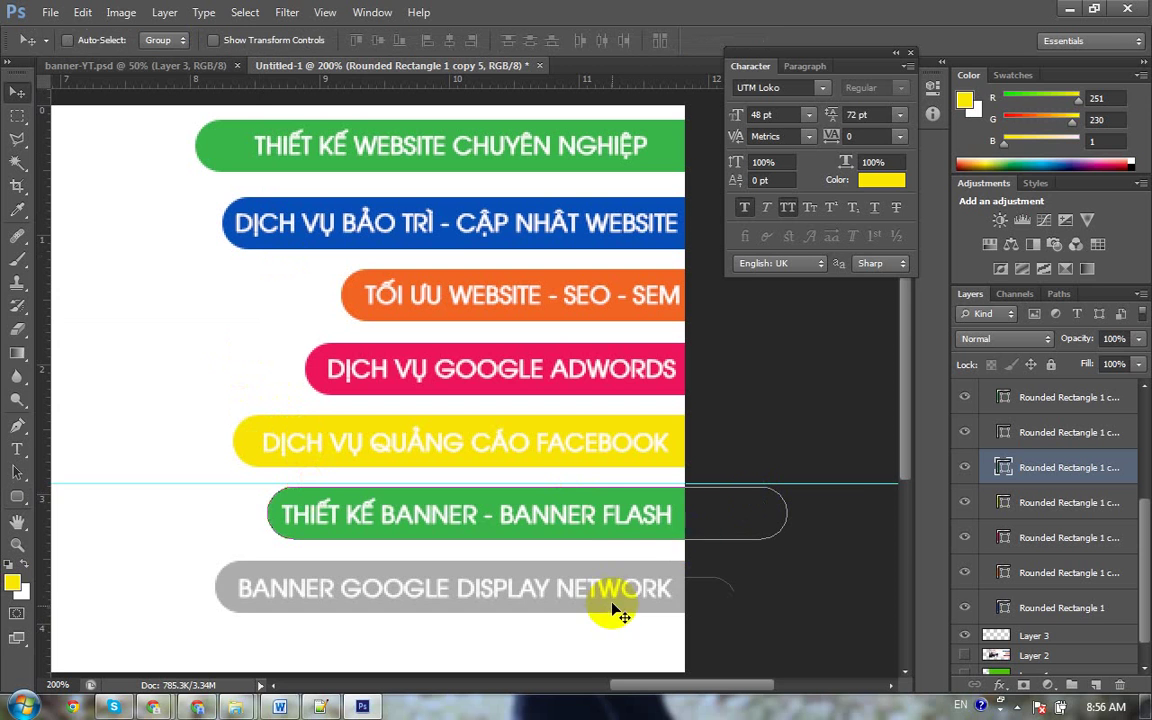
{"action": "right_click", "coordinate": [612, 600]}
{"action": "left_click", "coordinate": [650, 570]}
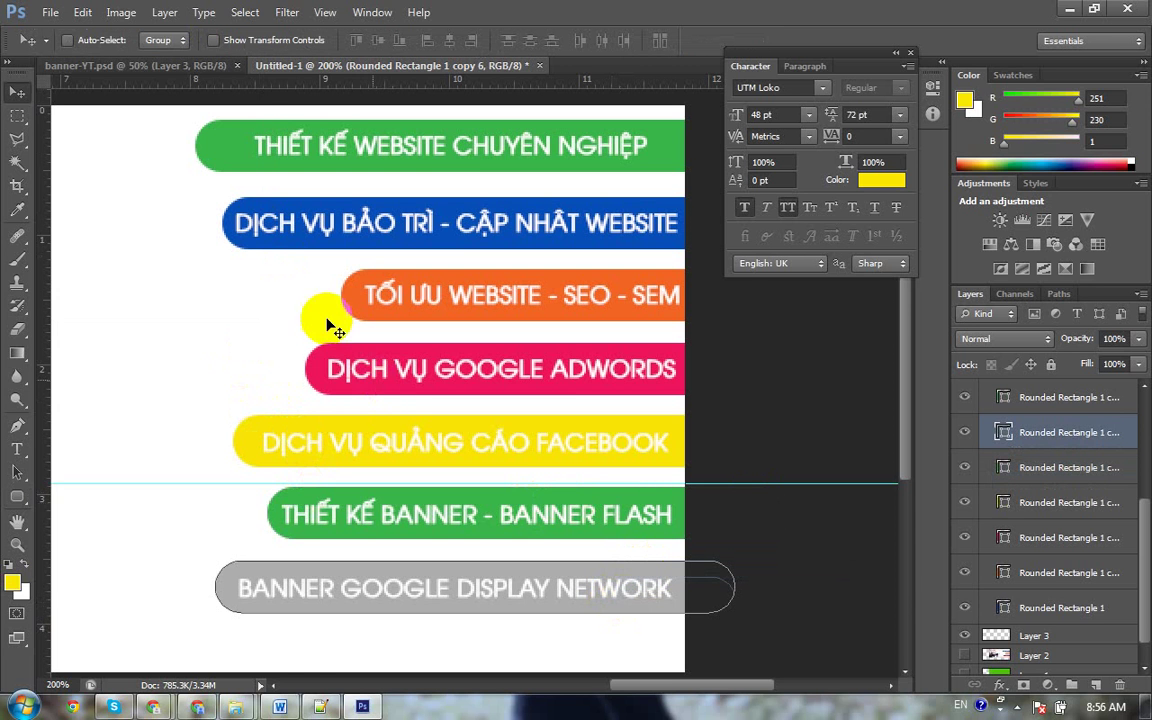
{"action": "key", "text": "u"}
{"action": "left_click", "coordinate": [163, 40]}
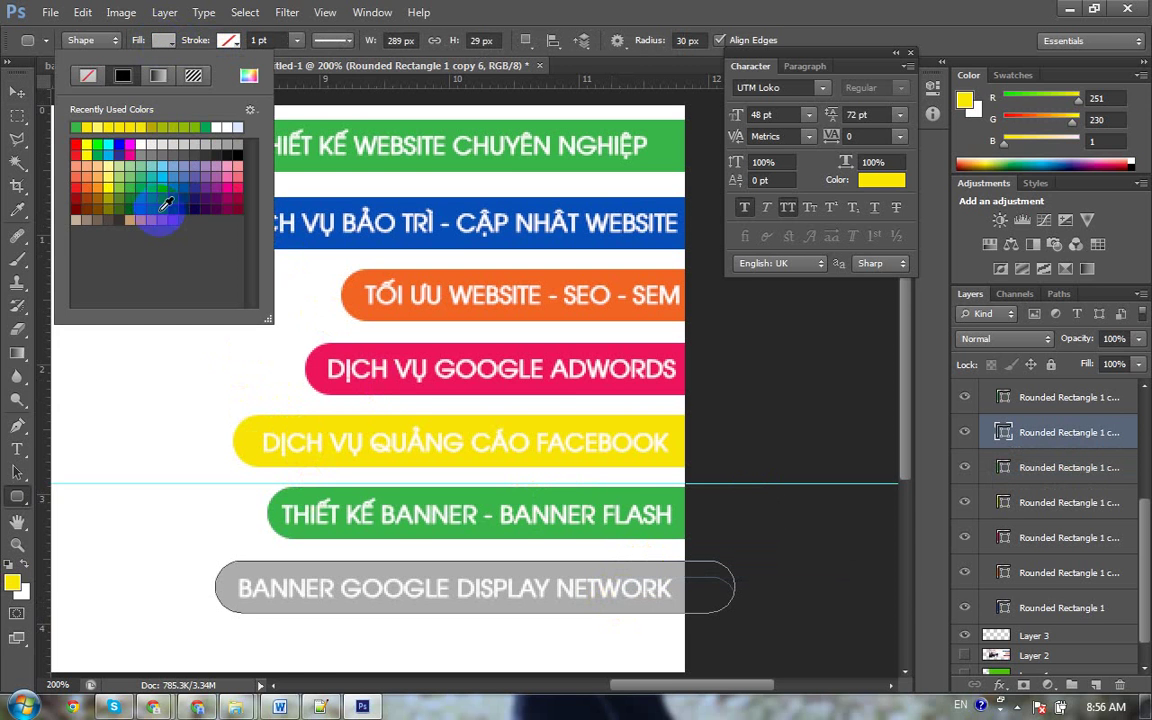
{"action": "left_click", "coordinate": [163, 188]}
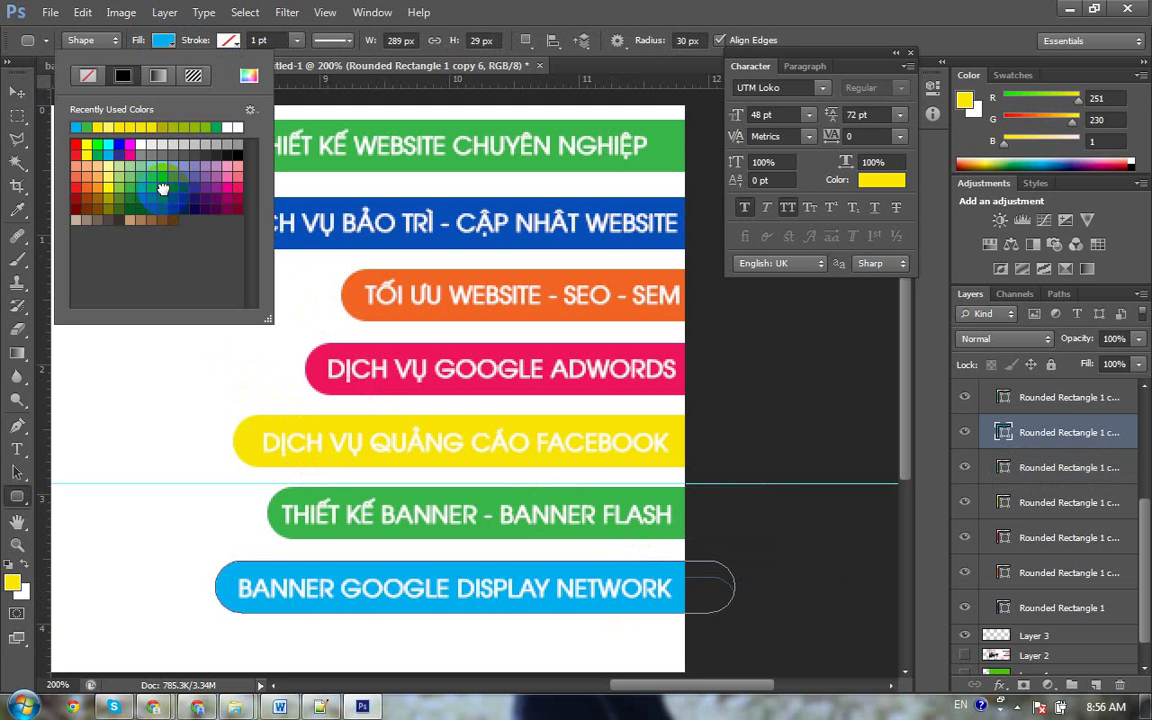
{"action": "left_click", "coordinate": [1032, 438]}
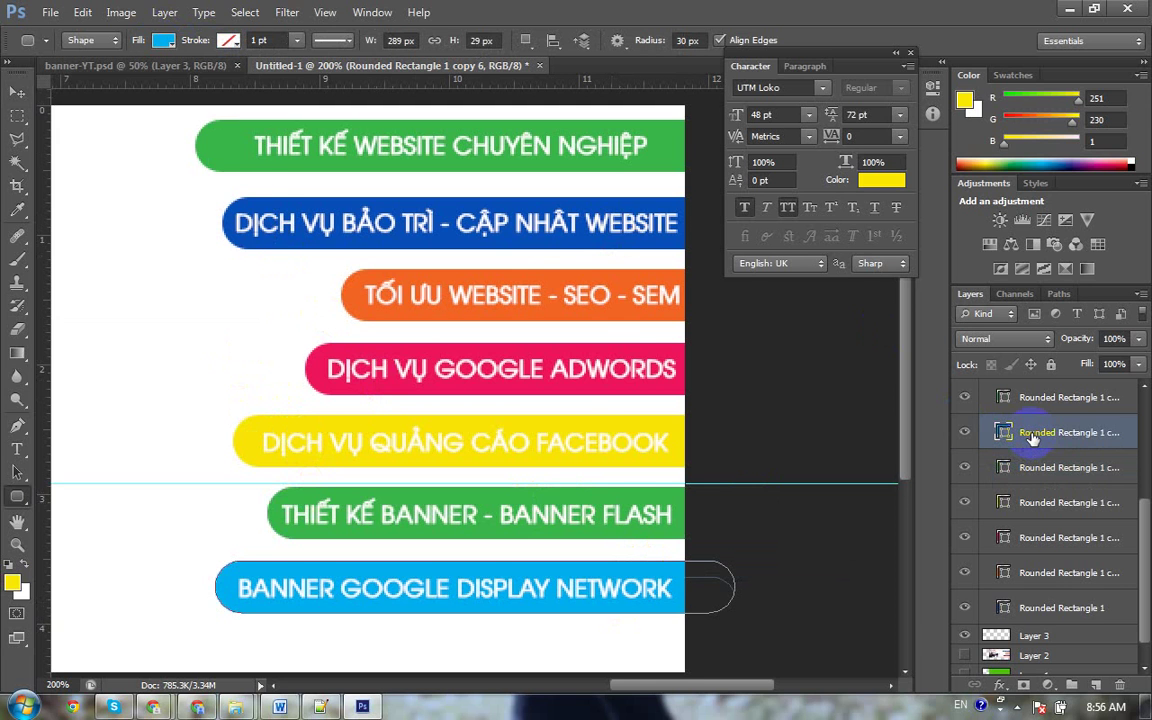
{"action": "key", "text": "ctrl+minus"}
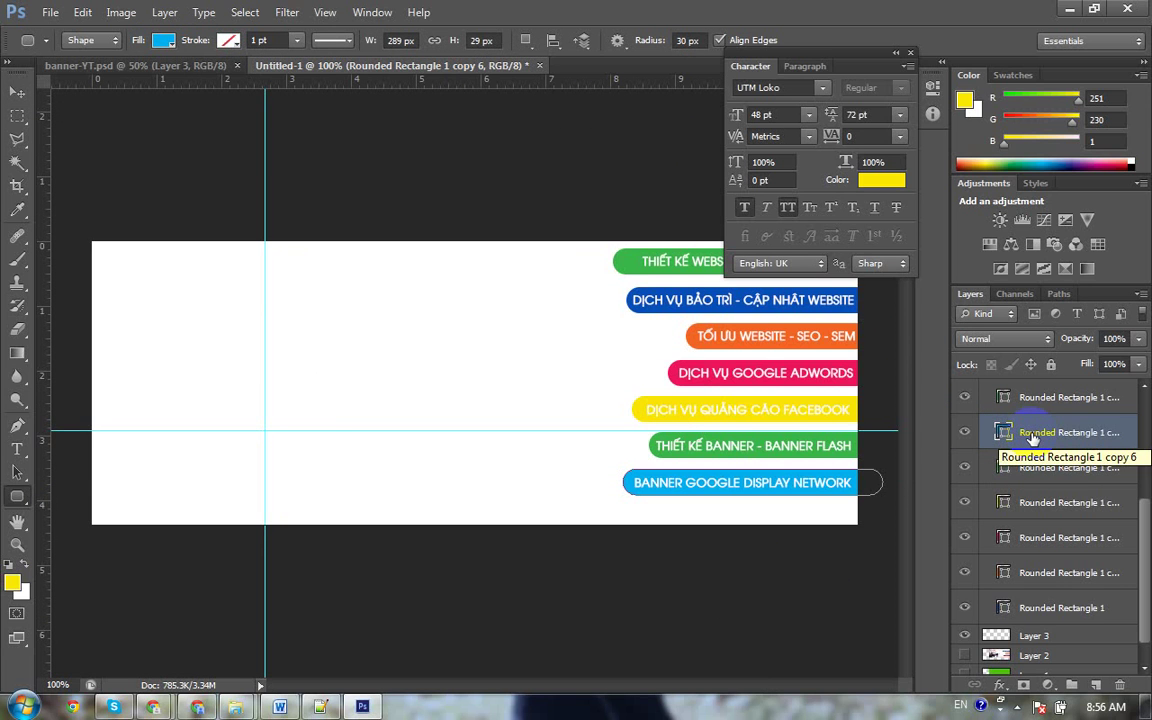
{"action": "left_click", "coordinate": [1032, 438]}
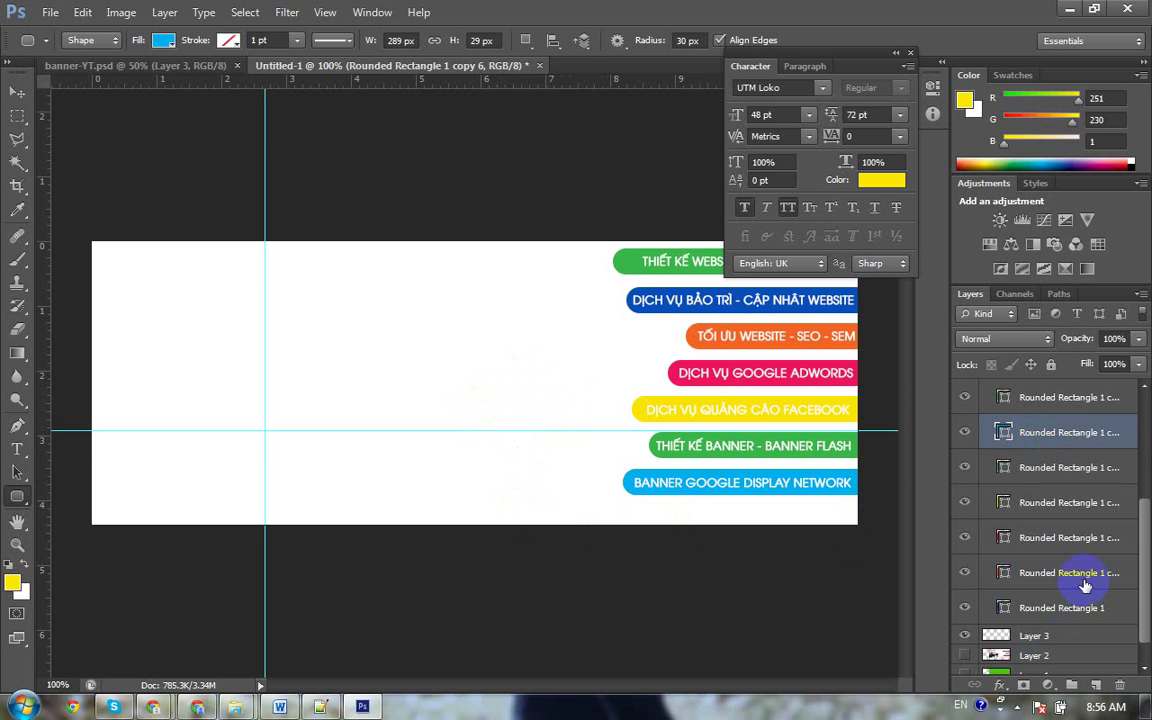
{"action": "scroll", "coordinate": [1075, 598], "scroll_direction": "down", "scroll_amount": 1}
Add a new layer above Layer 1 and set the foreground colour to grey 777777.
{"action": "left_click", "coordinate": [1040, 647]}
{"action": "left_click", "coordinate": [1096, 685]}
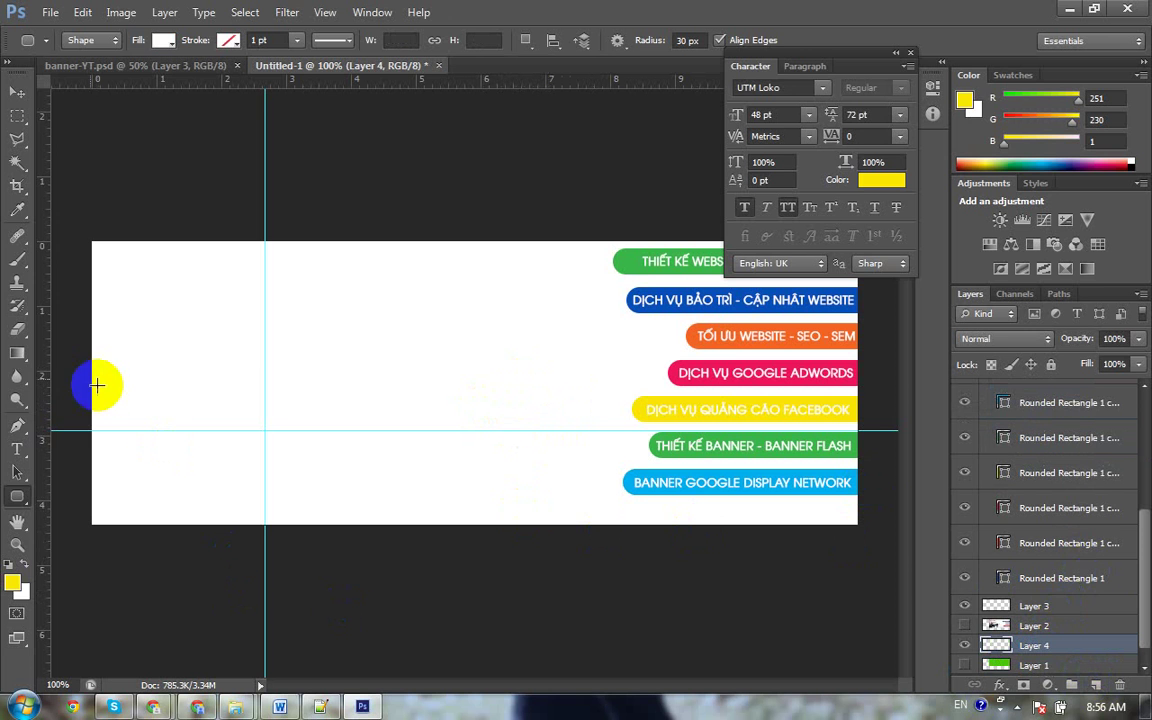
{"action": "key", "text": "g"}
{"action": "left_click", "coordinate": [12, 582]}
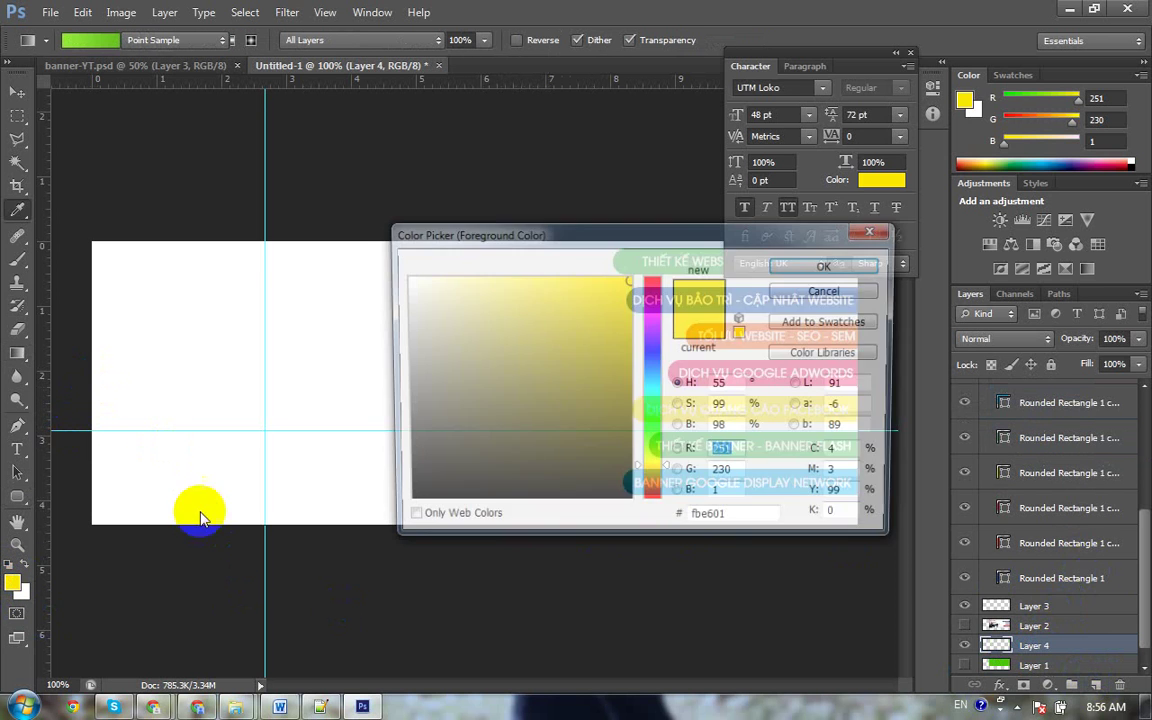
{"action": "left_click", "coordinate": [402, 398]}
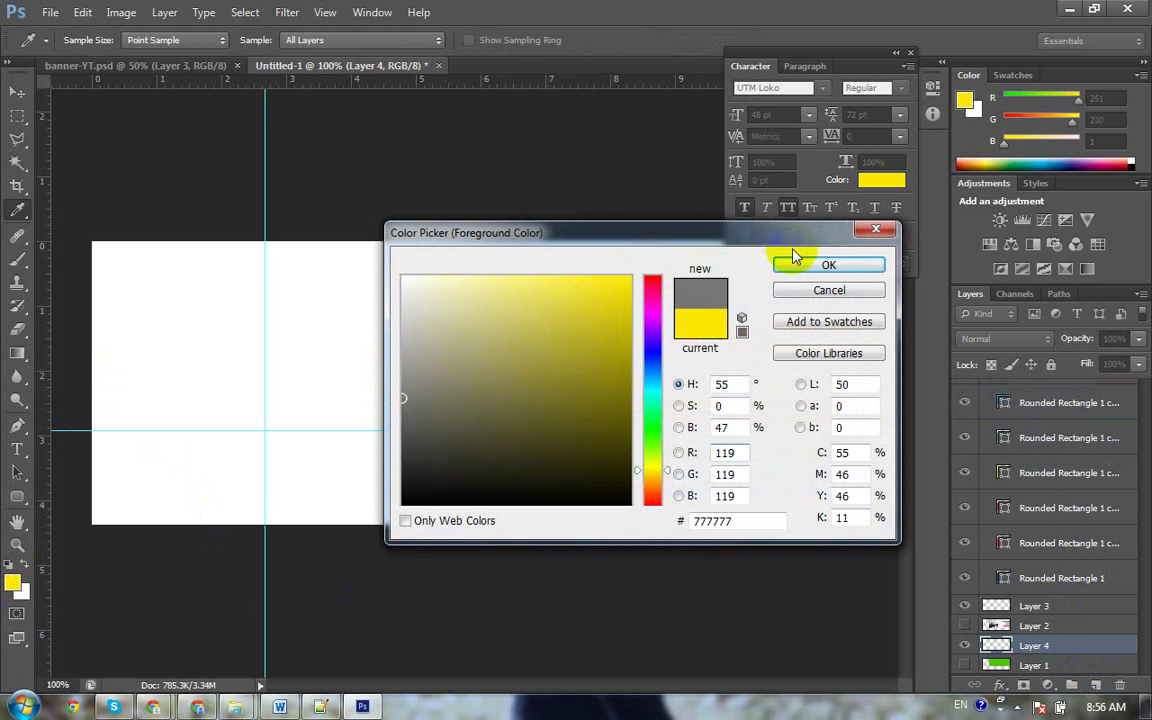
{"action": "key", "text": "Return"}
Draw a grey Foreground to Transparent fade down from the banner's top edge, then add another empty layer.
{"action": "left_click", "coordinate": [128, 40]}
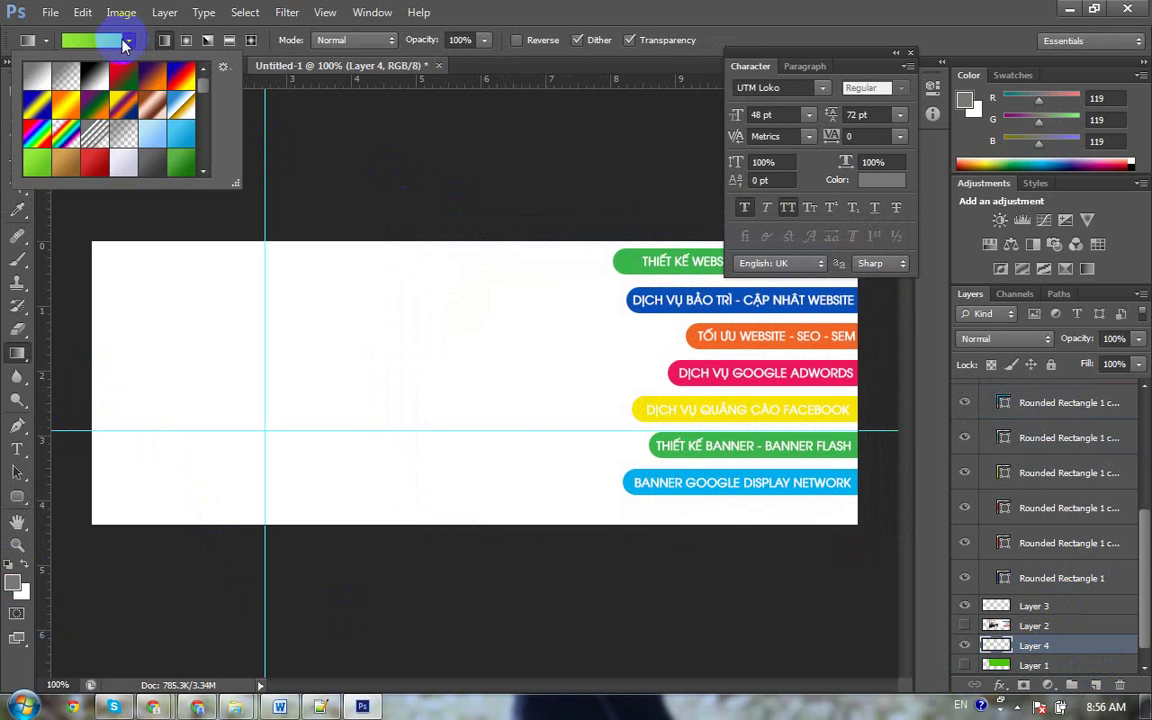
{"action": "left_click", "coordinate": [65, 75]}
{"action": "left_click", "coordinate": [400, 280]}
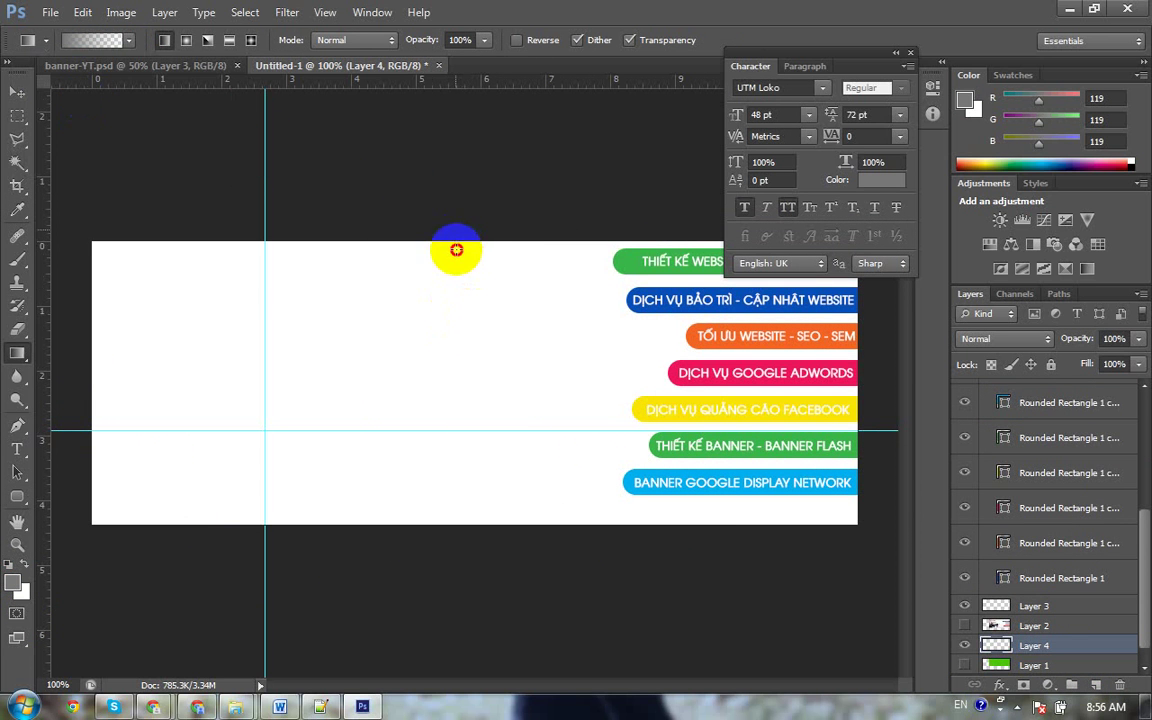
{"action": "left_click_drag", "start_coordinate": [418, 245], "coordinate": [450, 320]}
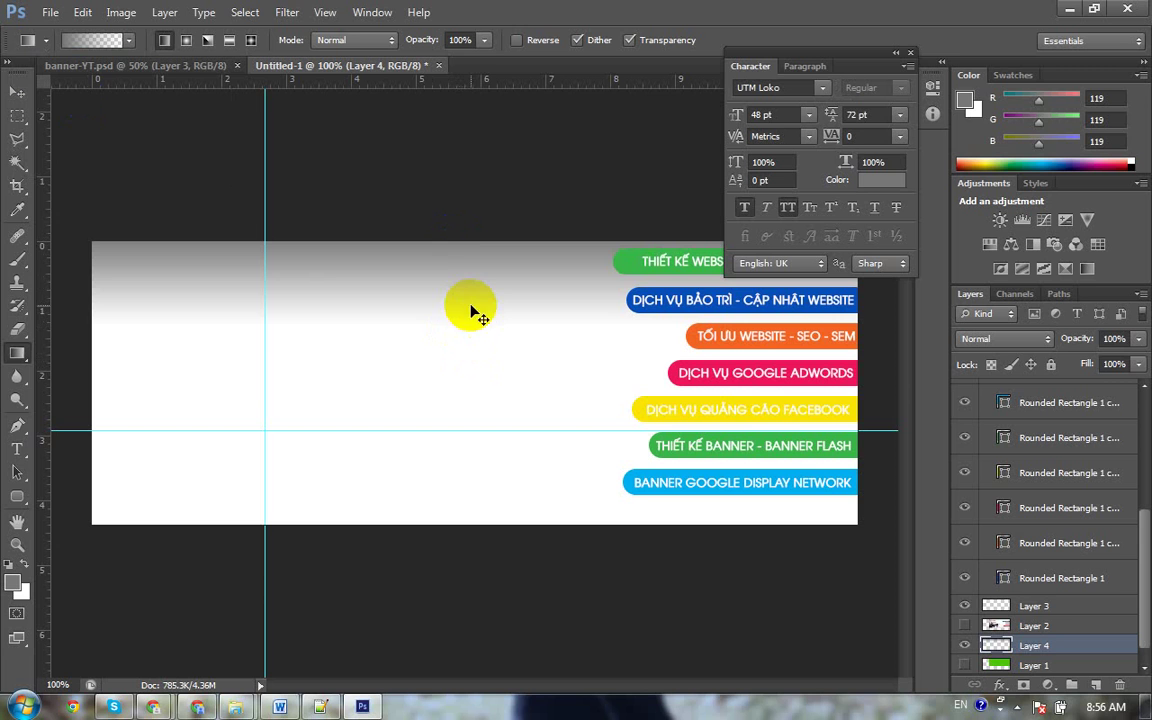
{"action": "key", "text": "ctrl+z"}
{"action": "left_click_drag", "start_coordinate": [488, 193], "coordinate": [498, 287]}
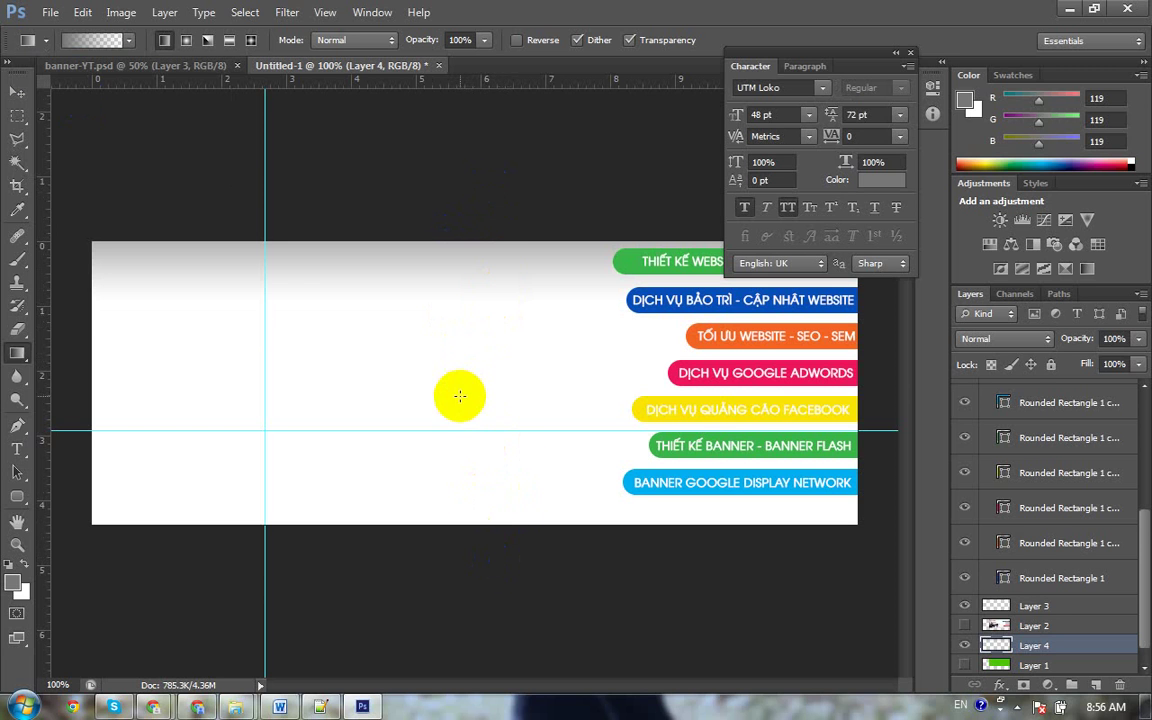
{"action": "left_click_drag", "start_coordinate": [459, 396], "coordinate": [457, 401]}
{"action": "key", "text": "ctrl+z"}
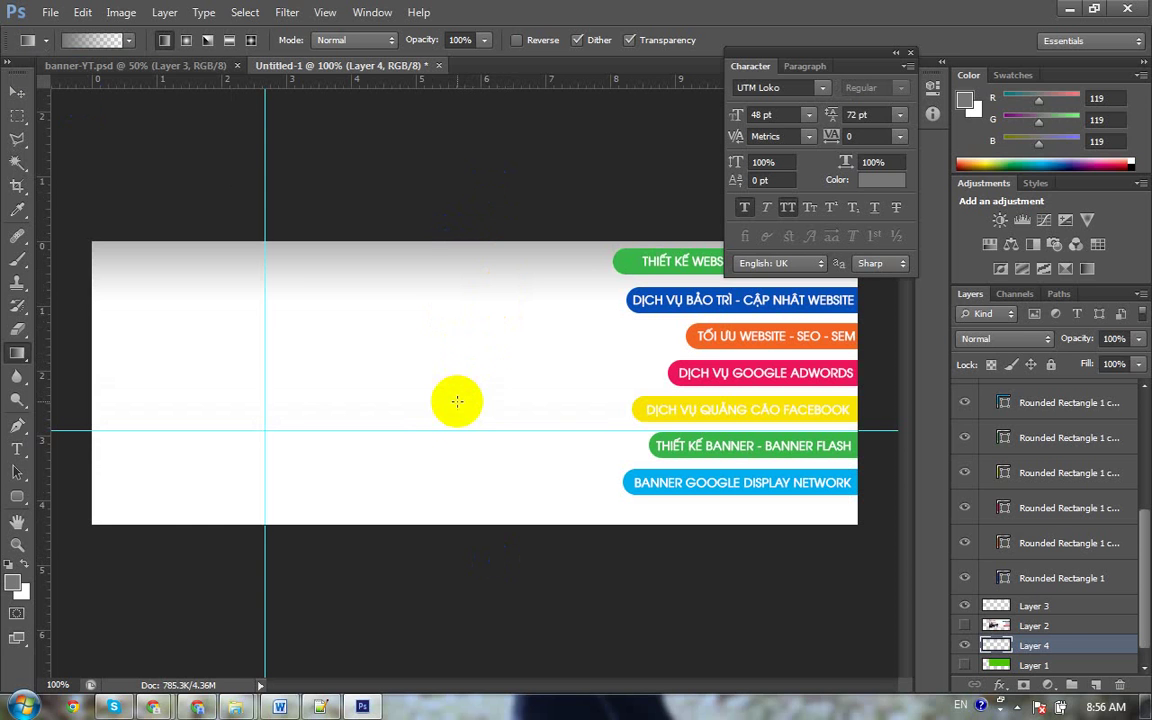
{"action": "left_click", "coordinate": [1096, 685]}
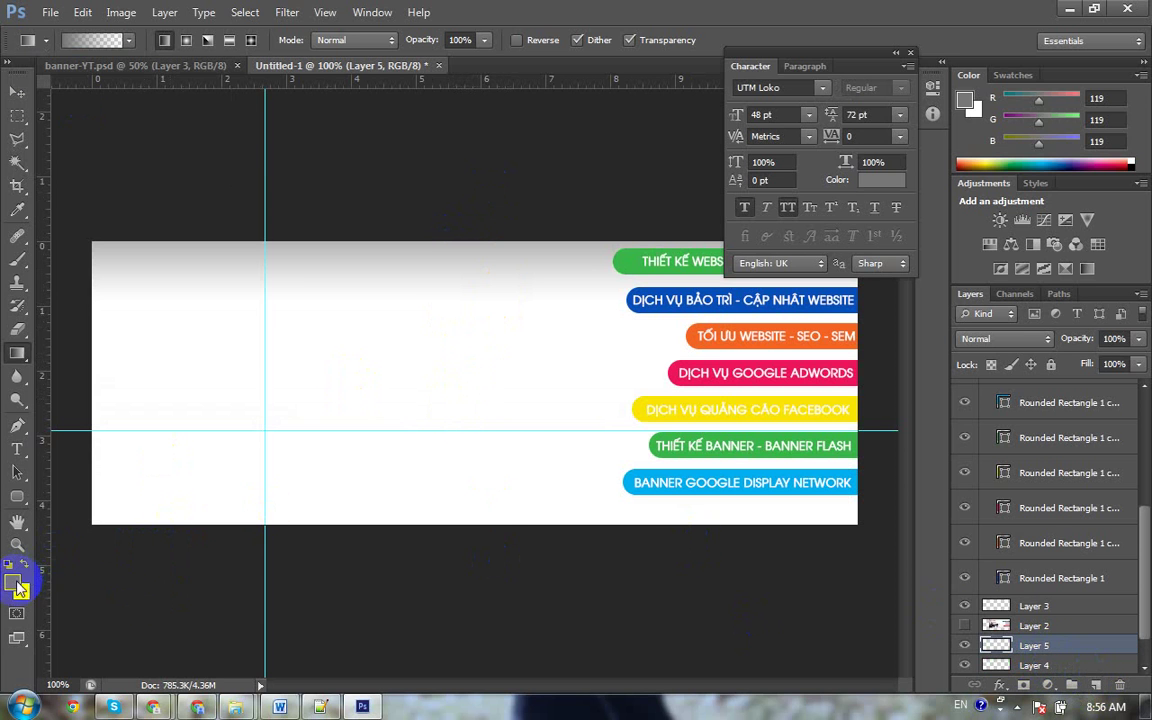
Set the foreground to light grey e9e9e9 and drag a gradient up from the bottom edge.
{"action": "left_click", "coordinate": [13, 581]}
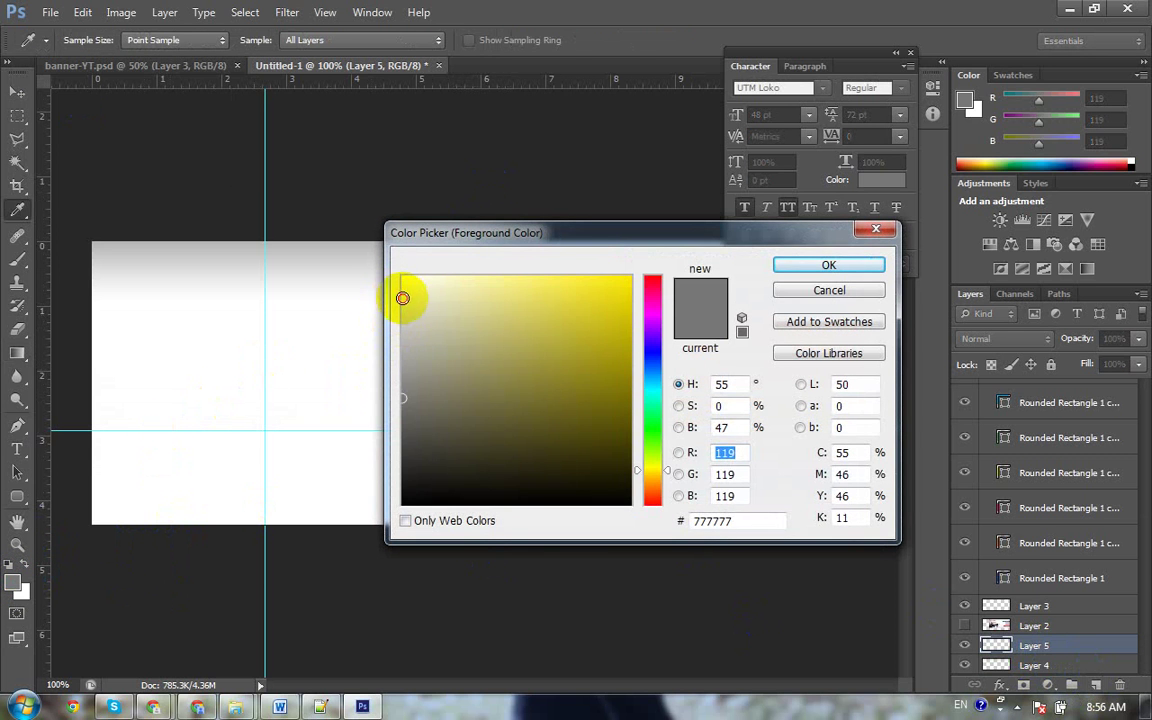
{"action": "left_click", "coordinate": [402, 298]}
{"action": "left_click", "coordinate": [818, 262]}
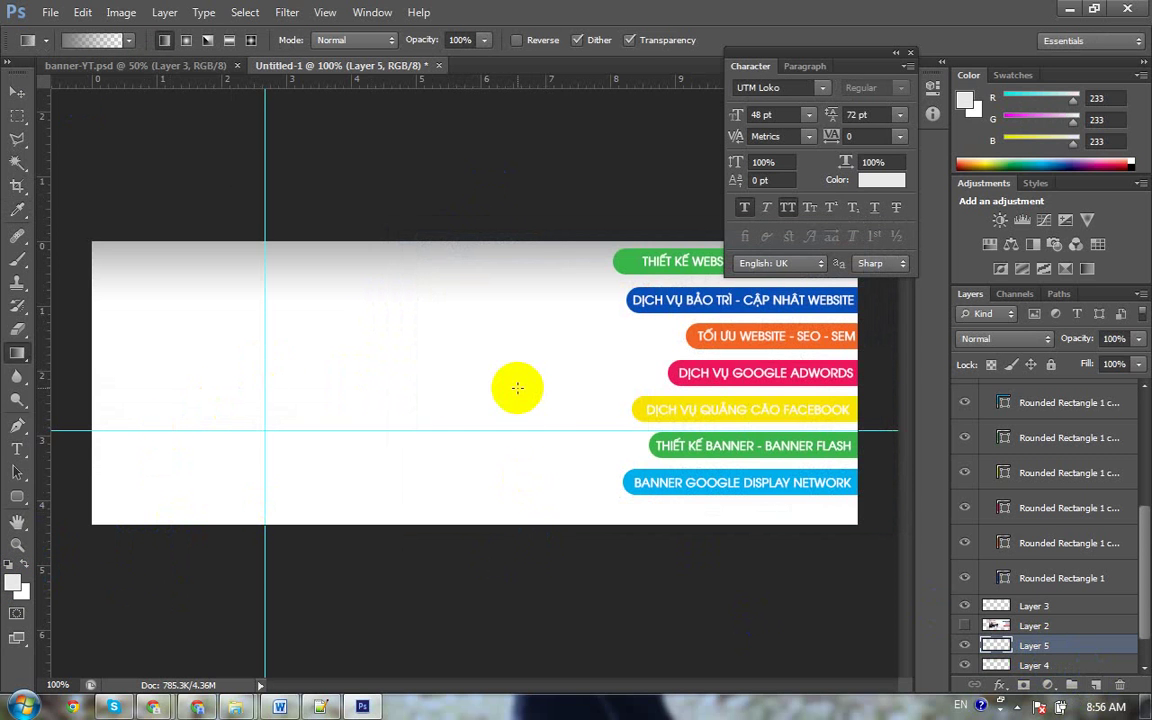
{"action": "left_click_drag", "start_coordinate": [507, 514], "coordinate": [507, 452]}
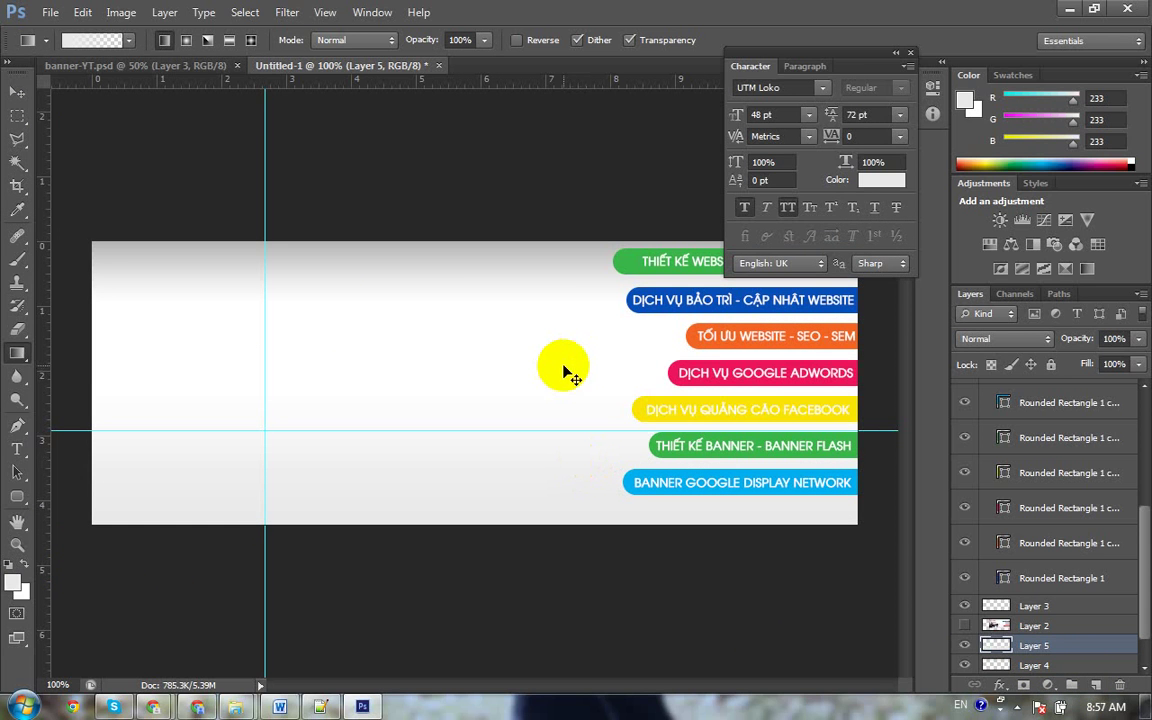
Inspect the gradient background at 200% with panels hidden, then return to 100%.
{"action": "key", "text": "v"}
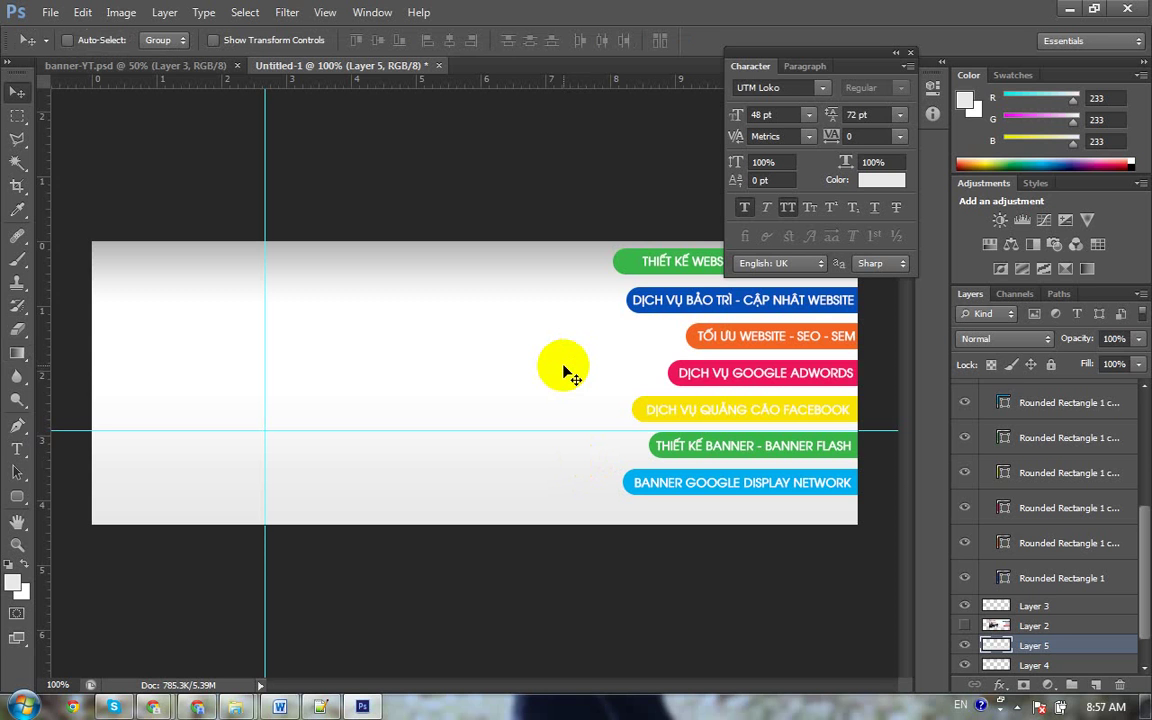
{"action": "key", "text": "ctrl+plus"}
{"action": "key", "text": "ctrl+minus"}
{"action": "key", "text": "Tab"}
{"action": "key", "text": "ctrl+plus"}
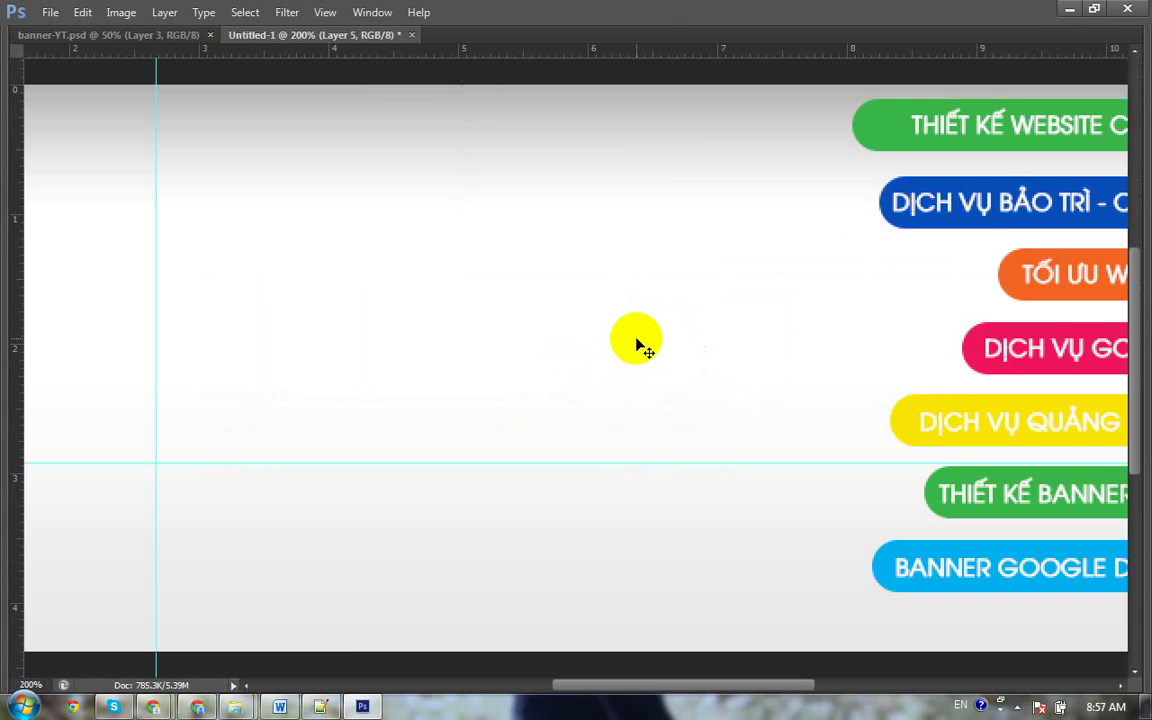
{"action": "left_click_drag", "start_coordinate": [636, 338], "coordinate": [462, 339]}
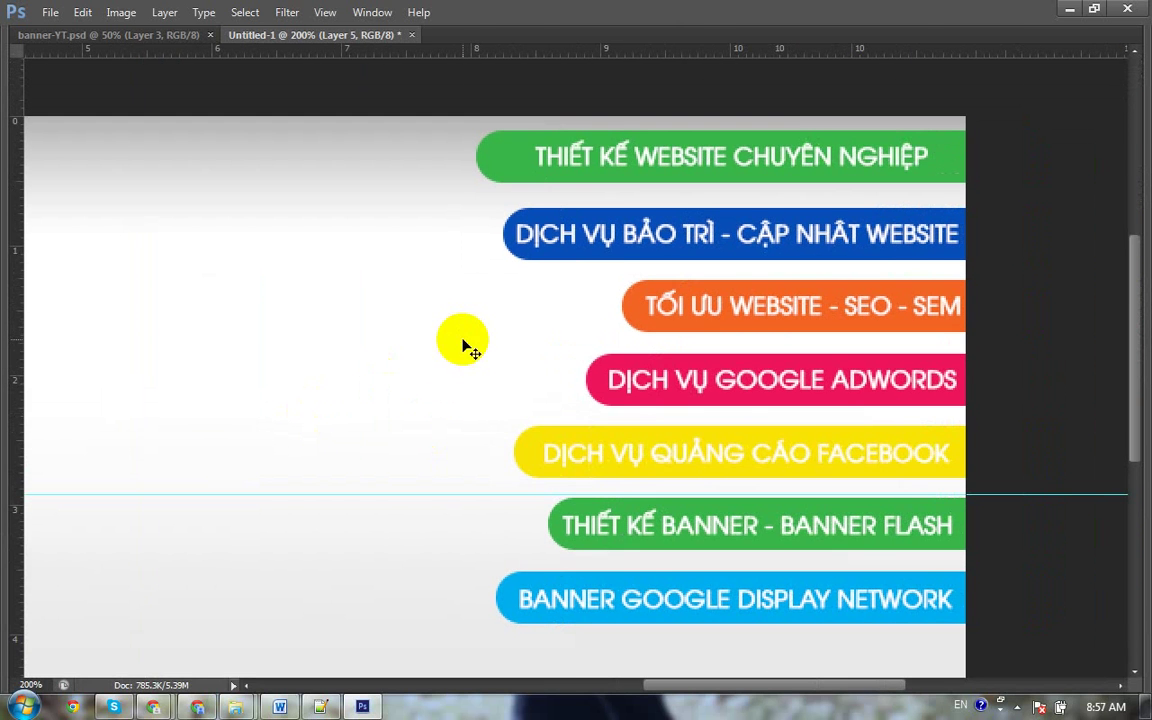
{"action": "key", "text": "Tab"}
{"action": "key", "text": "ctrl+minus"}
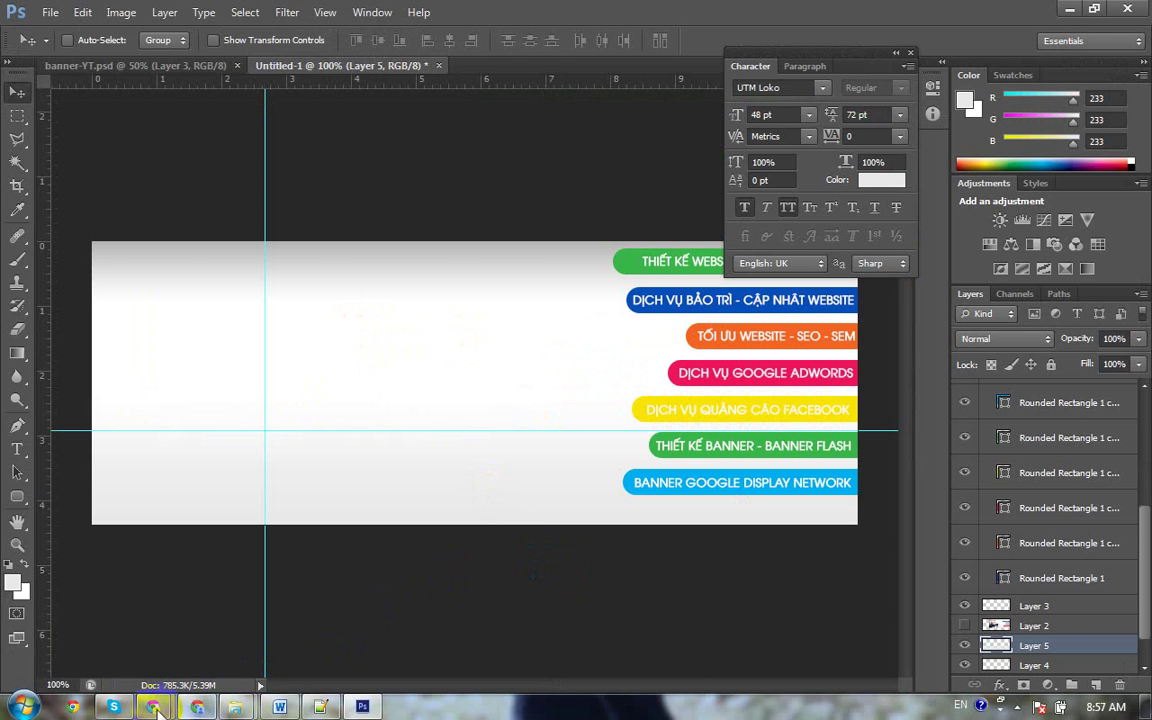
Search Google in Chrome for 'people business'.
{"action": "mouse_move", "coordinate": [153, 707]}
{"action": "left_click", "coordinate": [270, 615]}
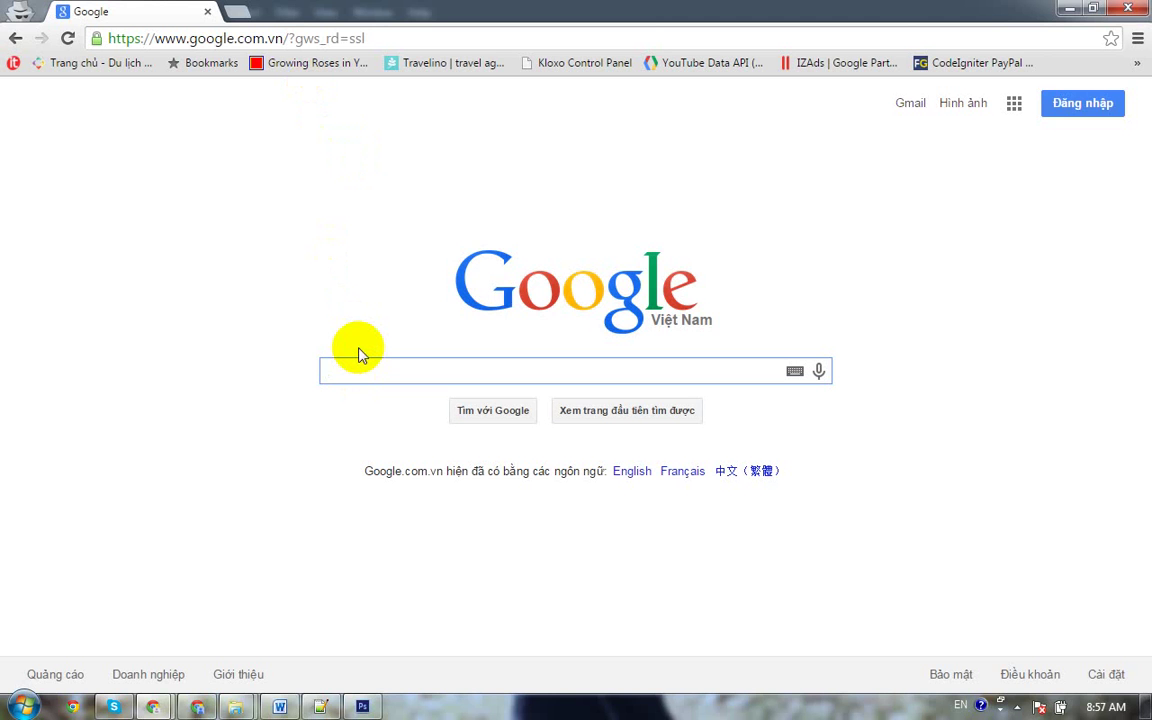
{"action": "type", "text": "p"}
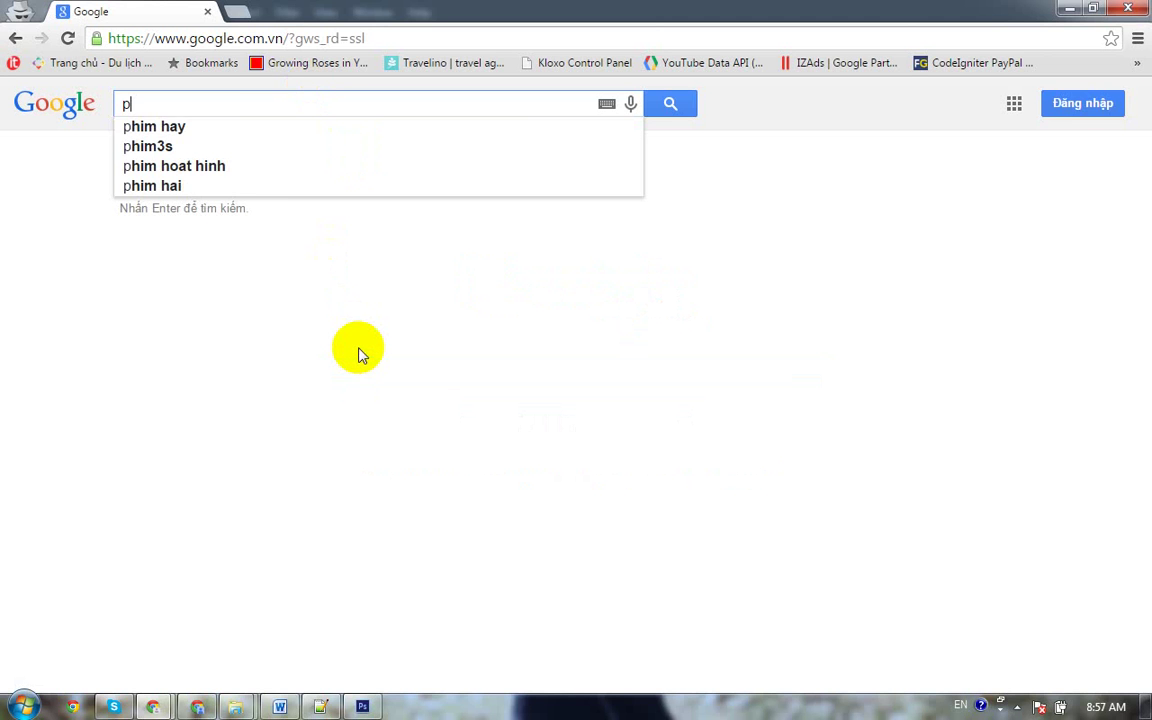
{"action": "type", "text": "eo"}
{"action": "key", "text": "BackSpace"}
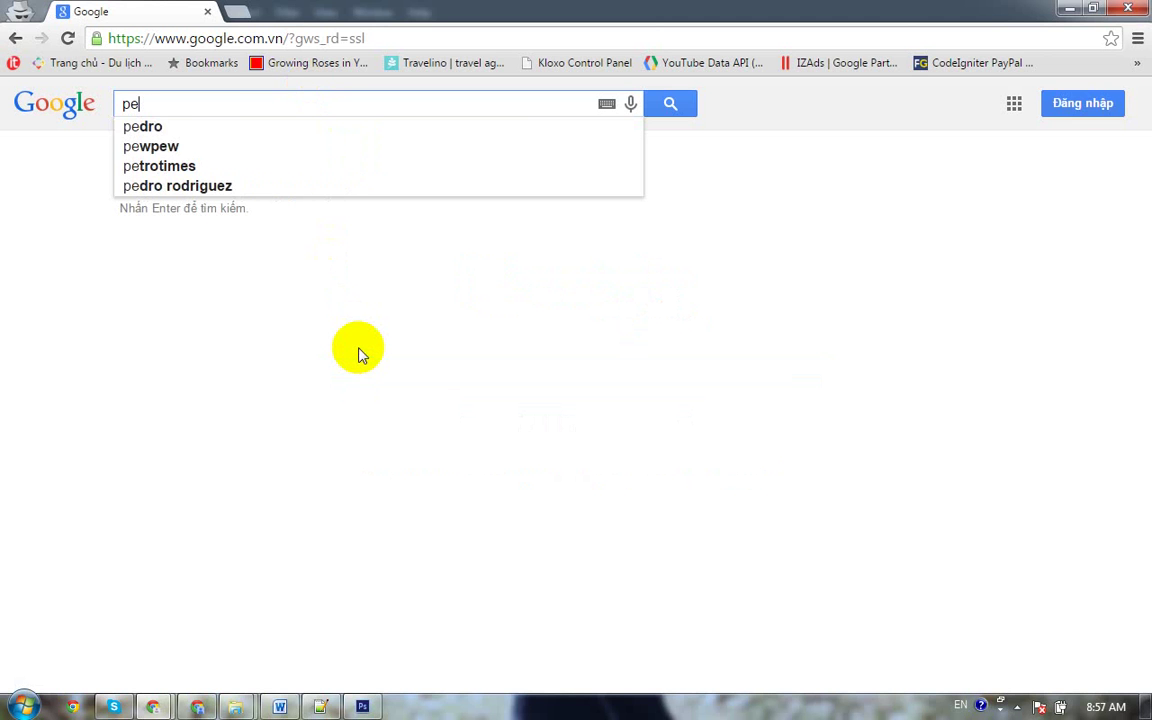
{"action": "type", "text": "ople "}
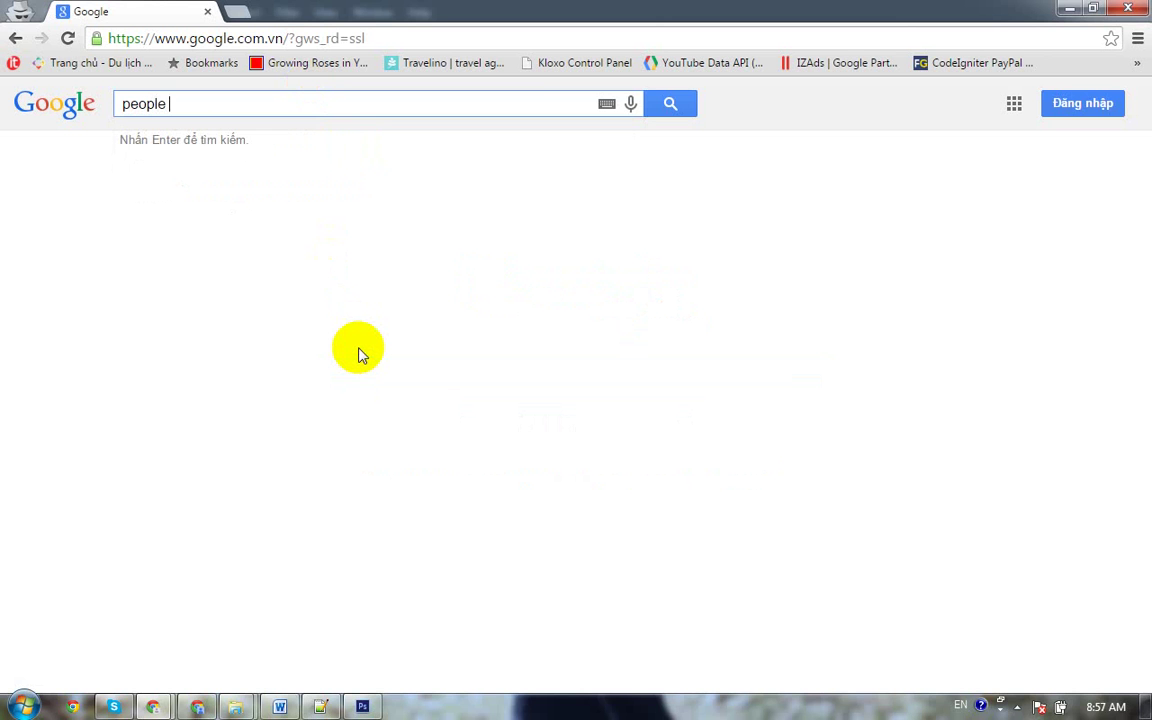
{"action": "type", "text": "bu"}
{"action": "type", "text": "siness"}
{"action": "key", "text": "Return"}
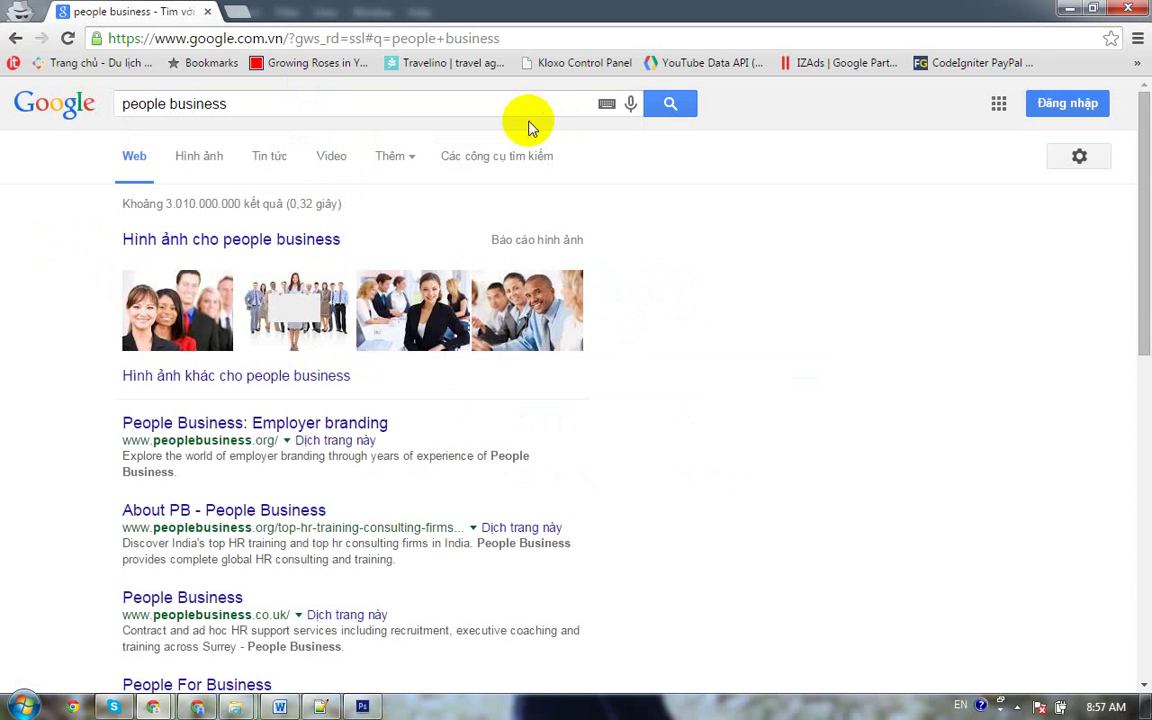
Show the image results for 'people business' and browse through the grid.
{"action": "left_click", "coordinate": [195, 160]}
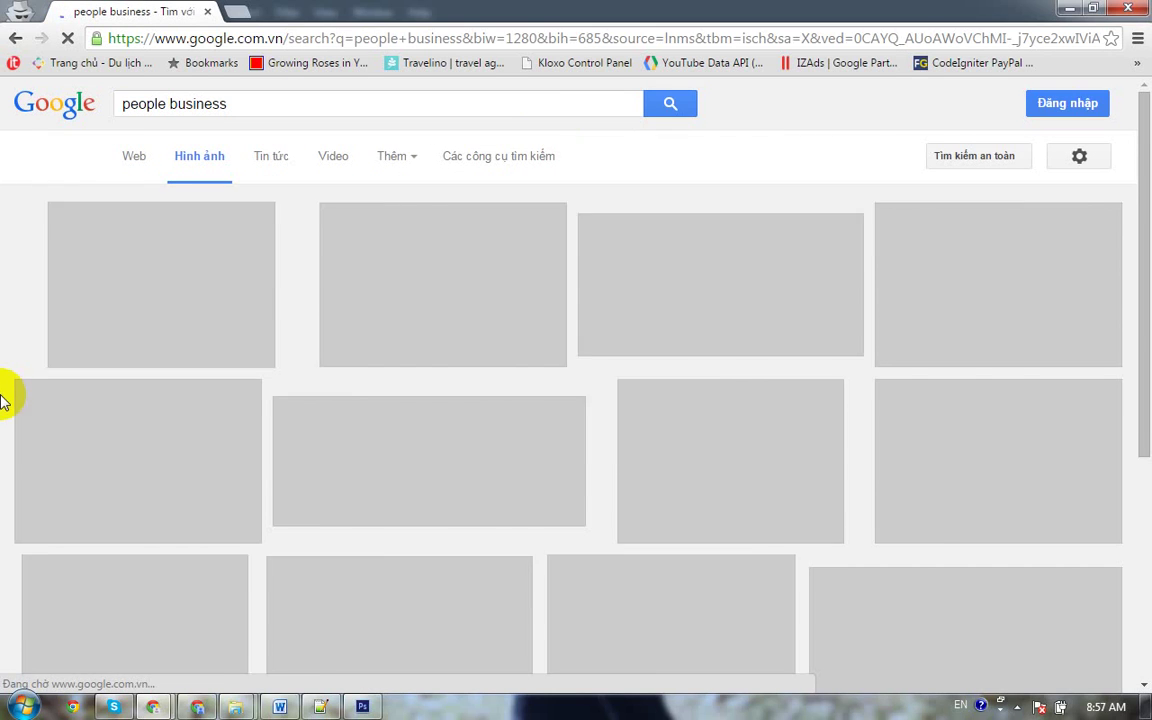
{"action": "scroll", "coordinate": [2, 385], "scroll_direction": "down", "scroll_amount": 3}
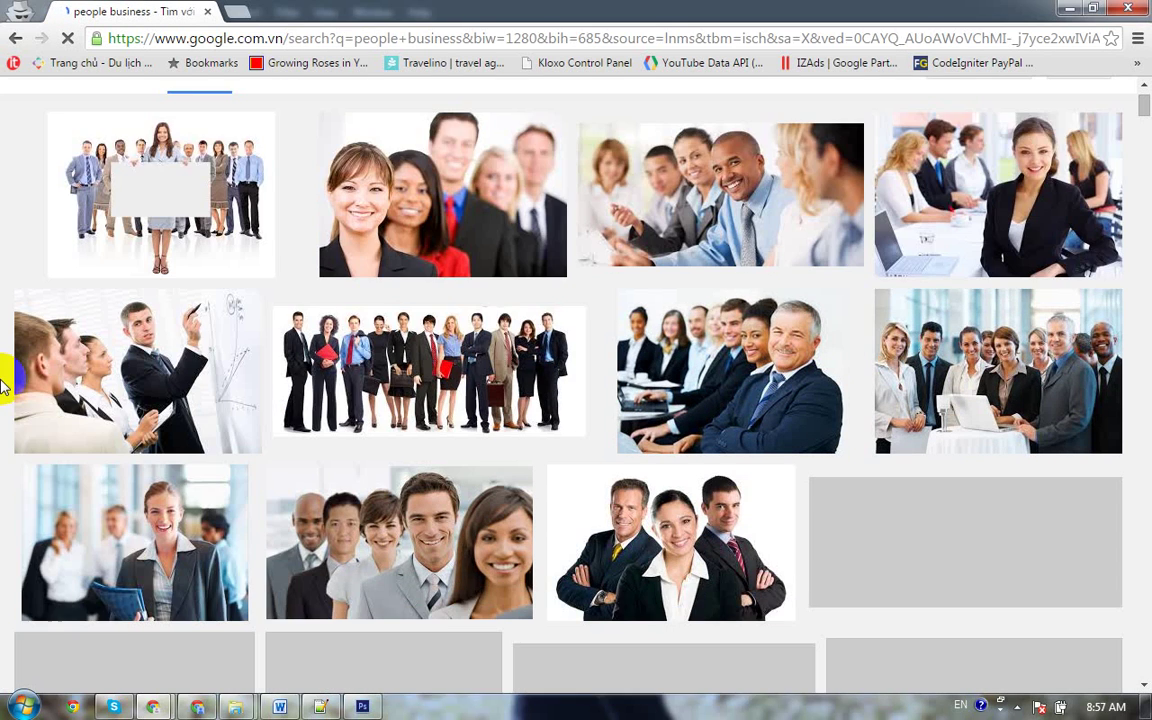
{"action": "scroll", "coordinate": [219, 334], "scroll_direction": "up", "scroll_amount": 2}
{"action": "scroll", "coordinate": [244, 334], "scroll_direction": "up", "scroll_amount": 2}
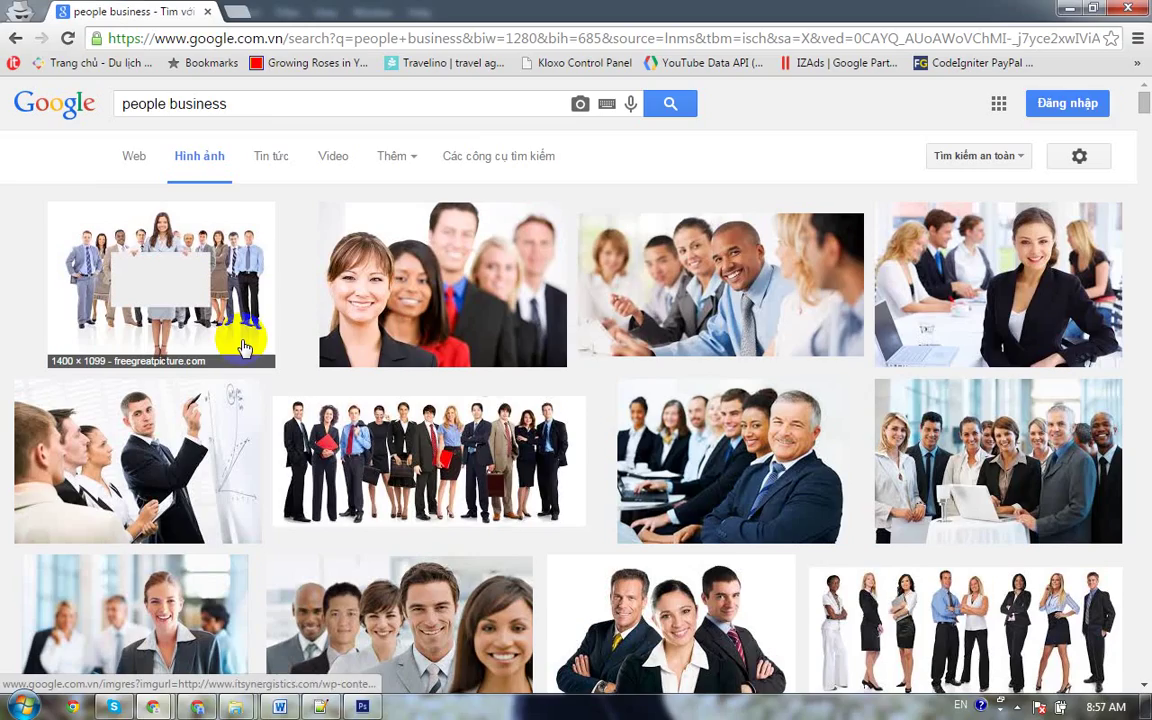
{"action": "scroll", "coordinate": [239, 342], "scroll_direction": "down", "scroll_amount": 5}
{"action": "scroll", "coordinate": [244, 346], "scroll_direction": "down", "scroll_amount": 1}
{"action": "scroll", "coordinate": [244, 345], "scroll_direction": "down", "scroll_amount": 1}
{"action": "scroll", "coordinate": [220, 330], "scroll_direction": "down", "scroll_amount": 1}
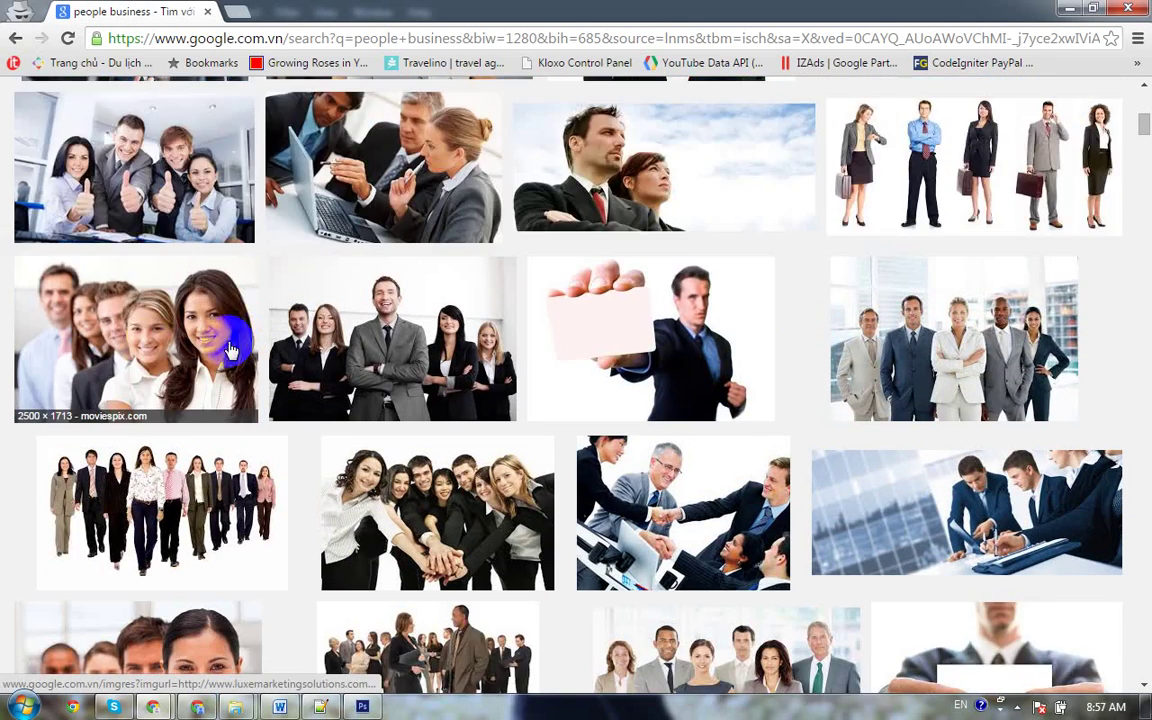
{"action": "scroll", "coordinate": [120, 320], "scroll_direction": "down", "scroll_amount": 2}
{"action": "scroll", "coordinate": [116, 358], "scroll_direction": "down", "scroll_amount": 2}
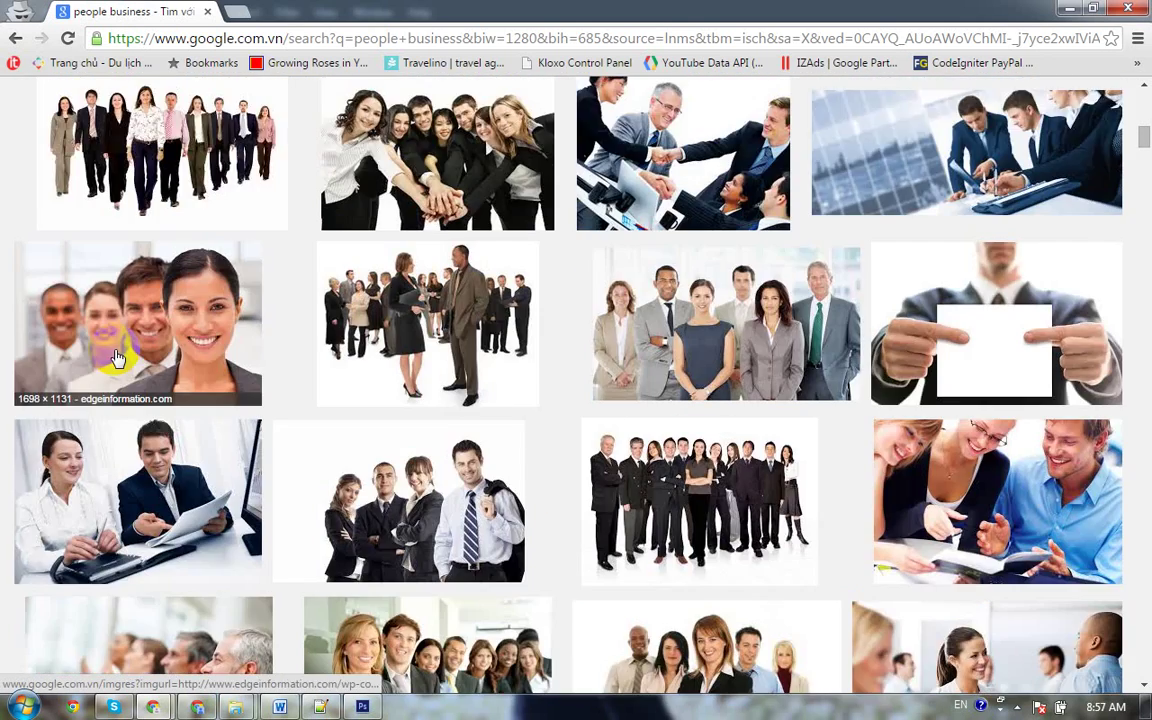
{"action": "scroll", "coordinate": [116, 356], "scroll_direction": "down", "scroll_amount": 1}
{"action": "scroll", "coordinate": [114, 350], "scroll_direction": "down", "scroll_amount": 2}
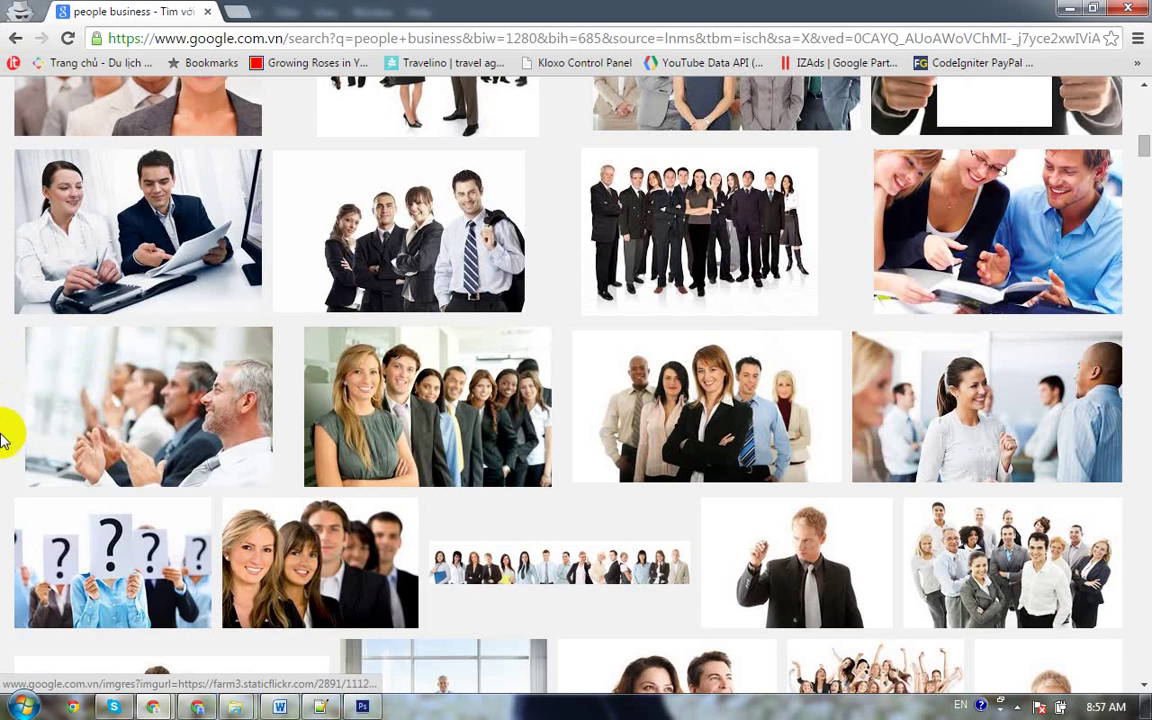
{"action": "scroll", "coordinate": [6, 410], "scroll_direction": "down", "scroll_amount": 2}
{"action": "scroll", "coordinate": [4, 390], "scroll_direction": "down", "scroll_amount": 1}
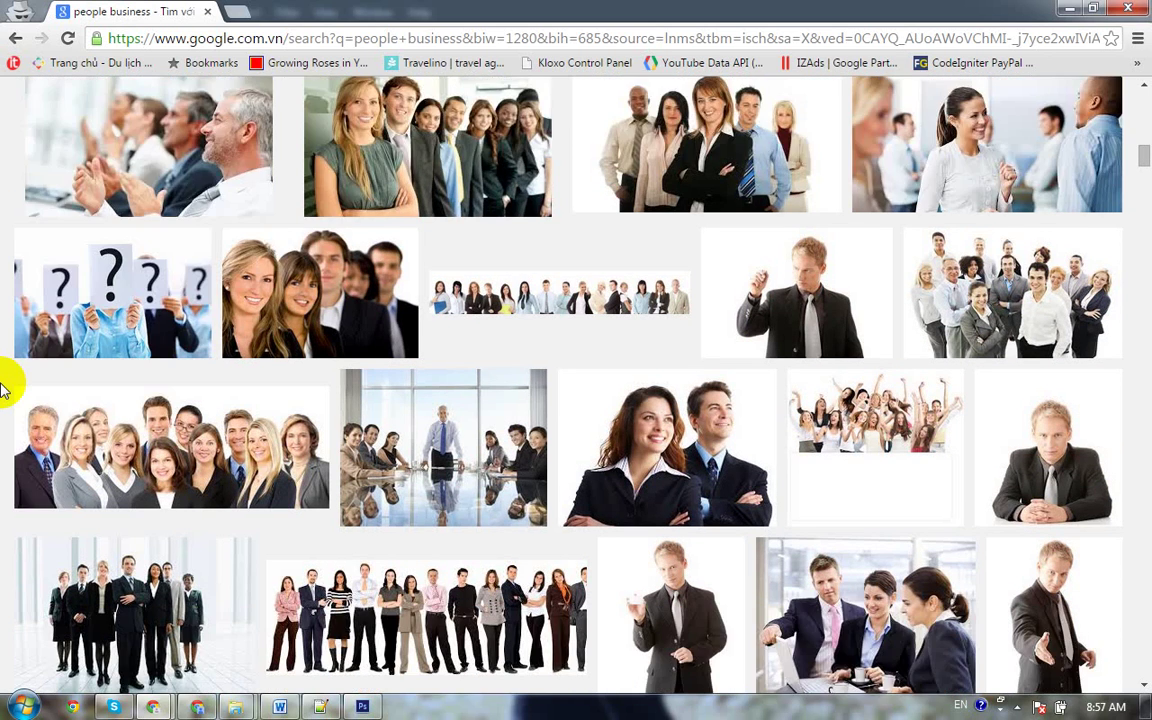
{"action": "scroll", "coordinate": [4, 390], "scroll_direction": "down", "scroll_amount": 1}
{"action": "scroll", "coordinate": [4, 390], "scroll_direction": "down", "scroll_amount": 1}
{"action": "scroll", "coordinate": [4, 390], "scroll_direction": "down", "scroll_amount": 1}
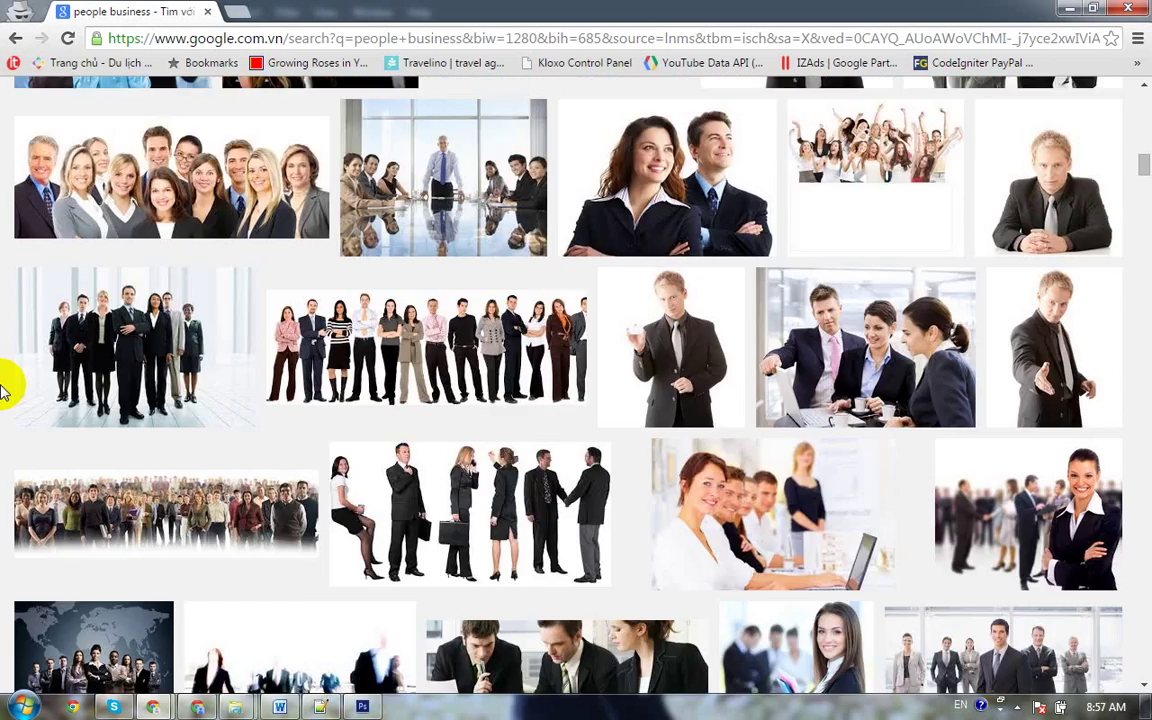
{"action": "scroll", "coordinate": [4, 390], "scroll_direction": "down", "scroll_amount": 1}
{"action": "scroll", "coordinate": [4, 390], "scroll_direction": "down", "scroll_amount": 1}
{"action": "scroll", "coordinate": [4, 390], "scroll_direction": "down", "scroll_amount": 1}
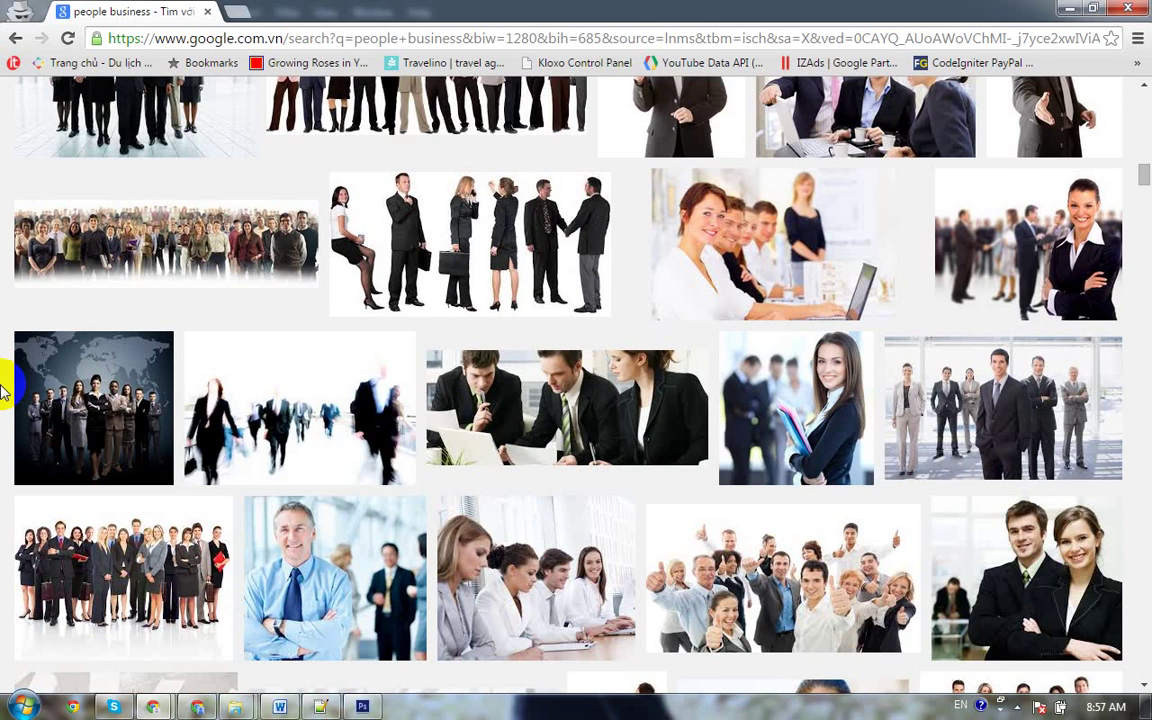
{"action": "scroll", "coordinate": [4, 390], "scroll_direction": "down", "scroll_amount": 2}
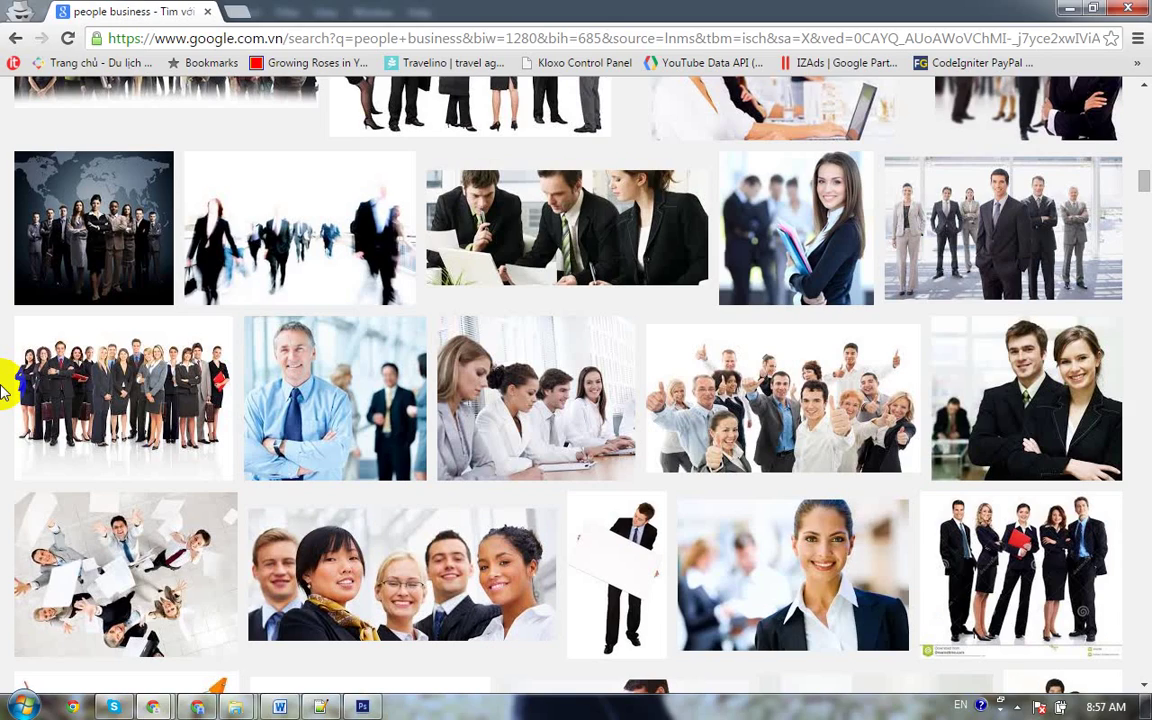
{"action": "scroll", "coordinate": [4, 390], "scroll_direction": "down", "scroll_amount": 2}
{"action": "scroll", "coordinate": [4, 390], "scroll_direction": "down", "scroll_amount": 1}
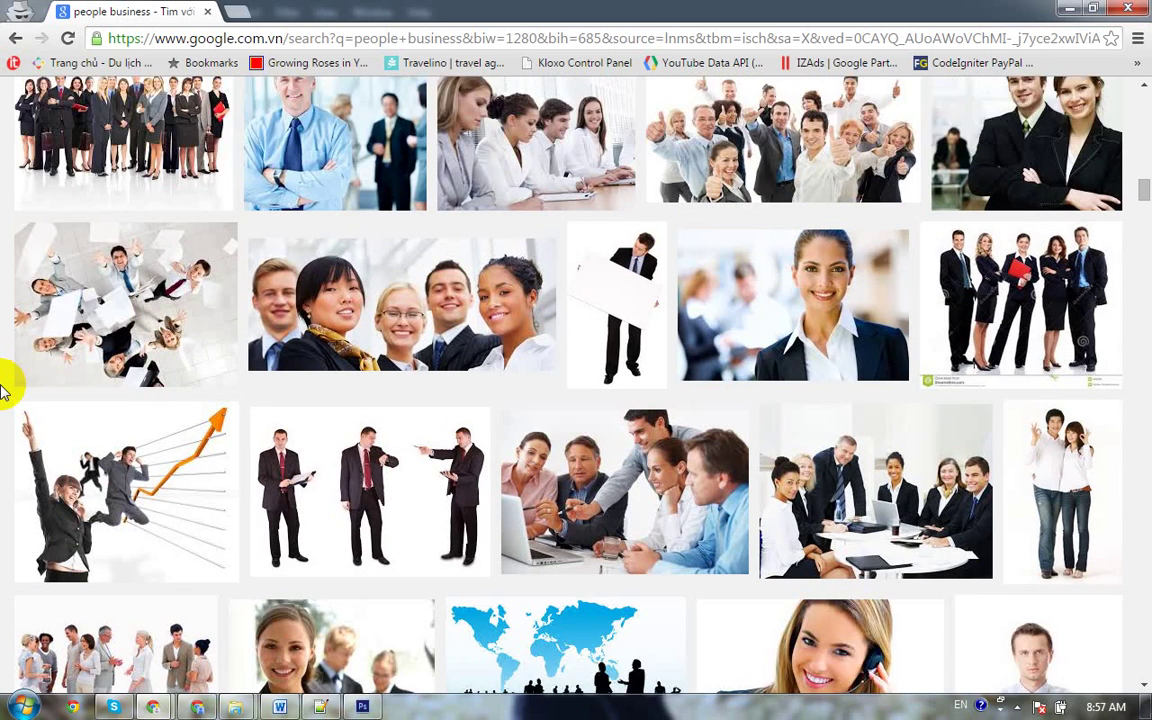
{"action": "scroll", "coordinate": [4, 390], "scroll_direction": "down", "scroll_amount": 1}
{"action": "scroll", "coordinate": [4, 390], "scroll_direction": "down", "scroll_amount": 1}
{"action": "scroll", "coordinate": [4, 390], "scroll_direction": "down", "scroll_amount": 1}
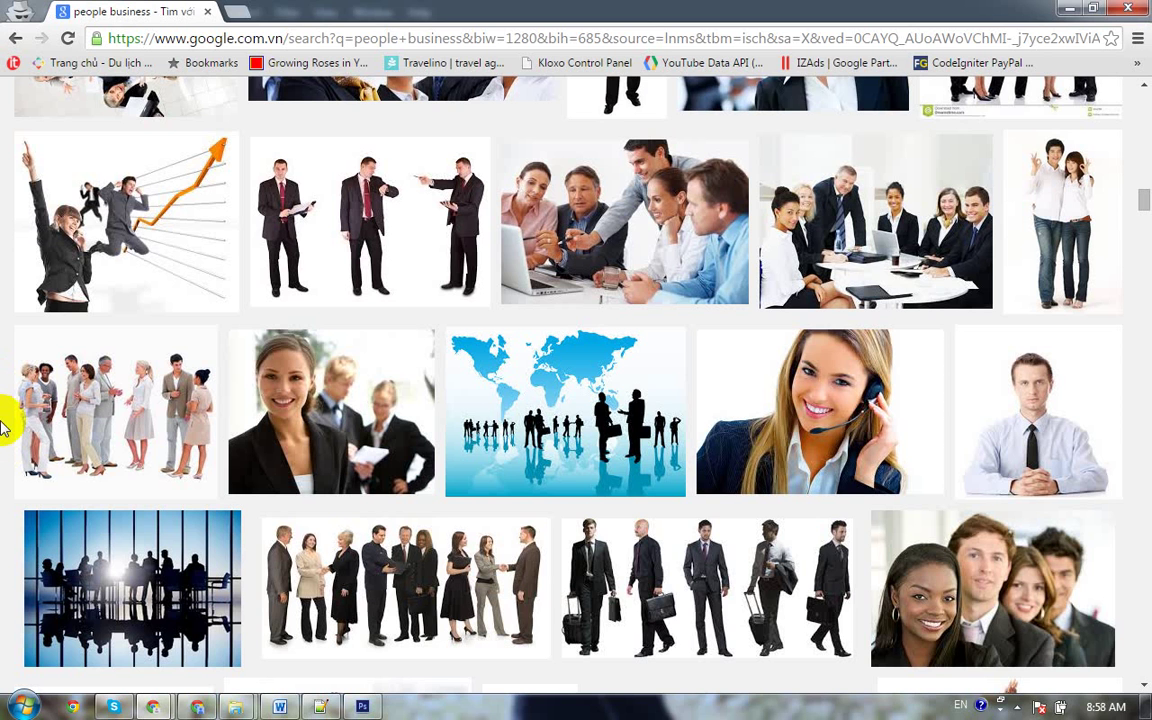
{"action": "scroll", "coordinate": [4, 372], "scroll_direction": "down", "scroll_amount": 1}
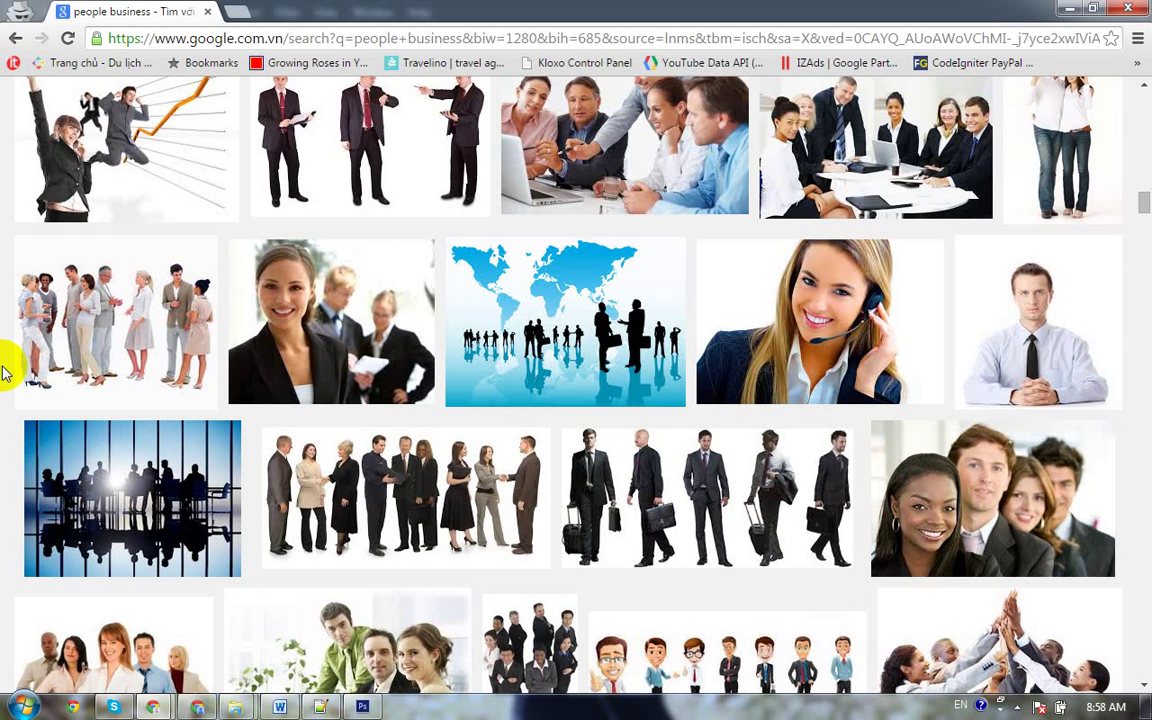
{"action": "scroll", "coordinate": [4, 372], "scroll_direction": "up", "scroll_amount": 1}
{"action": "scroll", "coordinate": [78, 292], "scroll_direction": "down", "scroll_amount": 2}
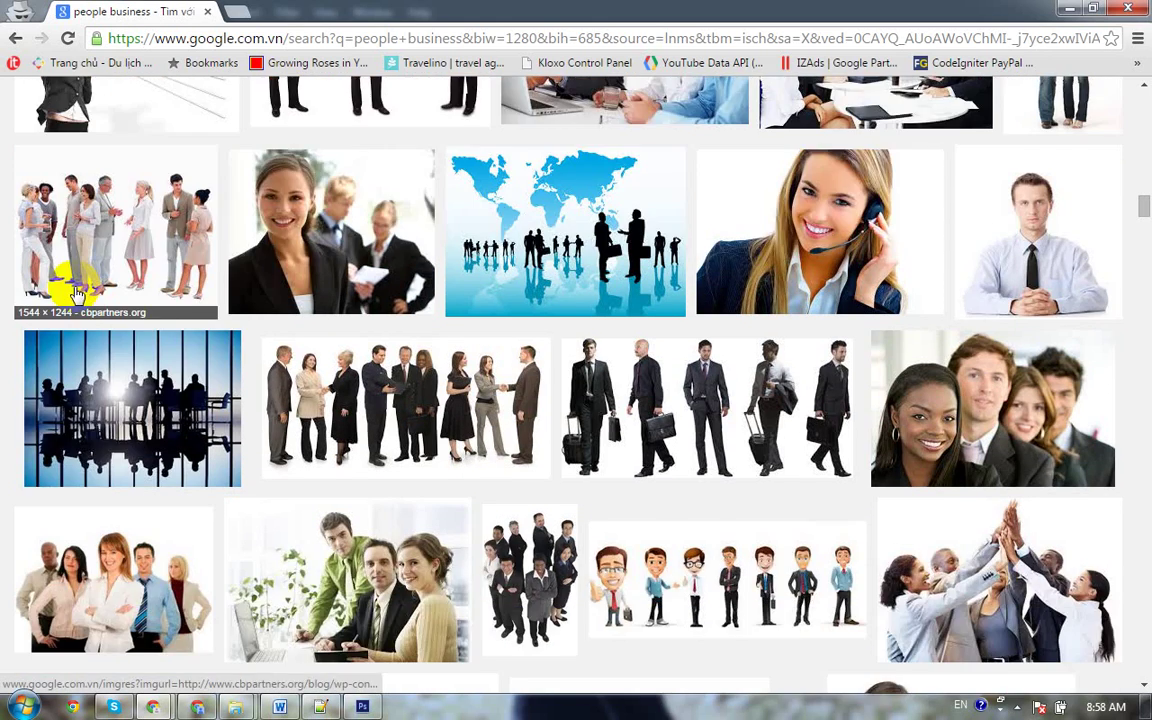
{"action": "scroll", "coordinate": [5, 385], "scroll_direction": "down", "scroll_amount": 2}
{"action": "scroll", "coordinate": [4, 400], "scroll_direction": "down", "scroll_amount": 2}
{"action": "scroll", "coordinate": [4, 400], "scroll_direction": "down", "scroll_amount": 2}
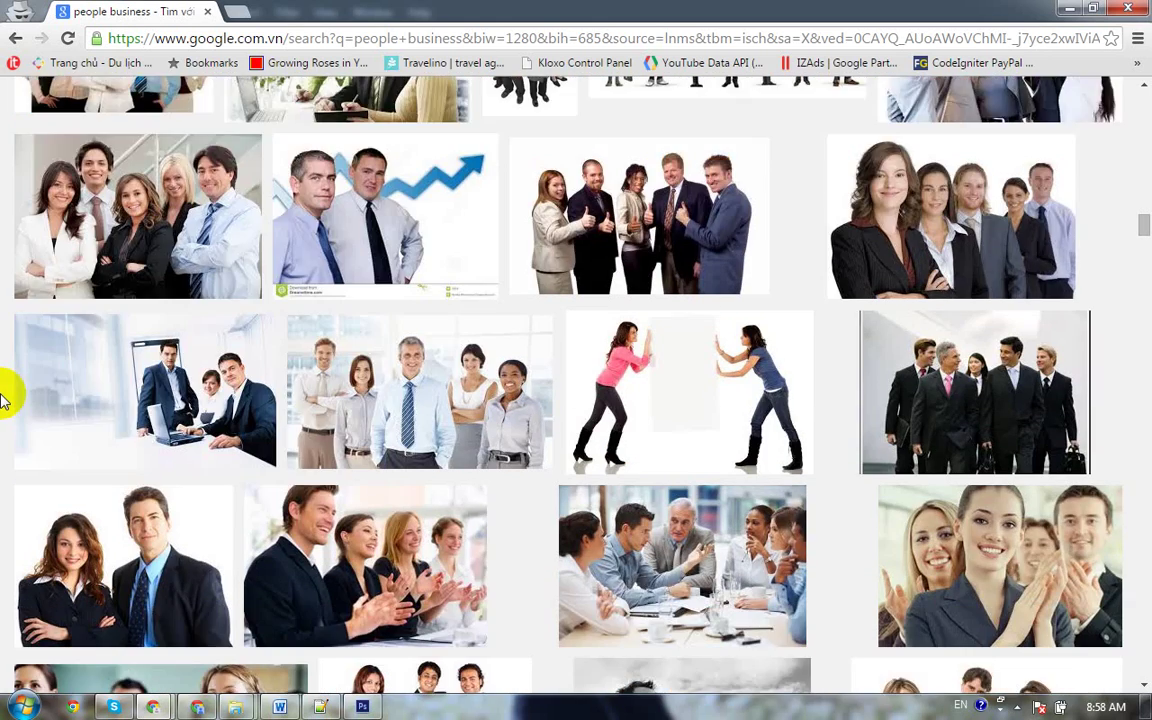
{"action": "scroll", "coordinate": [4, 400], "scroll_direction": "down", "scroll_amount": 1}
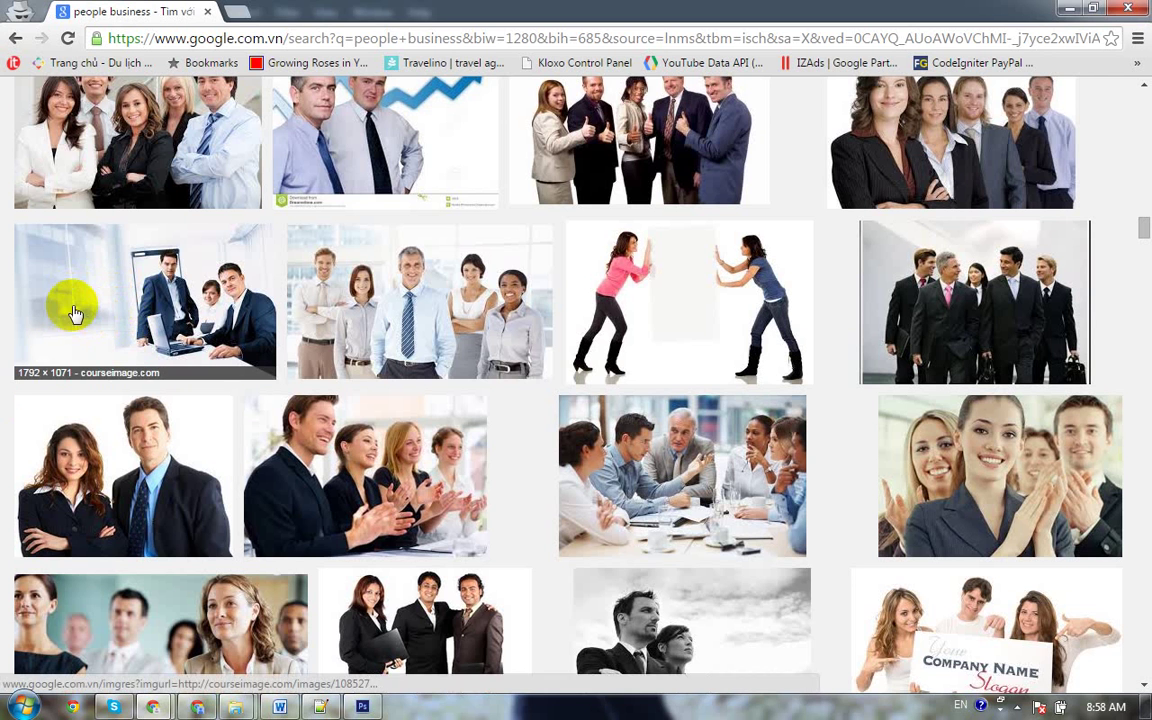
{"action": "scroll", "coordinate": [75, 313], "scroll_direction": "down", "scroll_amount": 1}
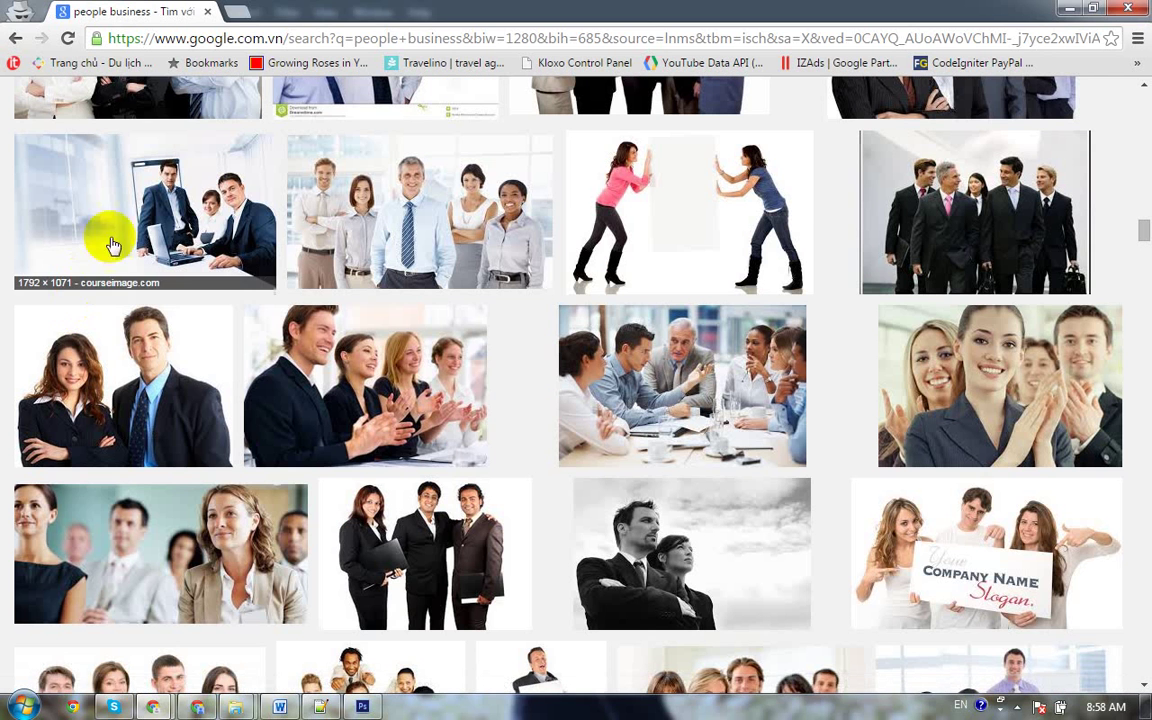
Open the laptop meeting photo in a background tab, then jump back to the top of the results.
{"action": "middle_click", "coordinate": [130, 192]}
{"action": "scroll", "coordinate": [312, 366], "scroll_direction": "down", "scroll_amount": 2}
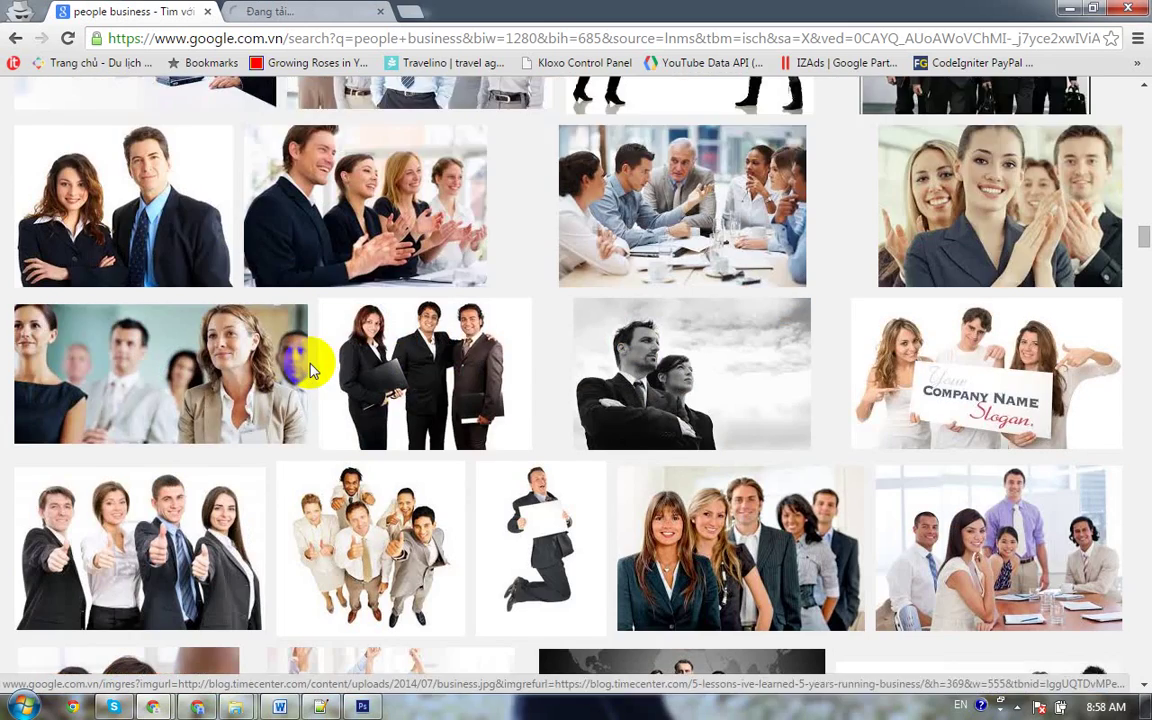
{"action": "scroll", "coordinate": [300, 372], "scroll_direction": "down", "scroll_amount": 1}
{"action": "scroll", "coordinate": [82, 412], "scroll_direction": "down", "scroll_amount": 2}
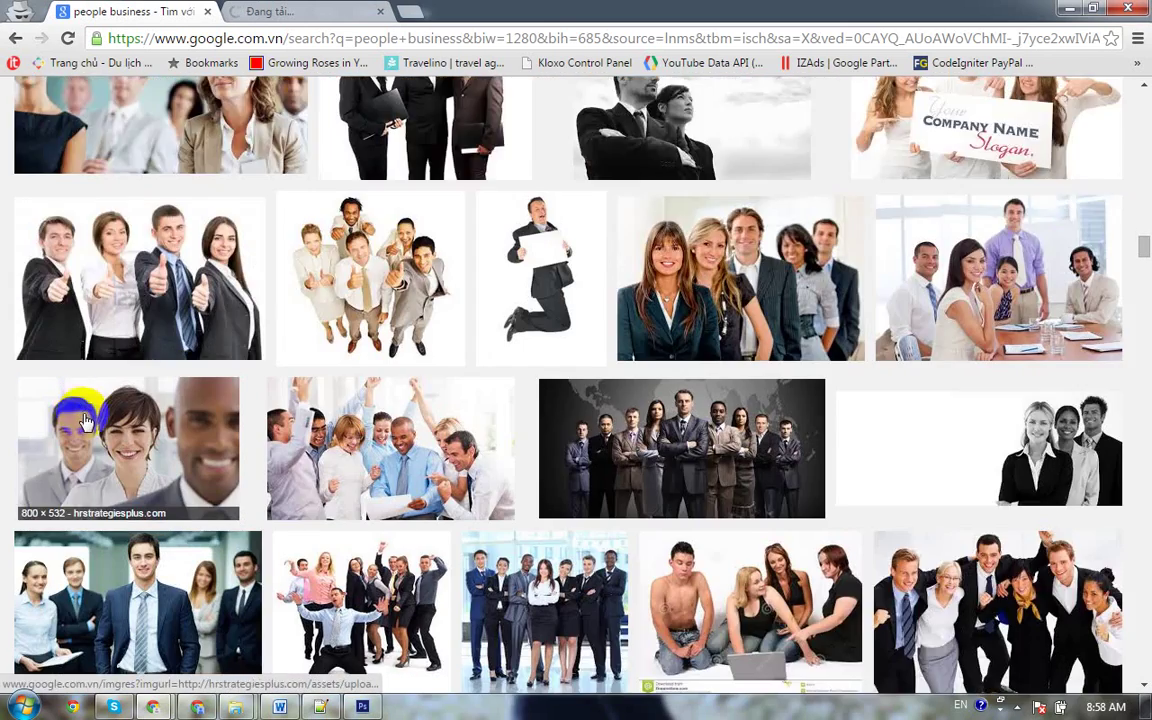
{"action": "scroll", "coordinate": [85, 420], "scroll_direction": "down", "scroll_amount": 2}
{"action": "scroll", "coordinate": [78, 419], "scroll_direction": "down", "scroll_amount": 1}
{"action": "scroll", "coordinate": [40, 419], "scroll_direction": "down", "scroll_amount": 1}
{"action": "scroll", "coordinate": [5, 425], "scroll_direction": "down", "scroll_amount": 2}
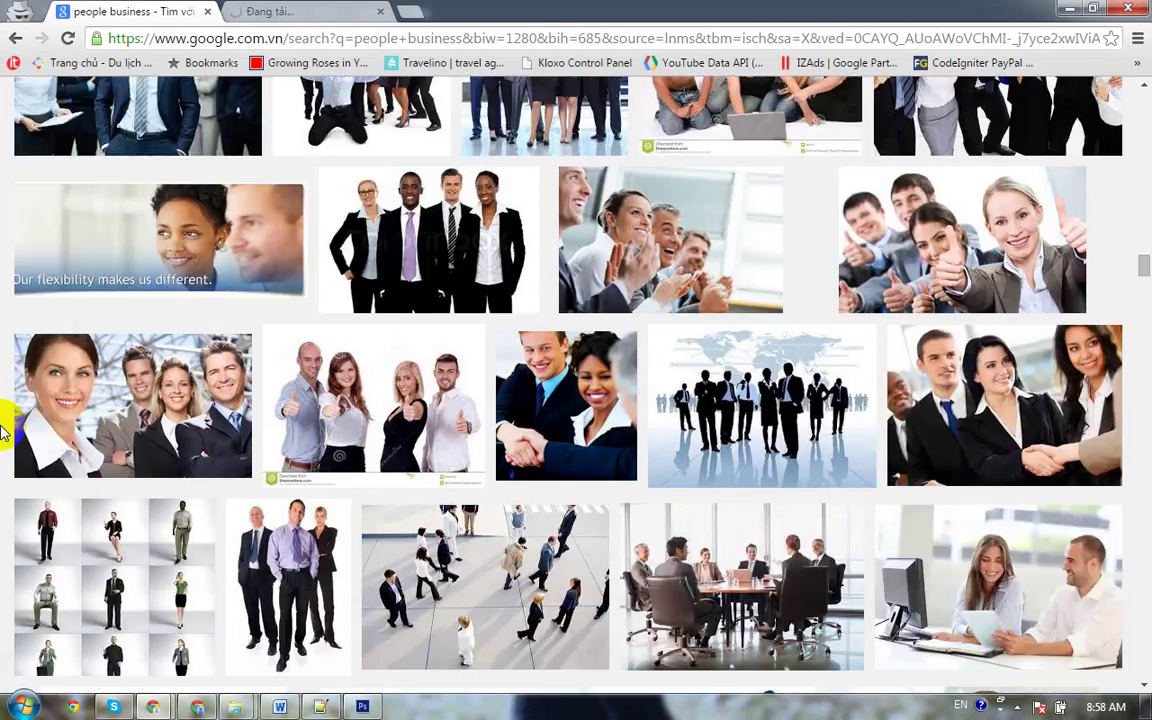
{"action": "scroll", "coordinate": [5, 432], "scroll_direction": "down", "scroll_amount": 1}
{"action": "scroll", "coordinate": [5, 432], "scroll_direction": "down", "scroll_amount": 2}
{"action": "scroll", "coordinate": [5, 431], "scroll_direction": "down", "scroll_amount": 1}
{"action": "scroll", "coordinate": [5, 430], "scroll_direction": "down", "scroll_amount": 1}
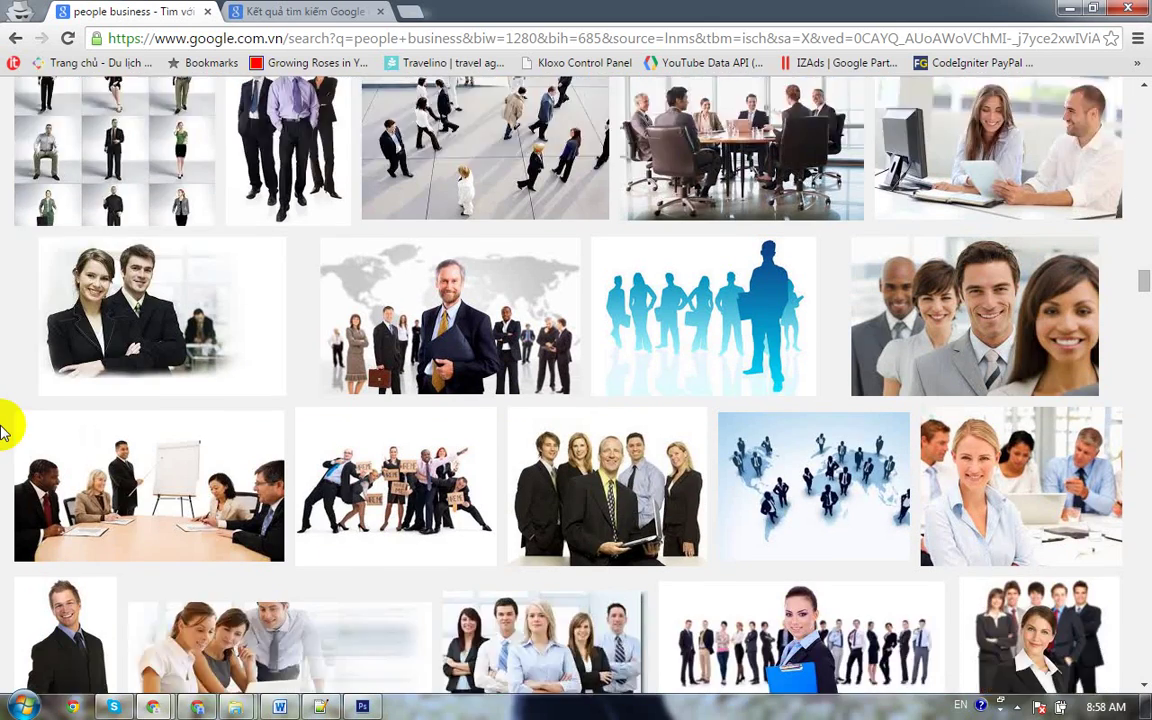
{"action": "scroll", "coordinate": [5, 430], "scroll_direction": "down", "scroll_amount": 1}
{"action": "scroll", "coordinate": [5, 430], "scroll_direction": "down", "scroll_amount": 2}
{"action": "key", "text": "Home"}
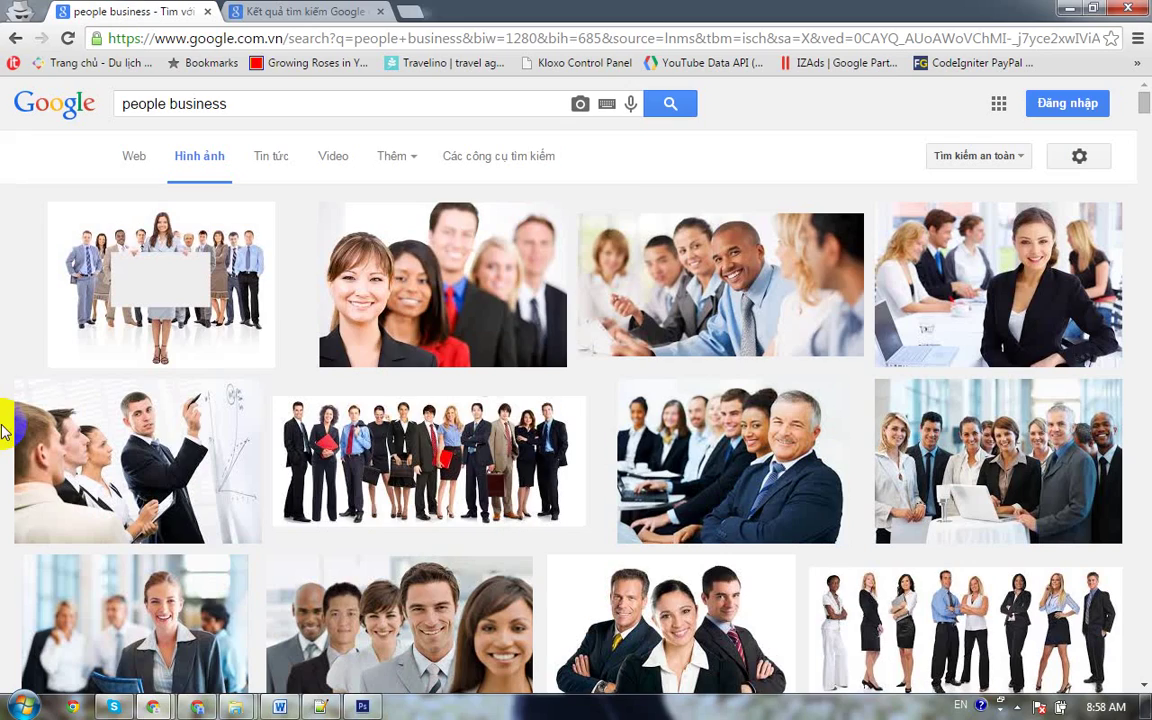
{"action": "left_click", "coordinate": [259, 103]}
{"action": "type", "text": "technolog"}
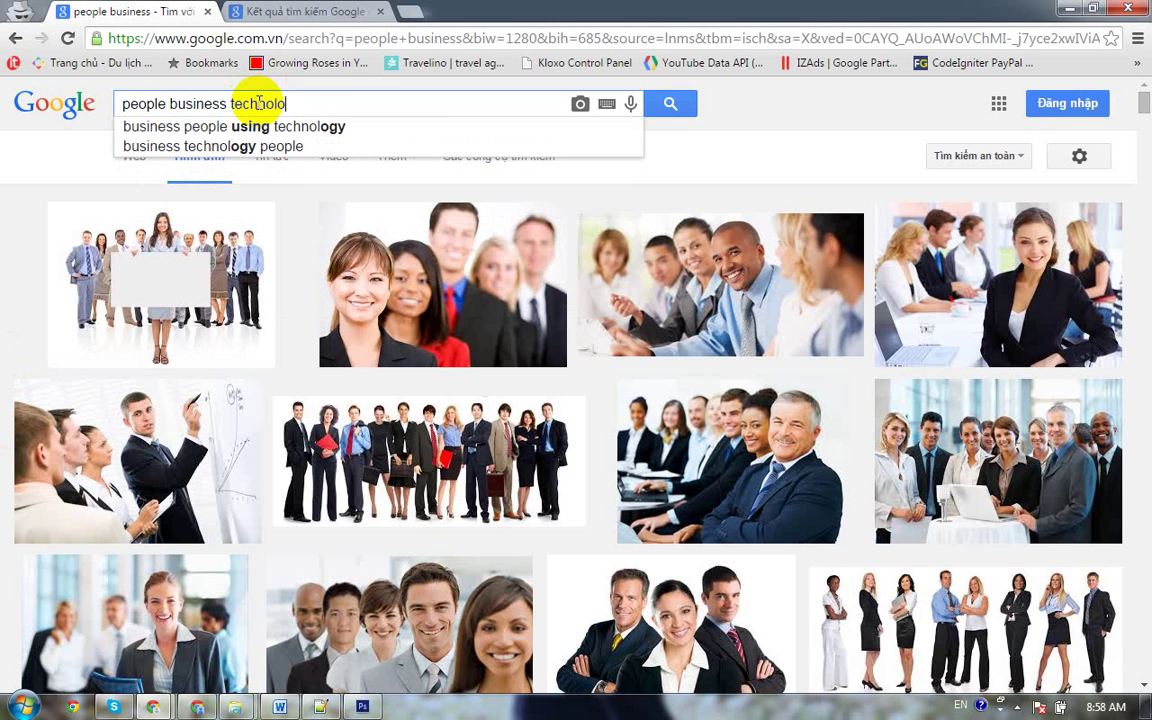
{"action": "type", "text": "y"}
{"action": "key", "text": "Return"}
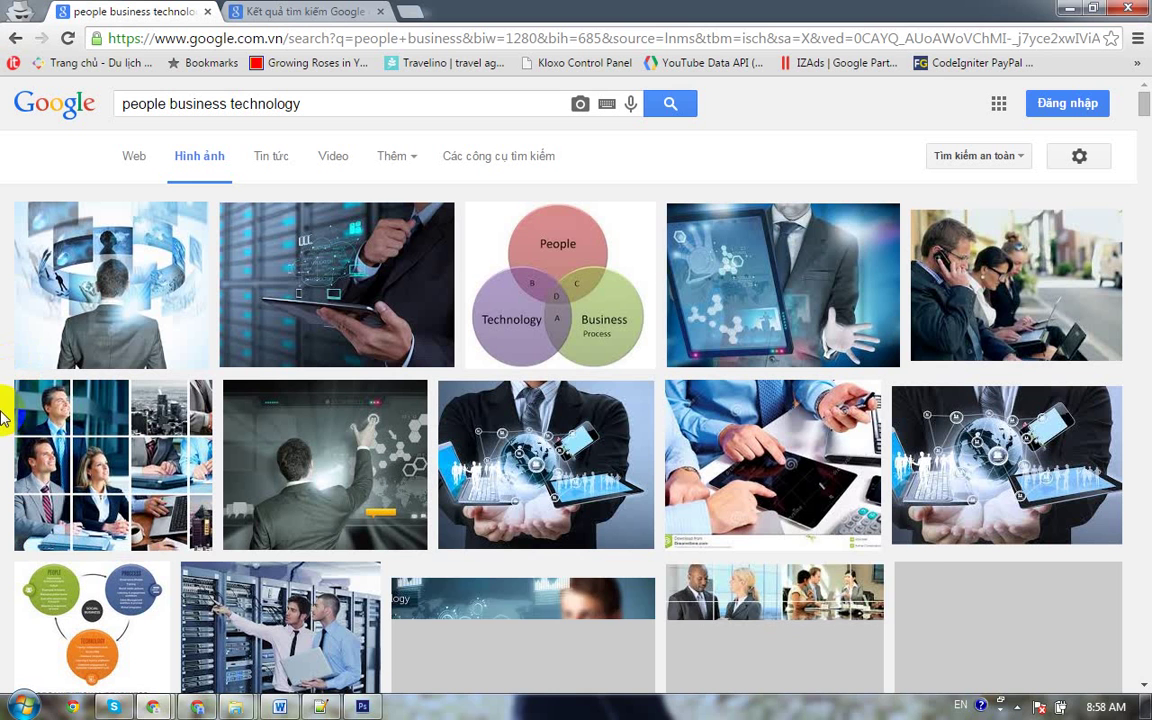
{"action": "scroll", "coordinate": [4, 418], "scroll_direction": "down", "scroll_amount": 1}
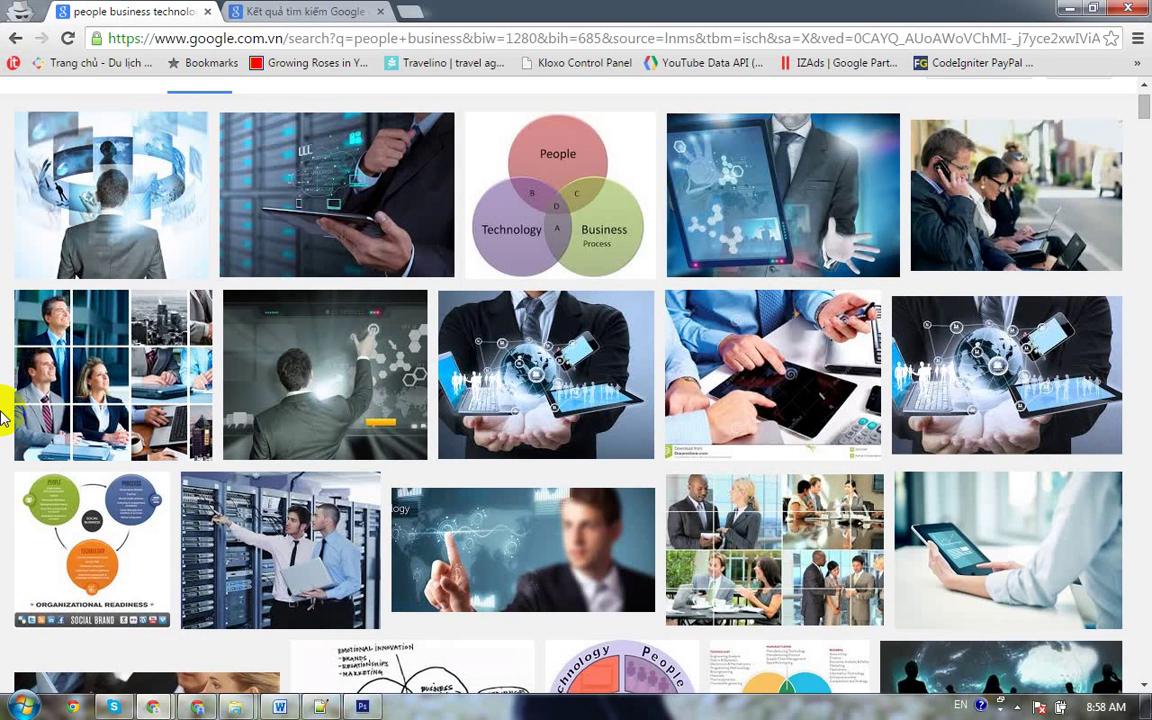
{"action": "scroll", "coordinate": [4, 418], "scroll_direction": "down", "scroll_amount": 1}
{"action": "scroll", "coordinate": [4, 418], "scroll_direction": "down", "scroll_amount": 2}
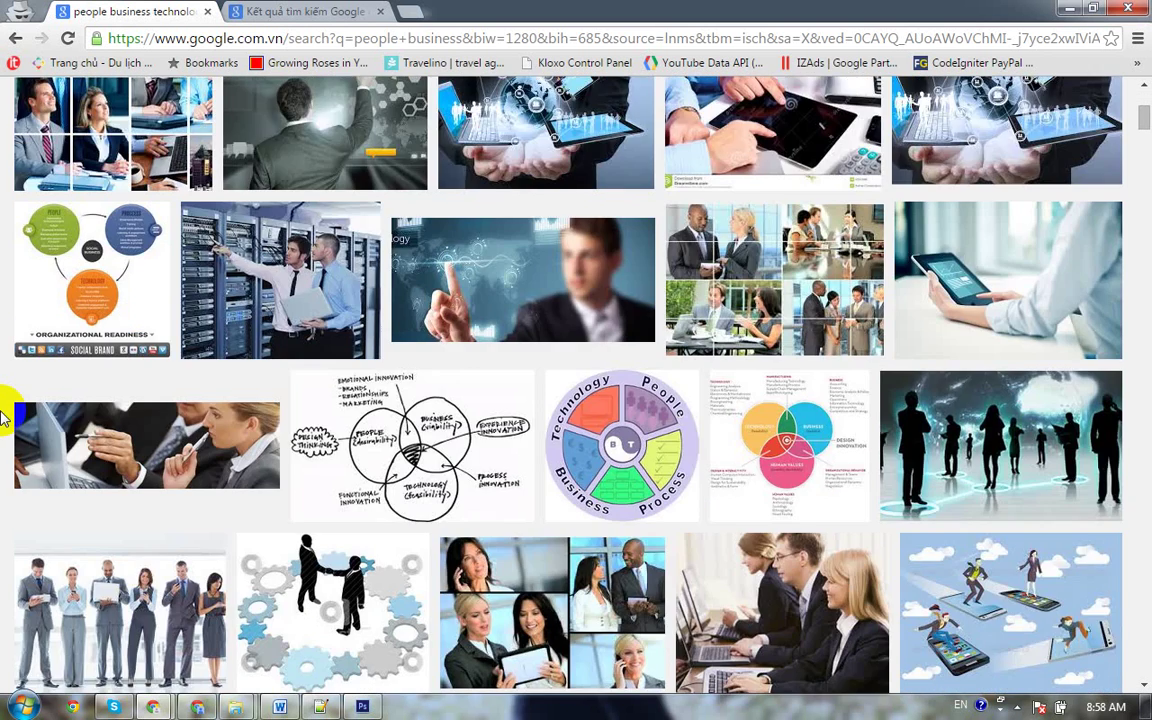
{"action": "scroll", "coordinate": [4, 418], "scroll_direction": "down", "scroll_amount": 1}
{"action": "scroll", "coordinate": [4, 418], "scroll_direction": "down", "scroll_amount": 2}
{"action": "scroll", "coordinate": [4, 418], "scroll_direction": "down", "scroll_amount": 1}
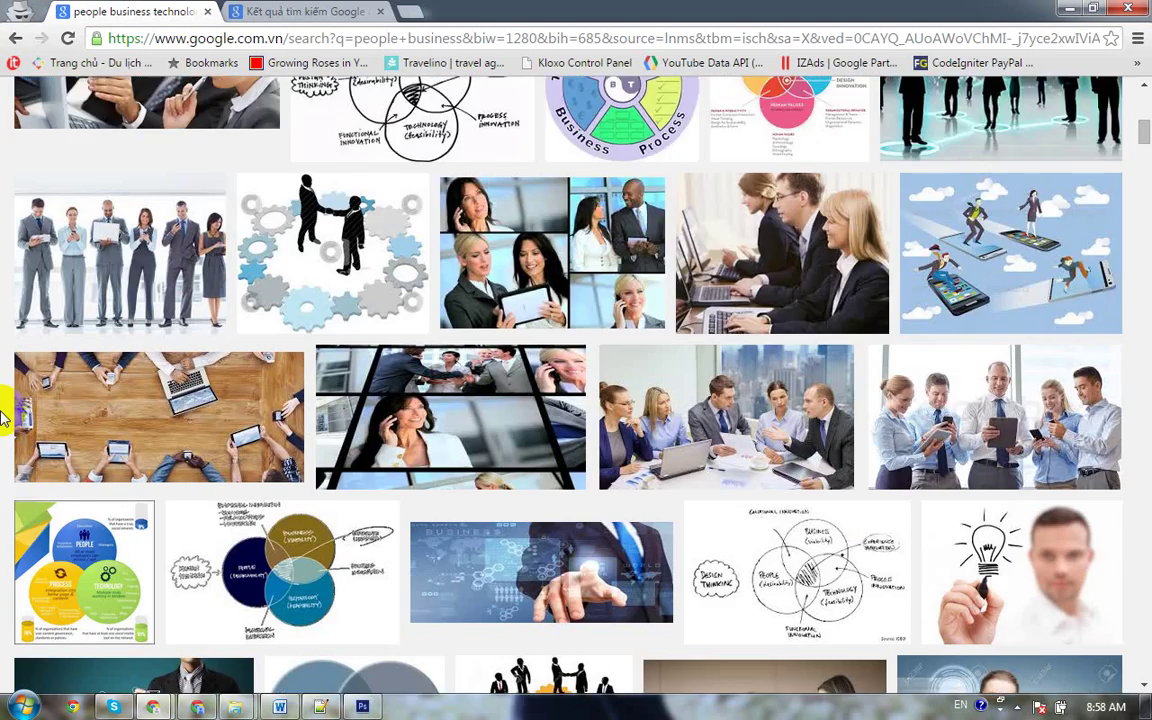
{"action": "scroll", "coordinate": [4, 418], "scroll_direction": "down", "scroll_amount": 1}
{"action": "scroll", "coordinate": [4, 418], "scroll_direction": "down", "scroll_amount": 1}
{"action": "scroll", "coordinate": [4, 418], "scroll_direction": "down", "scroll_amount": 1}
{"action": "scroll", "coordinate": [4, 418], "scroll_direction": "down", "scroll_amount": 1}
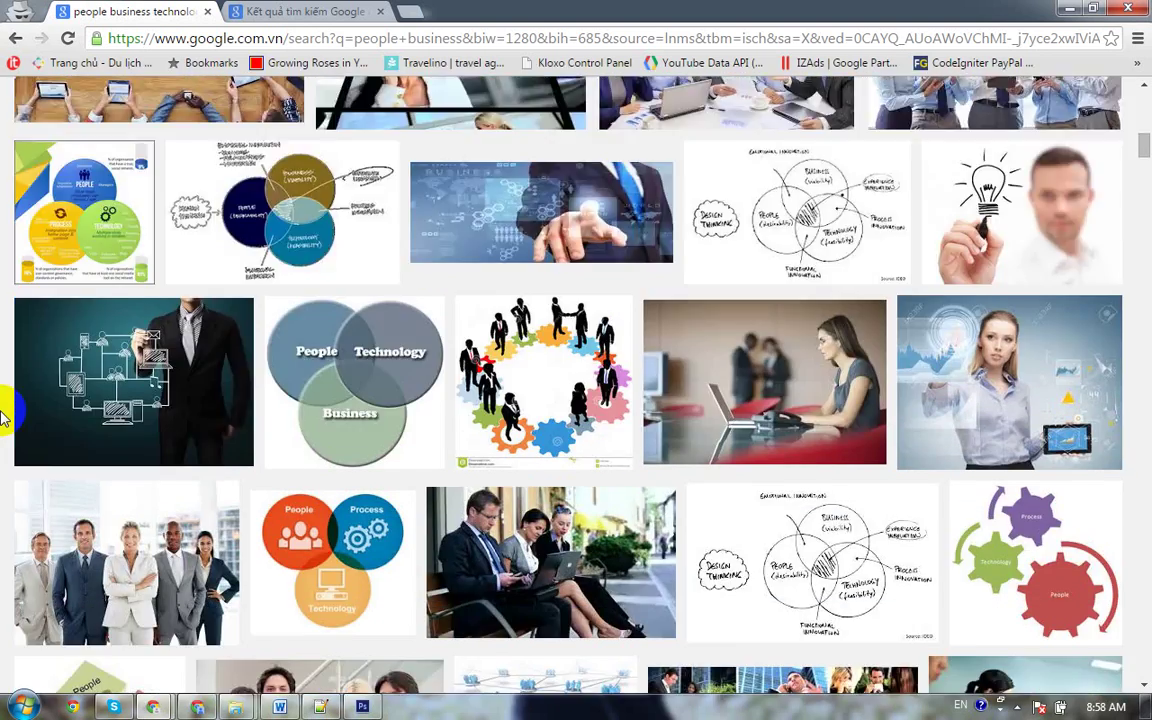
{"action": "scroll", "coordinate": [4, 418], "scroll_direction": "down", "scroll_amount": 1}
{"action": "scroll", "coordinate": [4, 418], "scroll_direction": "down", "scroll_amount": 1}
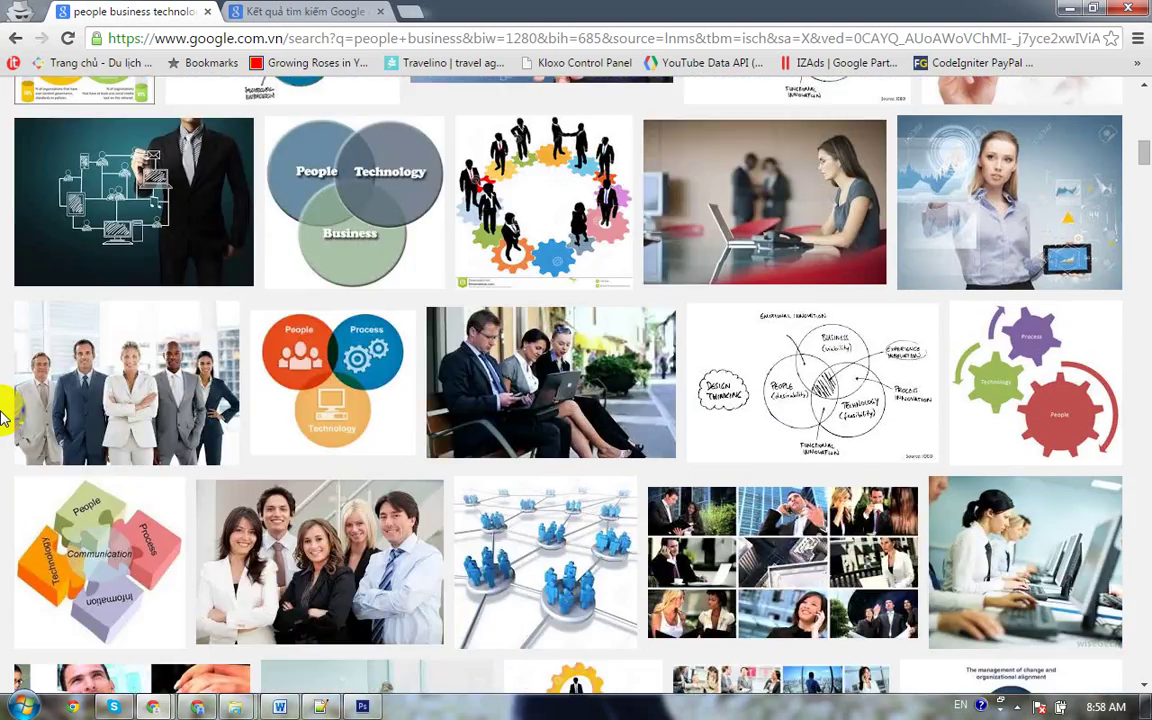
{"action": "scroll", "coordinate": [4, 418], "scroll_direction": "down", "scroll_amount": 2}
{"action": "scroll", "coordinate": [4, 418], "scroll_direction": "down", "scroll_amount": 1}
{"action": "scroll", "coordinate": [4, 418], "scroll_direction": "down", "scroll_amount": 2}
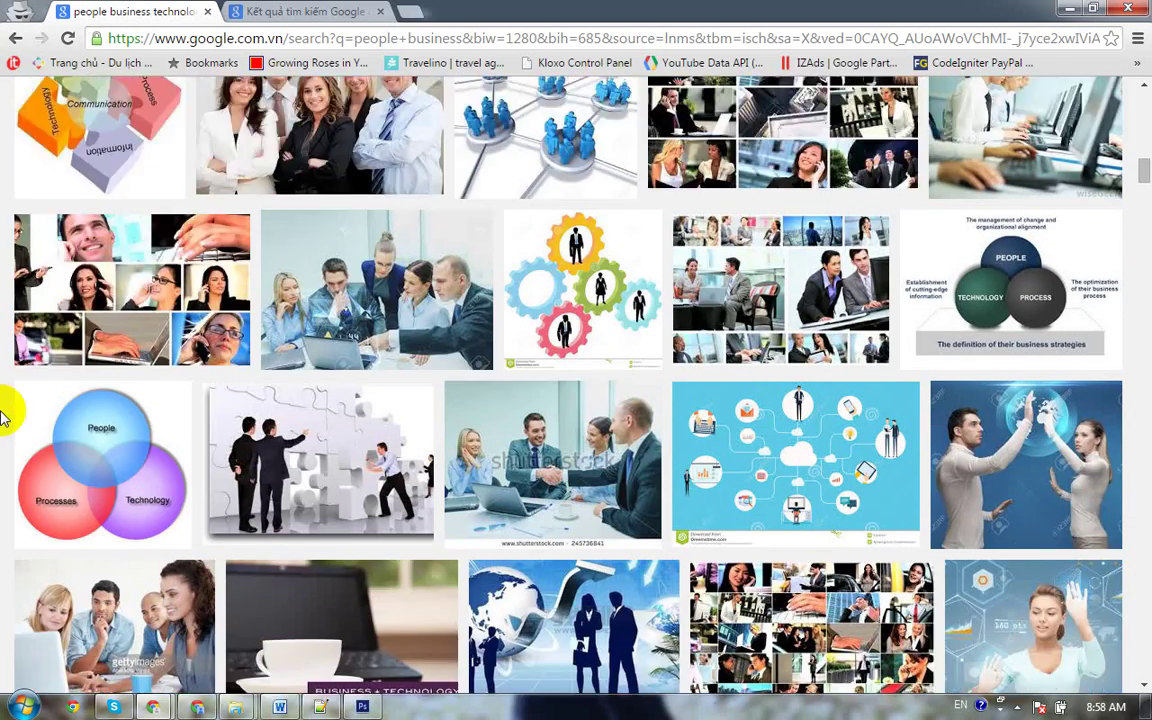
{"action": "scroll", "coordinate": [4, 418], "scroll_direction": "down", "scroll_amount": 2}
{"action": "scroll", "coordinate": [4, 418], "scroll_direction": "down", "scroll_amount": 2}
{"action": "scroll", "coordinate": [4, 418], "scroll_direction": "down", "scroll_amount": 1}
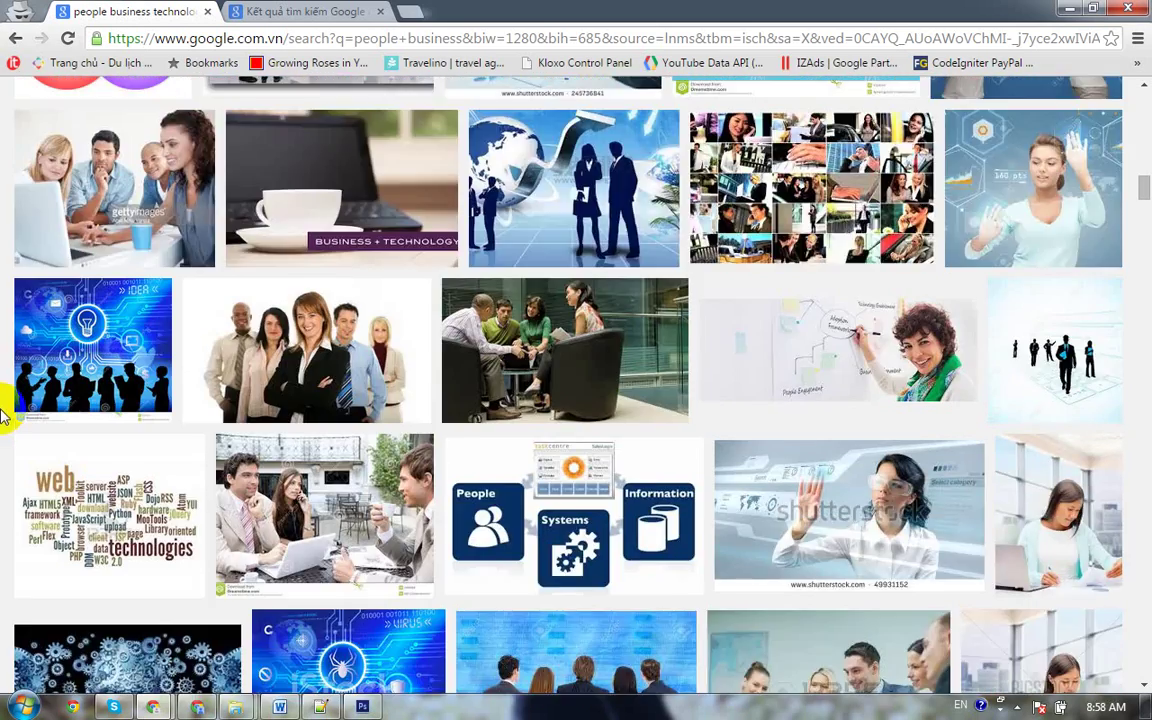
{"action": "scroll", "coordinate": [4, 440], "scroll_direction": "down", "scroll_amount": 2}
{"action": "scroll", "coordinate": [4, 455], "scroll_direction": "down", "scroll_amount": 1}
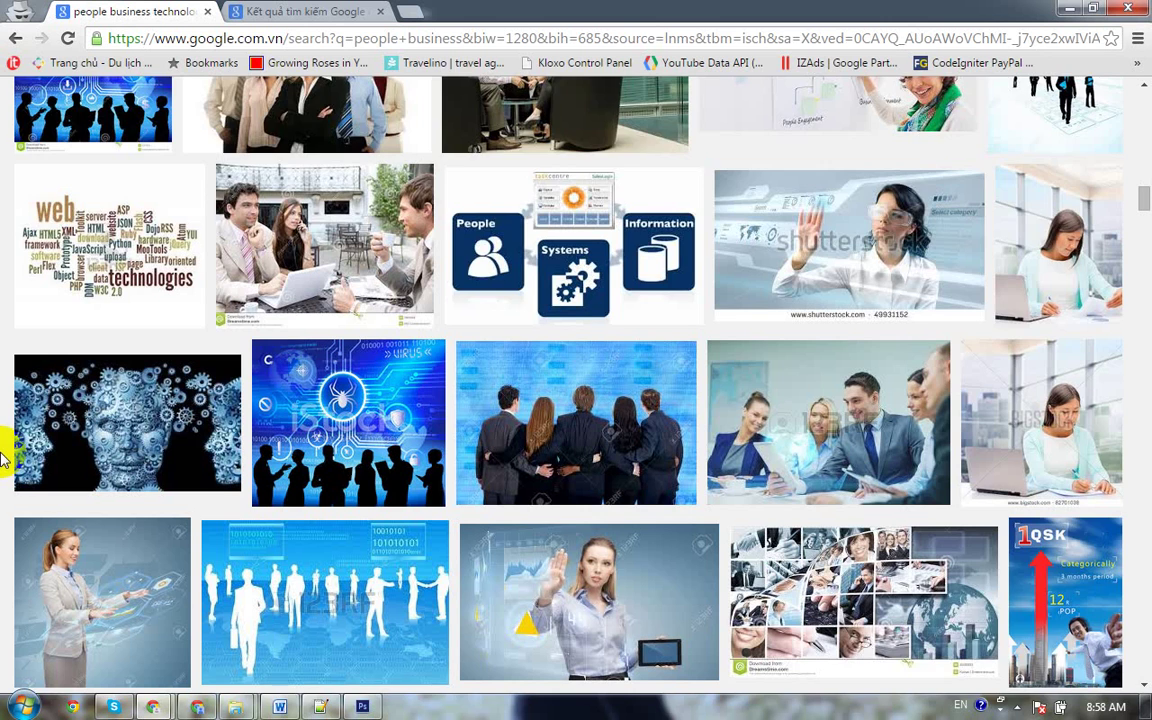
{"action": "scroll", "coordinate": [4, 460], "scroll_direction": "down", "scroll_amount": 2}
{"action": "scroll", "coordinate": [4, 460], "scroll_direction": "down", "scroll_amount": 2}
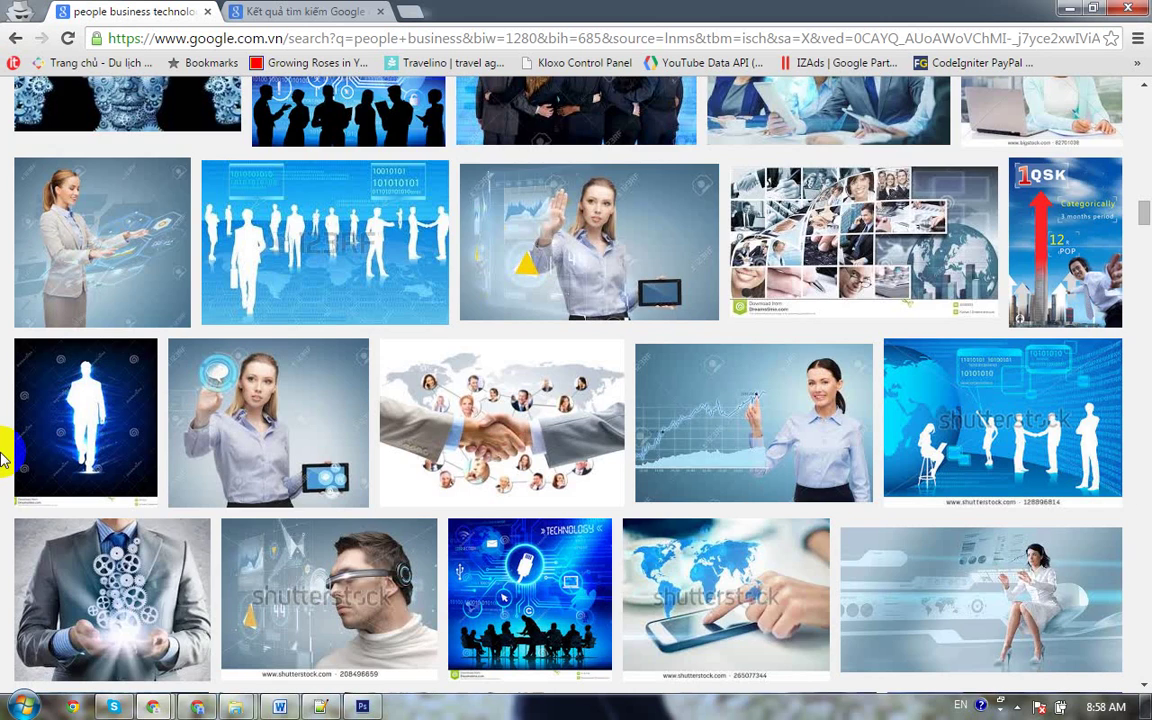
{"action": "scroll", "coordinate": [4, 460], "scroll_direction": "down", "scroll_amount": 1}
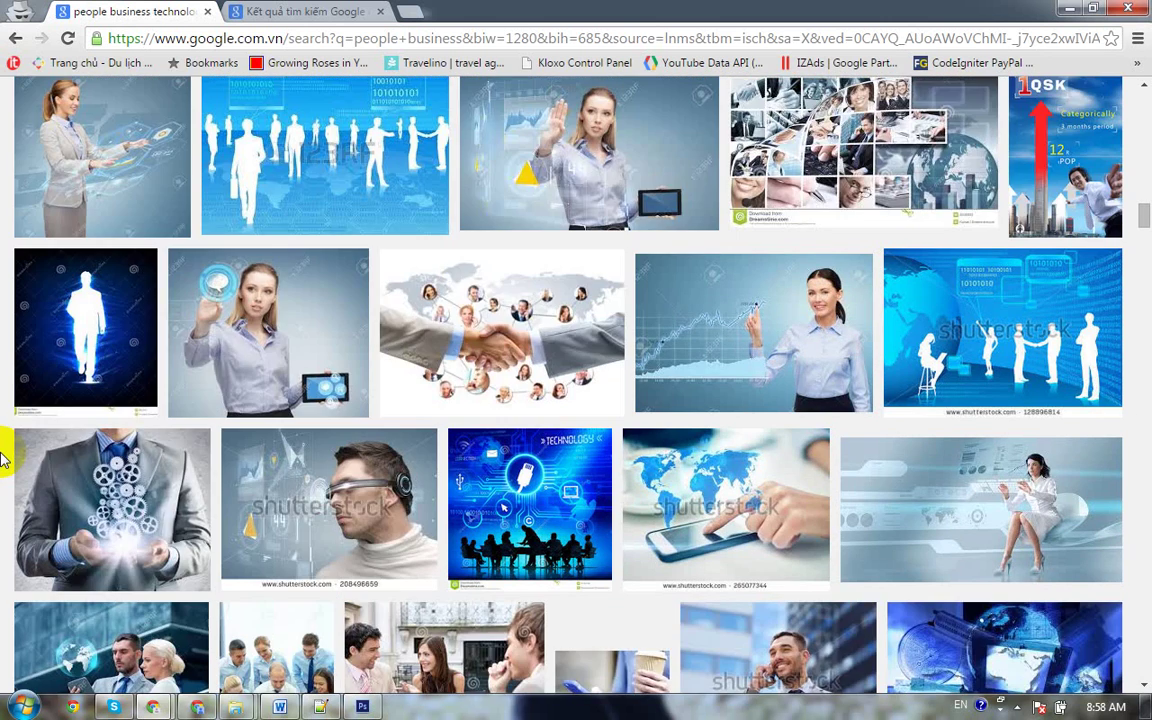
{"action": "scroll", "coordinate": [4, 460], "scroll_direction": "down", "scroll_amount": 1}
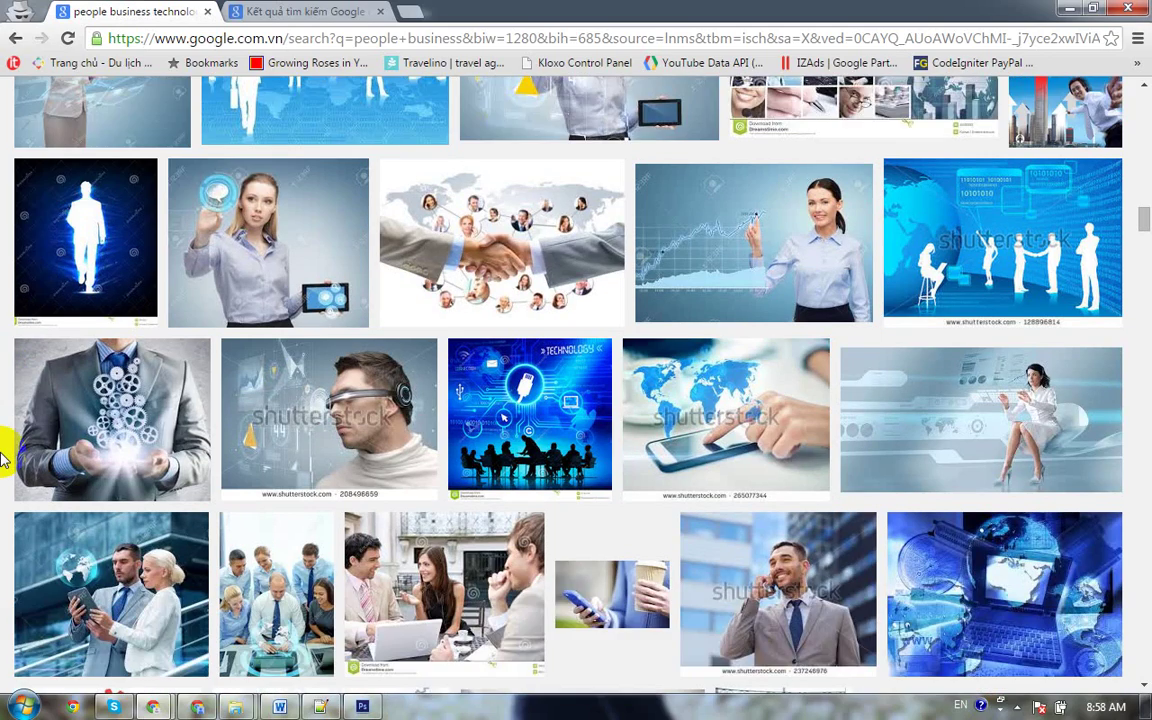
{"action": "scroll", "coordinate": [4, 460], "scroll_direction": "down", "scroll_amount": 2}
{"action": "scroll", "coordinate": [4, 460], "scroll_direction": "down", "scroll_amount": 2}
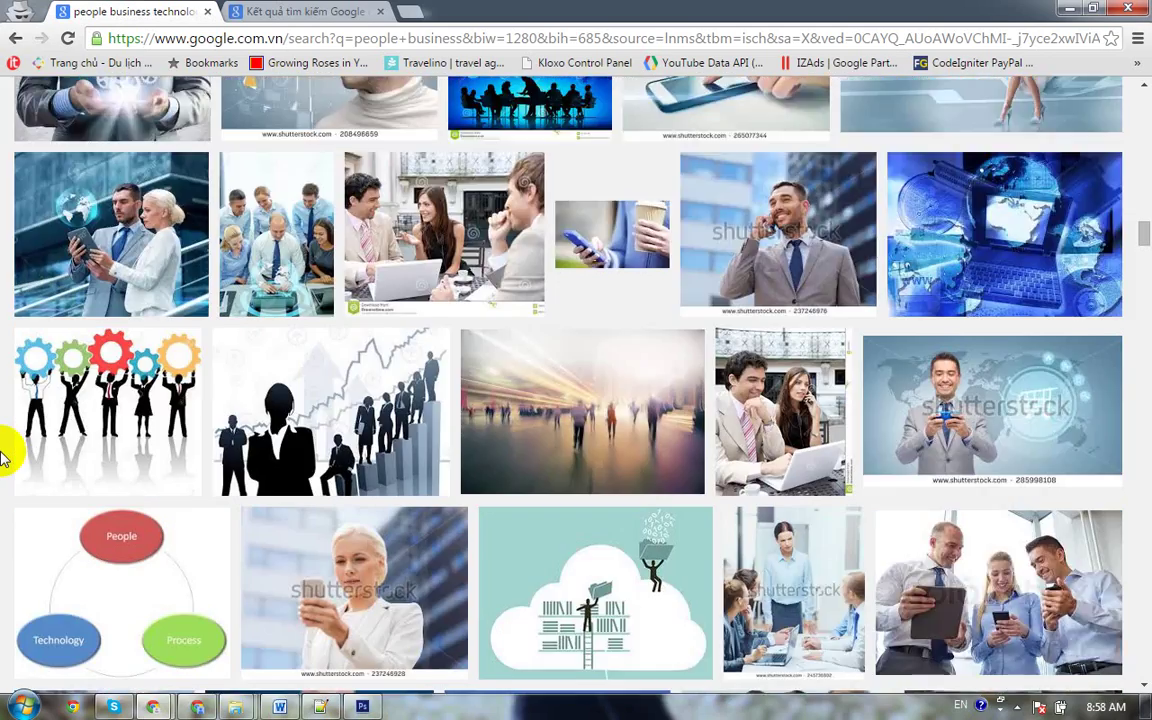
{"action": "scroll", "coordinate": [4, 460], "scroll_direction": "down", "scroll_amount": 2}
{"action": "scroll", "coordinate": [4, 460], "scroll_direction": "down", "scroll_amount": 2}
{"action": "scroll", "coordinate": [4, 460], "scroll_direction": "down", "scroll_amount": 3}
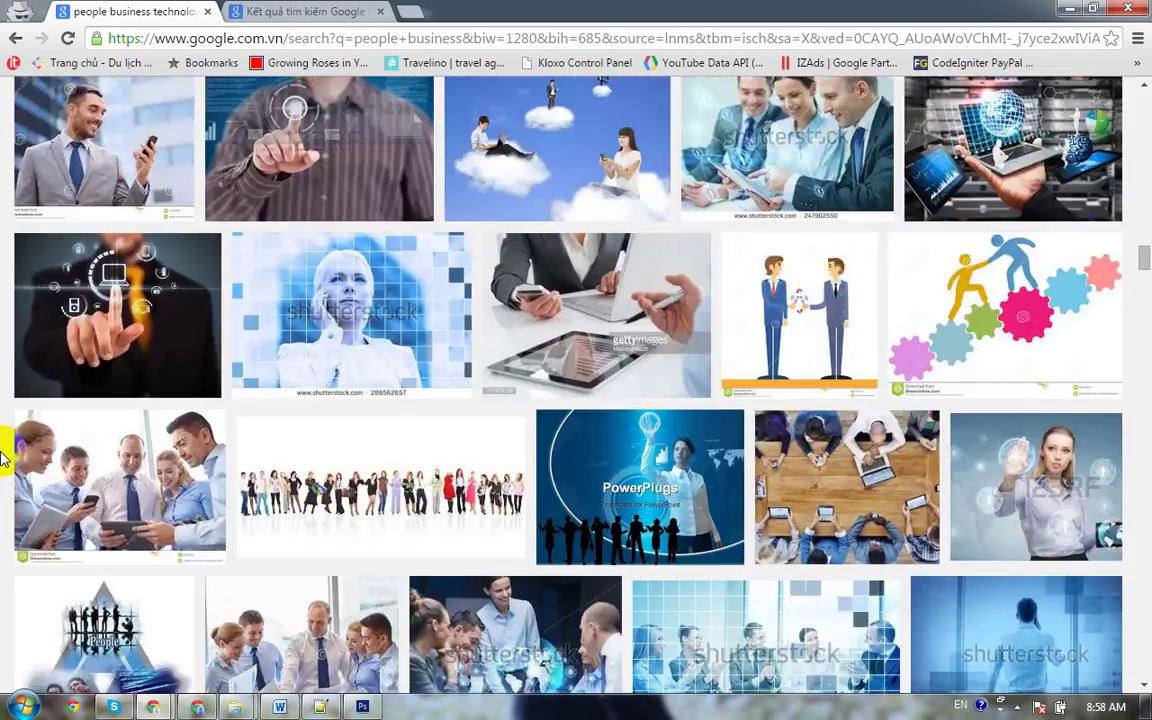
{"action": "scroll", "coordinate": [4, 460], "scroll_direction": "down", "scroll_amount": 3}
{"action": "scroll", "coordinate": [4, 460], "scroll_direction": "down", "scroll_amount": 2}
{"action": "scroll", "coordinate": [4, 465], "scroll_direction": "down", "scroll_amount": 1}
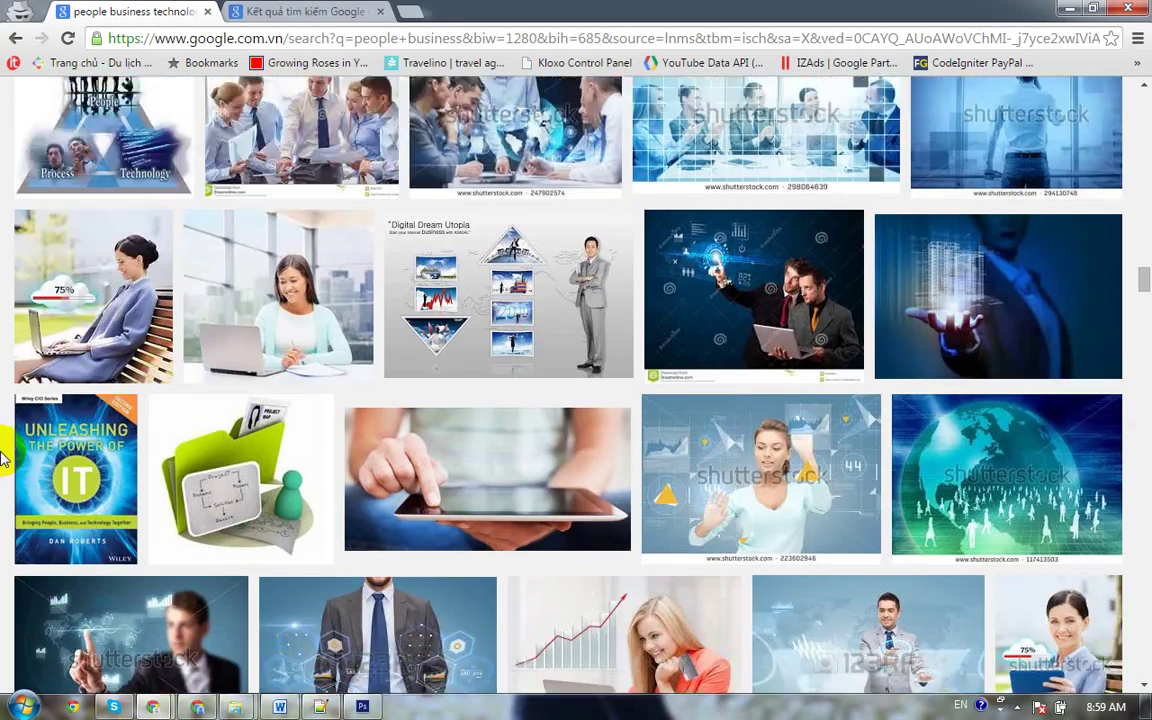
{"action": "scroll", "coordinate": [4, 470], "scroll_direction": "down", "scroll_amount": 2}
{"action": "scroll", "coordinate": [4, 476], "scroll_direction": "down", "scroll_amount": 1}
{"action": "scroll", "coordinate": [4, 474], "scroll_direction": "down", "scroll_amount": 2}
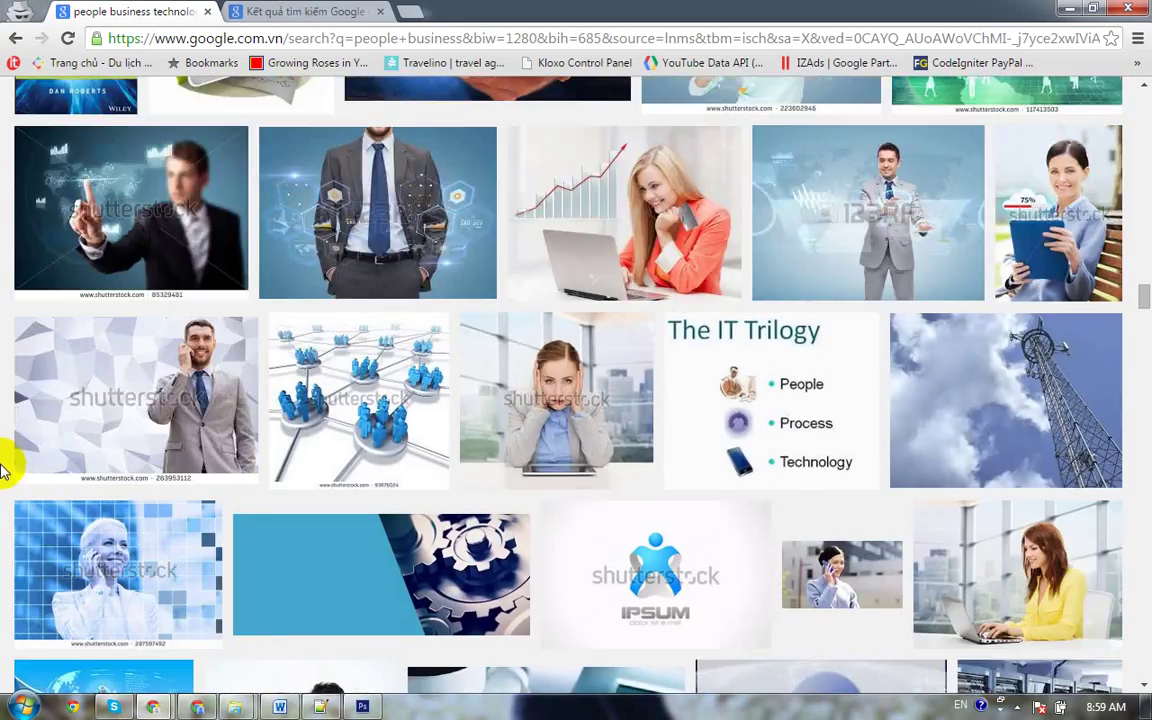
{"action": "scroll", "coordinate": [4, 470], "scroll_direction": "down", "scroll_amount": 2}
{"action": "scroll", "coordinate": [4, 470], "scroll_direction": "down", "scroll_amount": 2}
{"action": "scroll", "coordinate": [4, 470], "scroll_direction": "down", "scroll_amount": 2}
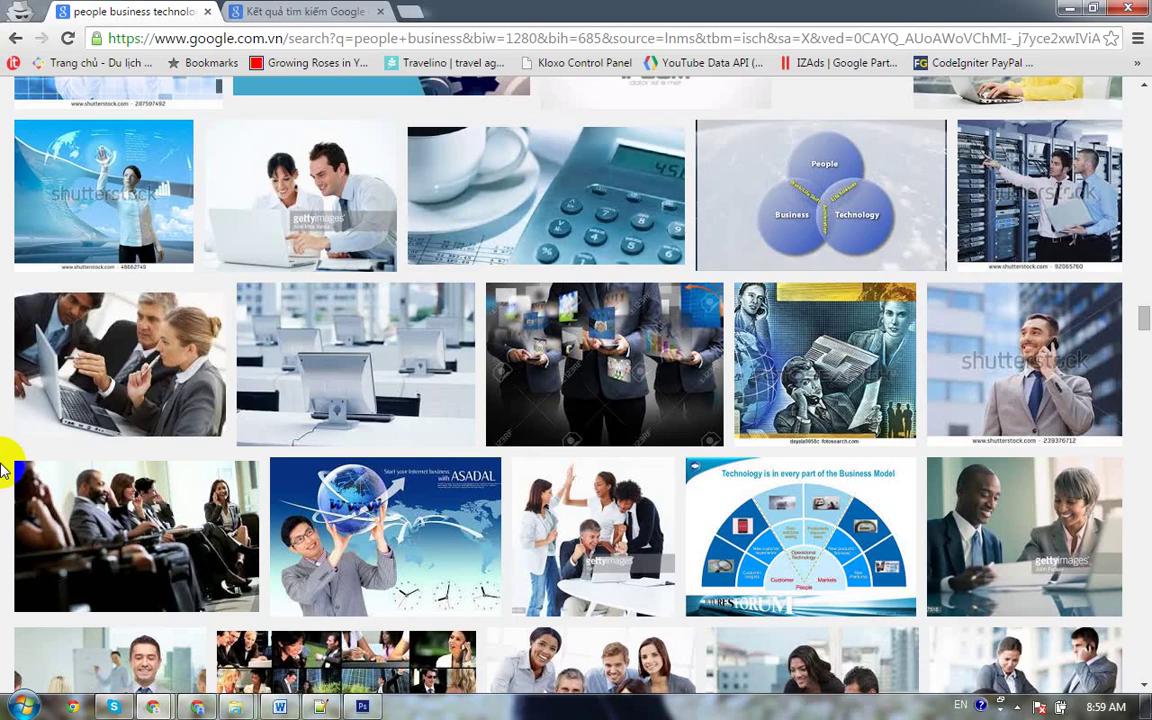
{"action": "scroll", "coordinate": [4, 468], "scroll_direction": "down", "scroll_amount": 1}
{"action": "scroll", "coordinate": [4, 468], "scroll_direction": "down", "scroll_amount": 1}
{"action": "scroll", "coordinate": [4, 469], "scroll_direction": "down", "scroll_amount": 2}
{"action": "scroll", "coordinate": [4, 470], "scroll_direction": "down", "scroll_amount": 1}
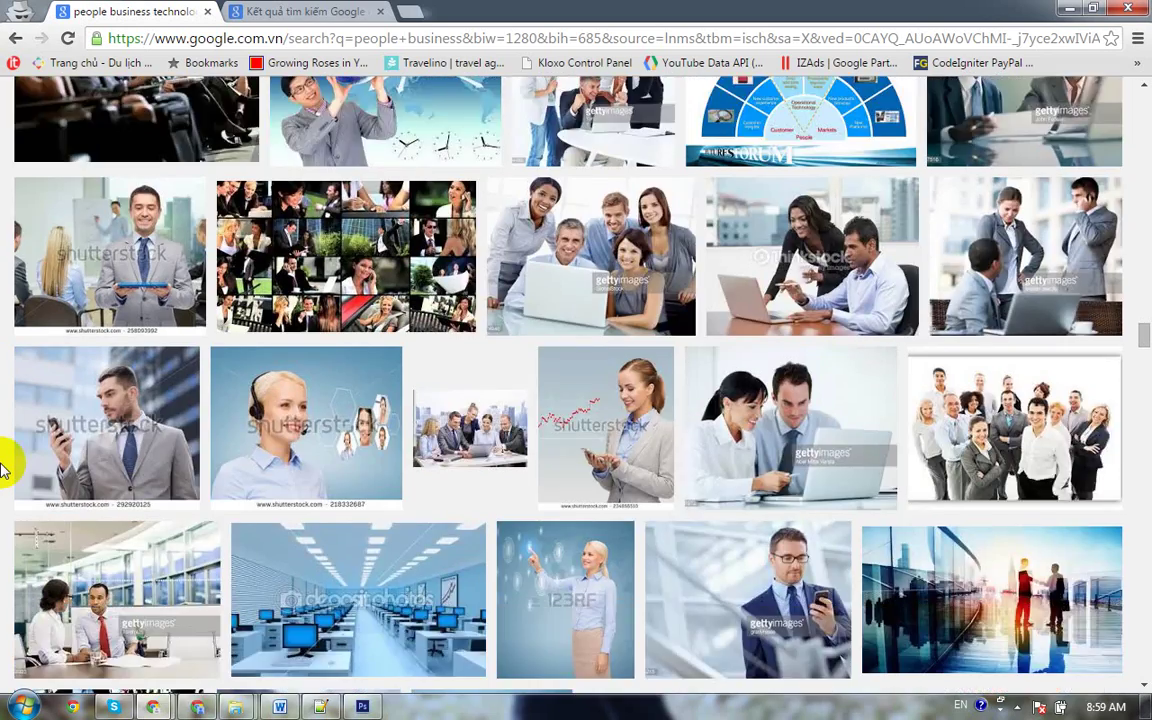
{"action": "scroll", "coordinate": [4, 470], "scroll_direction": "down", "scroll_amount": 2}
{"action": "scroll", "coordinate": [4, 468], "scroll_direction": "down", "scroll_amount": 1}
{"action": "scroll", "coordinate": [4, 469], "scroll_direction": "down", "scroll_amount": 1}
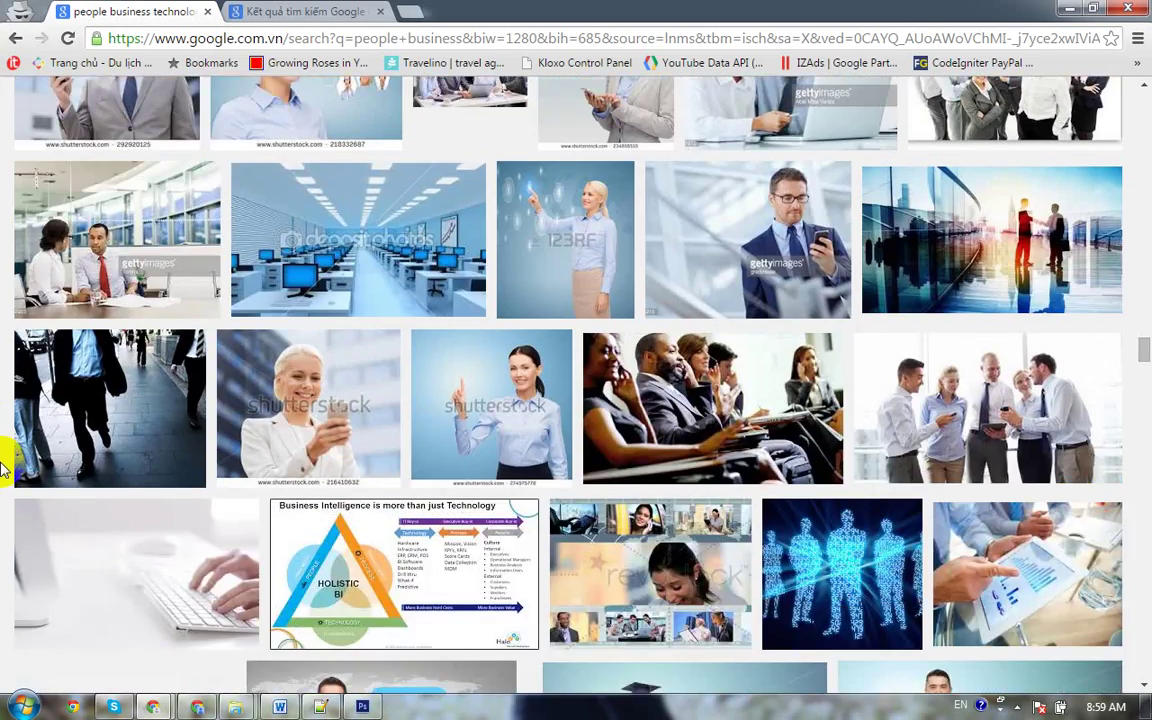
{"action": "scroll", "coordinate": [4, 469], "scroll_direction": "down", "scroll_amount": 2}
{"action": "scroll", "coordinate": [4, 470], "scroll_direction": "down", "scroll_amount": 1}
{"action": "scroll", "coordinate": [4, 468], "scroll_direction": "down", "scroll_amount": 3}
{"action": "scroll", "coordinate": [4, 468], "scroll_direction": "down", "scroll_amount": 3}
{"action": "scroll", "coordinate": [4, 468], "scroll_direction": "down", "scroll_amount": 1}
{"action": "scroll", "coordinate": [4, 470], "scroll_direction": "down", "scroll_amount": 2}
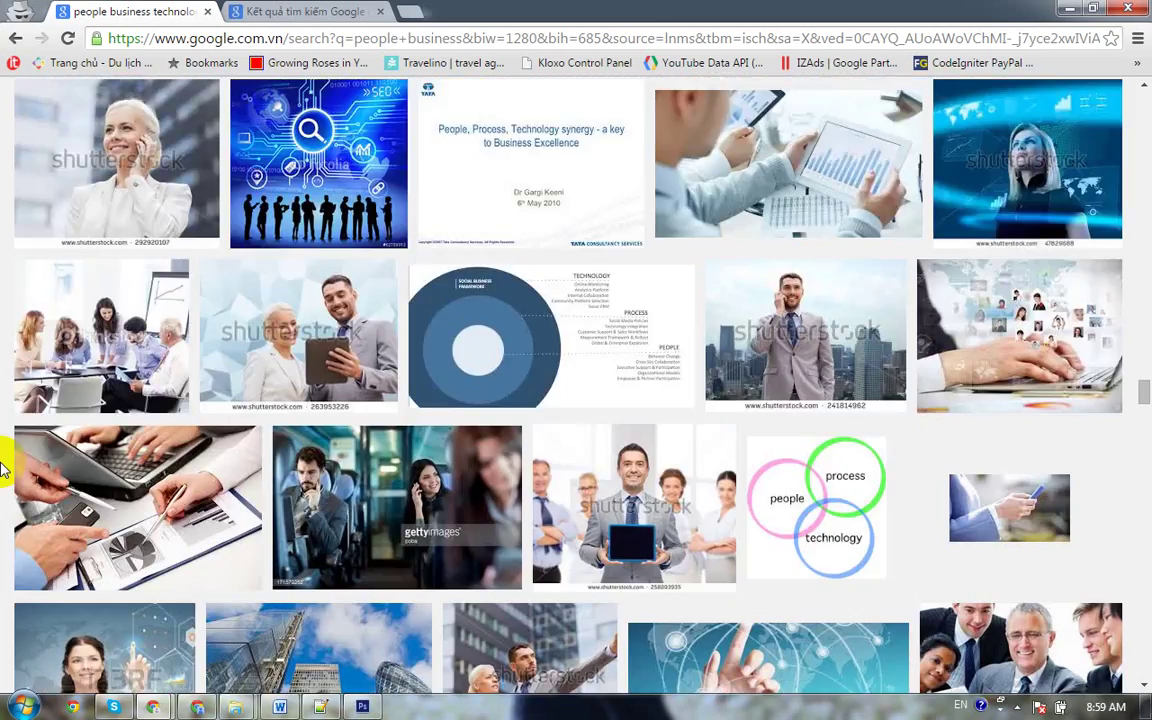
{"action": "scroll", "coordinate": [4, 470], "scroll_direction": "down", "scroll_amount": 2}
{"action": "scroll", "coordinate": [4, 470], "scroll_direction": "down", "scroll_amount": 1}
{"action": "scroll", "coordinate": [4, 470], "scroll_direction": "down", "scroll_amount": 4}
{"action": "scroll", "coordinate": [4, 468], "scroll_direction": "down", "scroll_amount": 1}
{"action": "scroll", "coordinate": [4, 468], "scroll_direction": "down", "scroll_amount": 3}
{"action": "scroll", "coordinate": [4, 468], "scroll_direction": "down", "scroll_amount": 1}
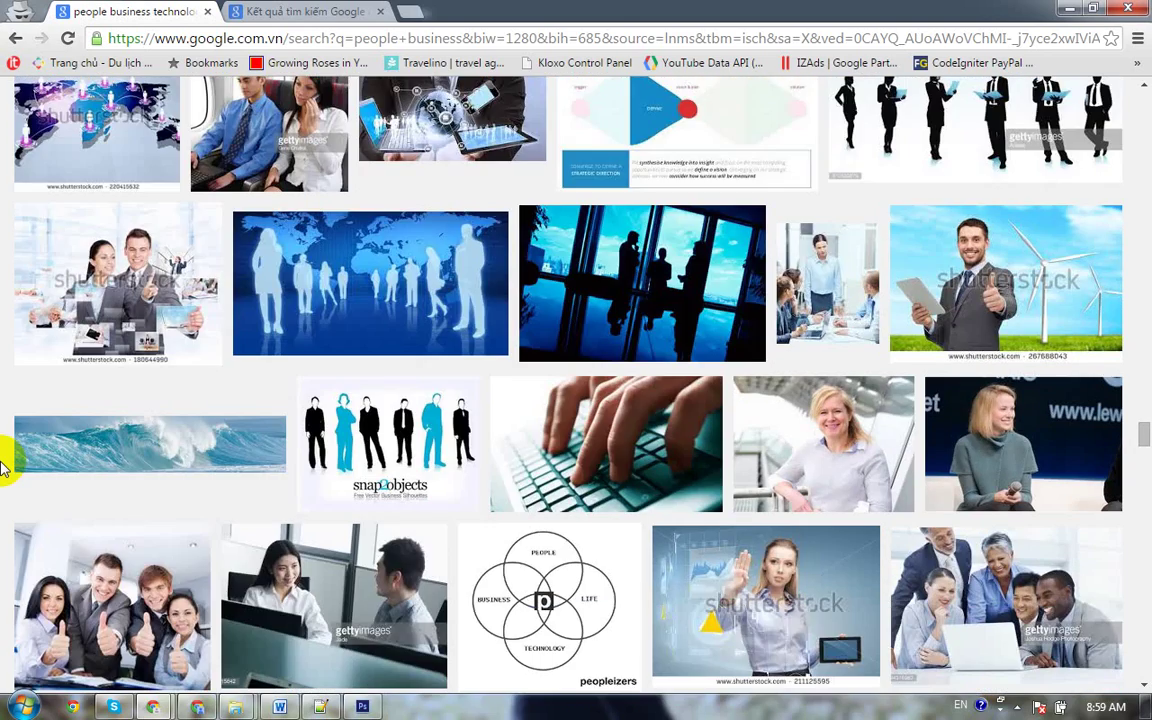
{"action": "scroll", "coordinate": [4, 468], "scroll_direction": "down", "scroll_amount": 2}
{"action": "scroll", "coordinate": [4, 468], "scroll_direction": "down", "scroll_amount": 2}
{"action": "scroll", "coordinate": [4, 468], "scroll_direction": "down", "scroll_amount": 2}
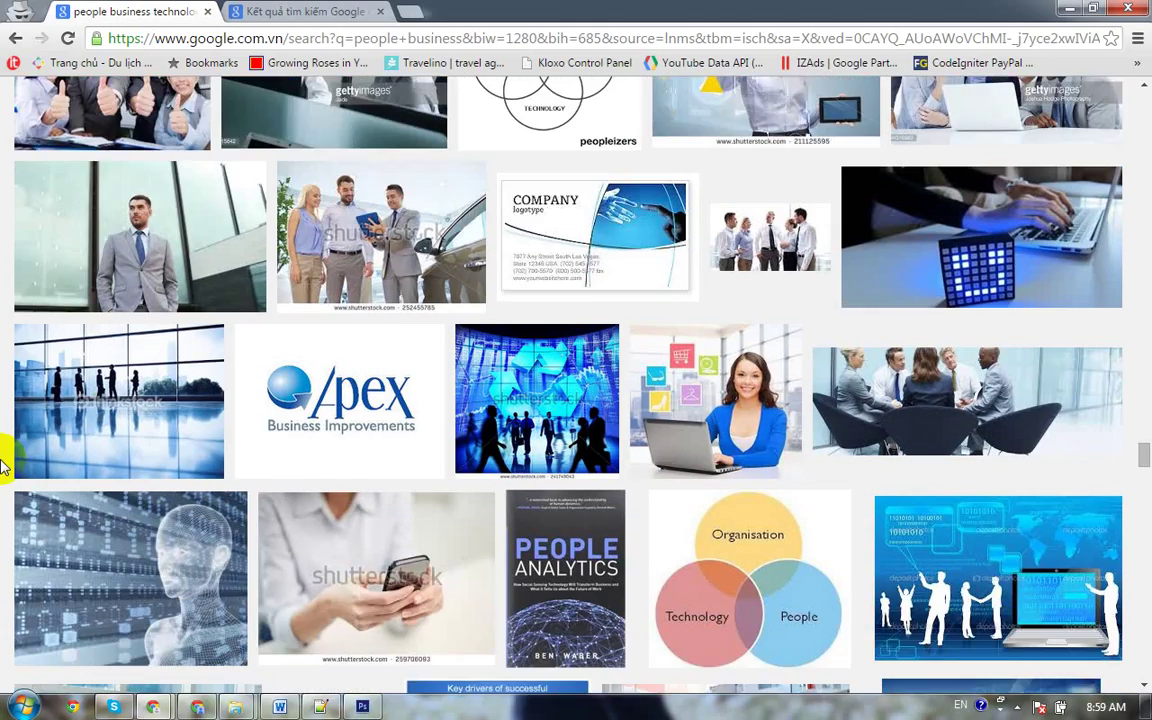
{"action": "scroll", "coordinate": [4, 468], "scroll_direction": "down", "scroll_amount": 1}
{"action": "scroll", "coordinate": [4, 468], "scroll_direction": "down", "scroll_amount": 3}
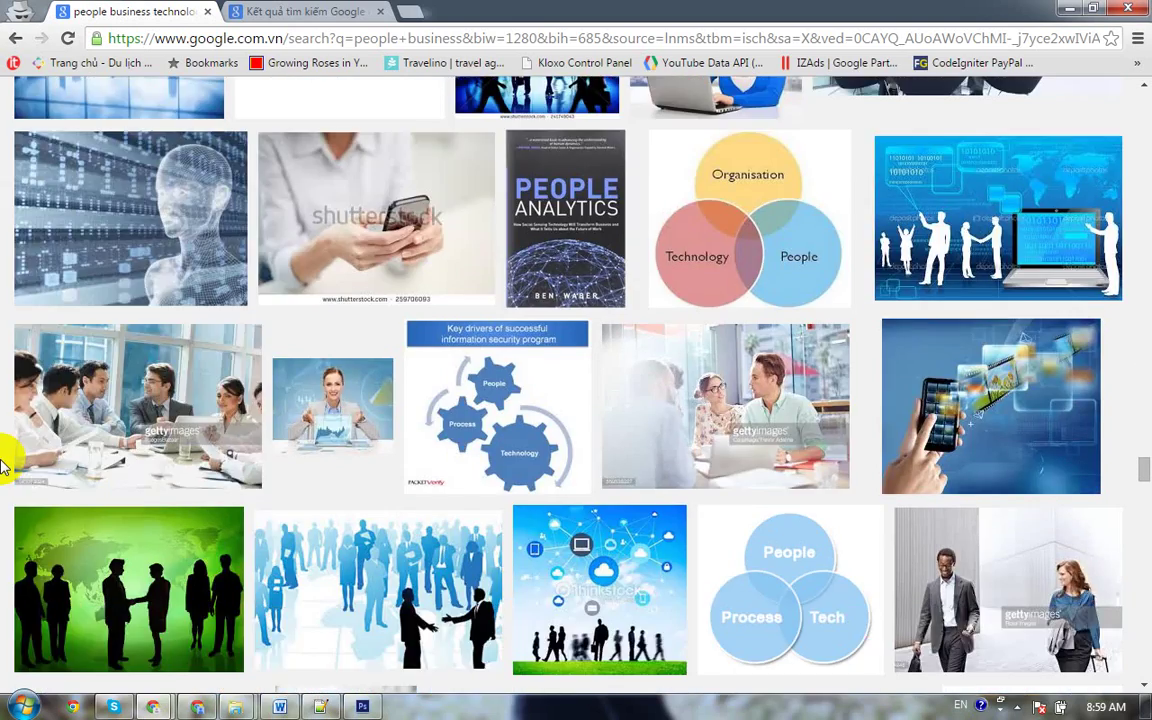
{"action": "scroll", "coordinate": [4, 468], "scroll_direction": "down", "scroll_amount": 3}
{"action": "scroll", "coordinate": [4, 468], "scroll_direction": "down", "scroll_amount": 2}
{"action": "scroll", "coordinate": [4, 468], "scroll_direction": "down", "scroll_amount": 1}
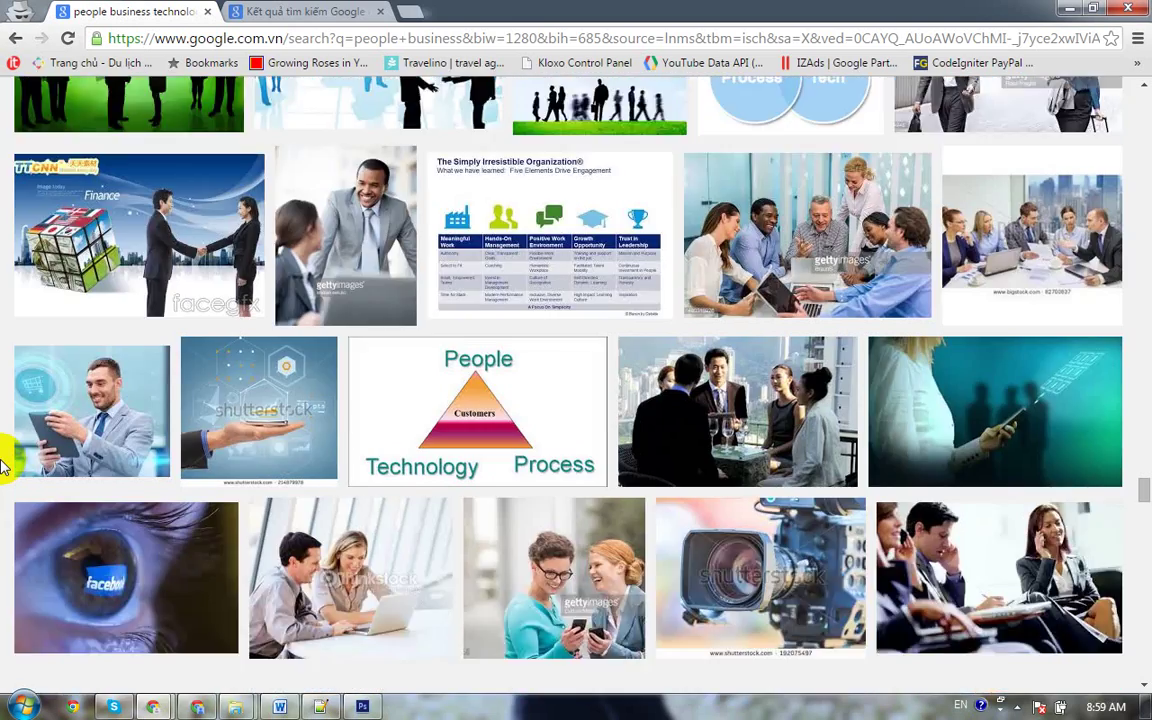
{"action": "scroll", "coordinate": [4, 468], "scroll_direction": "down", "scroll_amount": 1}
{"action": "scroll", "coordinate": [4, 468], "scroll_direction": "down", "scroll_amount": 1}
{"action": "scroll", "coordinate": [4, 468], "scroll_direction": "down", "scroll_amount": 3}
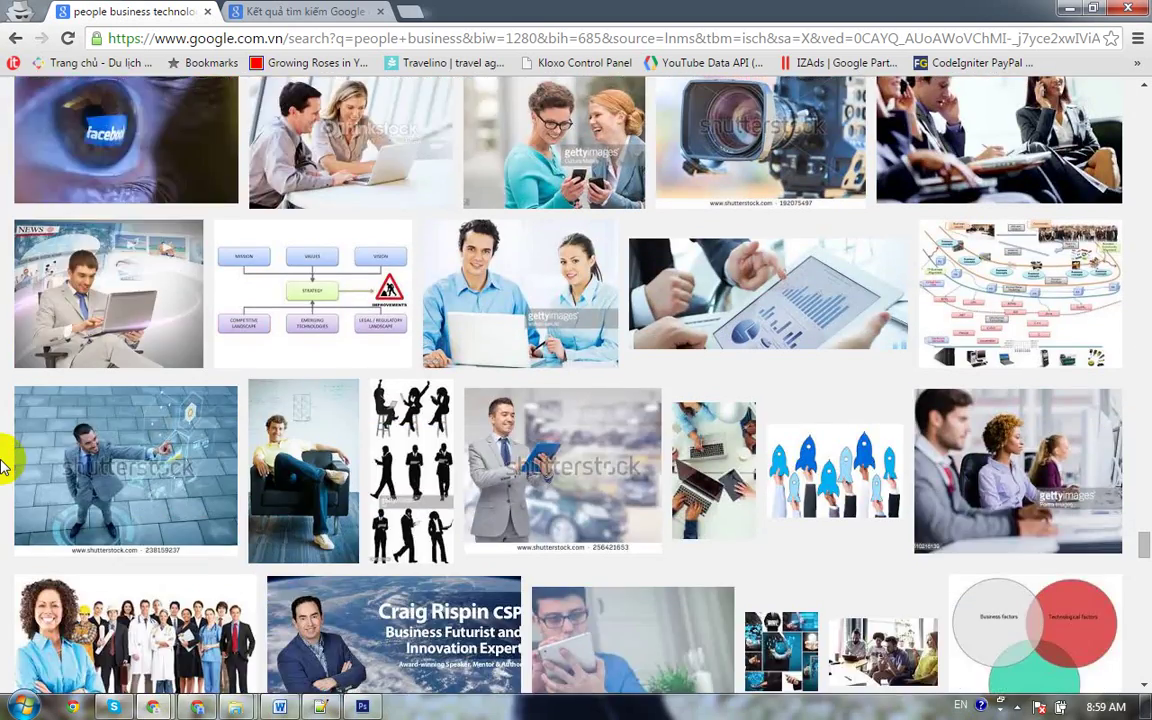
{"action": "scroll", "coordinate": [4, 468], "scroll_direction": "down", "scroll_amount": 3}
{"action": "scroll", "coordinate": [4, 468], "scroll_direction": "down", "scroll_amount": 1}
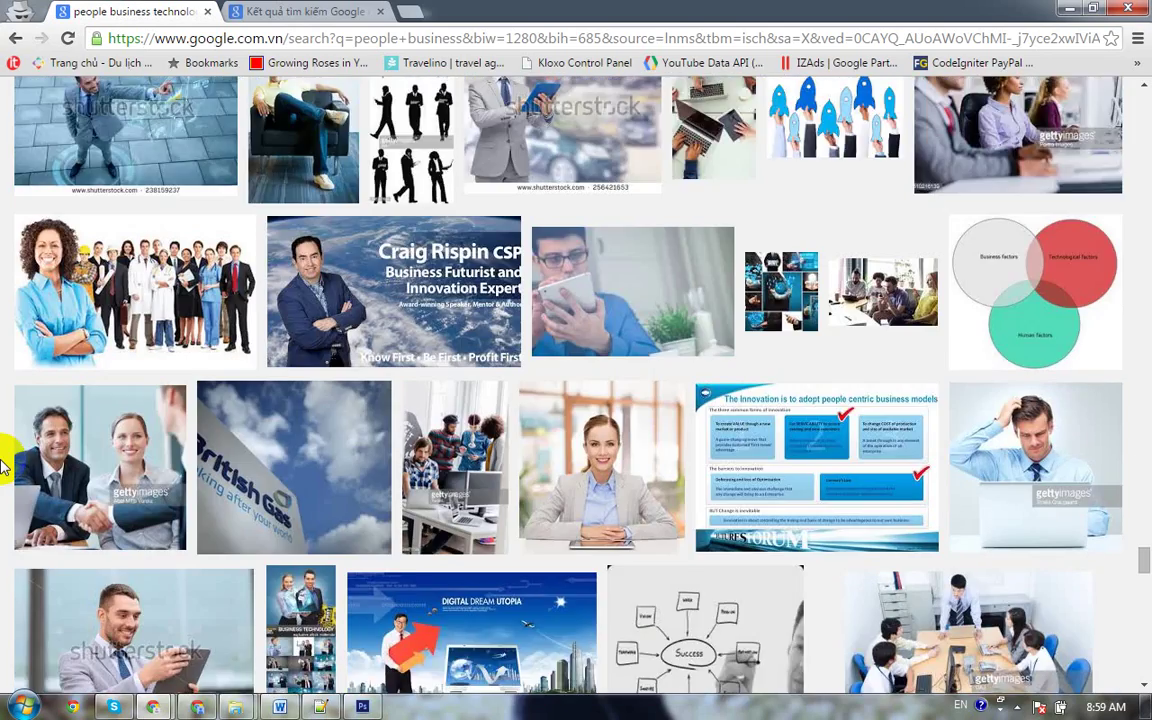
{"action": "scroll", "coordinate": [4, 468], "scroll_direction": "down", "scroll_amount": 2}
{"action": "scroll", "coordinate": [4, 468], "scroll_direction": "down", "scroll_amount": 3}
{"action": "scroll", "coordinate": [4, 468], "scroll_direction": "down", "scroll_amount": 1}
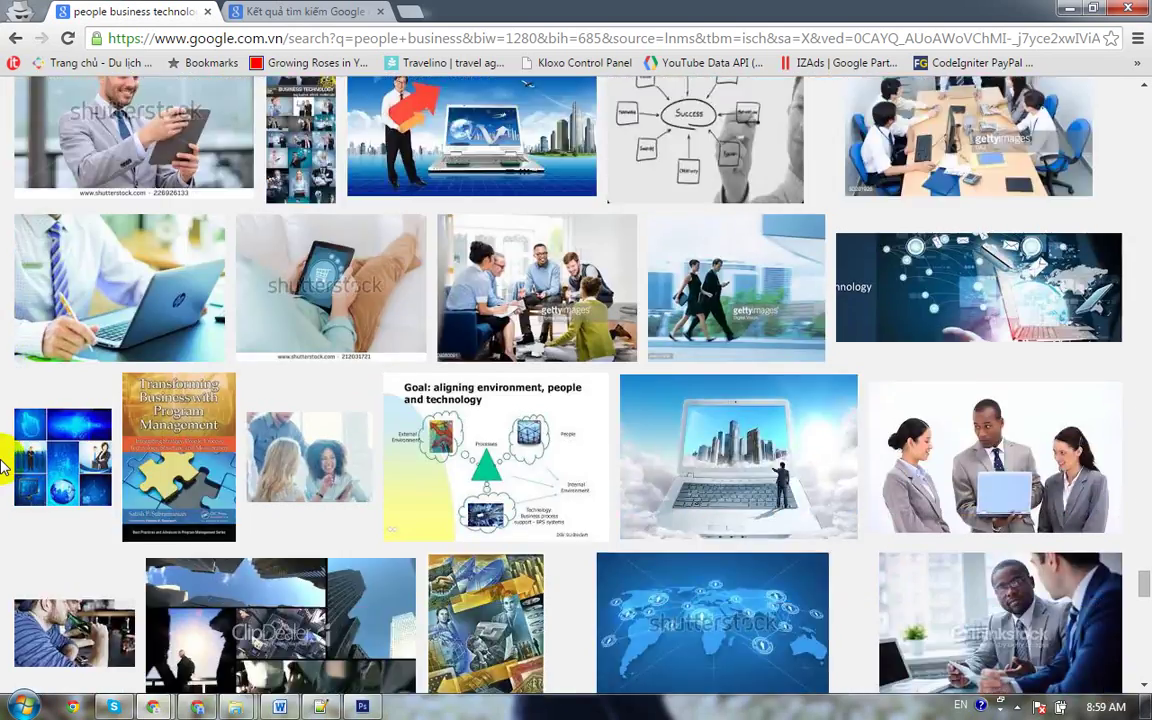
{"action": "scroll", "coordinate": [4, 468], "scroll_direction": "down", "scroll_amount": 3}
{"action": "scroll", "coordinate": [4, 468], "scroll_direction": "down", "scroll_amount": 3}
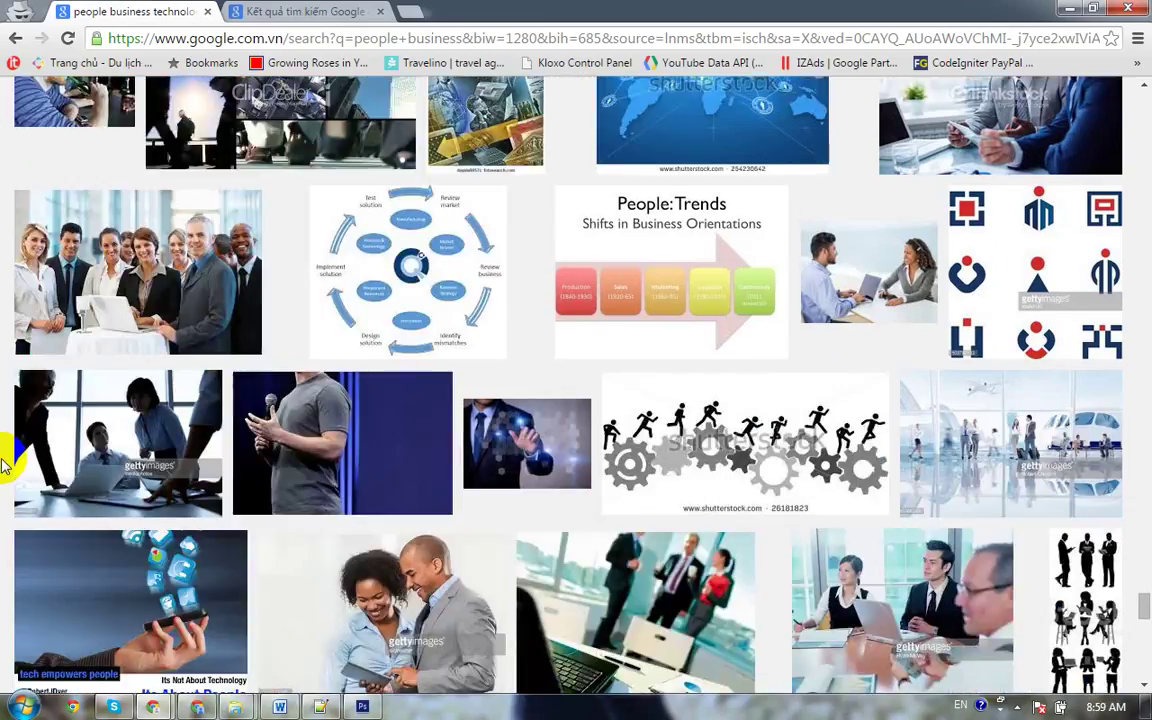
{"action": "scroll", "coordinate": [4, 463], "scroll_direction": "down", "scroll_amount": 2}
{"action": "scroll", "coordinate": [4, 463], "scroll_direction": "down", "scroll_amount": 2}
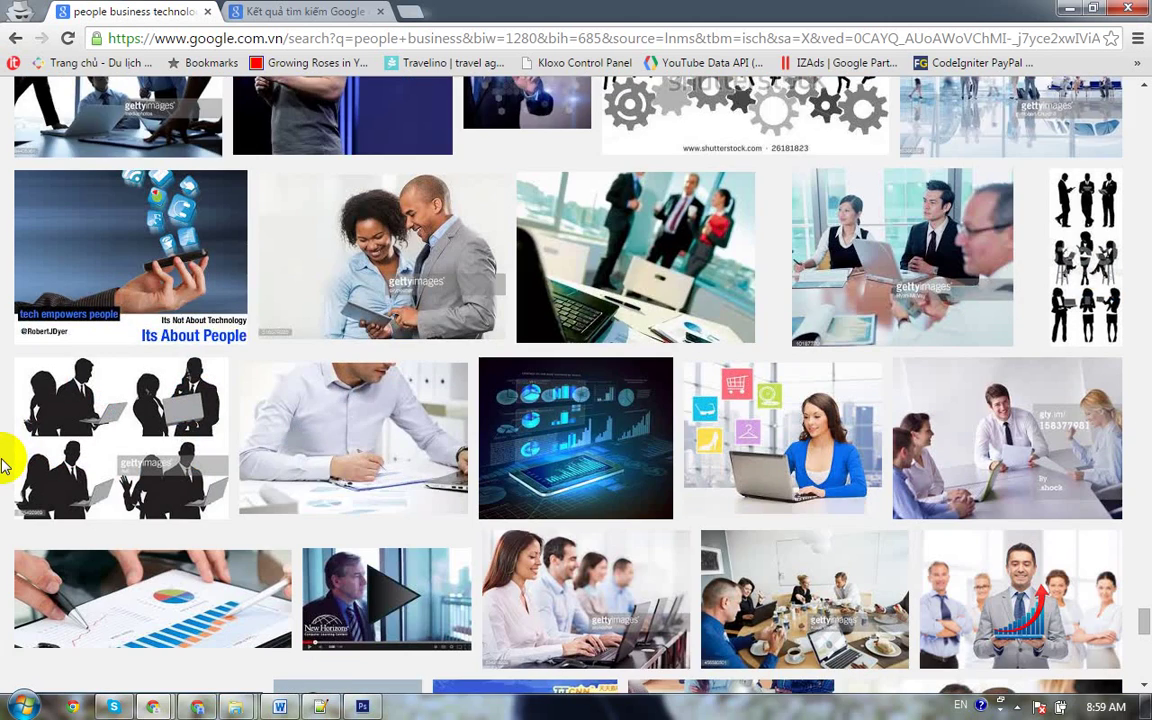
{"action": "scroll", "coordinate": [4, 463], "scroll_direction": "down", "scroll_amount": 1}
Save the Office People Working photo as images.jpg and open its full-size image in a new tab.
{"action": "left_click", "coordinate": [340, 10]}
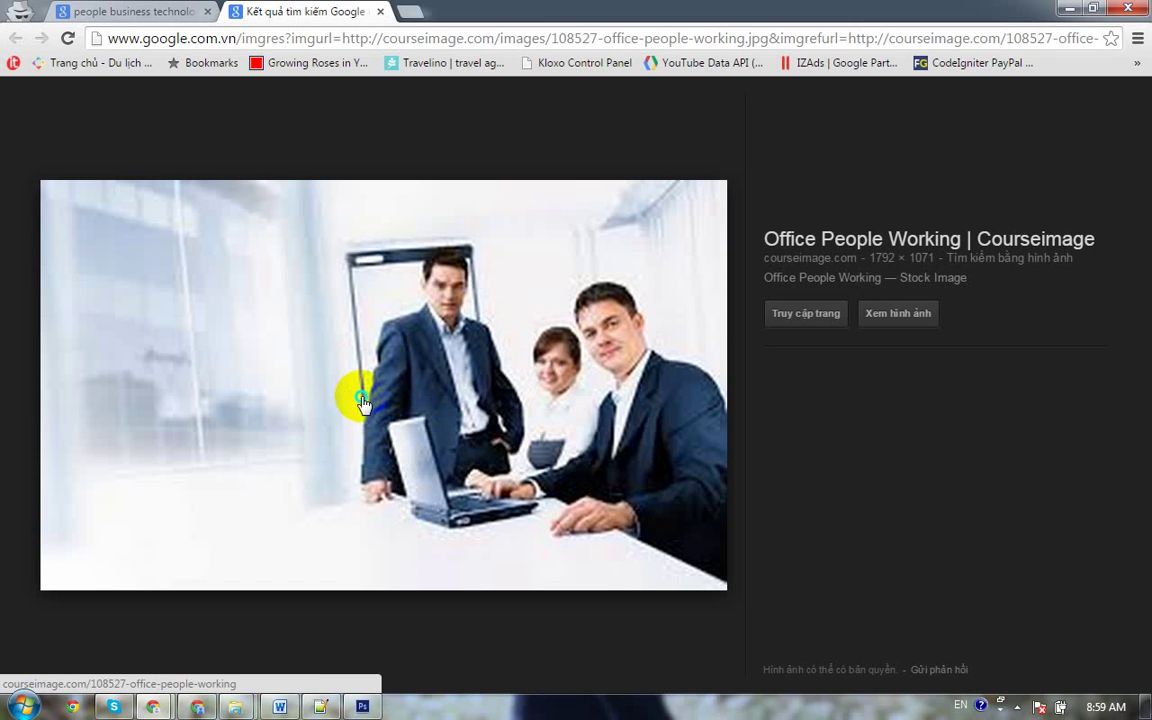
{"action": "right_click", "coordinate": [360, 396]}
{"action": "left_click", "coordinate": [425, 527]}
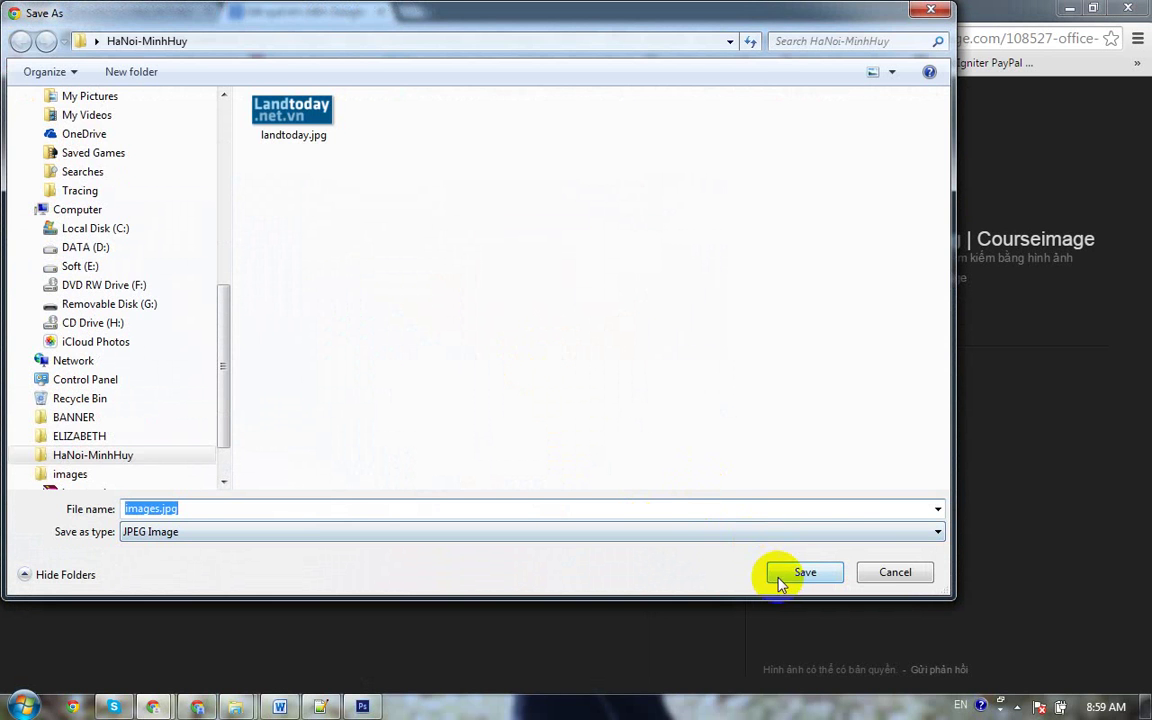
{"action": "left_click", "coordinate": [892, 570]}
{"action": "left_click", "coordinate": [882, 316]}
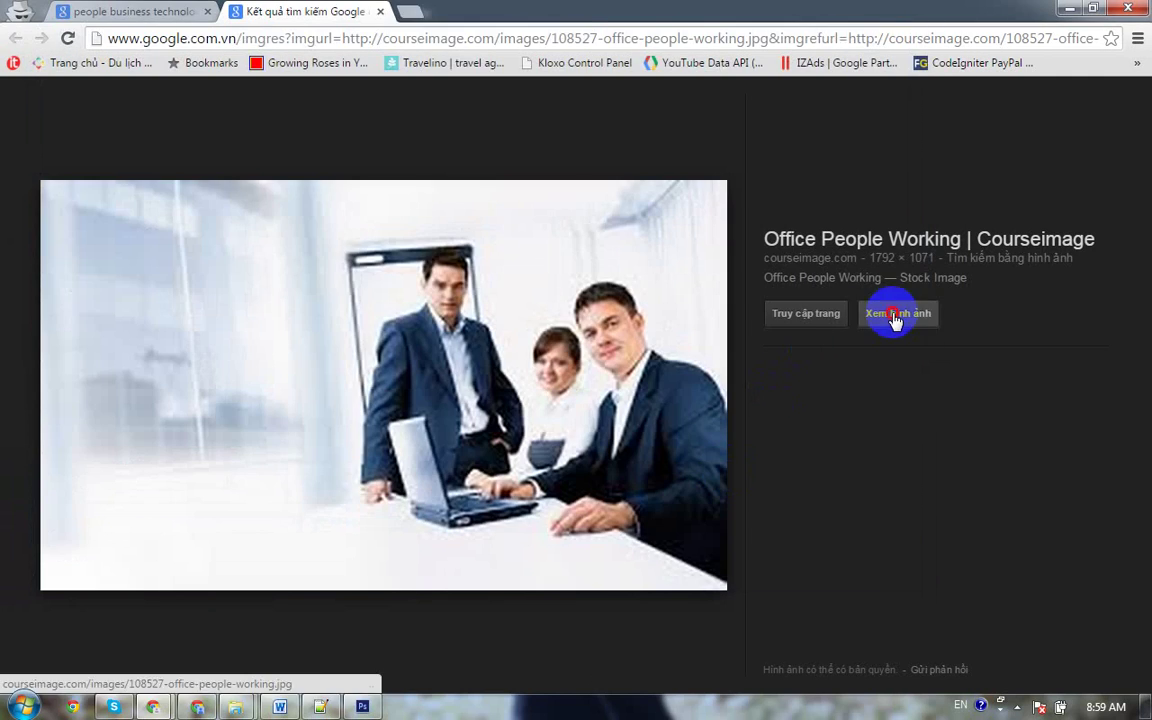
{"action": "left_click", "coordinate": [135, 12]}
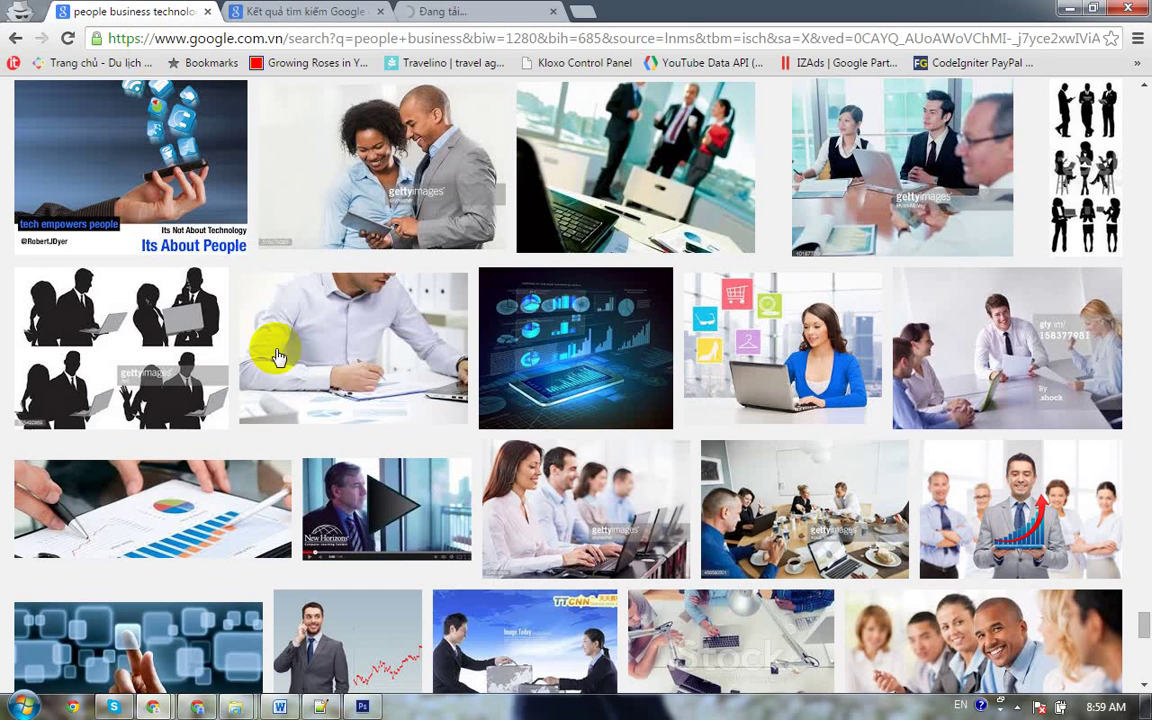
Replace the 'people business technology' query with 'công nghệ smartphone' and submit it.
{"action": "scroll", "coordinate": [14, 450], "scroll_direction": "down", "scroll_amount": 3}
{"action": "scroll", "coordinate": [14, 450], "scroll_direction": "up", "scroll_amount": 5}
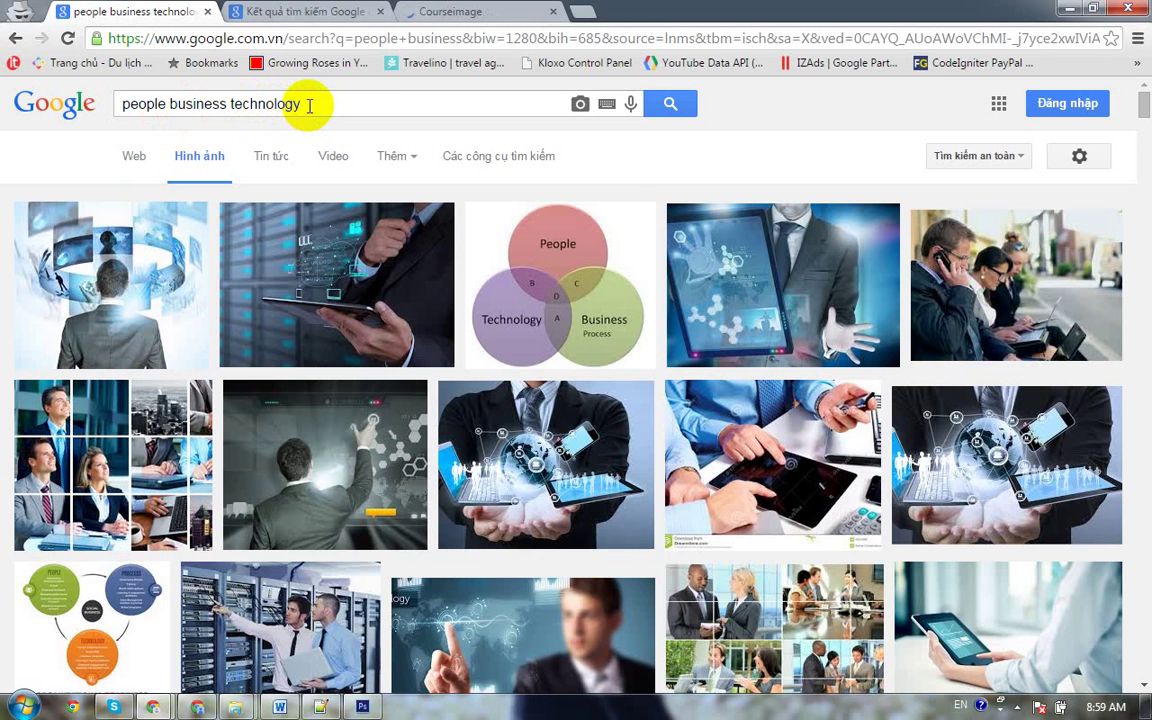
{"action": "left_click_drag", "start_coordinate": [309, 105], "coordinate": [2, 135]}
{"action": "type", "text": "cô"}
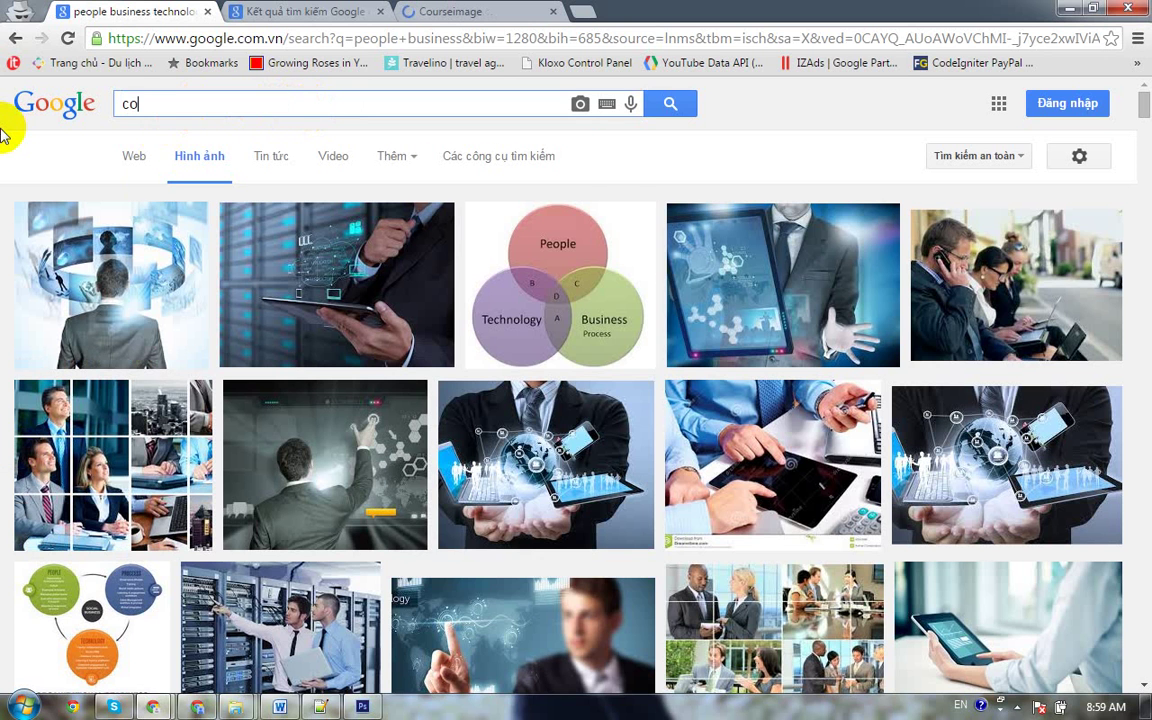
{"action": "type", "text": "ng nghệ sma"}
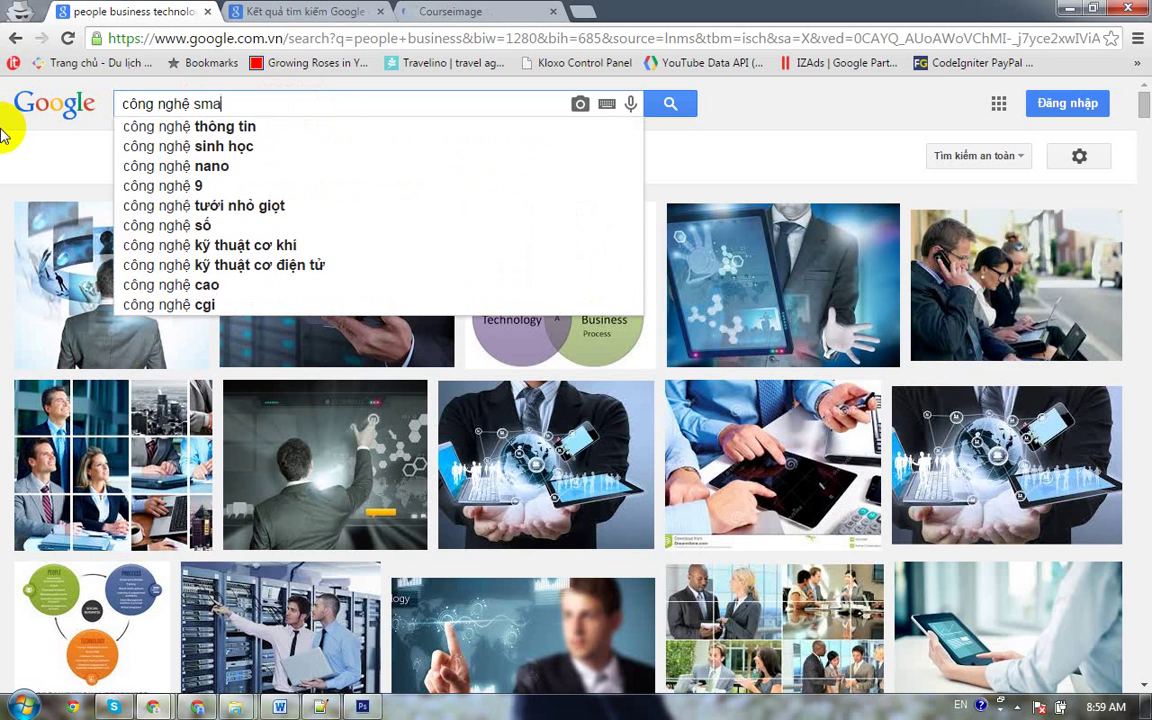
{"action": "type", "text": "rphone"}
{"action": "key", "text": "Return"}
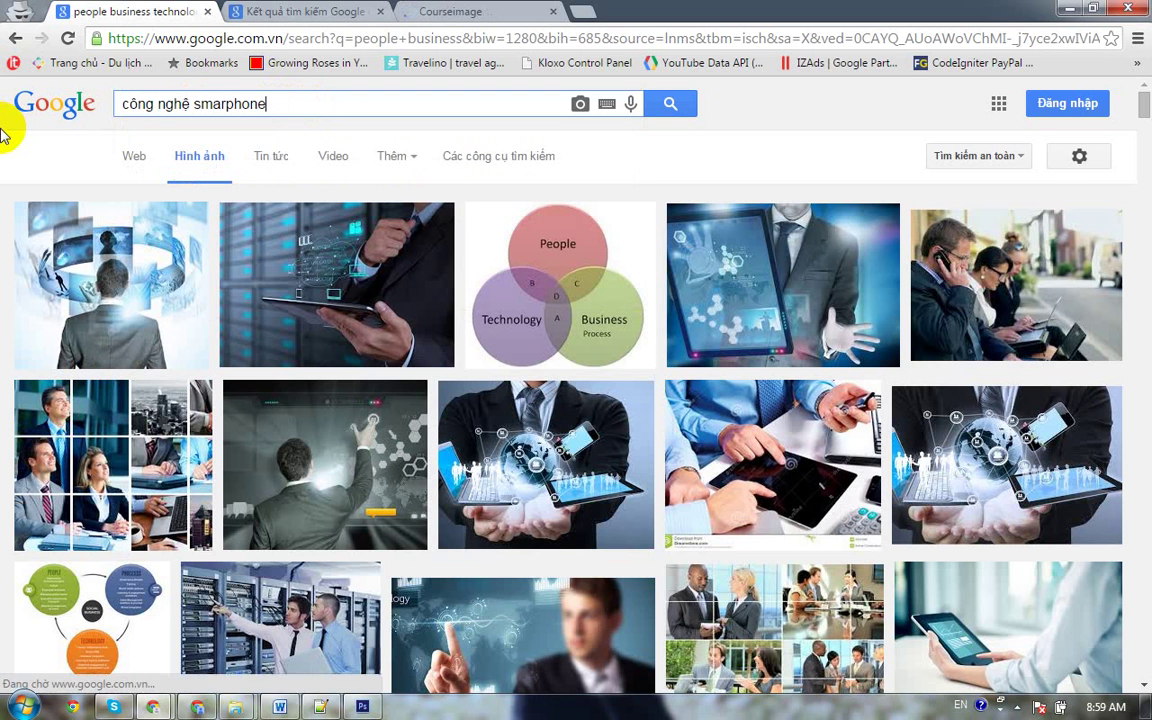
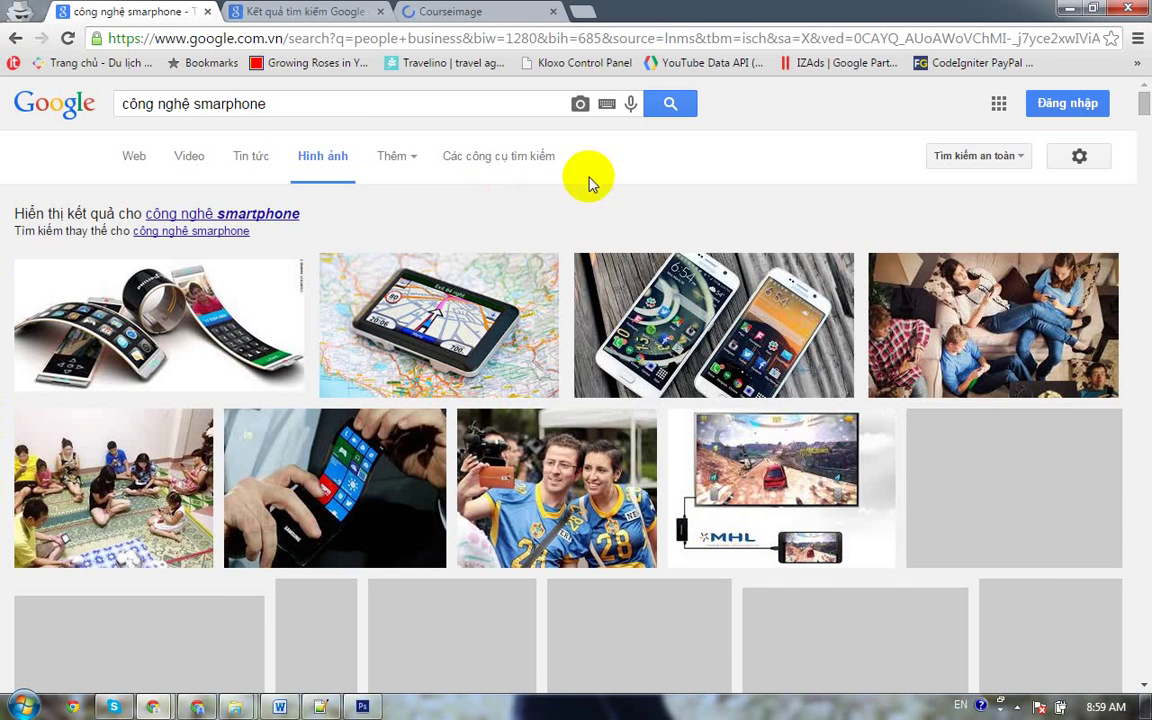
Replace the smartphone query with a Google Images search for 'technology smart'.
{"action": "left_click_drag", "start_coordinate": [329, 104], "coordinate": [3, 105]}
{"action": "type", "text": "technol"}
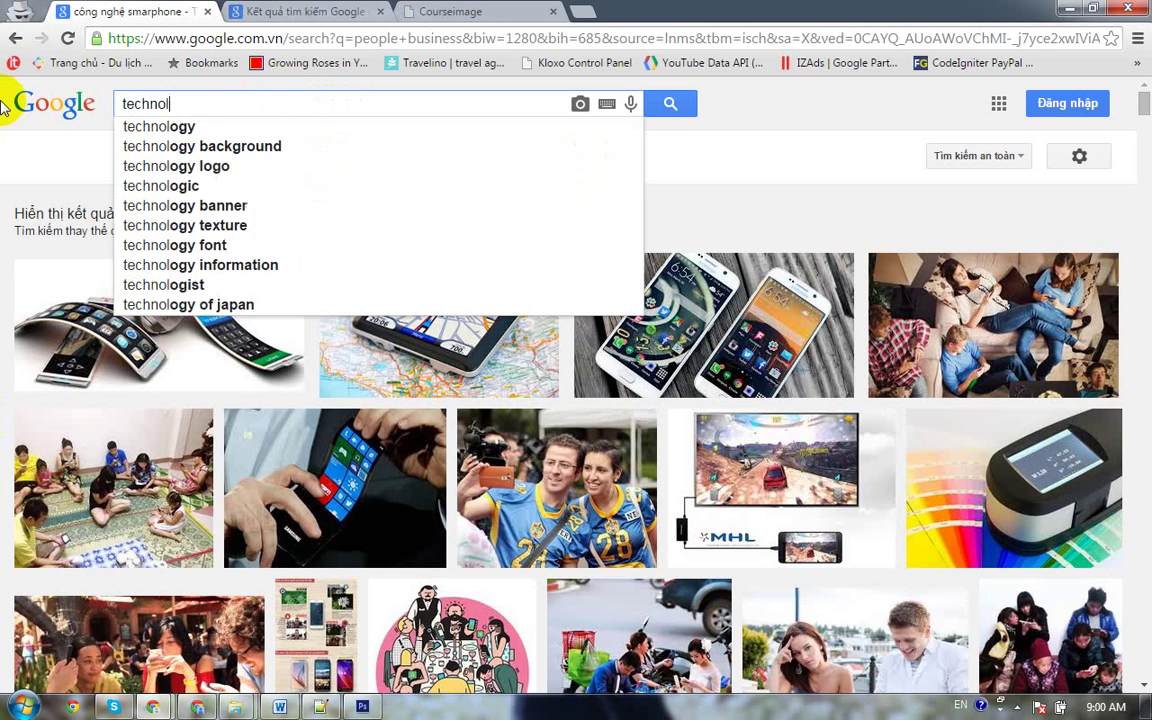
{"action": "type", "text": "ogu"}
{"action": "key", "text": "BackSpace"}
{"action": "type", "text": "y s"}
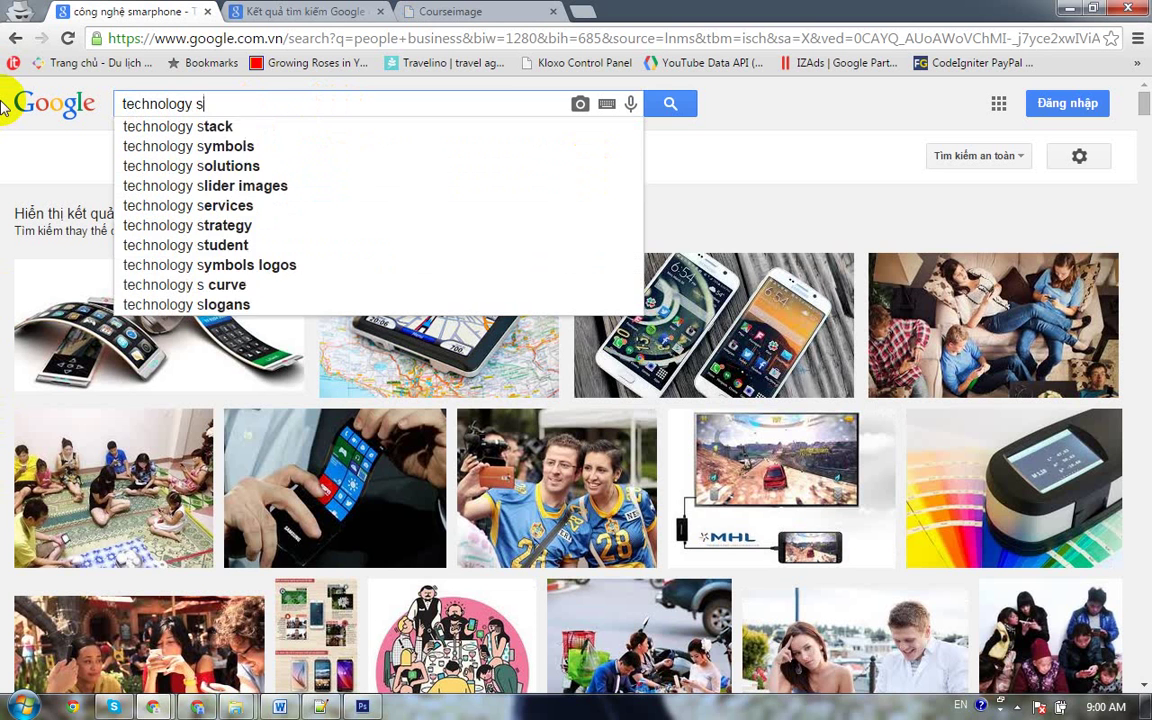
{"action": "type", "text": "mart"}
{"action": "key", "text": "Return"}
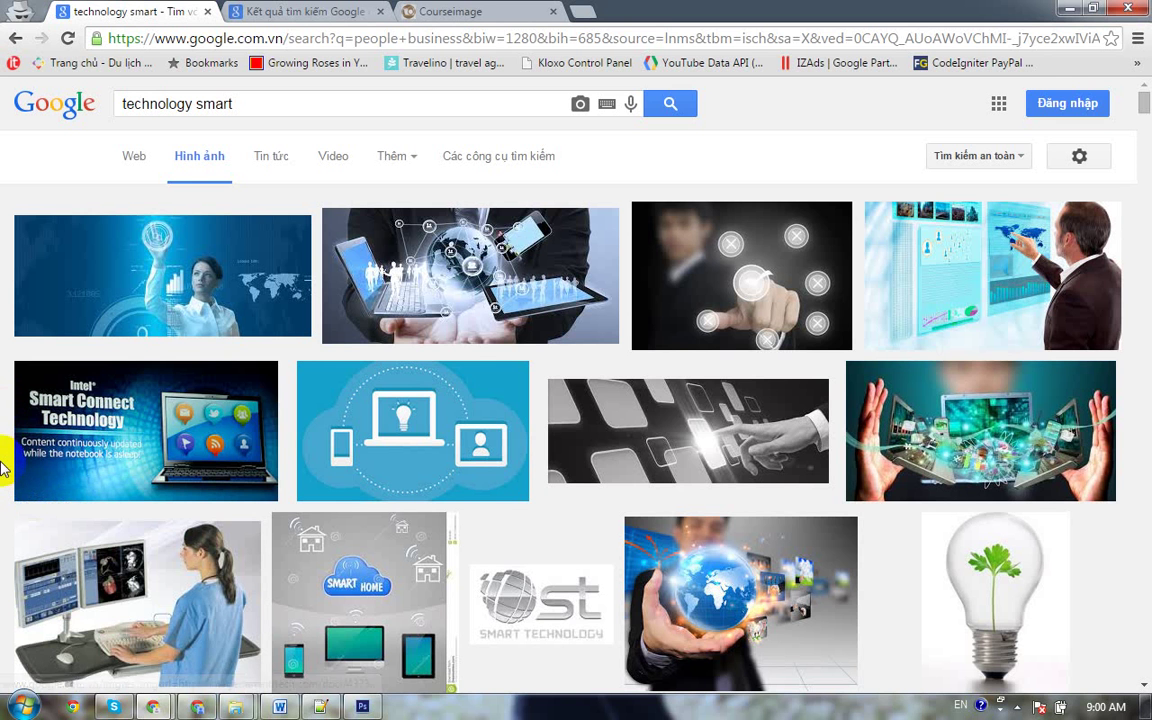
Scroll down through the technology smart image thumbnails.
{"action": "scroll", "coordinate": [3, 462], "scroll_direction": "down", "scroll_amount": 2}
{"action": "scroll", "coordinate": [3, 462], "scroll_direction": "down", "scroll_amount": 2}
{"action": "scroll", "coordinate": [3, 462], "scroll_direction": "down", "scroll_amount": 1}
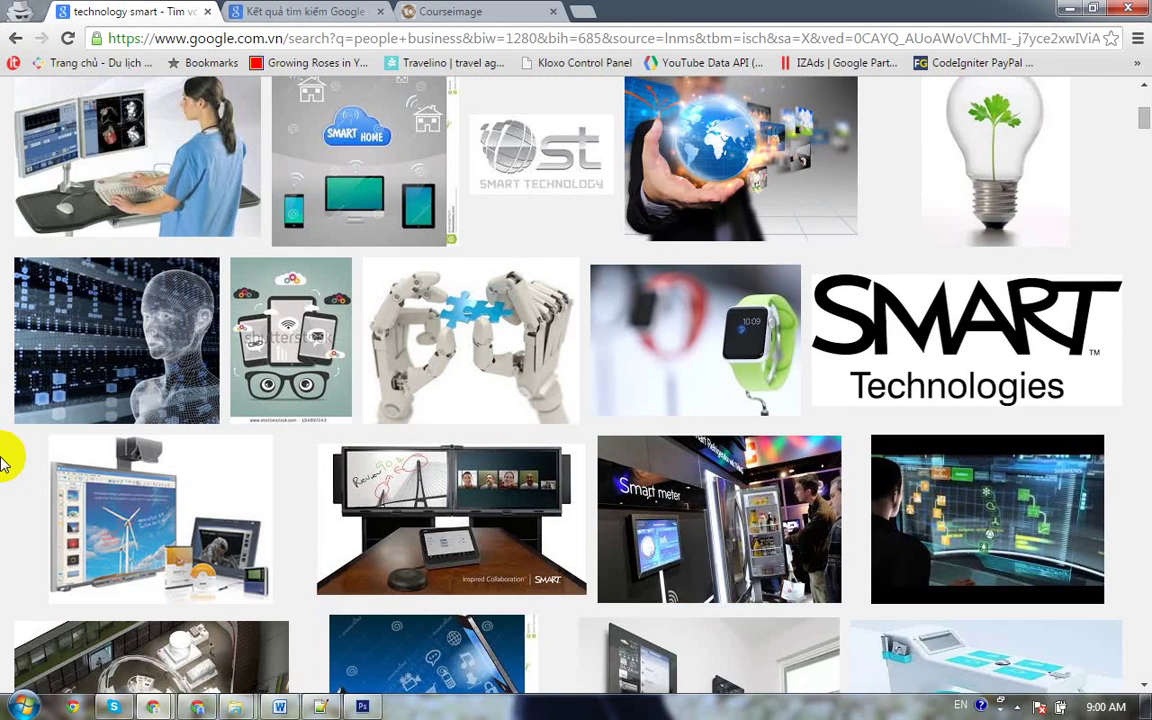
{"action": "scroll", "coordinate": [3, 462], "scroll_direction": "down", "scroll_amount": 1}
{"action": "scroll", "coordinate": [3, 462], "scroll_direction": "down", "scroll_amount": 3}
{"action": "scroll", "coordinate": [3, 462], "scroll_direction": "down", "scroll_amount": 2}
{"action": "scroll", "coordinate": [3, 462], "scroll_direction": "down", "scroll_amount": 3}
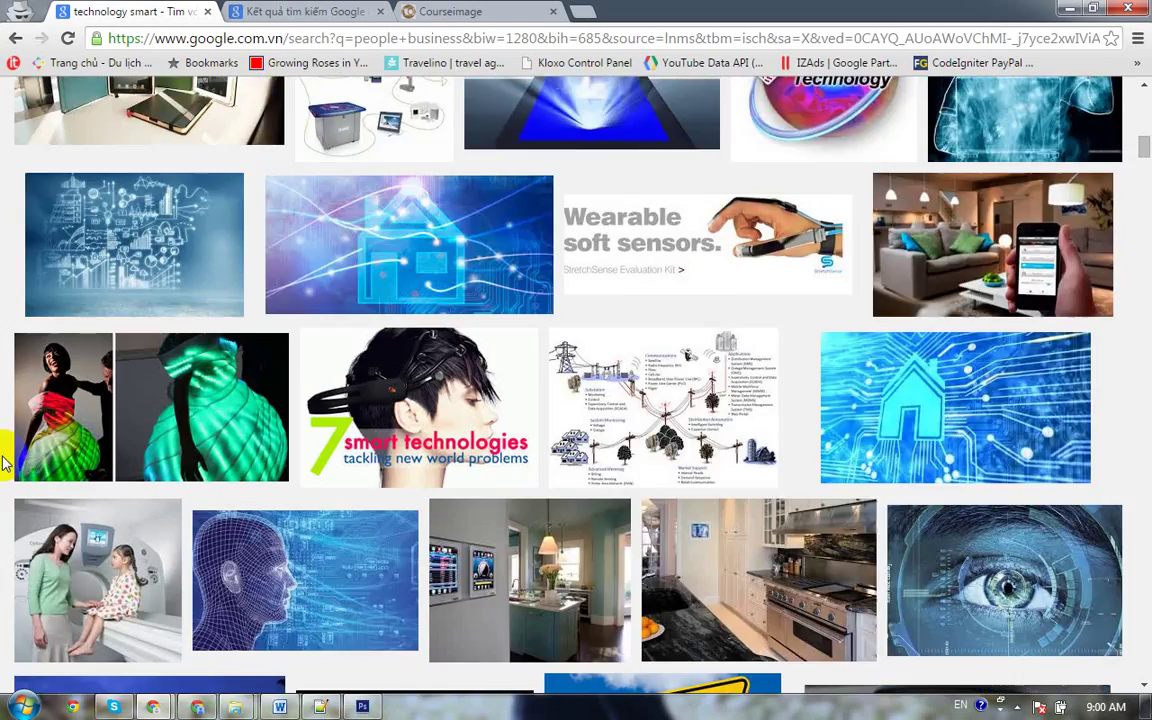
{"action": "scroll", "coordinate": [3, 462], "scroll_direction": "down", "scroll_amount": 2}
{"action": "scroll", "coordinate": [3, 462], "scroll_direction": "down", "scroll_amount": 2}
{"action": "scroll", "coordinate": [3, 462], "scroll_direction": "down", "scroll_amount": 3}
{"action": "scroll", "coordinate": [3, 462], "scroll_direction": "down", "scroll_amount": 2}
{"action": "scroll", "coordinate": [3, 460], "scroll_direction": "down", "scroll_amount": 3}
{"action": "scroll", "coordinate": [3, 458], "scroll_direction": "down", "scroll_amount": 1}
{"action": "scroll", "coordinate": [3, 458], "scroll_direction": "down", "scroll_amount": 2}
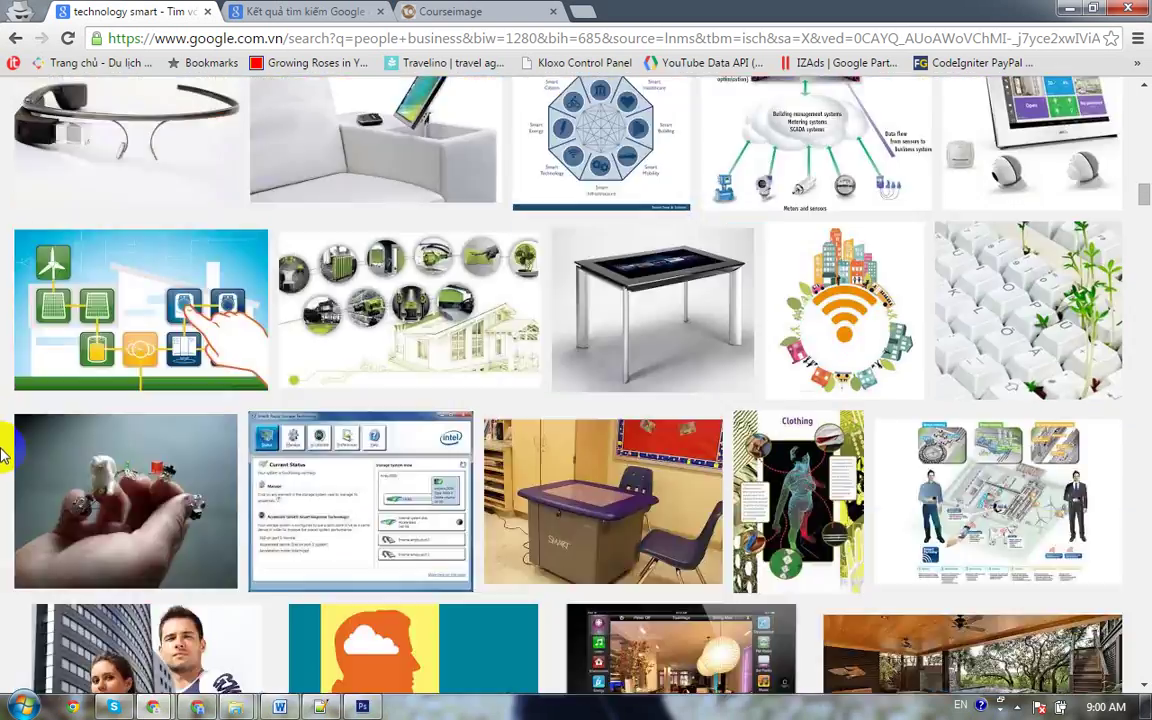
{"action": "scroll", "coordinate": [3, 456], "scroll_direction": "down", "scroll_amount": 3}
{"action": "scroll", "coordinate": [5, 452], "scroll_direction": "down", "scroll_amount": 1}
{"action": "scroll", "coordinate": [5, 455], "scroll_direction": "down", "scroll_amount": 2}
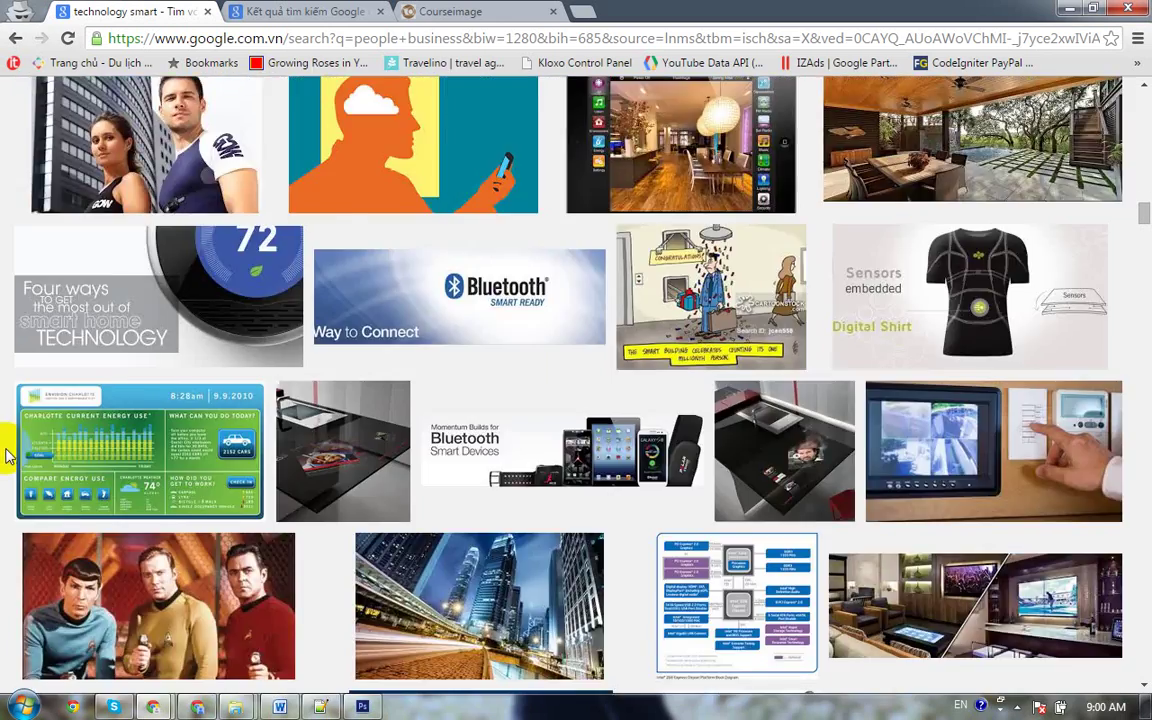
{"action": "scroll", "coordinate": [8, 458], "scroll_direction": "down", "scroll_amount": 3}
{"action": "scroll", "coordinate": [8, 460], "scroll_direction": "down", "scroll_amount": 2}
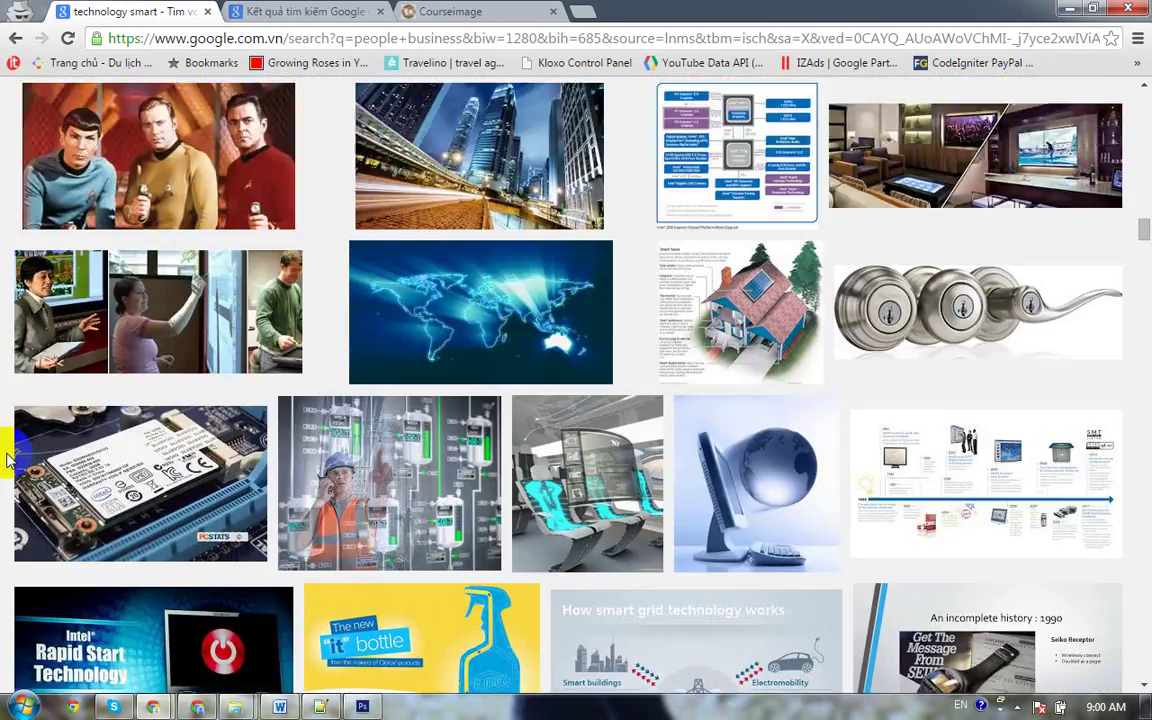
{"action": "scroll", "coordinate": [8, 460], "scroll_direction": "down", "scroll_amount": 3}
{"action": "scroll", "coordinate": [8, 460], "scroll_direction": "down", "scroll_amount": 2}
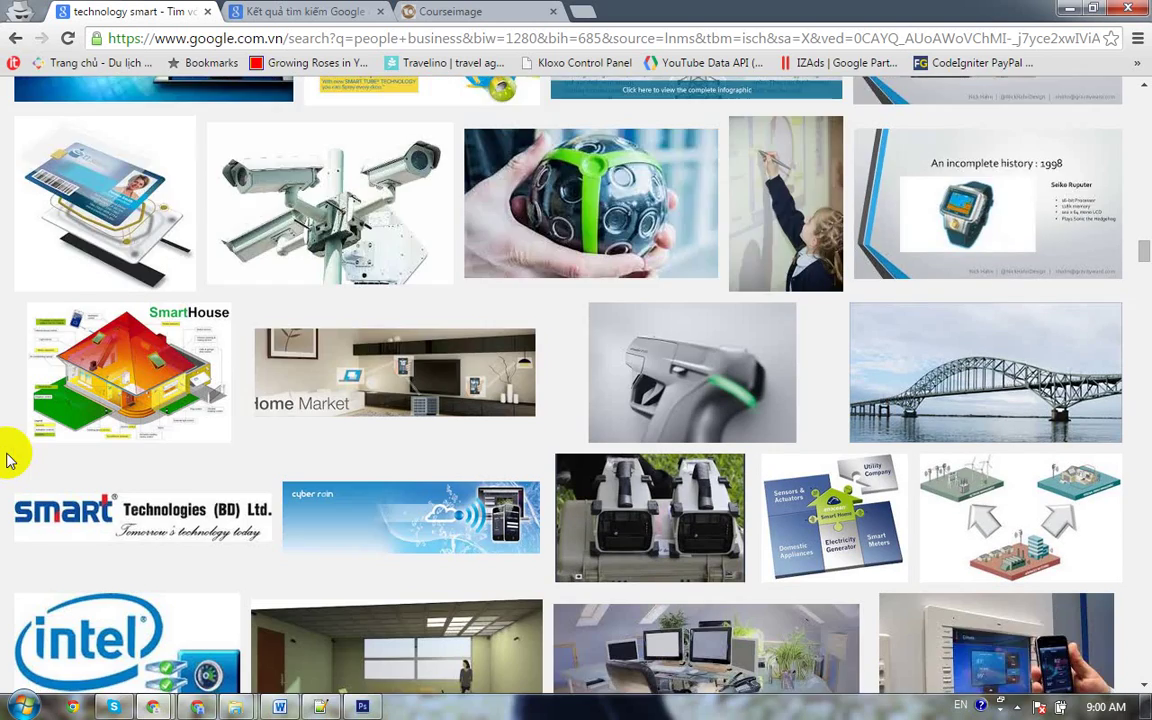
{"action": "scroll", "coordinate": [8, 460], "scroll_direction": "down", "scroll_amount": 3}
{"action": "scroll", "coordinate": [8, 460], "scroll_direction": "down", "scroll_amount": 1}
{"action": "scroll", "coordinate": [8, 460], "scroll_direction": "down", "scroll_amount": 2}
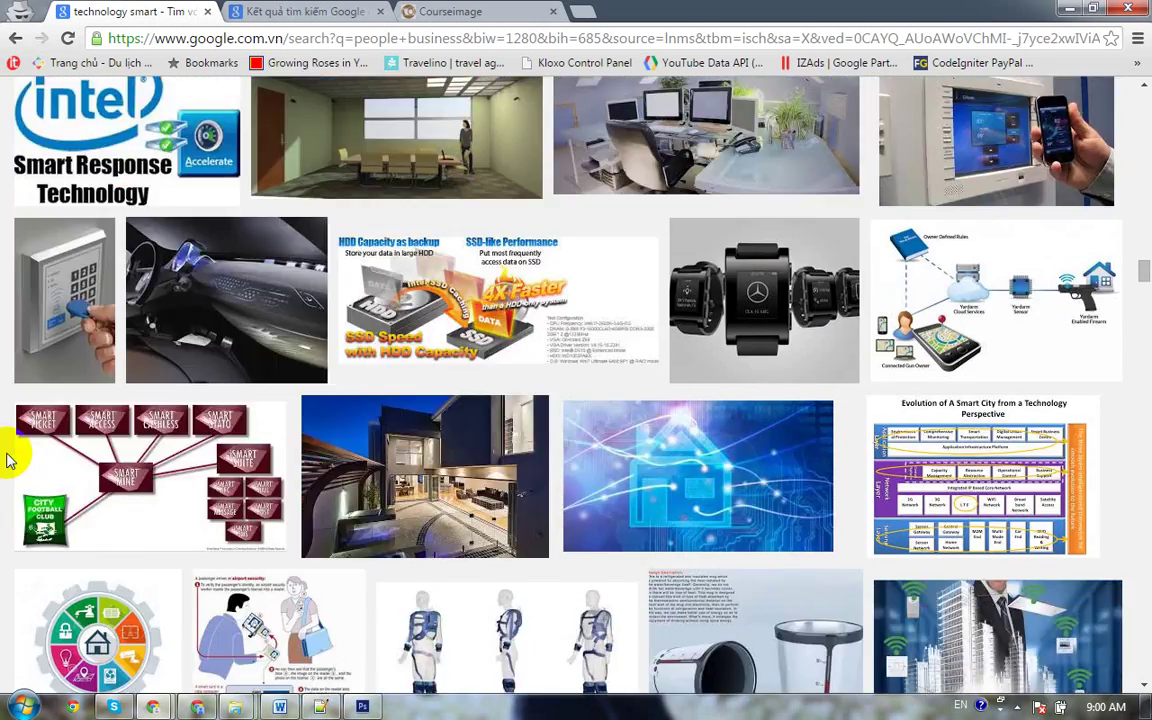
Jump back to the top of the results and browse down through them again.
{"action": "key", "text": "Home"}
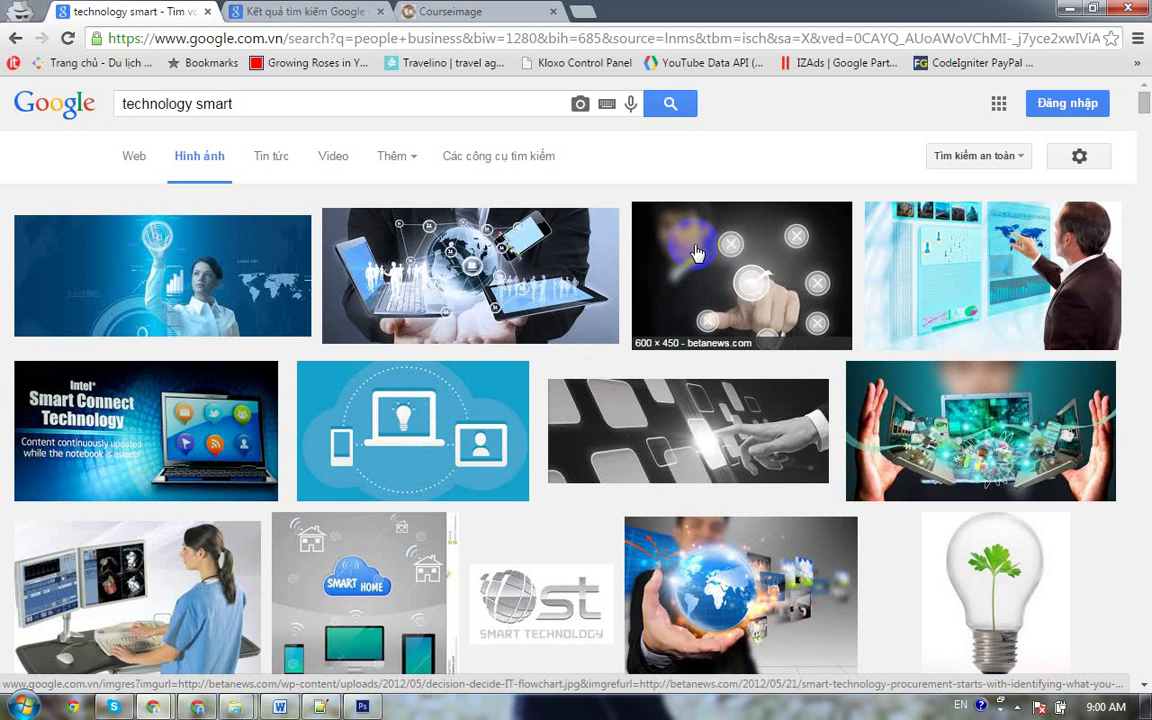
{"action": "scroll", "coordinate": [600, 300], "scroll_direction": "down", "scroll_amount": 3}
{"action": "scroll", "coordinate": [400, 380], "scroll_direction": "down", "scroll_amount": 3}
{"action": "scroll", "coordinate": [231, 424], "scroll_direction": "down", "scroll_amount": 3}
{"action": "scroll", "coordinate": [2, 475], "scroll_direction": "down", "scroll_amount": 2}
{"action": "scroll", "coordinate": [2, 483], "scroll_direction": "down", "scroll_amount": 2}
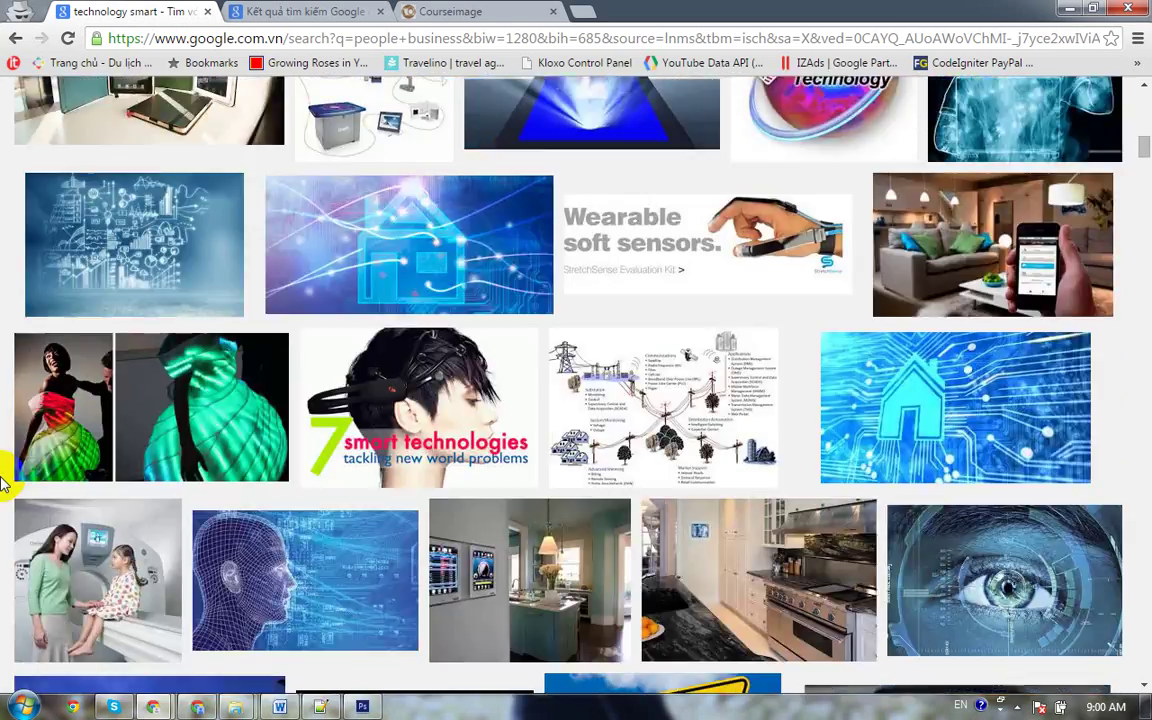
{"action": "scroll", "coordinate": [2, 483], "scroll_direction": "down", "scroll_amount": 3}
{"action": "scroll", "coordinate": [2, 483], "scroll_direction": "down", "scroll_amount": 5}
{"action": "scroll", "coordinate": [2, 483], "scroll_direction": "down", "scroll_amount": 5}
{"action": "scroll", "coordinate": [2, 483], "scroll_direction": "down", "scroll_amount": 4}
{"action": "scroll", "coordinate": [2, 483], "scroll_direction": "down", "scroll_amount": 1}
{"action": "scroll", "coordinate": [2, 483], "scroll_direction": "down", "scroll_amount": 5}
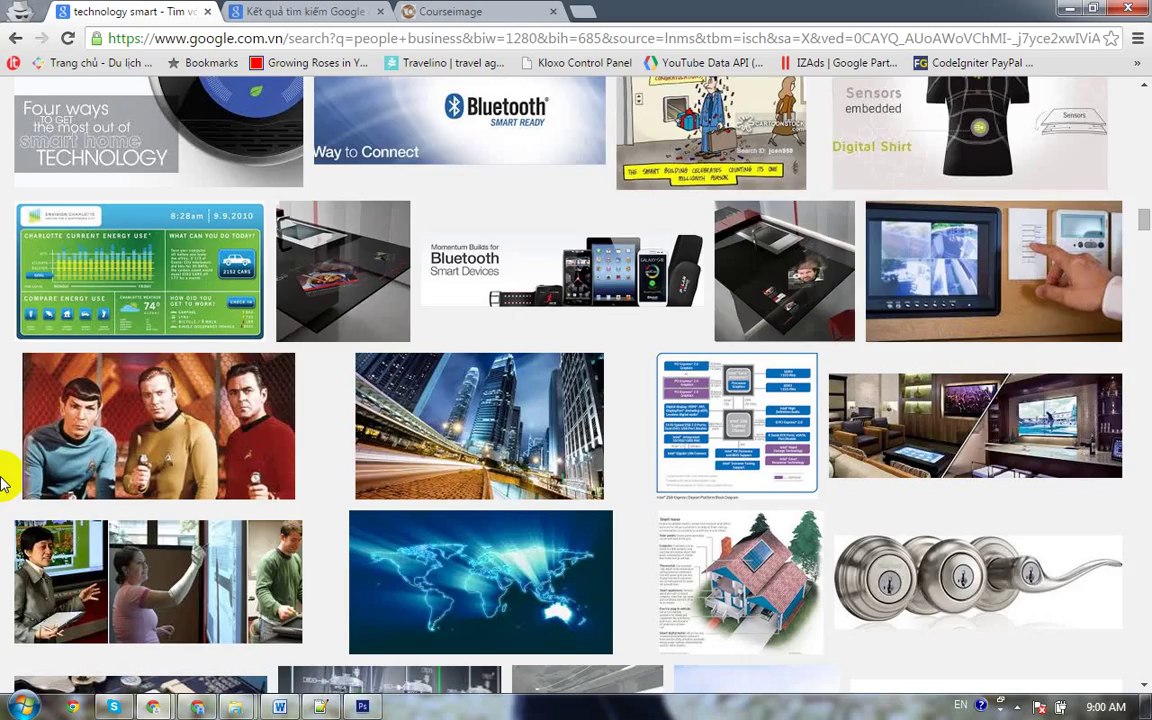
{"action": "scroll", "coordinate": [2, 483], "scroll_direction": "down", "scroll_amount": 5}
{"action": "scroll", "coordinate": [2, 483], "scroll_direction": "down", "scroll_amount": 3}
{"action": "scroll", "coordinate": [2, 483], "scroll_direction": "down", "scroll_amount": 1}
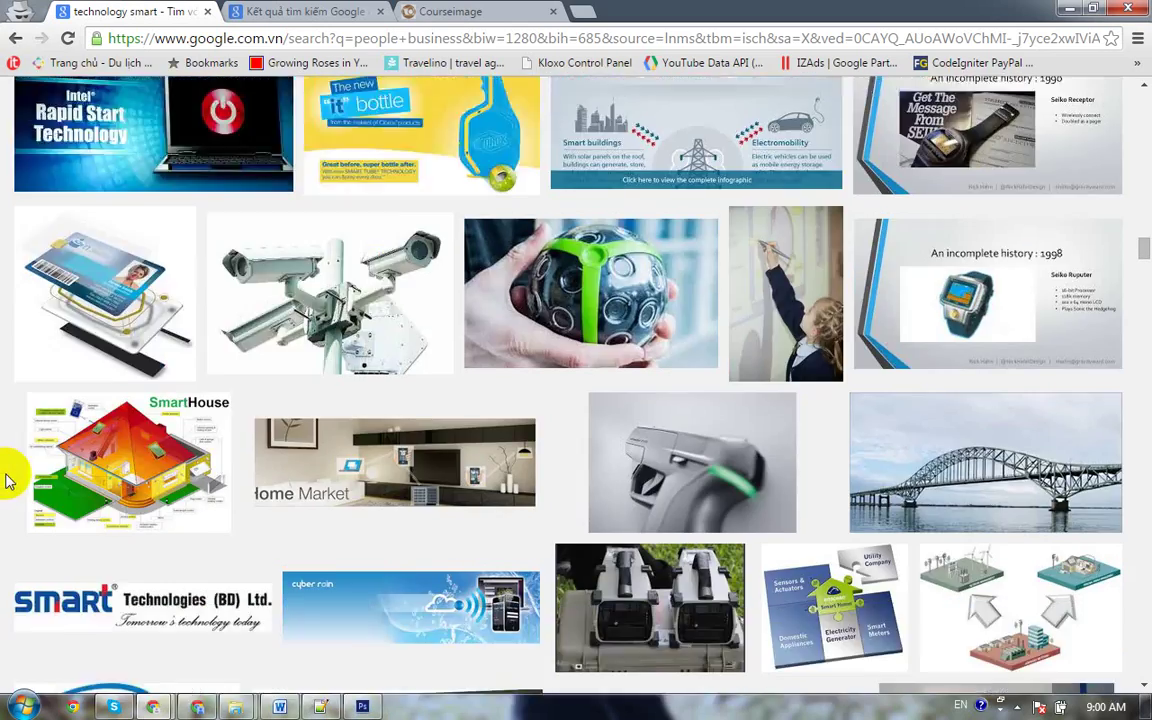
{"action": "scroll", "coordinate": [2, 483], "scroll_direction": "down", "scroll_amount": 3}
{"action": "scroll", "coordinate": [5, 481], "scroll_direction": "down", "scroll_amount": 3}
{"action": "scroll", "coordinate": [5, 481], "scroll_direction": "down", "scroll_amount": 3}
{"action": "scroll", "coordinate": [5, 481], "scroll_direction": "down", "scroll_amount": 1}
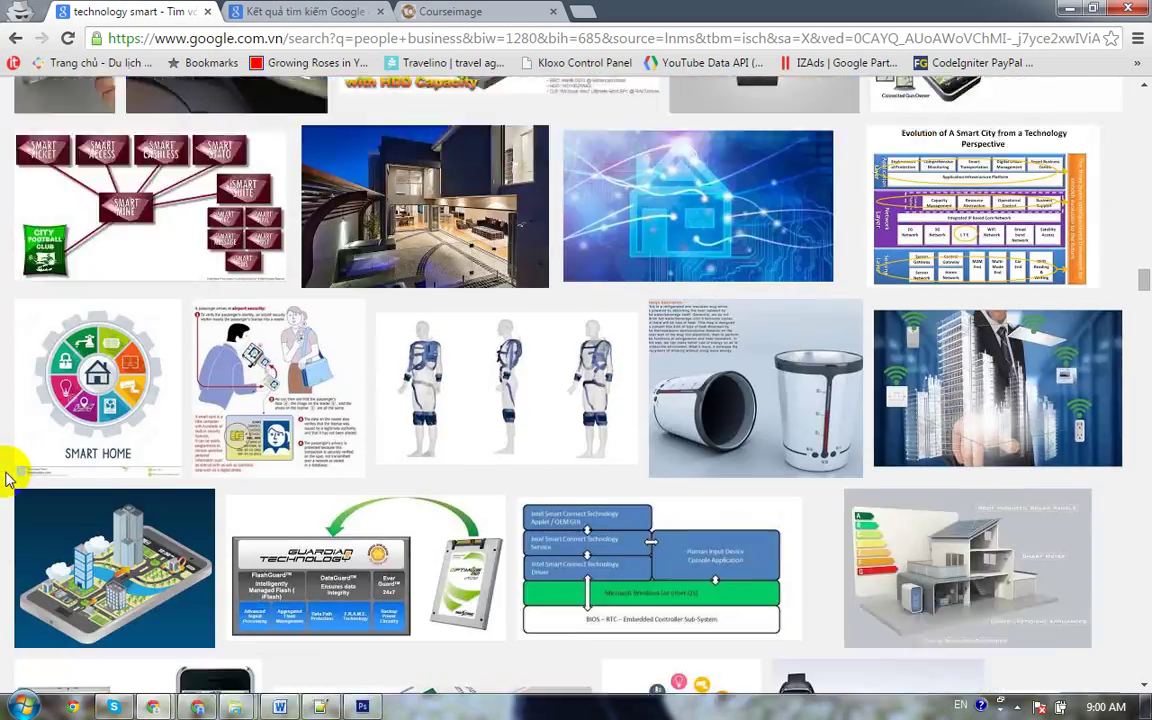
{"action": "scroll", "coordinate": [5, 481], "scroll_direction": "down", "scroll_amount": 4}
{"action": "scroll", "coordinate": [5, 481], "scroll_direction": "down", "scroll_amount": 4}
{"action": "scroll", "coordinate": [5, 481], "scroll_direction": "down", "scroll_amount": 2}
{"action": "scroll", "coordinate": [5, 481], "scroll_direction": "down", "scroll_amount": 3}
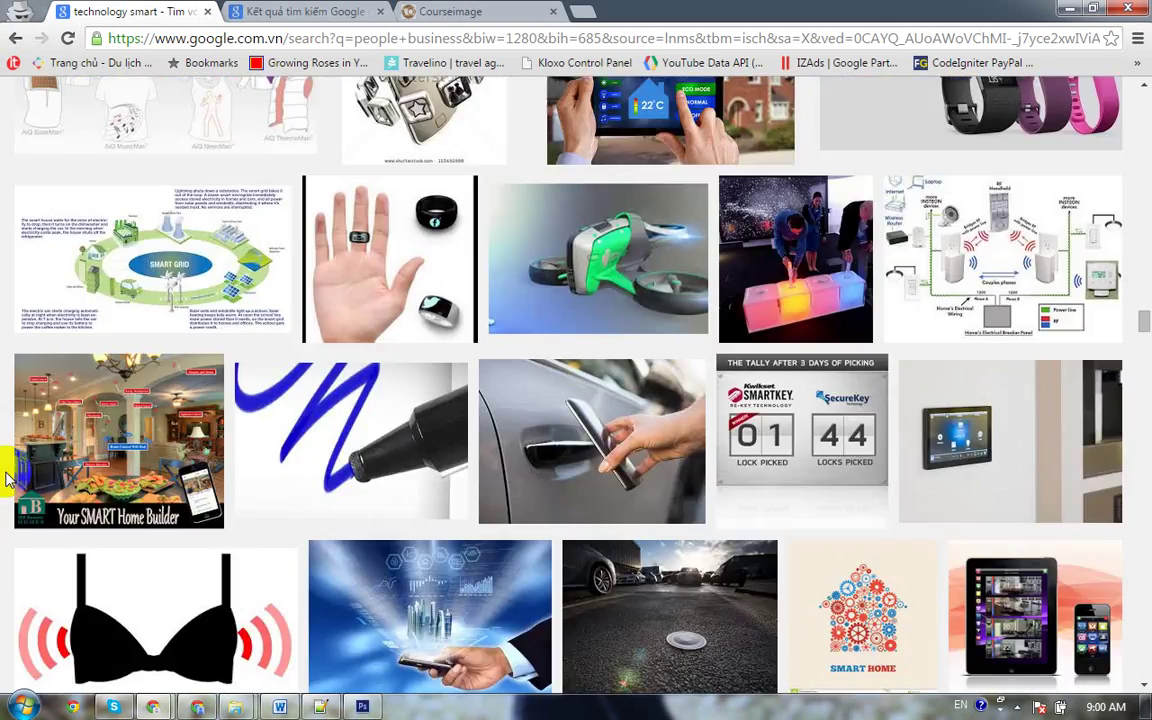
{"action": "scroll", "coordinate": [5, 481], "scroll_direction": "down", "scroll_amount": 2}
{"action": "scroll", "coordinate": [5, 481], "scroll_direction": "down", "scroll_amount": 2}
{"action": "scroll", "coordinate": [5, 481], "scroll_direction": "down", "scroll_amount": 3}
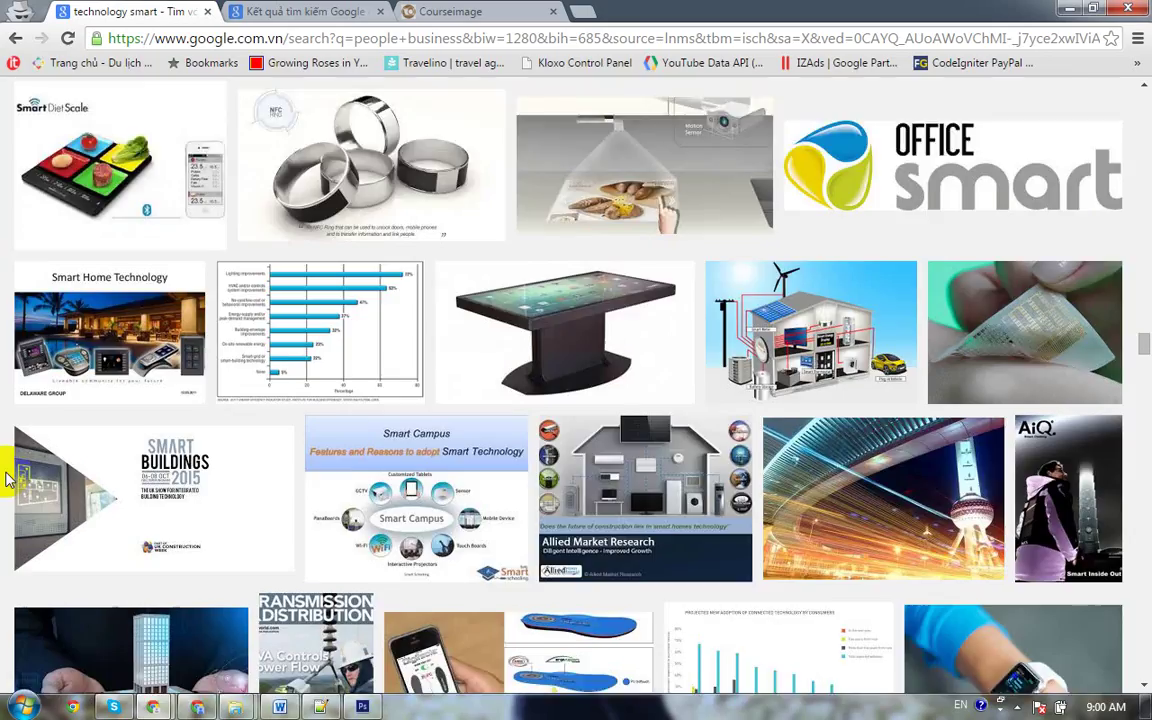
{"action": "scroll", "coordinate": [5, 481], "scroll_direction": "down", "scroll_amount": 4}
{"action": "scroll", "coordinate": [5, 481], "scroll_direction": "down", "scroll_amount": 2}
{"action": "scroll", "coordinate": [5, 481], "scroll_direction": "down", "scroll_amount": 1}
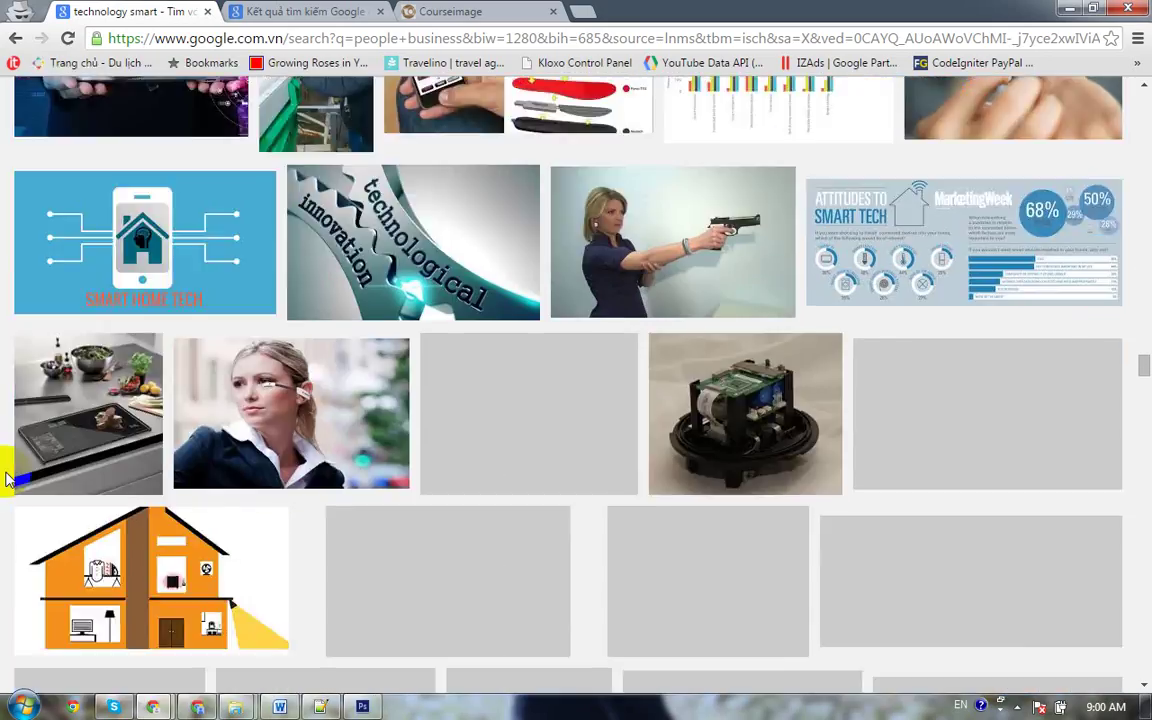
{"action": "scroll", "coordinate": [5, 481], "scroll_direction": "down", "scroll_amount": 2}
{"action": "scroll", "coordinate": [5, 481], "scroll_direction": "down", "scroll_amount": 3}
{"action": "scroll", "coordinate": [5, 470], "scroll_direction": "down", "scroll_amount": 2}
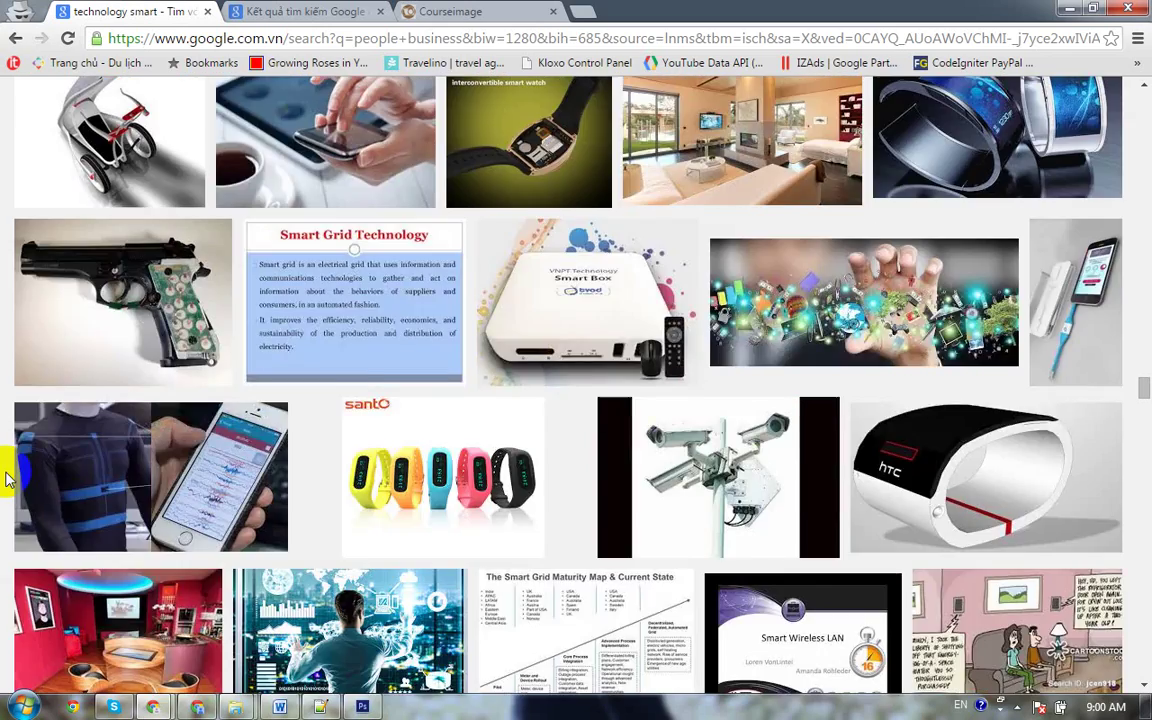
{"action": "scroll", "coordinate": [5, 470], "scroll_direction": "down", "scroll_amount": 3}
{"action": "scroll", "coordinate": [10, 458], "scroll_direction": "down", "scroll_amount": 2}
{"action": "scroll", "coordinate": [12, 462], "scroll_direction": "down", "scroll_amount": 2}
{"action": "scroll", "coordinate": [5, 476], "scroll_direction": "down", "scroll_amount": 2}
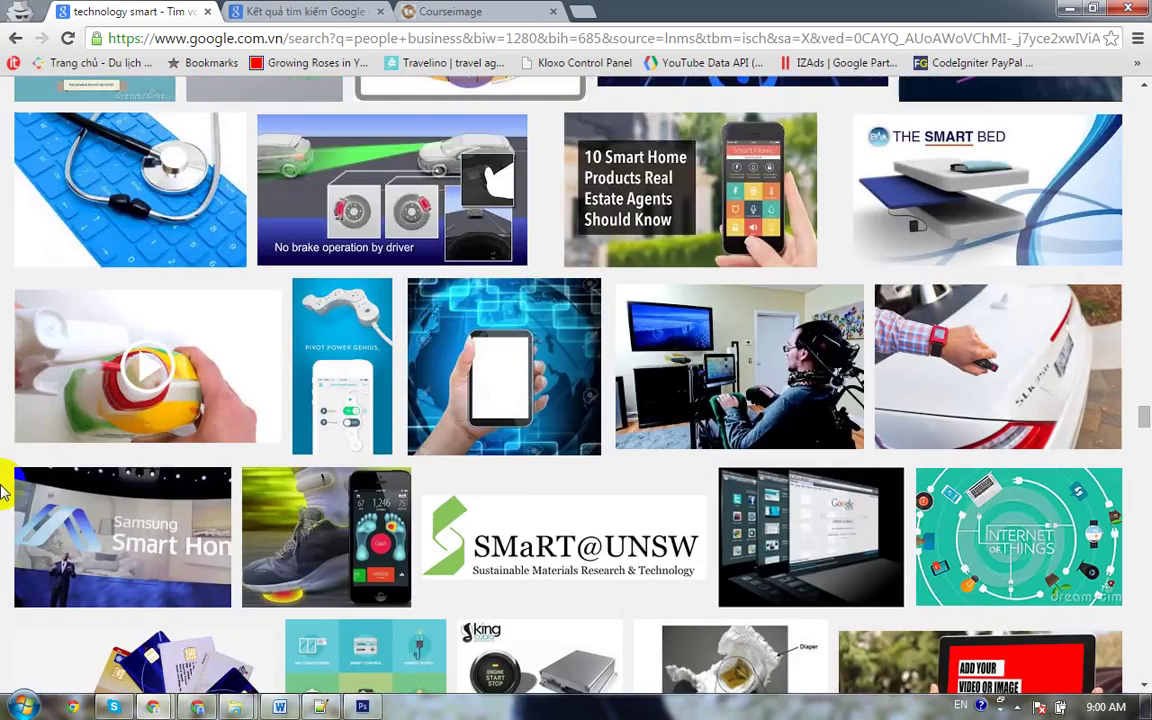
{"action": "scroll", "coordinate": [5, 476], "scroll_direction": "down", "scroll_amount": 4}
{"action": "scroll", "coordinate": [5, 490], "scroll_direction": "down", "scroll_amount": 3}
{"action": "scroll", "coordinate": [5, 490], "scroll_direction": "down", "scroll_amount": 2}
{"action": "scroll", "coordinate": [5, 490], "scroll_direction": "down", "scroll_amount": 1}
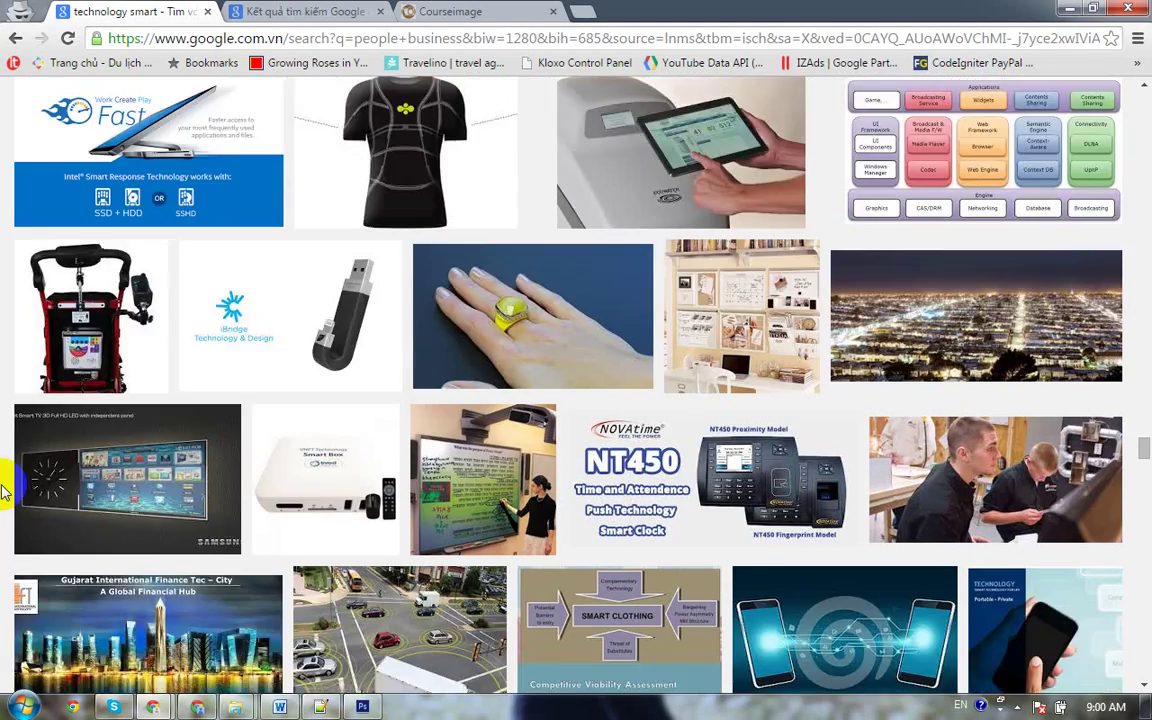
{"action": "scroll", "coordinate": [5, 490], "scroll_direction": "down", "scroll_amount": 3}
{"action": "scroll", "coordinate": [5, 490], "scroll_direction": "down", "scroll_amount": 3}
{"action": "scroll", "coordinate": [5, 490], "scroll_direction": "down", "scroll_amount": 1}
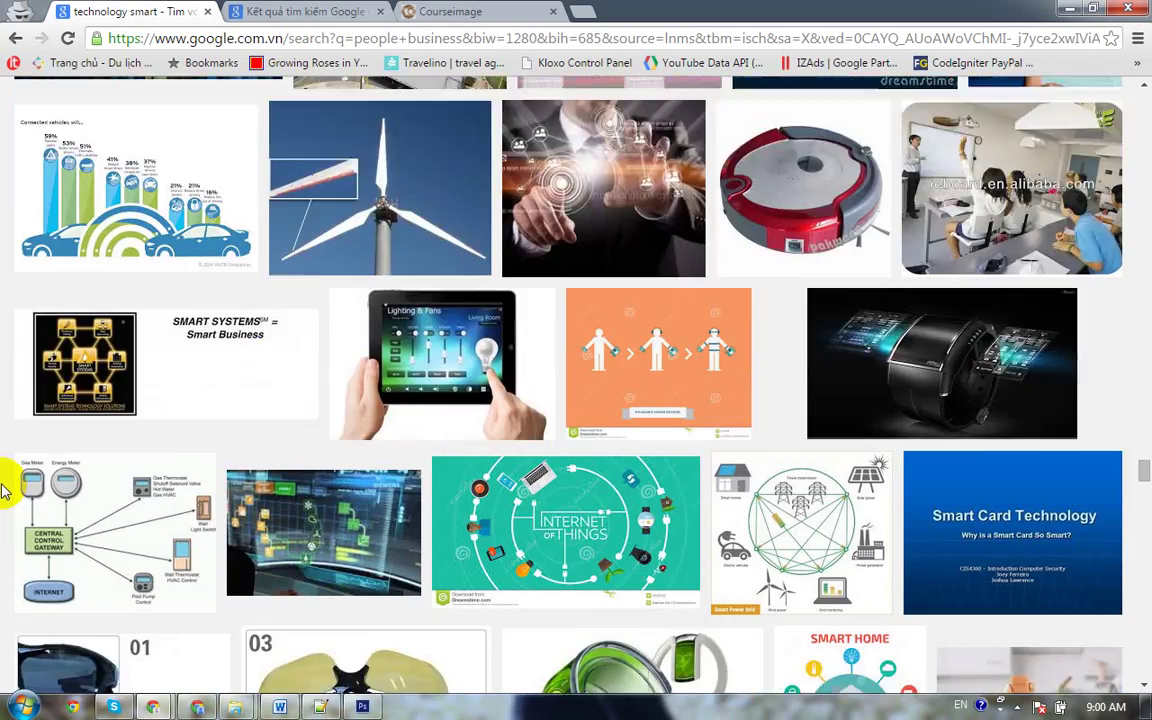
{"action": "scroll", "coordinate": [5, 490], "scroll_direction": "down", "scroll_amount": 4}
{"action": "scroll", "coordinate": [5, 490], "scroll_direction": "down", "scroll_amount": 3}
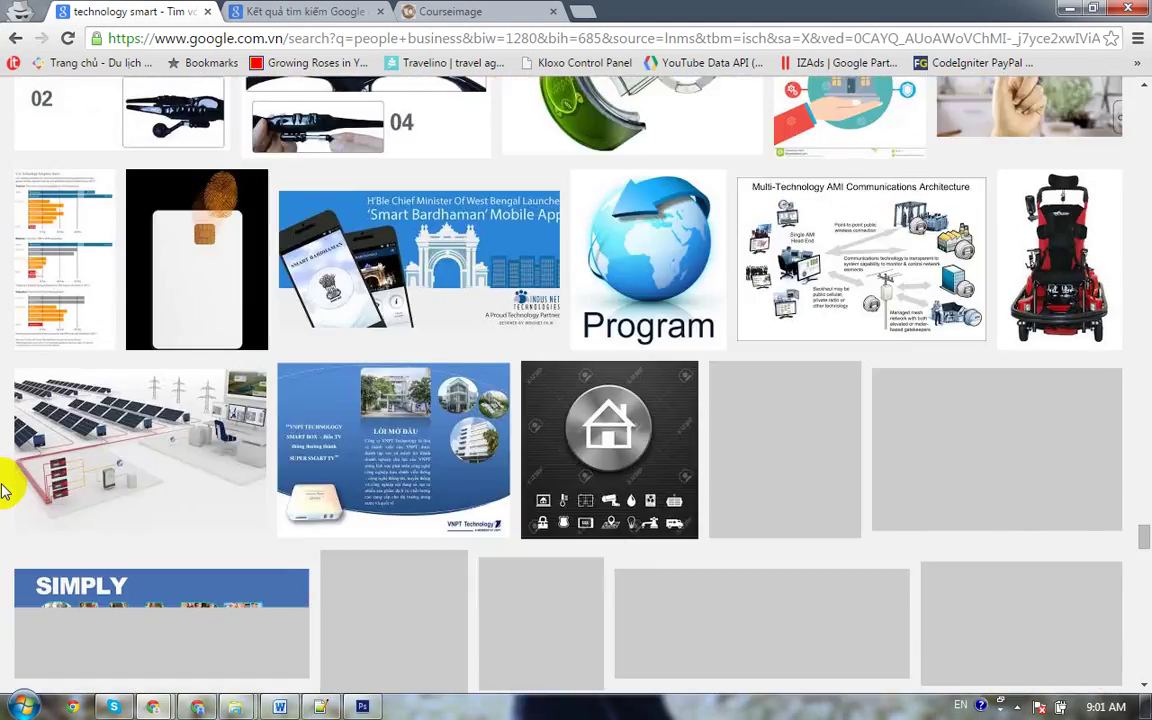
{"action": "scroll", "coordinate": [5, 490], "scroll_direction": "down", "scroll_amount": 3}
Add 'peopel smart' in front of the current query and rerun the image search.
{"action": "key", "text": "Home"}
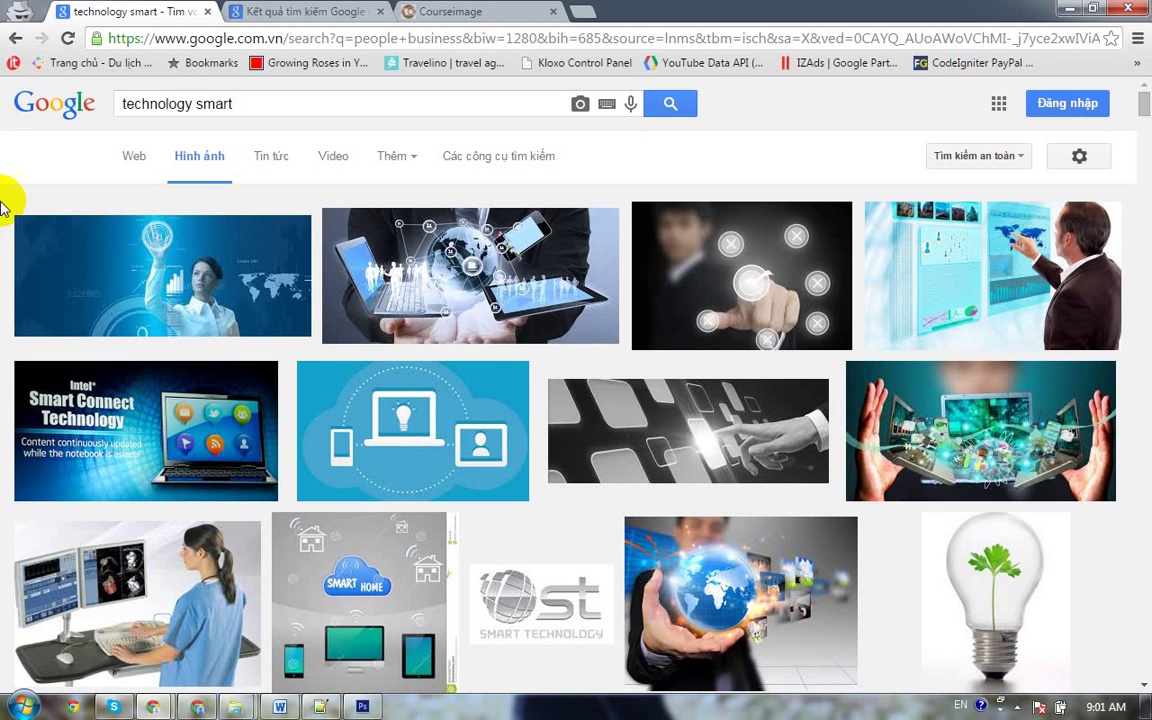
{"action": "left_click", "coordinate": [178, 108]}
{"action": "type", "text": "peopel smart"}
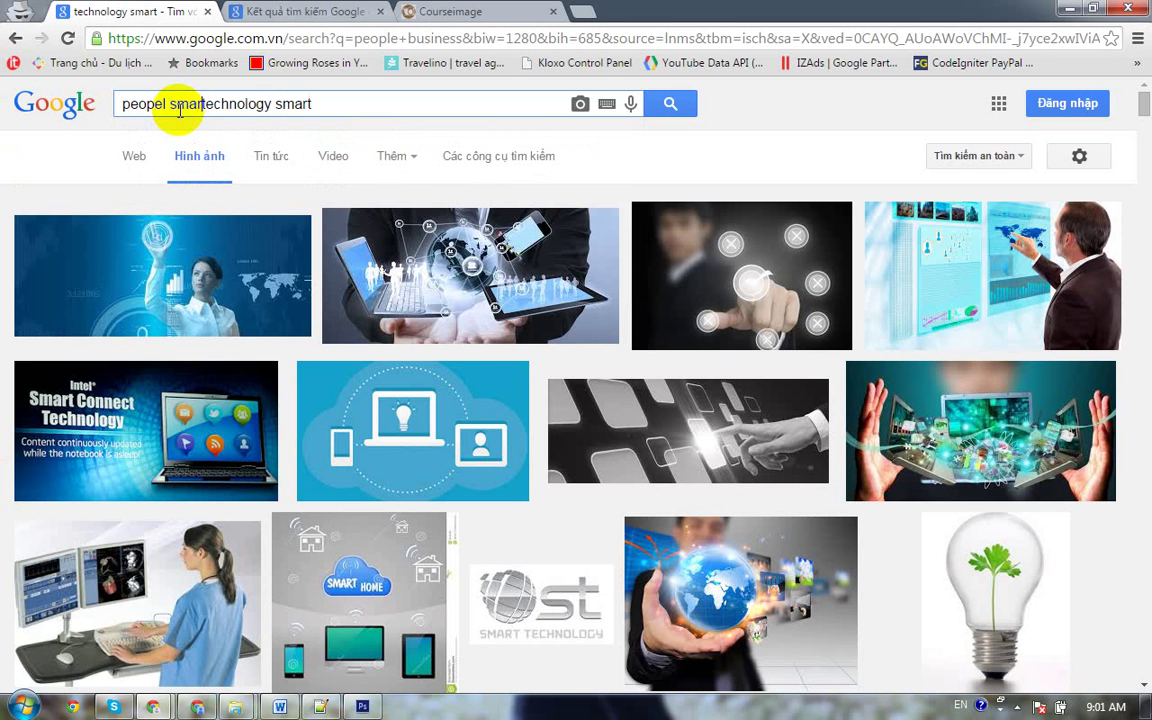
{"action": "key", "text": "Return"}
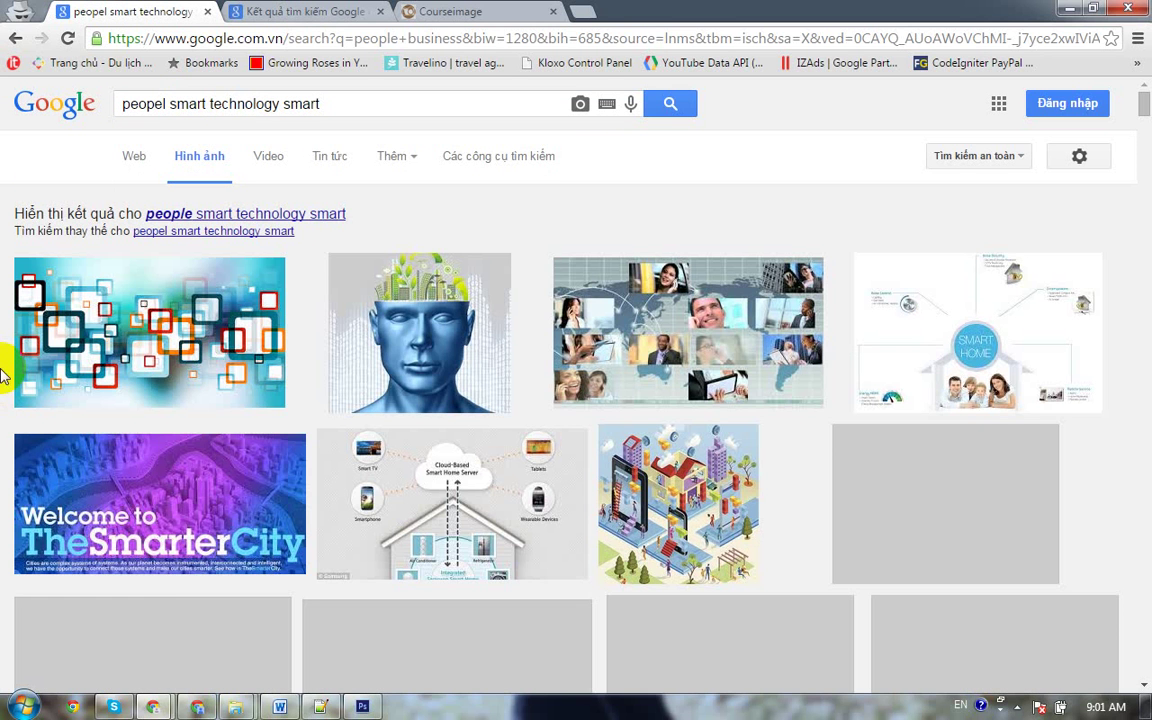
Browse the expanded results and open a chosen image in a new tab.
{"action": "scroll", "coordinate": [3, 460], "scroll_direction": "down", "scroll_amount": 3}
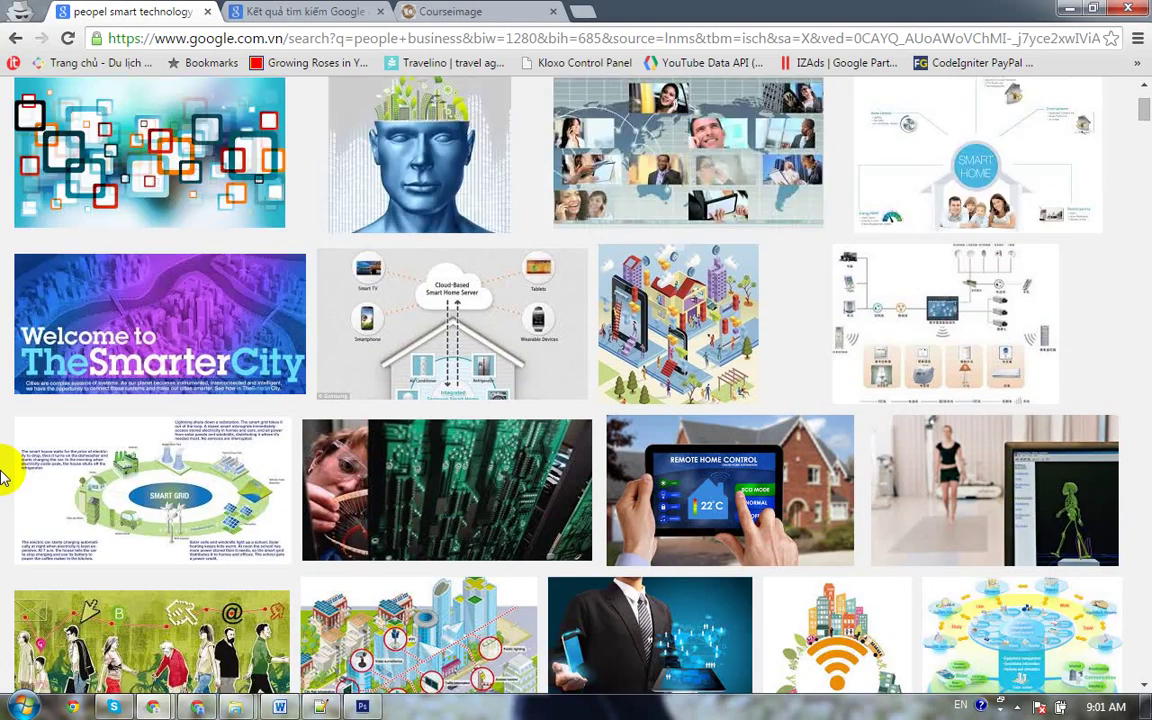
{"action": "scroll", "coordinate": [3, 470], "scroll_direction": "down", "scroll_amount": 2}
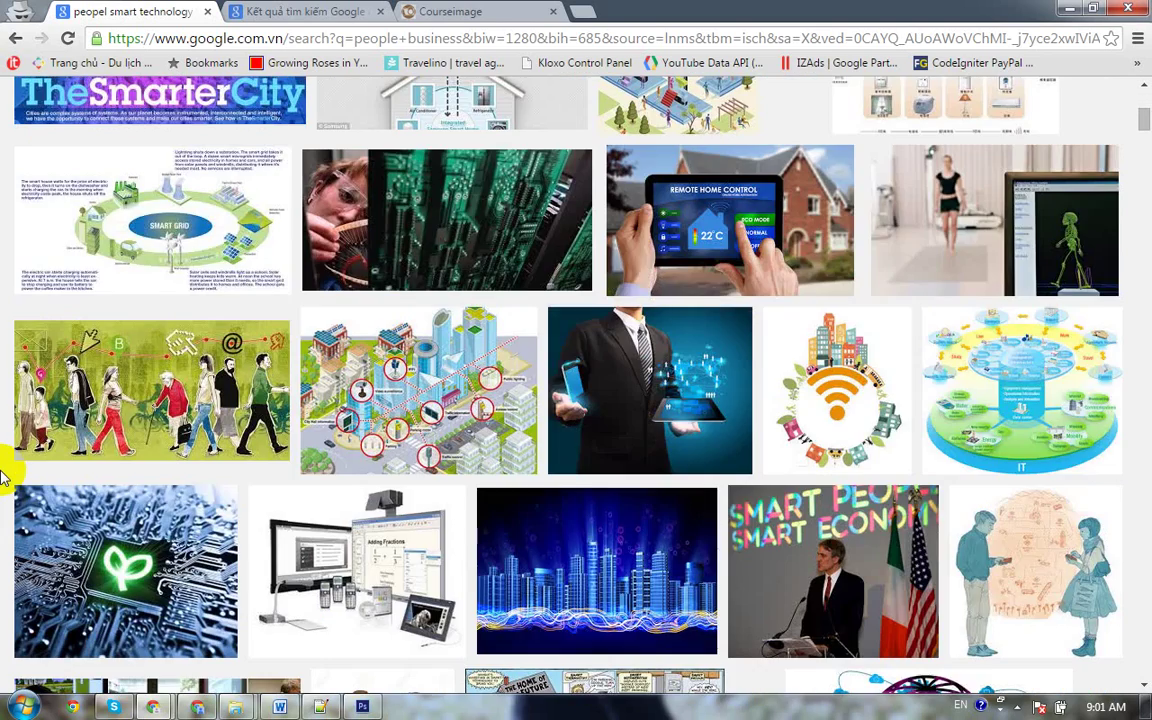
{"action": "scroll", "coordinate": [3, 478], "scroll_direction": "down", "scroll_amount": 3}
{"action": "scroll", "coordinate": [3, 478], "scroll_direction": "down", "scroll_amount": 2}
{"action": "scroll", "coordinate": [3, 478], "scroll_direction": "down", "scroll_amount": 1}
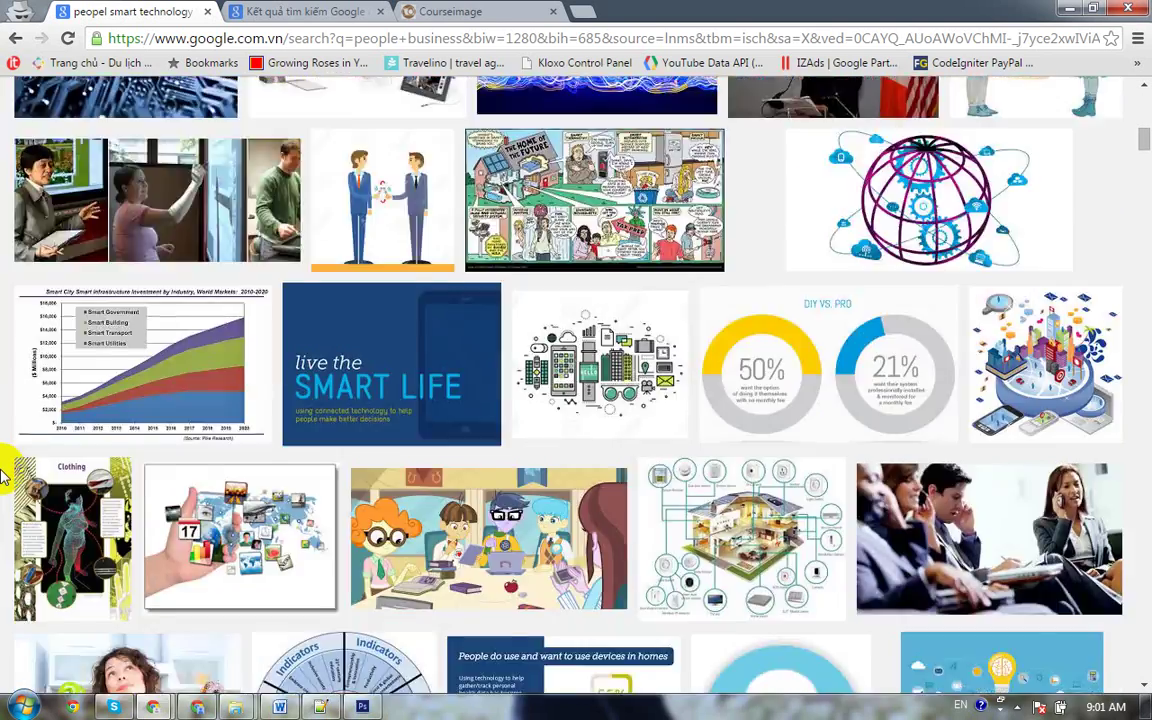
{"action": "scroll", "coordinate": [3, 478], "scroll_direction": "down", "scroll_amount": 3}
{"action": "scroll", "coordinate": [3, 478], "scroll_direction": "down", "scroll_amount": 3}
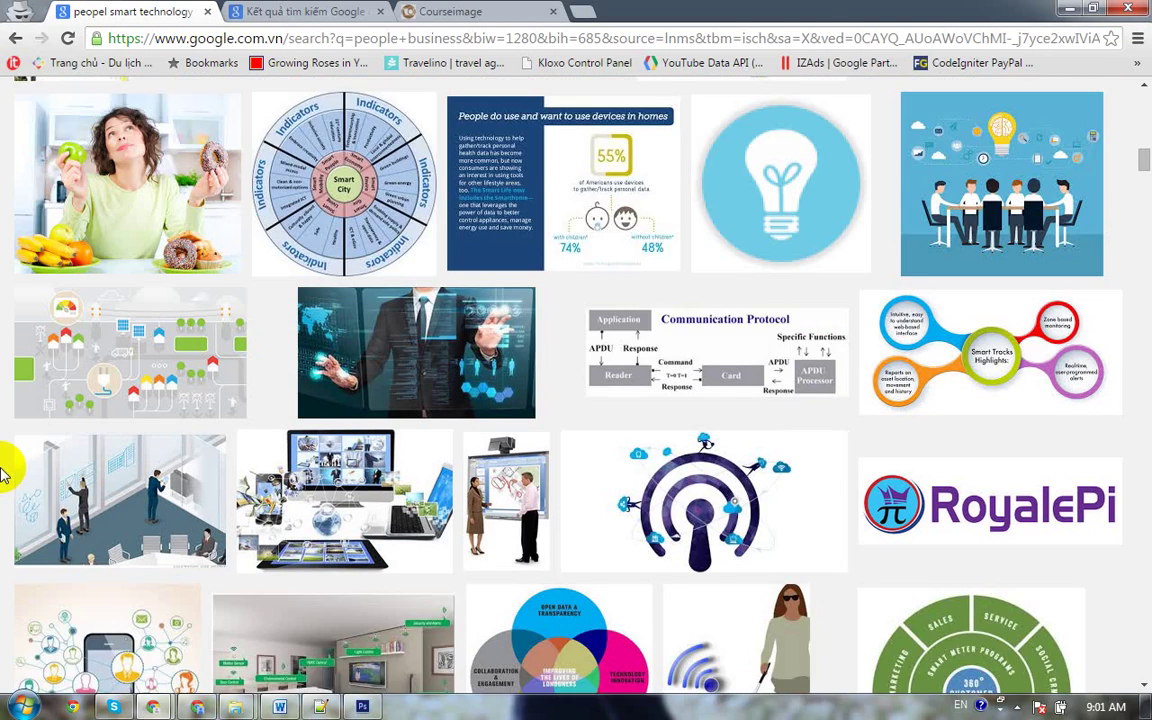
{"action": "scroll", "coordinate": [3, 475], "scroll_direction": "down", "scroll_amount": 1}
{"action": "scroll", "coordinate": [3, 475], "scroll_direction": "down", "scroll_amount": 2}
{"action": "scroll", "coordinate": [3, 475], "scroll_direction": "down", "scroll_amount": 3}
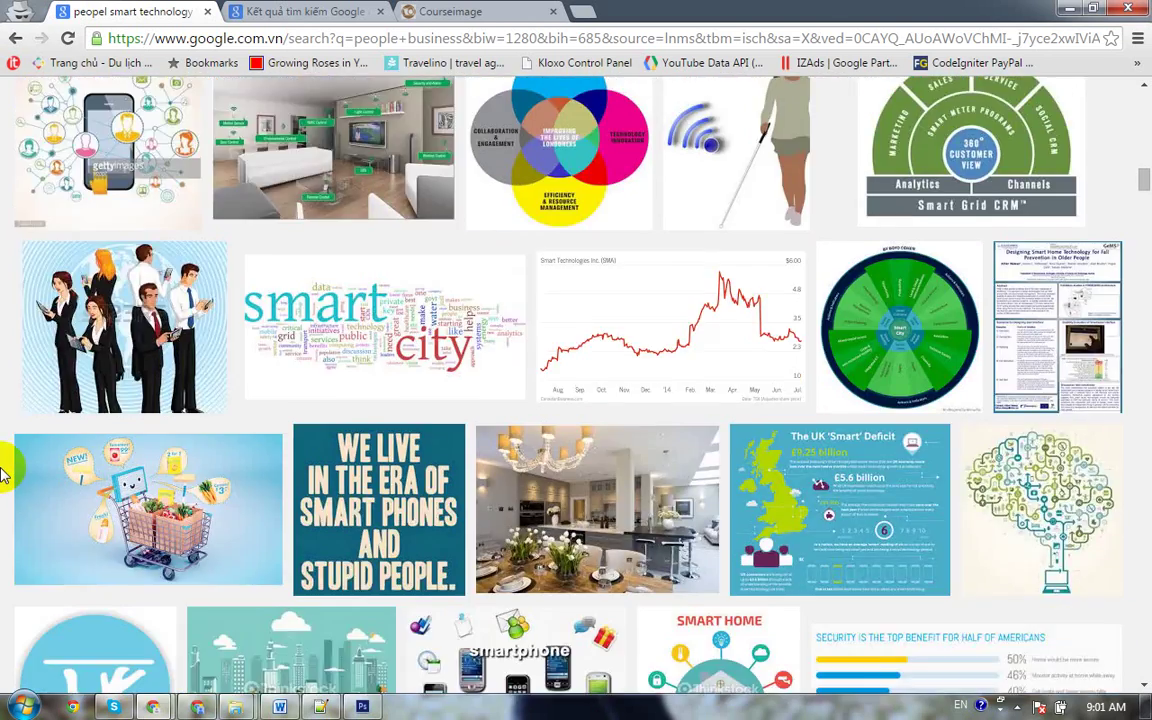
{"action": "scroll", "coordinate": [3, 475], "scroll_direction": "down", "scroll_amount": 4}
{"action": "scroll", "coordinate": [3, 475], "scroll_direction": "down", "scroll_amount": 2}
{"action": "scroll", "coordinate": [3, 475], "scroll_direction": "down", "scroll_amount": 1}
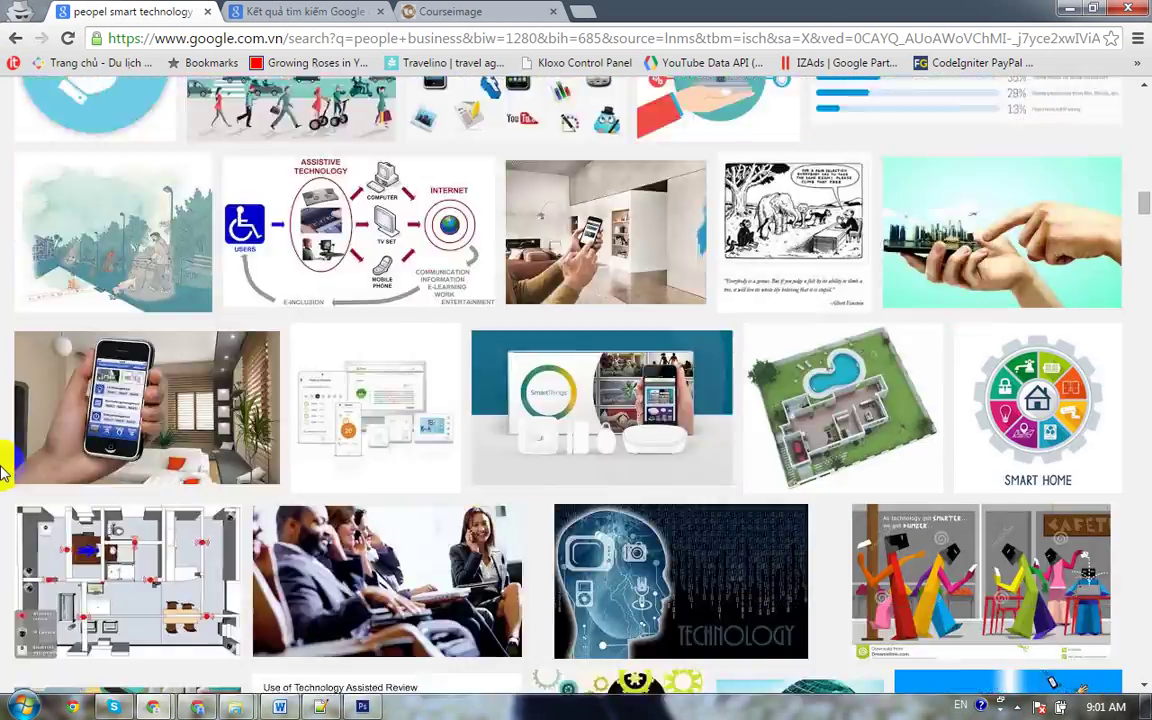
{"action": "scroll", "coordinate": [3, 475], "scroll_direction": "down", "scroll_amount": 2}
{"action": "scroll", "coordinate": [3, 475], "scroll_direction": "down", "scroll_amount": 2}
{"action": "scroll", "coordinate": [3, 475], "scroll_direction": "down", "scroll_amount": 2}
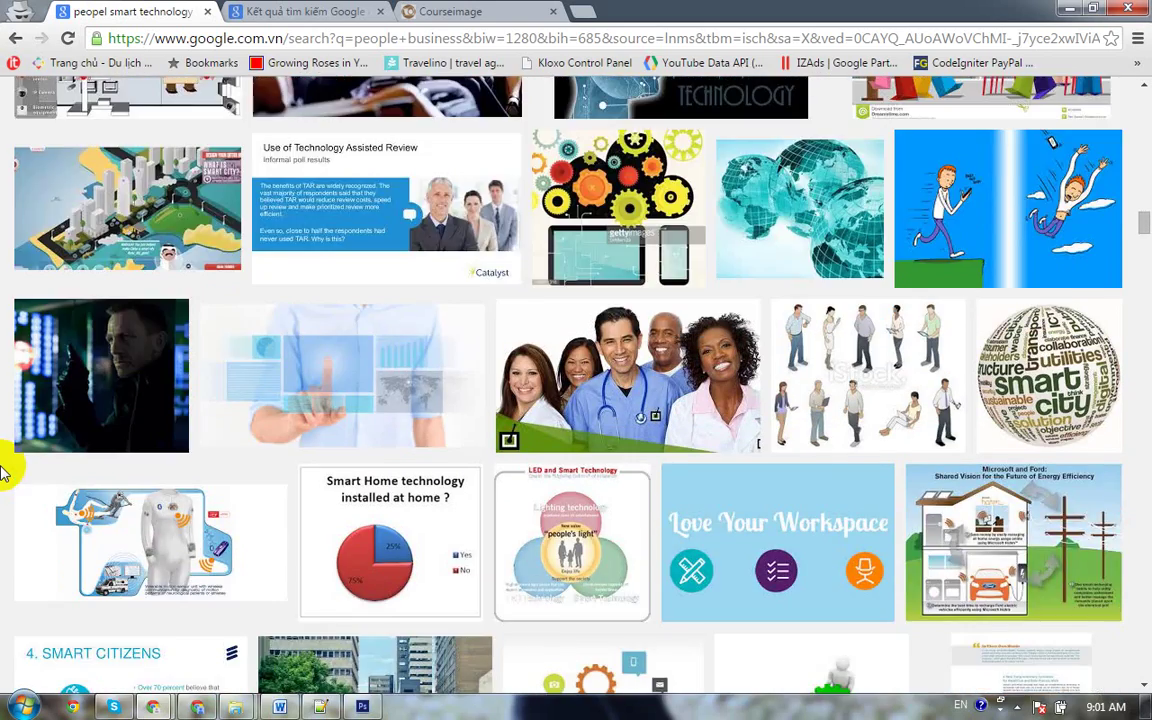
{"action": "scroll", "coordinate": [3, 475], "scroll_direction": "down", "scroll_amount": 3}
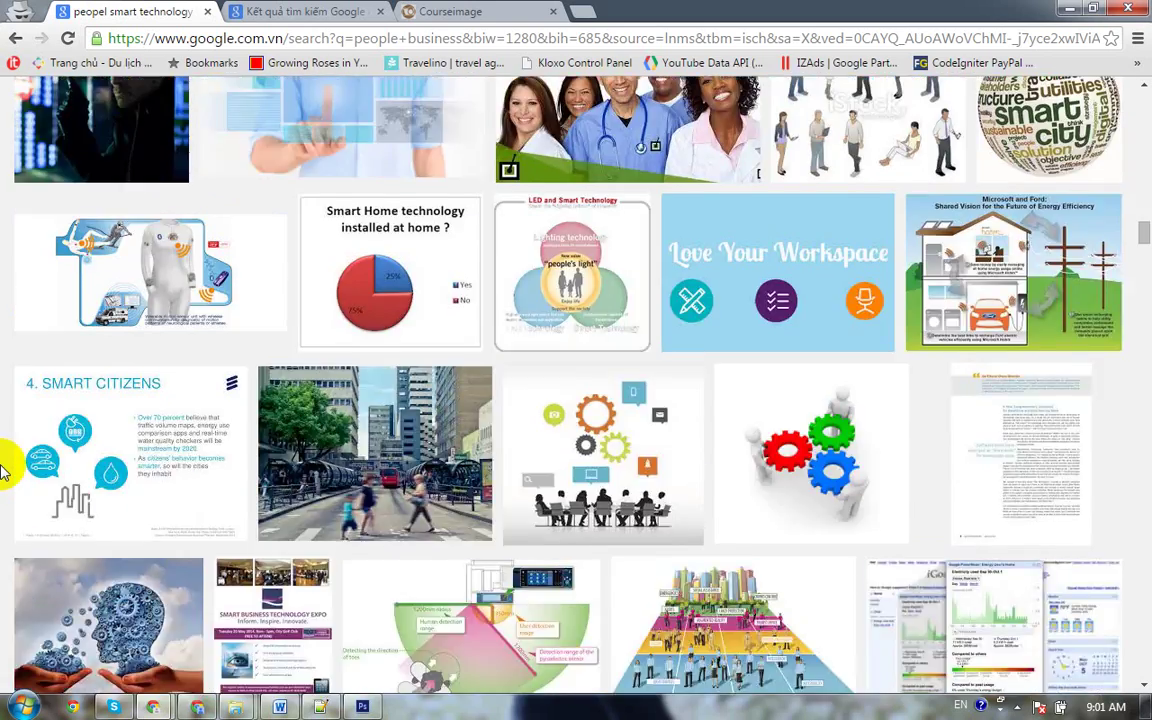
{"action": "scroll", "coordinate": [3, 475], "scroll_direction": "up", "scroll_amount": 1}
{"action": "scroll", "coordinate": [3, 475], "scroll_direction": "down", "scroll_amount": 3}
{"action": "scroll", "coordinate": [3, 470], "scroll_direction": "up", "scroll_amount": 3}
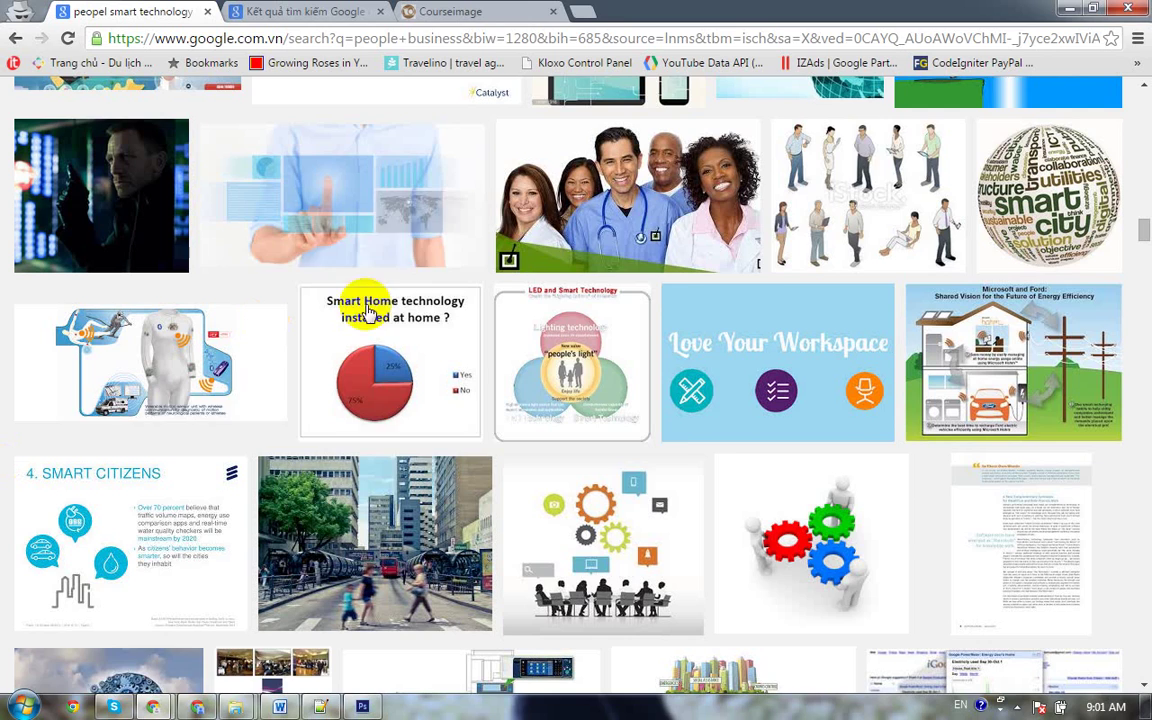
{"action": "right_click", "coordinate": [390, 210]}
{"action": "left_click", "coordinate": [430, 218]}
Scroll further down through the image results.
{"action": "scroll", "coordinate": [5, 275], "scroll_direction": "down", "scroll_amount": 3}
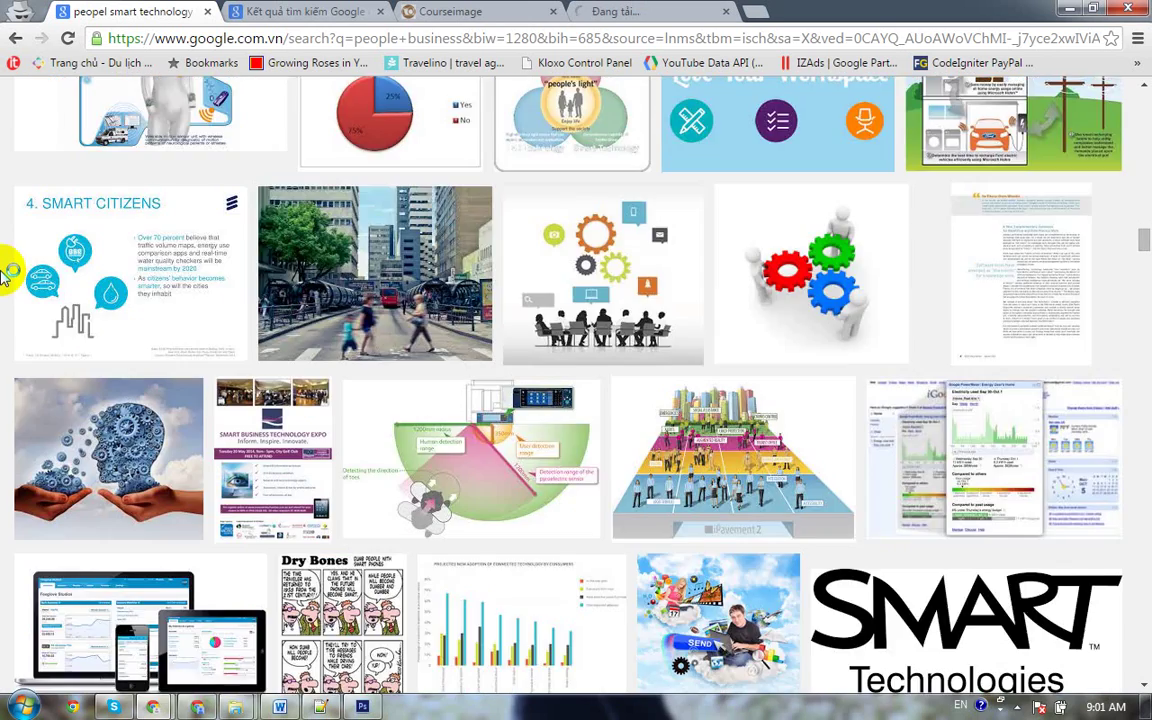
{"action": "scroll", "coordinate": [3, 275], "scroll_direction": "down", "scroll_amount": 3}
{"action": "scroll", "coordinate": [3, 275], "scroll_direction": "down", "scroll_amount": 2}
{"action": "scroll", "coordinate": [3, 275], "scroll_direction": "down", "scroll_amount": 2}
{"action": "scroll", "coordinate": [3, 275], "scroll_direction": "down", "scroll_amount": 1}
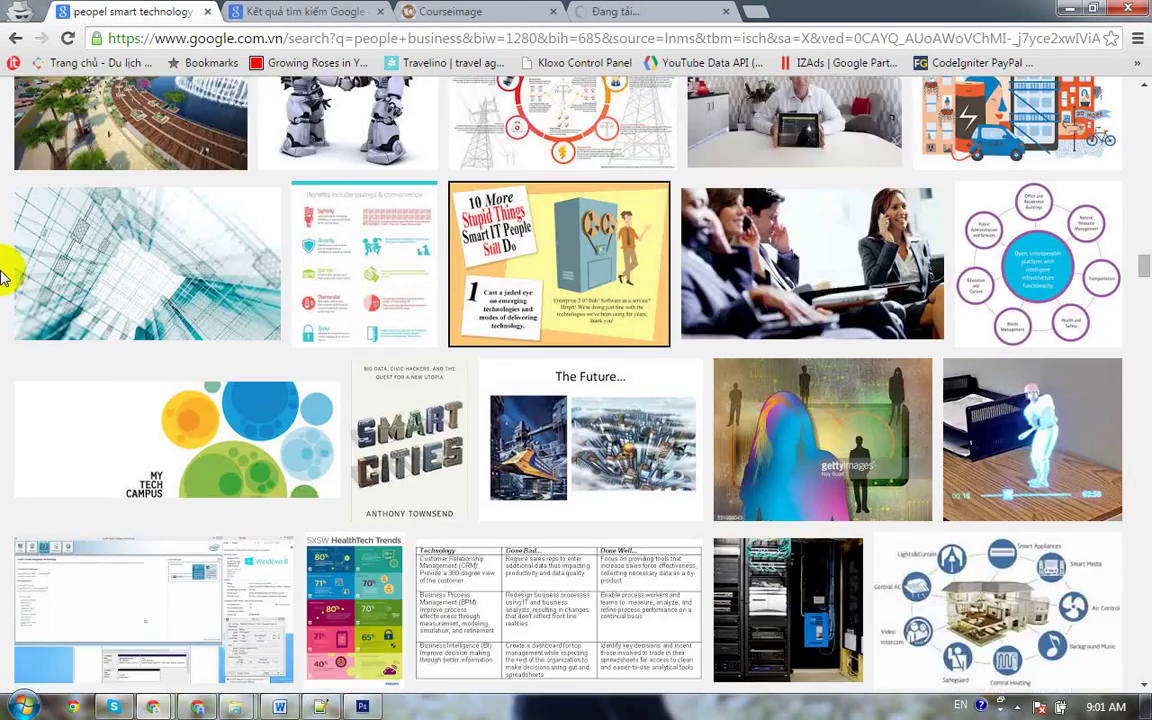
{"action": "scroll", "coordinate": [3, 275], "scroll_direction": "down", "scroll_amount": 1}
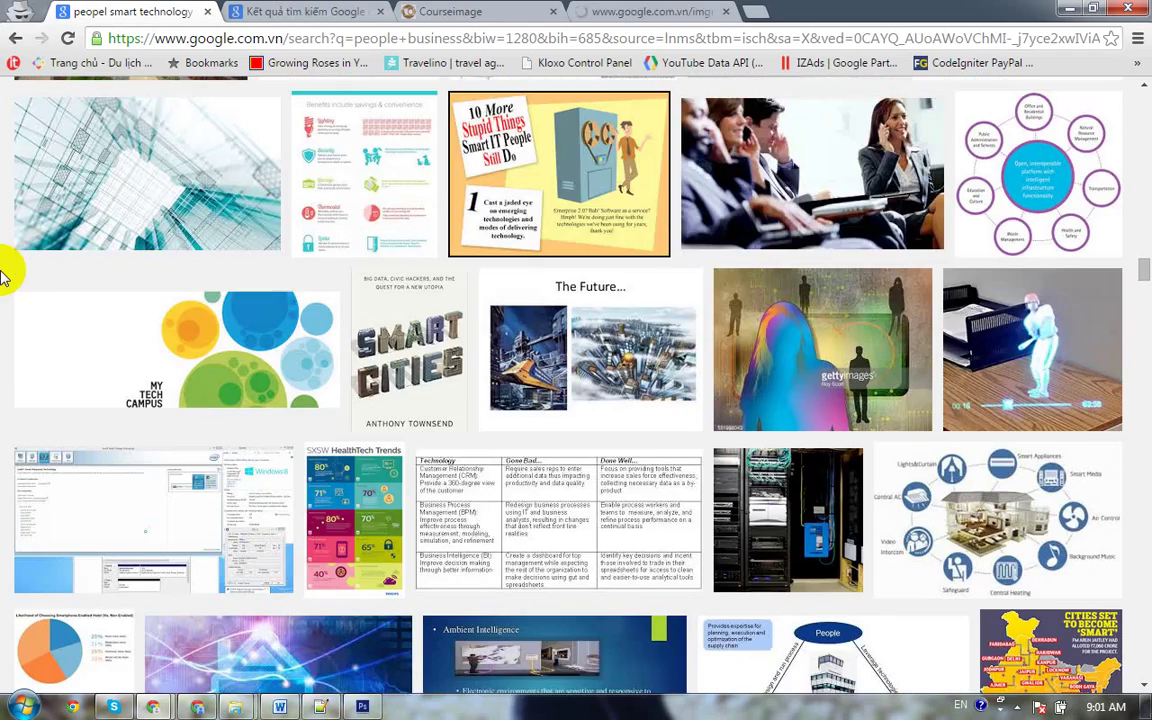
{"action": "scroll", "coordinate": [3, 275], "scroll_direction": "down", "scroll_amount": 2}
{"action": "scroll", "coordinate": [3, 275], "scroll_direction": "down", "scroll_amount": 1}
{"action": "scroll", "coordinate": [3, 275], "scroll_direction": "down", "scroll_amount": 3}
{"action": "scroll", "coordinate": [3, 275], "scroll_direction": "down", "scroll_amount": 2}
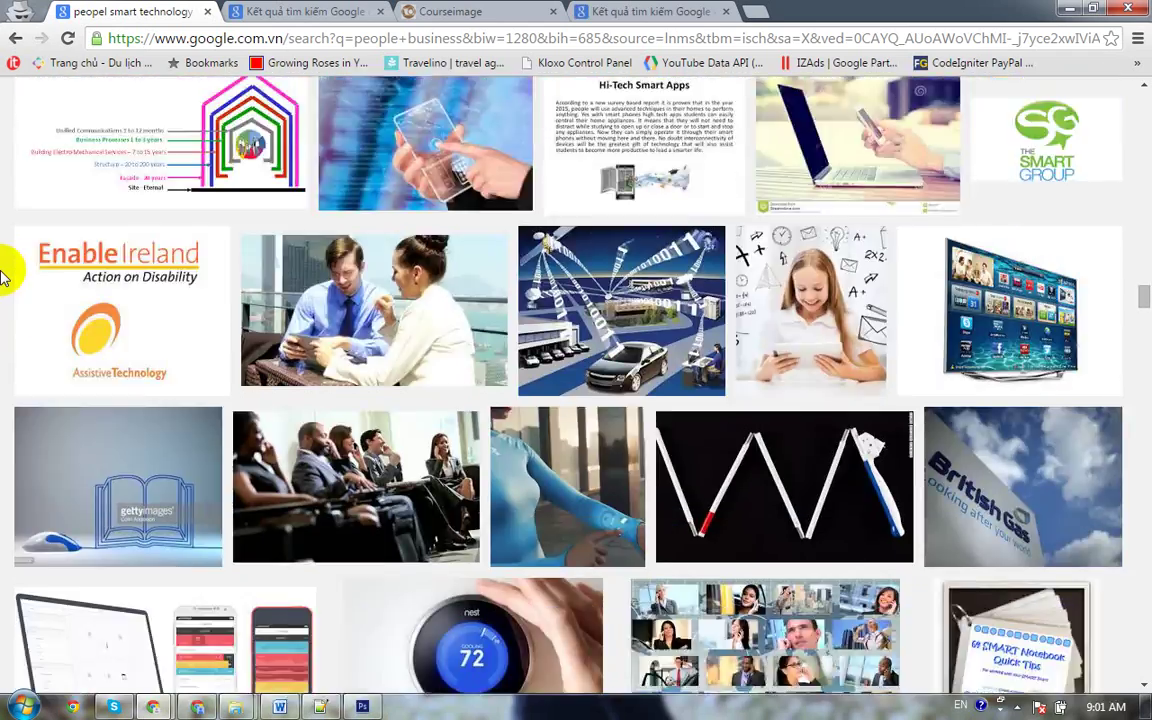
{"action": "scroll", "coordinate": [3, 275], "scroll_direction": "down", "scroll_amount": 2}
{"action": "scroll", "coordinate": [3, 275], "scroll_direction": "down", "scroll_amount": 3}
{"action": "scroll", "coordinate": [3, 275], "scroll_direction": "down", "scroll_amount": 2}
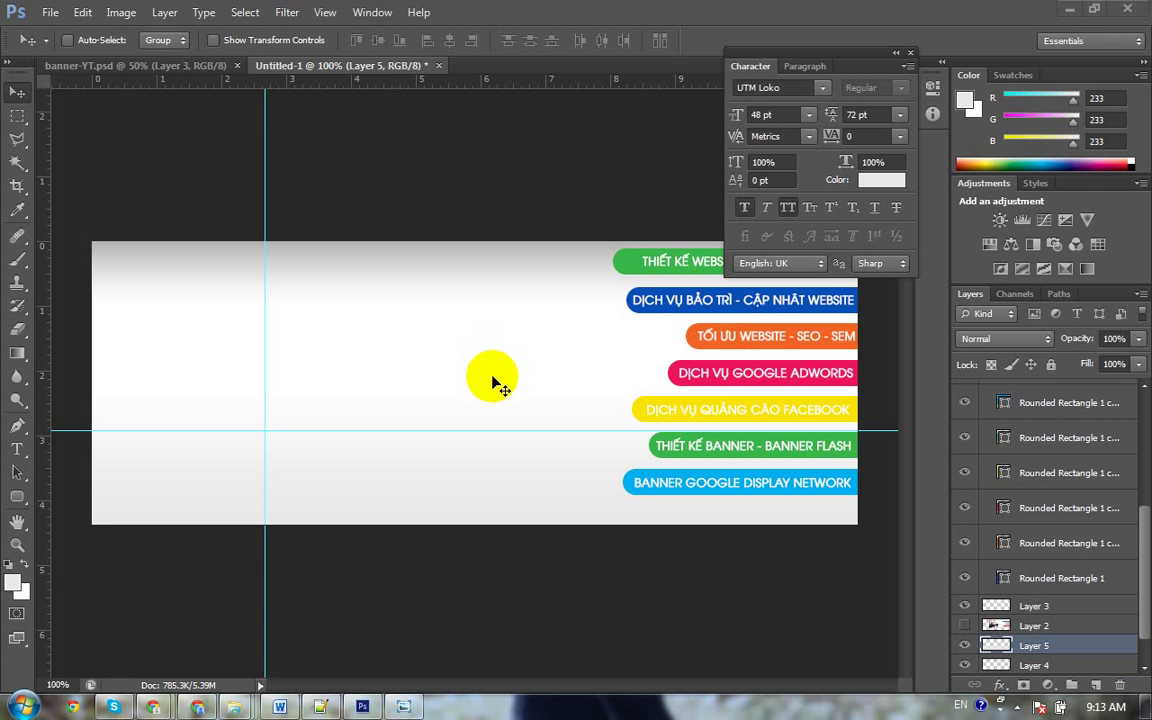
Select Layer 3, wrap it in a new group named bg1, and add empty Layer 6 inside.
{"action": "left_click", "coordinate": [907, 630]}
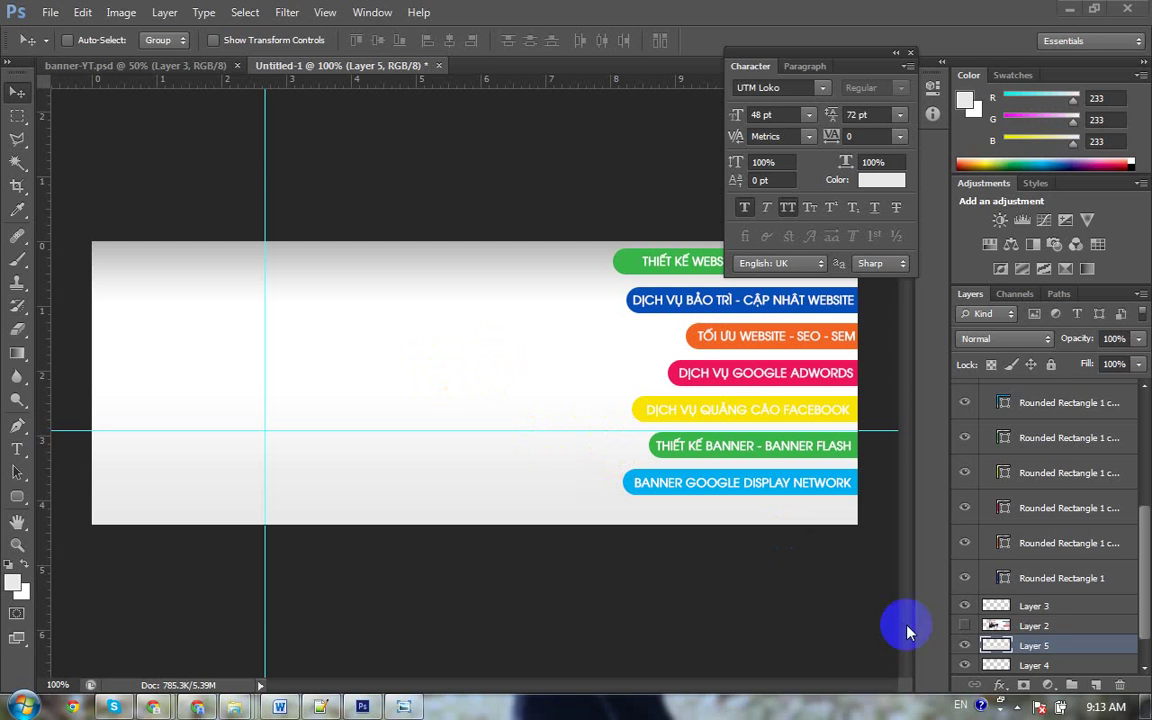
{"action": "left_click", "coordinate": [1040, 606]}
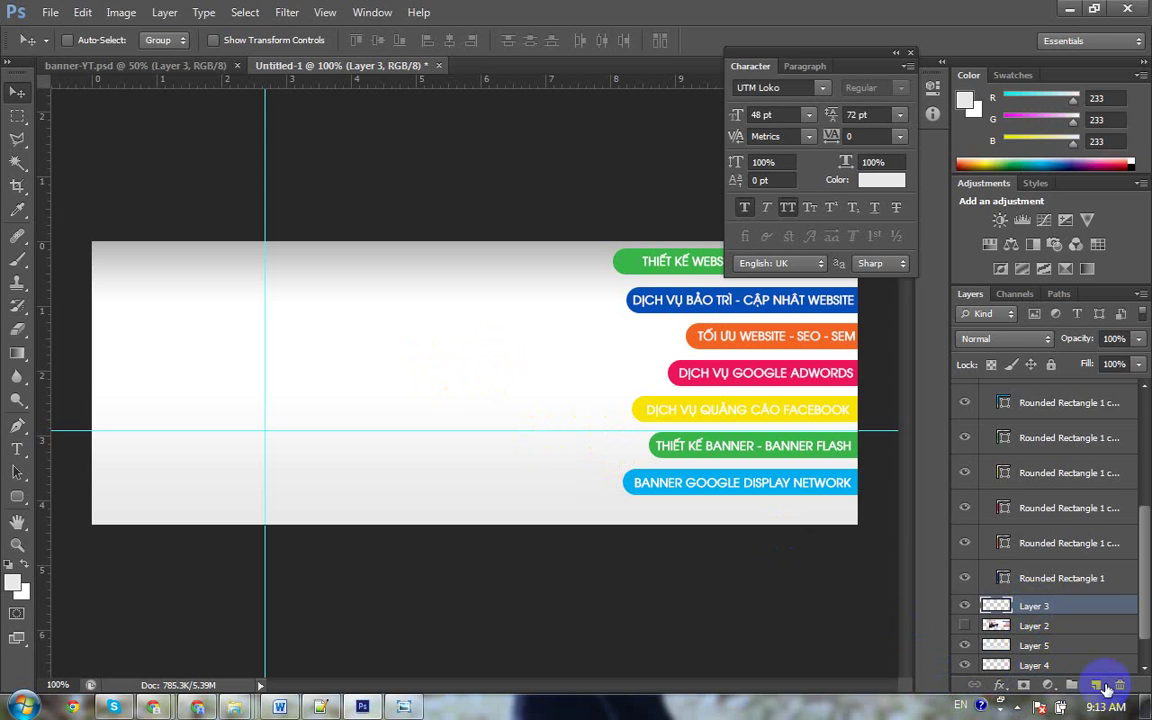
{"action": "left_click", "coordinate": [1071, 685]}
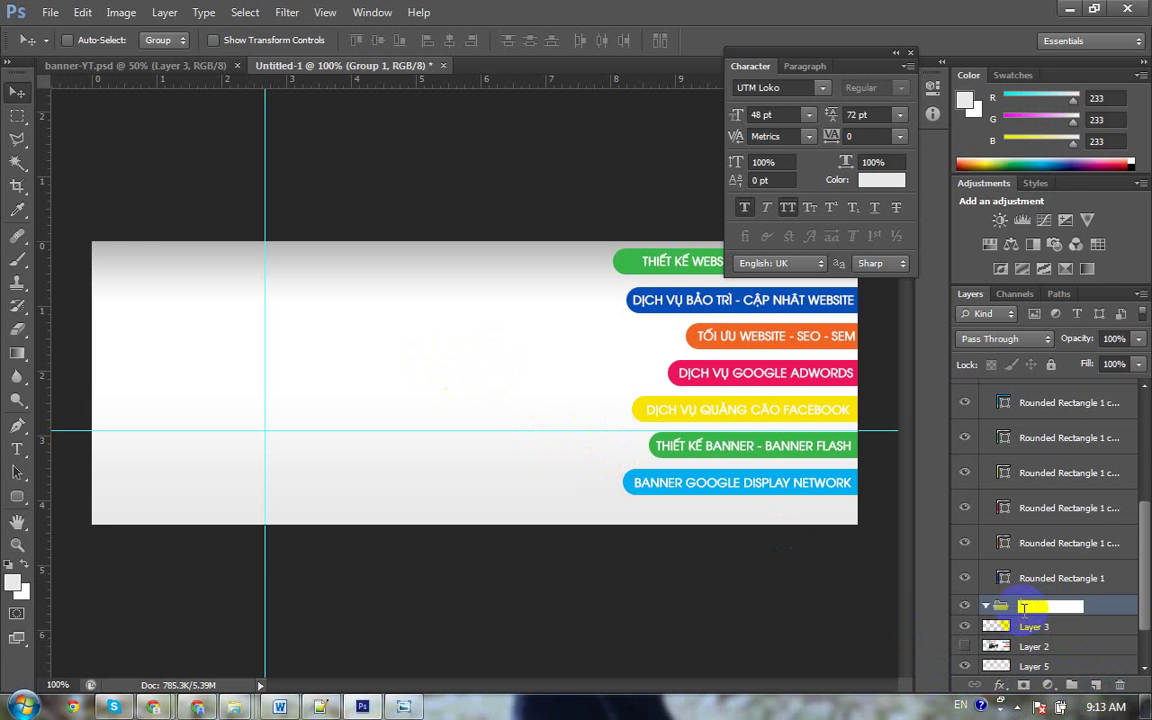
{"action": "left_click", "coordinate": [1097, 684]}
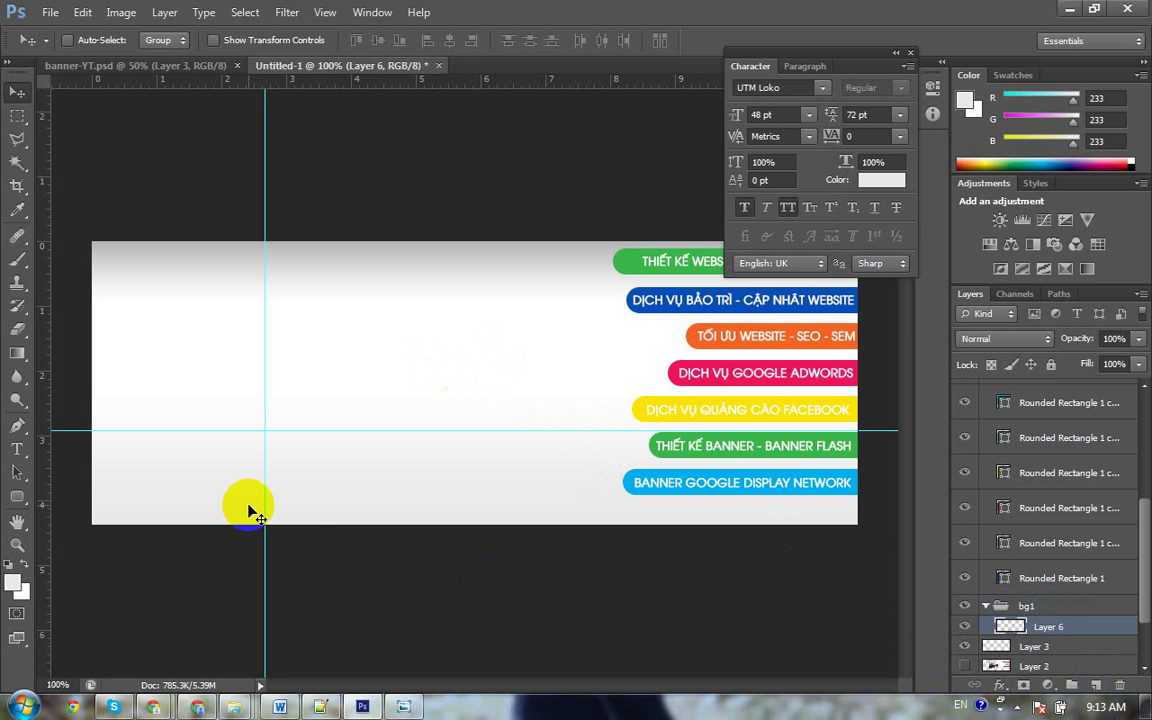
Open 477481452_d1.jpg and two other stock photos from the thiet-ke-banner folder.
{"action": "key", "text": "ctrl+o"}
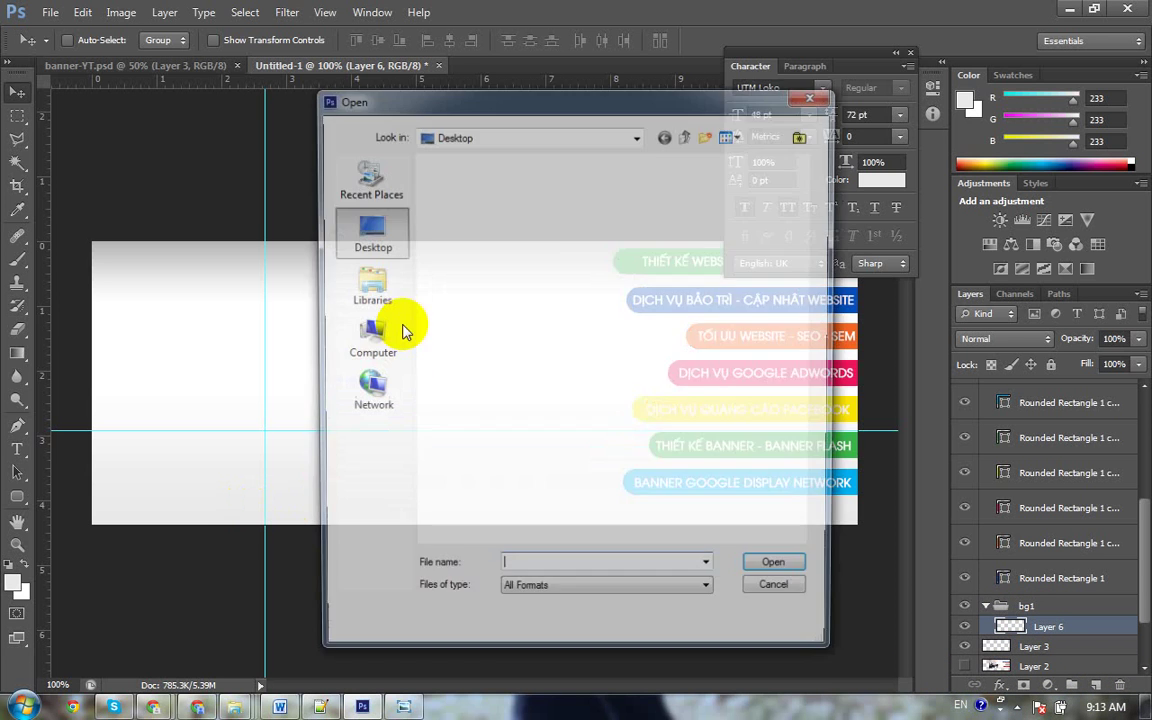
{"action": "double_click", "coordinate": [580, 548]}
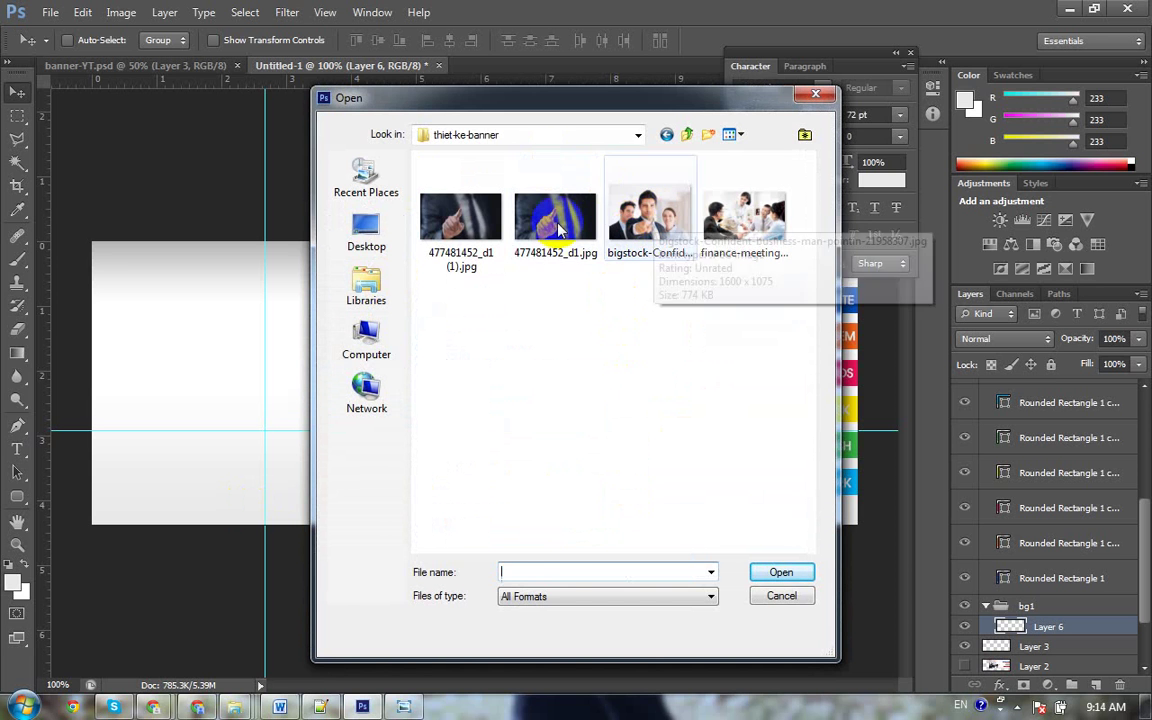
{"action": "left_click", "coordinate": [555, 215]}
{"action": "left_click", "coordinate": [766, 232], "text": "shift"}
{"action": "left_click", "coordinate": [780, 572]}
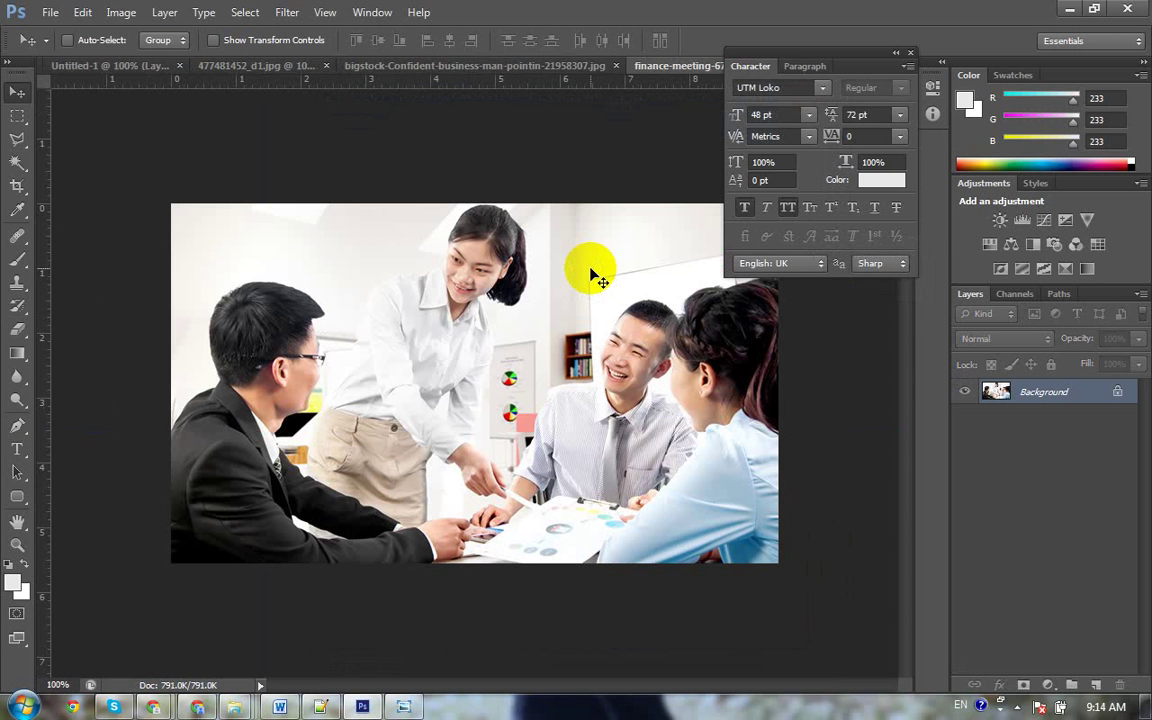
Select all of the office meeting photo, then return to the Untitled-1 banner.
{"action": "key", "text": "ctrl+a"}
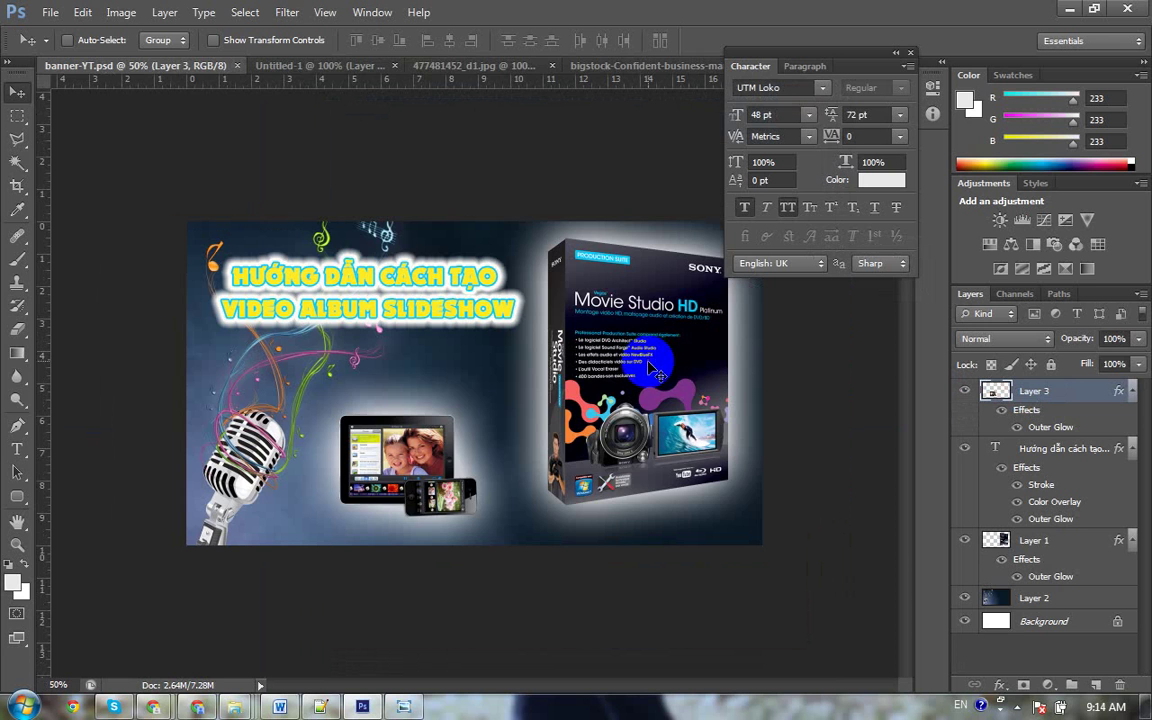
{"action": "left_click_drag", "start_coordinate": [658, 372], "coordinate": [548, 301]}
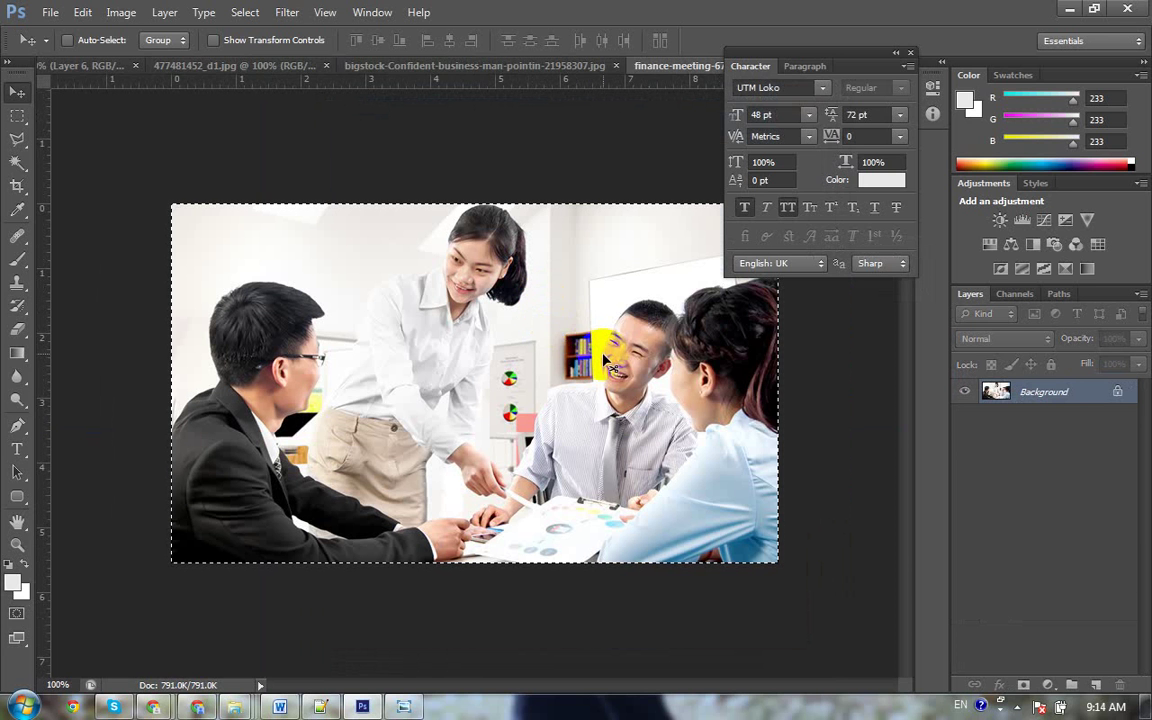
{"action": "key", "text": "ctrl+Tab"}
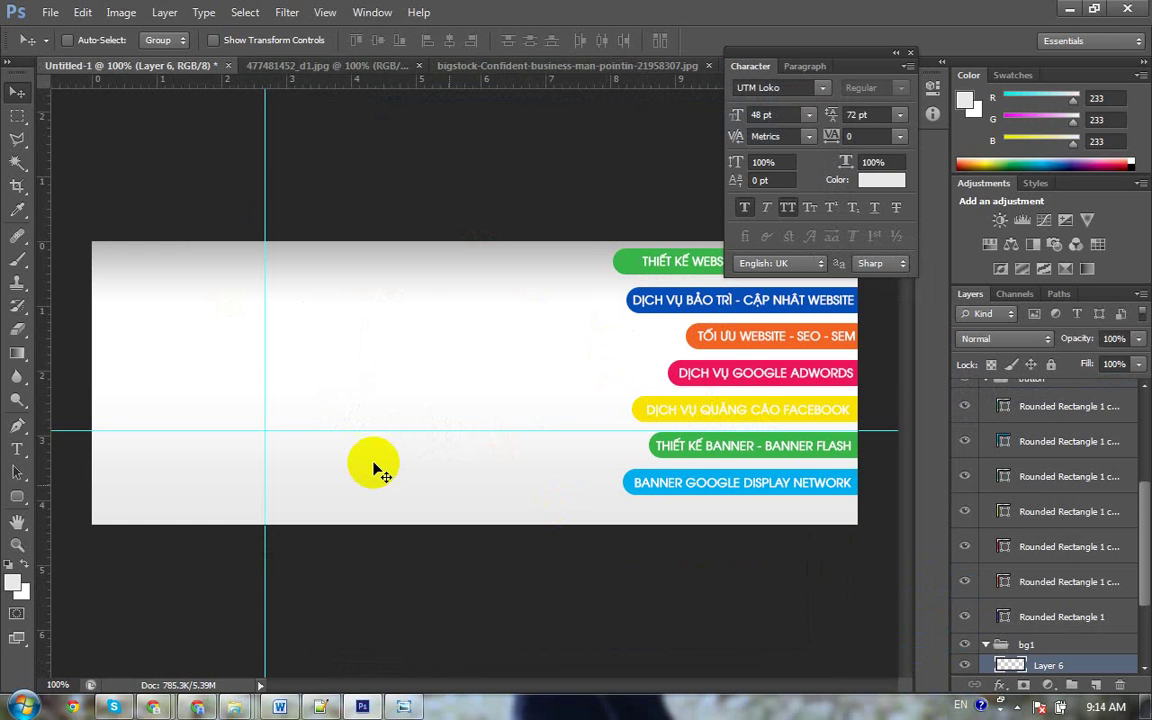
Paste the meeting photo as Layer 6, scale it to 79%, and move it to the banner's left edge.
{"action": "key", "text": "ctrl+v"}
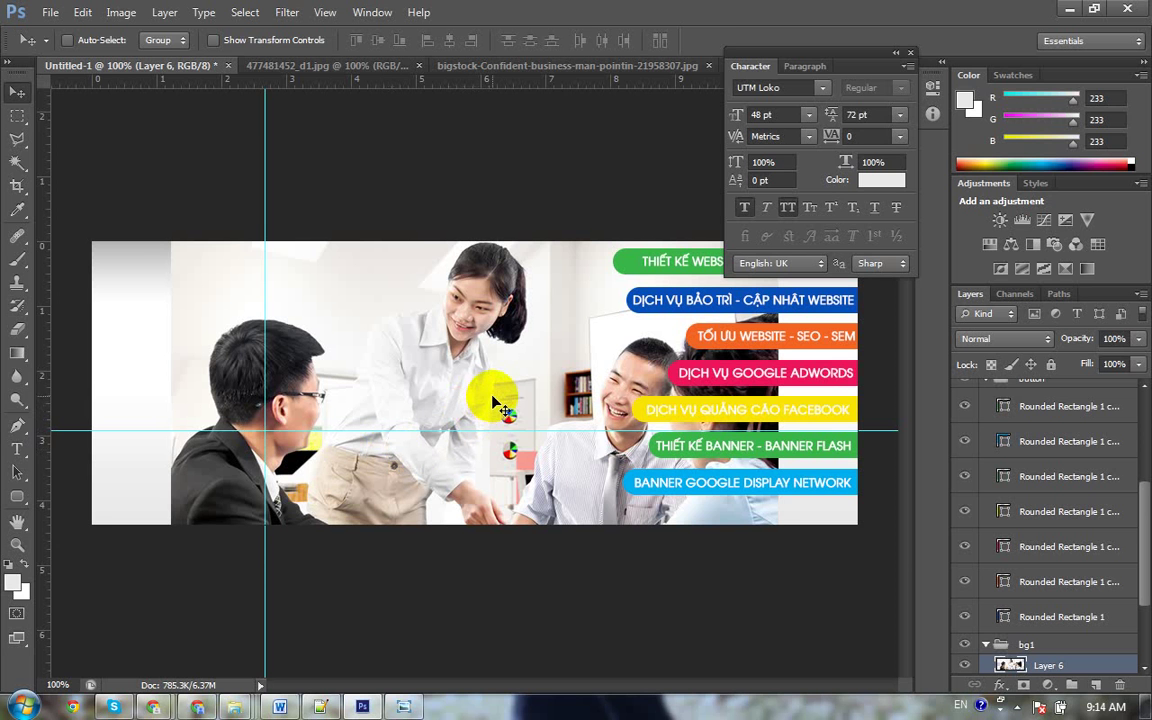
{"action": "key", "text": "ctrl+t"}
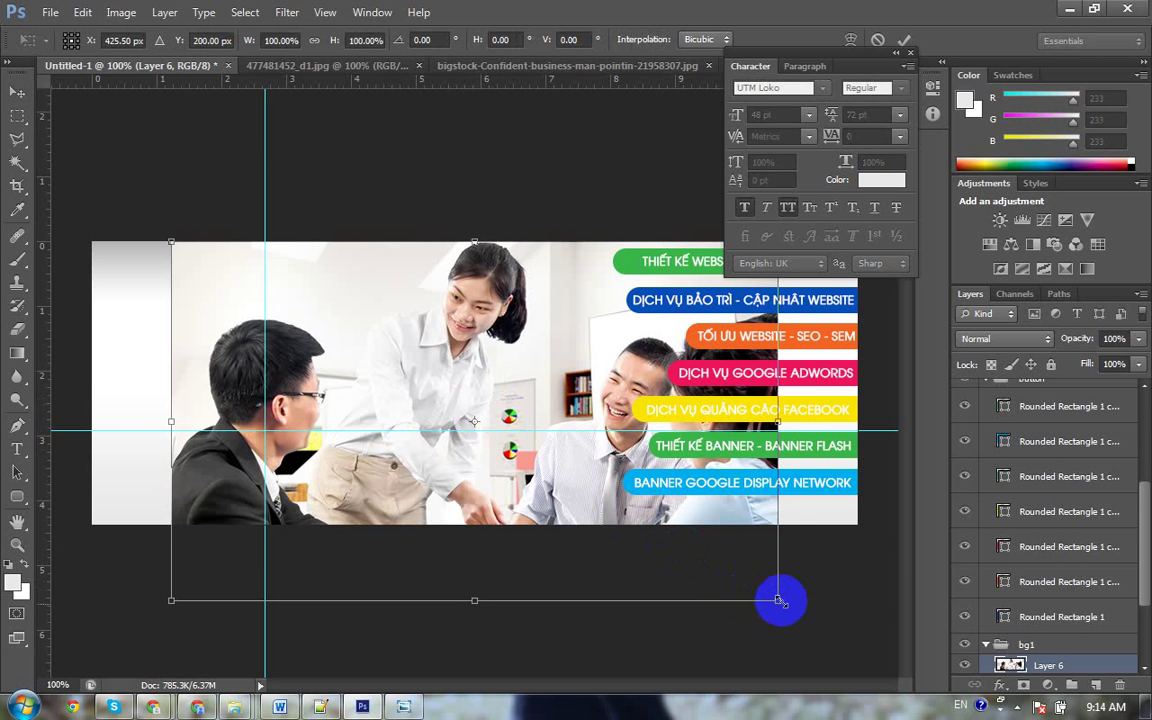
{"action": "left_click_drag", "start_coordinate": [778, 600], "coordinate": [660, 511]}
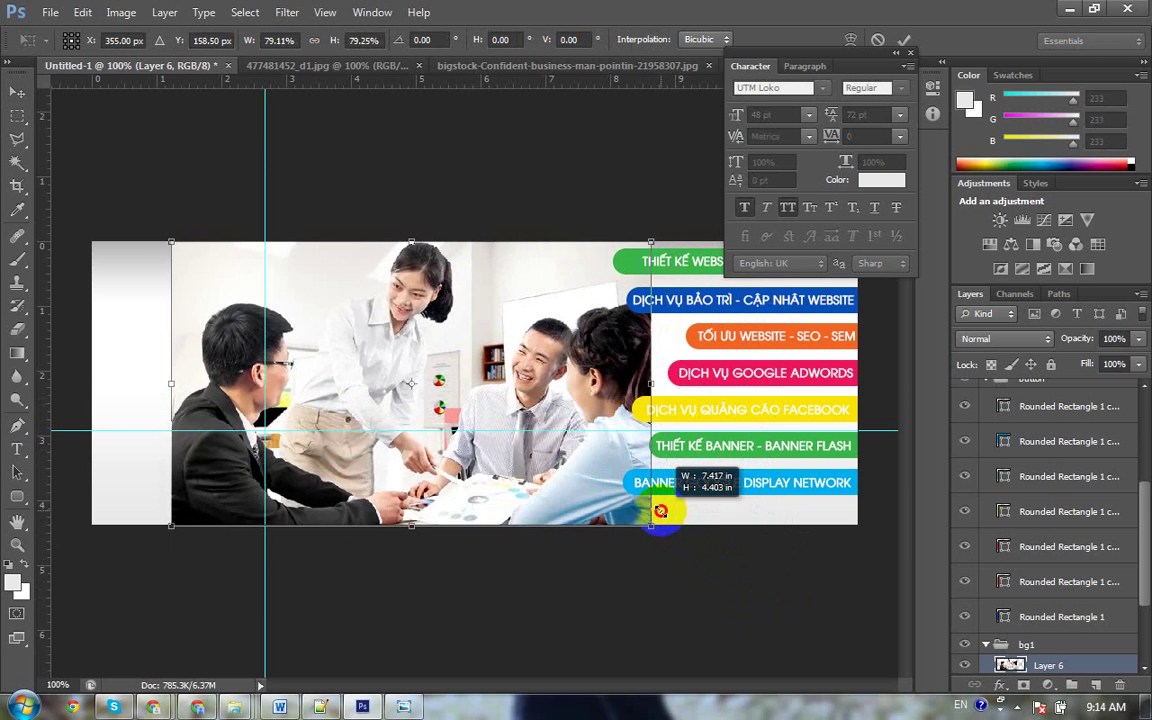
{"action": "key", "text": "Return"}
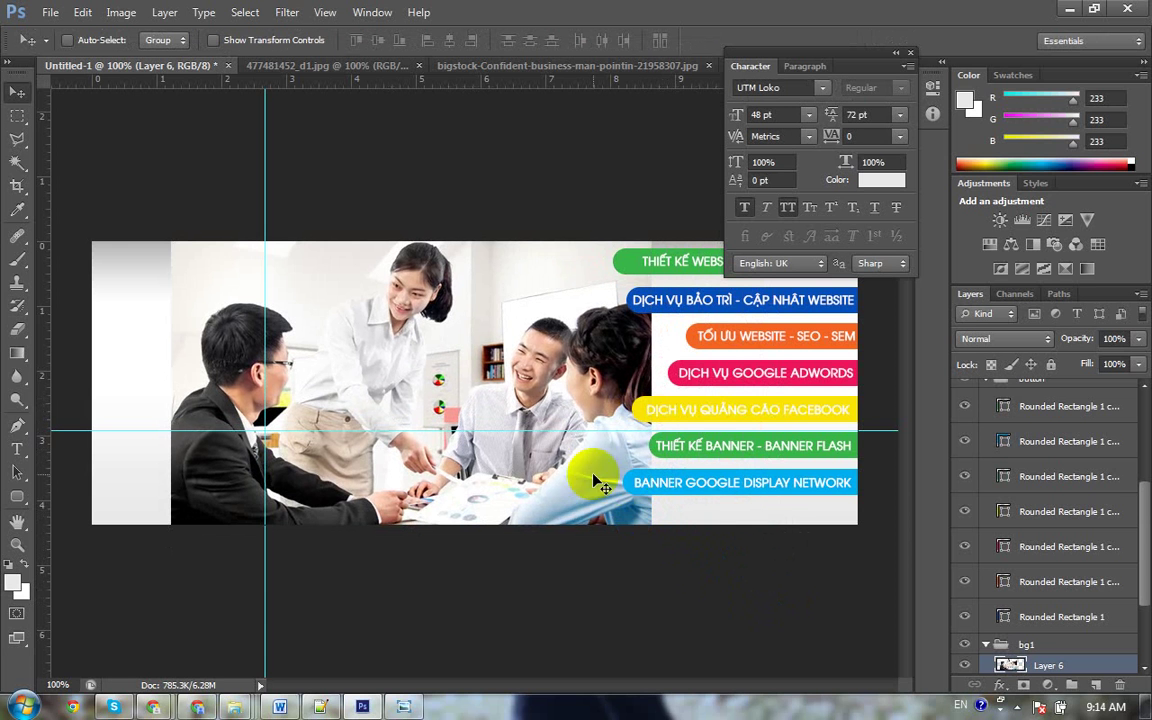
{"action": "left_click_drag", "start_coordinate": [556, 418], "coordinate": [465, 401]}
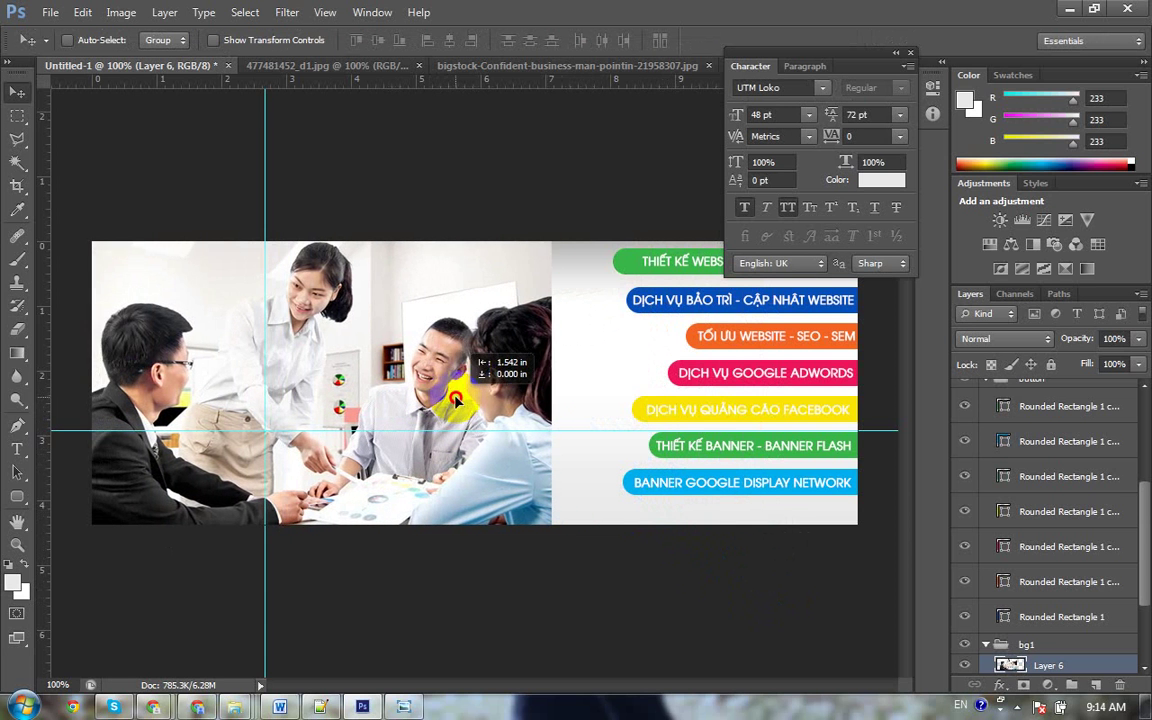
{"action": "left_click_drag", "start_coordinate": [465, 401], "coordinate": [464, 402]}
Move Layers 4 and 5 into the bg1 group and reselect Layer 6.
{"action": "scroll", "coordinate": [1087, 546], "scroll_direction": "down", "scroll_amount": 1}
{"action": "scroll", "coordinate": [1085, 545], "scroll_direction": "down", "scroll_amount": 2}
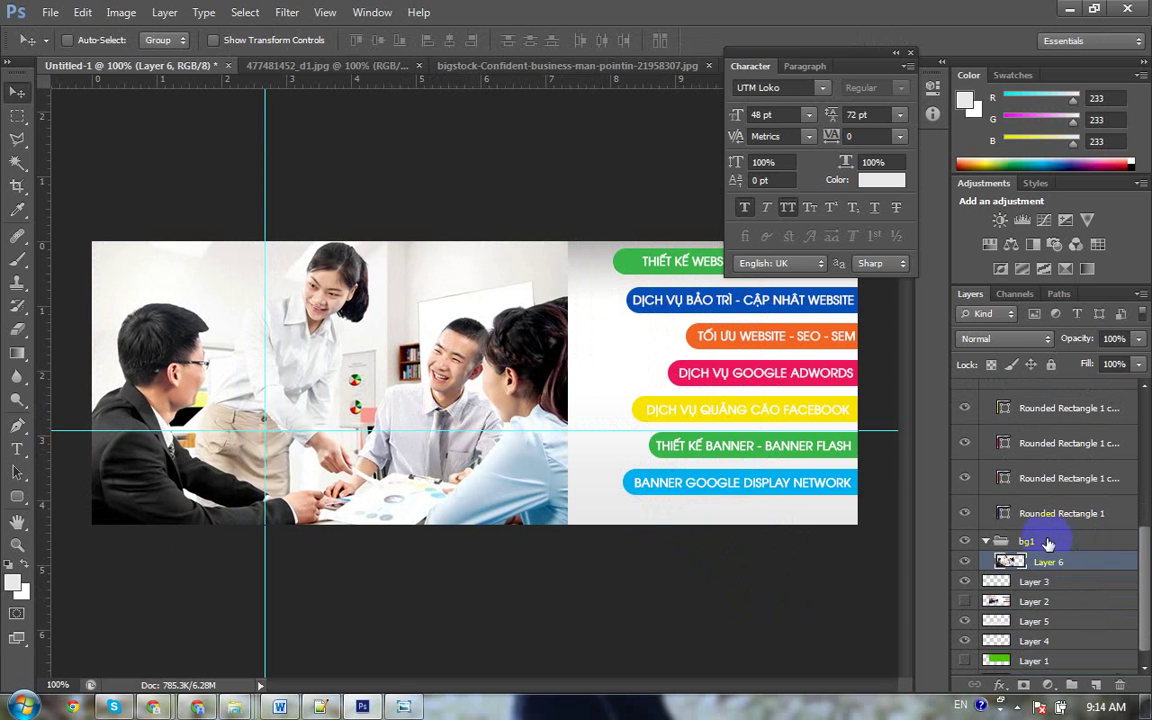
{"action": "left_click", "coordinate": [1046, 544]}
{"action": "left_click", "coordinate": [965, 621]}
{"action": "left_click", "coordinate": [965, 621]}
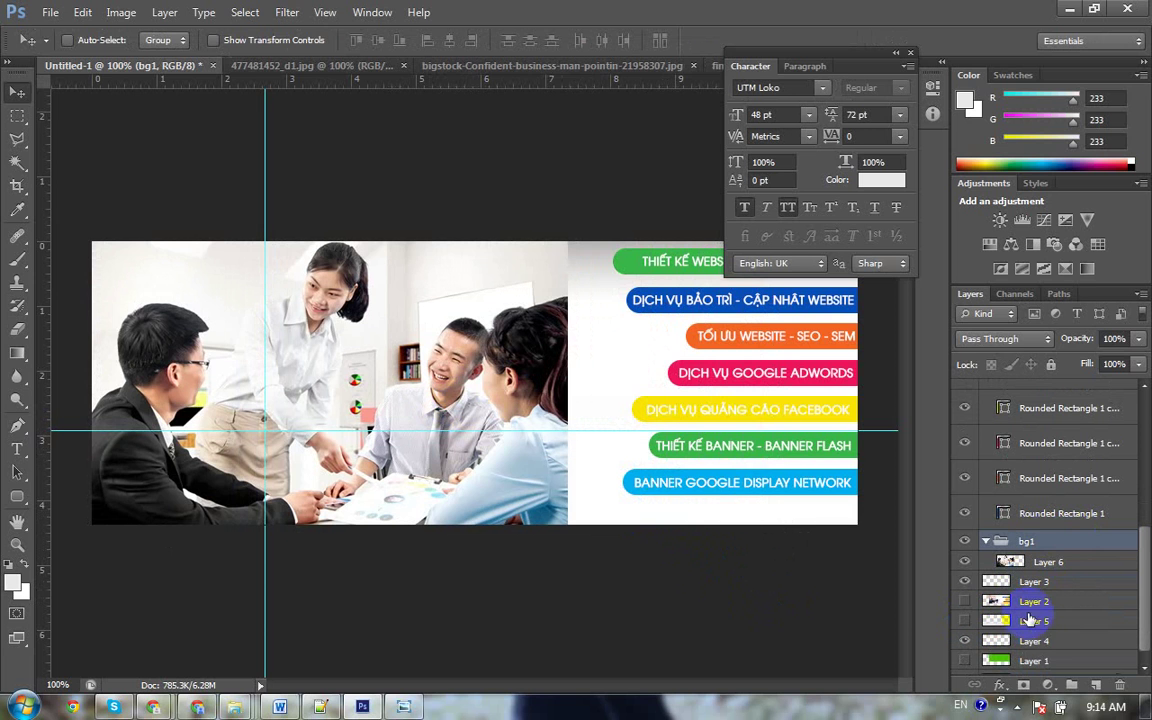
{"action": "left_click", "coordinate": [1033, 621]}
{"action": "left_click", "coordinate": [1031, 641], "text": "shift"}
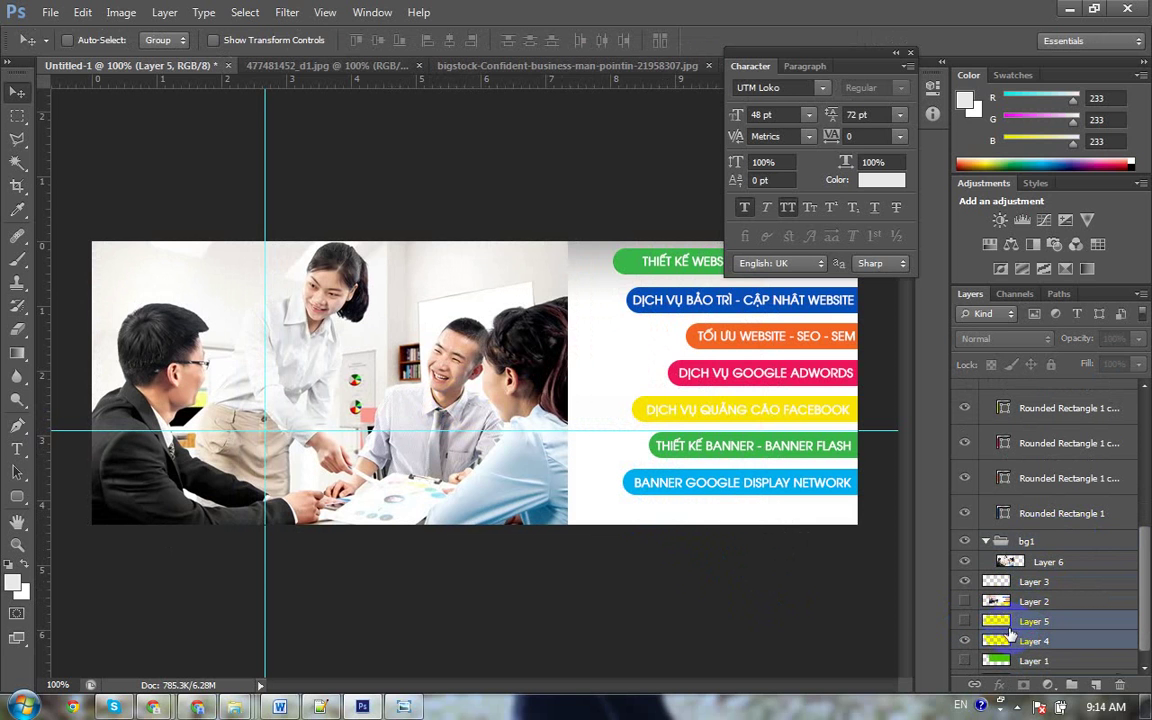
{"action": "left_click_drag", "start_coordinate": [1031, 641], "coordinate": [1020, 553]}
{"action": "left_click", "coordinate": [1012, 603]}
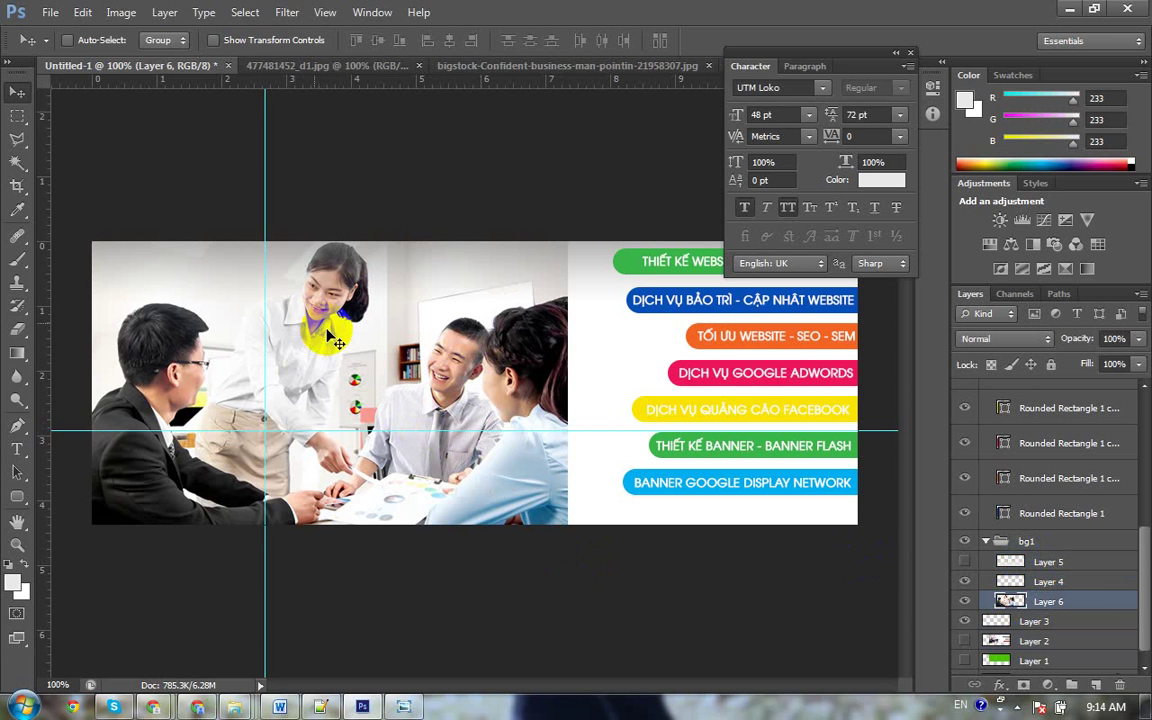
{"action": "left_click", "coordinate": [168, 14]}
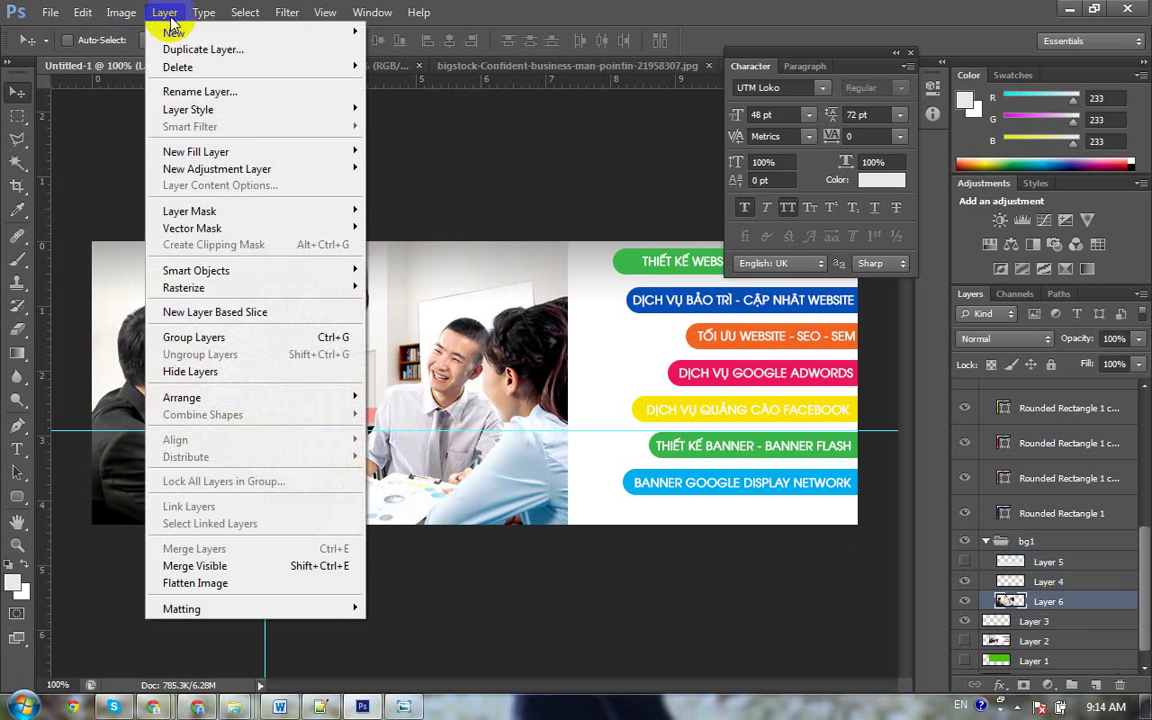
{"action": "mouse_move", "coordinate": [190, 211]}
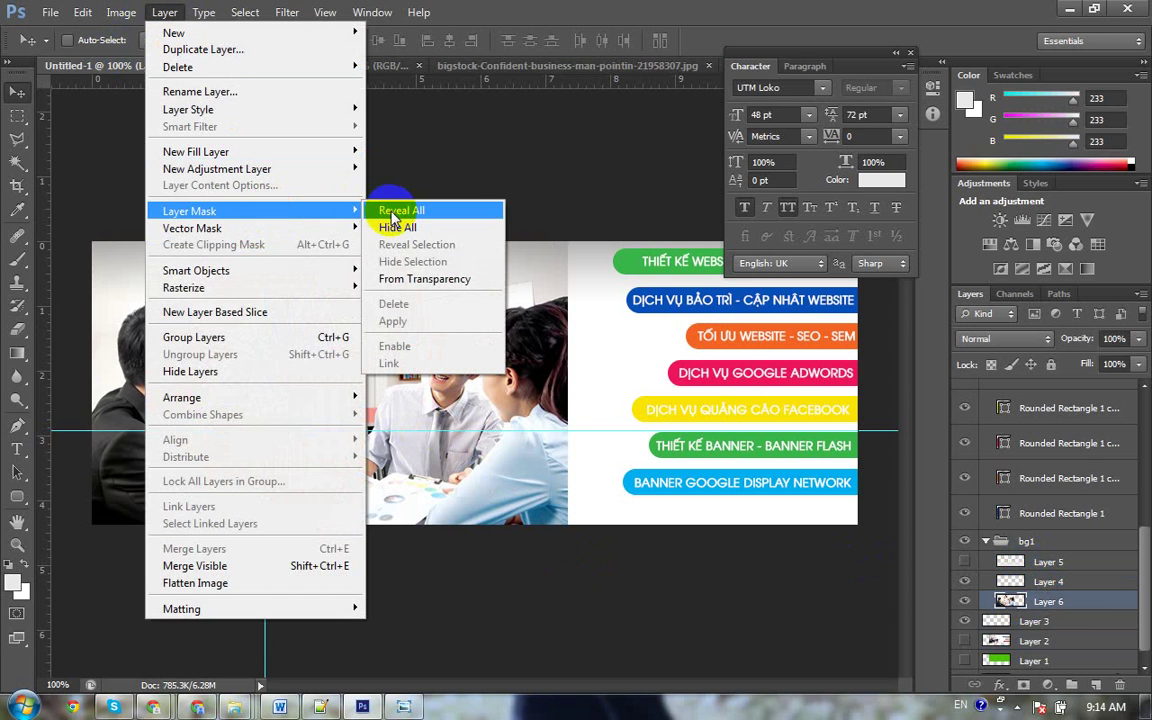
Add a Reveal All mask to Layer 6 and try grey gradient fades using the first preset.
{"action": "left_click", "coordinate": [392, 212]}
{"action": "key", "text": "g"}
{"action": "left_click_drag", "start_coordinate": [480, 383], "coordinate": [558, 378]}
{"action": "left_click", "coordinate": [220, 469], "text": "alt"}
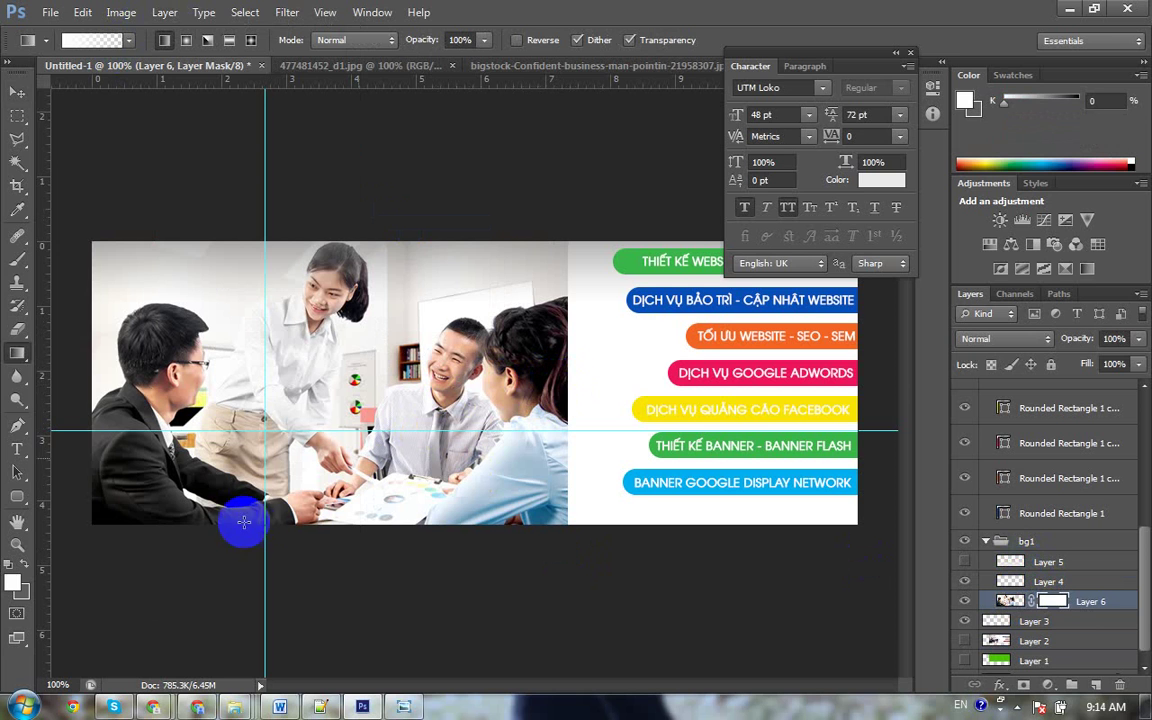
{"action": "left_click", "coordinate": [130, 117]}
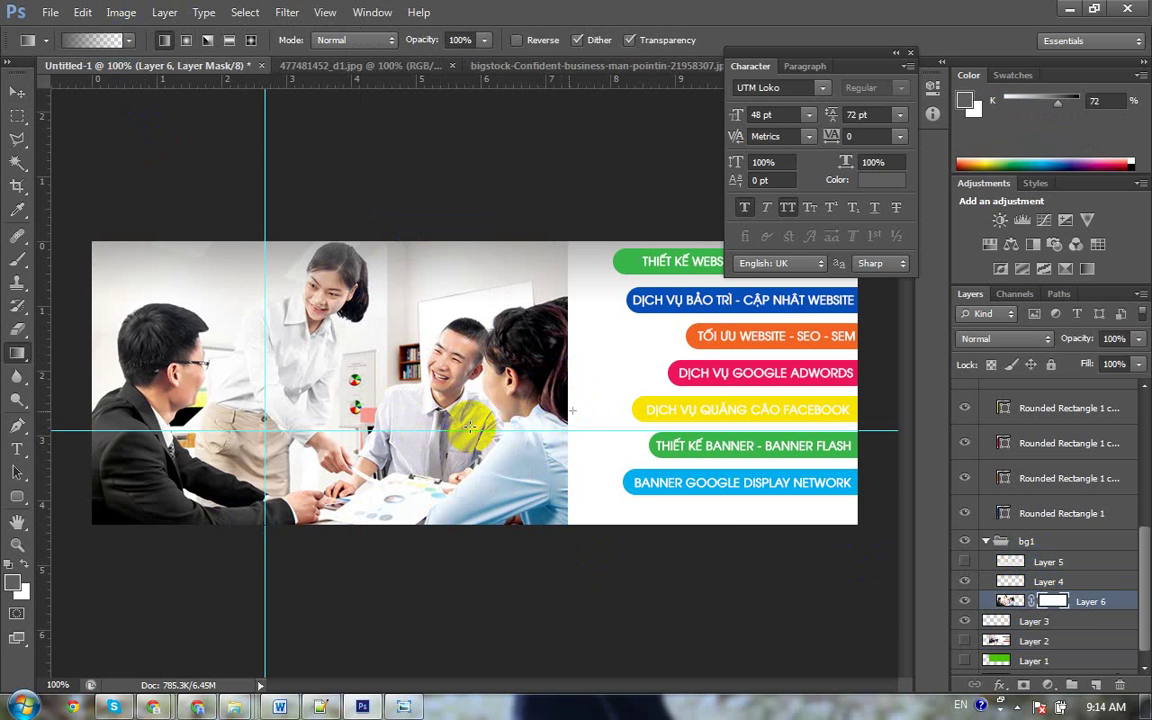
{"action": "left_click_drag", "start_coordinate": [470, 405], "coordinate": [588, 390]}
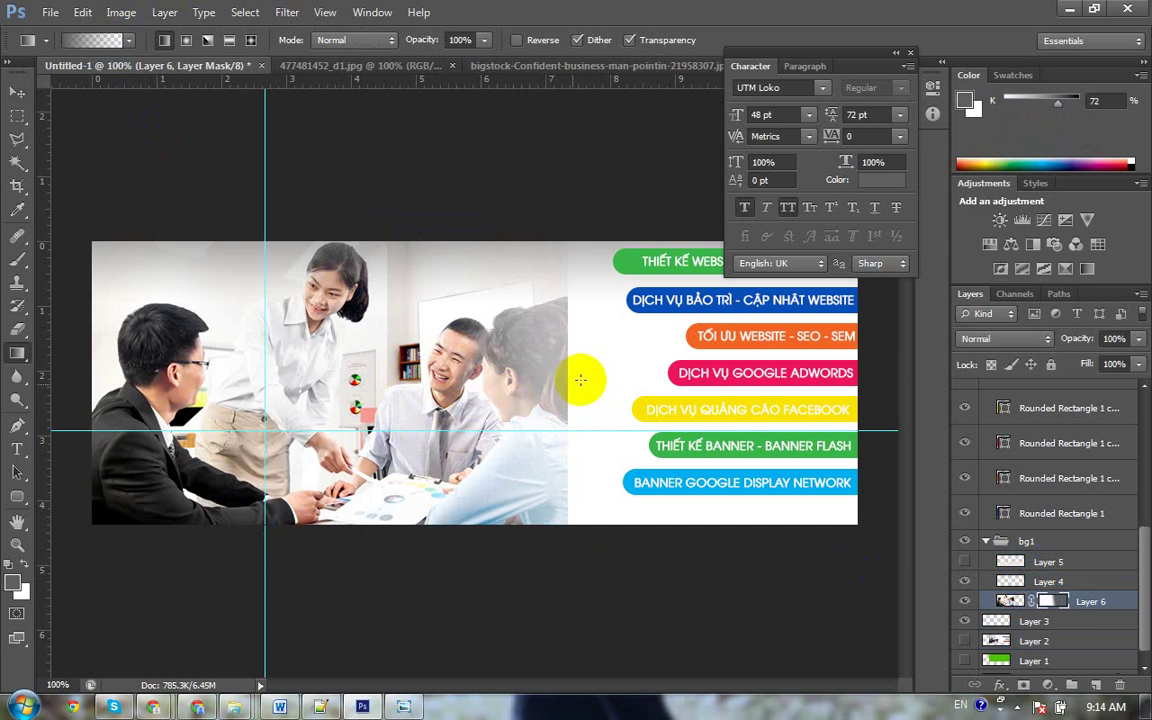
{"action": "mouse_move", "coordinate": [576, 390]}
{"action": "left_mouse_down"}
{"action": "mouse_move", "coordinate": [421, 402]}
{"action": "mouse_move", "coordinate": [540, 391]}
{"action": "left_mouse_up"}
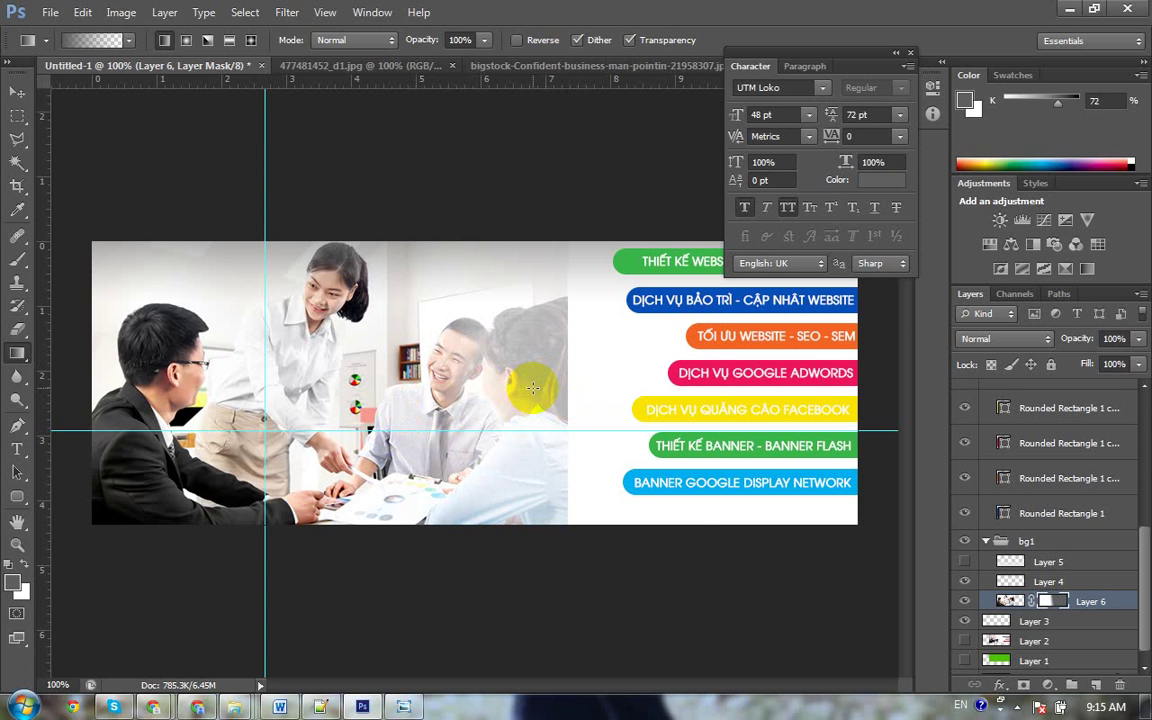
{"action": "left_click", "coordinate": [122, 40]}
{"action": "key", "text": "Escape"}
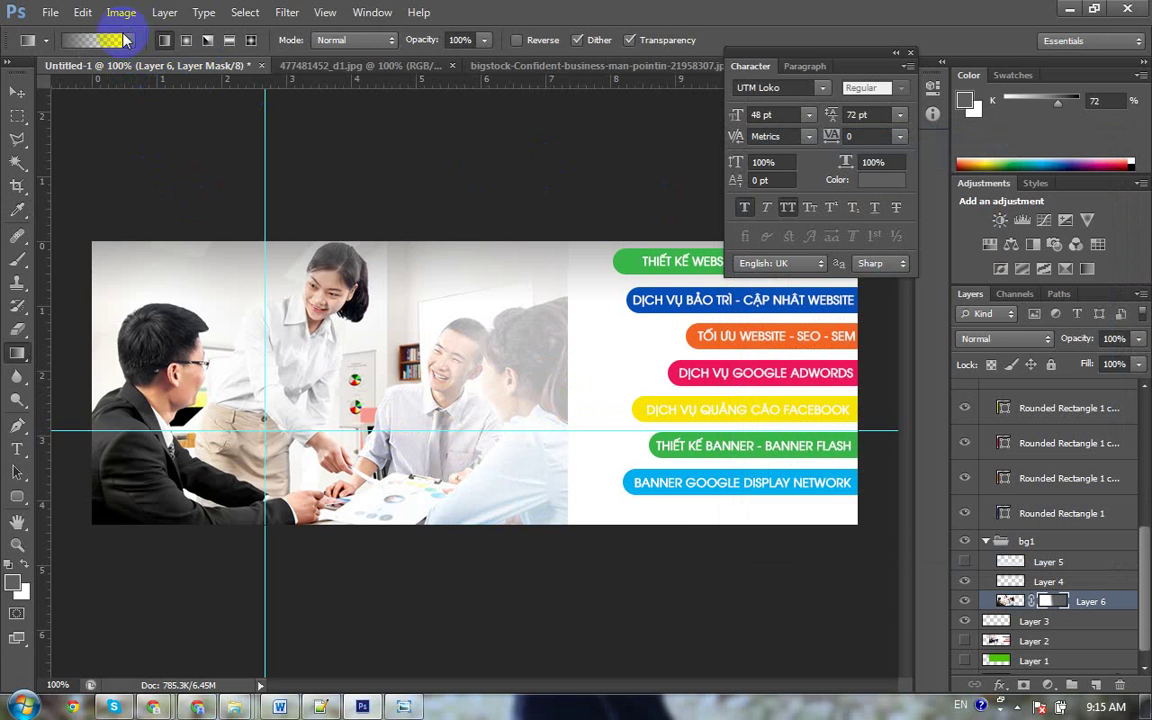
{"action": "left_click", "coordinate": [129, 40]}
{"action": "double_click", "coordinate": [34, 77]}
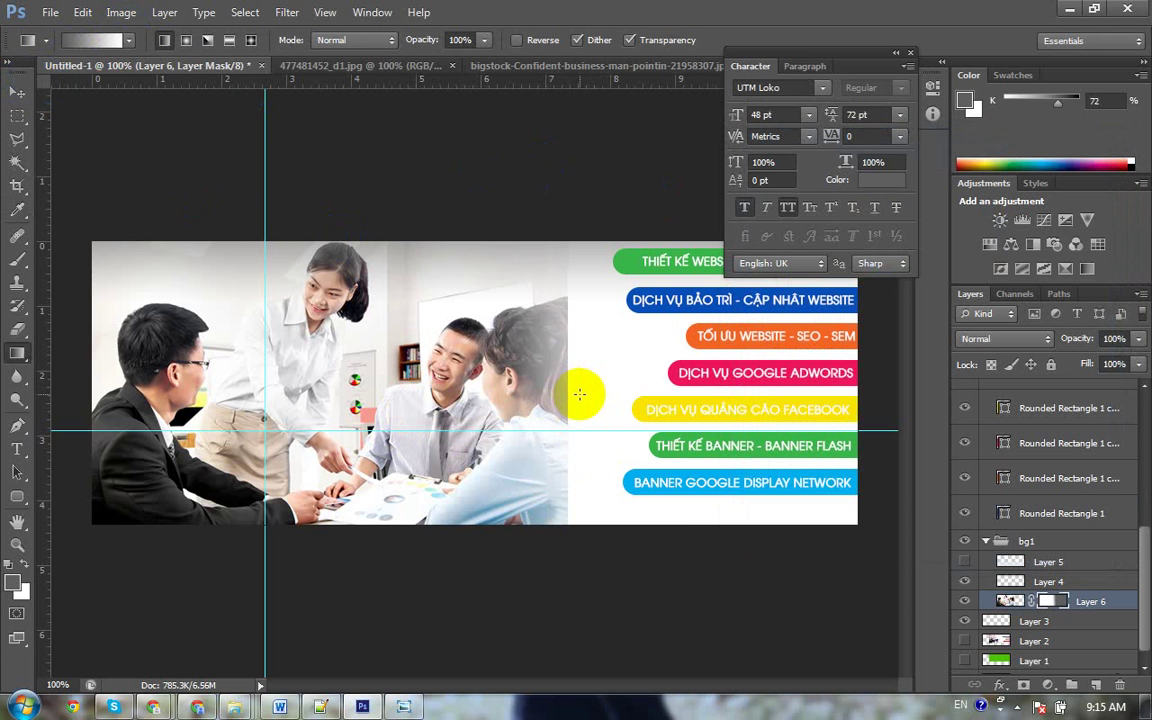
Redraw the mask gradient and invert it so the photo fades to white before the pills.
{"action": "key", "text": "x"}
{"action": "left_click_drag", "start_coordinate": [585, 392], "coordinate": [462, 384]}
{"action": "mouse_move", "coordinate": [549, 387]}
{"action": "left_mouse_down"}
{"action": "mouse_move", "coordinate": [568, 388]}
{"action": "mouse_move", "coordinate": [520, 355]}
{"action": "left_mouse_up"}
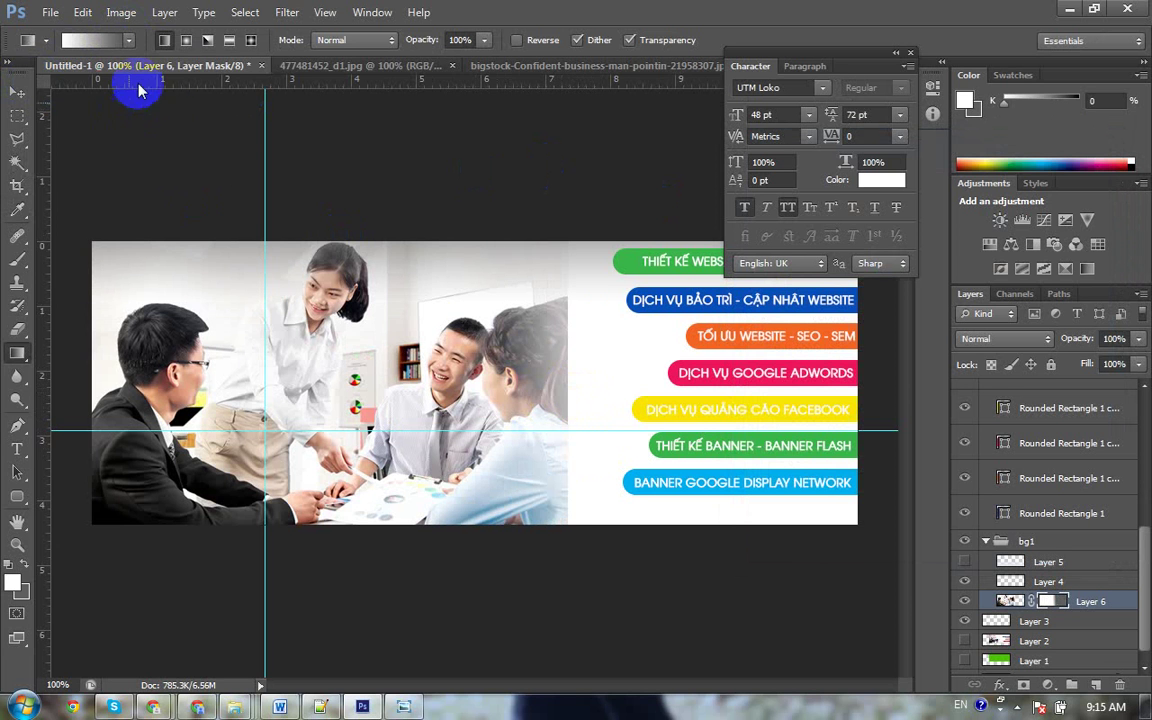
{"action": "left_click_drag", "start_coordinate": [488, 404], "coordinate": [564, 398]}
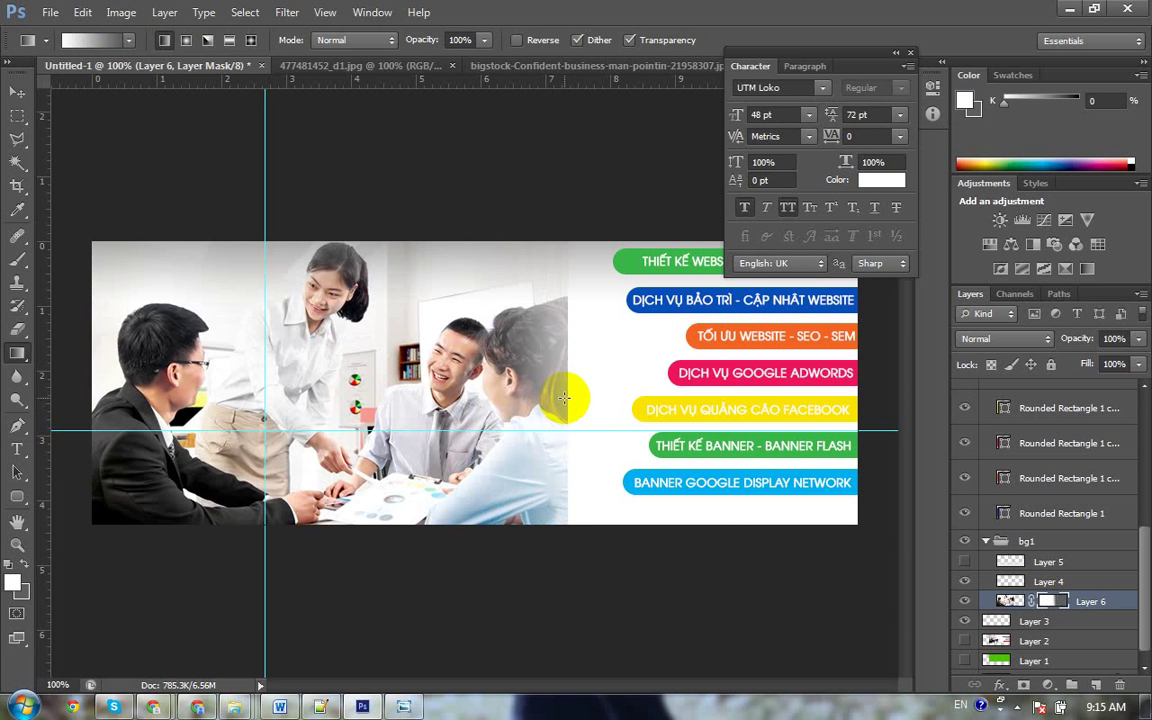
{"action": "key", "text": "z"}
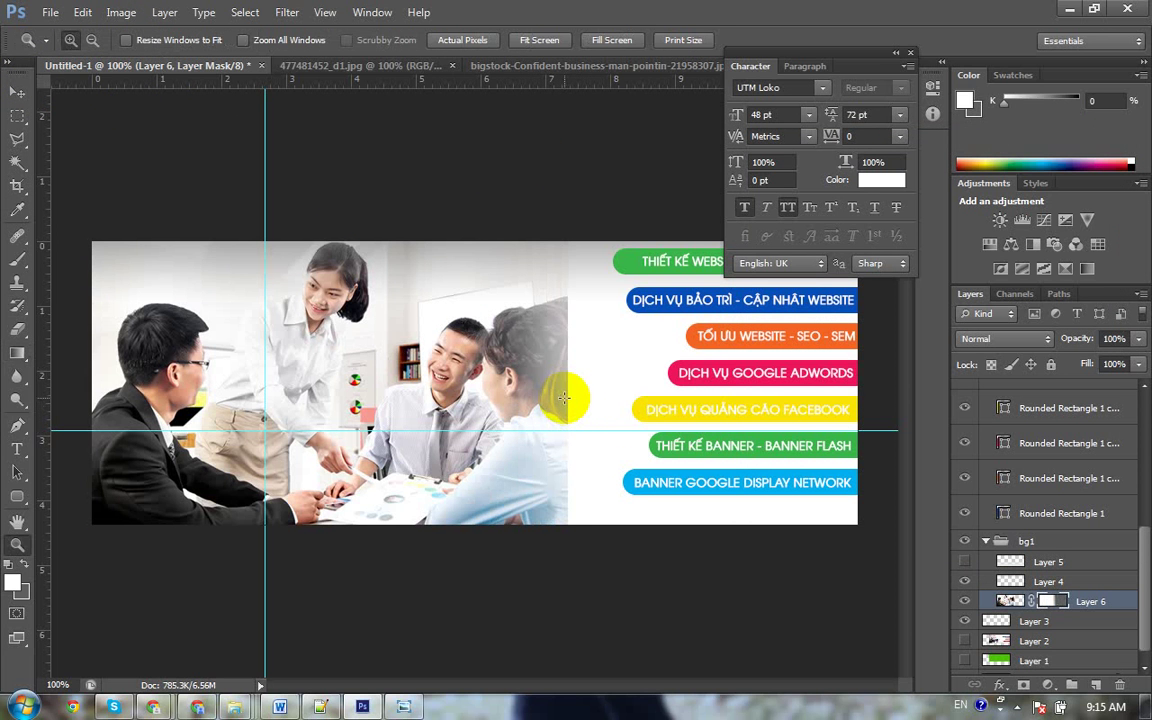
{"action": "key", "text": "g"}
{"action": "key", "text": "x"}
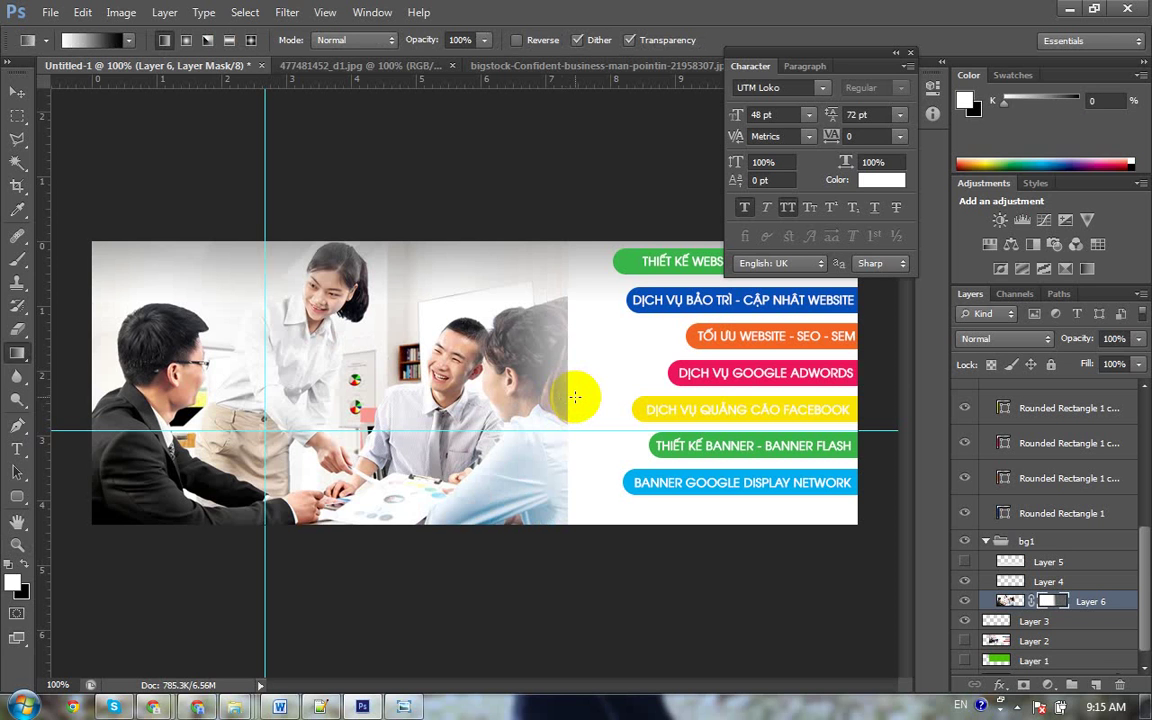
{"action": "mouse_move", "coordinate": [575, 397]}
{"action": "left_mouse_down"}
{"action": "mouse_move", "coordinate": [500, 385]}
{"action": "mouse_move", "coordinate": [532, 394]}
{"action": "mouse_move", "coordinate": [465, 418]}
{"action": "left_mouse_up"}
{"action": "key", "text": "ctrl+i"}
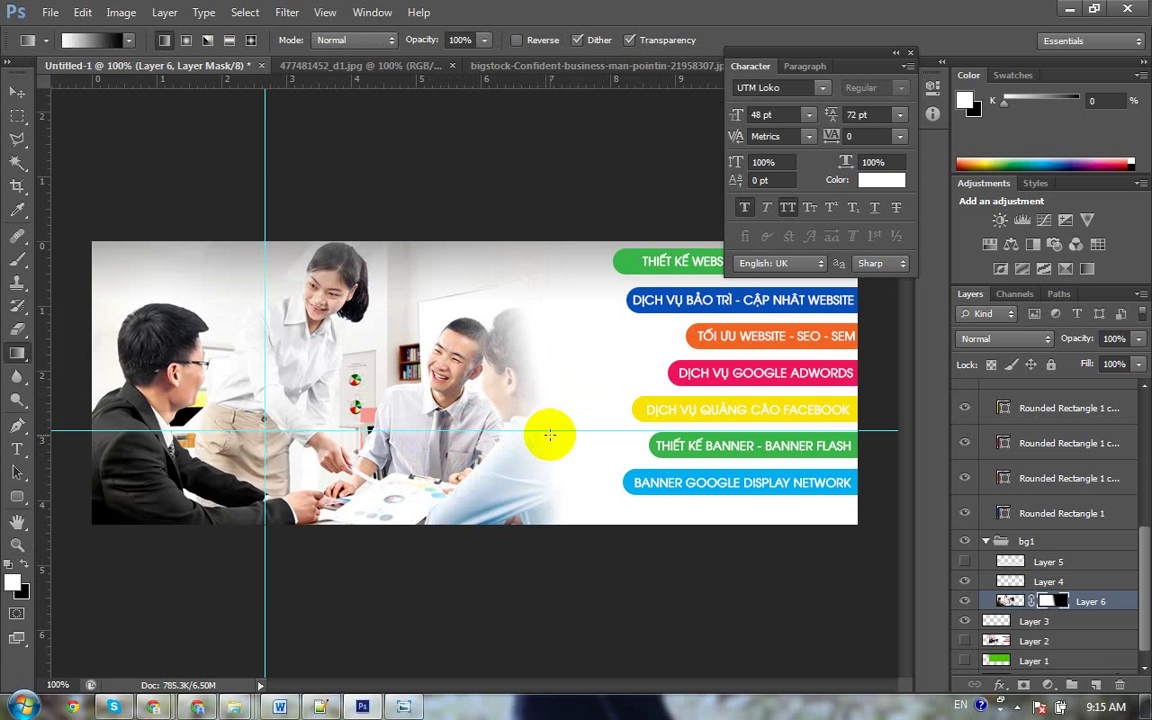
{"action": "left_click_drag", "start_coordinate": [437, 457], "coordinate": [550, 435]}
{"action": "key", "text": "v"}
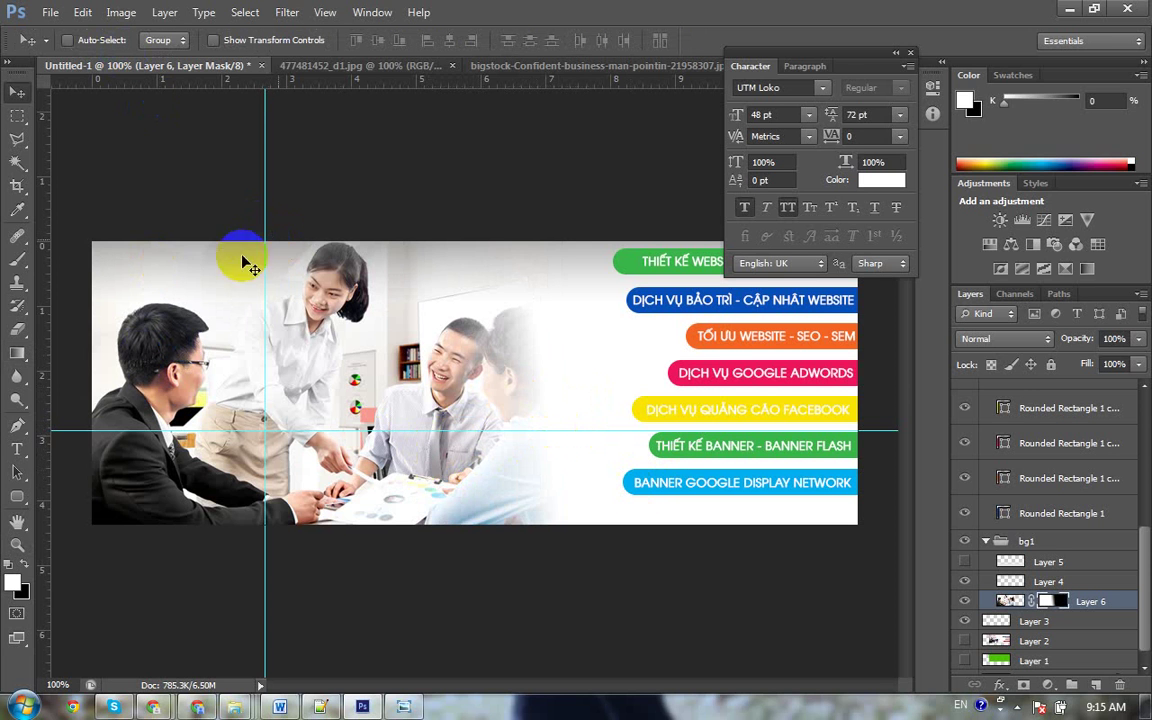
Blur Layer 6's mask with a roughly 3.7 px Gaussian Blur, then target the photo's pixels.
{"action": "left_click", "coordinate": [163, 13]}
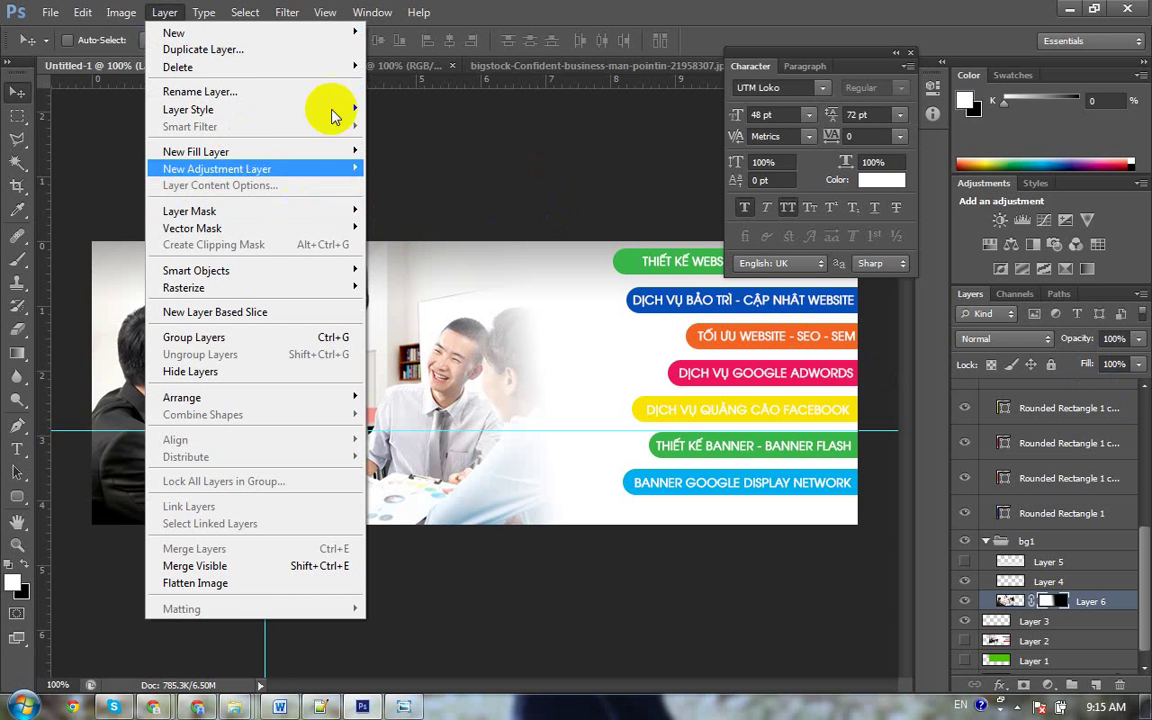
{"action": "left_click", "coordinate": [287, 12]}
{"action": "mouse_move", "coordinate": [296, 194]}
{"action": "left_click", "coordinate": [552, 321]}
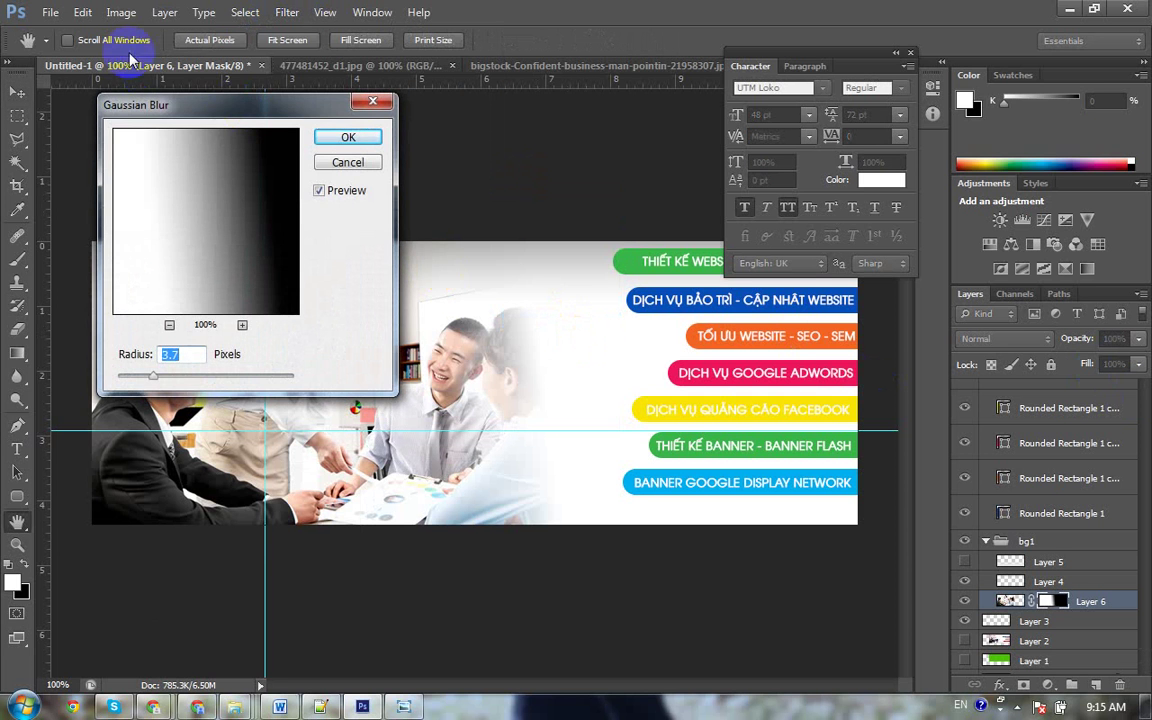
{"action": "left_click_drag", "start_coordinate": [235, 58], "coordinate": [670, 134]}
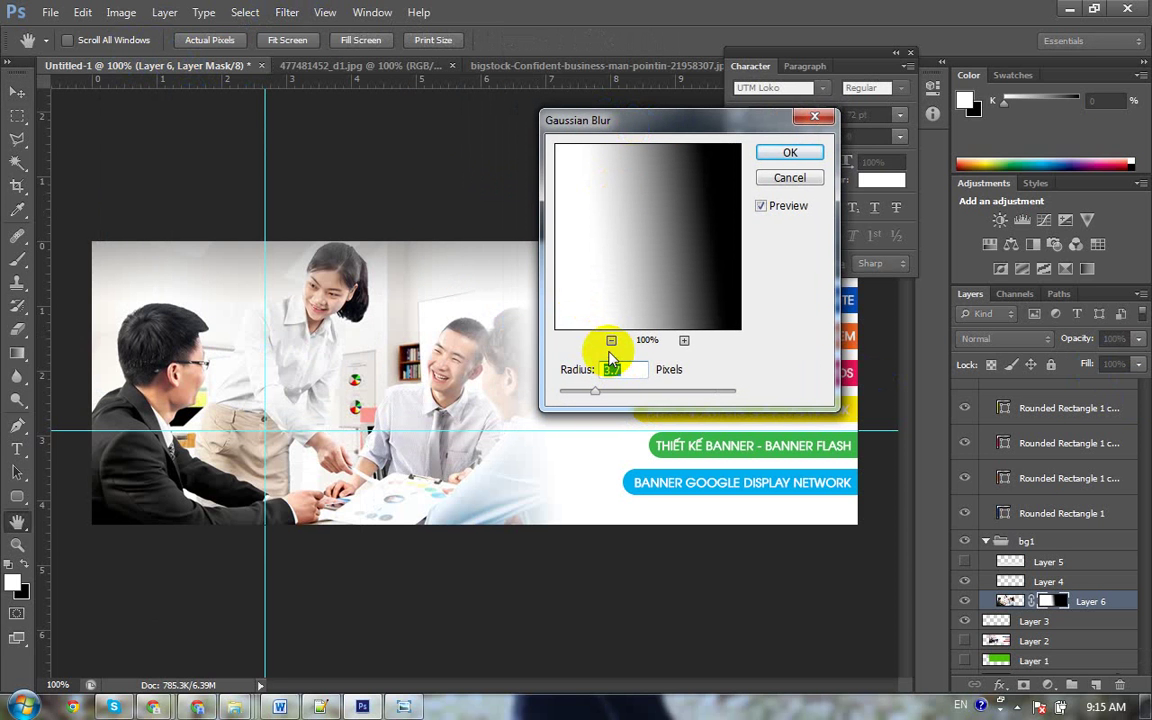
{"action": "key", "text": "Return"}
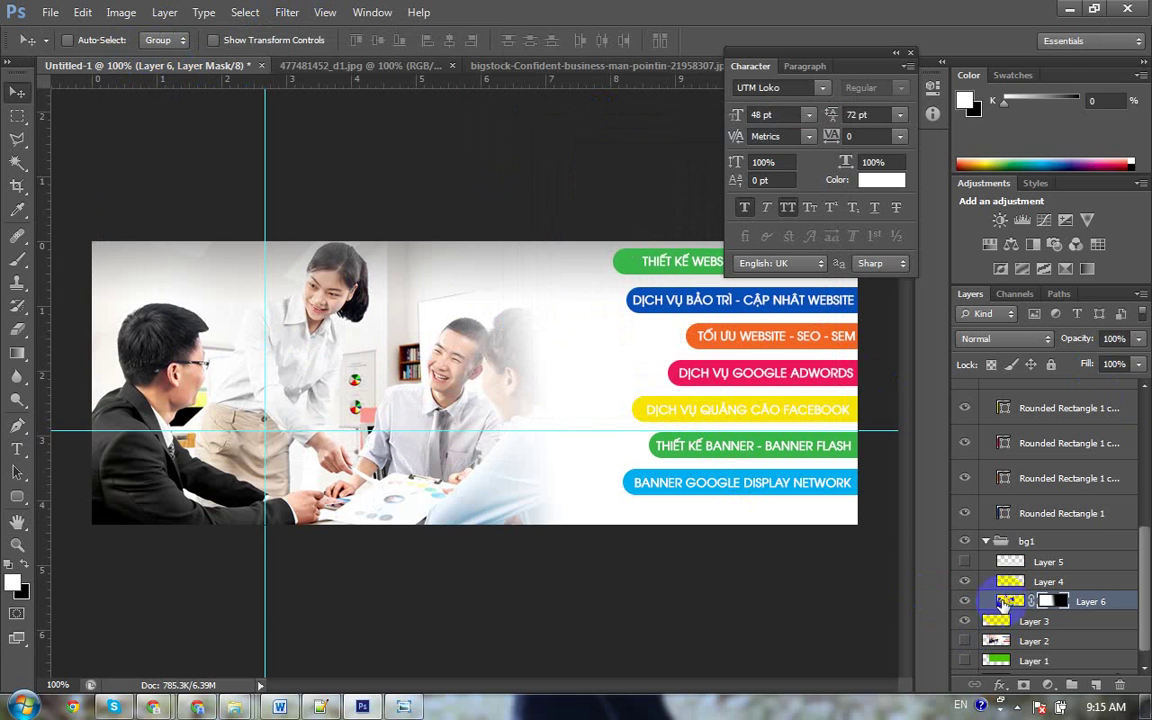
{"action": "left_click", "coordinate": [1003, 601]}
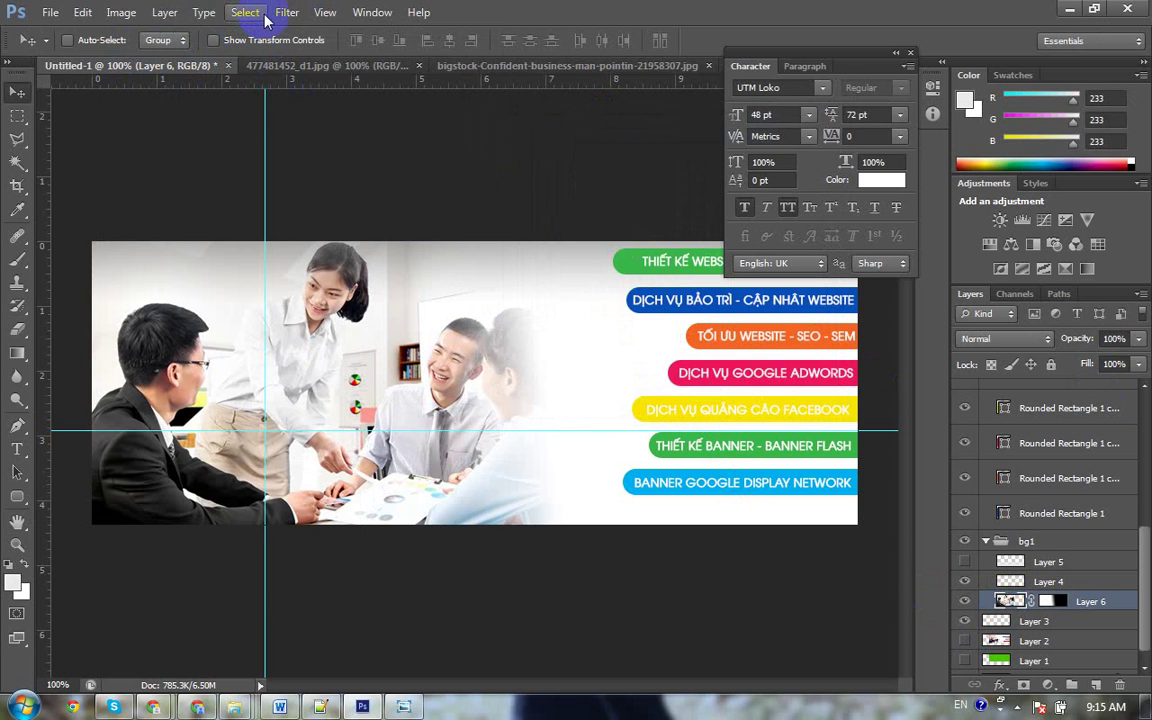
Drag the pointing businessman photo from the bigstock document into the banner as Layer 7.
{"action": "left_click", "coordinate": [300, 283]}
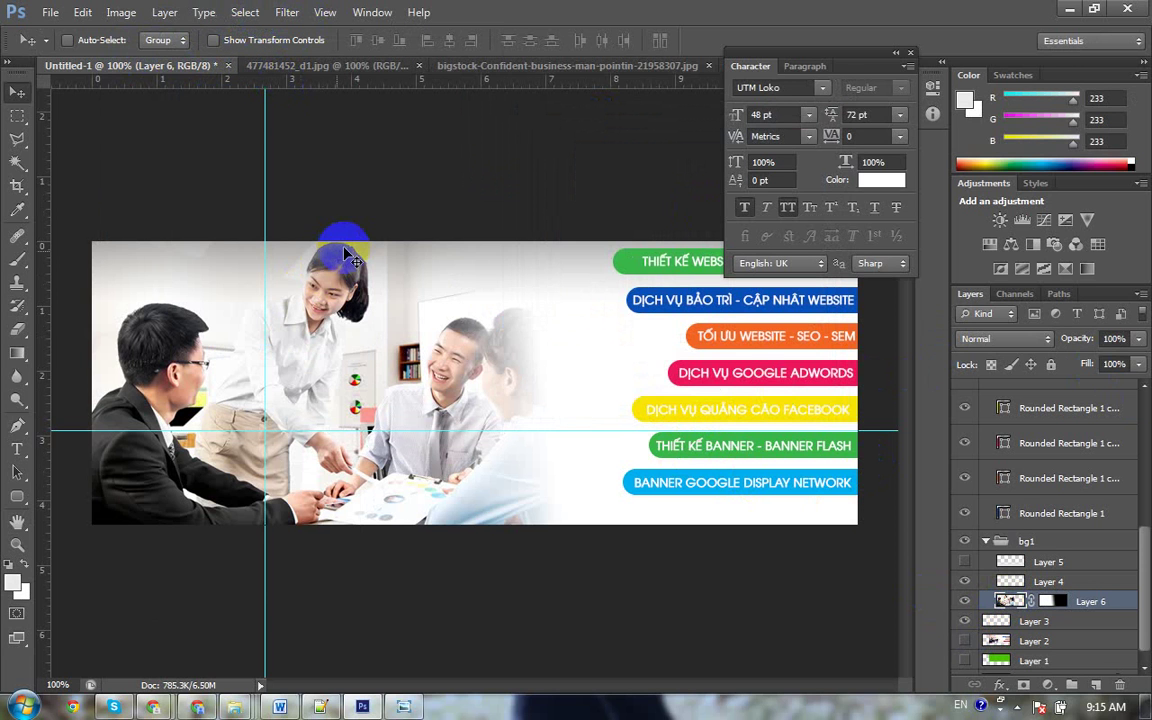
{"action": "left_click", "coordinate": [330, 65]}
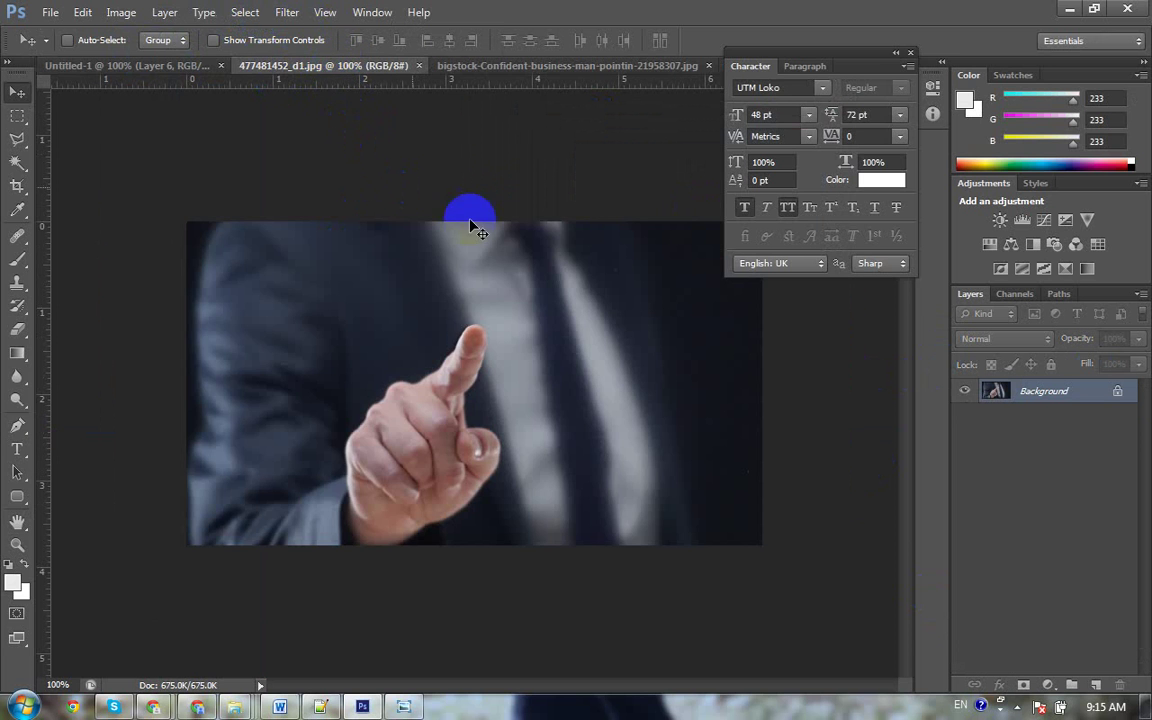
{"action": "left_click", "coordinate": [507, 68]}
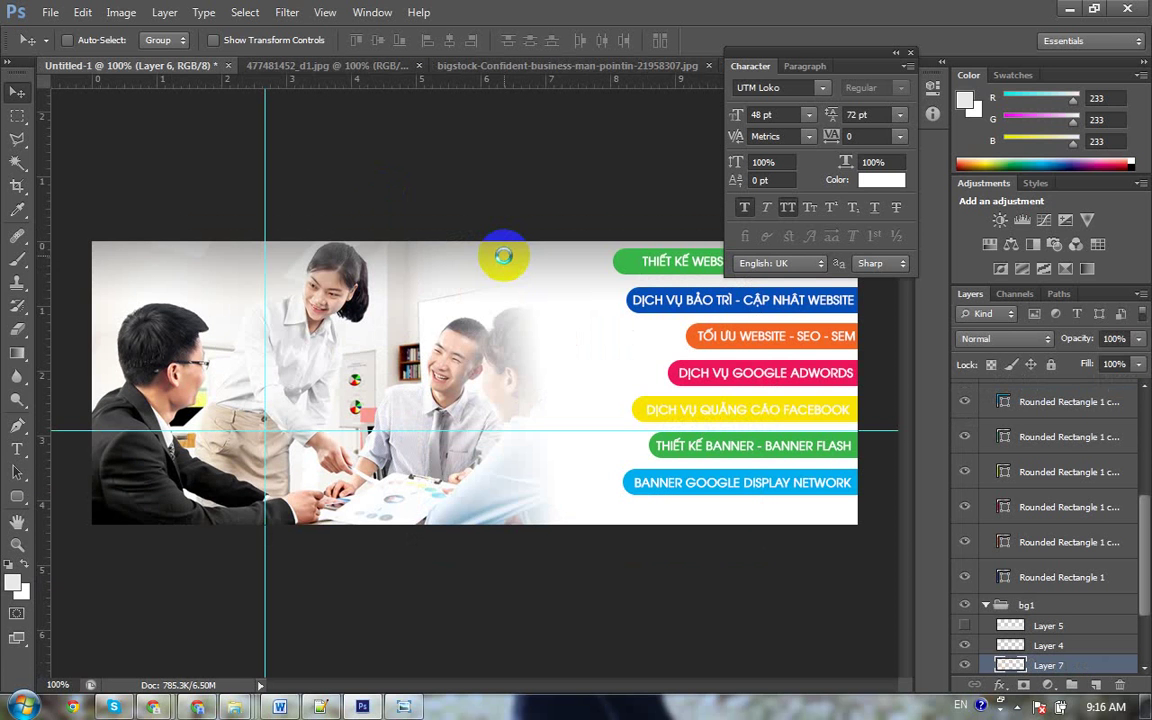
{"action": "left_click_drag", "start_coordinate": [513, 263], "coordinate": [455, 325]}
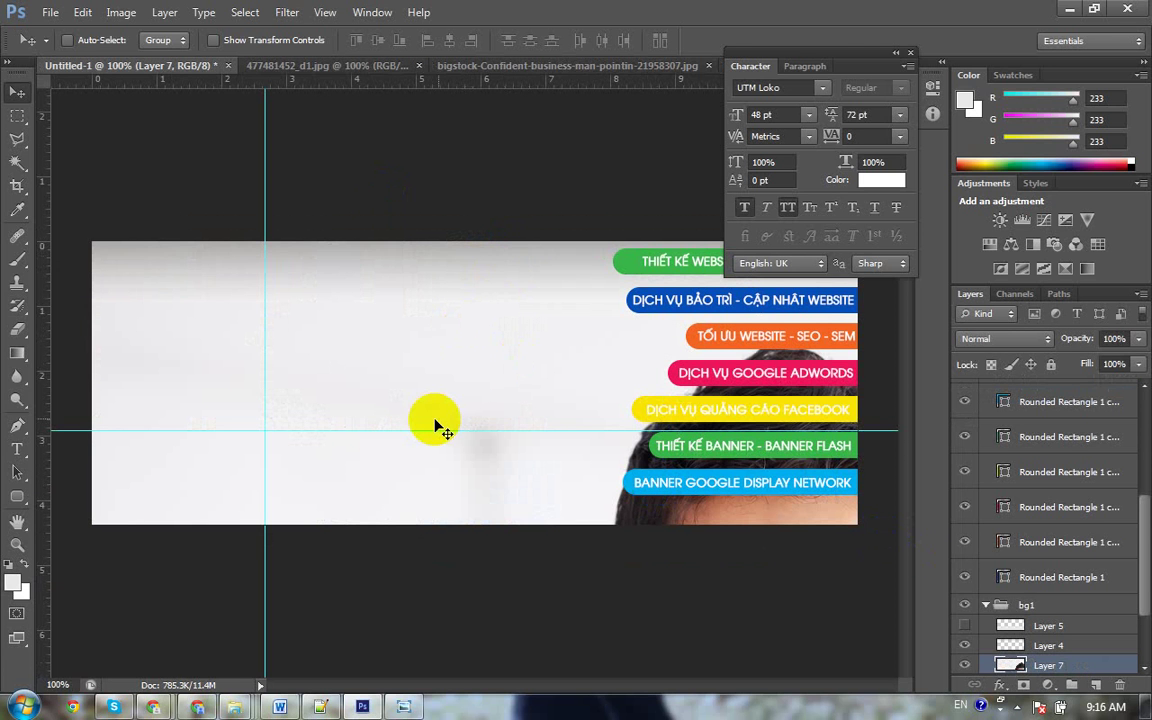
Scale the businessman photo to about 31% and position it just left of the pills.
{"action": "key", "text": "ctrl+t"}
{"action": "mouse_move", "coordinate": [94, 243]}
{"action": "left_mouse_down"}
{"action": "mouse_move", "coordinate": [66, 220]}
{"action": "mouse_move", "coordinate": [263, 297]}
{"action": "left_mouse_up"}
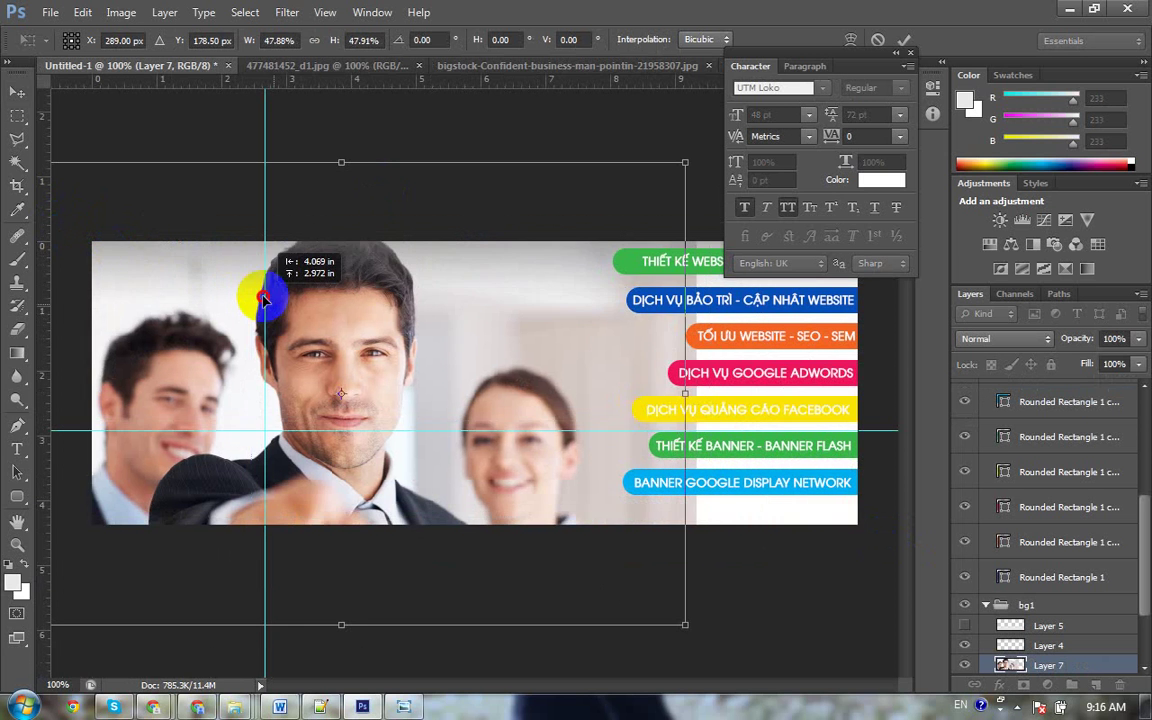
{"action": "left_click_drag", "start_coordinate": [685, 162], "coordinate": [569, 246]}
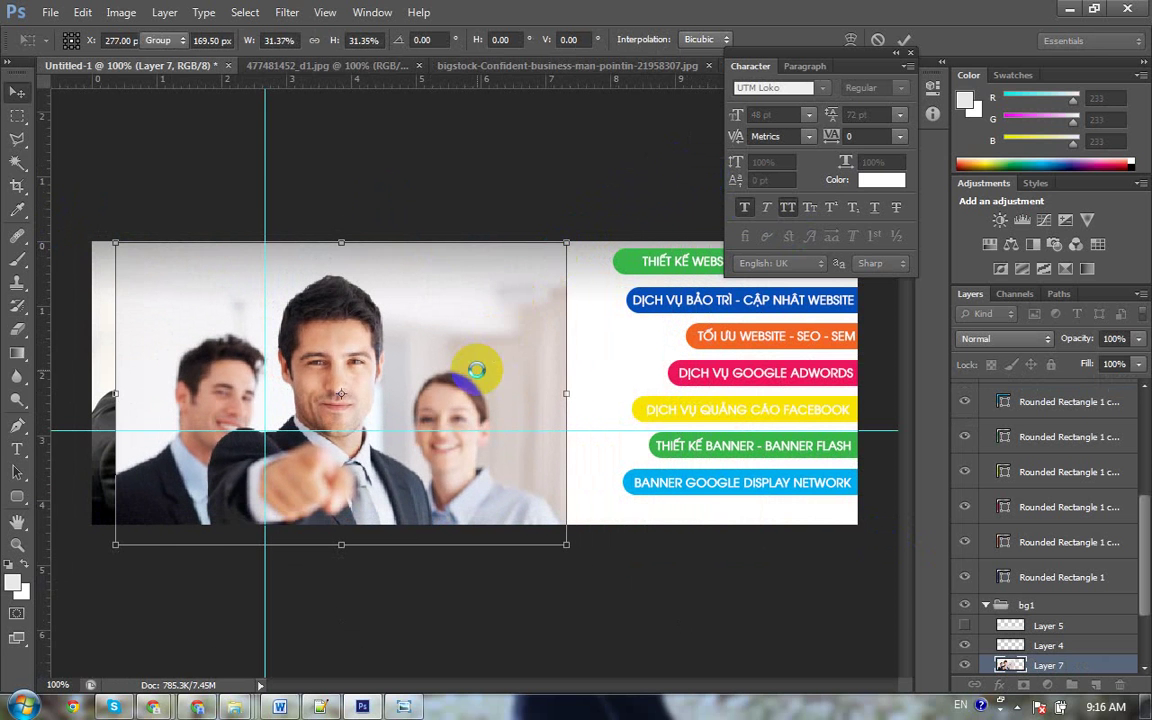
{"action": "key", "text": "Return"}
{"action": "left_click_drag", "start_coordinate": [393, 390], "coordinate": [501, 381]}
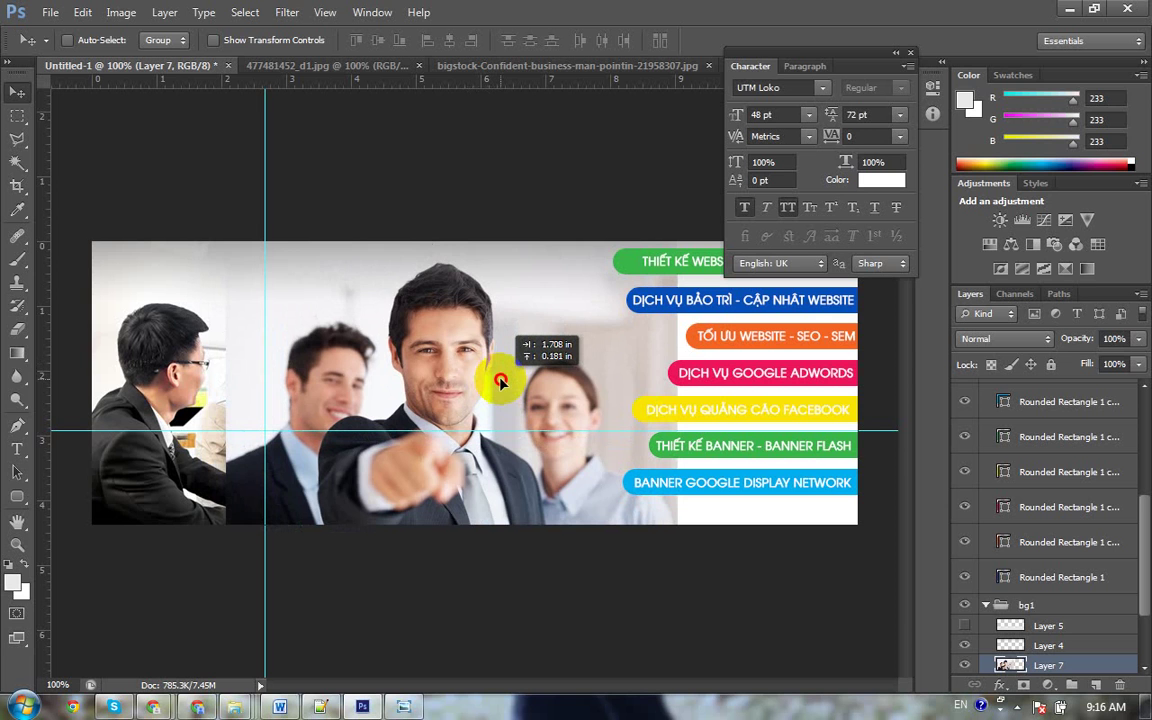
{"action": "mouse_move", "coordinate": [501, 381]}
{"action": "left_mouse_down"}
{"action": "mouse_move", "coordinate": [506, 365]}
{"action": "mouse_move", "coordinate": [446, 389]}
{"action": "left_mouse_up"}
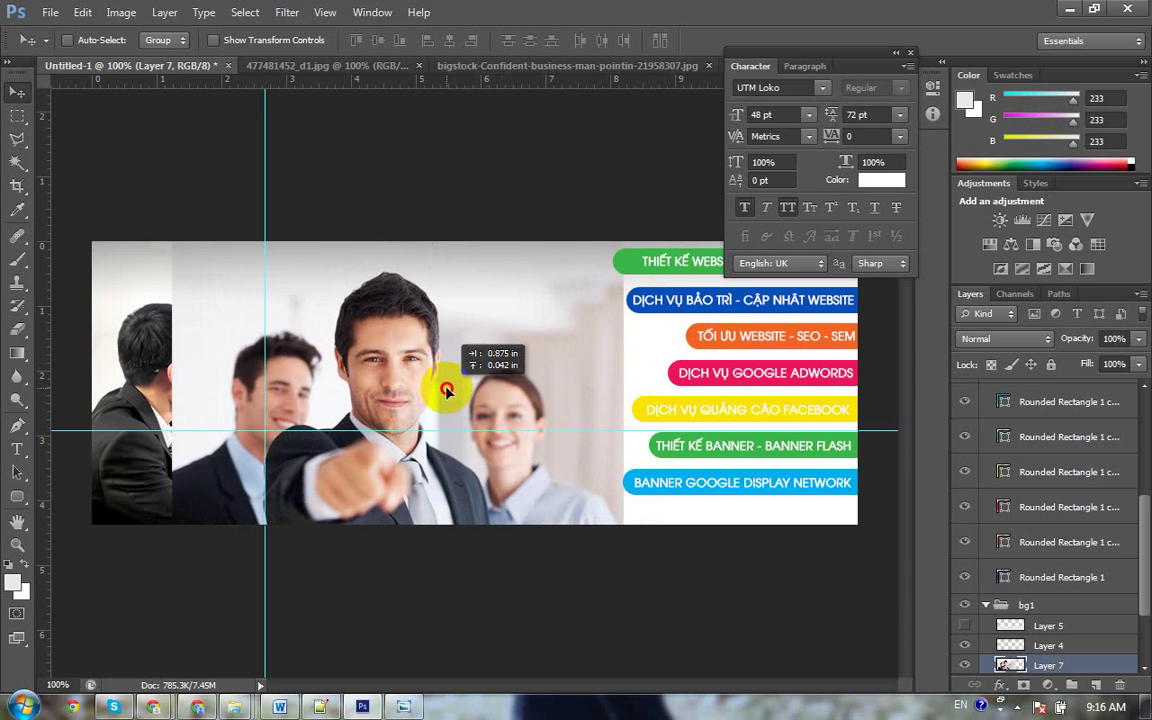
Hide the office photo layer and sample a light grey from the banner as foreground colour.
{"action": "scroll", "coordinate": [1048, 545], "scroll_direction": "down", "scroll_amount": 2}
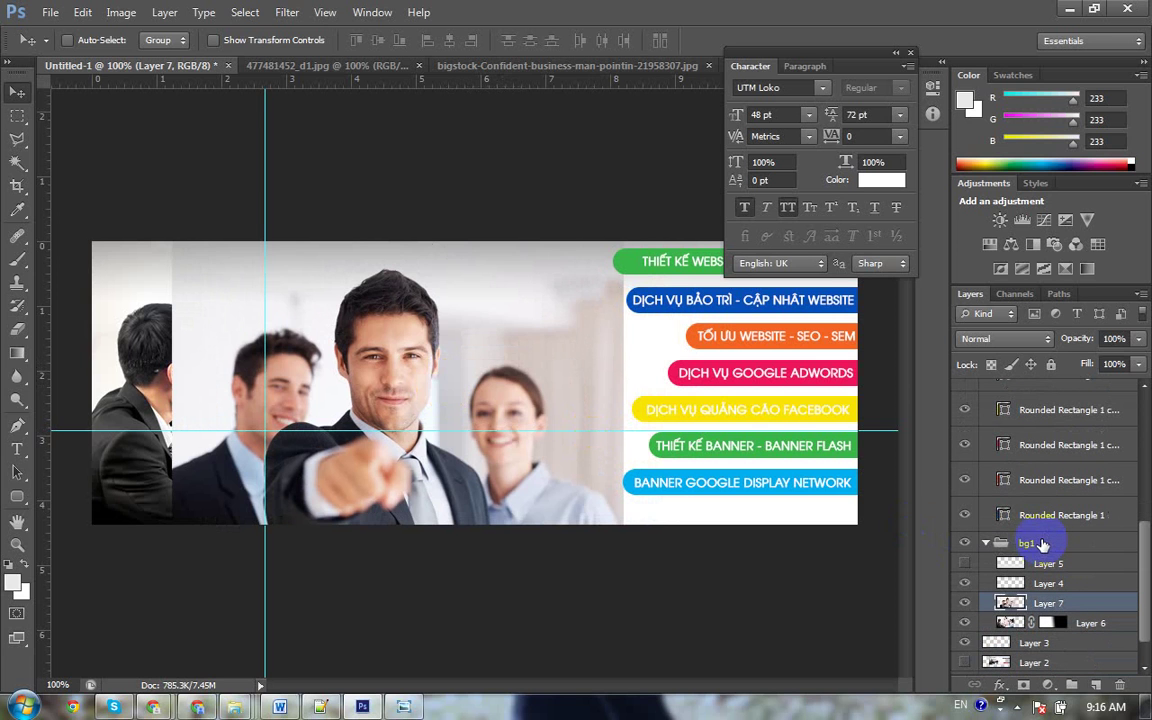
{"action": "left_click", "coordinate": [965, 624]}
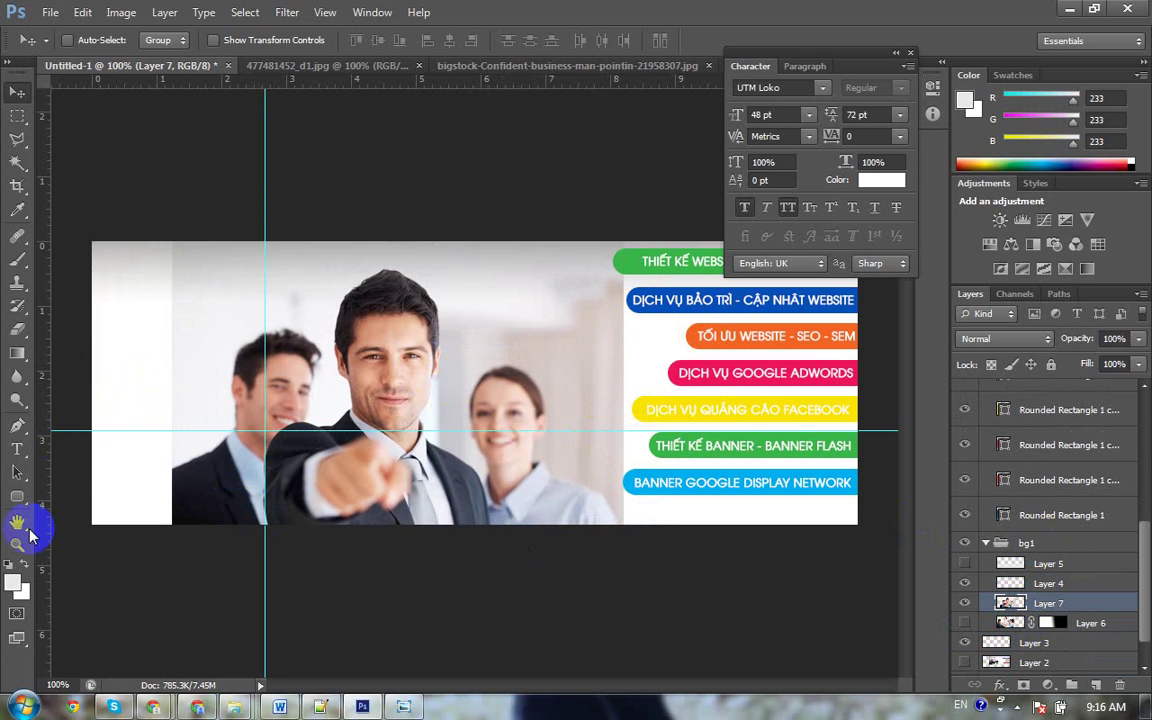
{"action": "left_click", "coordinate": [13, 584]}
{"action": "left_click", "coordinate": [200, 250]}
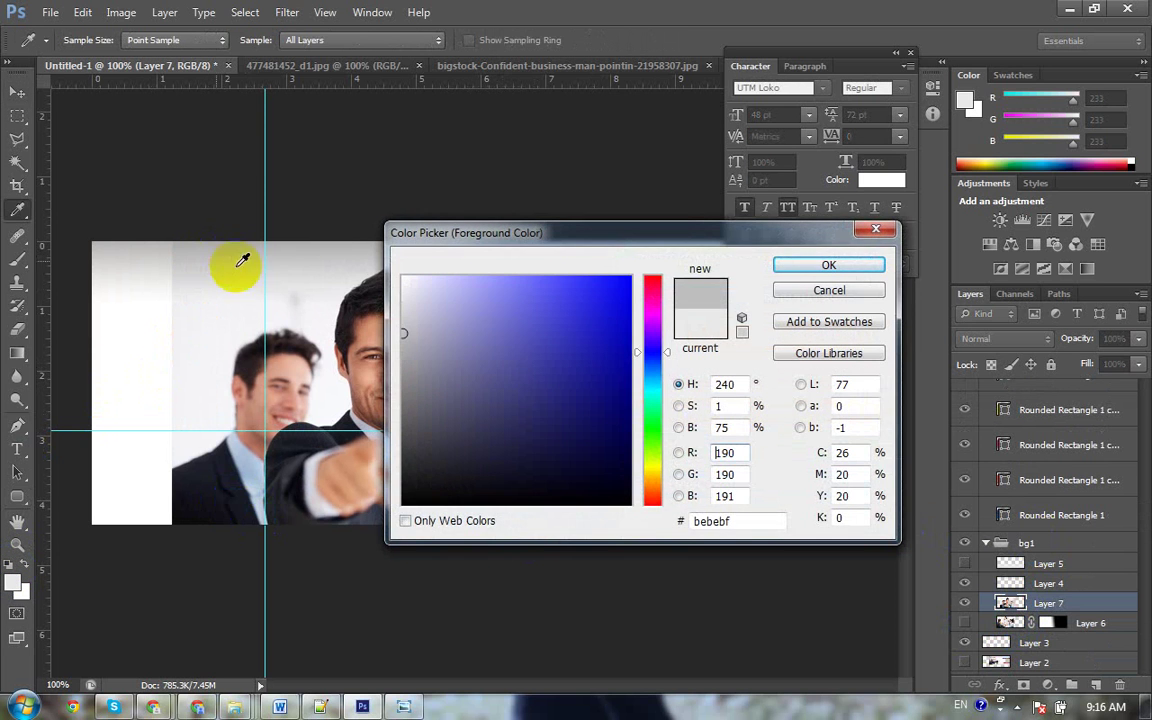
{"action": "key", "text": "Return"}
On a new layer above Layer 6, draw a vertical grey-to-white gradient over the left strip.
{"action": "left_click", "coordinate": [1008, 625]}
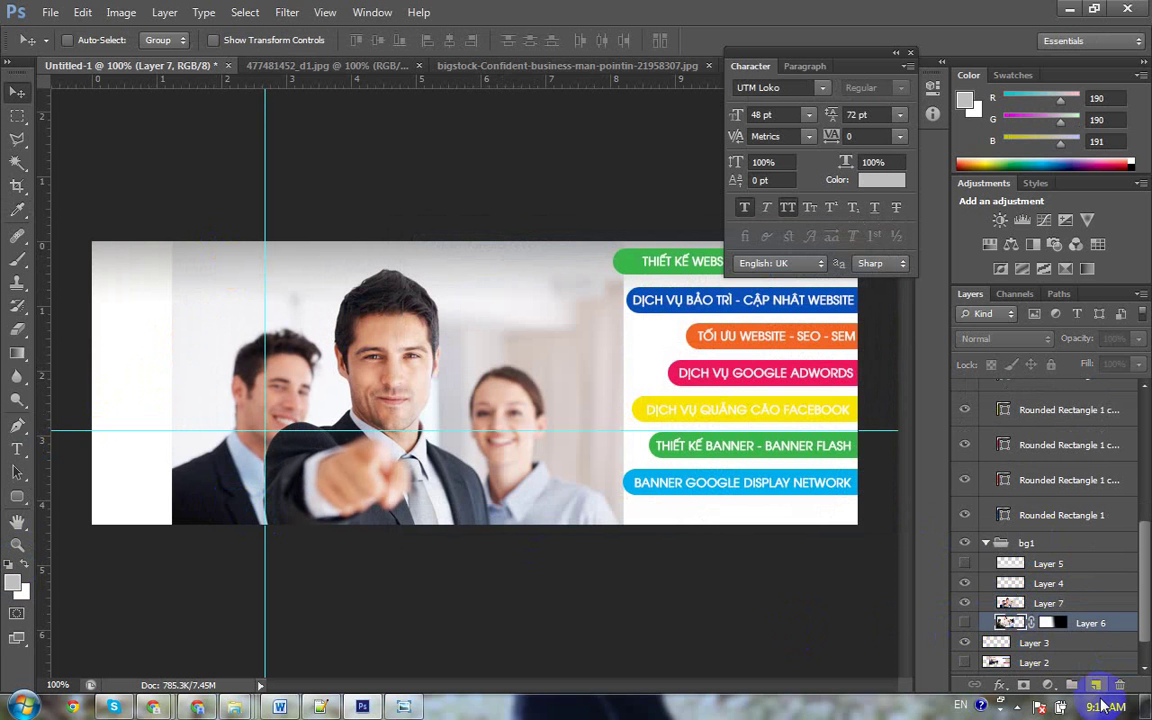
{"action": "left_click", "coordinate": [1095, 685]}
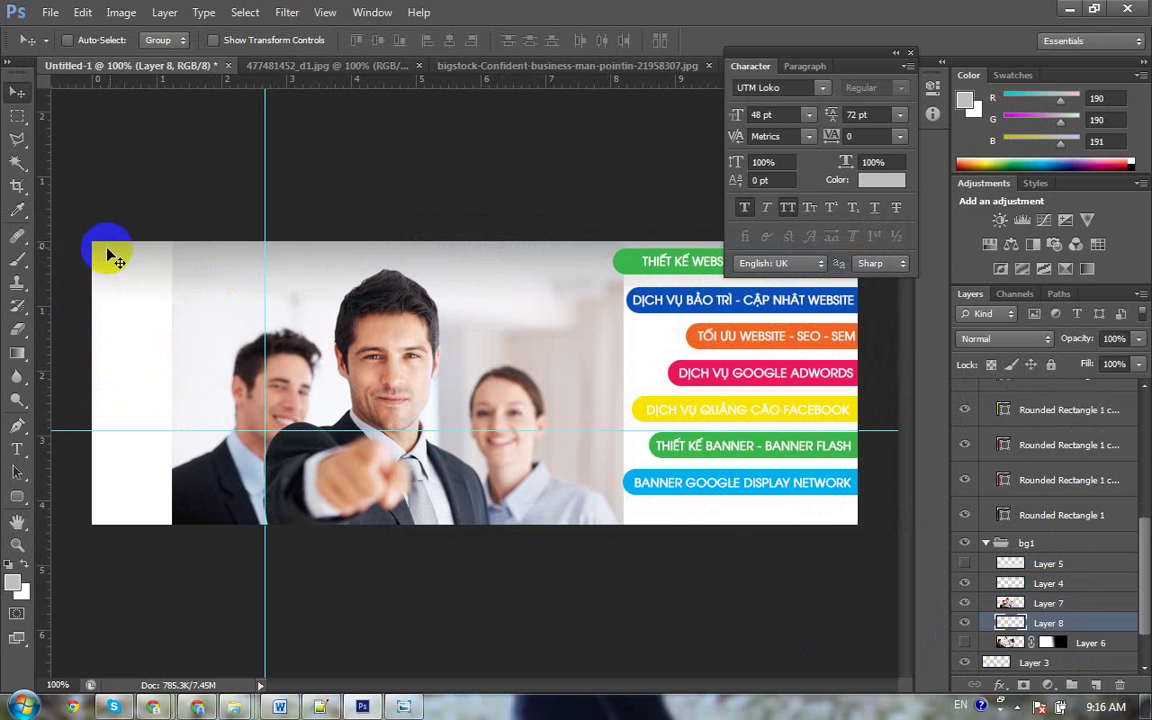
{"action": "key", "text": "g"}
{"action": "mouse_move", "coordinate": [130, 222]}
{"action": "left_mouse_down"}
{"action": "mouse_move", "coordinate": [130, 382]}
{"action": "mouse_move", "coordinate": [104, 428]}
{"action": "left_mouse_up"}
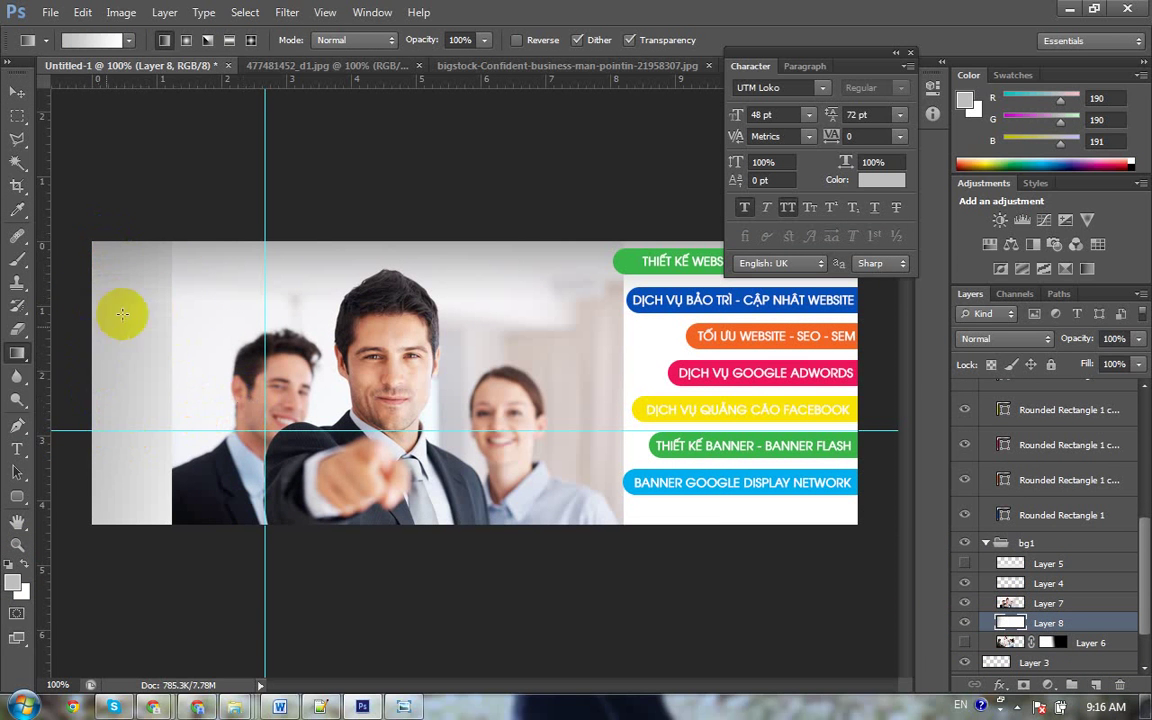
{"action": "left_click_drag", "start_coordinate": [157, 254], "coordinate": [157, 470]}
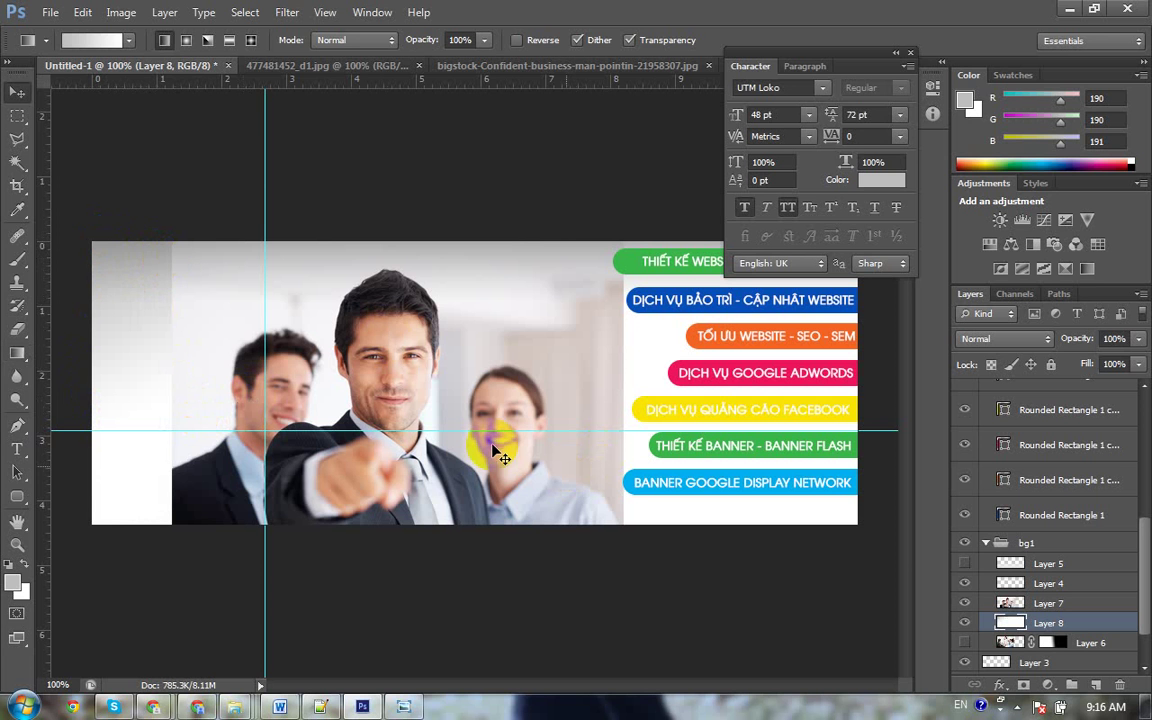
{"action": "key", "text": "v"}
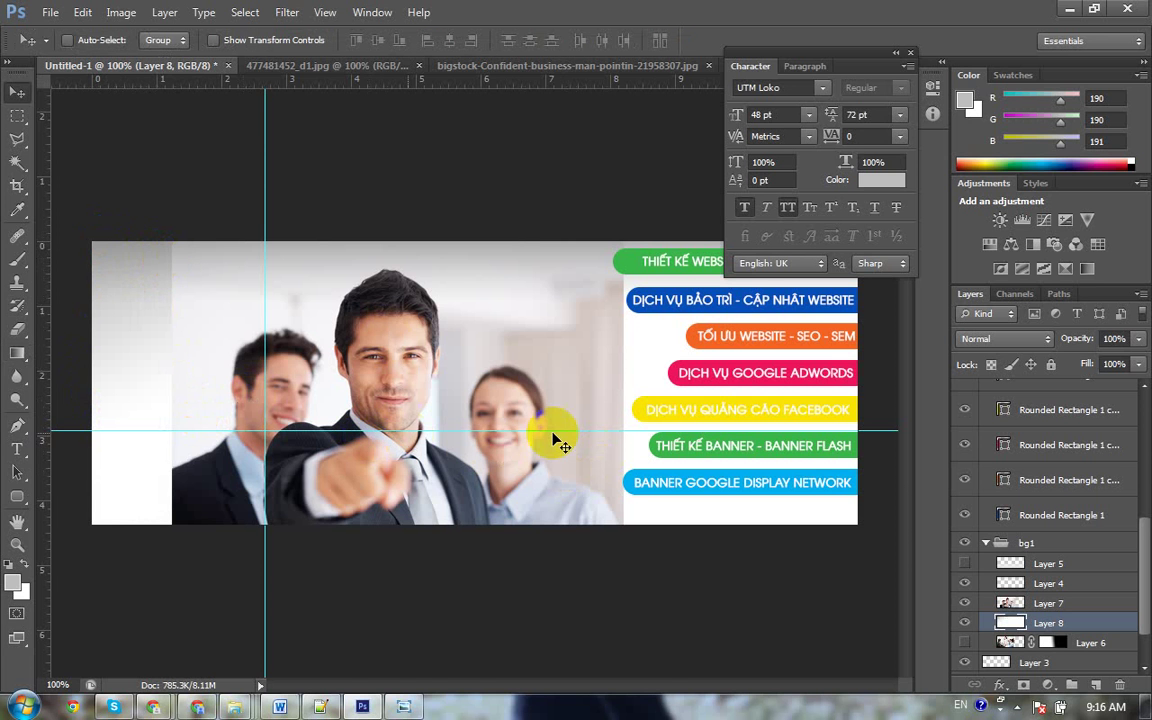
{"action": "key", "text": "ctrl+plus"}
{"action": "left_click_drag", "start_coordinate": [386, 450], "coordinate": [450, 296]}
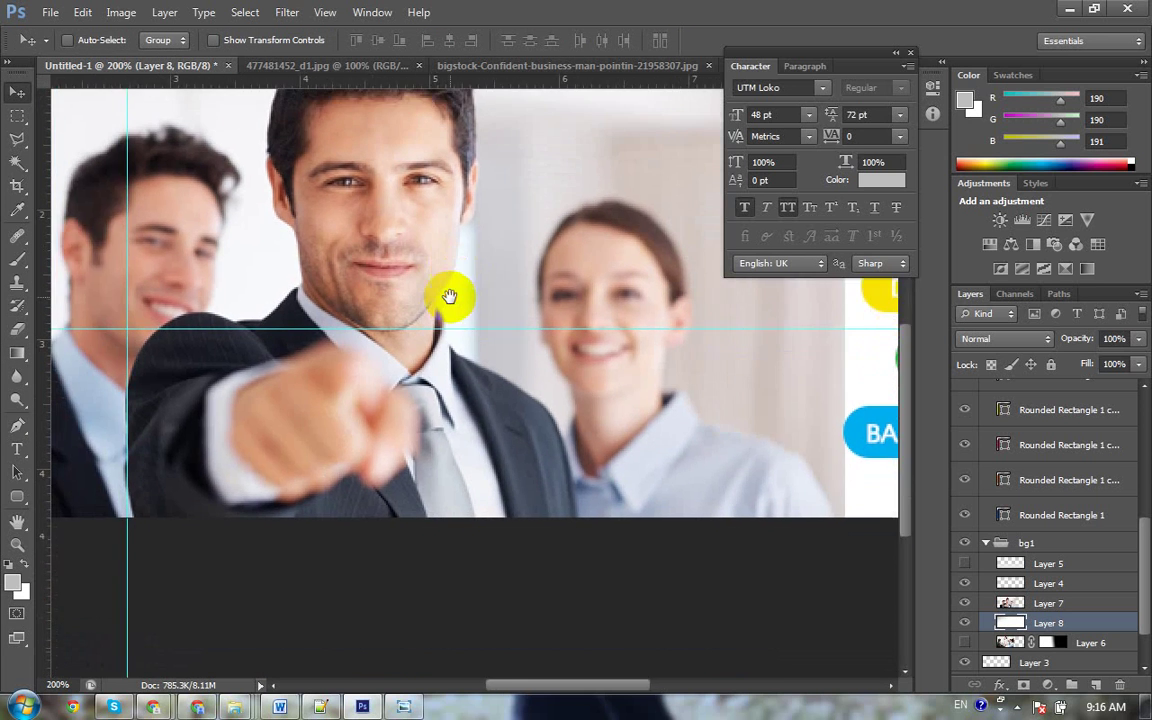
{"action": "left_click_drag", "start_coordinate": [1015, 612], "coordinate": [1105, 693]}
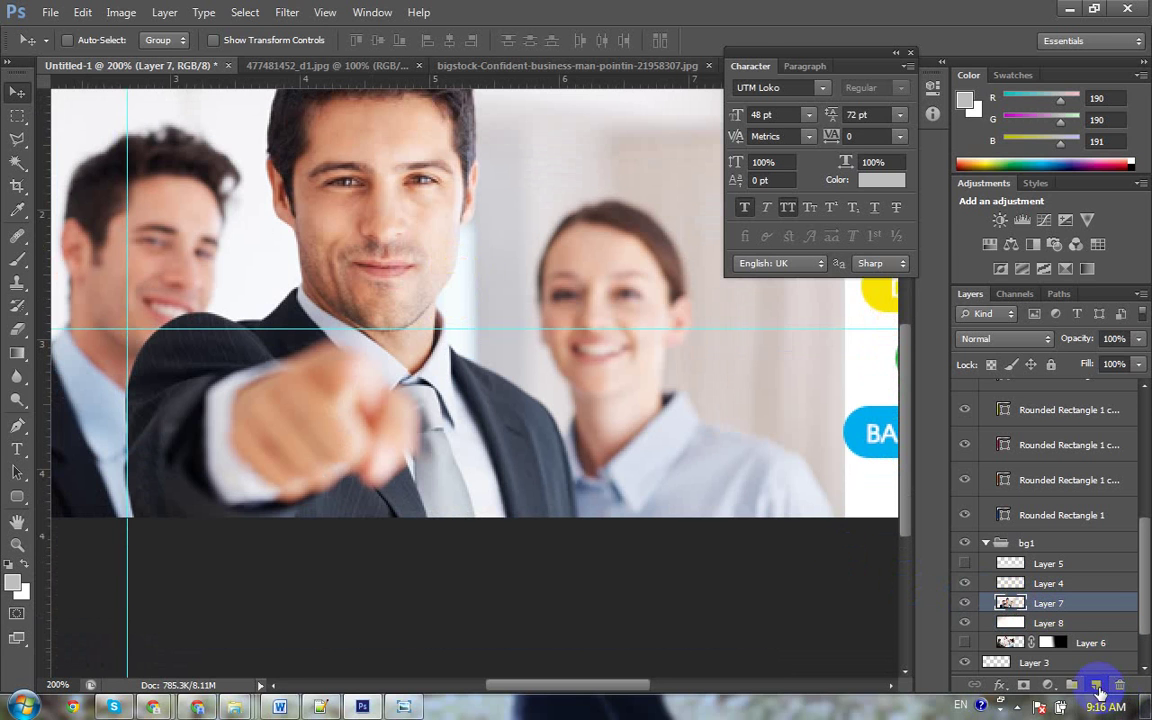
Add a new layer and set the Rounded Rectangle Tool's corner radius to 5 px.
{"action": "left_click", "coordinate": [1097, 688]}
{"action": "key", "text": "u"}
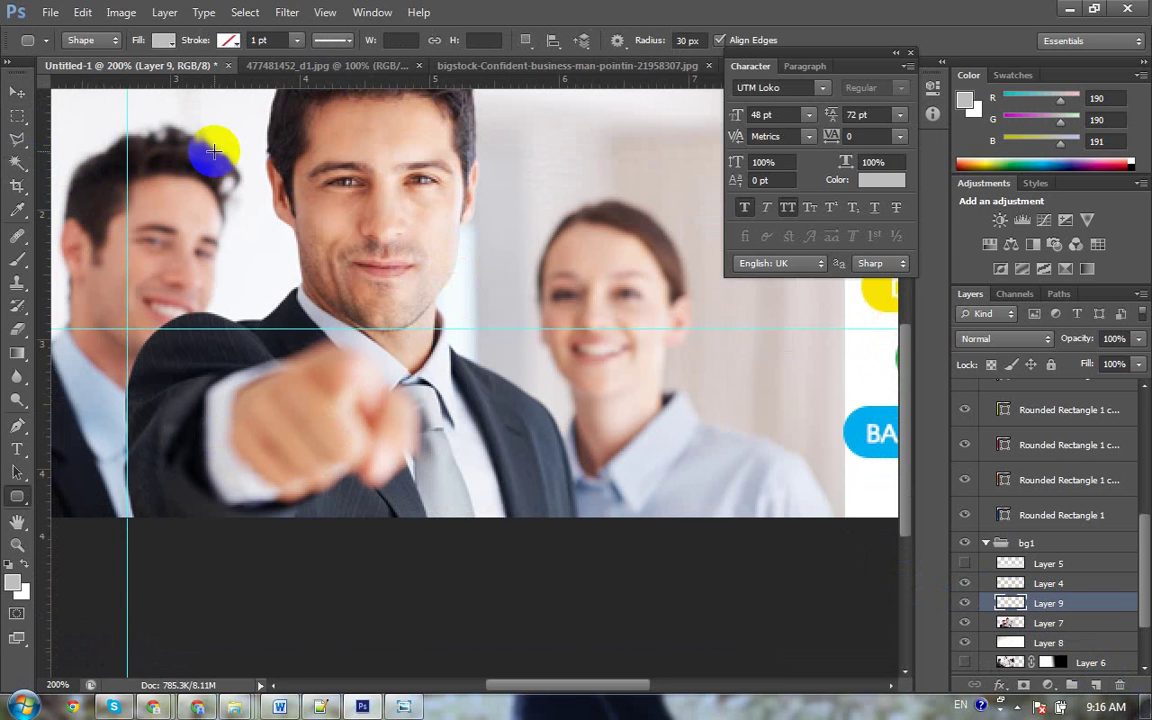
{"action": "left_click", "coordinate": [166, 64]}
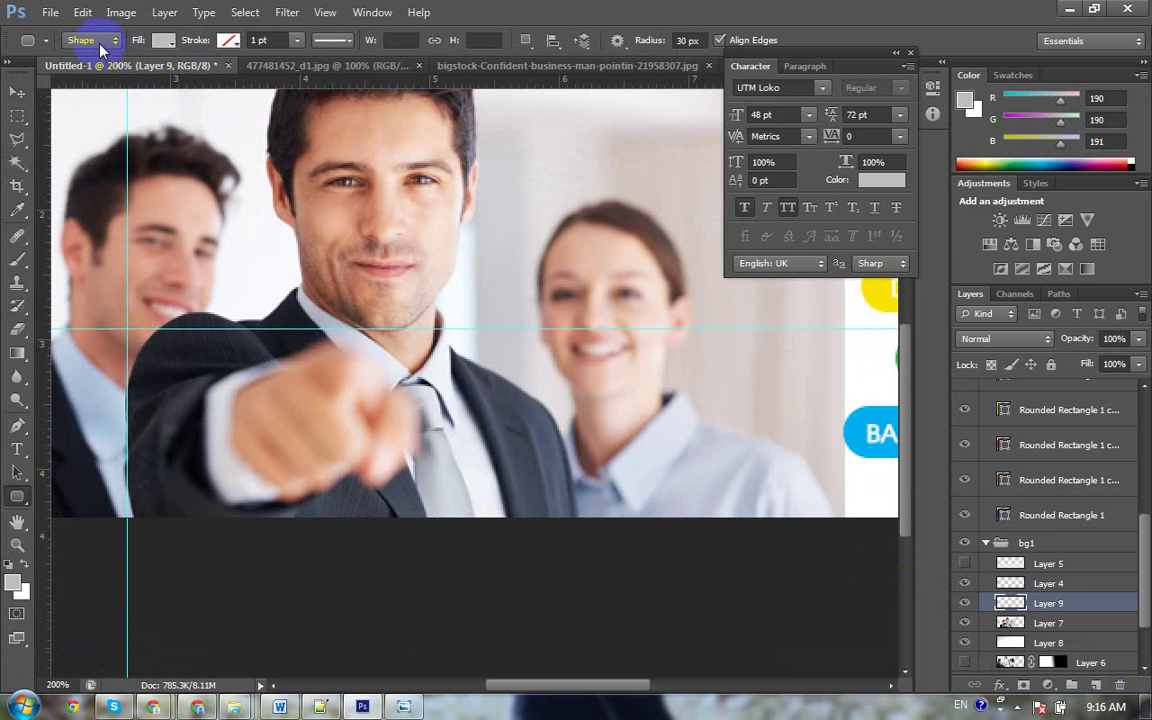
{"action": "left_click", "coordinate": [44, 44]}
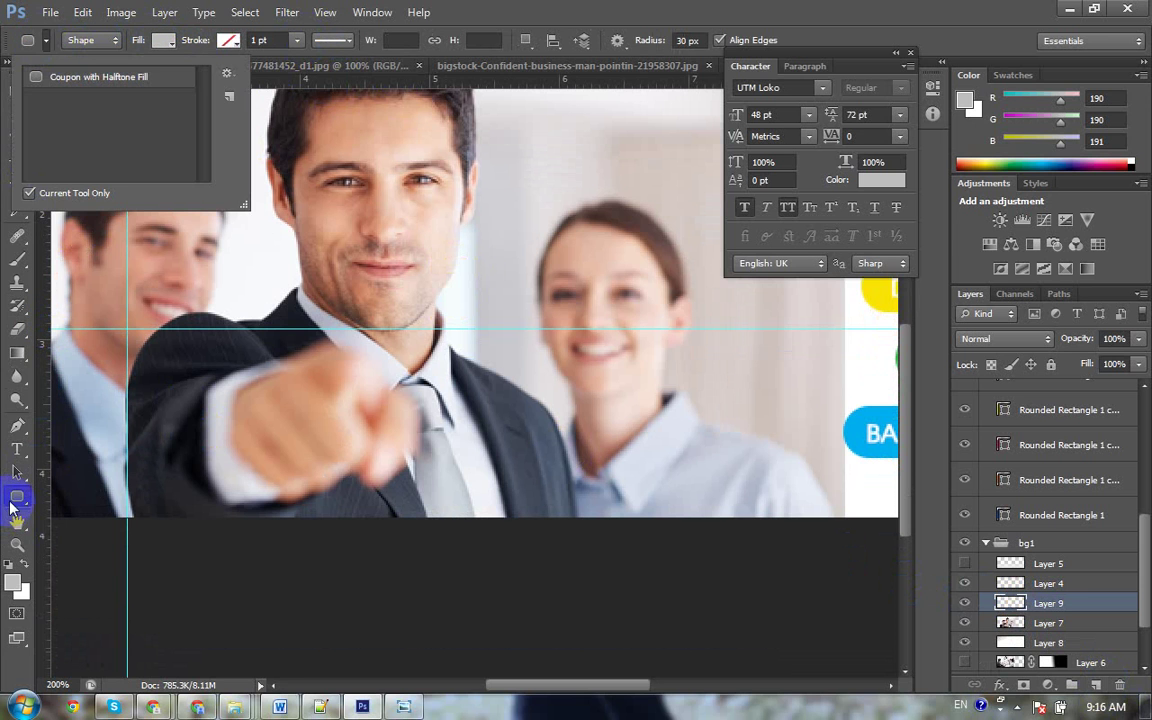
{"action": "right_click", "coordinate": [16, 498]}
{"action": "left_click", "coordinate": [57, 509]}
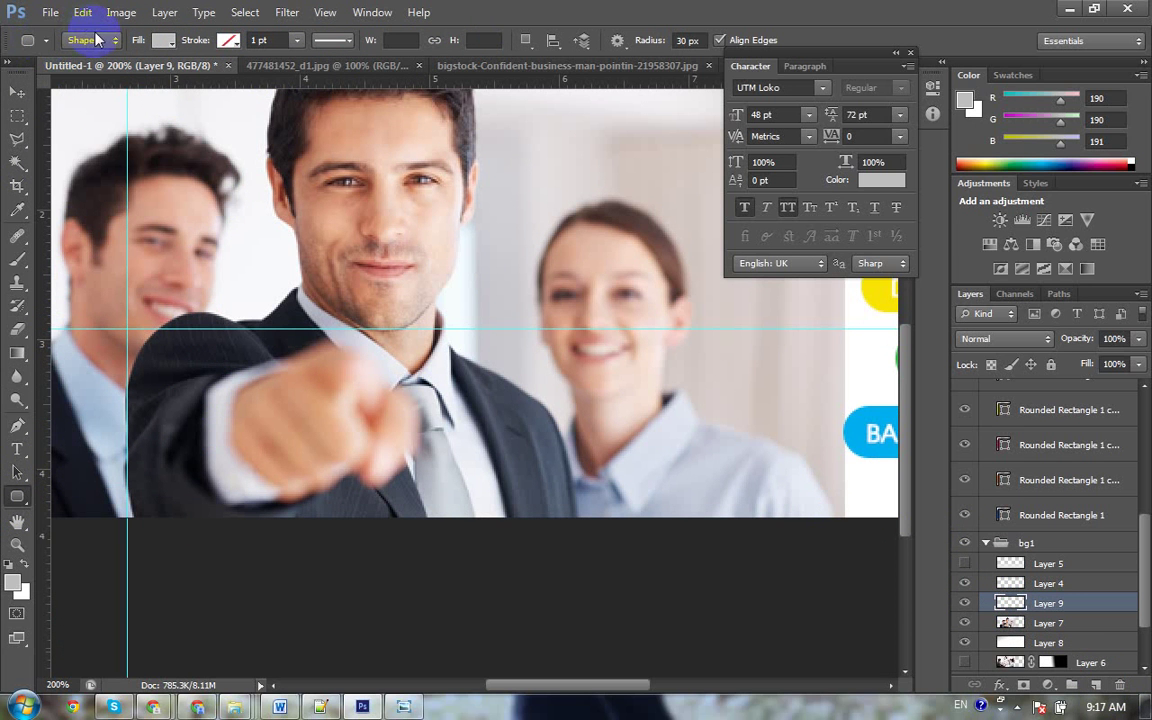
{"action": "left_click", "coordinate": [684, 41]}
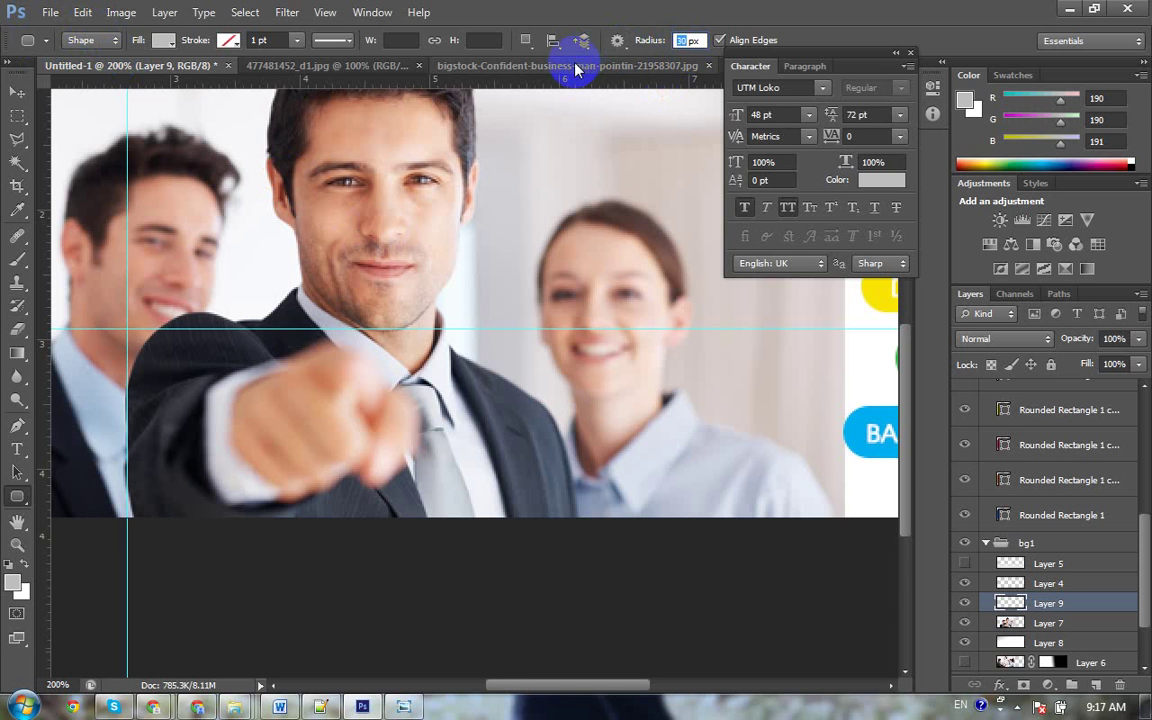
{"action": "type", "text": "5"}
{"action": "key", "text": "Return"}
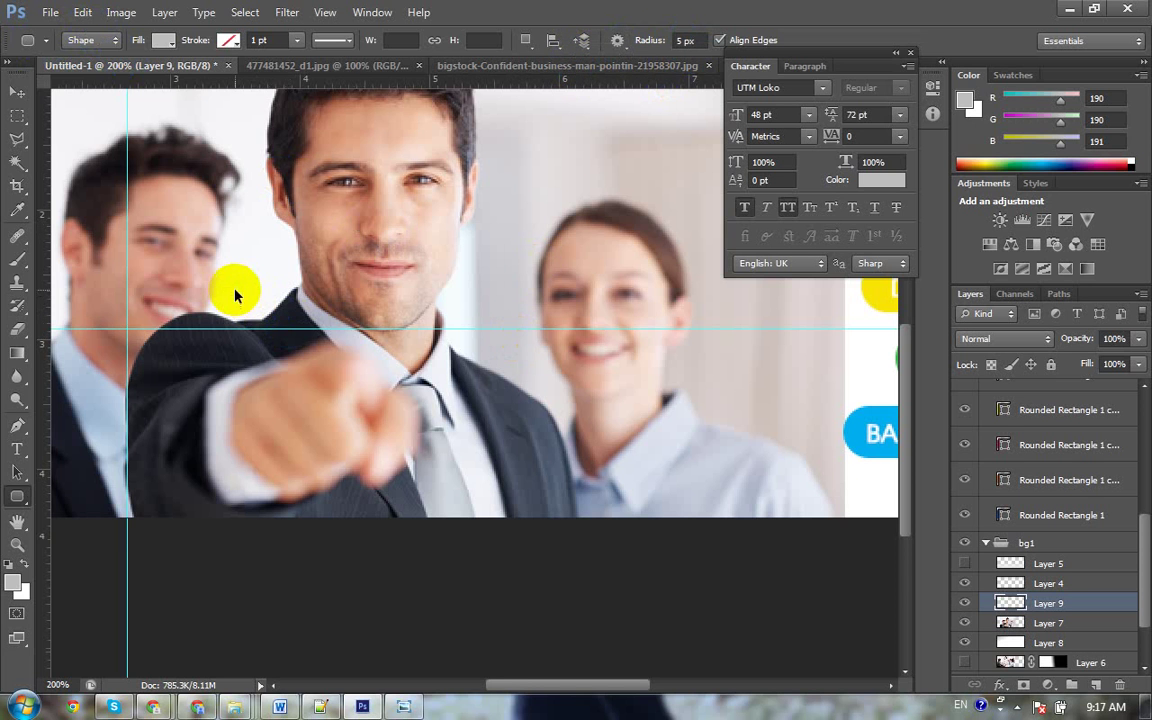
Draw a 103×66 px rounded rectangle over the man's hand and fill it white.
{"action": "key", "text": "ctrl+minus"}
{"action": "mouse_move", "coordinate": [313, 405]}
{"action": "left_mouse_down"}
{"action": "mouse_move", "coordinate": [433, 468]}
{"action": "mouse_move", "coordinate": [423, 471]}
{"action": "left_mouse_up"}
{"action": "left_click", "coordinate": [570, 483]}
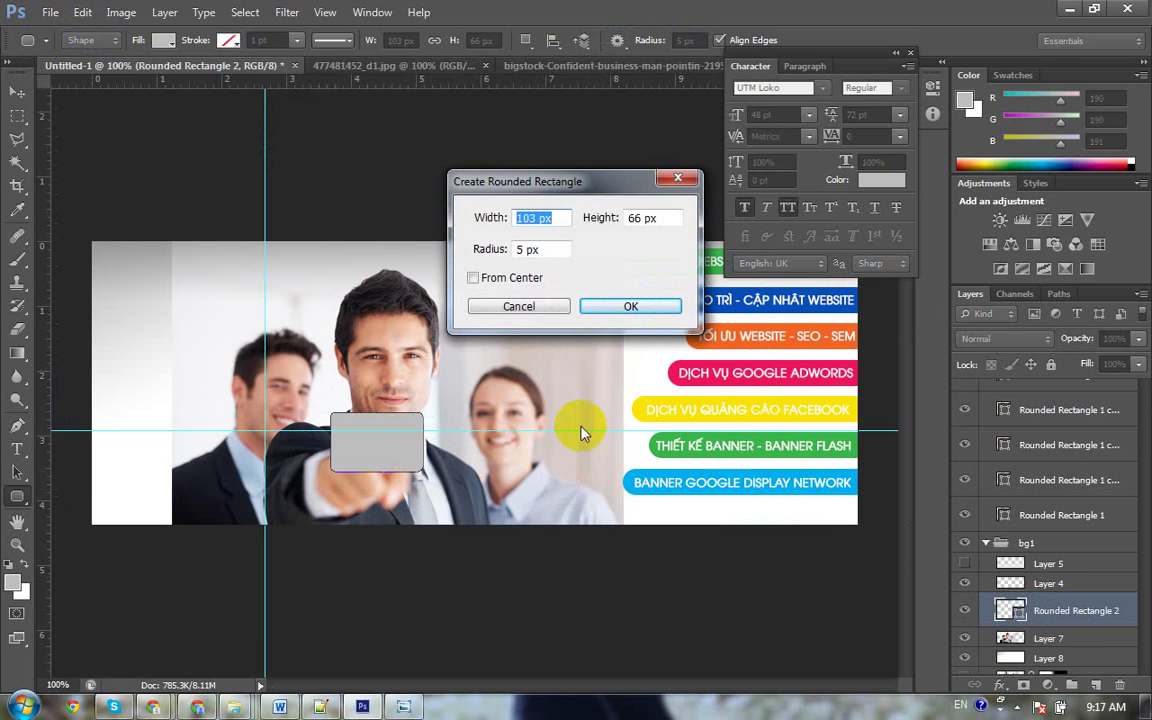
{"action": "key", "text": "Escape"}
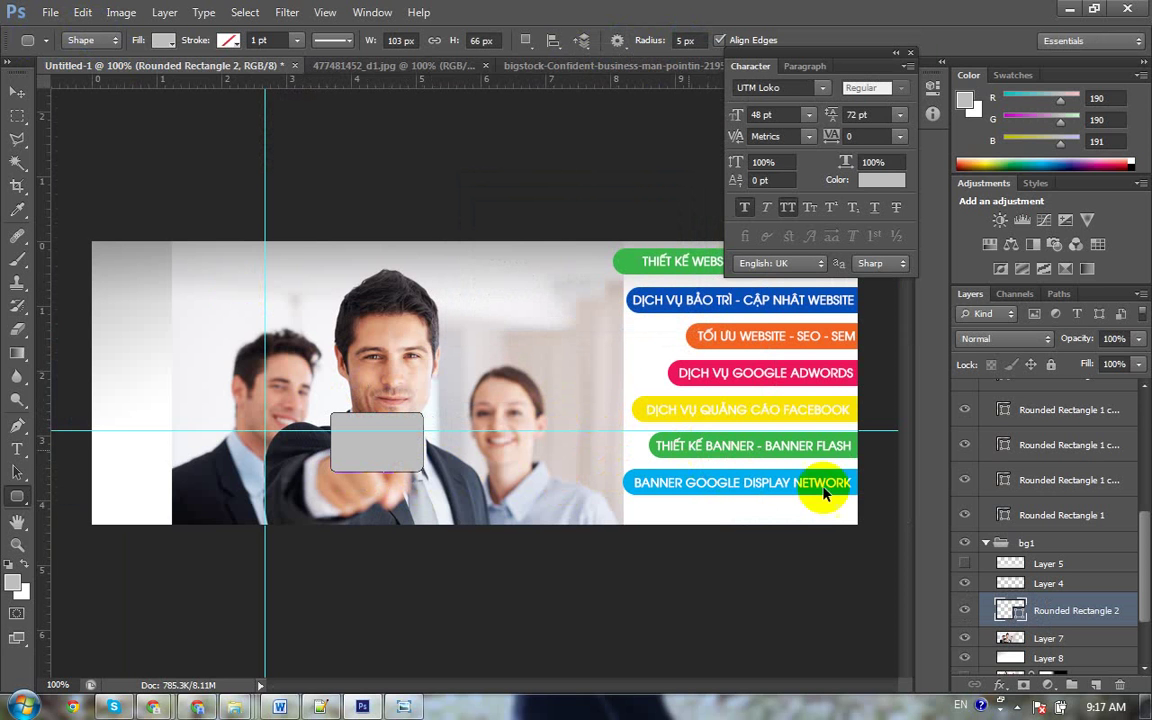
{"action": "left_click", "coordinate": [162, 40]}
{"action": "left_click", "coordinate": [86, 127]}
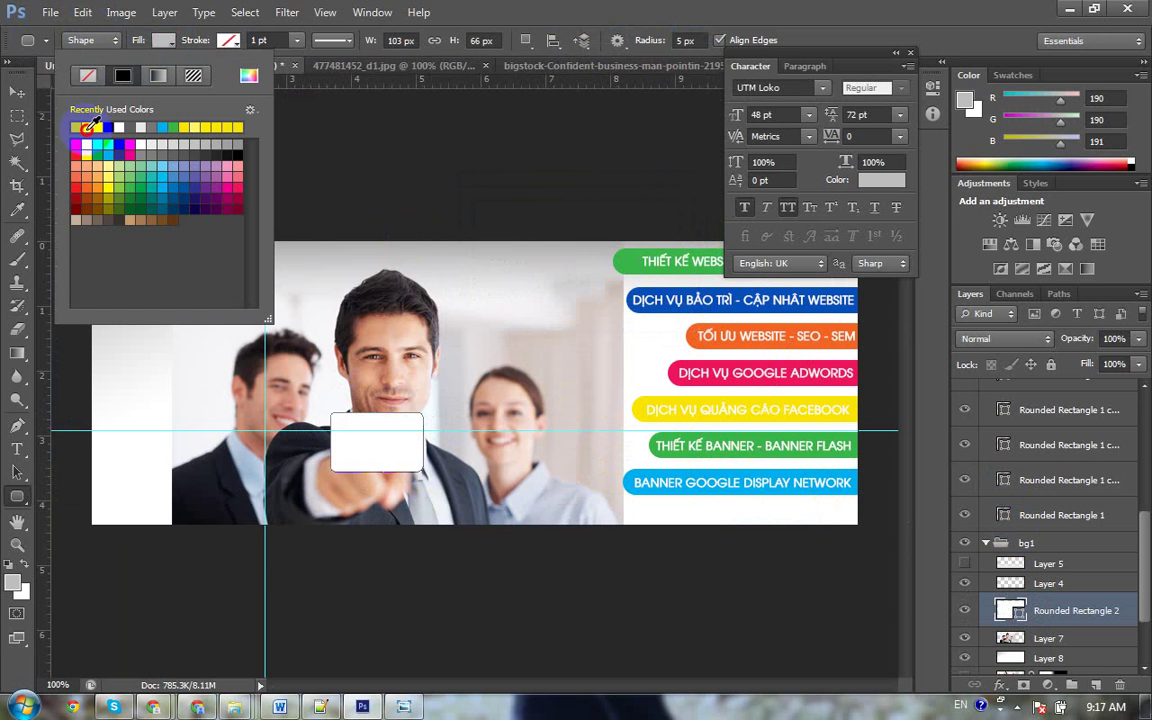
{"action": "left_click", "coordinate": [1083, 610]}
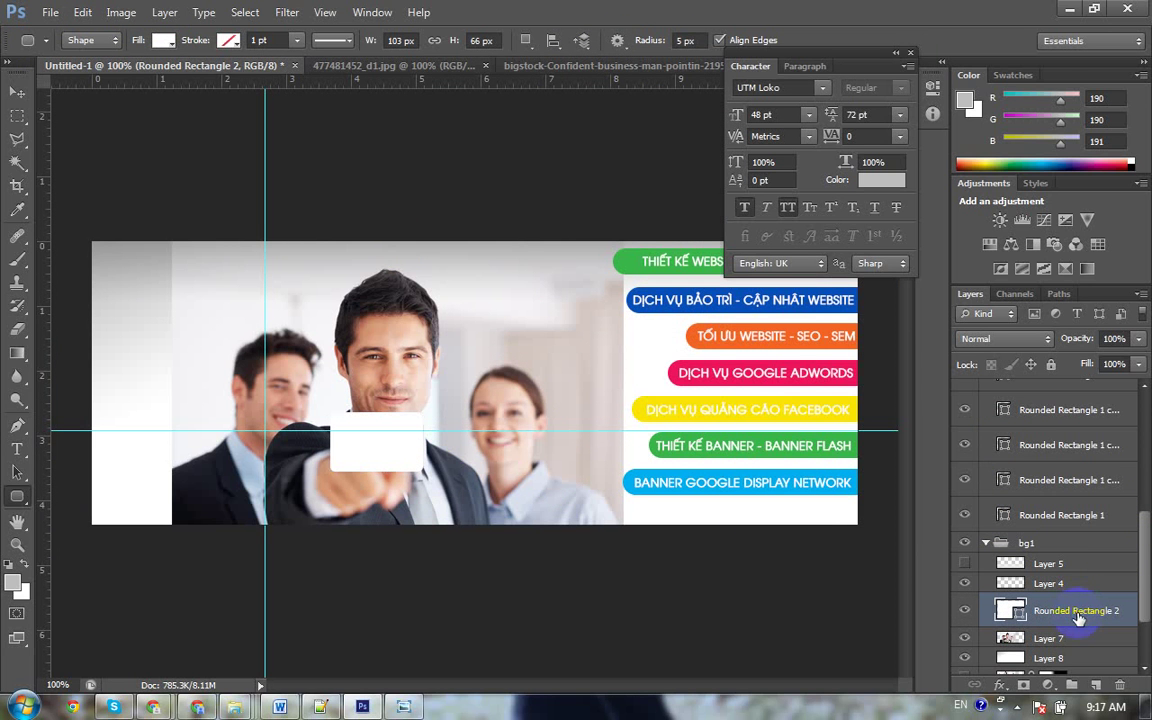
{"action": "right_click", "coordinate": [1079, 617]}
{"action": "left_click", "coordinate": [837, 305]}
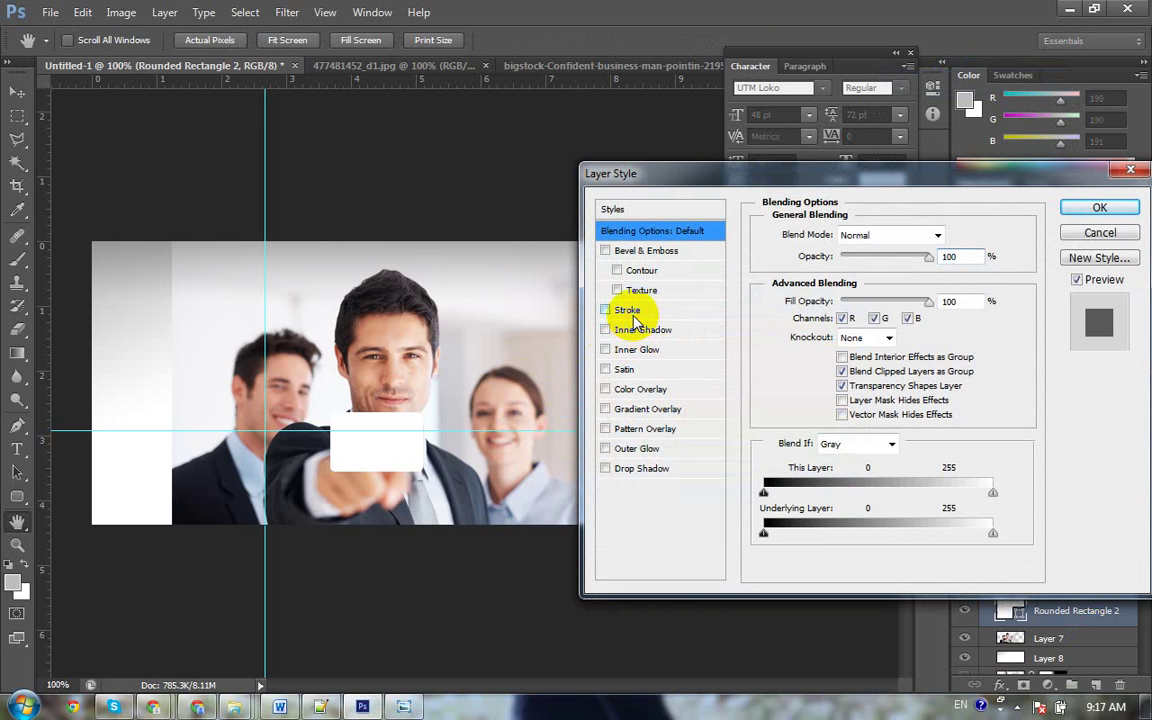
Add a 2 px white Stroke to the rectangle, rename its layer 'smart', and set 45% opacity.
{"action": "left_click", "coordinate": [628, 310]}
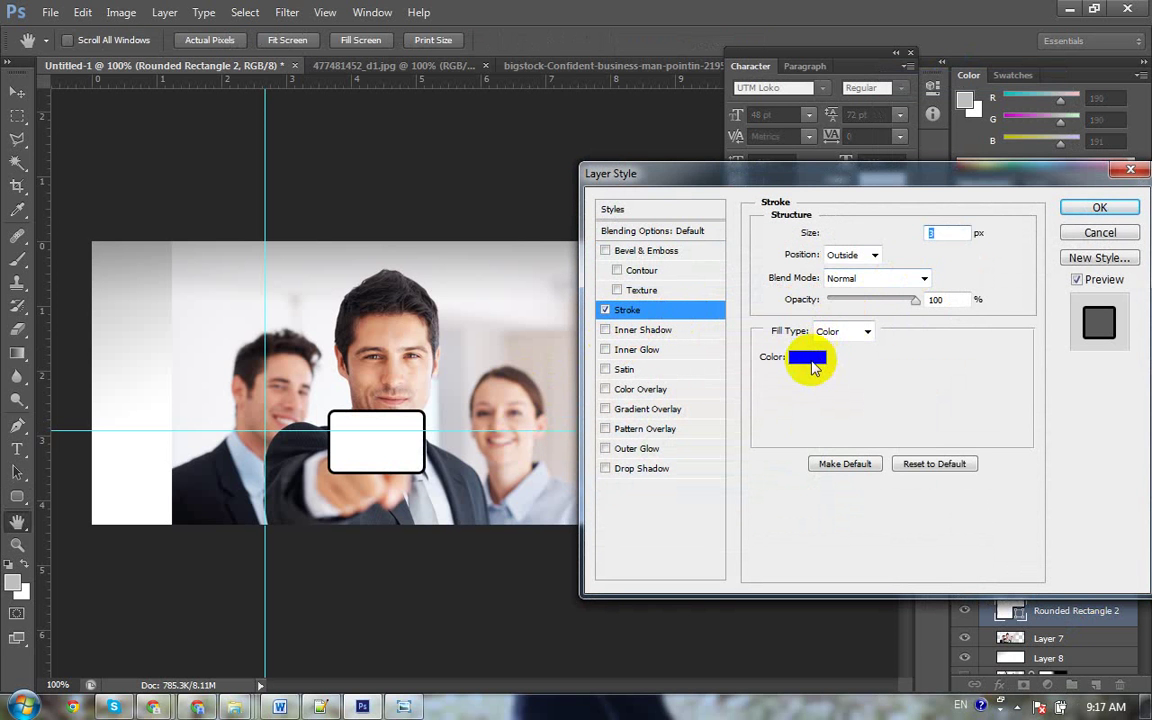
{"action": "left_click", "coordinate": [808, 358]}
{"action": "mouse_move", "coordinate": [489, 419]}
{"action": "left_mouse_down"}
{"action": "mouse_move", "coordinate": [404, 316]}
{"action": "mouse_move", "coordinate": [403, 278]}
{"action": "left_mouse_up"}
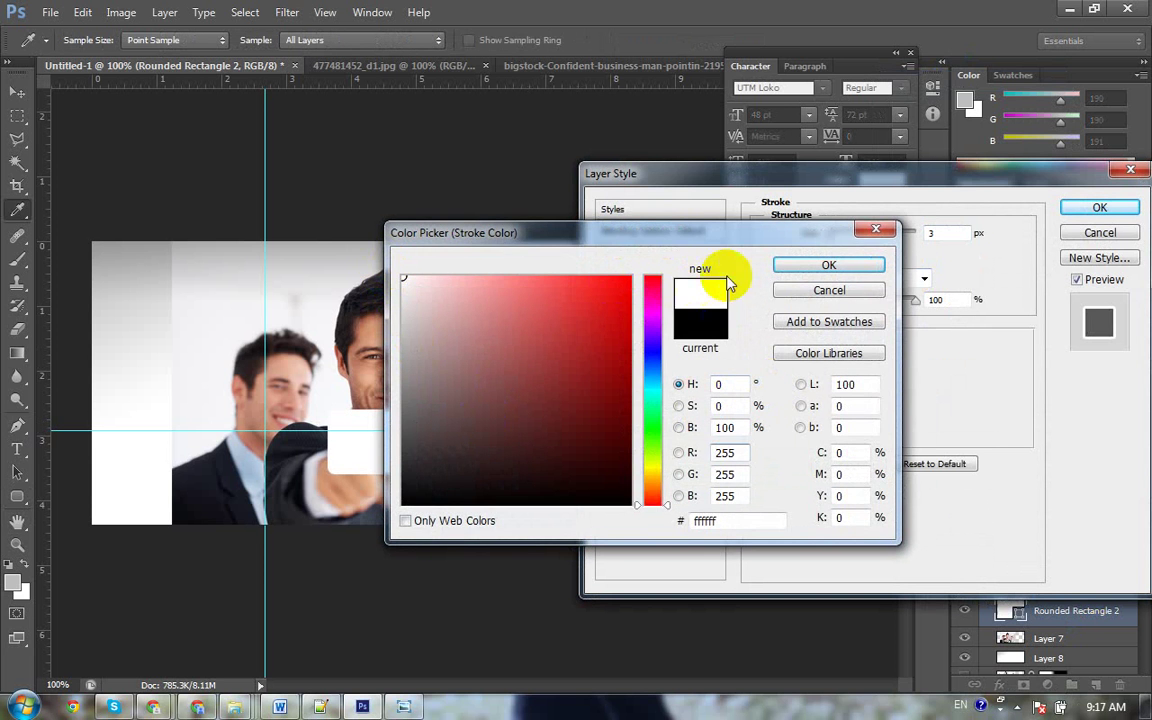
{"action": "left_click", "coordinate": [792, 265]}
{"action": "type", "text": "2"}
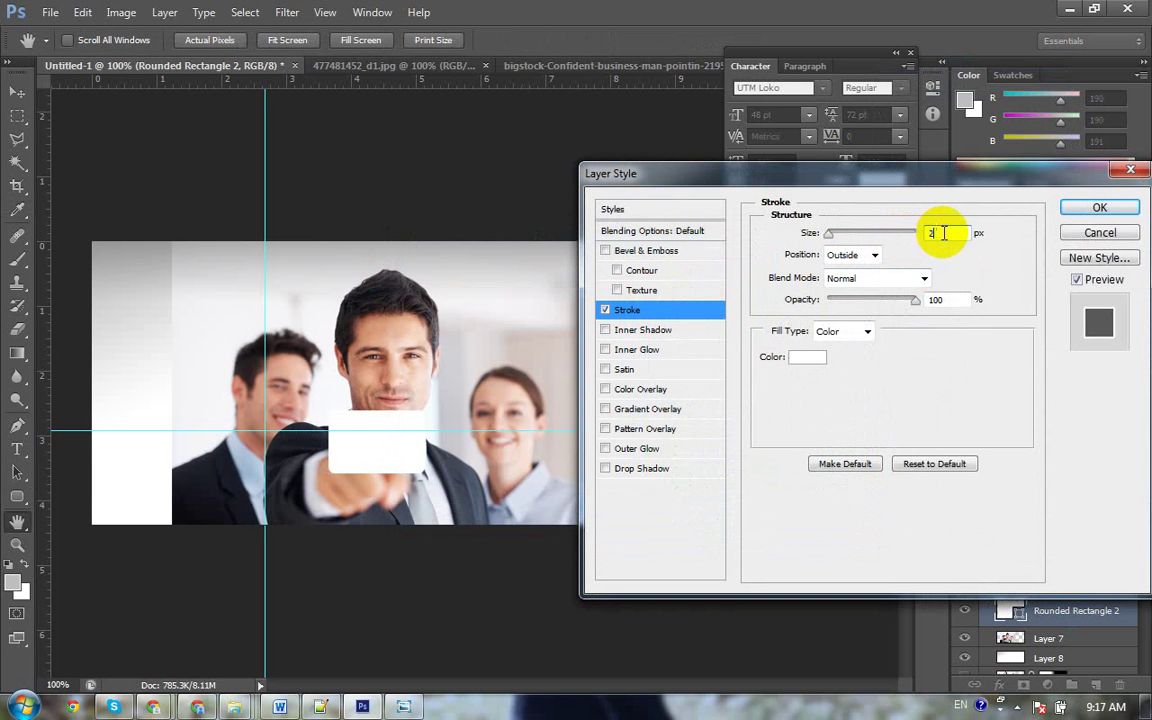
{"action": "left_click", "coordinate": [1085, 209]}
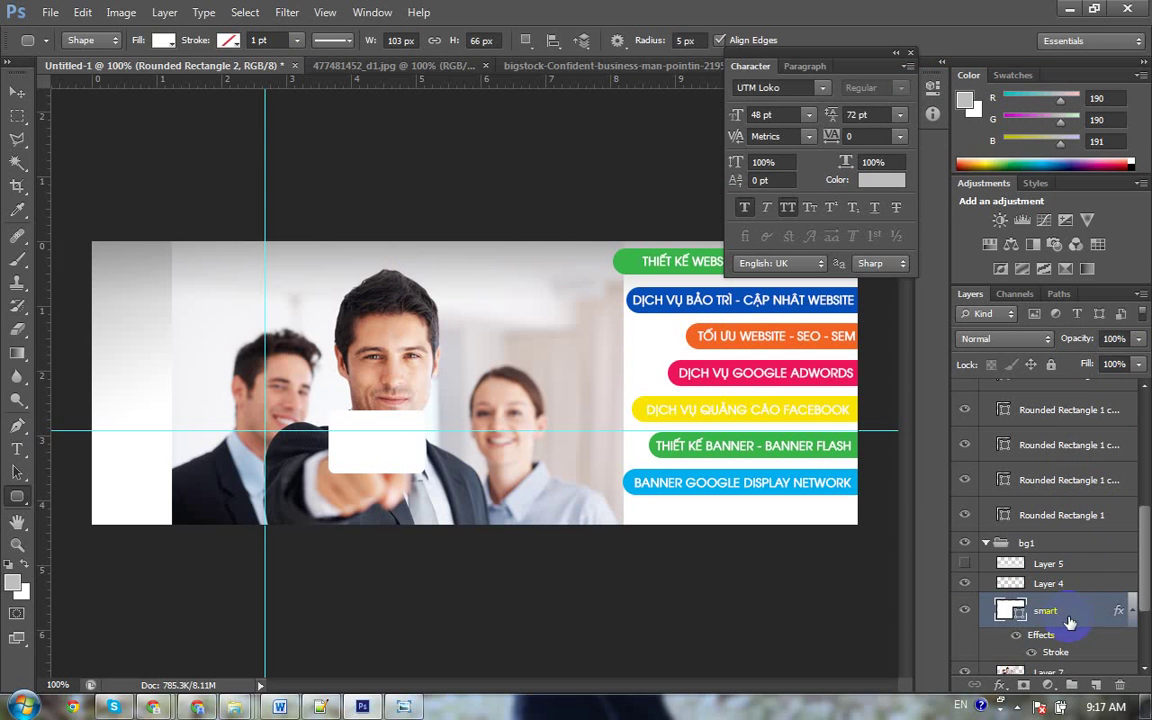
{"action": "key", "text": "Return"}
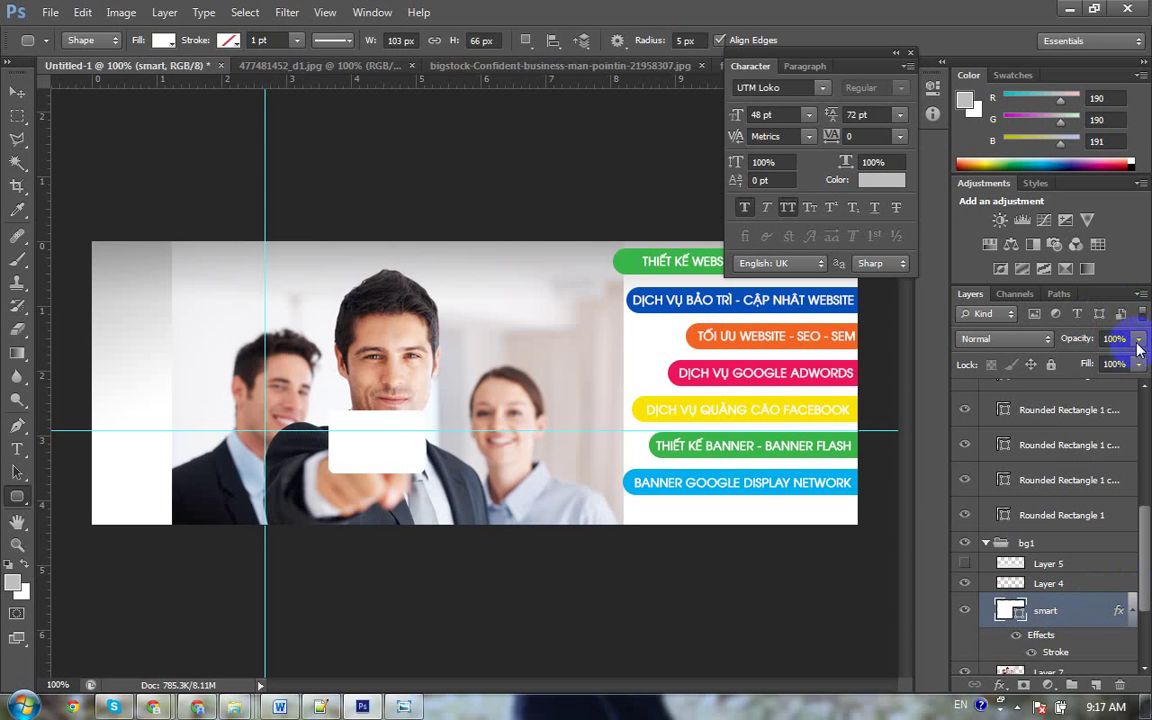
{"action": "left_click_drag", "start_coordinate": [1137, 340], "coordinate": [1093, 363]}
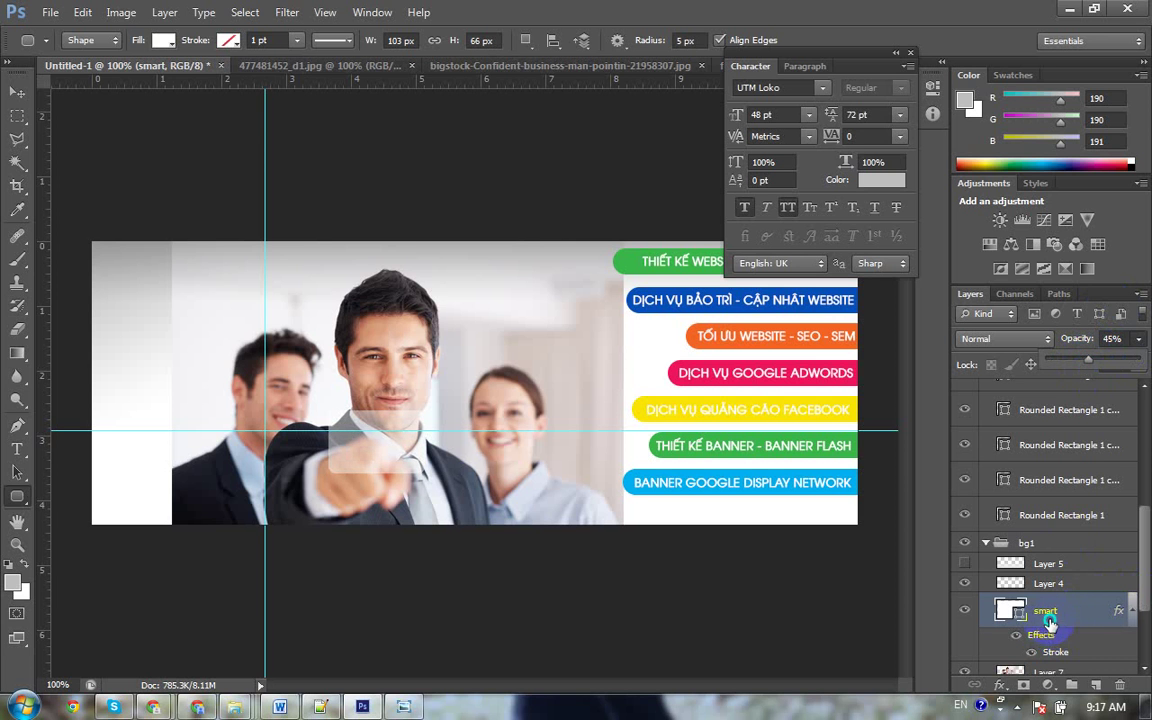
{"action": "right_click", "coordinate": [1048, 622]}
Try a 1 px outline in the smart layer's Stroke settings, then cancel the changes.
{"action": "left_click", "coordinate": [810, 80]}
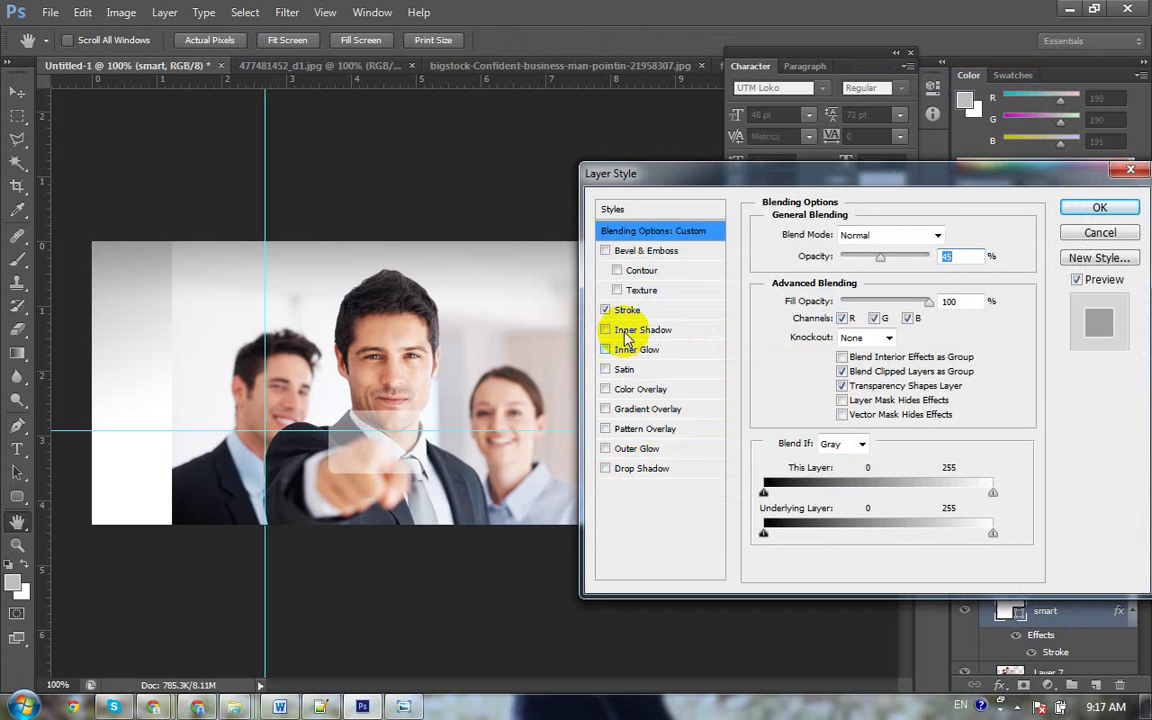
{"action": "left_click", "coordinate": [620, 310]}
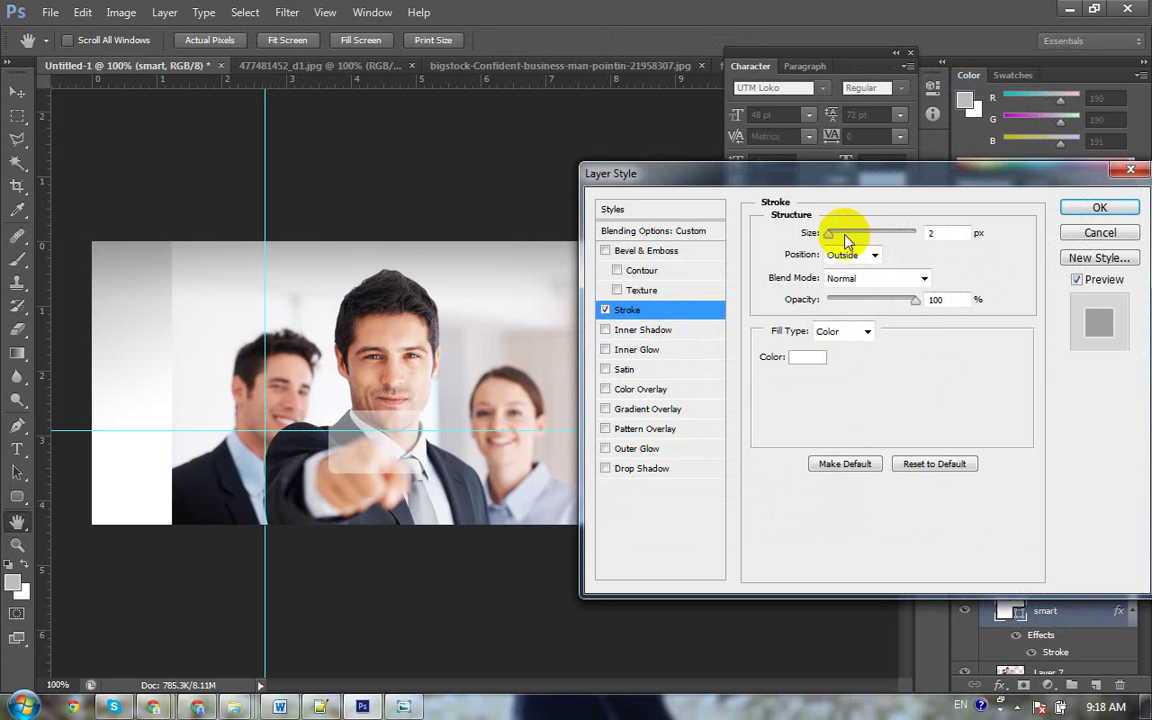
{"action": "mouse_move", "coordinate": [838, 236]}
{"action": "left_mouse_down"}
{"action": "mouse_move", "coordinate": [848, 237]}
{"action": "mouse_move", "coordinate": [820, 243]}
{"action": "left_mouse_up"}
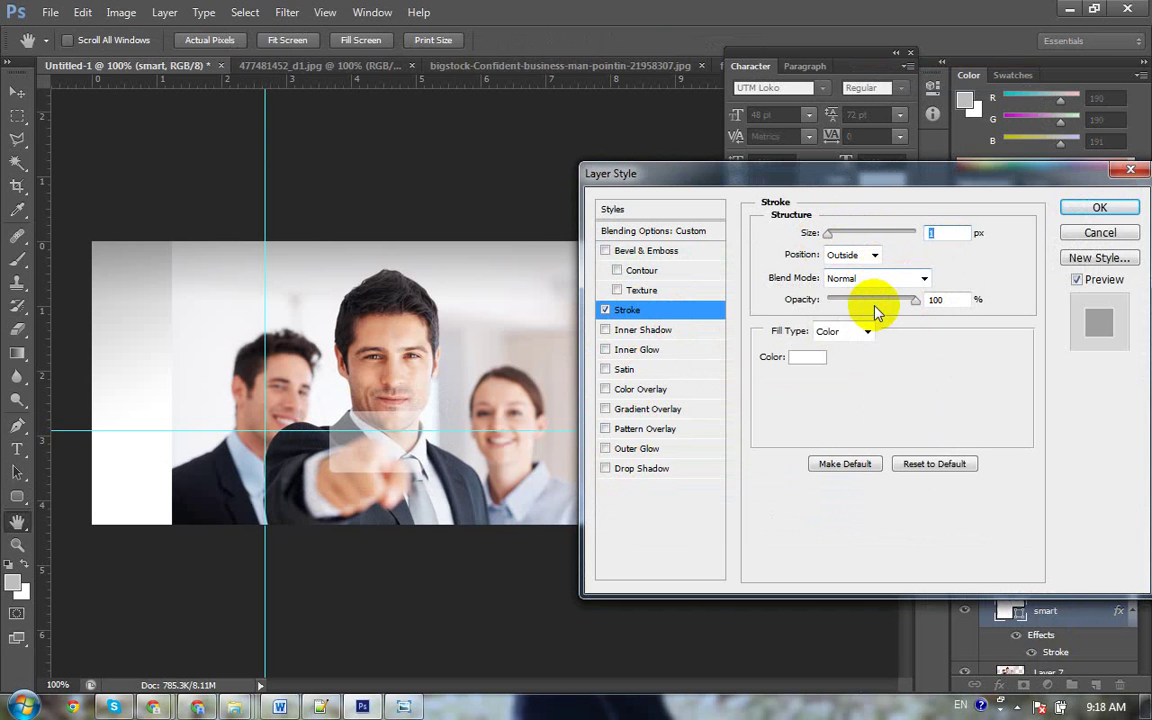
{"action": "left_click", "coordinate": [845, 254]}
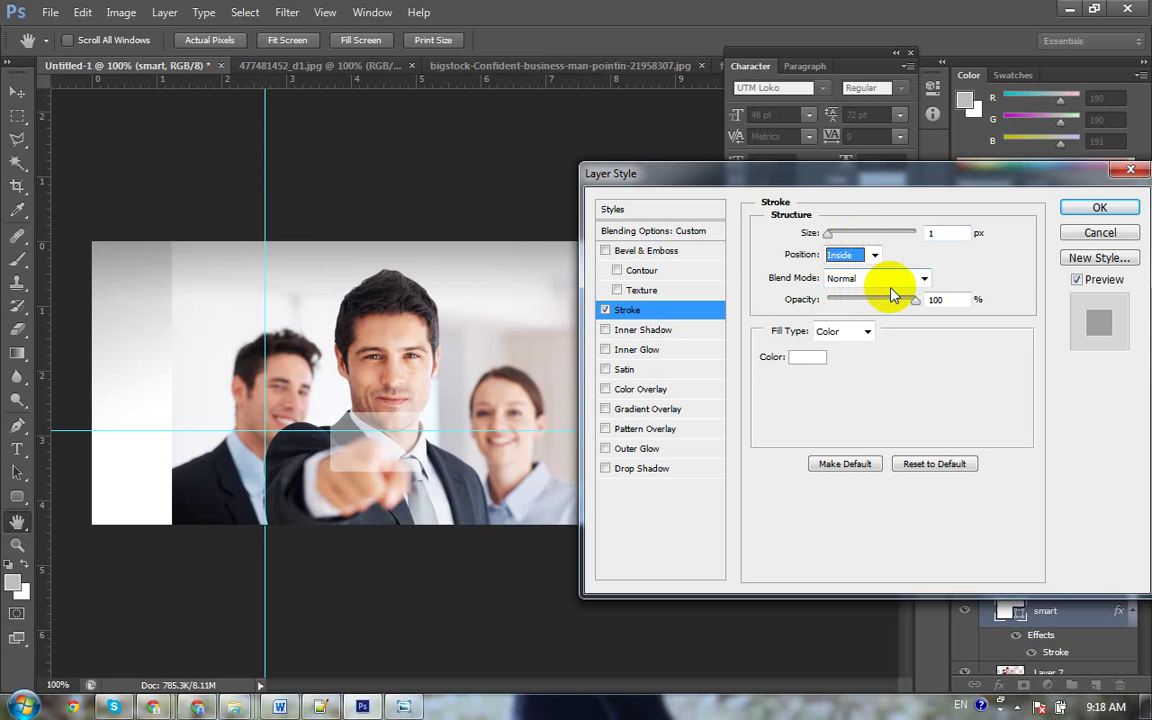
{"action": "left_click", "coordinate": [1092, 236]}
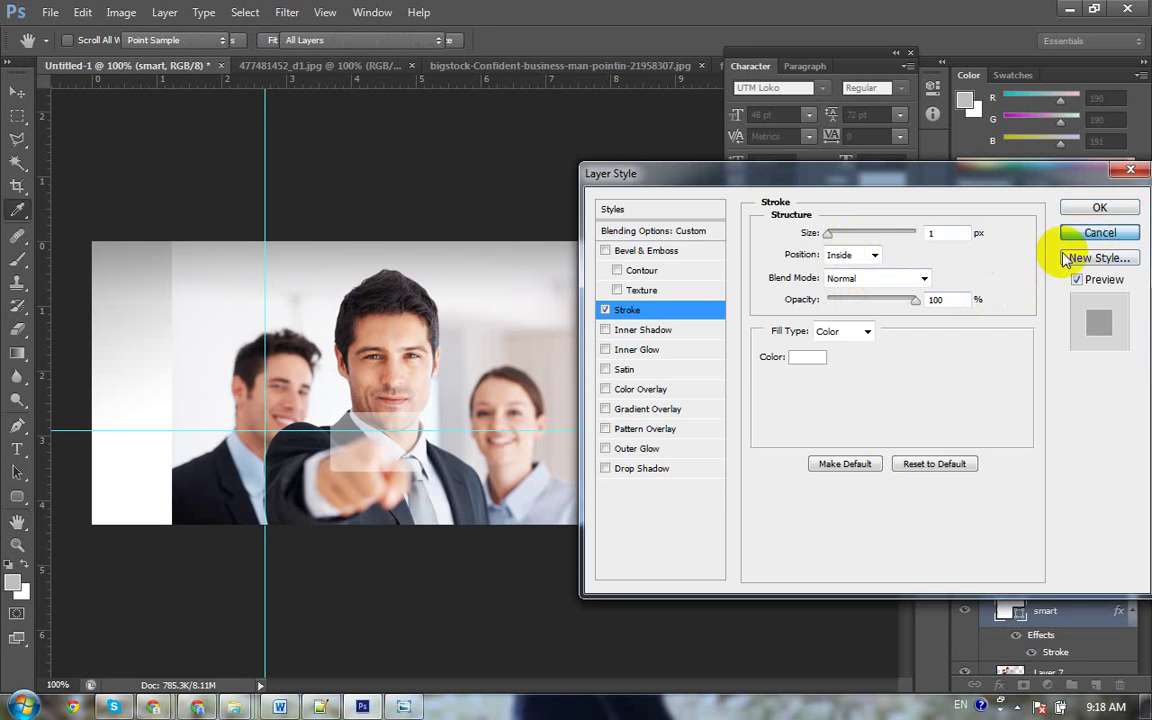
Duplicate the smart layer, undo the copy, and raise the card layer's opacity to 100%.
{"action": "left_click", "coordinate": [1041, 622]}
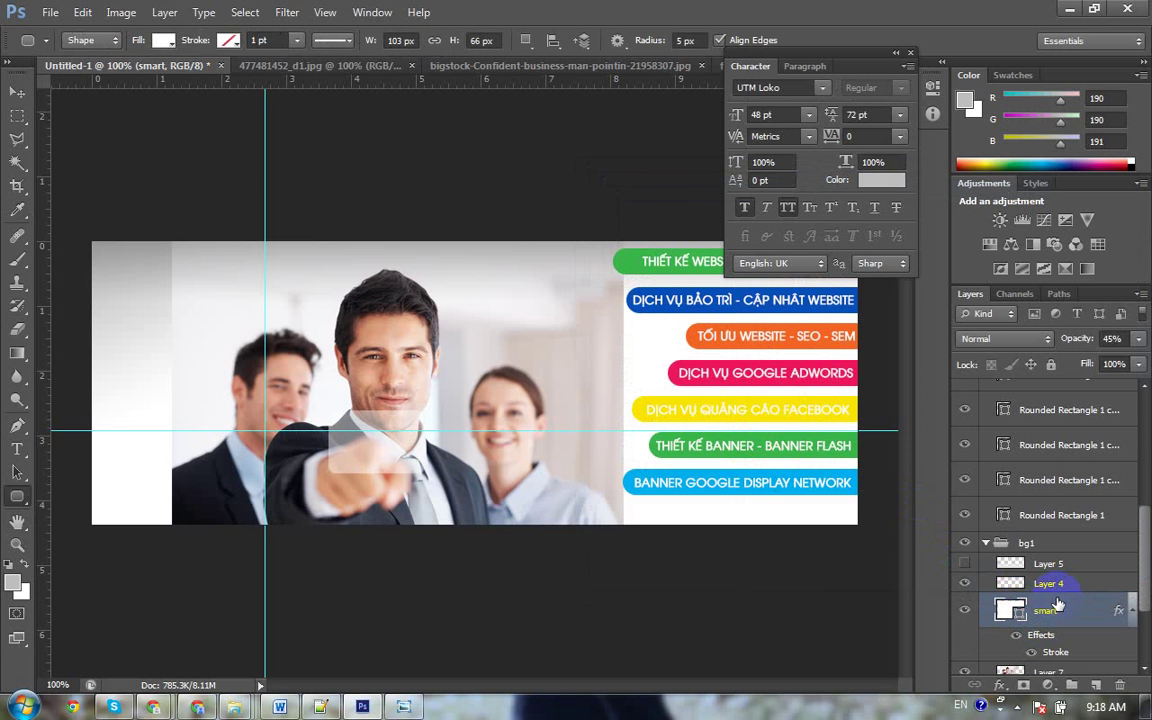
{"action": "key", "text": "ctrl+j"}
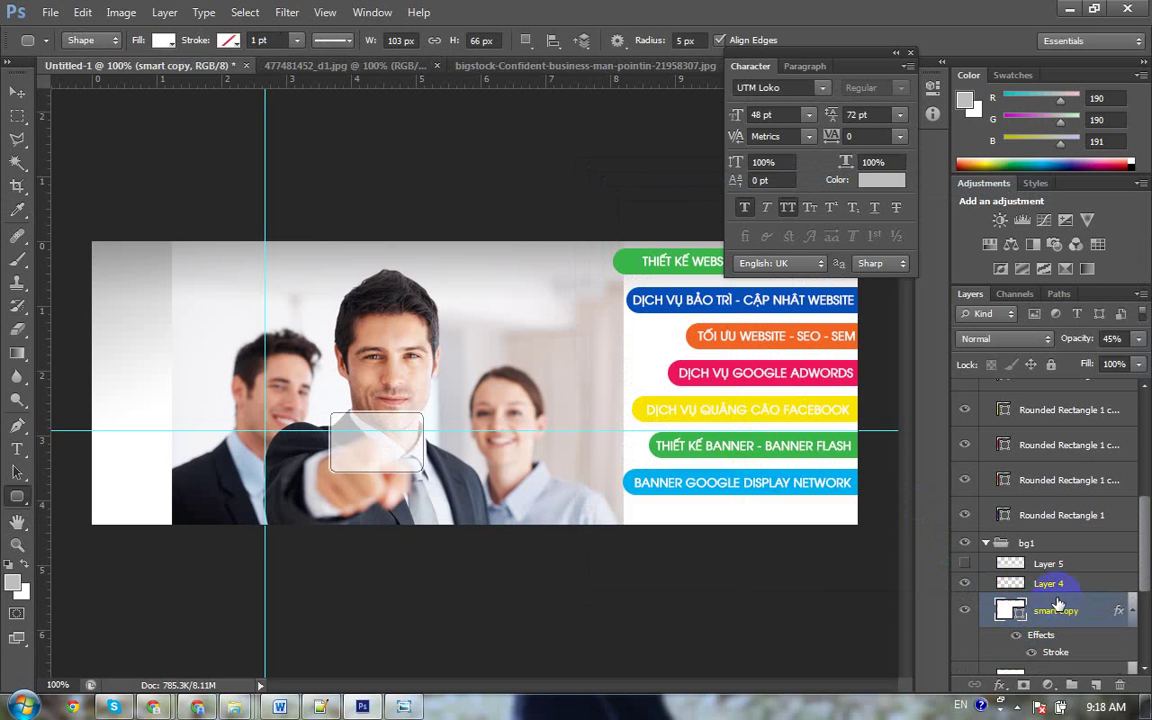
{"action": "key", "text": "ctrl+z"}
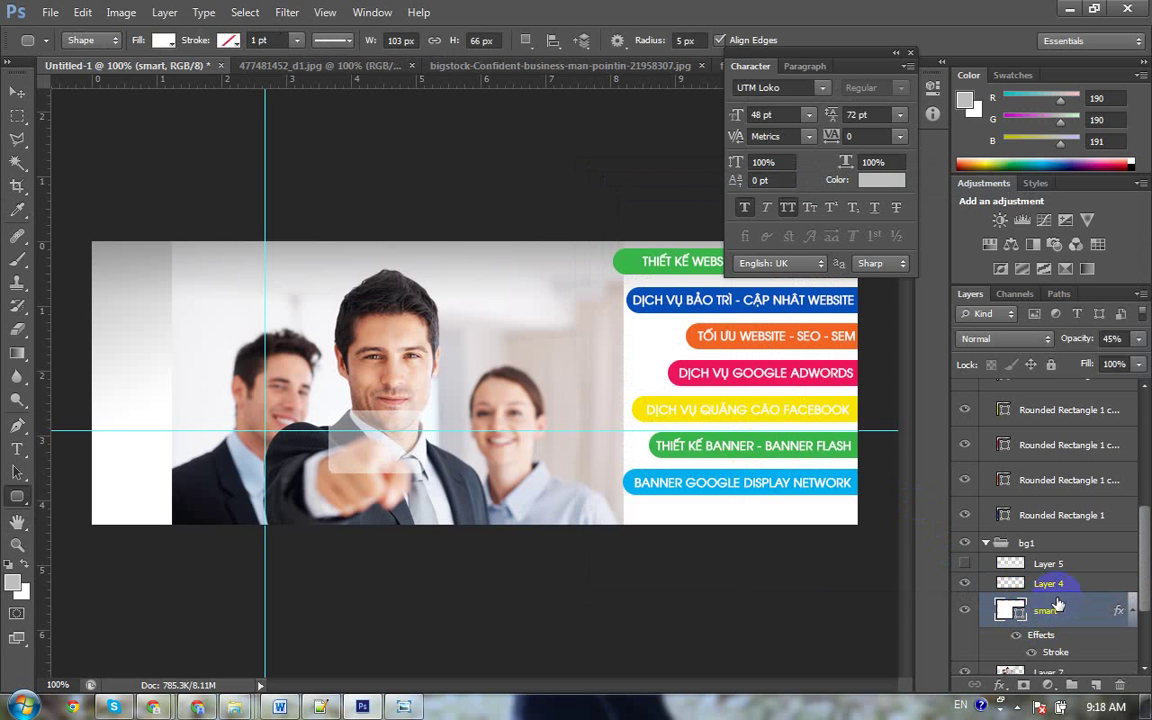
{"action": "right_click", "coordinate": [1066, 618]}
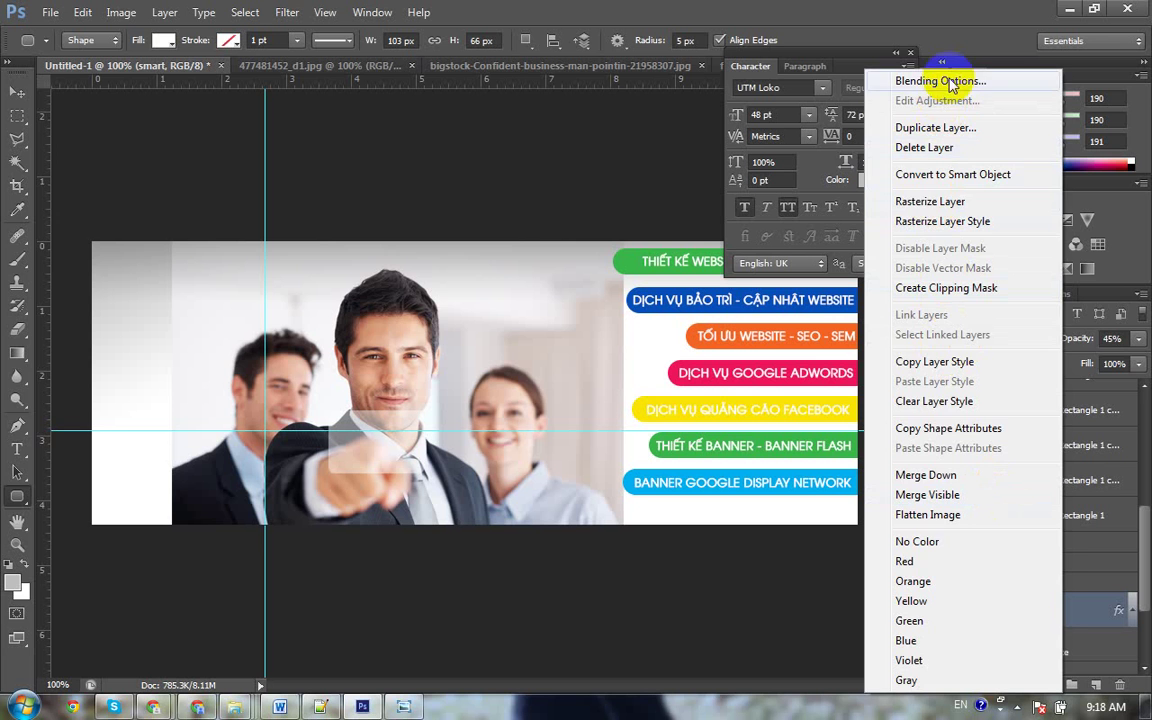
{"action": "left_click", "coordinate": [1138, 341]}
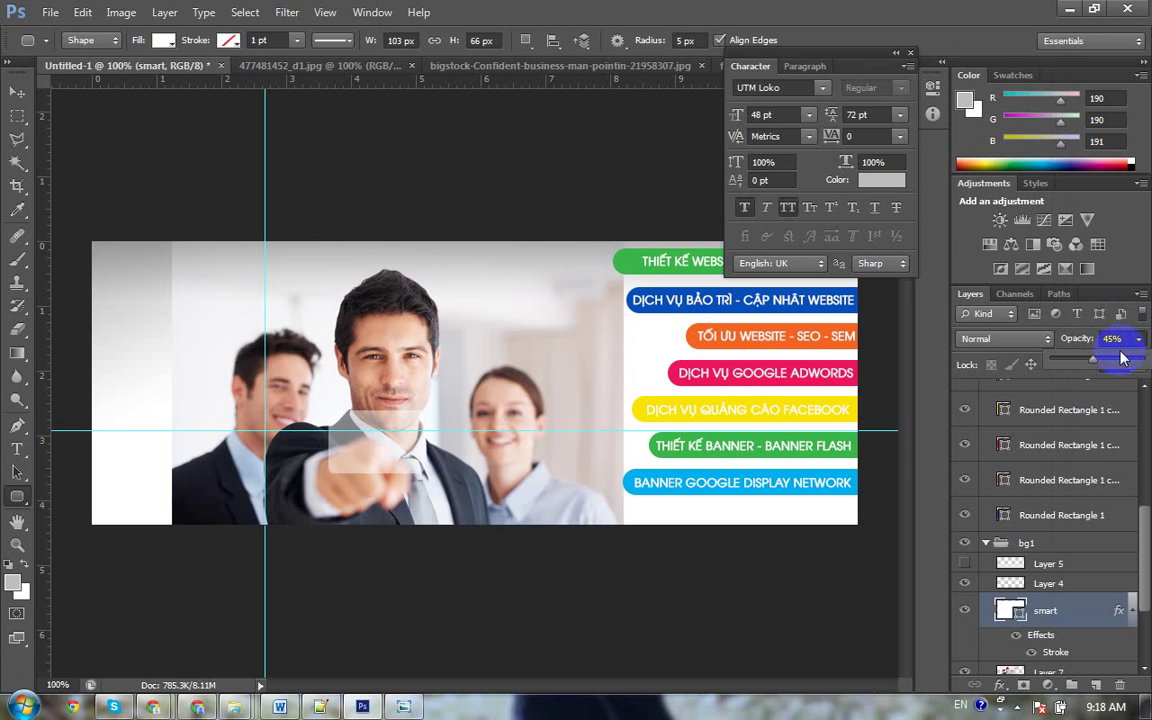
{"action": "left_click_drag", "start_coordinate": [1122, 358], "coordinate": [1140, 358]}
Add a Reveal All layer mask to the smart card layer.
{"action": "left_click", "coordinate": [1060, 612]}
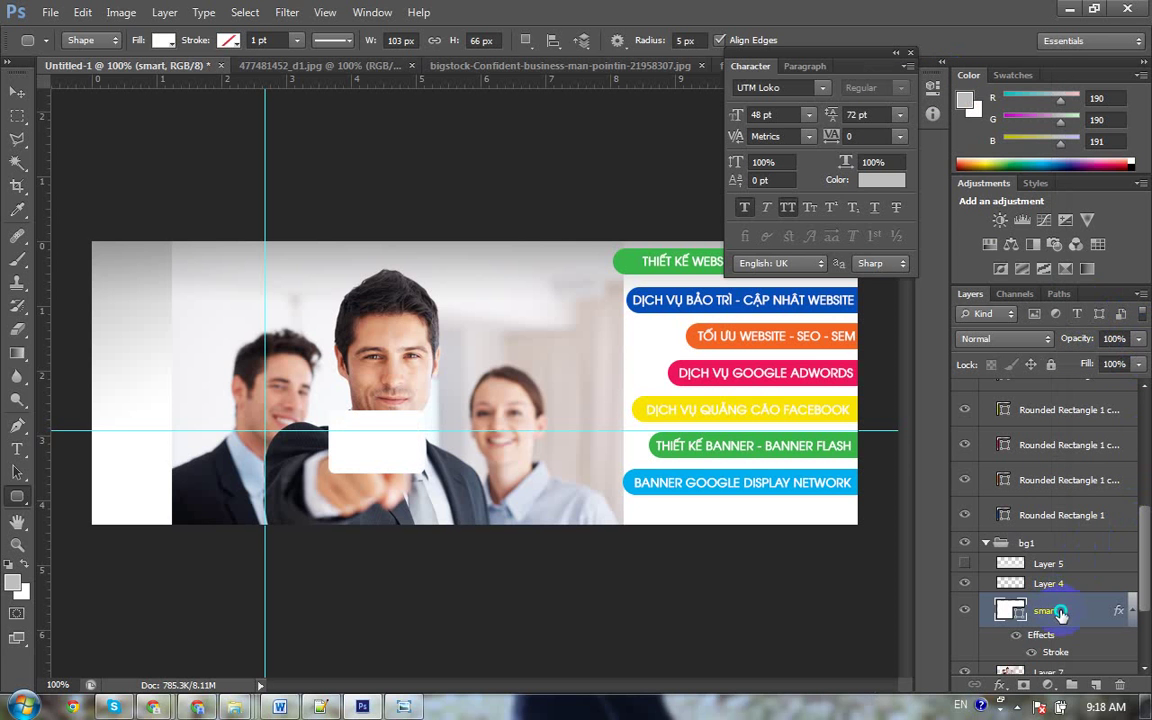
{"action": "right_click", "coordinate": [1064, 616]}
{"action": "left_click", "coordinate": [125, 17]}
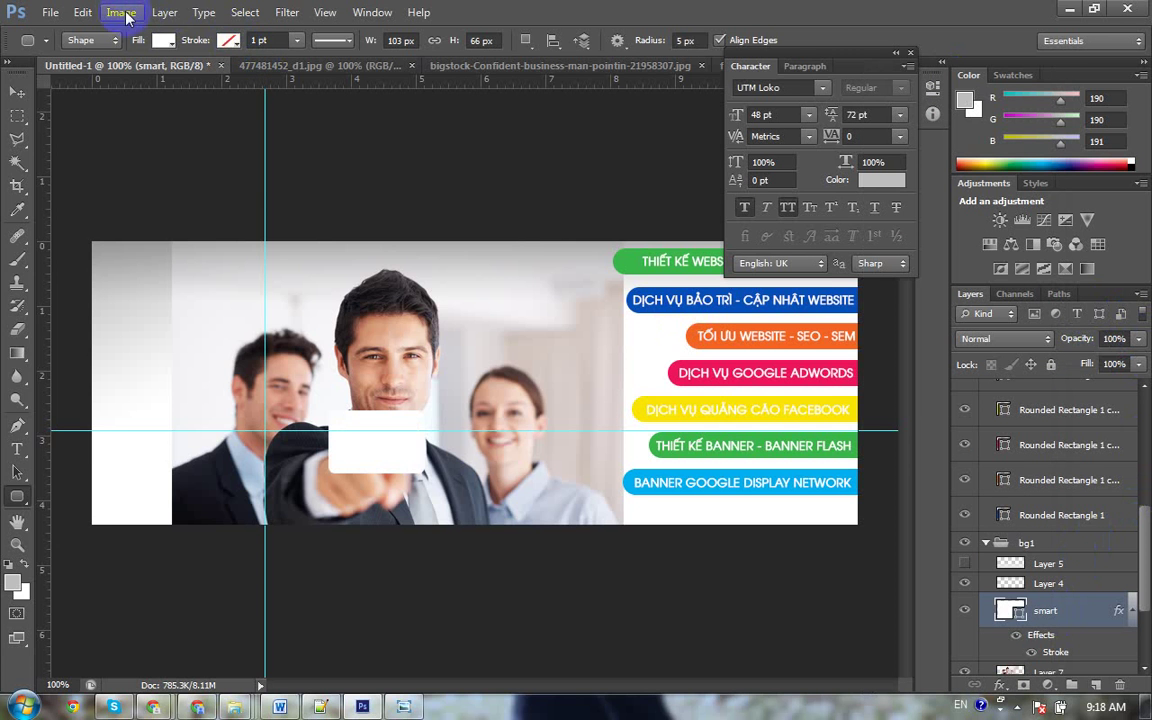
{"action": "left_click", "coordinate": [176, 14]}
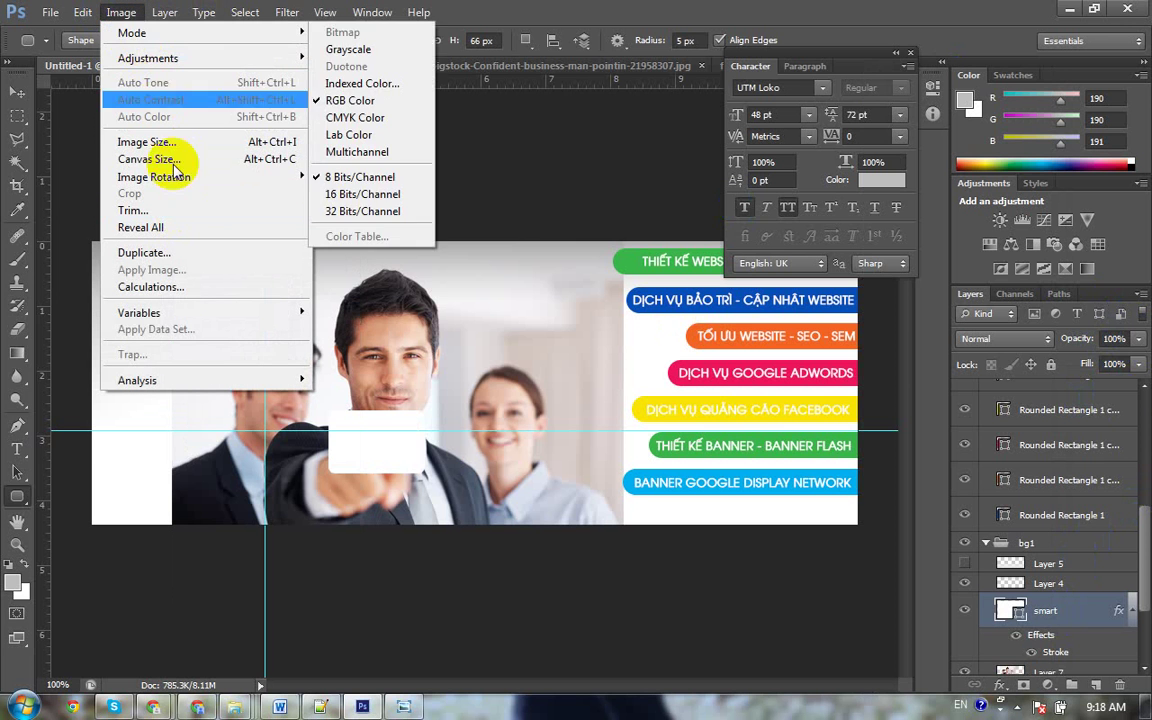
{"action": "mouse_move", "coordinate": [164, 12]}
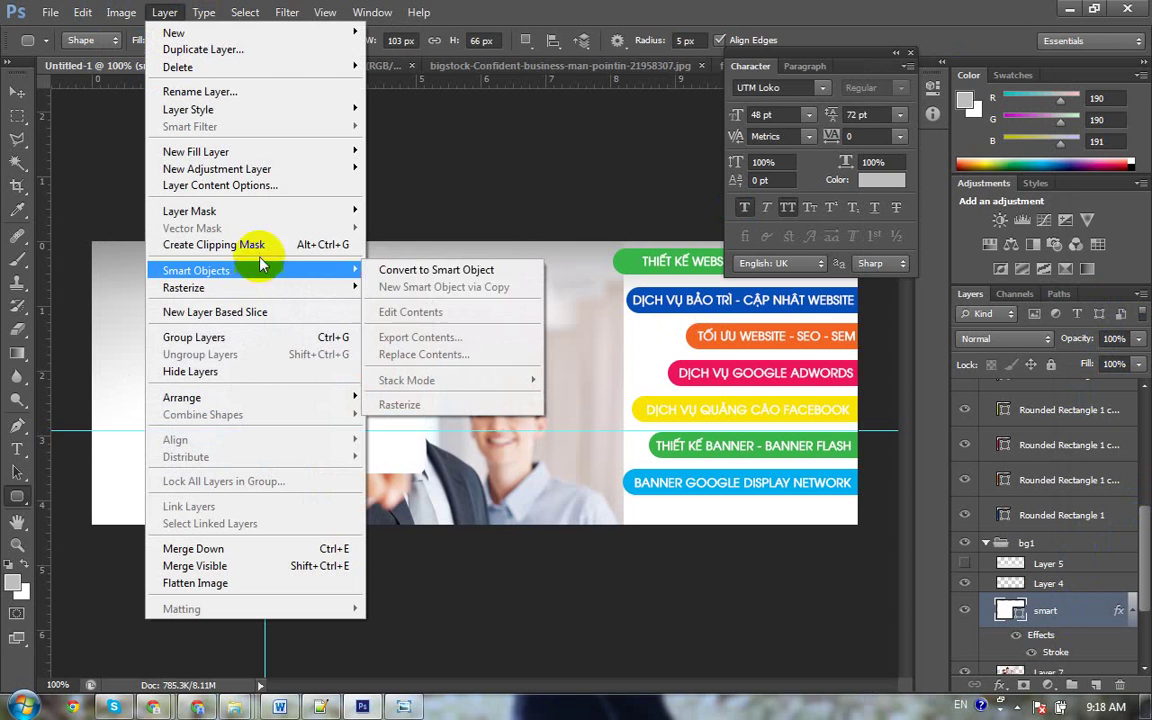
{"action": "mouse_move", "coordinate": [189, 211]}
{"action": "left_click", "coordinate": [434, 210]}
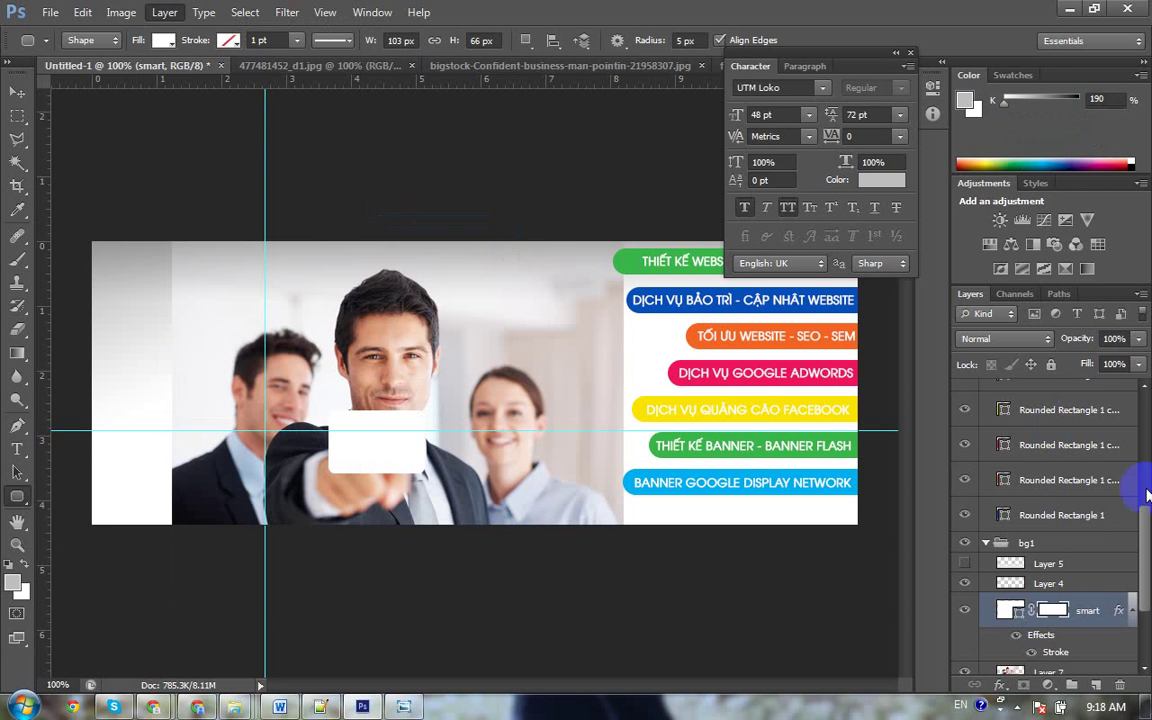
Keep the card at 100% opacity, lower its Fill to 54%, and target its image.
{"action": "mouse_move", "coordinate": [1139, 343]}
{"action": "left_mouse_down"}
{"action": "mouse_move", "coordinate": [1100, 362]}
{"action": "mouse_move", "coordinate": [1128, 372]}
{"action": "left_mouse_up"}
{"action": "left_click", "coordinate": [1115, 339]}
{"action": "left_click", "coordinate": [1137, 366]}
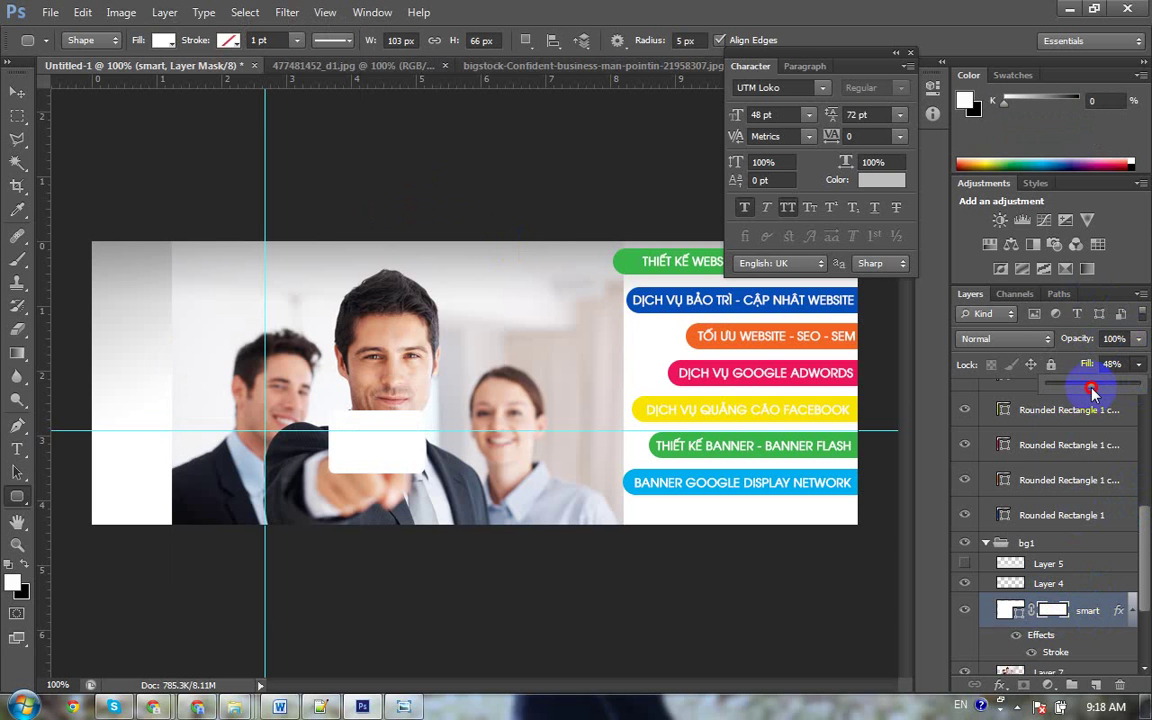
{"action": "left_click_drag", "start_coordinate": [1100, 392], "coordinate": [1101, 392]}
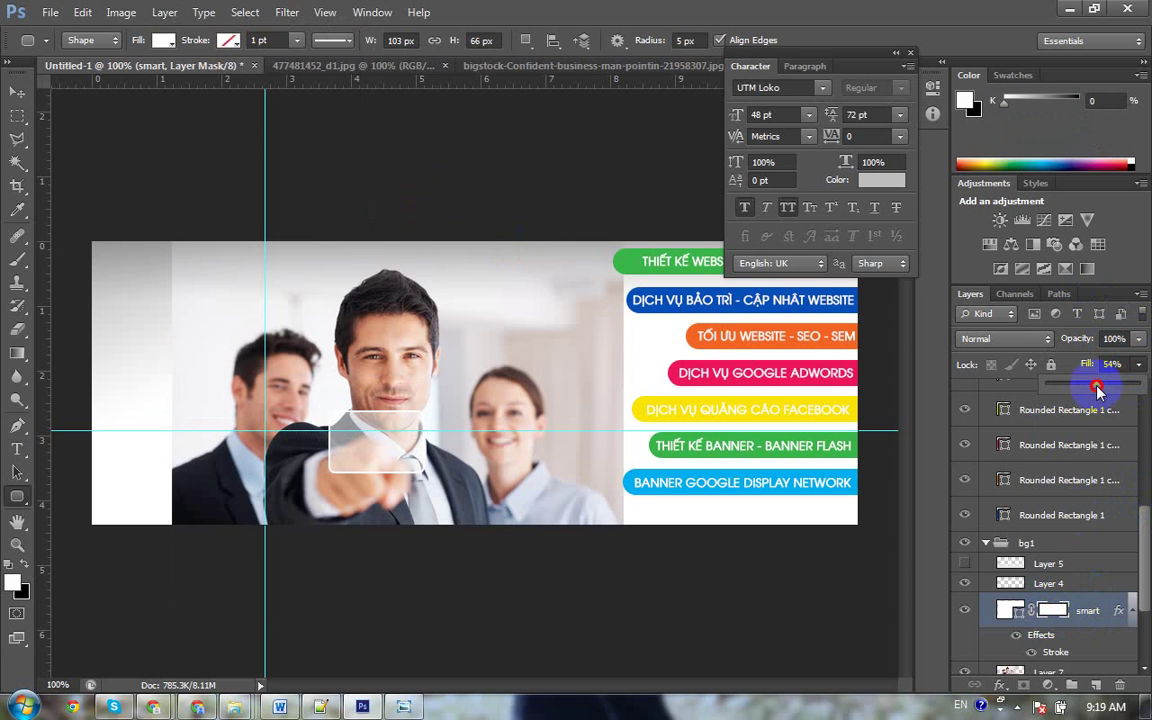
{"action": "left_click", "coordinate": [1012, 610]}
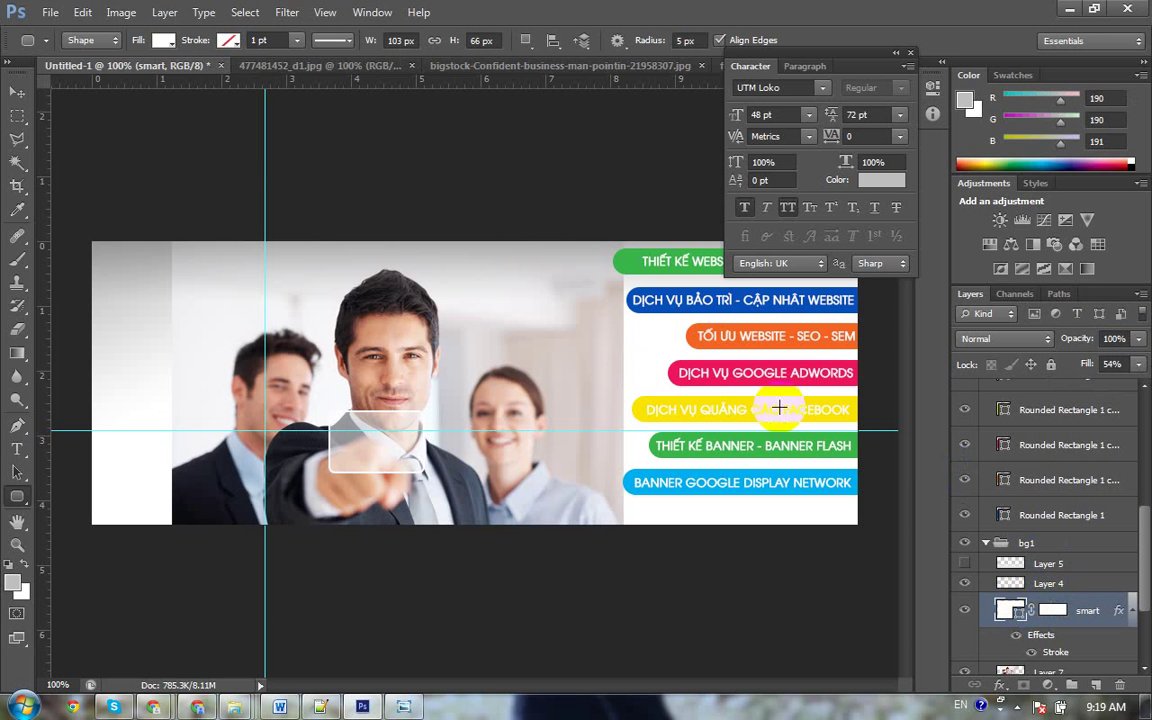
{"action": "scroll", "coordinate": [548, 380], "scroll_direction": "up", "scroll_amount": 1}
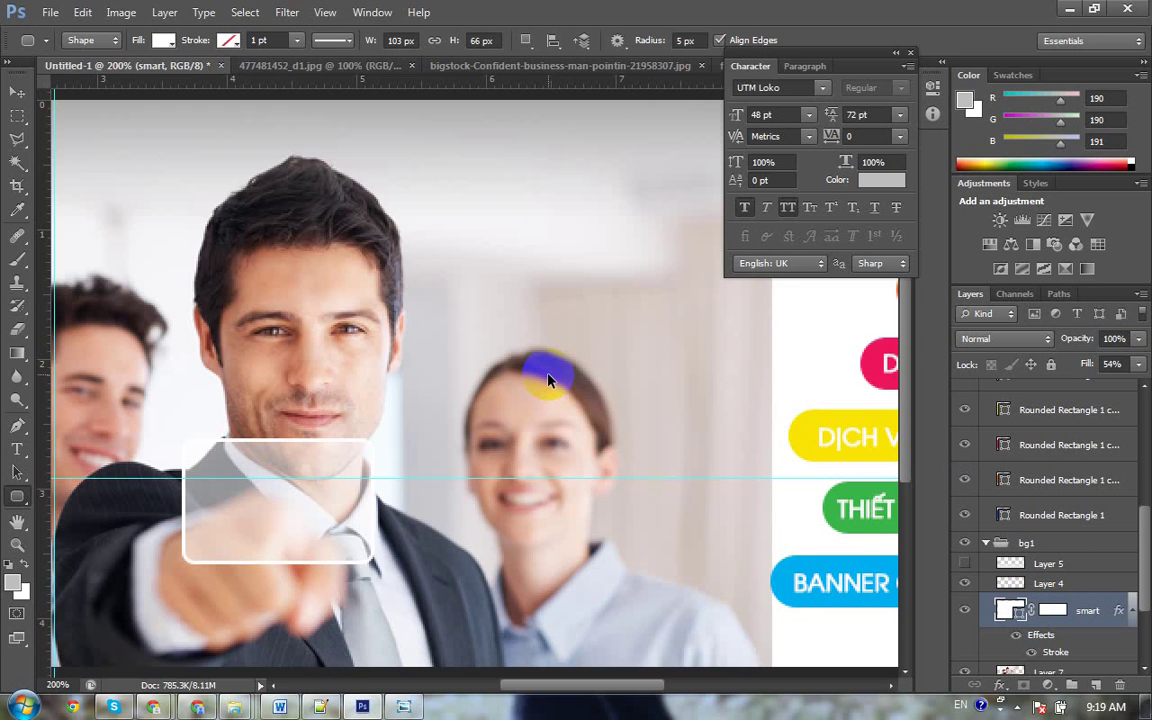
{"action": "scroll", "coordinate": [548, 380], "scroll_direction": "down", "scroll_amount": 1}
{"action": "scroll", "coordinate": [548, 380], "scroll_direction": "up", "scroll_amount": 1}
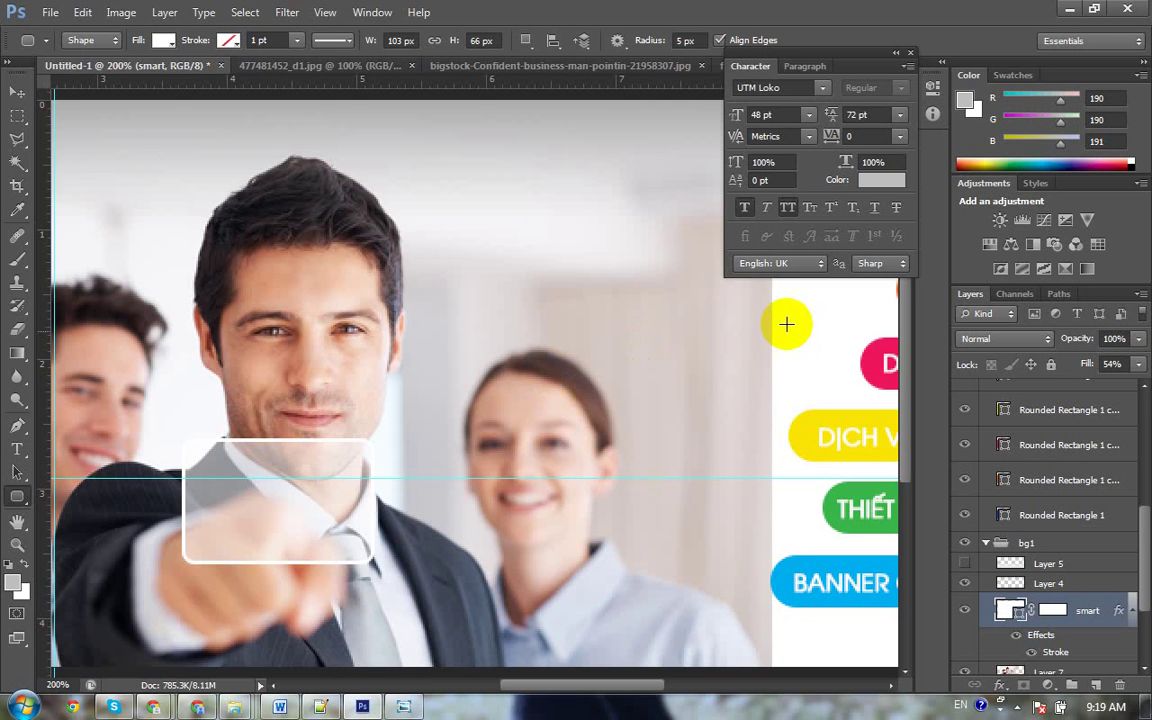
{"action": "scroll", "coordinate": [694, 303], "scroll_direction": "down", "scroll_amount": 1}
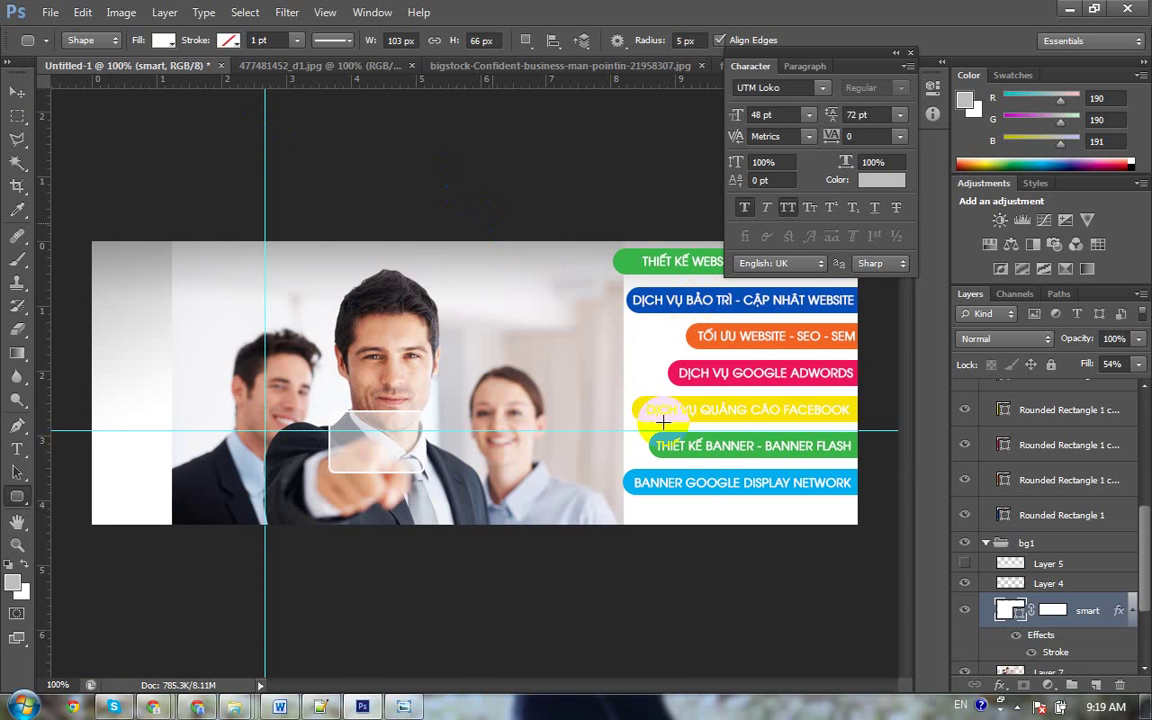
{"action": "scroll", "coordinate": [1000, 500], "scroll_direction": "down", "scroll_amount": 2}
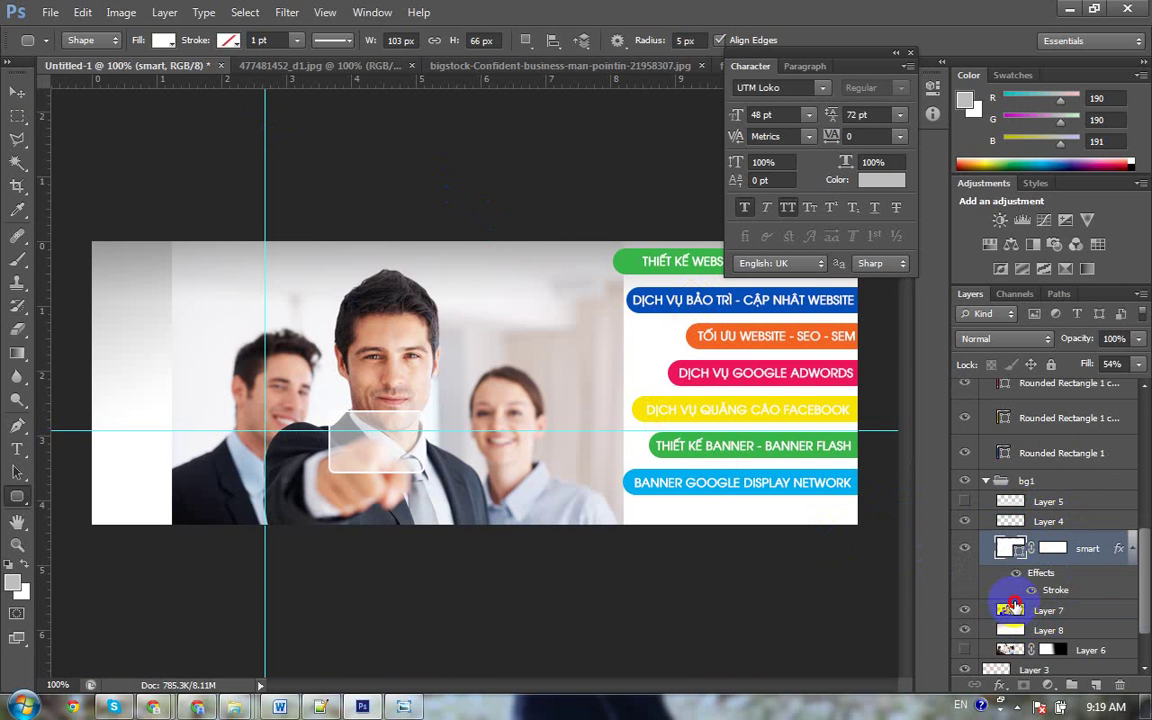
Add a Reveal All mask to Layer 7 and try two gradient fades, undoing both.
{"action": "left_click", "coordinate": [1013, 607]}
{"action": "left_click", "coordinate": [162, 13]}
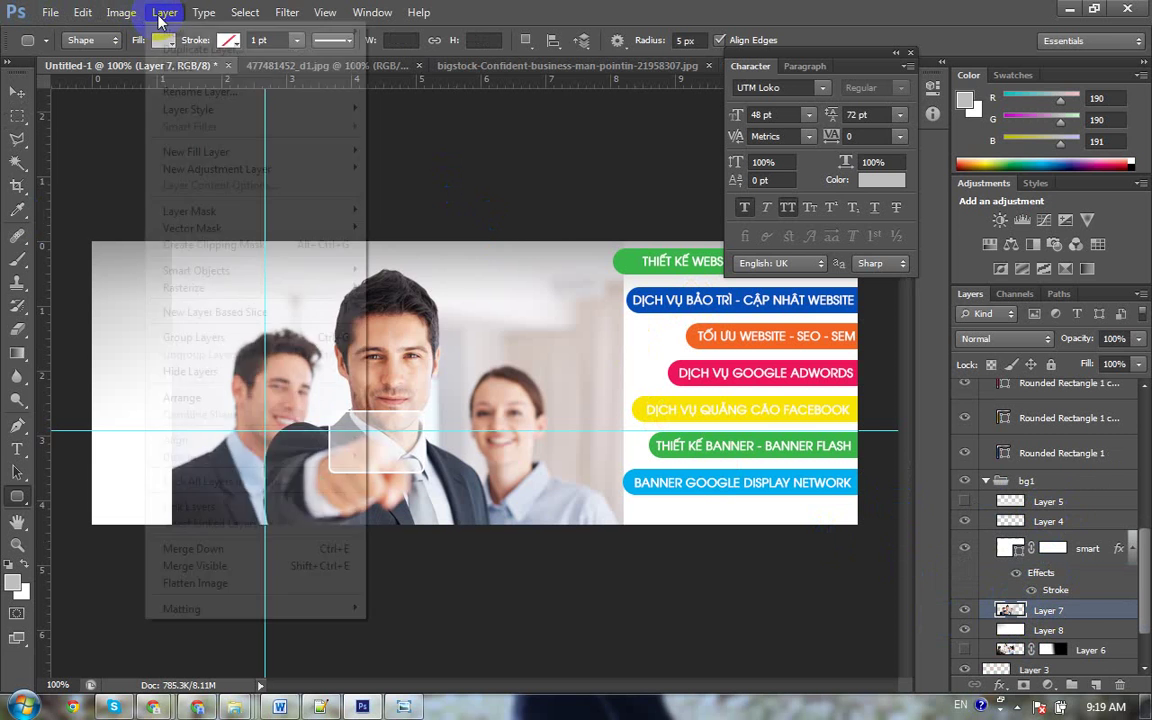
{"action": "left_click", "coordinate": [437, 211]}
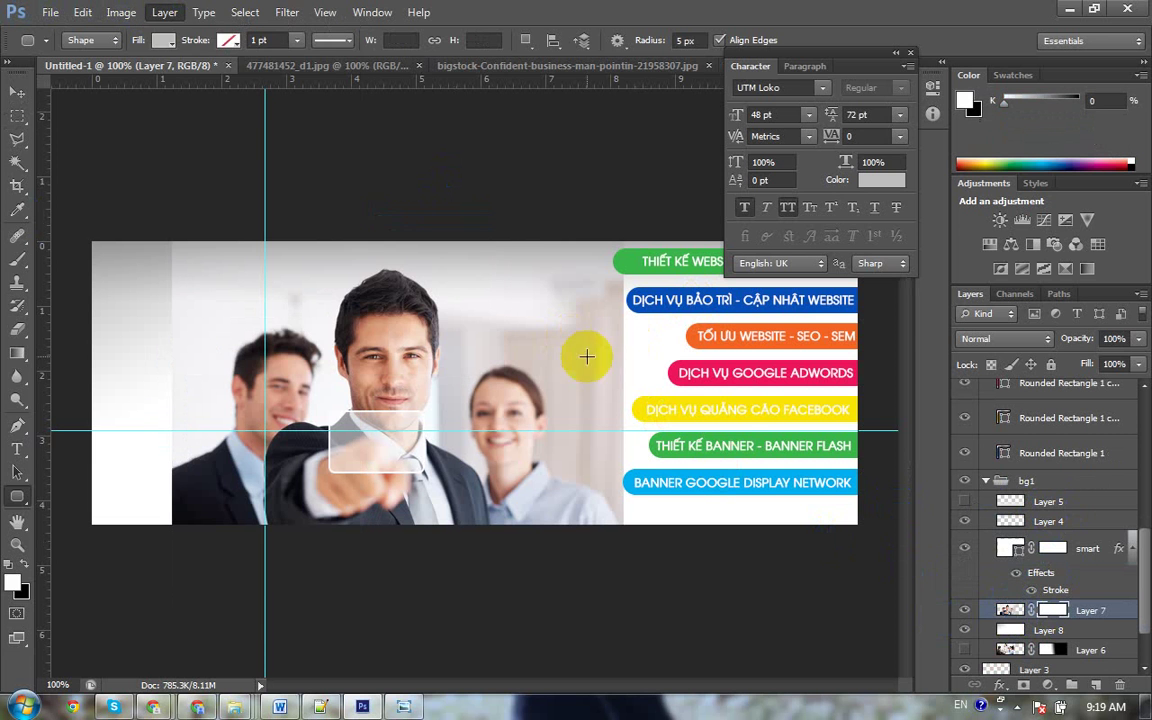
{"action": "key", "text": "g"}
{"action": "left_click_drag", "start_coordinate": [638, 370], "coordinate": [525, 386]}
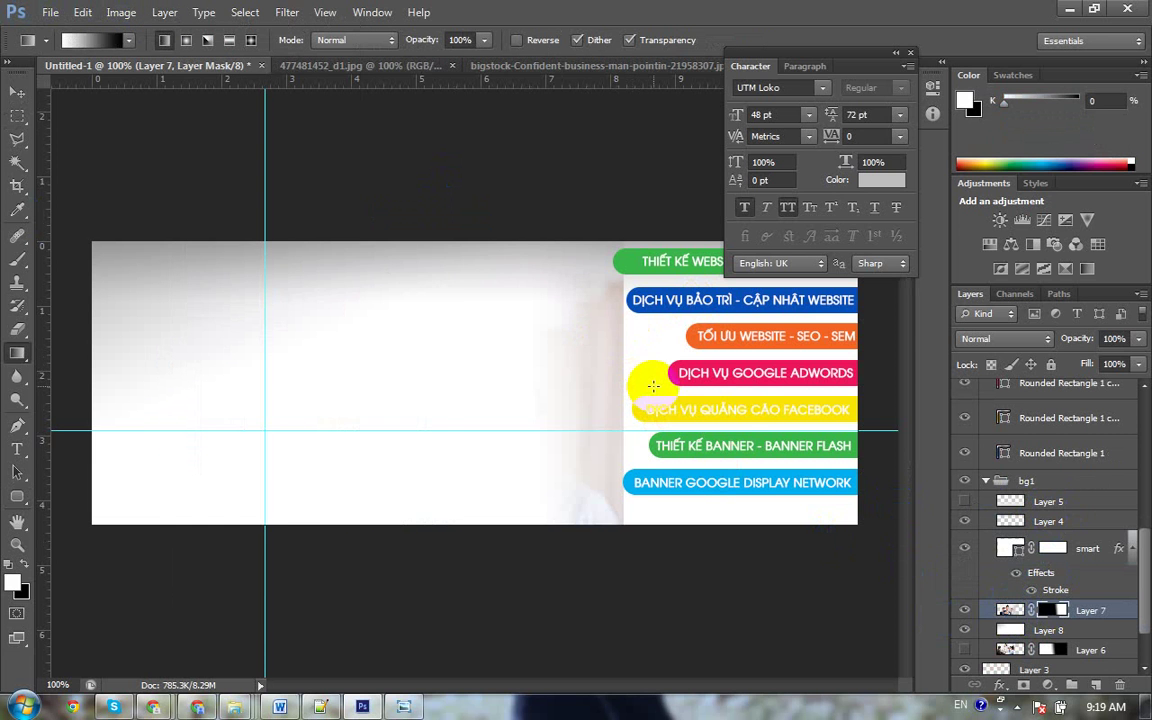
{"action": "key", "text": "ctrl+z"}
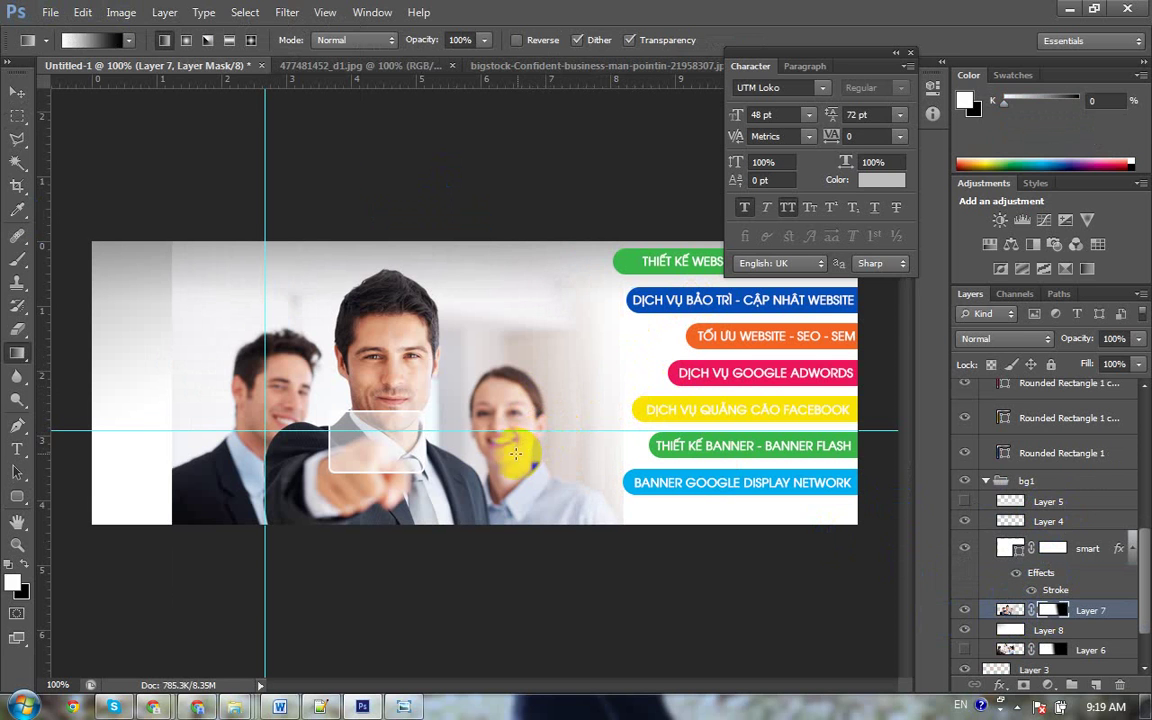
{"action": "left_click_drag", "start_coordinate": [630, 352], "coordinate": [575, 356]}
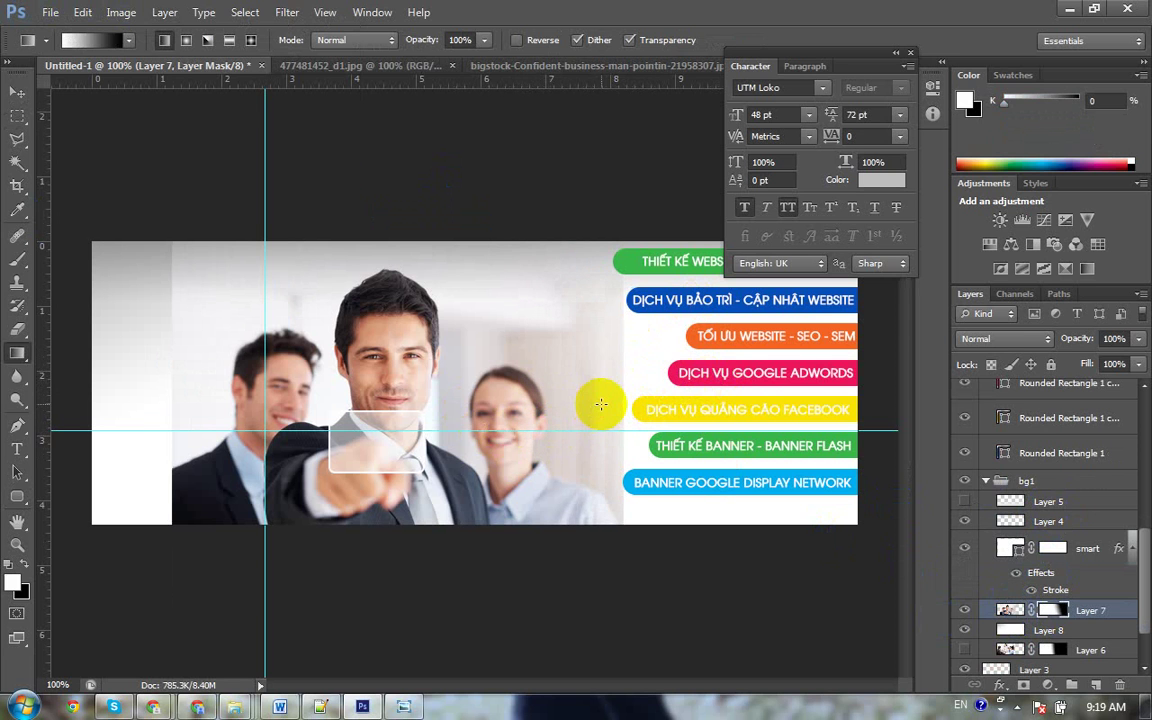
{"action": "key", "text": "ctrl+z"}
Fade the photo's left and lower-left edges with a black foreground-to-transparent gradient.
{"action": "left_click", "coordinate": [128, 40]}
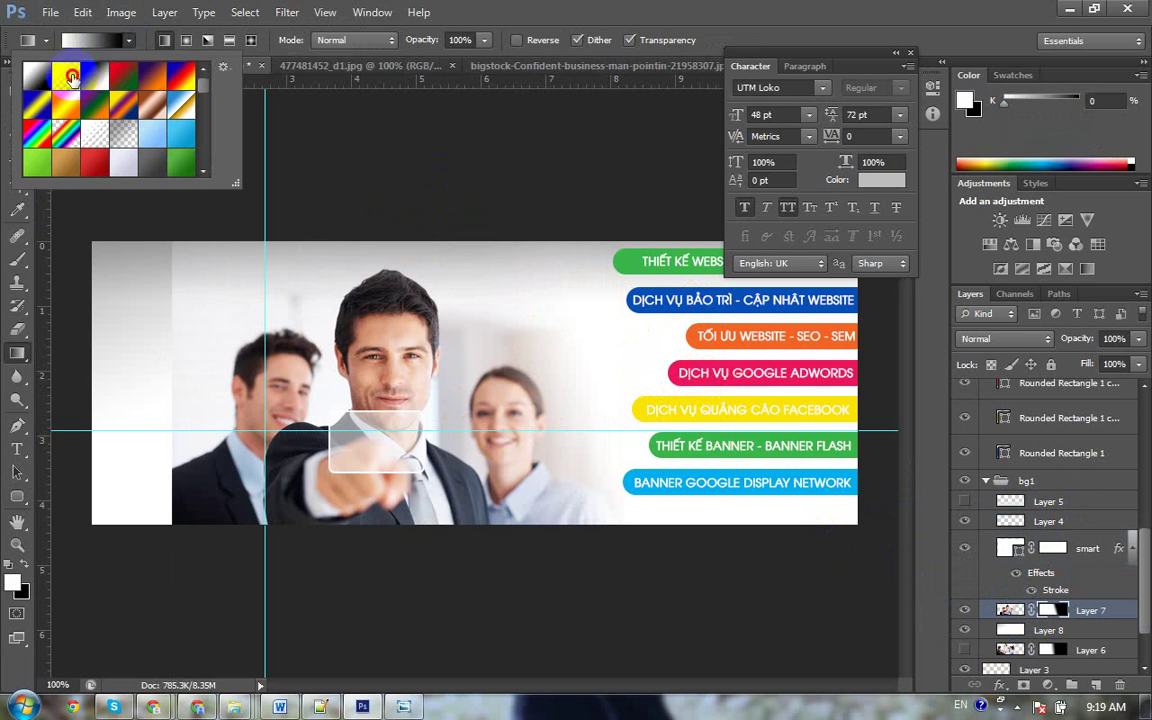
{"action": "left_click", "coordinate": [71, 77]}
{"action": "left_click_drag", "start_coordinate": [140, 374], "coordinate": [226, 373]}
{"action": "key", "text": "x"}
{"action": "left_click_drag", "start_coordinate": [135, 456], "coordinate": [218, 470]}
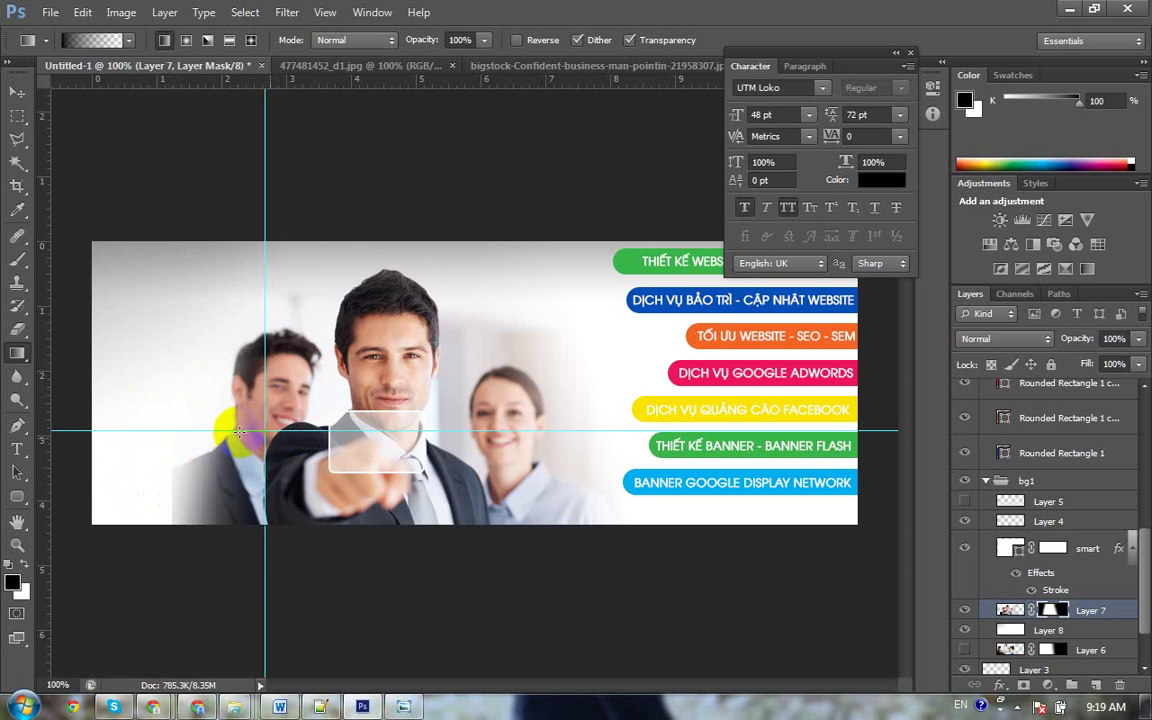
{"action": "left_click_drag", "start_coordinate": [325, 396], "coordinate": [212, 390]}
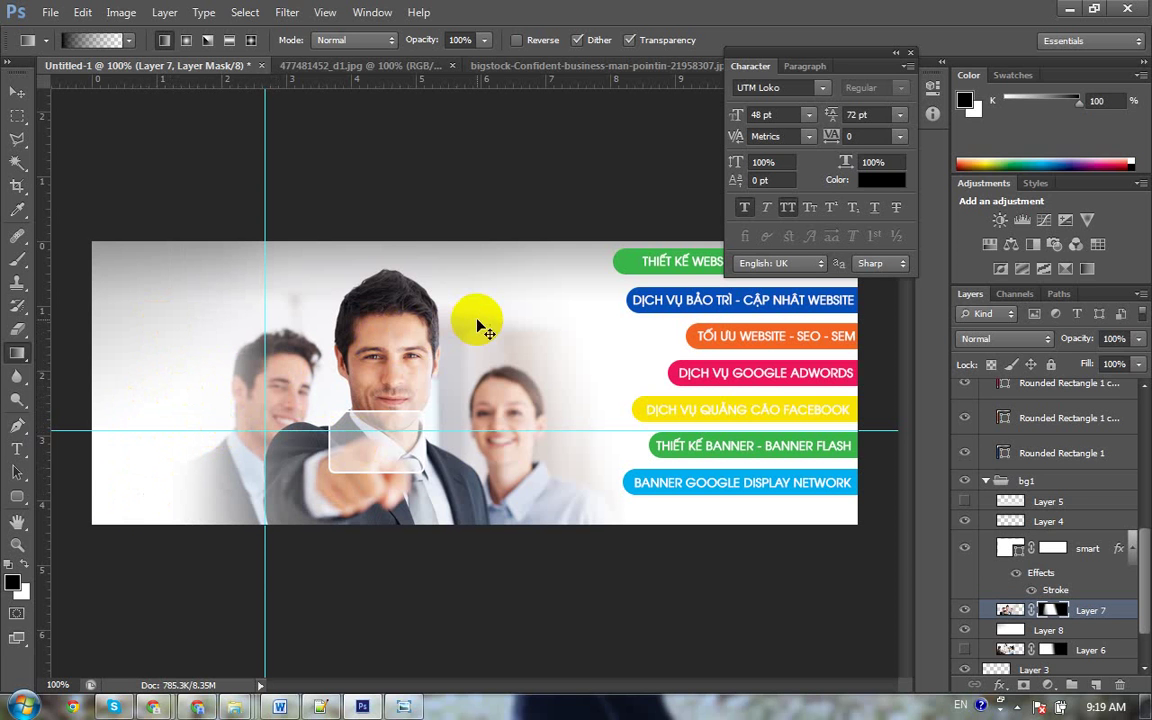
{"action": "key", "text": "v"}
{"action": "right_click", "coordinate": [383, 455]}
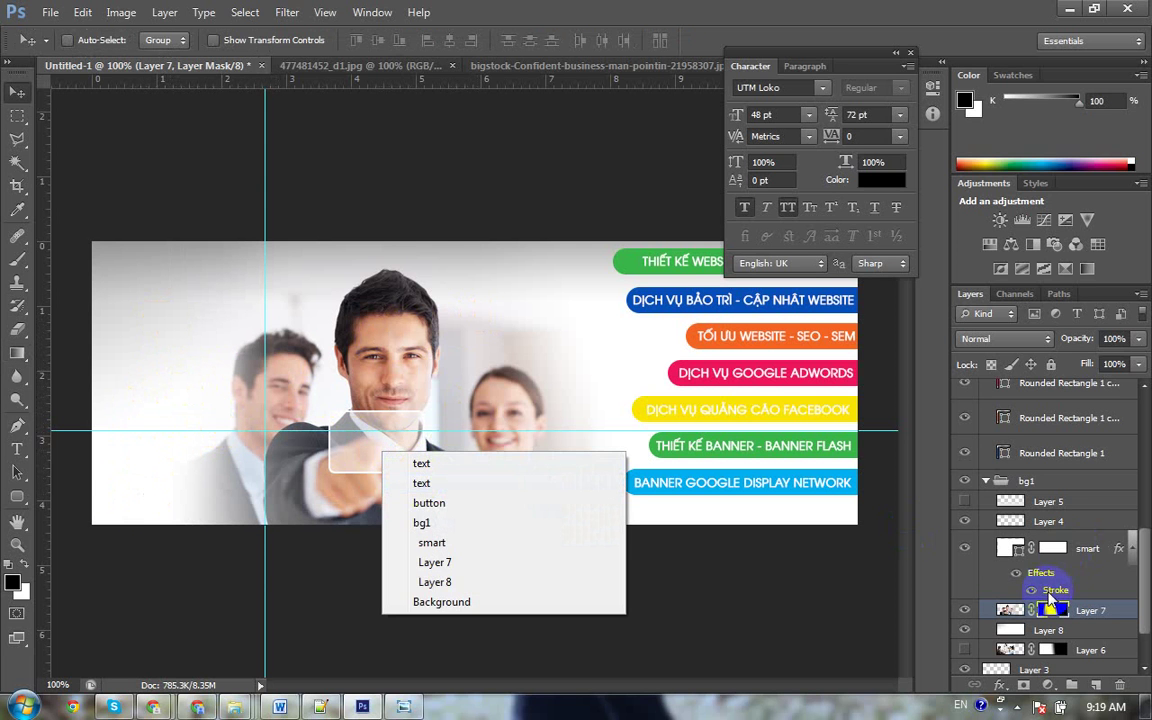
Duplicate the translucent card and place the copy over the left man's face.
{"action": "left_click", "coordinate": [1013, 550]}
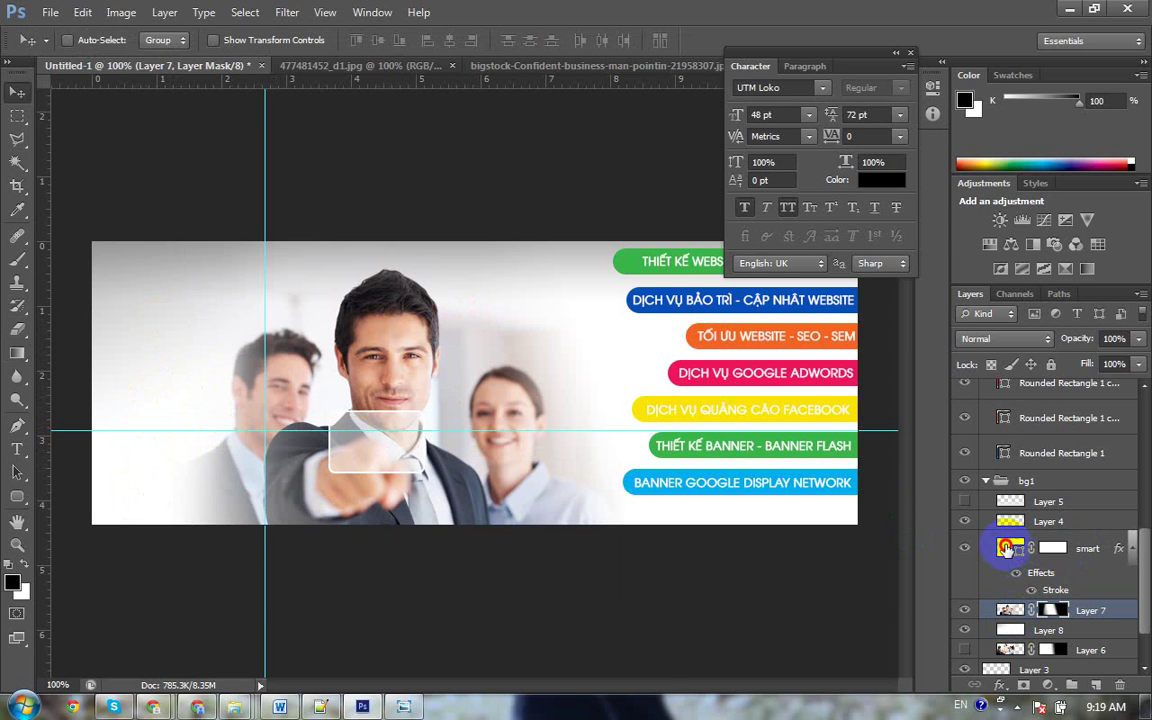
{"action": "left_click", "coordinate": [1005, 547]}
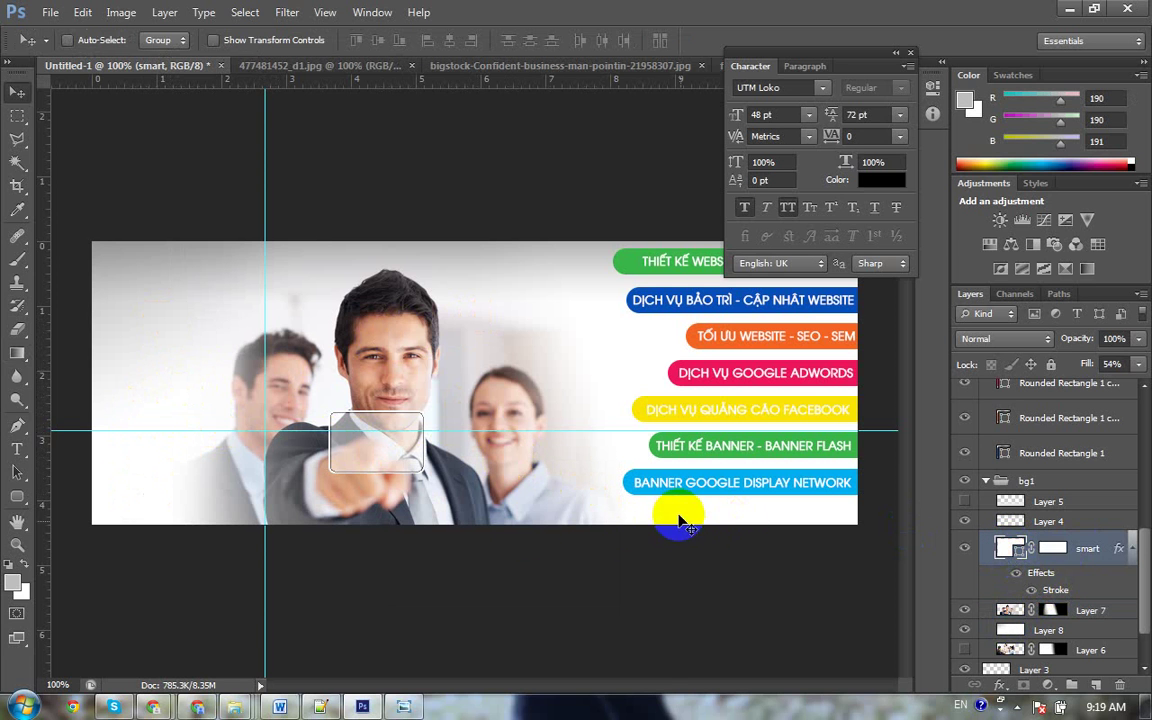
{"action": "left_click", "coordinate": [507, 532]}
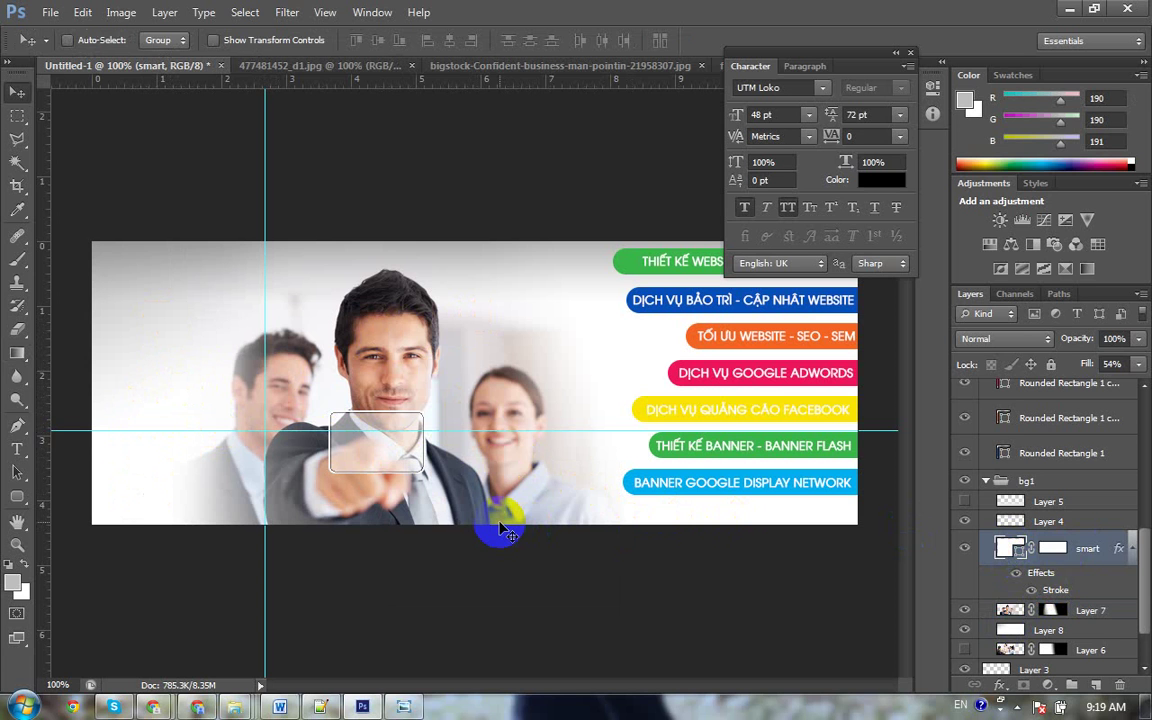
{"action": "mouse_move", "coordinate": [377, 442]}
{"action": "left_mouse_down"}
{"action": "mouse_move", "coordinate": [453, 410]}
{"action": "mouse_move", "coordinate": [263, 334]}
{"action": "left_mouse_up"}
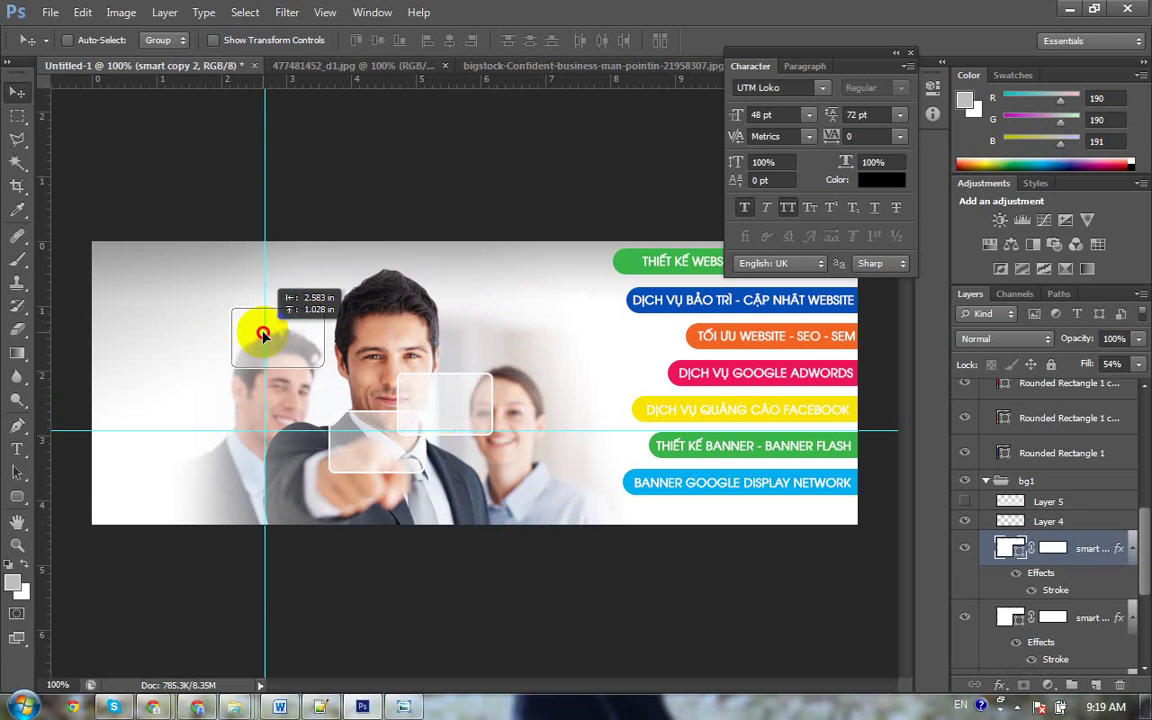
{"action": "left_click_drag", "start_coordinate": [263, 334], "coordinate": [255, 344]}
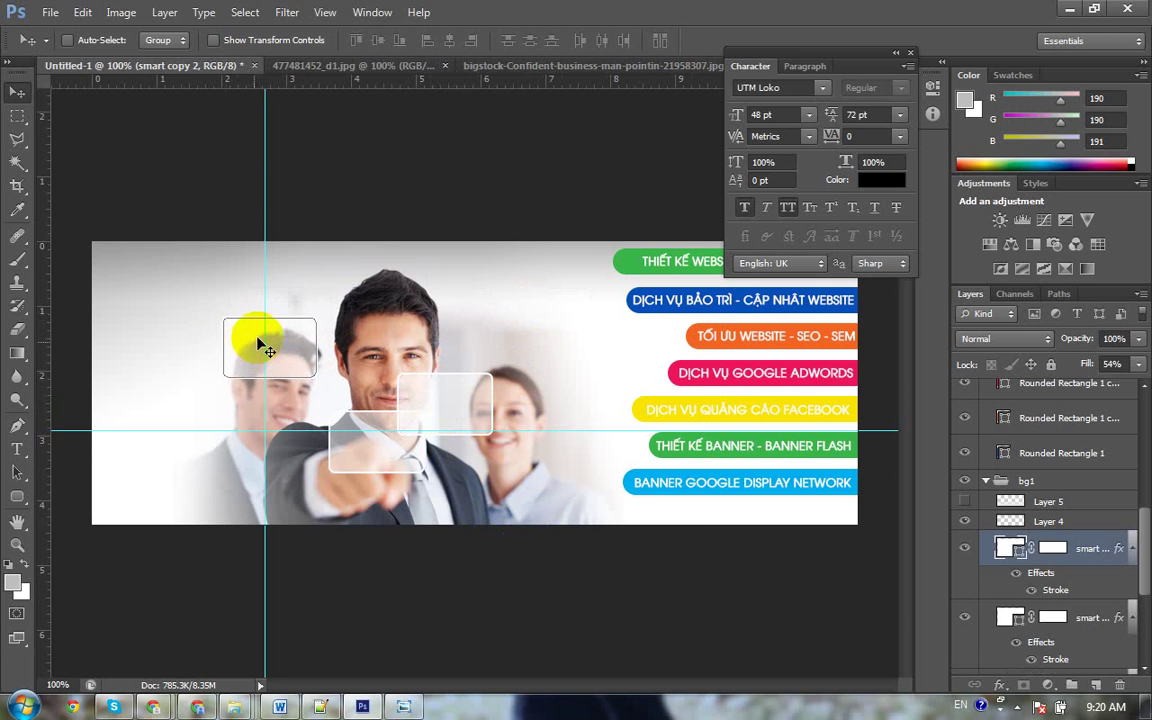
Shrink the small rounded smart copy card around its centre.
{"action": "right_click", "coordinate": [455, 390]}
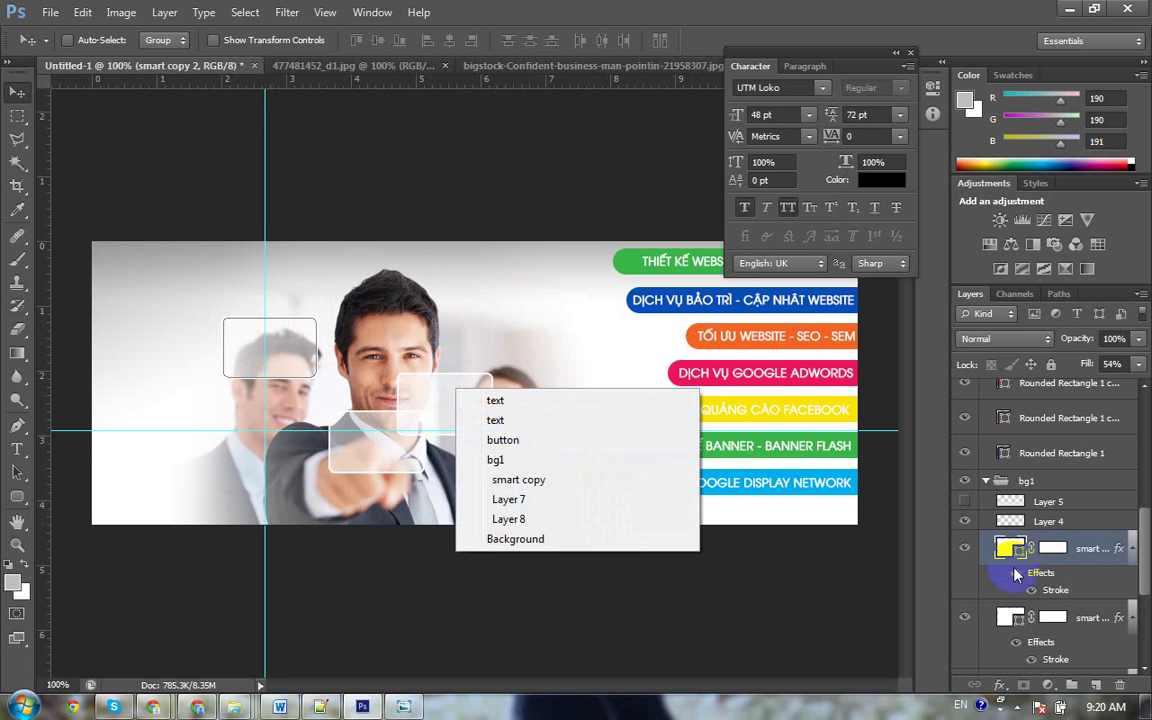
{"action": "left_click", "coordinate": [1083, 620]}
{"action": "left_click", "coordinate": [1083, 620]}
{"action": "left_click", "coordinate": [605, 420]}
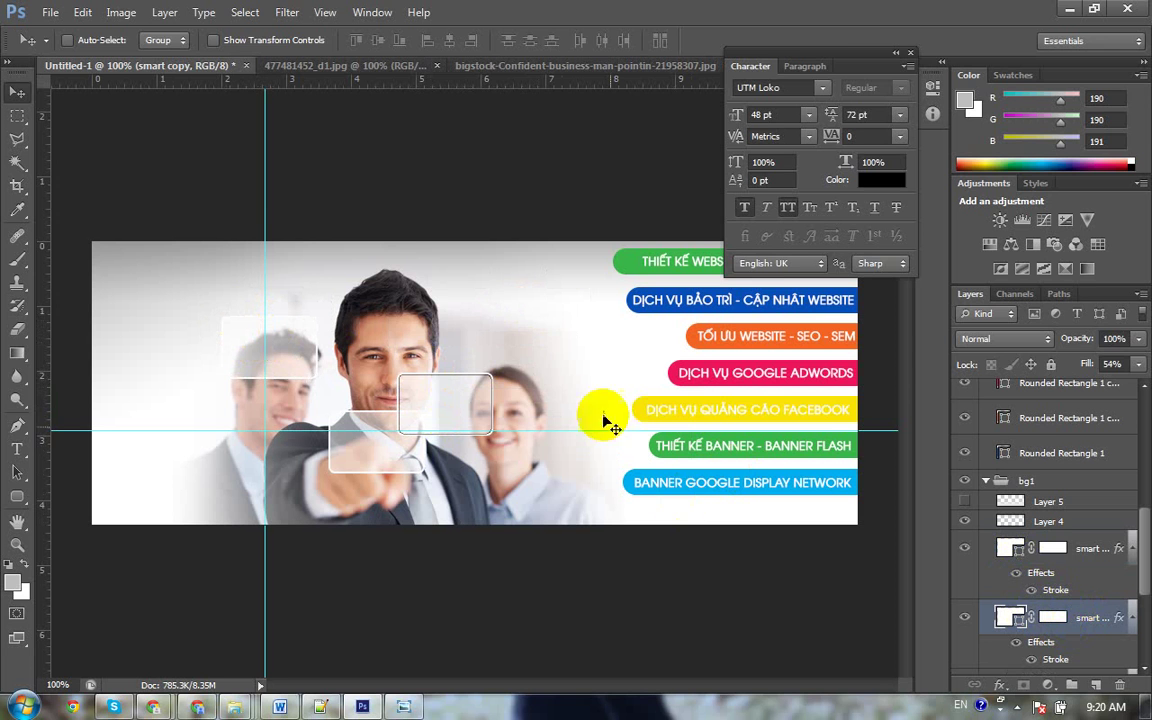
{"action": "key", "text": "ctrl+t"}
{"action": "left_click_drag", "start_coordinate": [492, 376], "coordinate": [478, 384]}
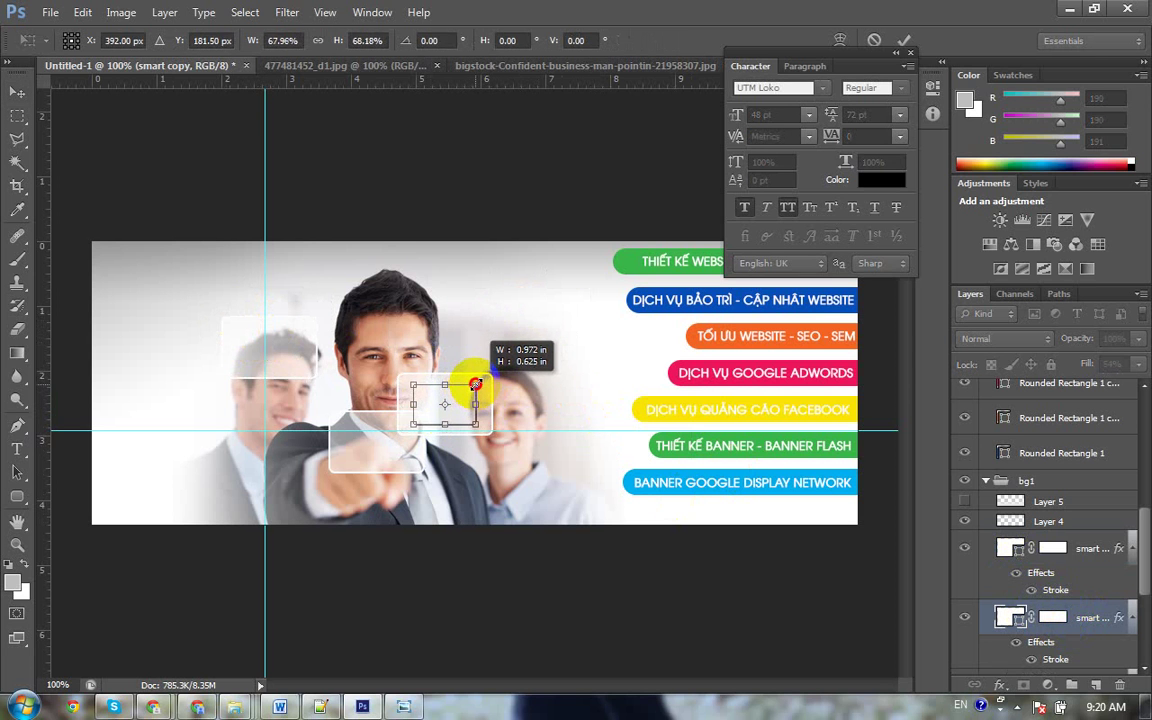
{"action": "key", "text": "Return"}
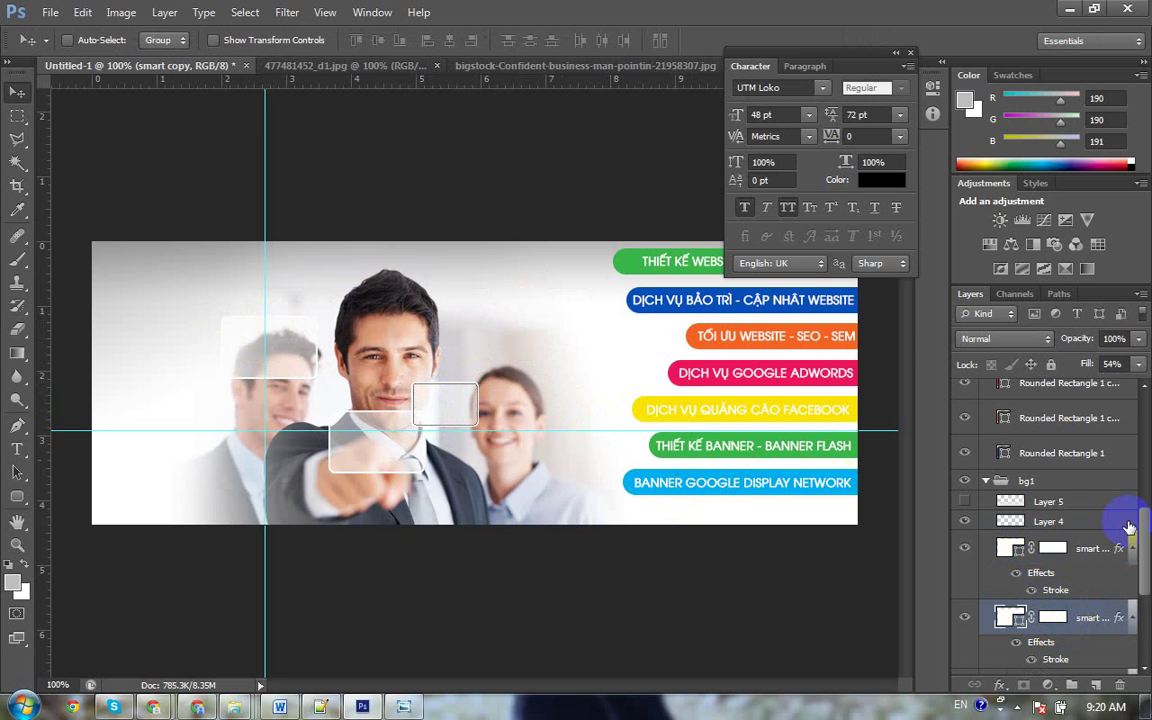
Add a new empty Layer 9 above Layer 5 in the bg1 group.
{"action": "left_click", "coordinate": [1002, 543]}
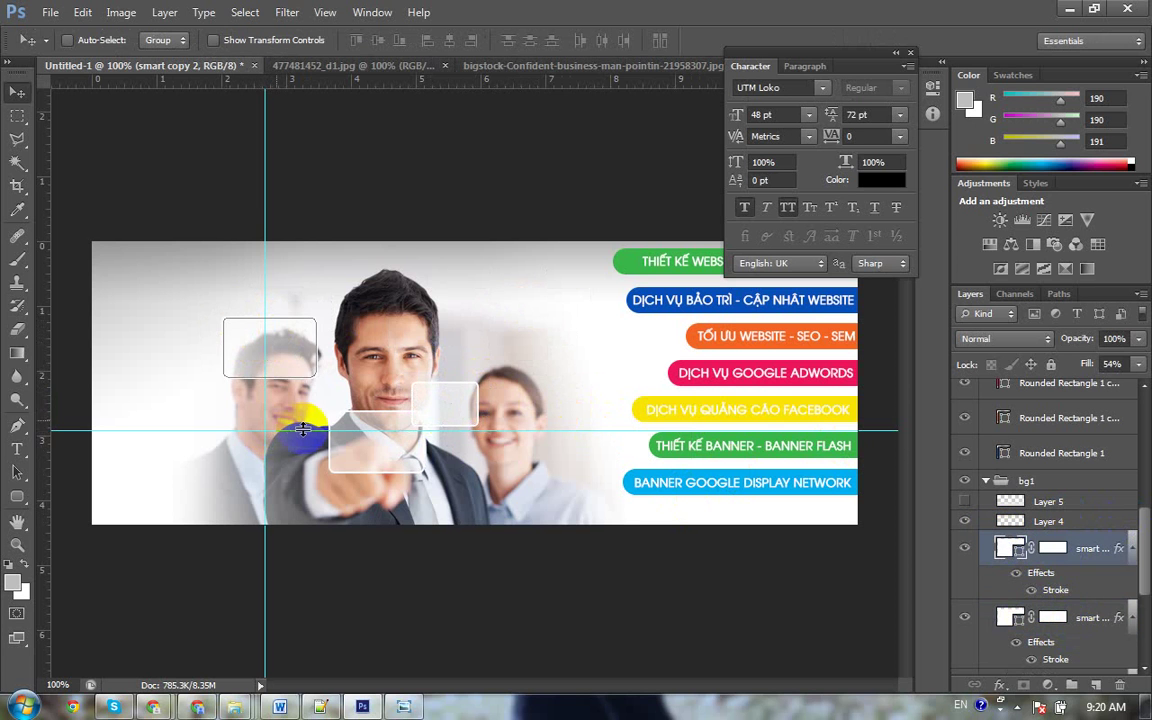
{"action": "left_click", "coordinate": [1080, 630]}
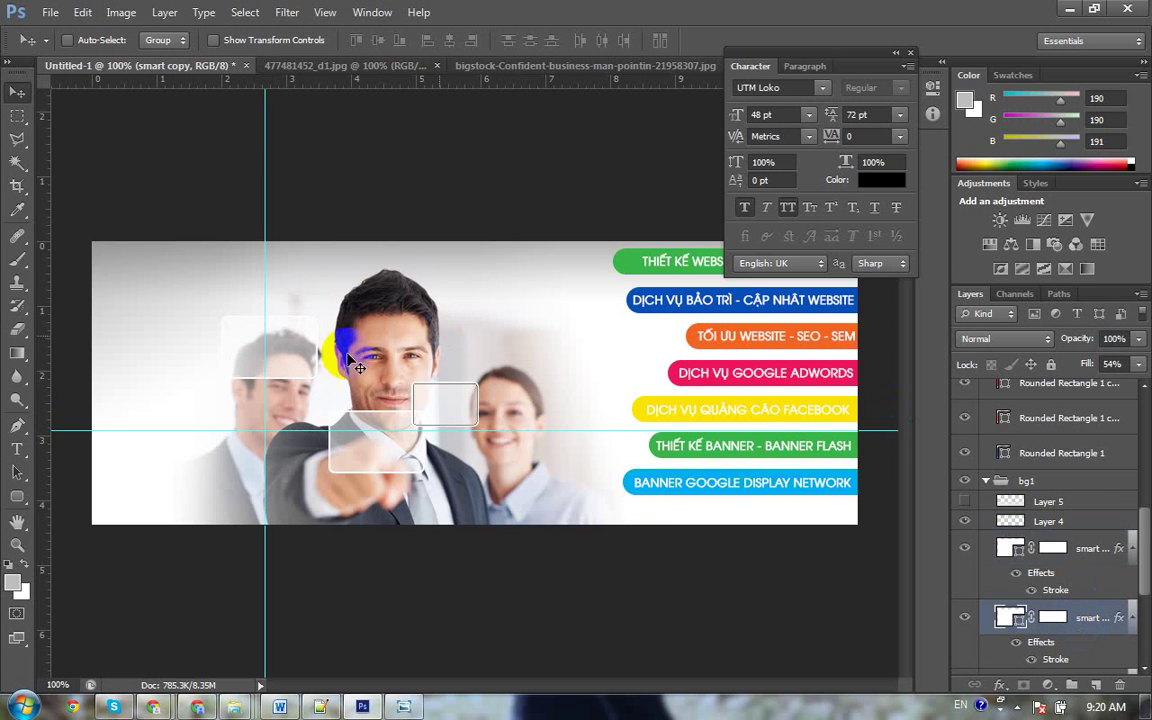
{"action": "right_click", "coordinate": [293, 358]}
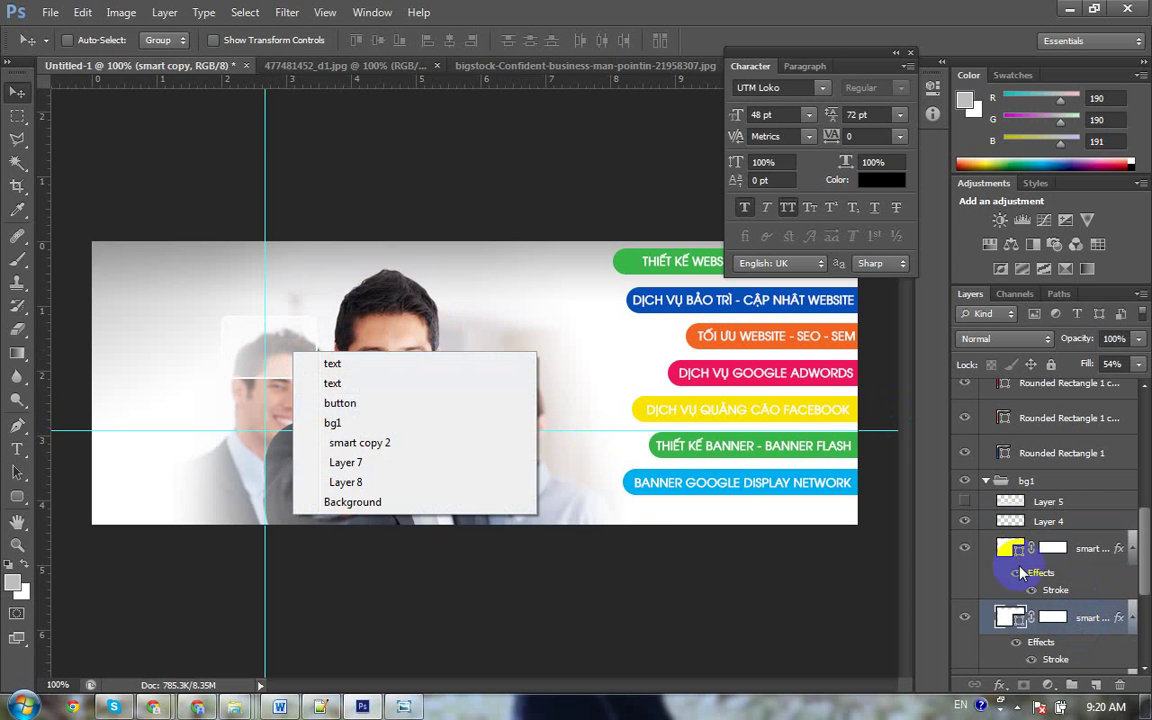
{"action": "left_click", "coordinate": [1050, 505]}
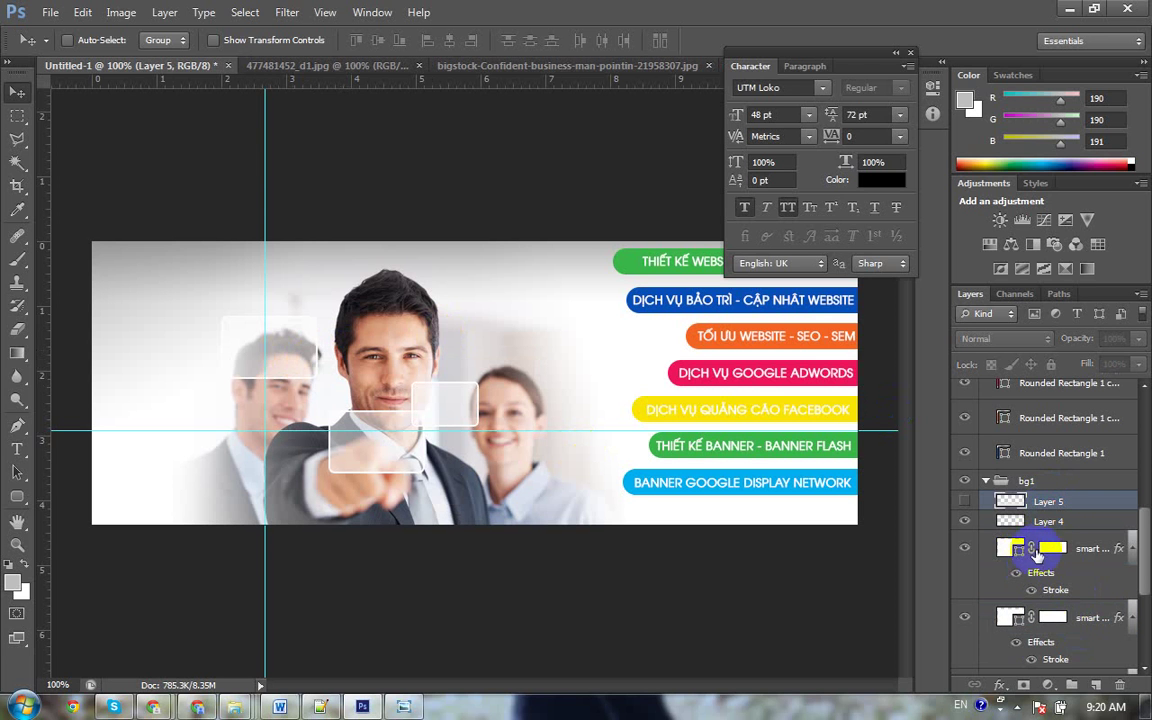
{"action": "left_click", "coordinate": [1097, 686]}
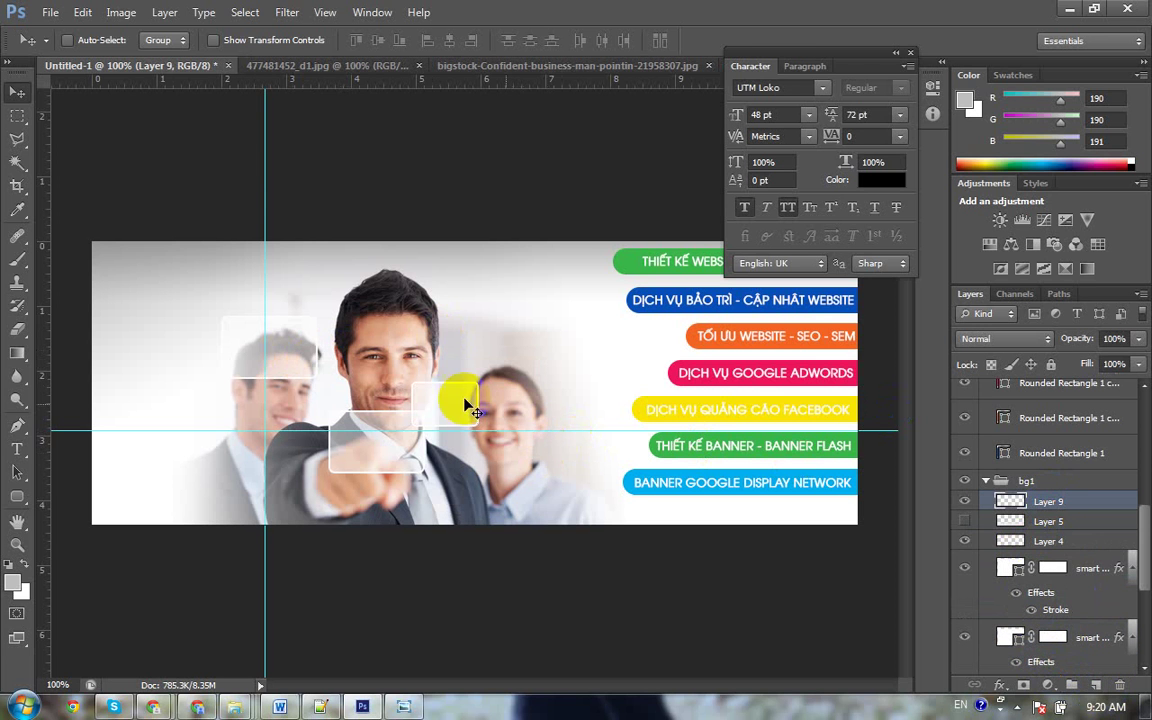
Type the label 'ADS FACBOOK' on the banner.
{"action": "key", "text": "t"}
{"action": "left_click", "coordinate": [516, 338]}
{"action": "type", "text": "FA"}
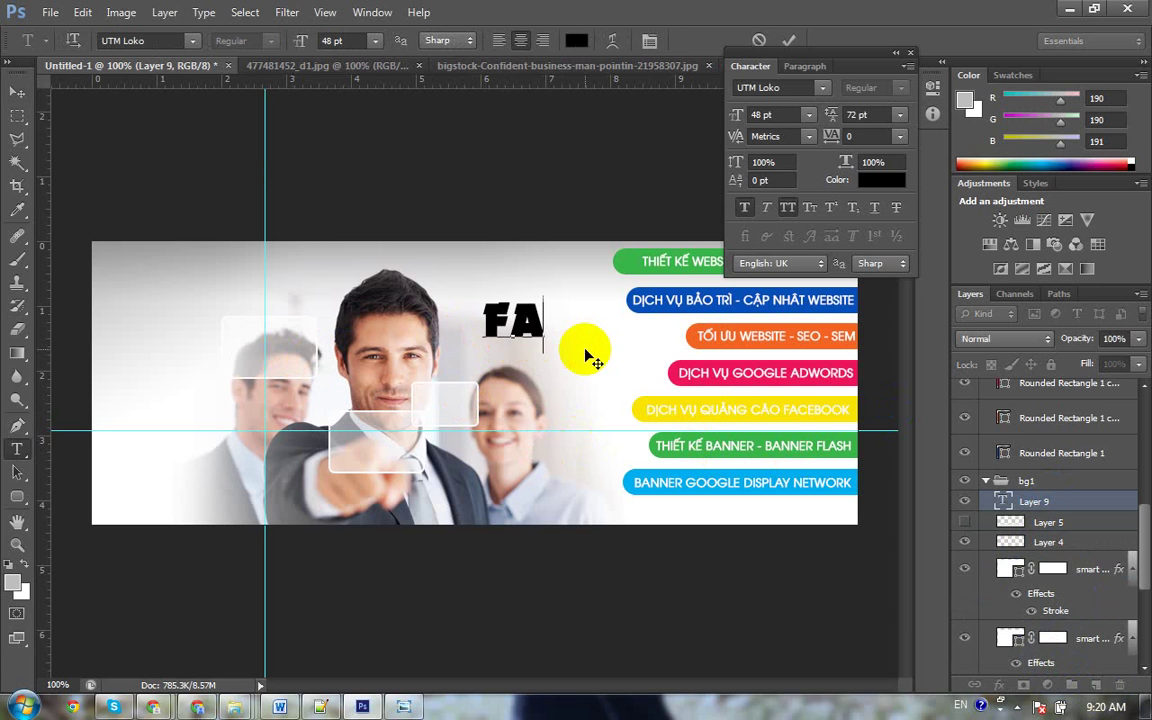
{"action": "type", "text": "S"}
{"action": "key", "text": "BackSpace"}
{"action": "key", "text": "BackSpace"}
{"action": "key", "text": "BackSpace"}
{"action": "type", "text": "A"}
{"action": "key", "text": "BackSpace"}
{"action": "type", "text": "ADS FACB"}
{"action": "type", "text": "OOK"}
Set the ADS FACBOOK text to 12 pt and move it onto the left rounded card.
{"action": "key", "text": "ctrl+a"}
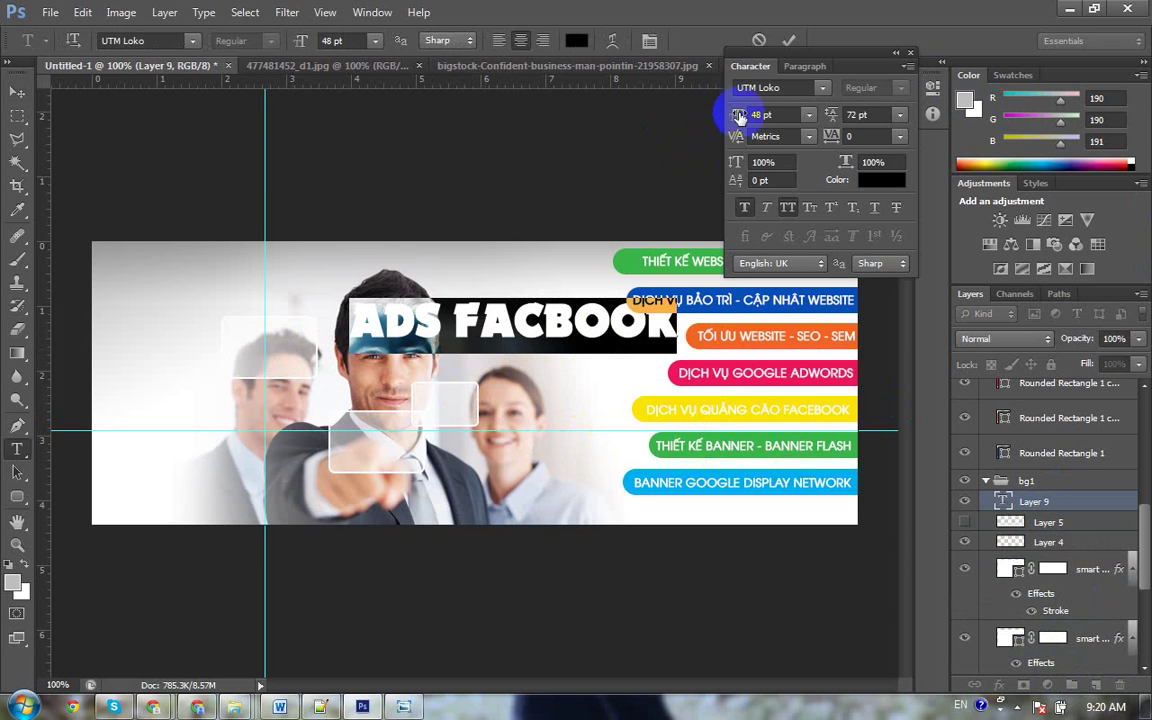
{"action": "left_click_drag", "start_coordinate": [738, 115], "coordinate": [632, 147]}
{"action": "type", "text": "12"}
{"action": "key", "text": "Return"}
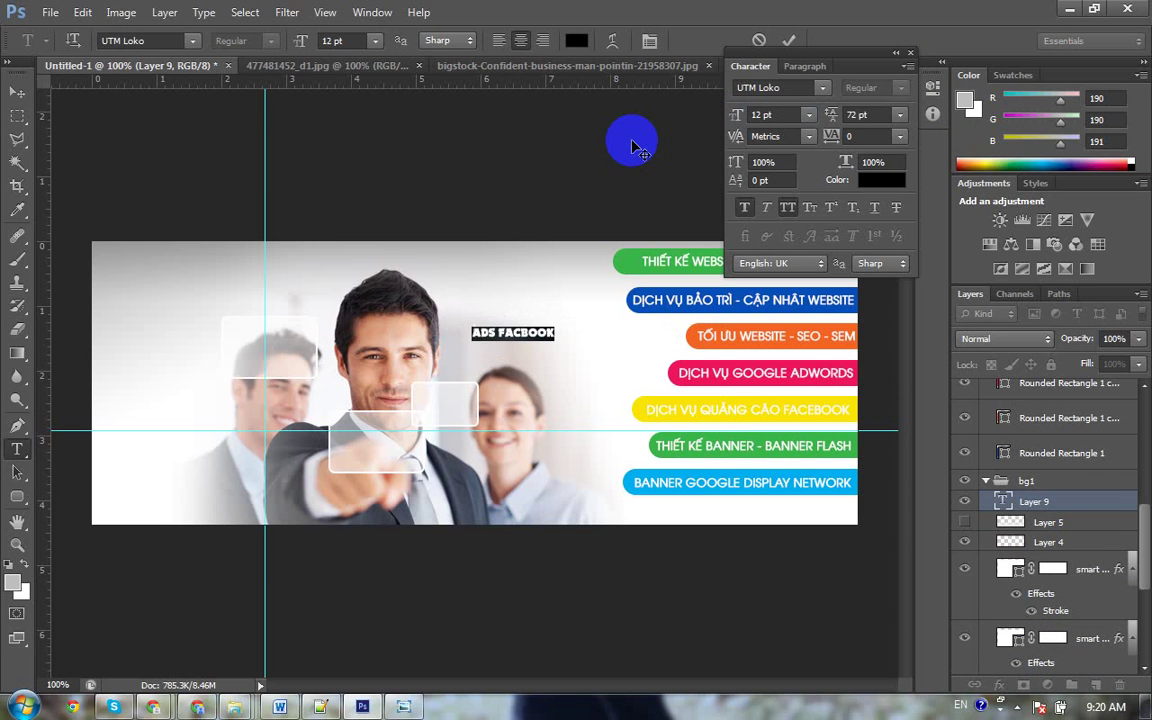
{"action": "mouse_move", "coordinate": [539, 334]}
{"action": "left_mouse_down"}
{"action": "mouse_move", "coordinate": [276, 347]}
{"action": "mouse_move", "coordinate": [384, 464]}
{"action": "mouse_move", "coordinate": [381, 450]}
{"action": "left_mouse_up"}
Retype the copied label on the lower card as 'GOOGLE ADS'.
{"action": "key", "text": "t"}
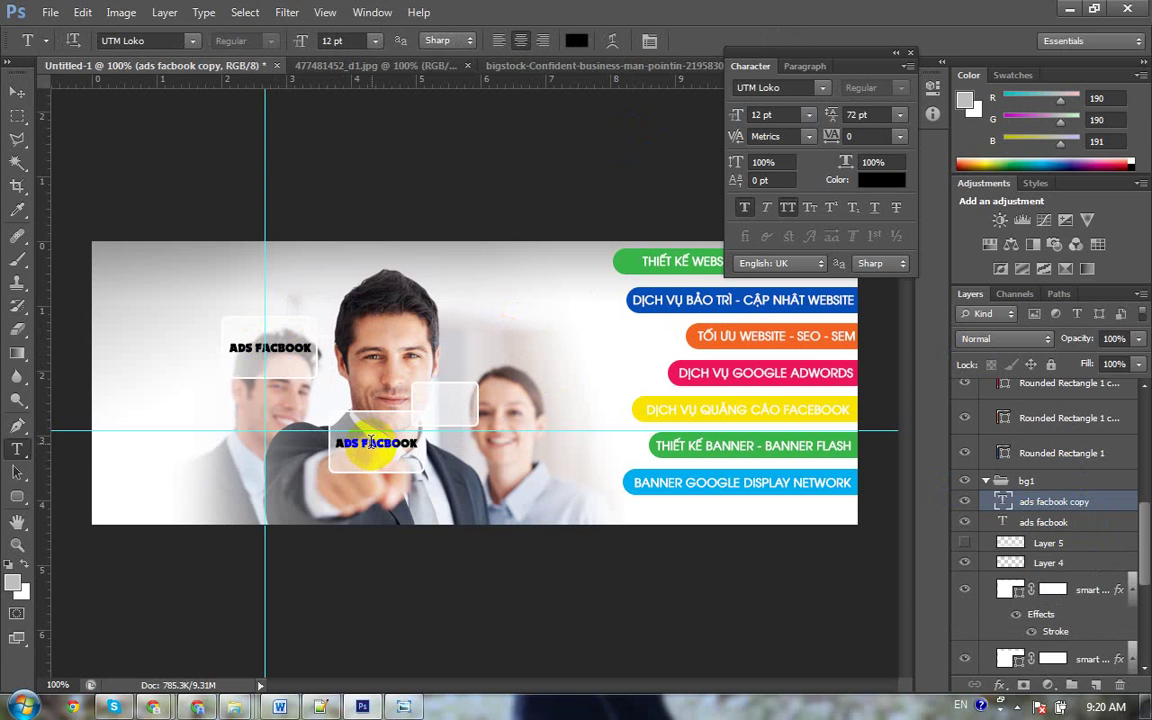
{"action": "left_click", "coordinate": [371, 442]}
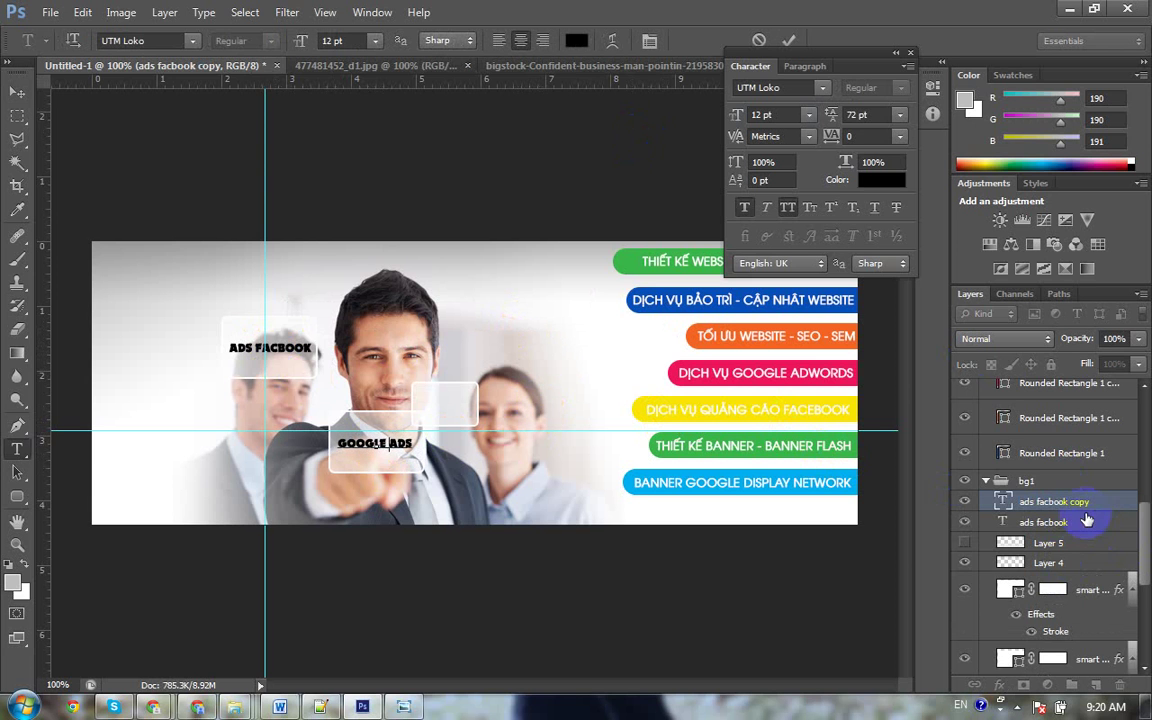
{"action": "left_click", "coordinate": [526, 496]}
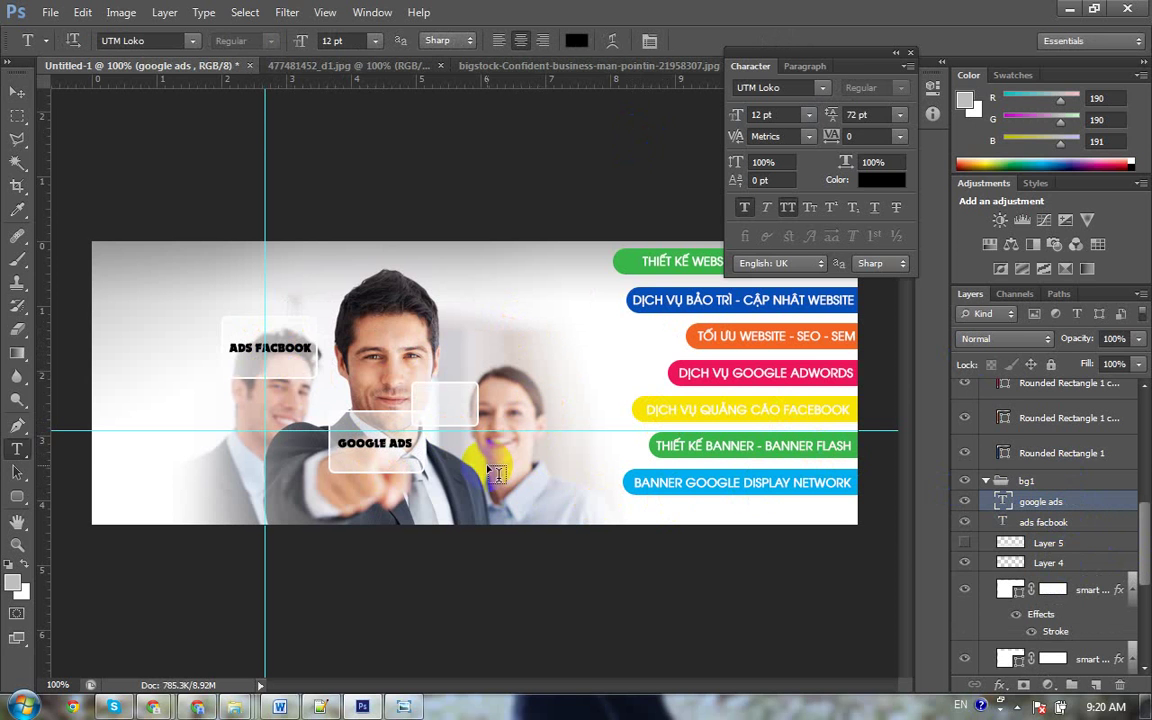
{"action": "key", "text": "v"}
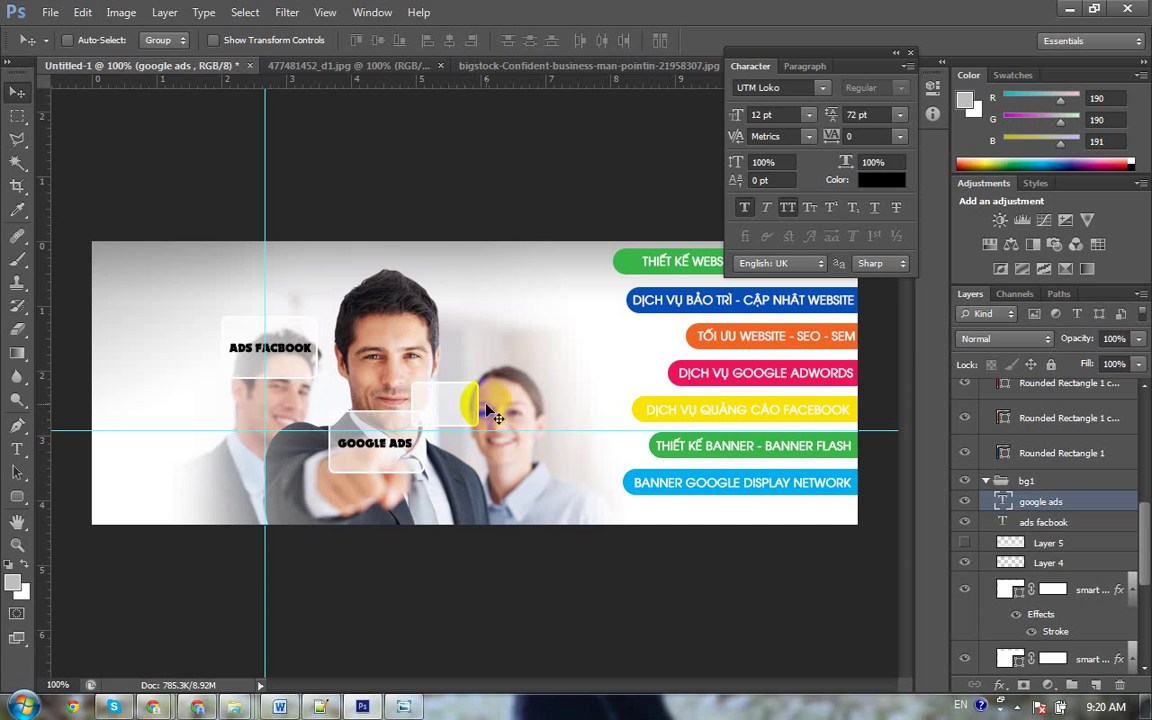
Copy the smart copy 2 card and place it above the man's head.
{"action": "right_click", "coordinate": [303, 373]}
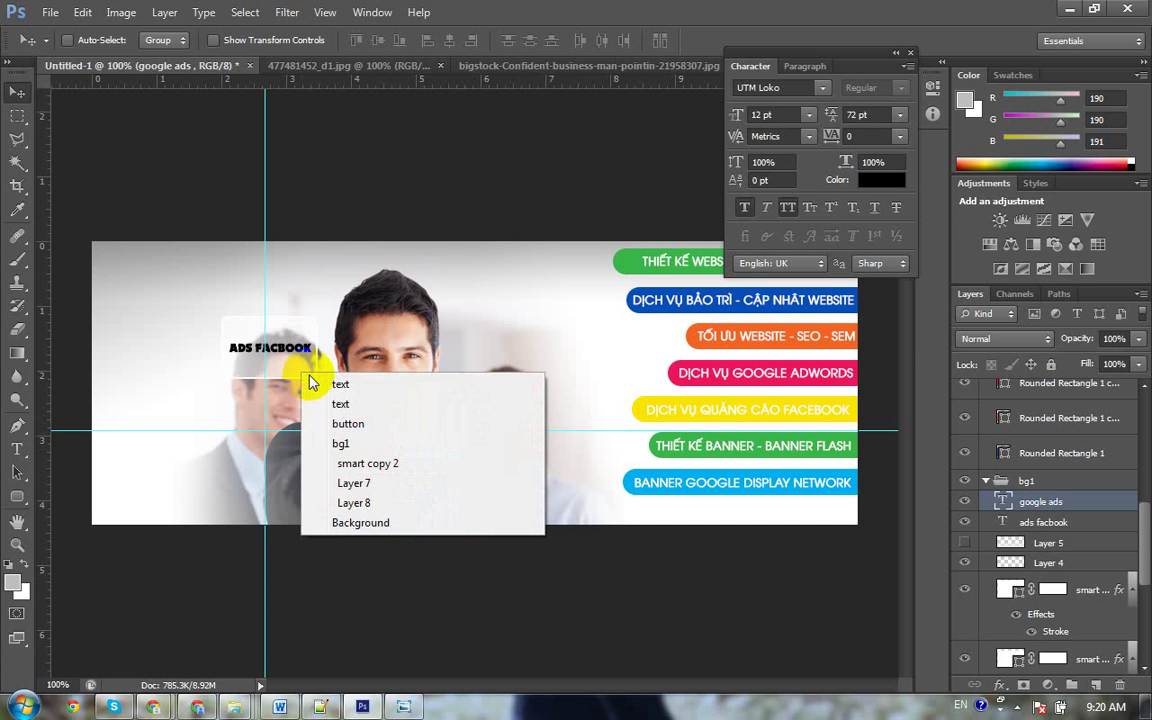
{"action": "left_click", "coordinate": [358, 463]}
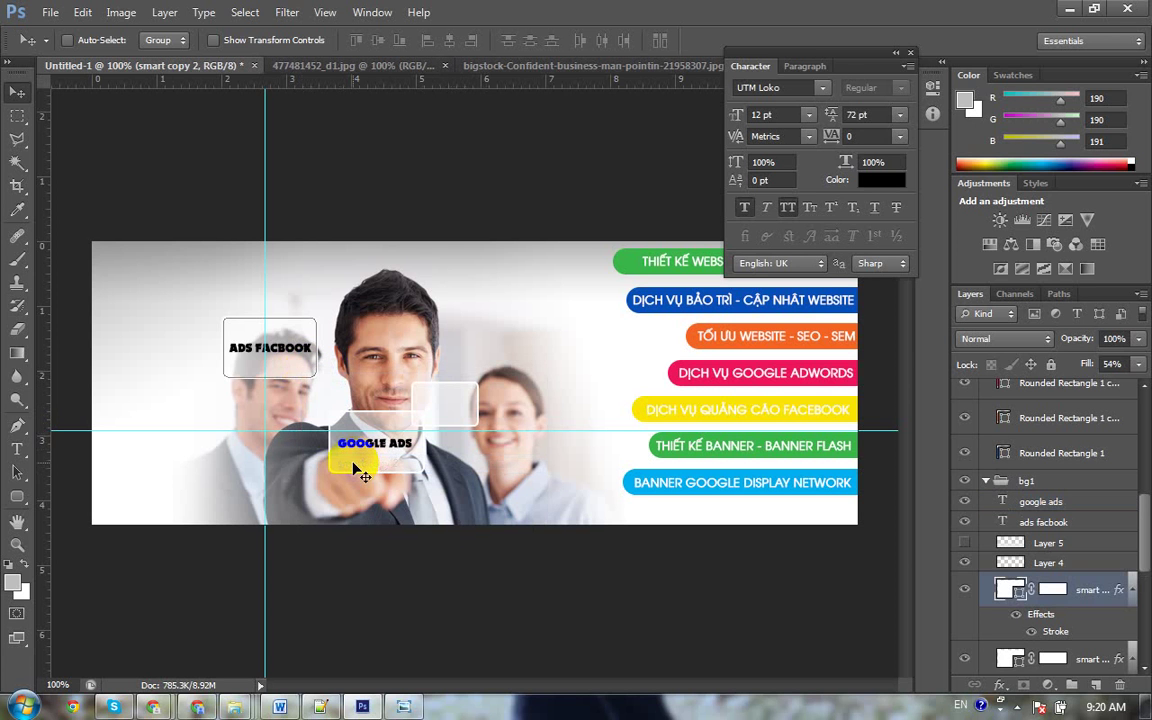
{"action": "left_click_drag", "start_coordinate": [260, 348], "coordinate": [332, 304]}
{"action": "key", "text": "t"}
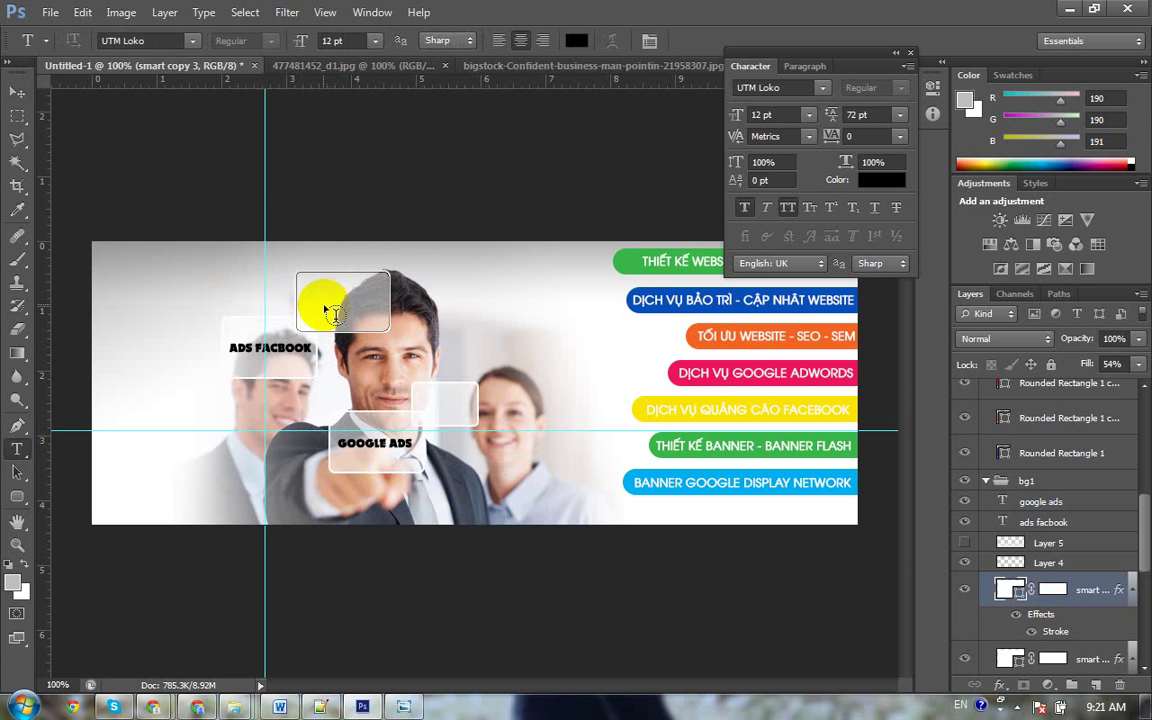
{"action": "left_click_drag", "start_coordinate": [286, 348], "coordinate": [310, 372]}
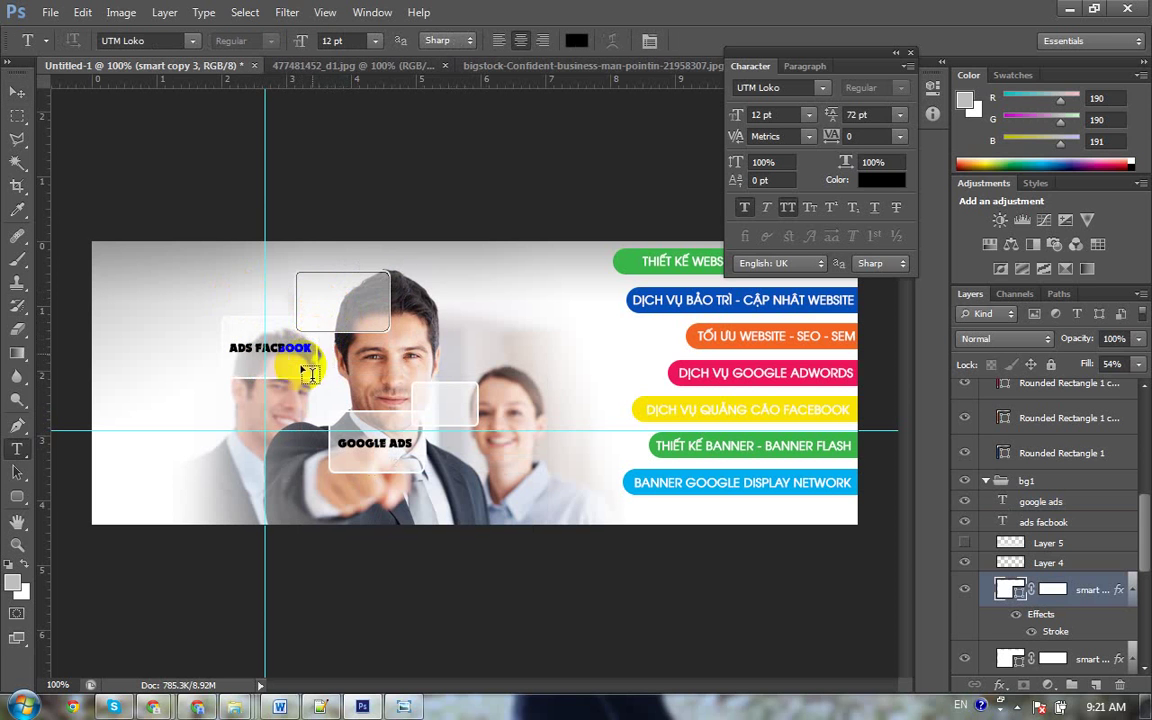
{"action": "key", "text": "ctrl+Return"}
{"action": "key", "text": "v"}
Duplicate the ADS FACBOOK text into the top card and retype it 'WEB DESIGN'.
{"action": "right_click", "coordinate": [295, 350]}
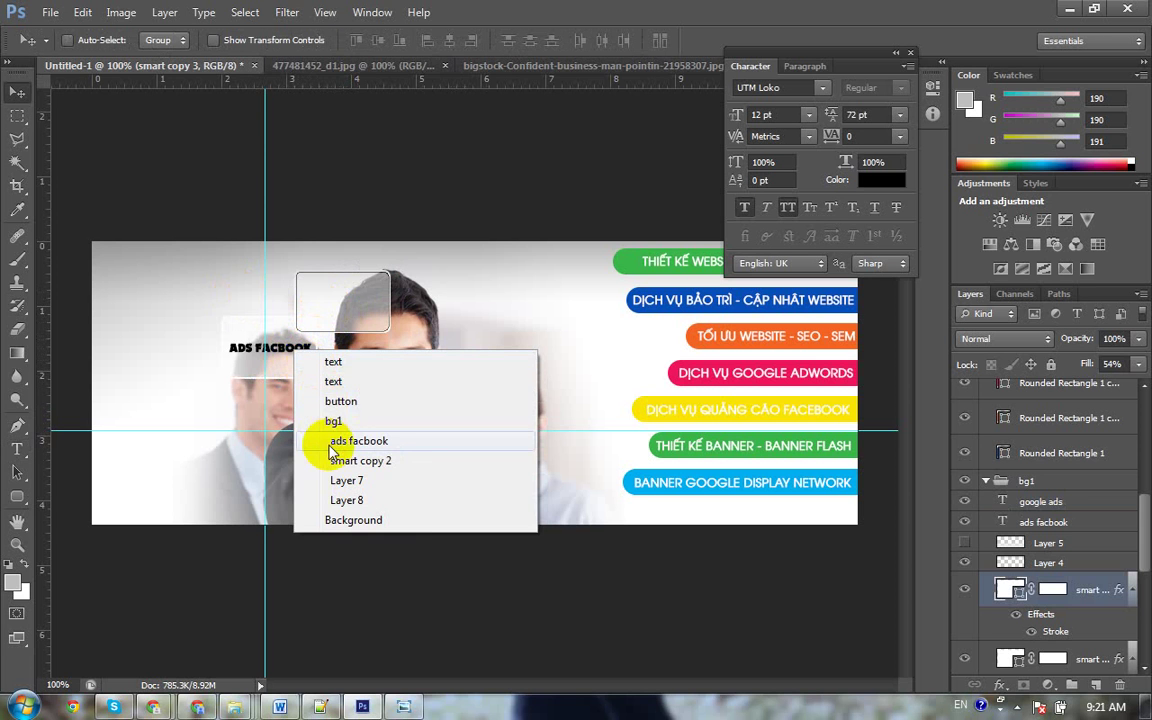
{"action": "left_click", "coordinate": [322, 443]}
{"action": "key", "text": "ctrl+j"}
{"action": "left_click_drag", "start_coordinate": [287, 337], "coordinate": [357, 296]}
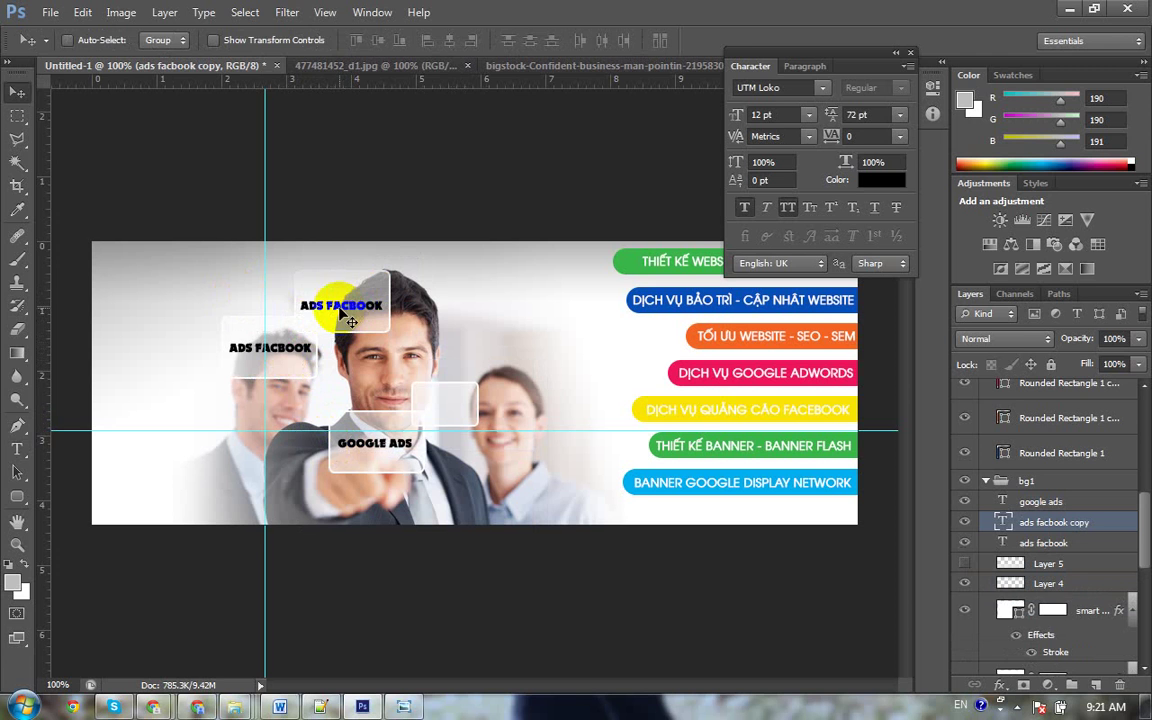
{"action": "key", "text": "t"}
{"action": "left_click", "coordinate": [354, 313]}
{"action": "type", "text": "WEB DESIGN"}
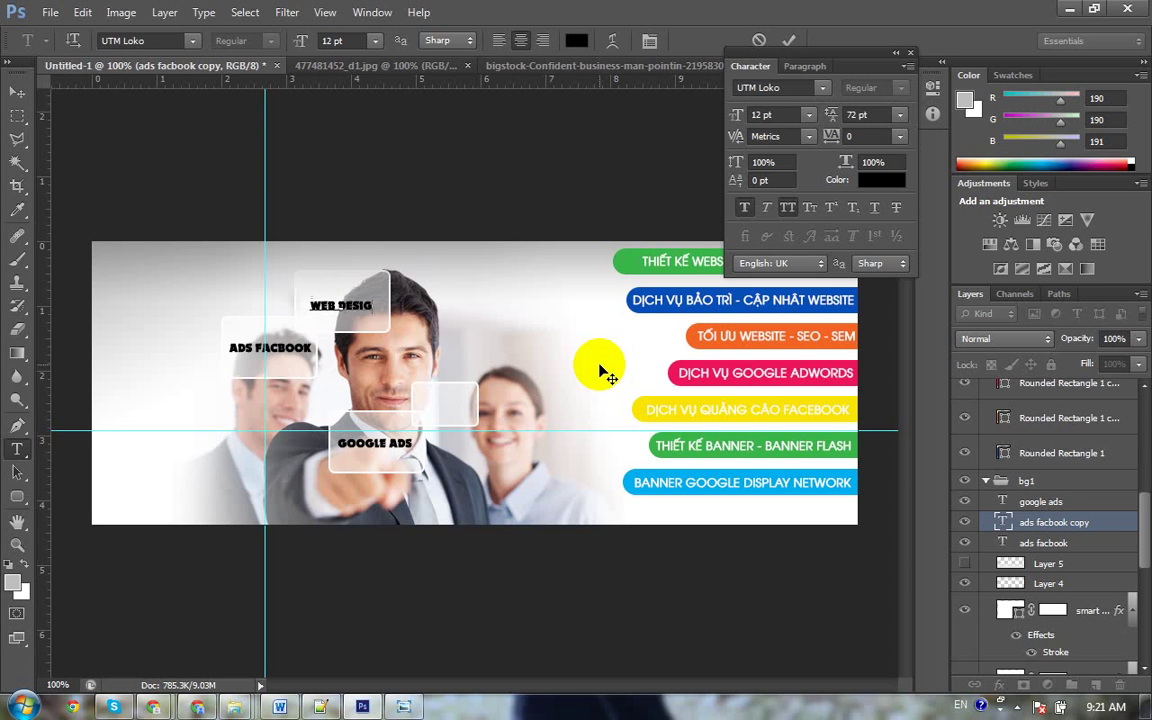
{"action": "left_click", "coordinate": [1060, 535]}
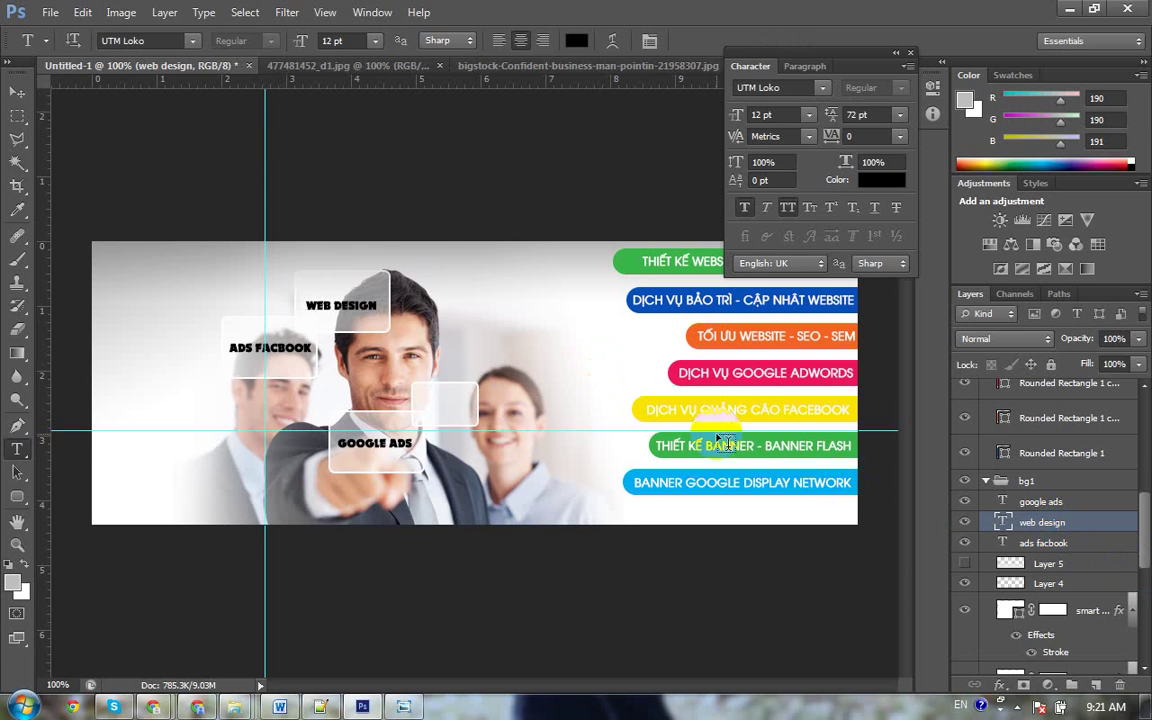
Select the three card labels and set their text colour to near-white.
{"action": "left_click", "coordinate": [1040, 501]}
{"action": "left_click", "coordinate": [1043, 543], "text": "shift"}
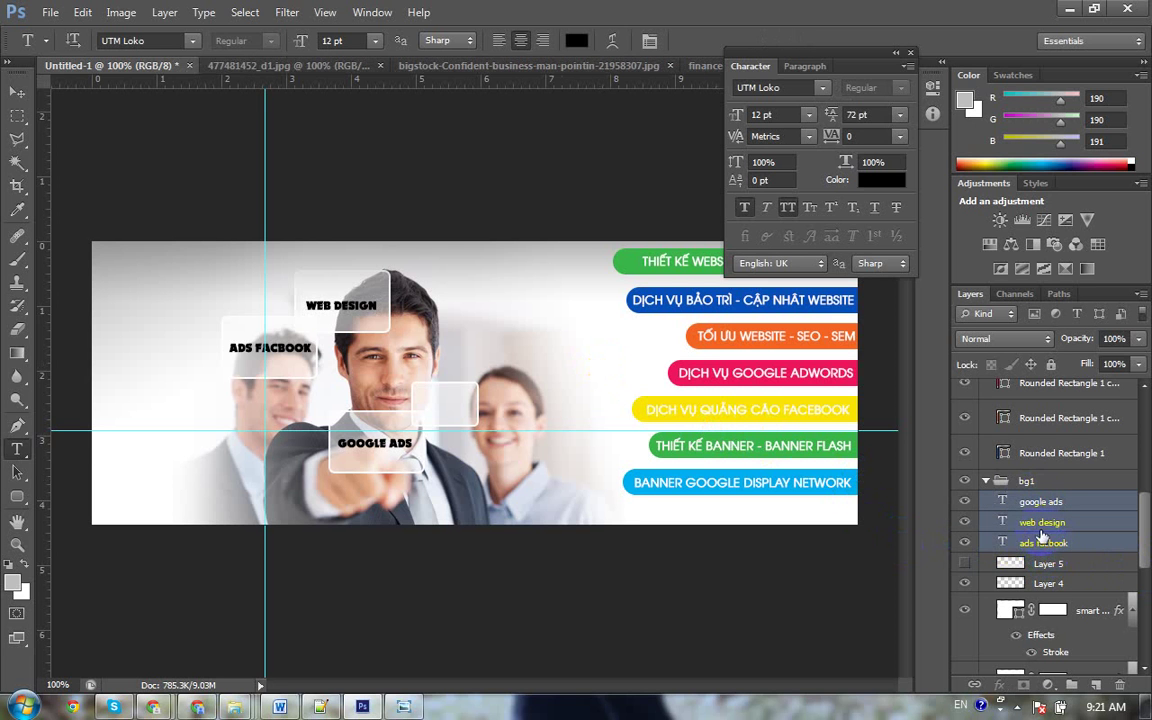
{"action": "left_click", "coordinate": [880, 180]}
{"action": "left_click", "coordinate": [404, 278]}
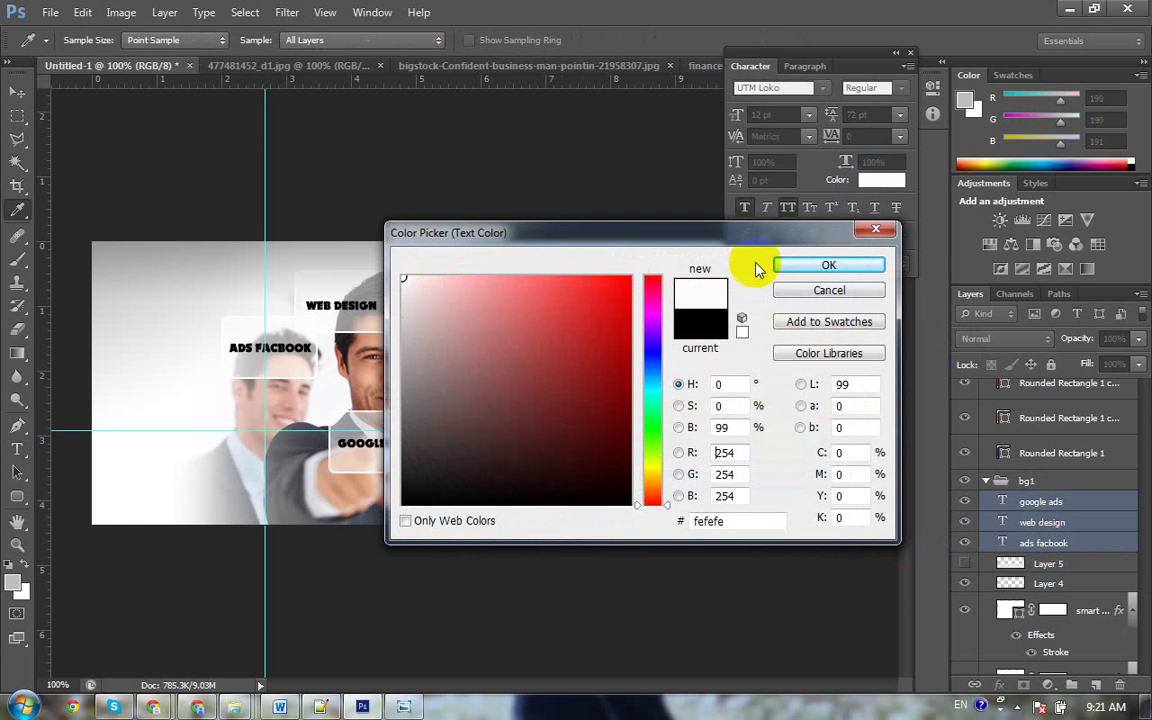
{"action": "left_click", "coordinate": [790, 264]}
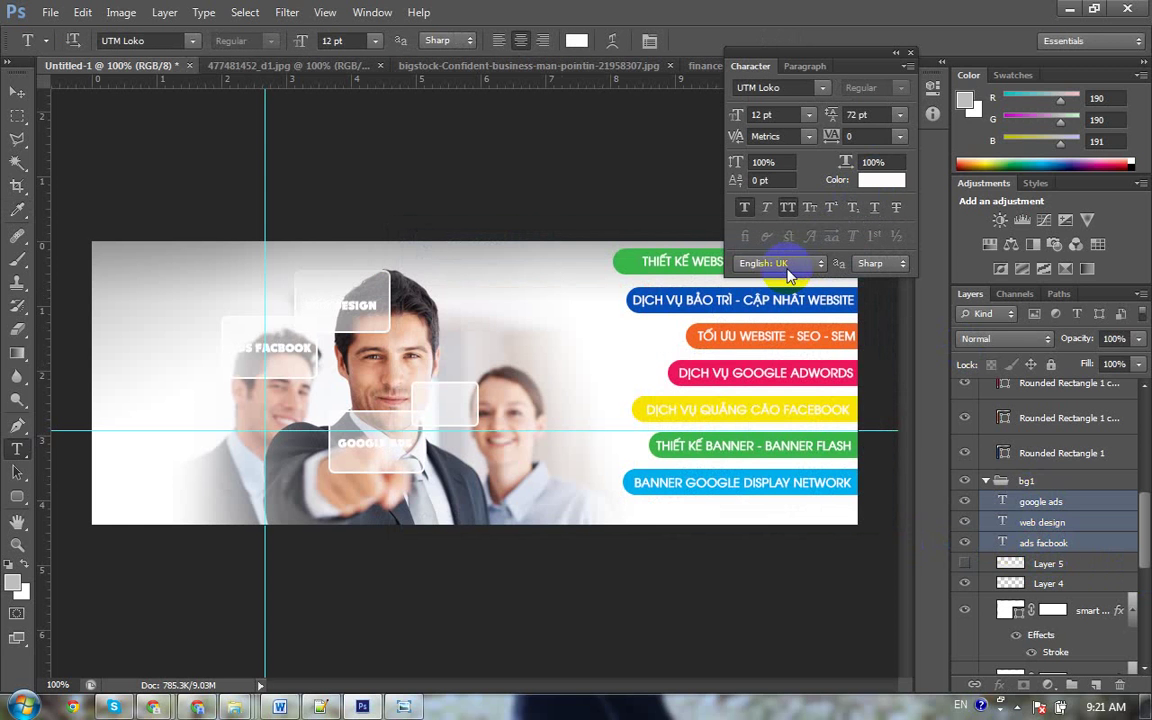
Set the label text colour to the yellow sampled from the yellow service pill.
{"action": "left_click", "coordinate": [880, 181]}
{"action": "left_click_drag", "start_coordinate": [598, 236], "coordinate": [986, 296]}
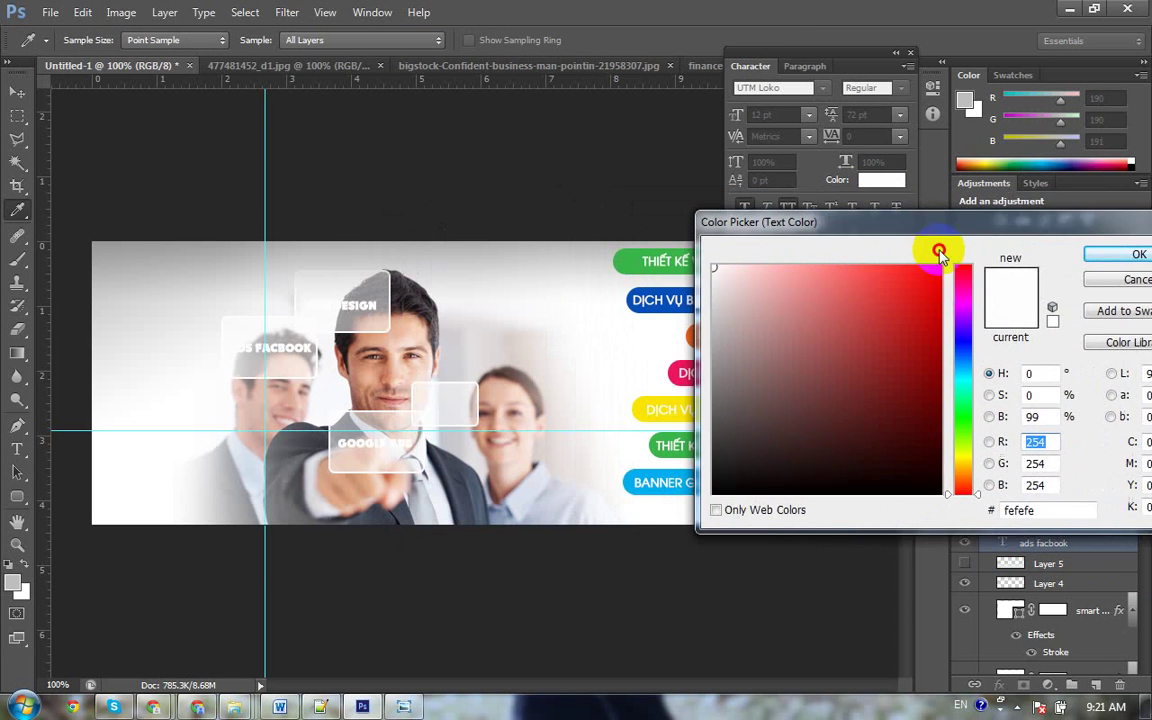
{"action": "left_click", "coordinate": [698, 402]}
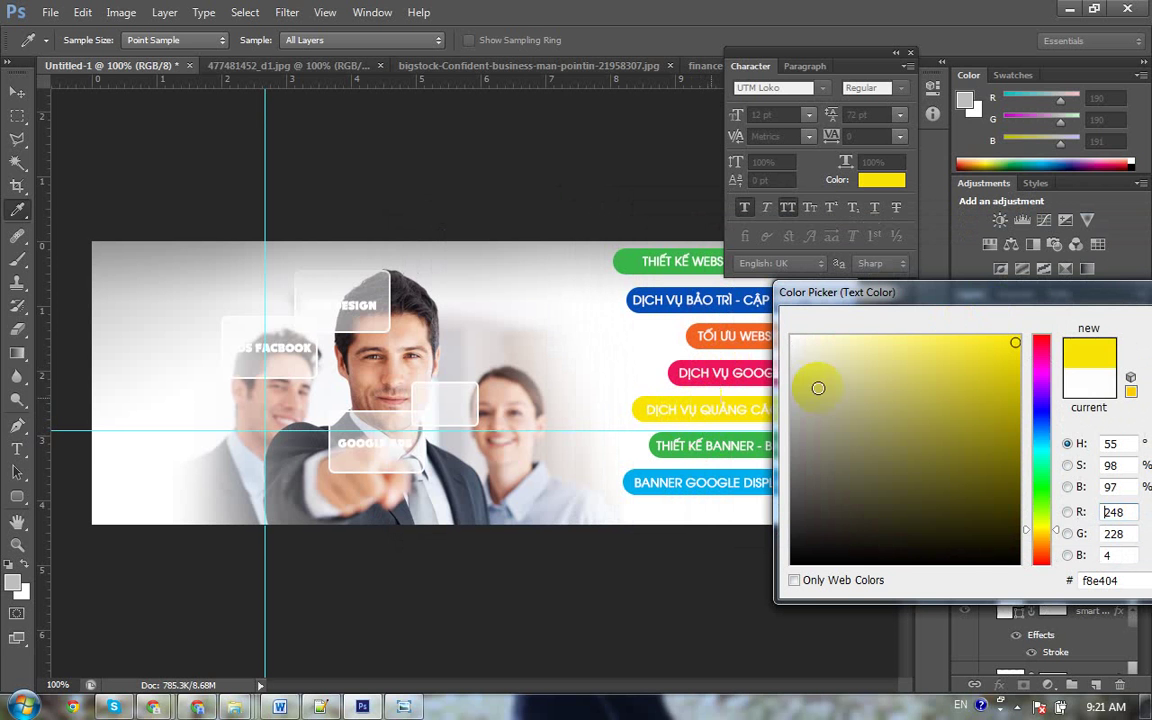
{"action": "left_click_drag", "start_coordinate": [1000, 292], "coordinate": [765, 287]}
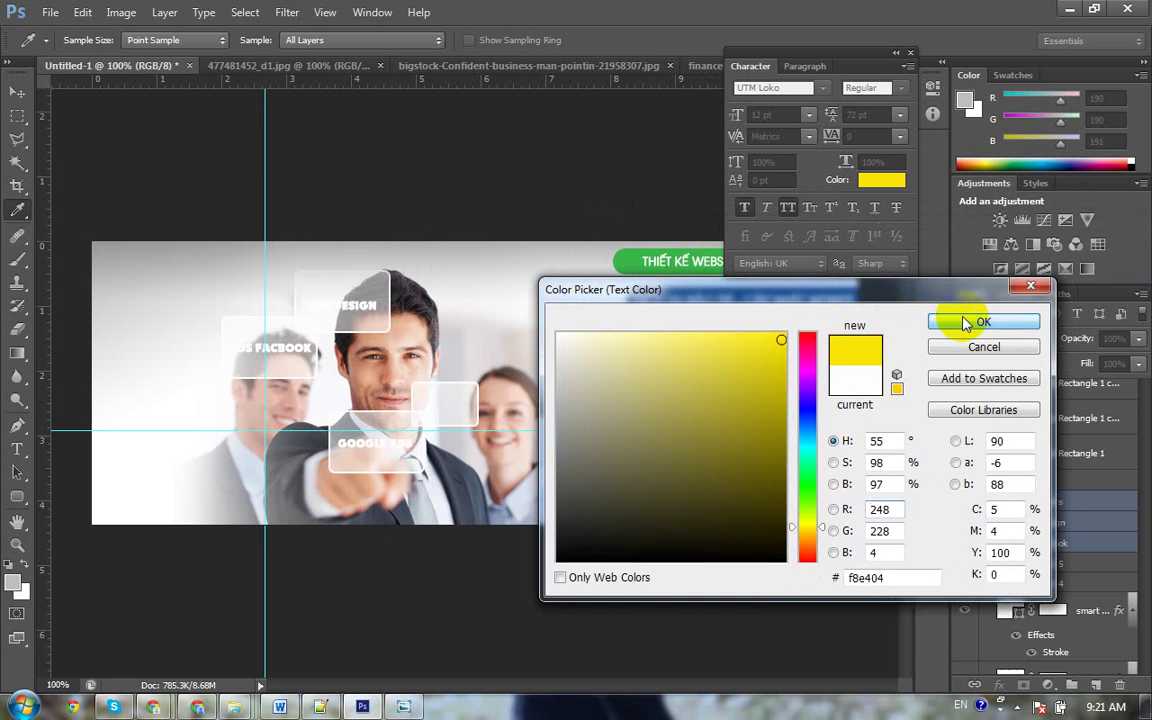
{"action": "left_click", "coordinate": [960, 318]}
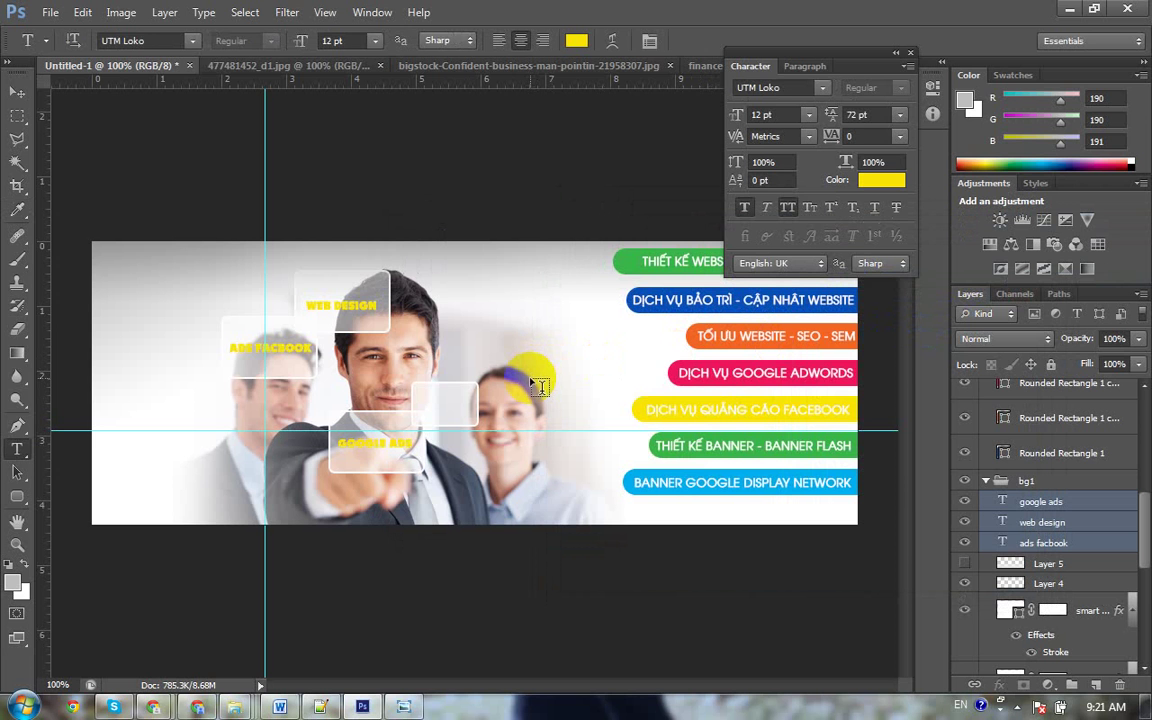
Change the label colour to grey 999999, then darken it to near-black #232323.
{"action": "left_click", "coordinate": [575, 40]}
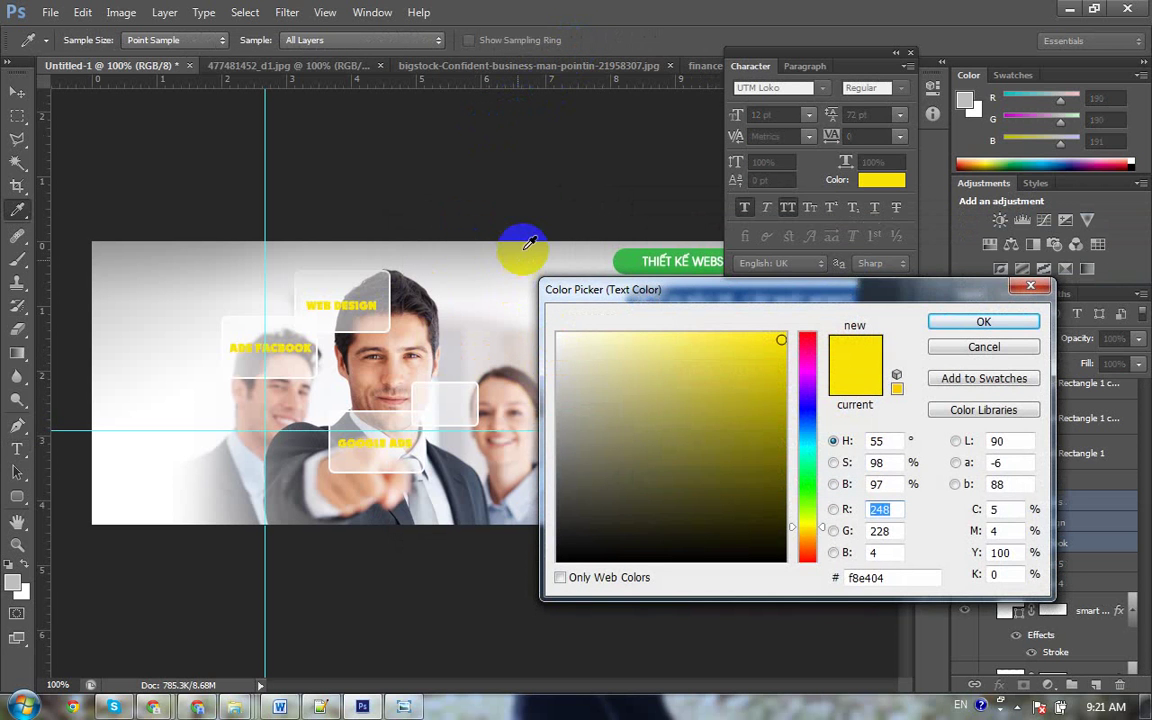
{"action": "left_click", "coordinate": [522, 249]}
{"action": "left_click", "coordinate": [558, 422]}
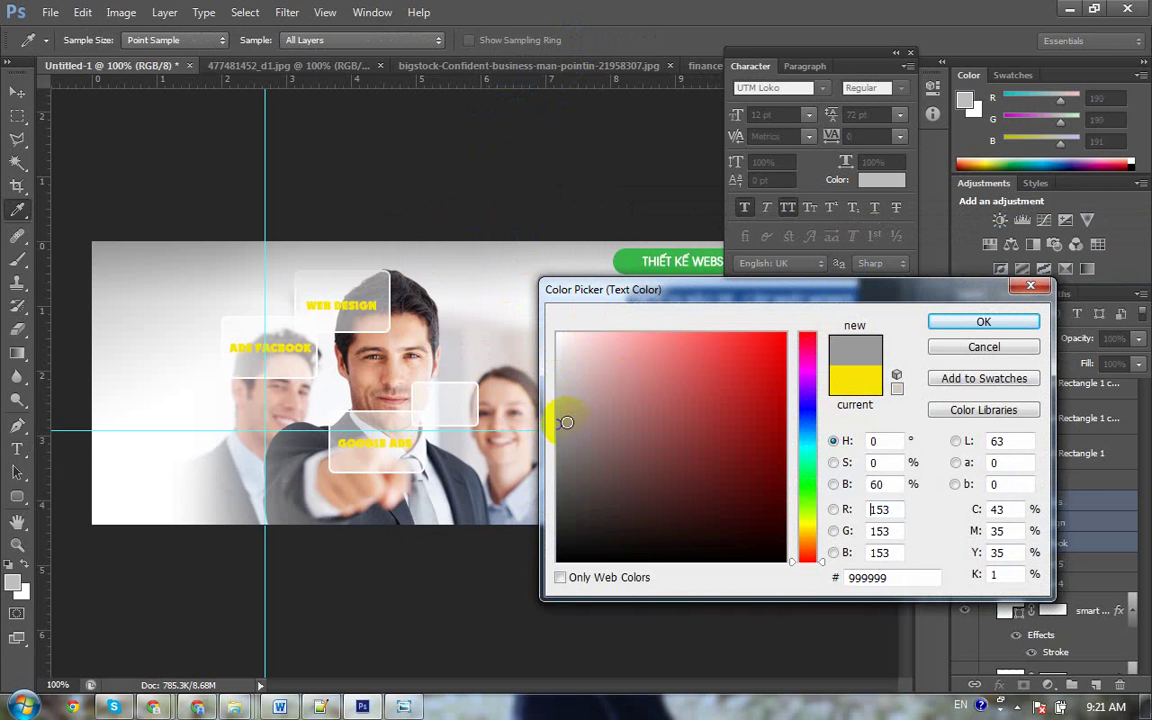
{"action": "left_click", "coordinate": [933, 321]}
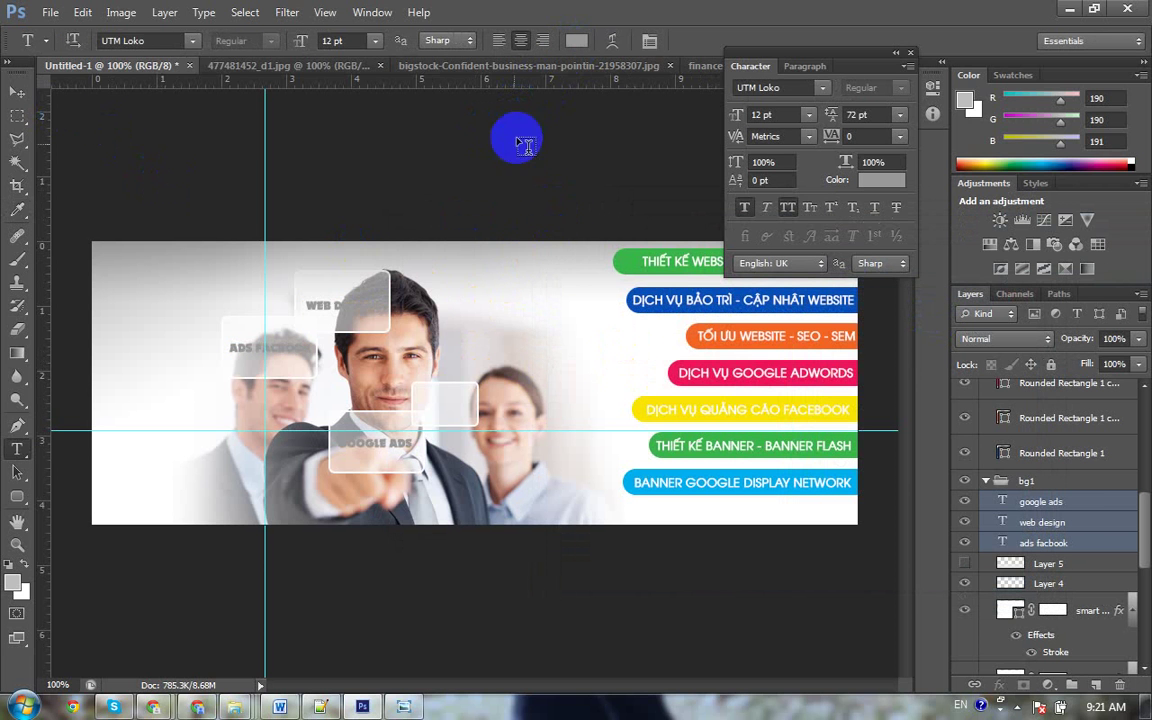
{"action": "left_click", "coordinate": [572, 44]}
{"action": "left_click_drag", "start_coordinate": [558, 347], "coordinate": [558, 531]}
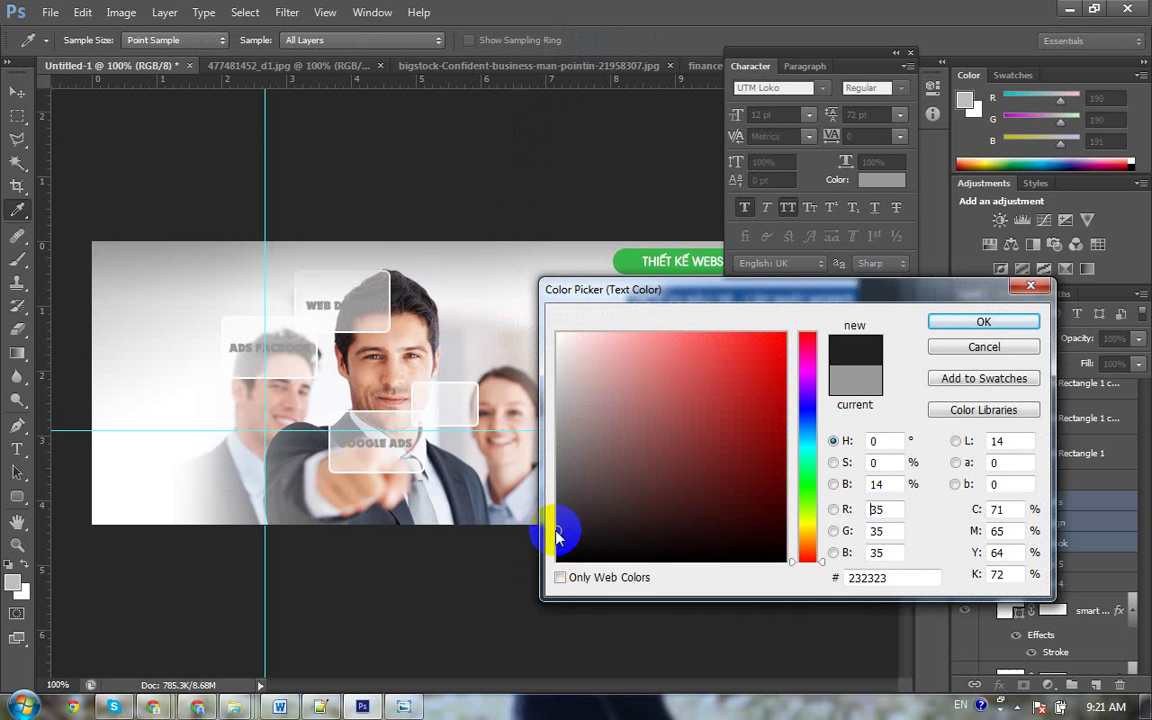
{"action": "left_click", "coordinate": [995, 323]}
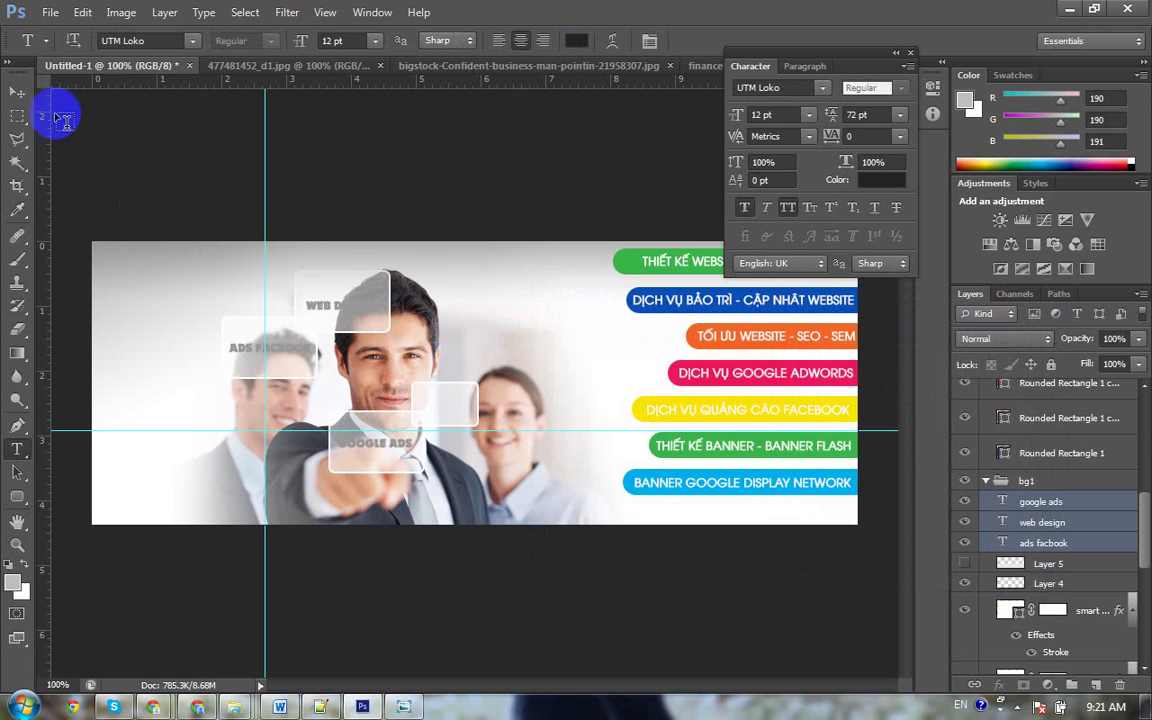
{"action": "left_click", "coordinate": [17, 91]}
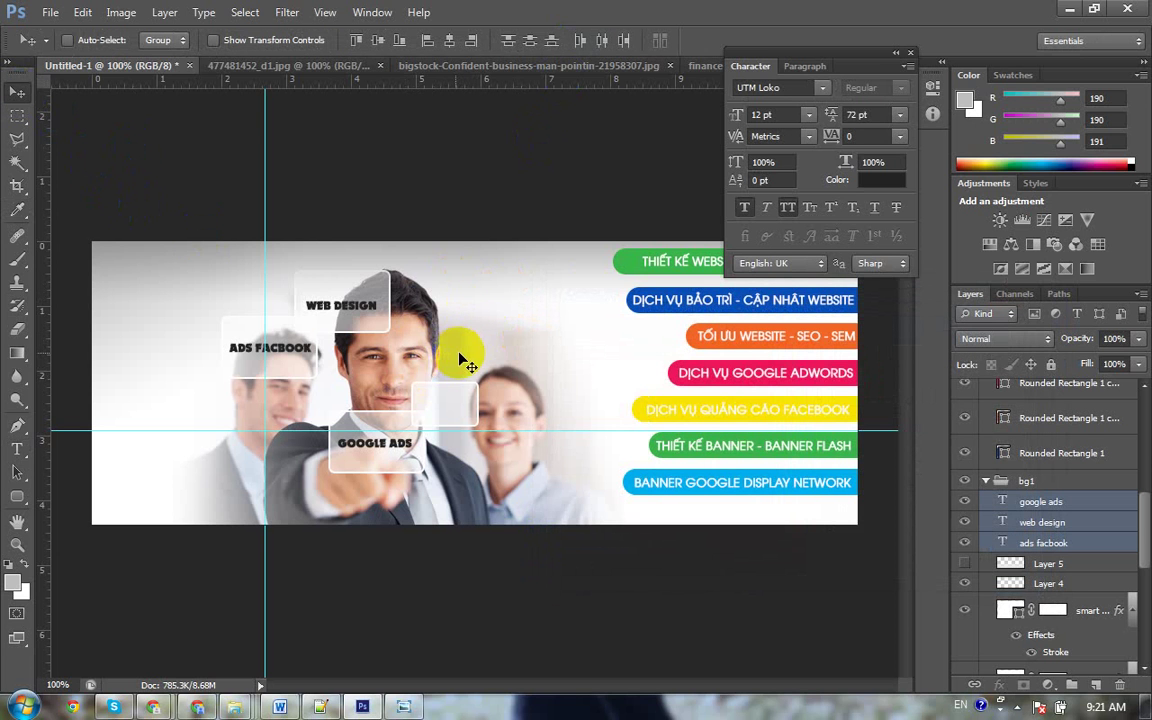
Duplicate the GOOGLE ADS label onto the box beside the man's face and retype it 'SEO/SEM'.
{"action": "right_click", "coordinate": [395, 450]}
{"action": "left_click", "coordinate": [445, 536]}
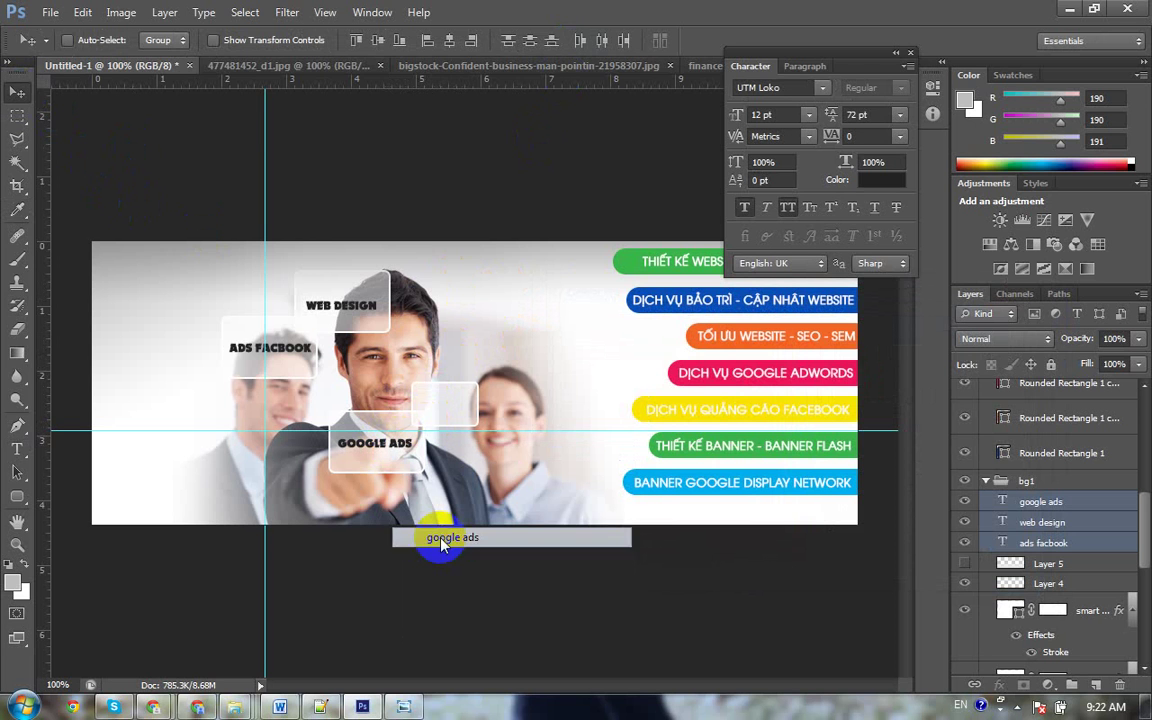
{"action": "mouse_move", "coordinate": [445, 545]}
{"action": "left_mouse_down"}
{"action": "mouse_move", "coordinate": [415, 425]}
{"action": "mouse_move", "coordinate": [442, 411]}
{"action": "left_mouse_up"}
{"action": "double_click", "coordinate": [442, 410]}
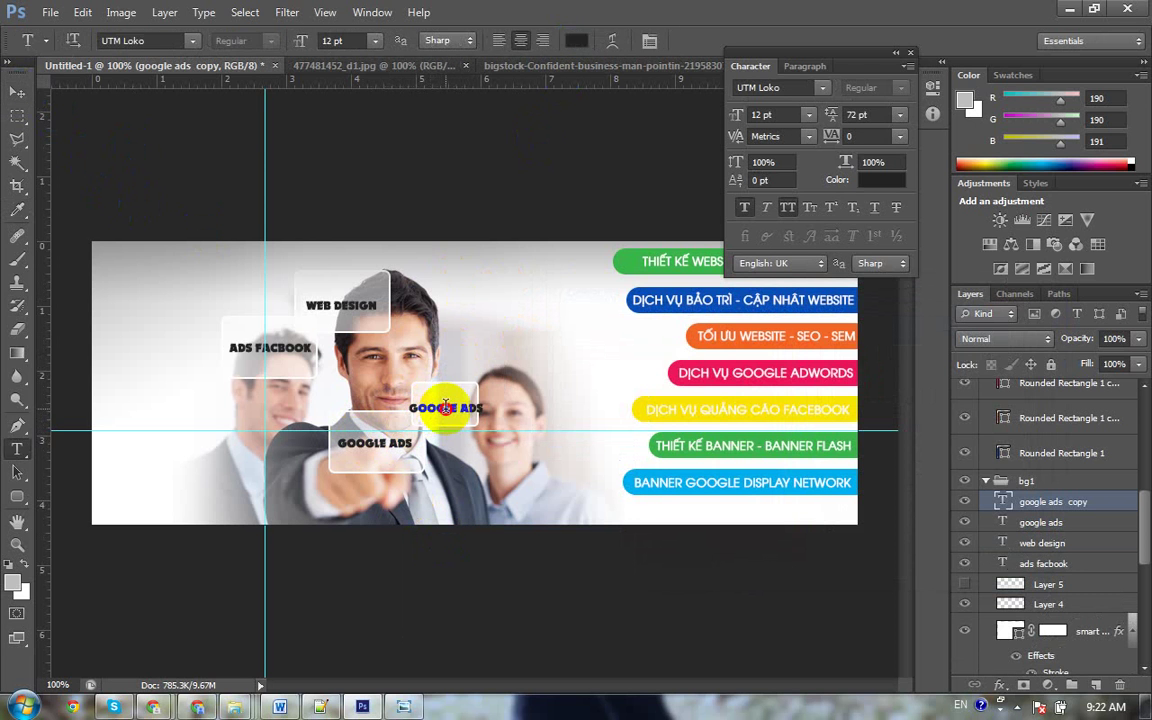
{"action": "type", "text": "SEO/SEM"}
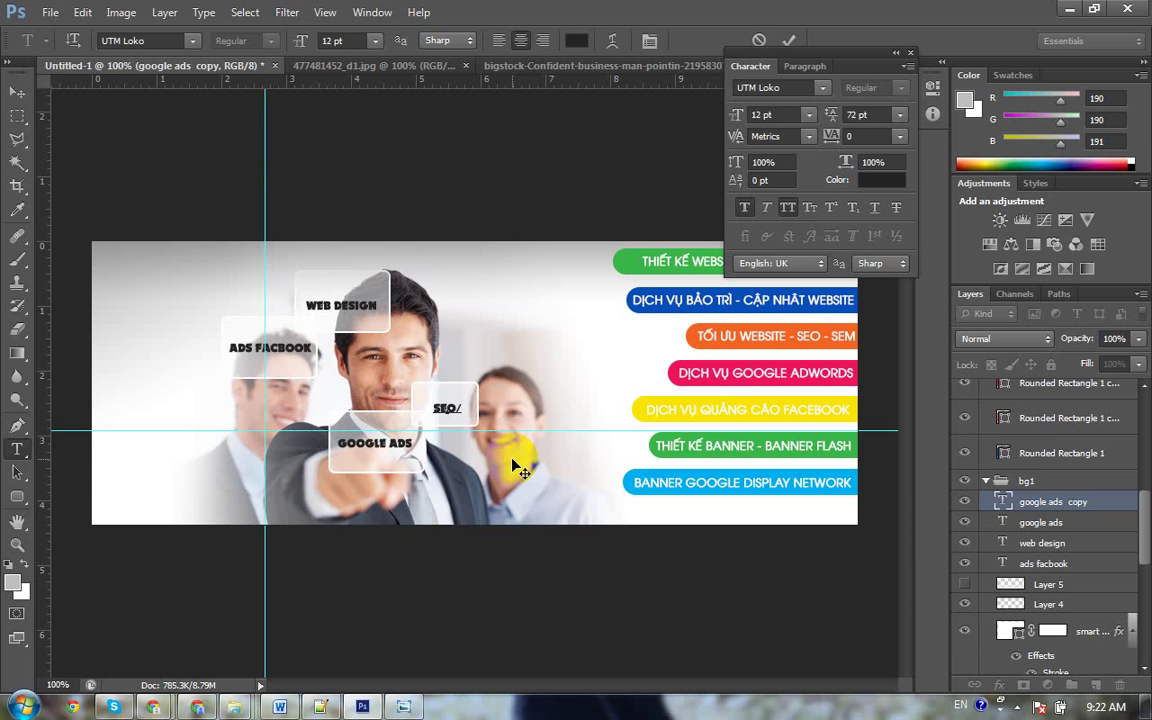
{"action": "left_click", "coordinate": [1022, 509]}
{"action": "key", "text": "v"}
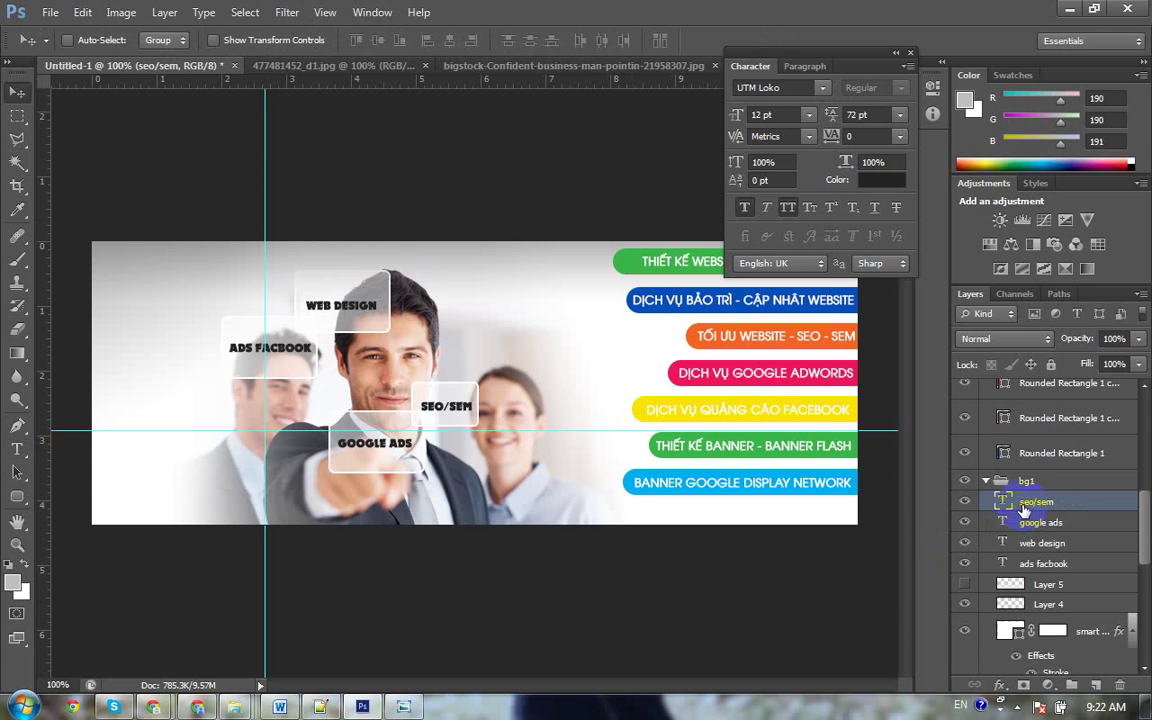
{"action": "right_click", "coordinate": [371, 325]}
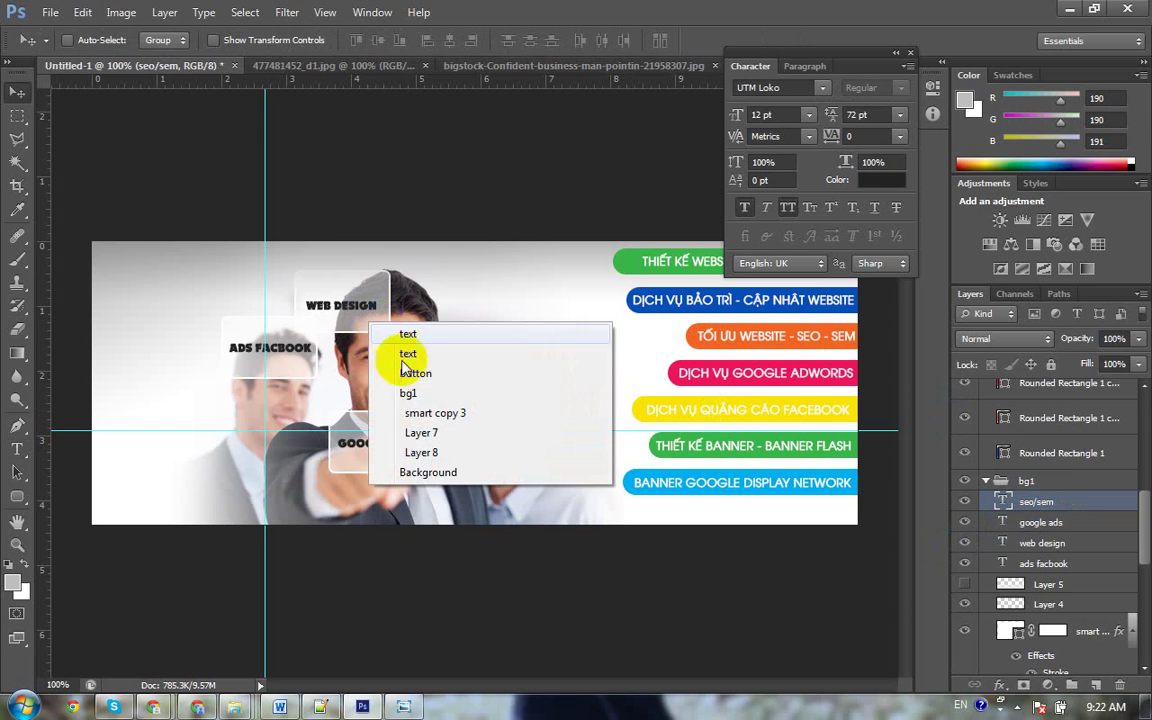
Duplicate the smart copy 3 glass box right of the man's head, scale it, and duplicate the SEO/SEM label.
{"action": "left_click", "coordinate": [417, 416]}
{"action": "left_click_drag", "start_coordinate": [336, 322], "coordinate": [519, 325]}
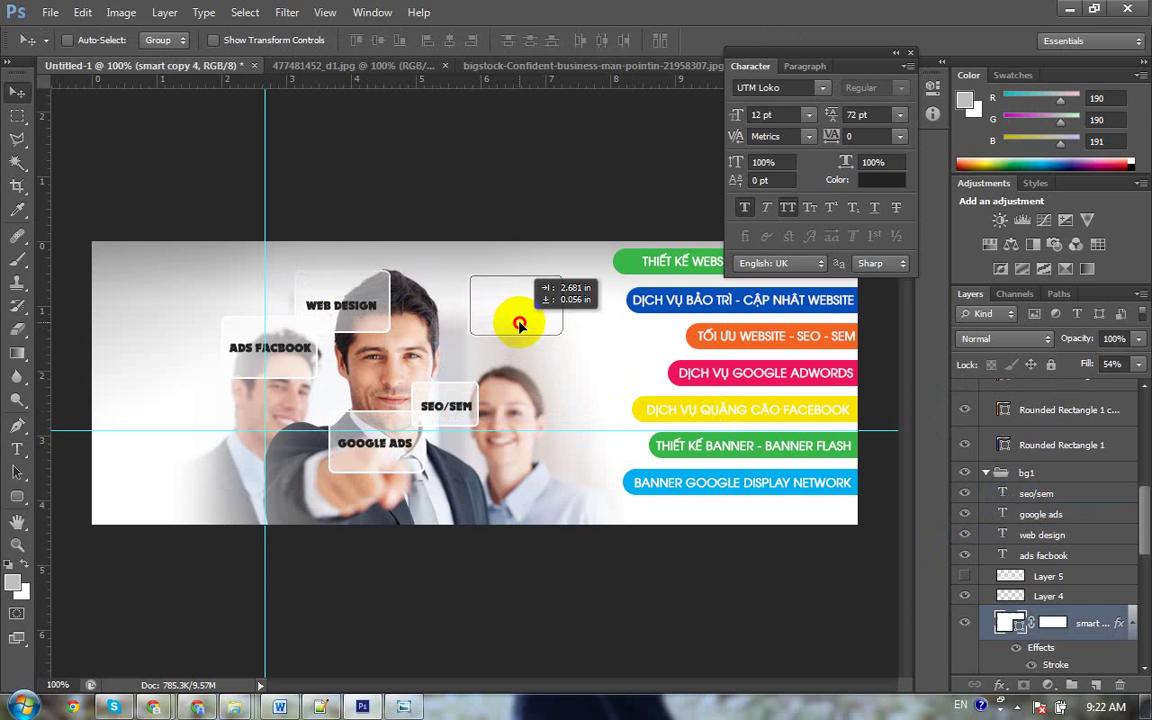
{"action": "mouse_move", "coordinate": [523, 323]}
{"action": "left_mouse_down"}
{"action": "mouse_move", "coordinate": [540, 368]}
{"action": "mouse_move", "coordinate": [567, 370]}
{"action": "mouse_move", "coordinate": [481, 341]}
{"action": "mouse_move", "coordinate": [531, 348]}
{"action": "left_mouse_up"}
{"action": "key", "text": "ctrl+t"}
{"action": "key", "text": "Return"}
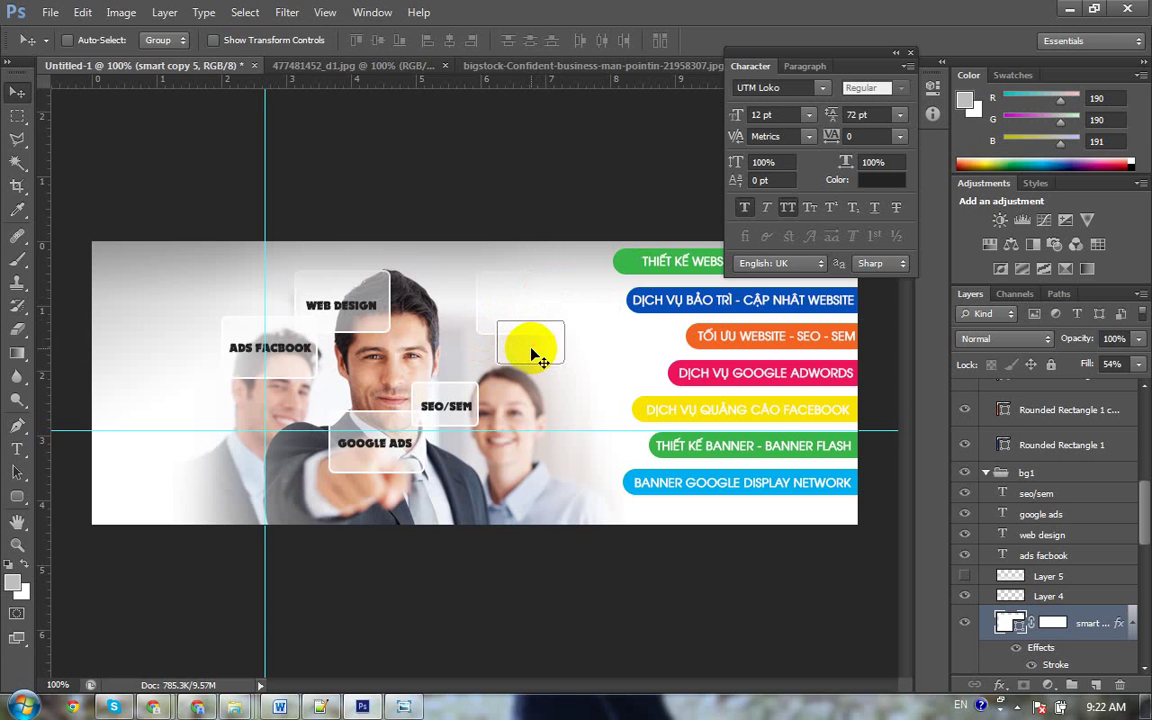
{"action": "left_click", "coordinate": [1036, 500]}
{"action": "key", "text": "ctrl+j"}
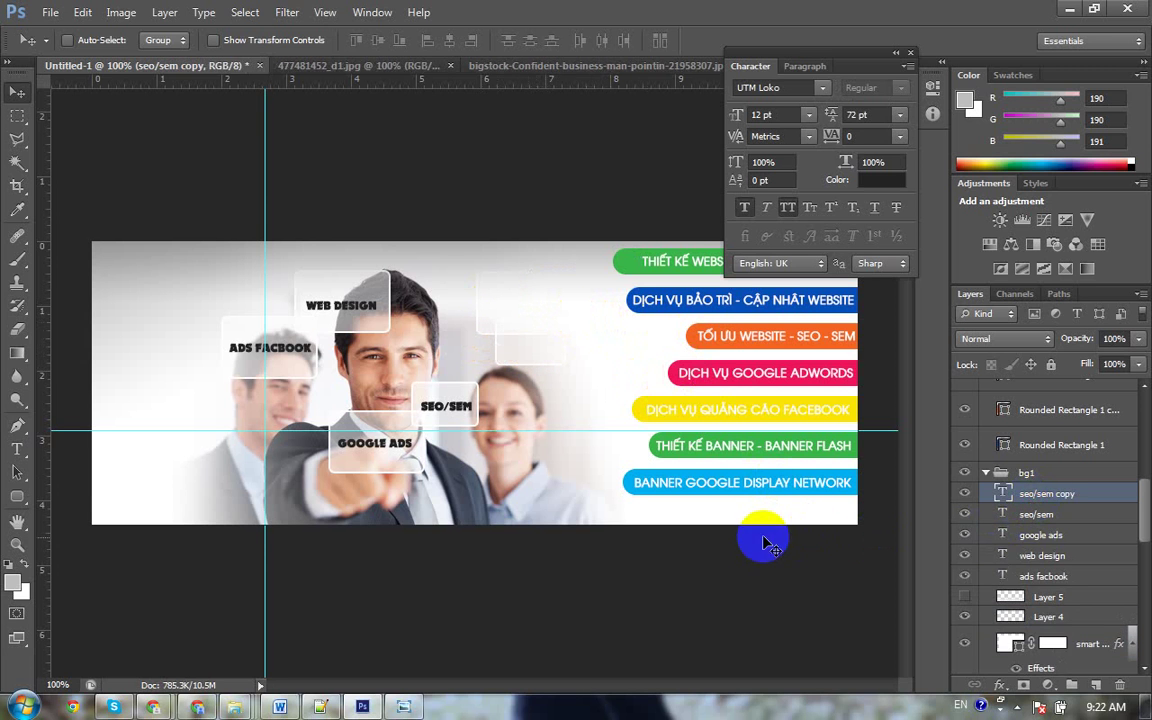
Move the SEO/SEM copy onto the upper box and give it Auto leading and centred alignment.
{"action": "left_click_drag", "start_coordinate": [484, 358], "coordinate": [515, 310]}
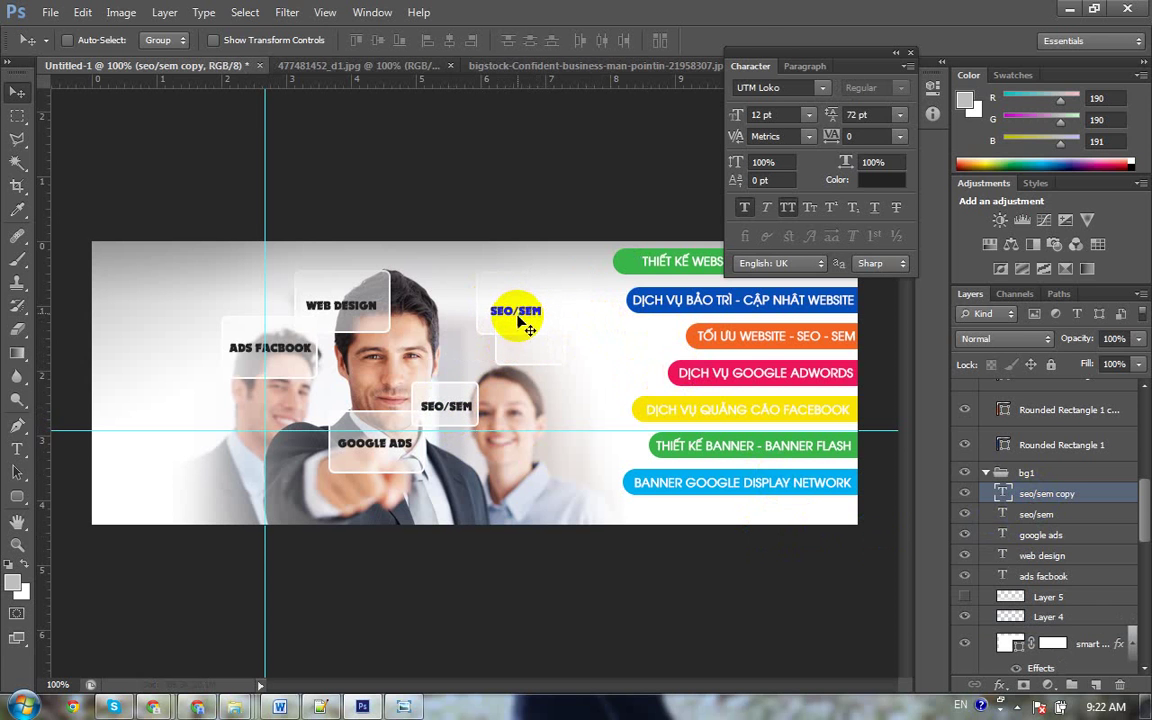
{"action": "key", "text": "t"}
{"action": "key", "text": "ctrl+a"}
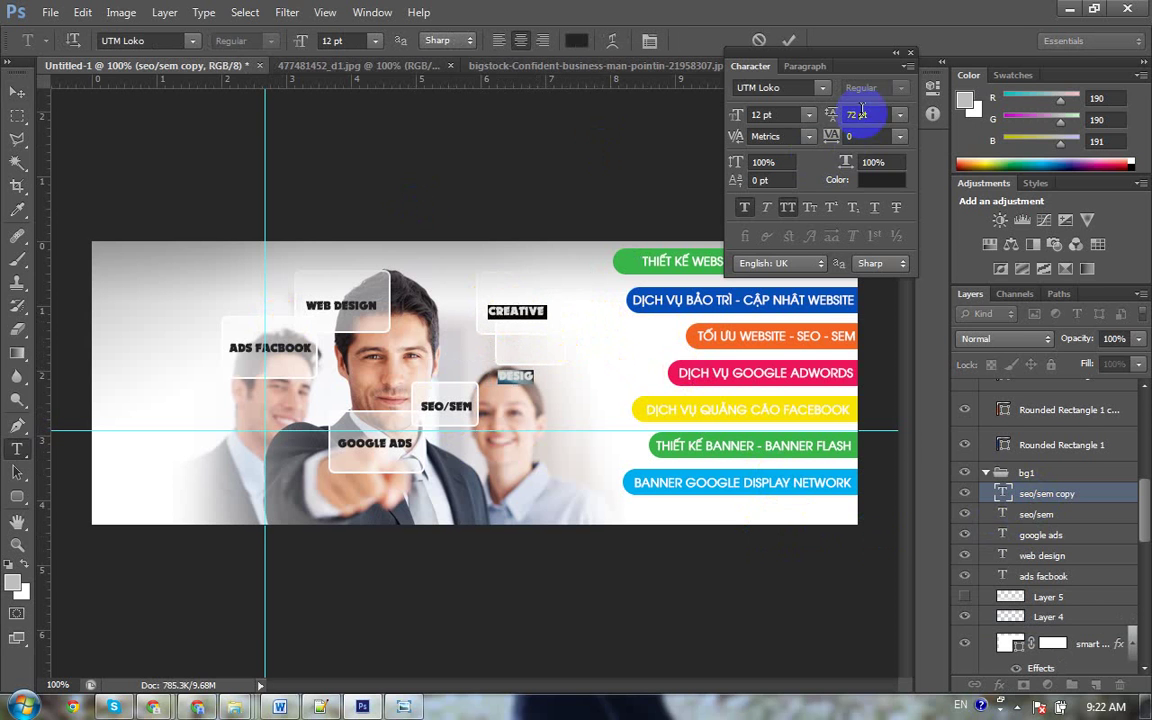
{"action": "left_click", "coordinate": [898, 115]}
{"action": "left_click", "coordinate": [884, 140]}
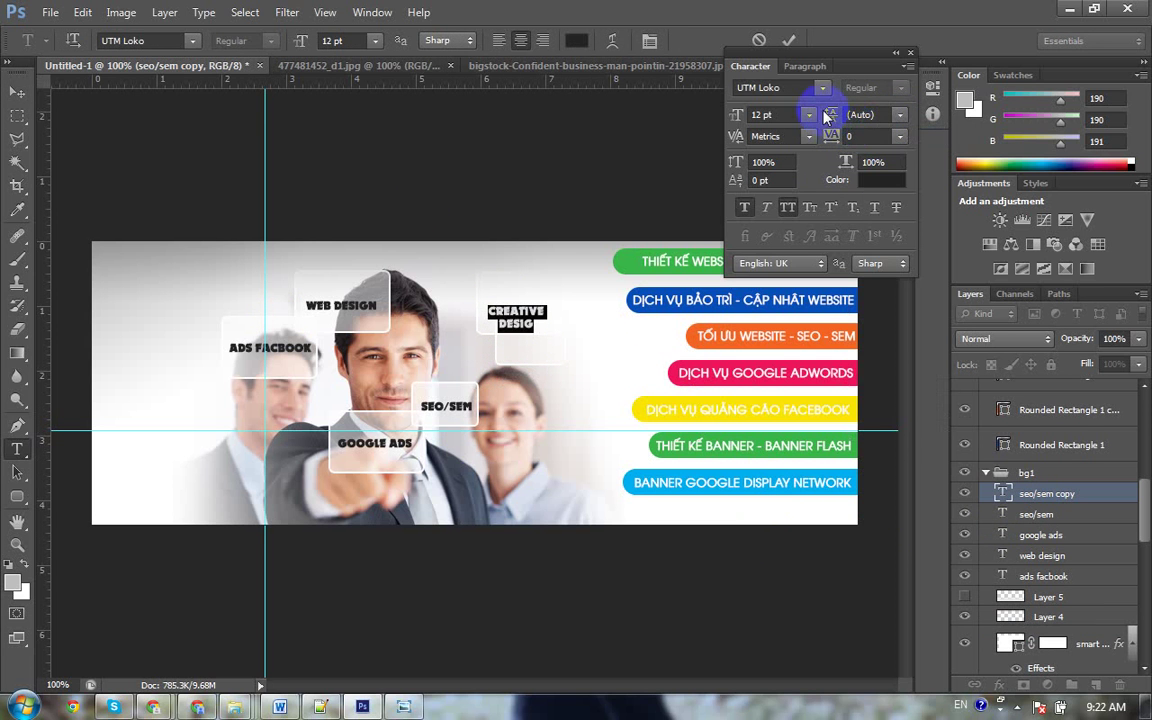
{"action": "left_click", "coordinate": [808, 76]}
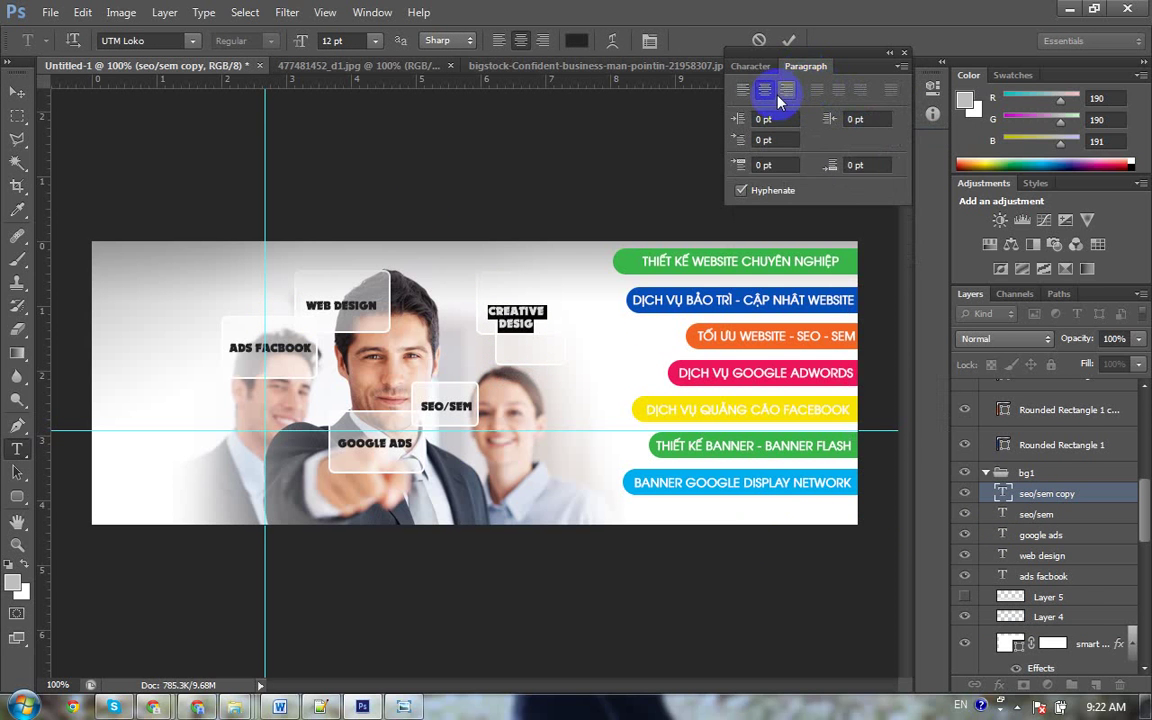
Nudge the label upward and correct its text to 'CREATIVE DESIGN'.
{"action": "left_click", "coordinate": [562, 326], "text": "ctrl"}
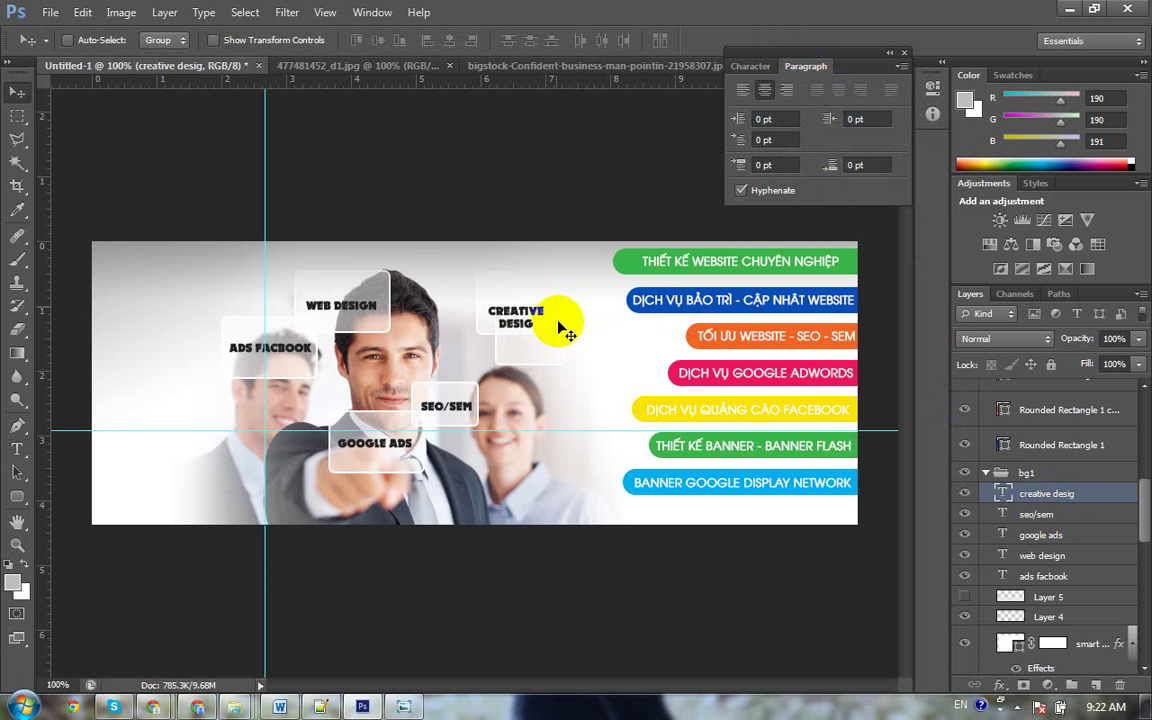
{"action": "key", "text": "shift+Up"}
{"action": "key", "text": "shift+Up"}
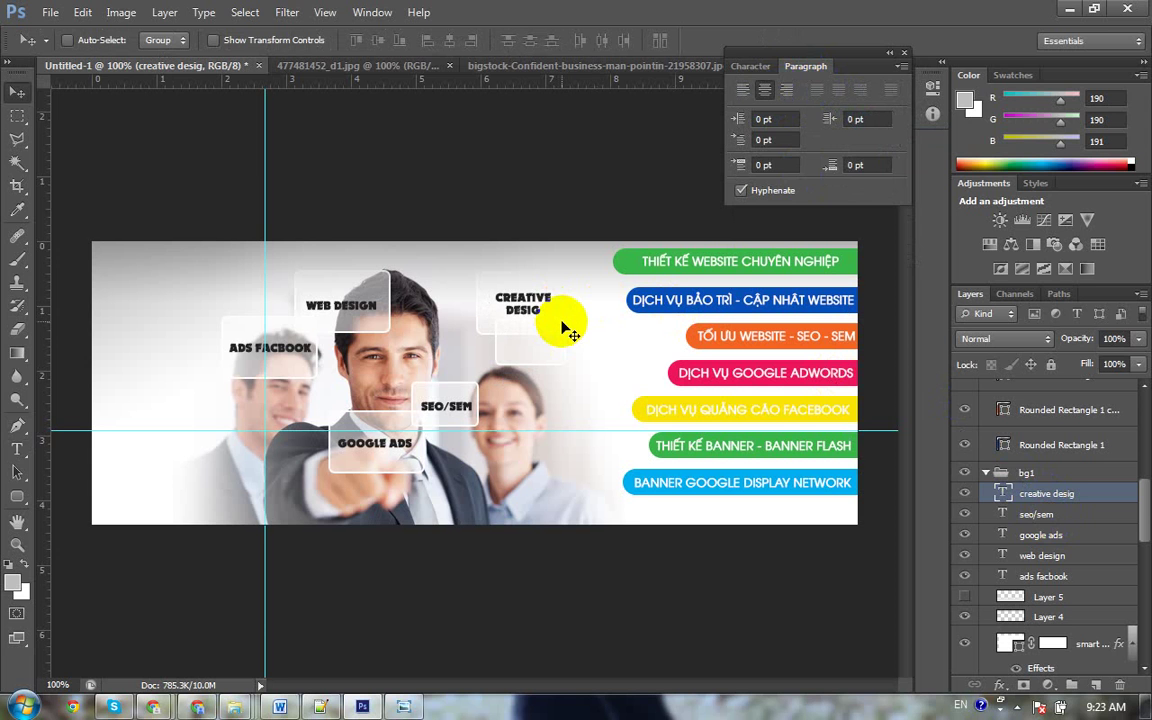
{"action": "double_click", "coordinate": [528, 318]}
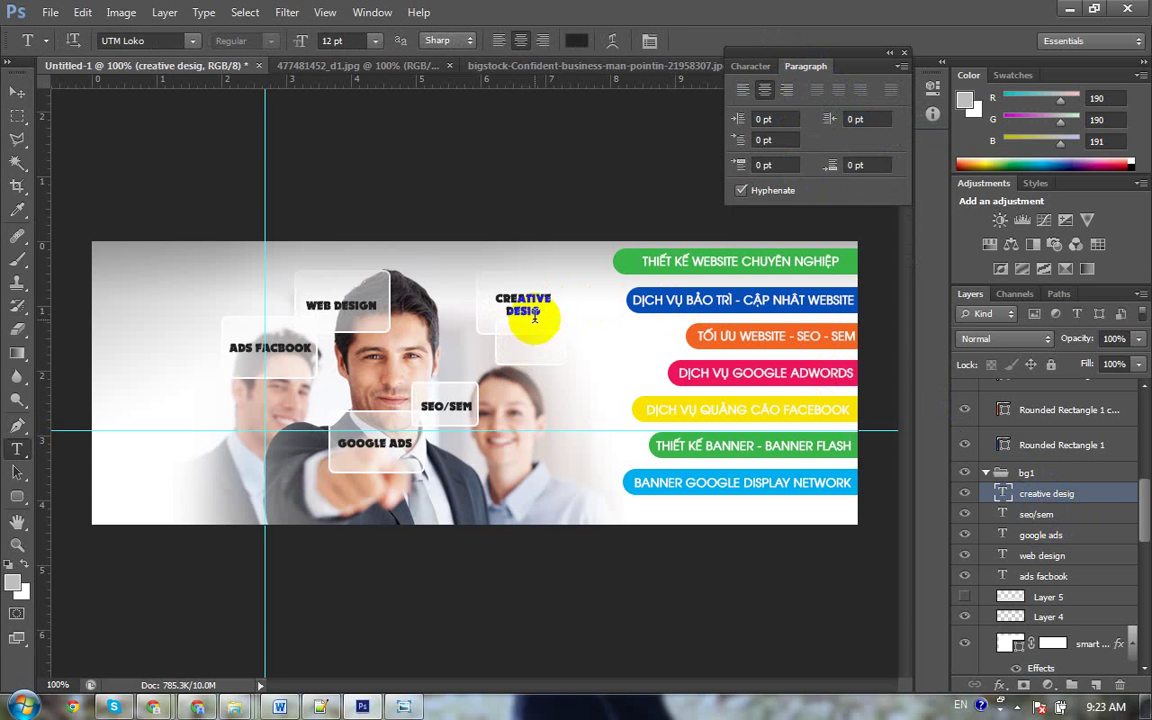
{"action": "type", "text": "N"}
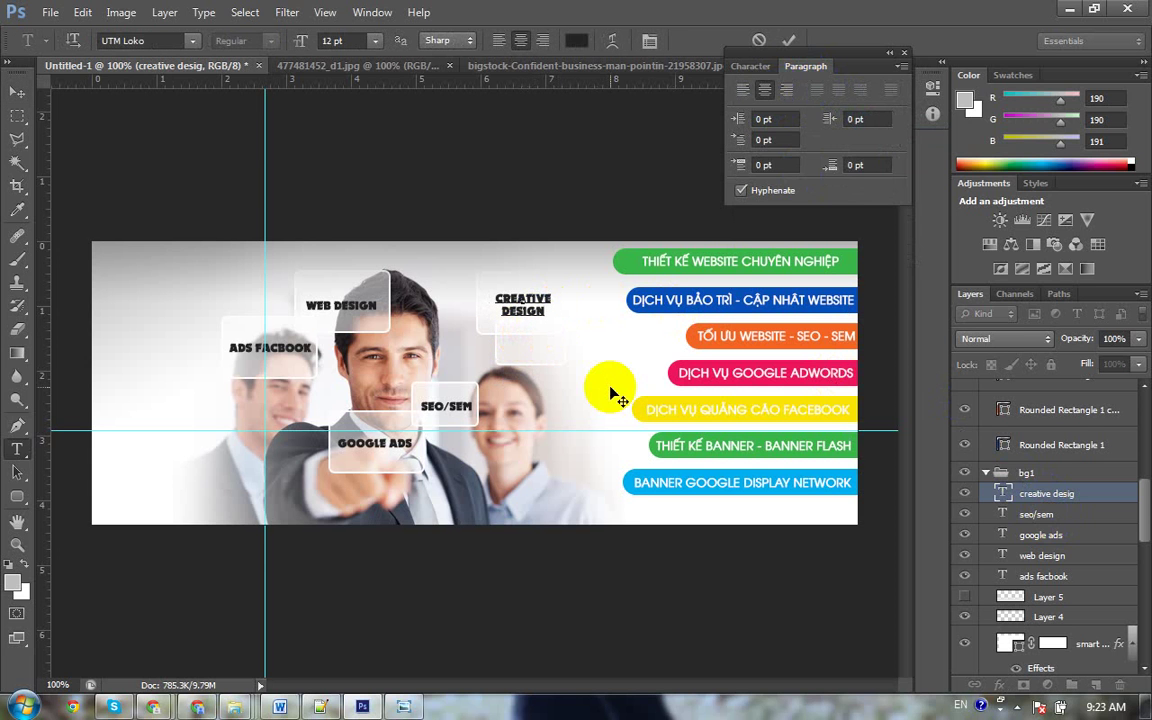
{"action": "left_click", "coordinate": [1050, 497]}
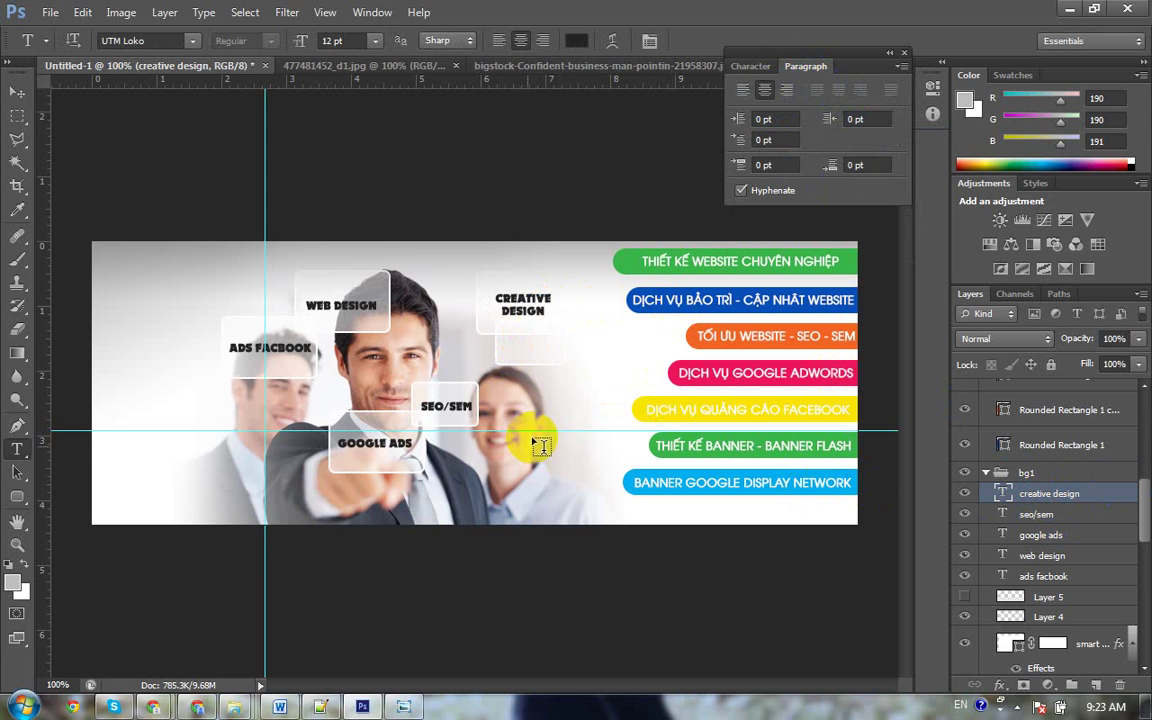
{"action": "key", "text": "v"}
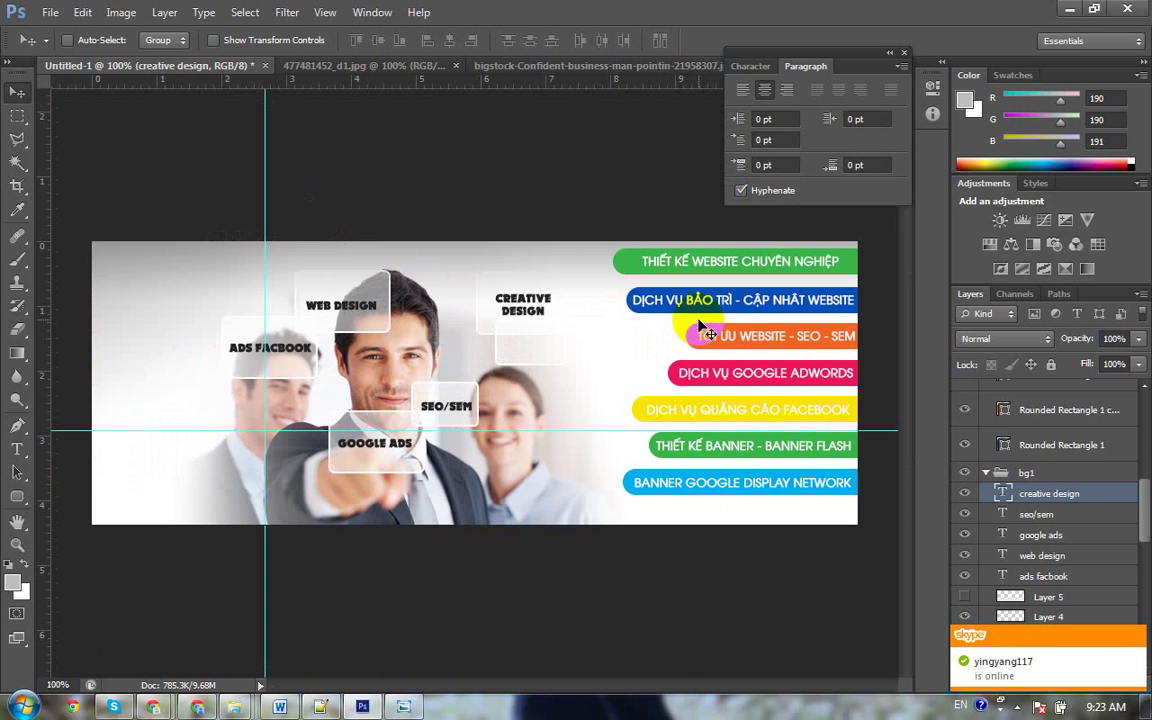
Shrink the WEB DESIGN glass box to about 85%.
{"action": "right_click", "coordinate": [366, 331]}
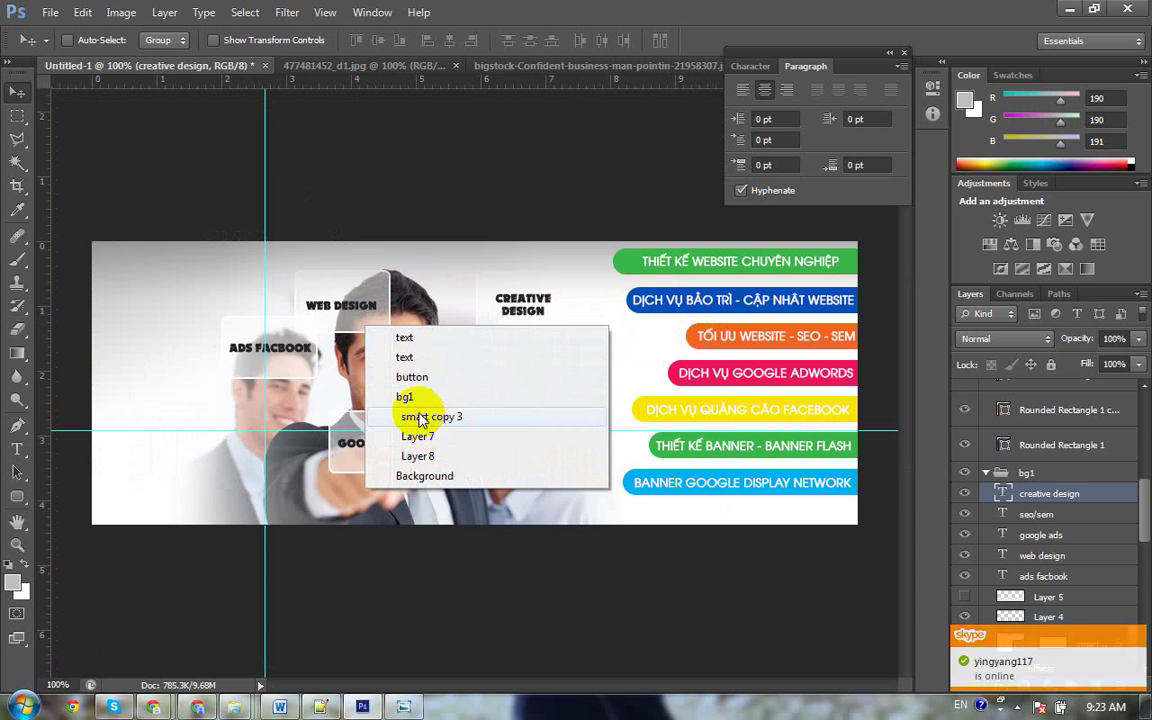
{"action": "left_click", "coordinate": [410, 416]}
{"action": "key", "text": "ctrl+t"}
{"action": "left_click_drag", "start_coordinate": [390, 272], "coordinate": [382, 278]}
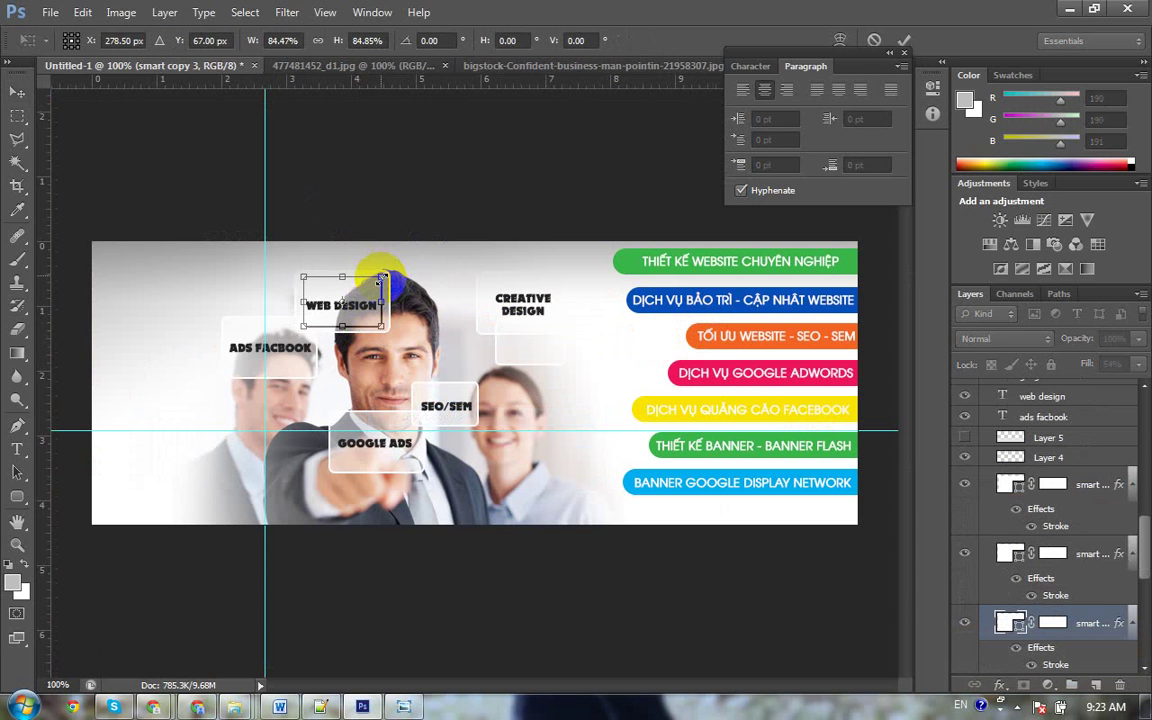
{"action": "key", "text": "Return"}
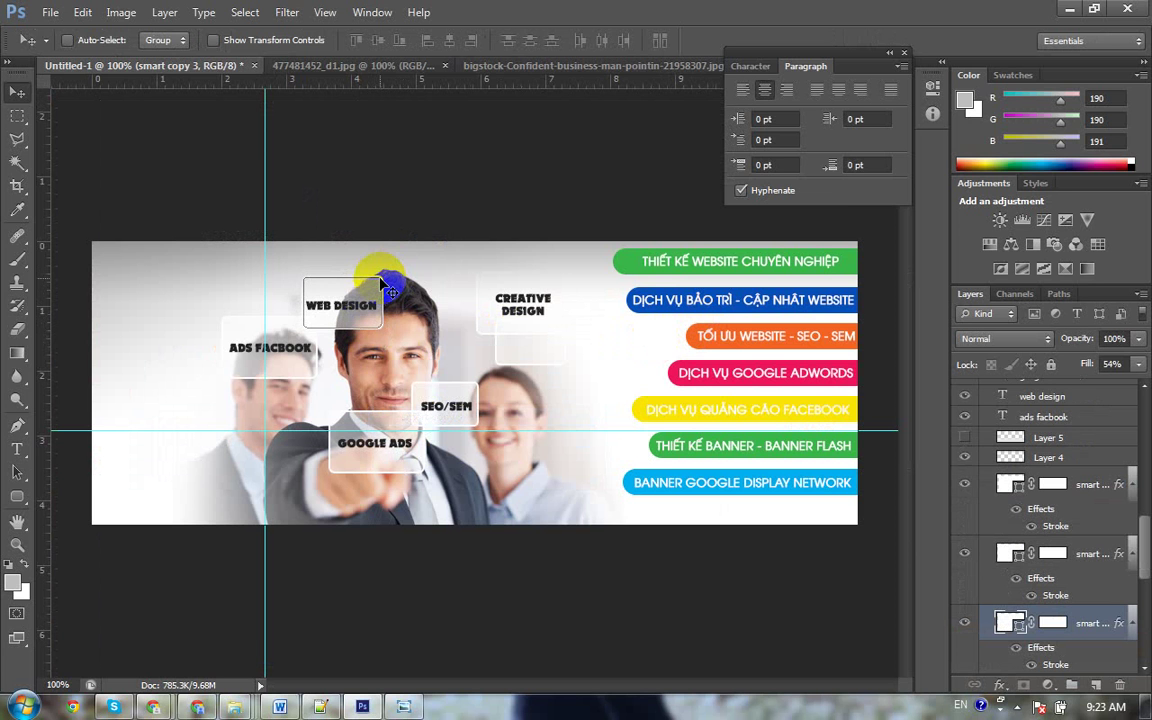
Save the banner as a layered PSD named banner-fan-page-facebook plus the author's initials.
{"action": "key", "text": "ctrl+s"}
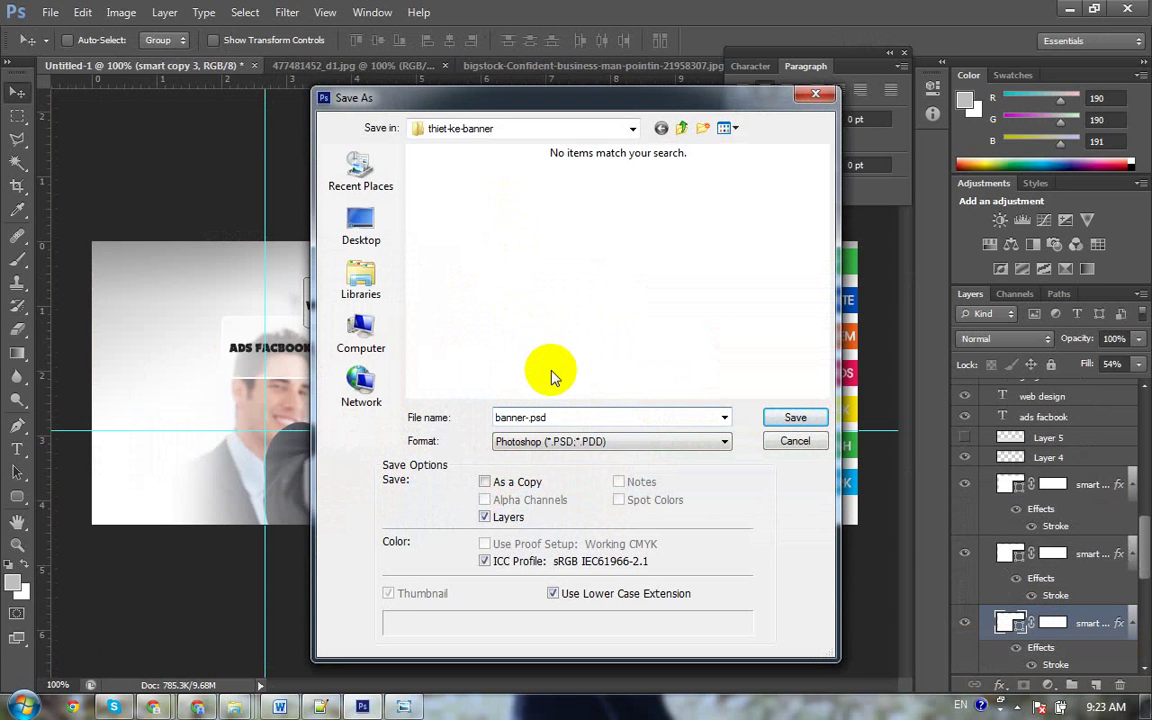
{"action": "type", "text": "e-f"}
{"action": "key", "text": "Return"}
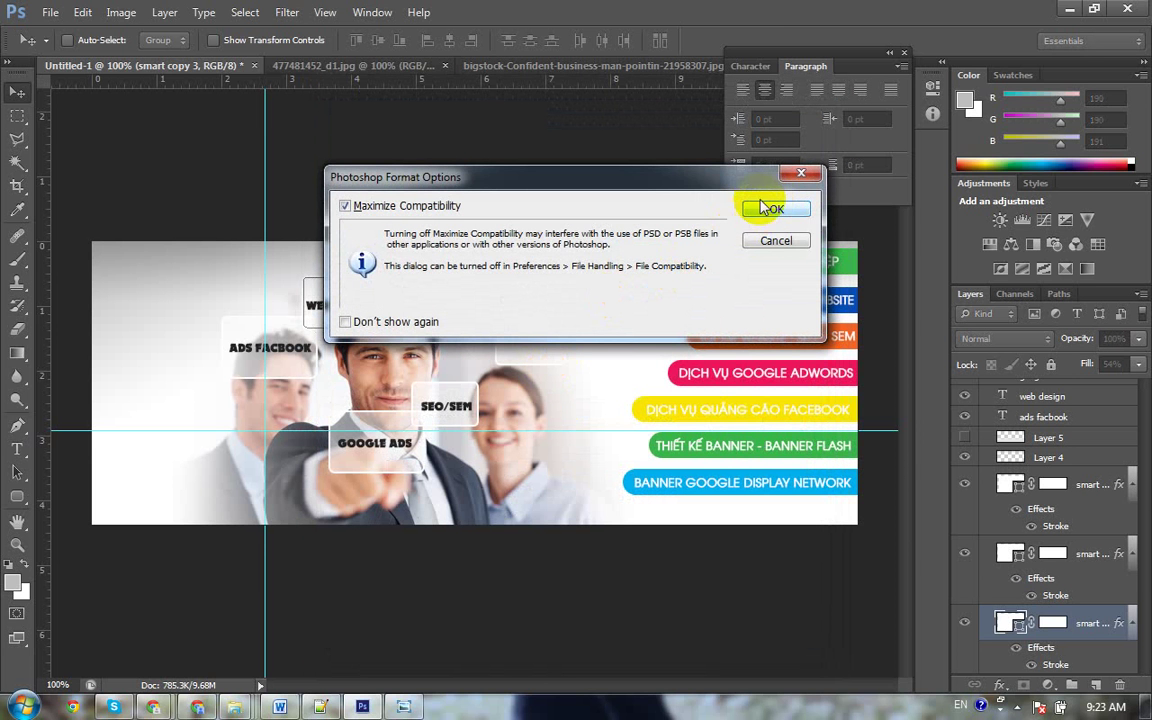
{"action": "left_click", "coordinate": [772, 212]}
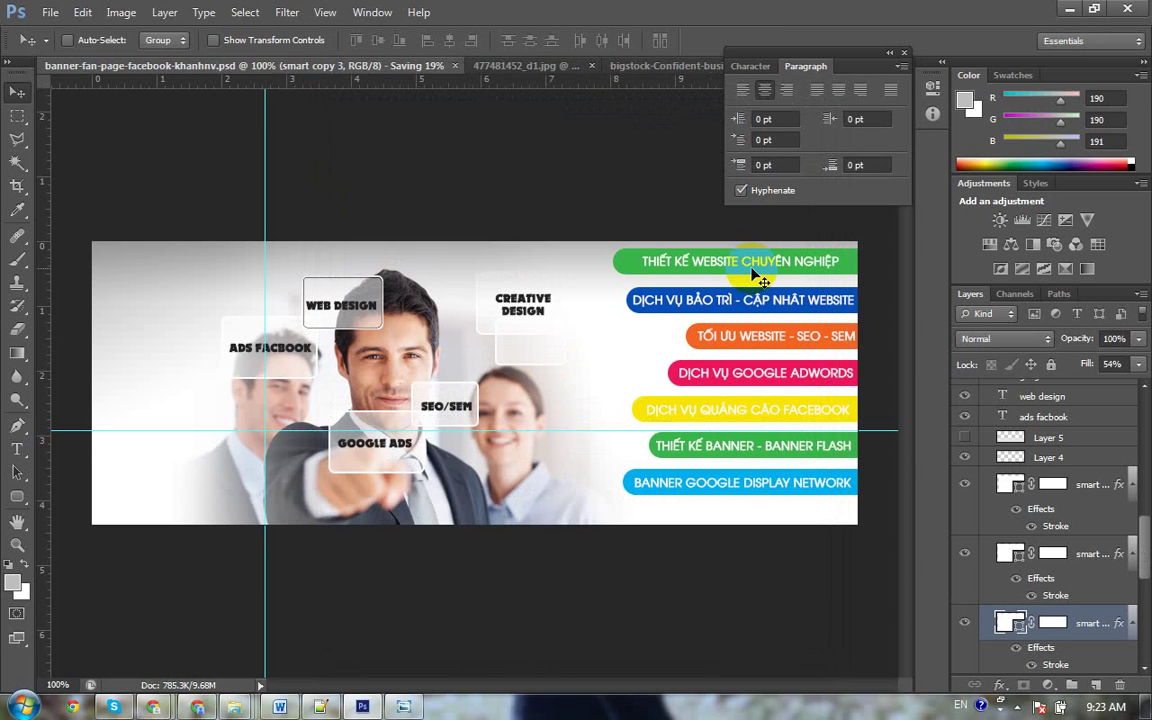
{"action": "key", "text": "ctrl+plus"}
{"action": "mouse_move", "coordinate": [566, 334]}
{"action": "left_mouse_down"}
{"action": "mouse_move", "coordinate": [193, 368]}
{"action": "mouse_move", "coordinate": [257, 226]}
{"action": "left_mouse_up"}
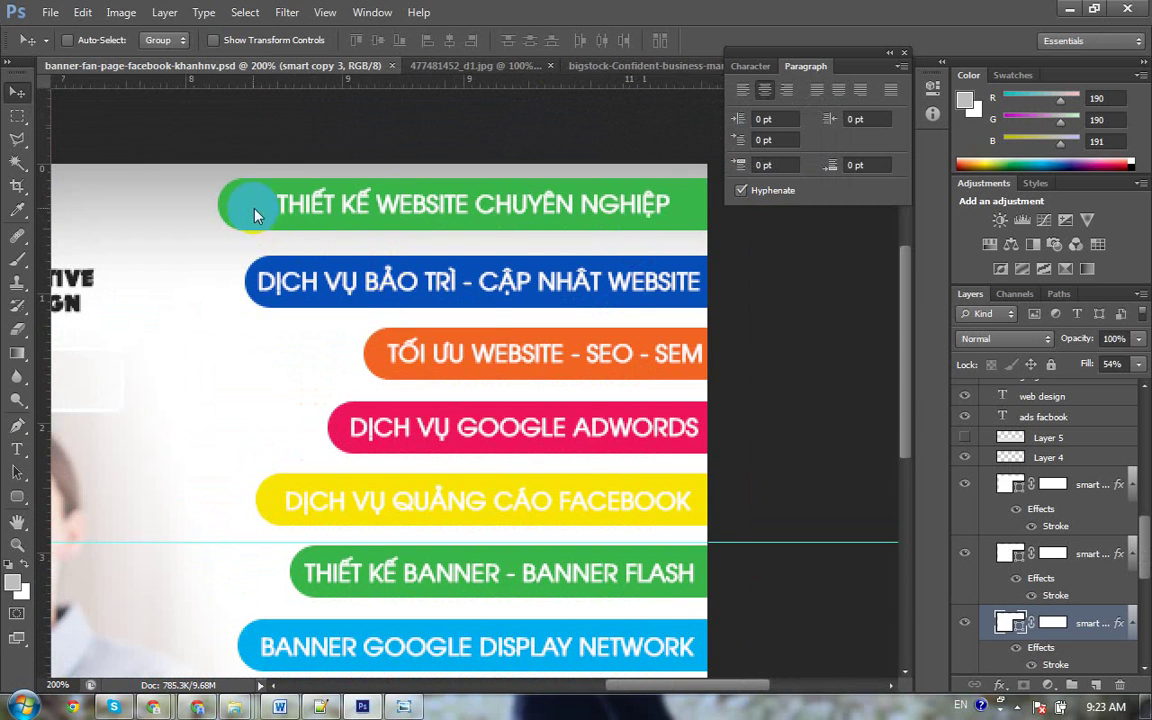
Move the green pill duplicate, Rounded Rectangle 1 copy 7, down to overlap the blue pill.
{"action": "right_click", "coordinate": [255, 215]}
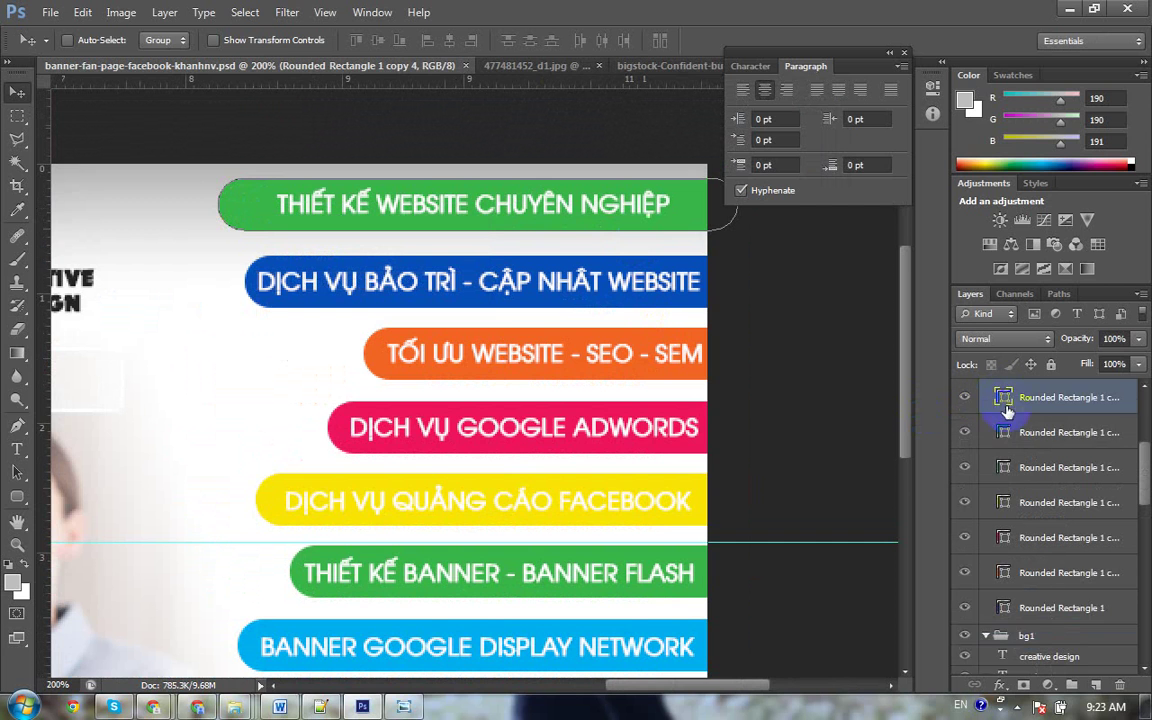
{"action": "scroll", "coordinate": [1055, 428], "scroll_direction": "up", "scroll_amount": 1}
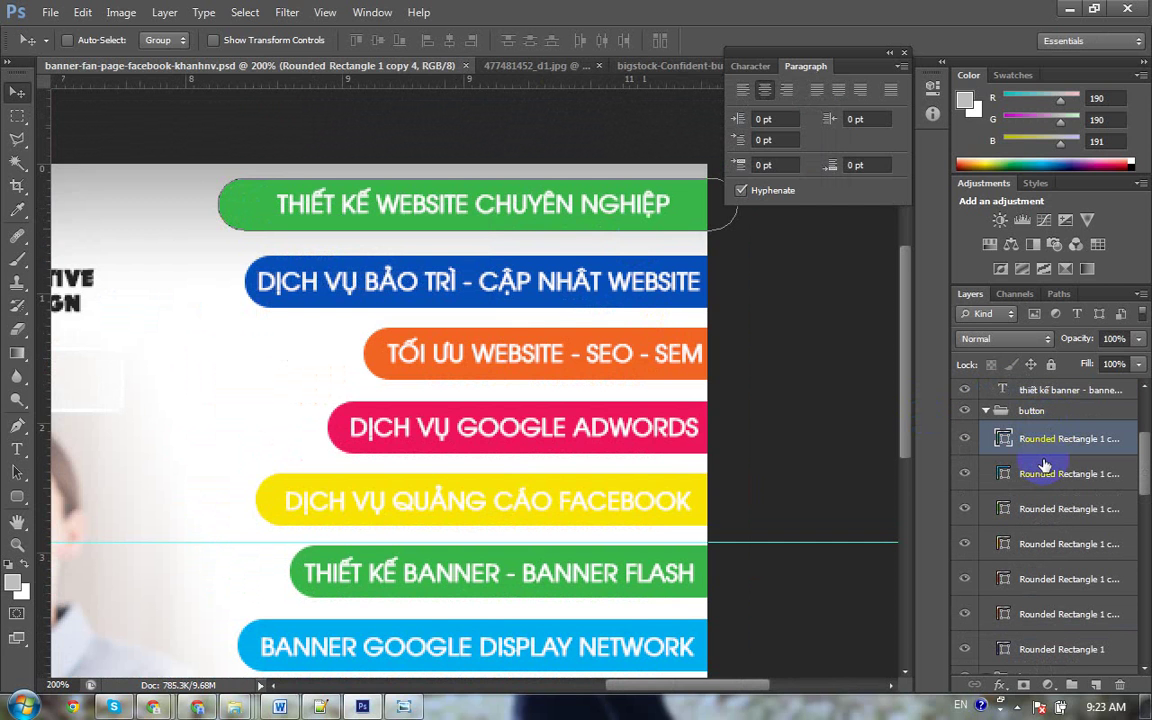
{"action": "left_click", "coordinate": [1044, 465]}
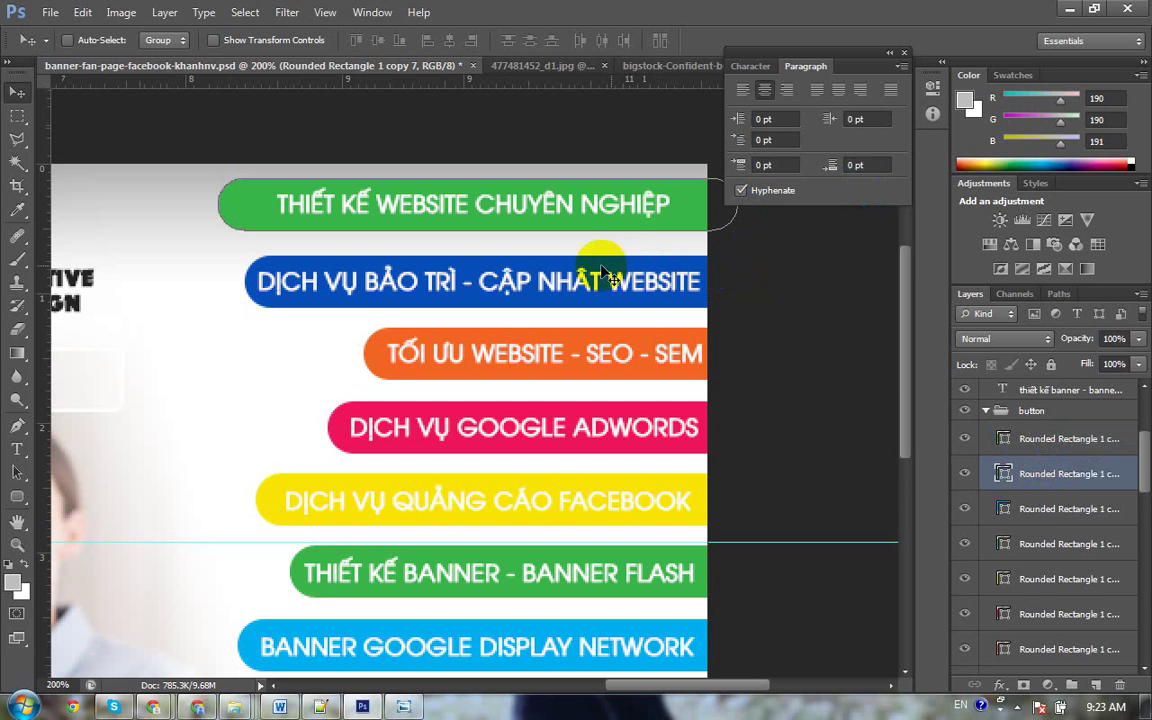
{"action": "mouse_move", "coordinate": [656, 222]}
{"action": "left_mouse_down"}
{"action": "mouse_move", "coordinate": [680, 272]}
{"action": "mouse_move", "coordinate": [691, 266]}
{"action": "left_mouse_up"}
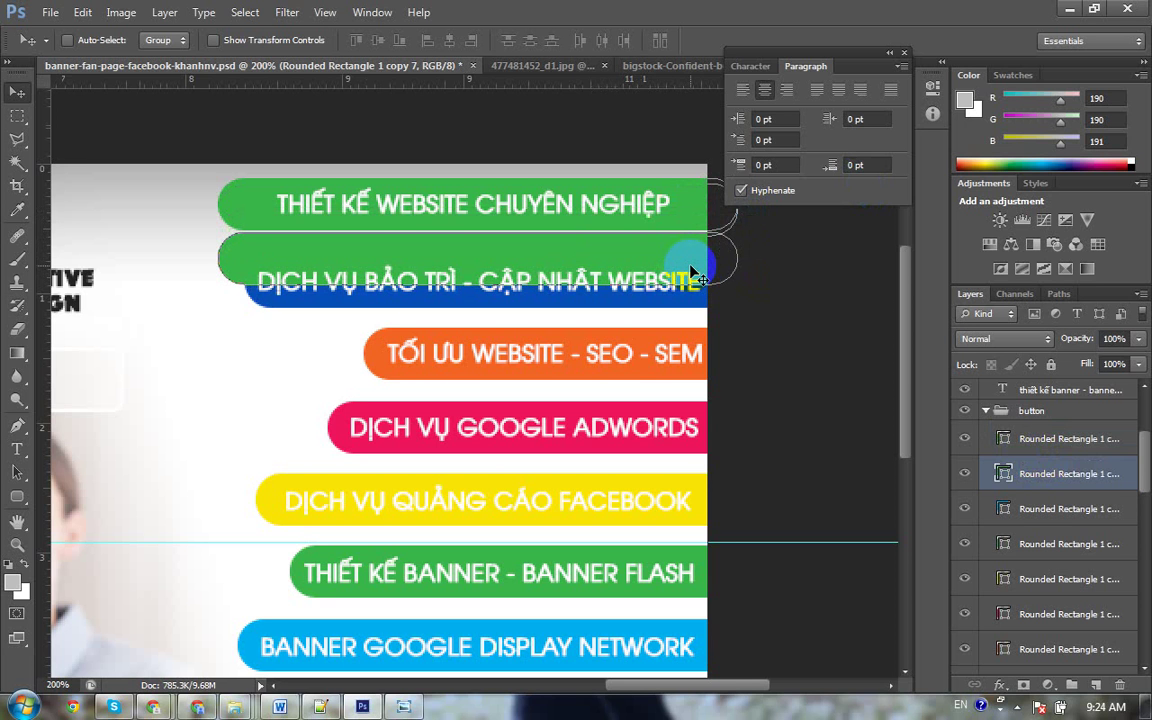
{"action": "left_click", "coordinate": [1010, 440]}
{"action": "left_click", "coordinate": [1032, 476]}
Add a Reveal All mask to the green pill copy and fade it downward with a gradient.
{"action": "left_click", "coordinate": [1032, 451]}
{"action": "left_click", "coordinate": [1032, 474]}
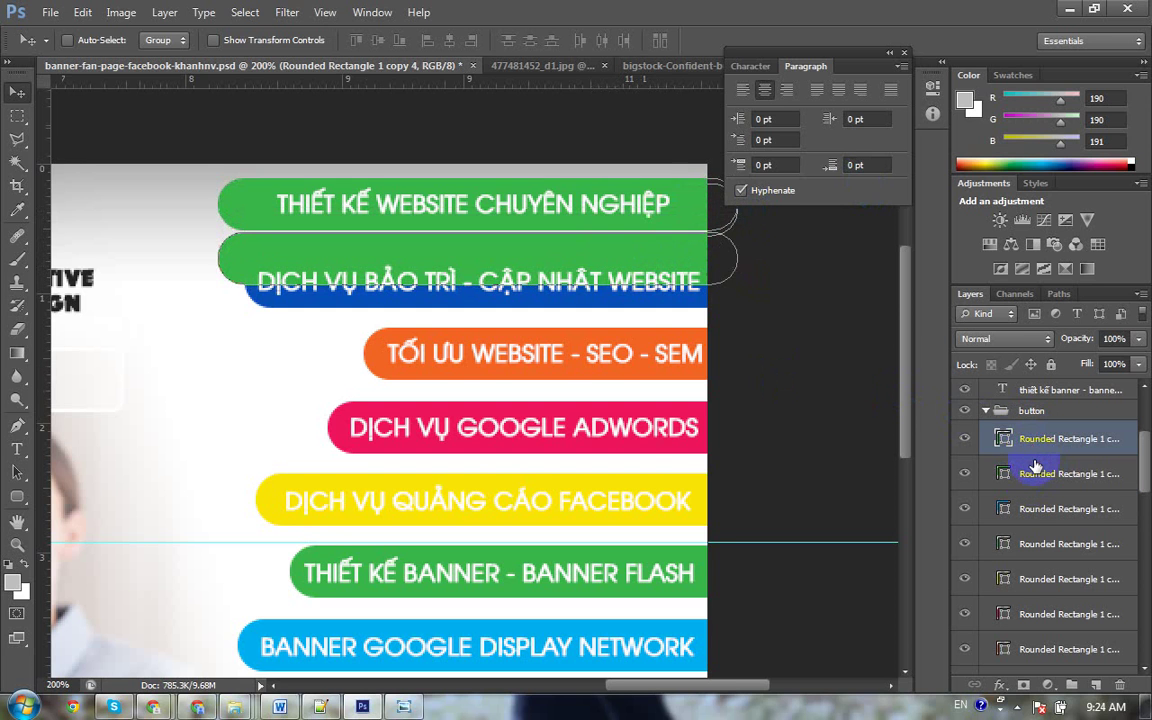
{"action": "left_click", "coordinate": [119, 13]}
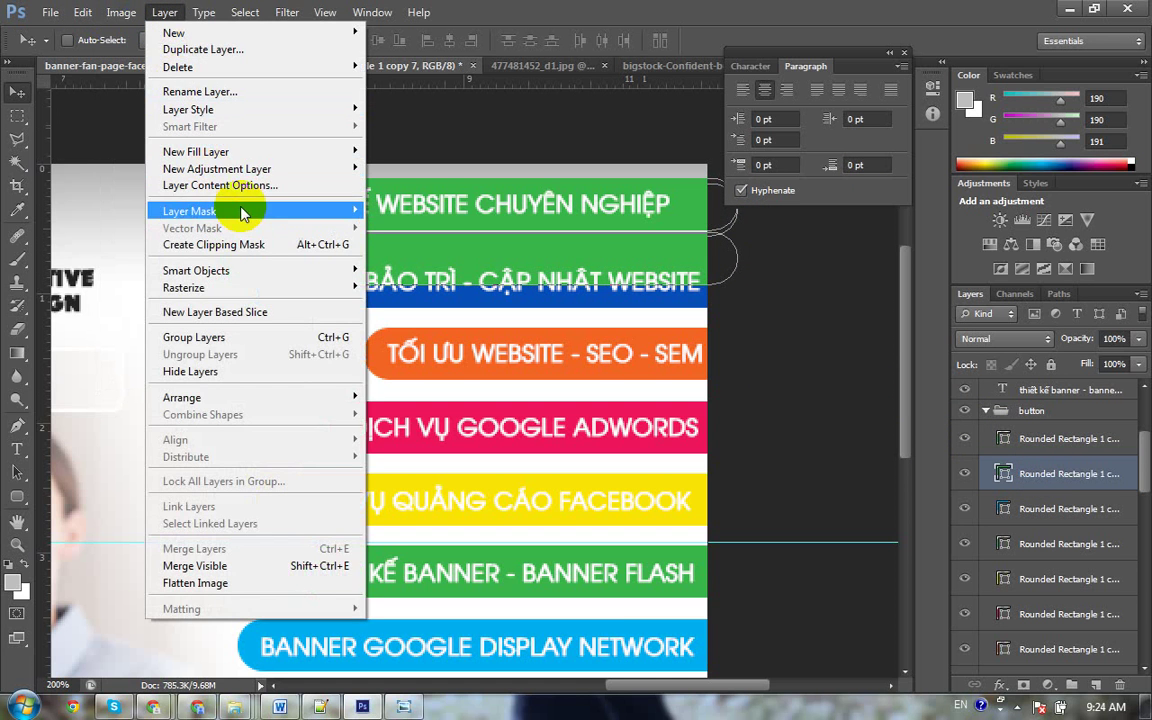
{"action": "mouse_move", "coordinate": [190, 211]}
{"action": "left_click", "coordinate": [382, 213]}
{"action": "key", "text": "g"}
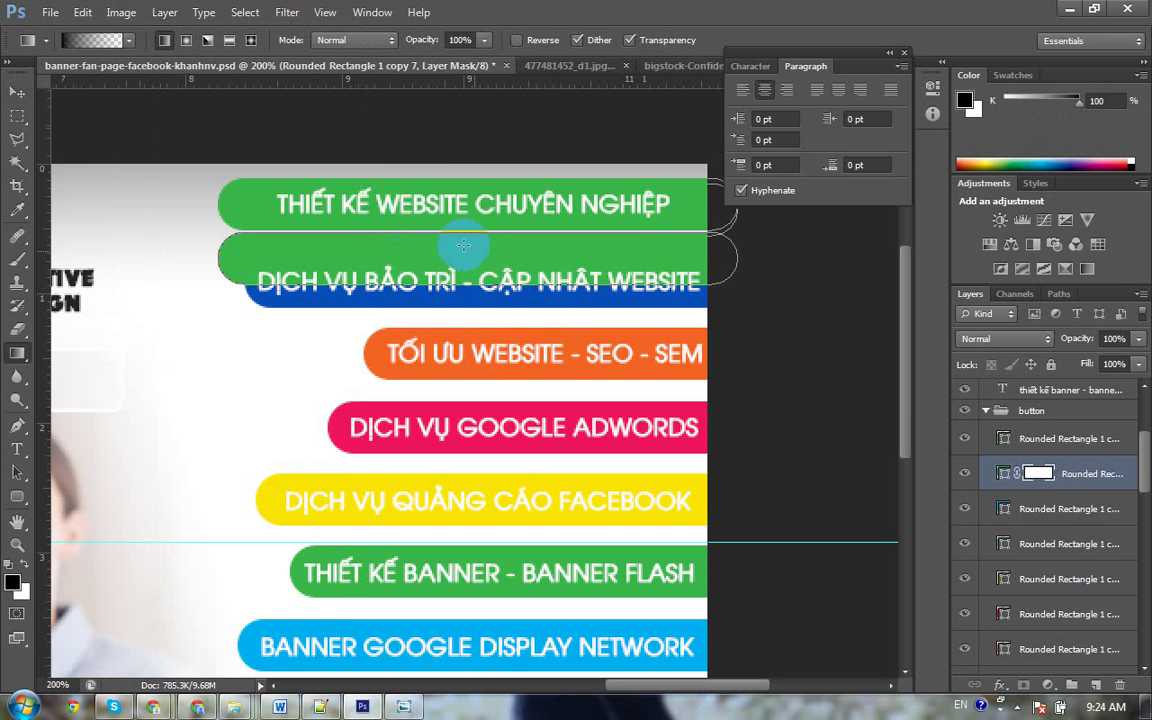
{"action": "mouse_move", "coordinate": [465, 288]}
{"action": "left_mouse_down"}
{"action": "mouse_move", "coordinate": [476, 248]}
{"action": "mouse_move", "coordinate": [503, 281]}
{"action": "left_mouse_up"}
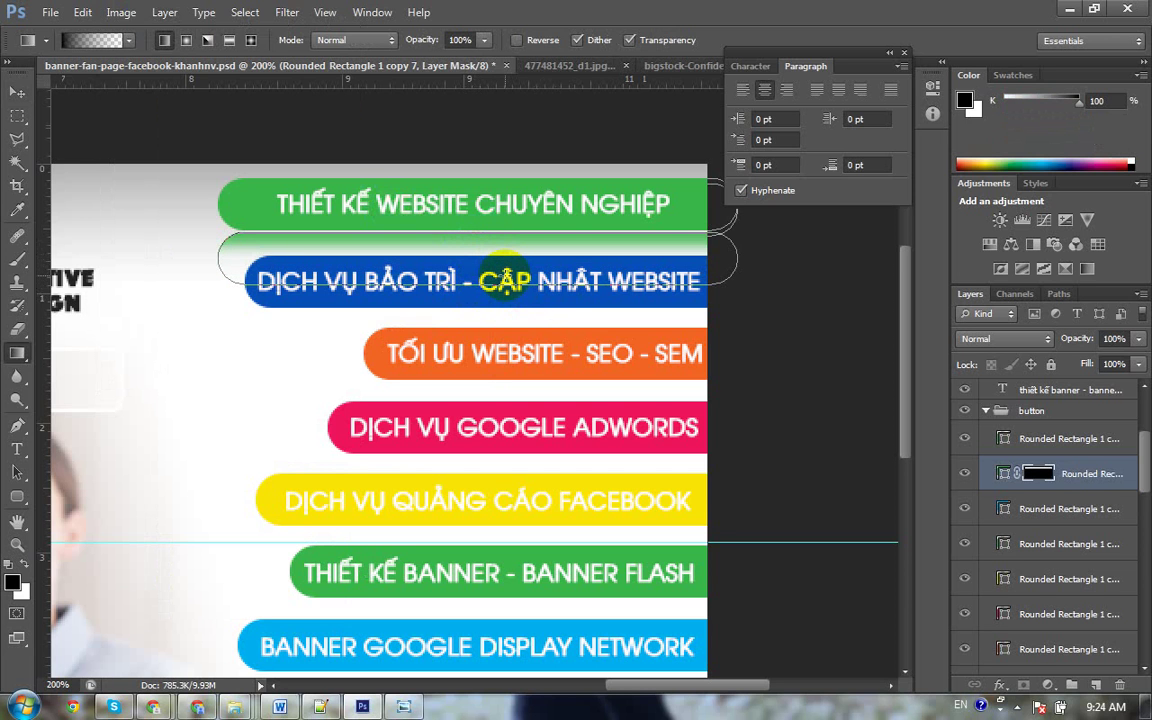
{"action": "right_click", "coordinate": [884, 382]}
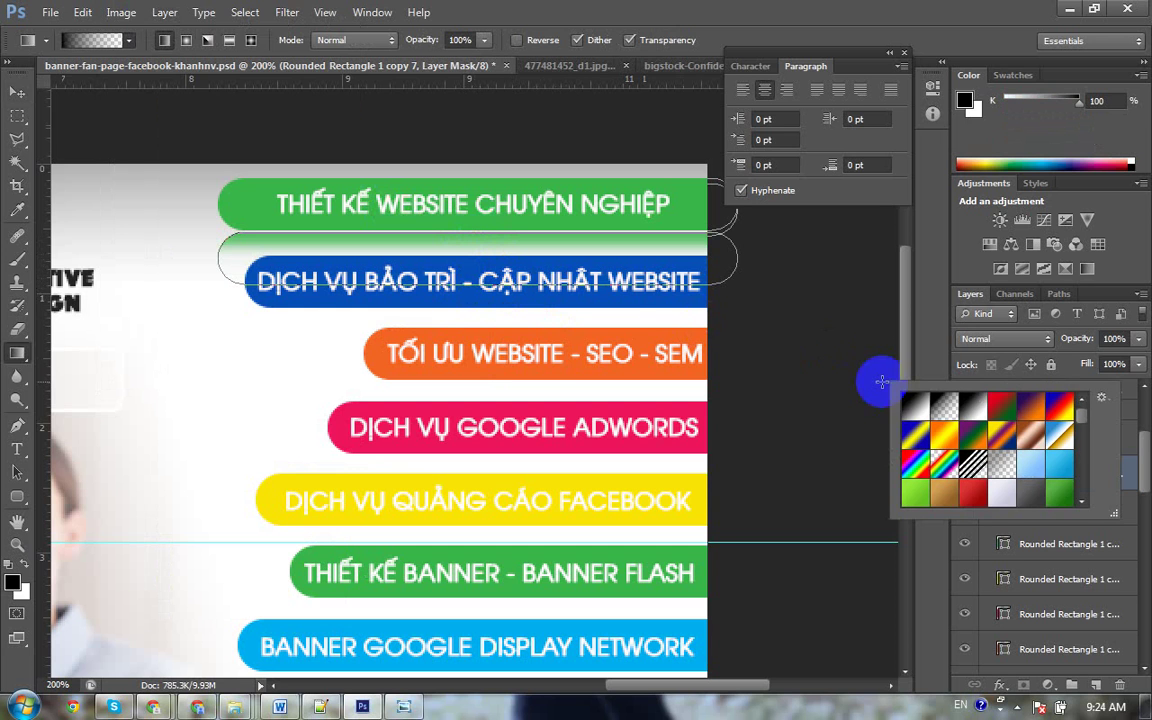
{"action": "key", "text": "Escape"}
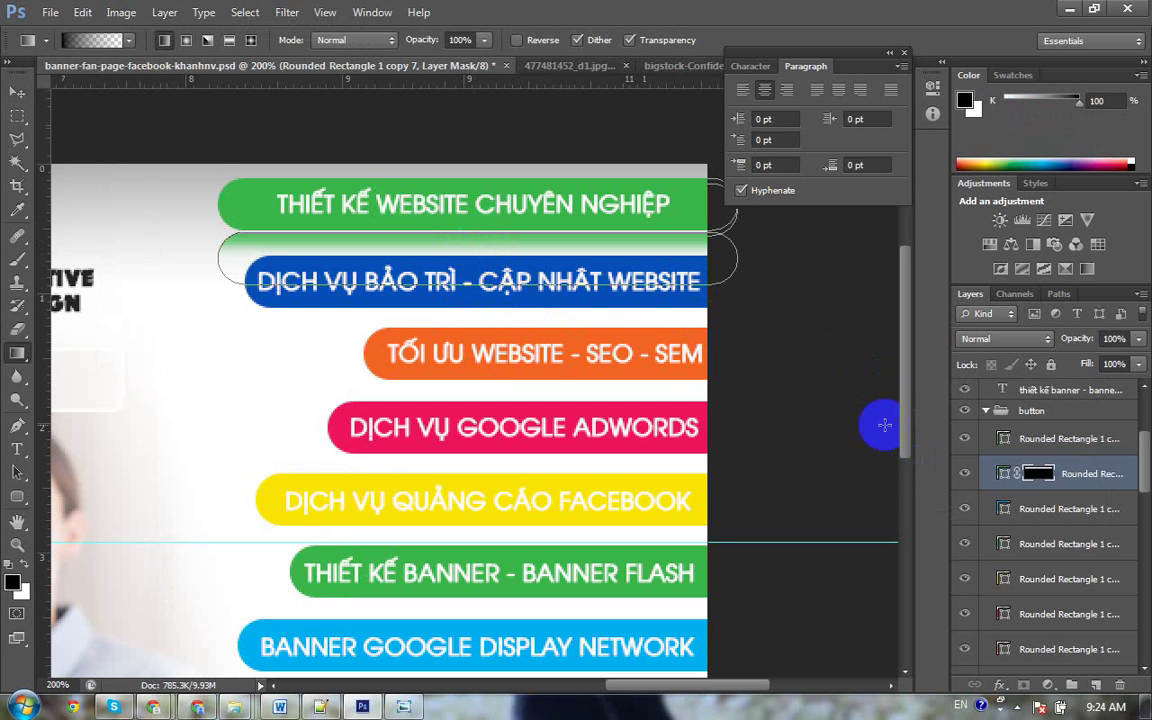
{"action": "key", "text": "v"}
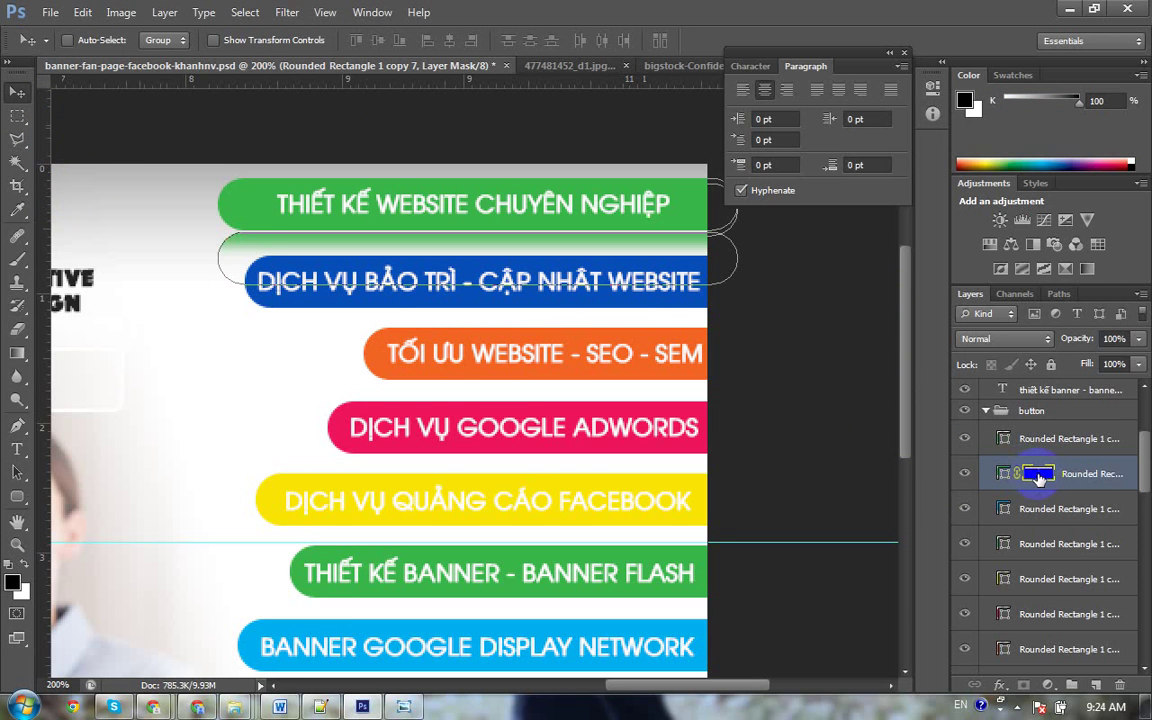
Lower the green pill copy's Fill to 41%.
{"action": "left_click", "coordinate": [1137, 366]}
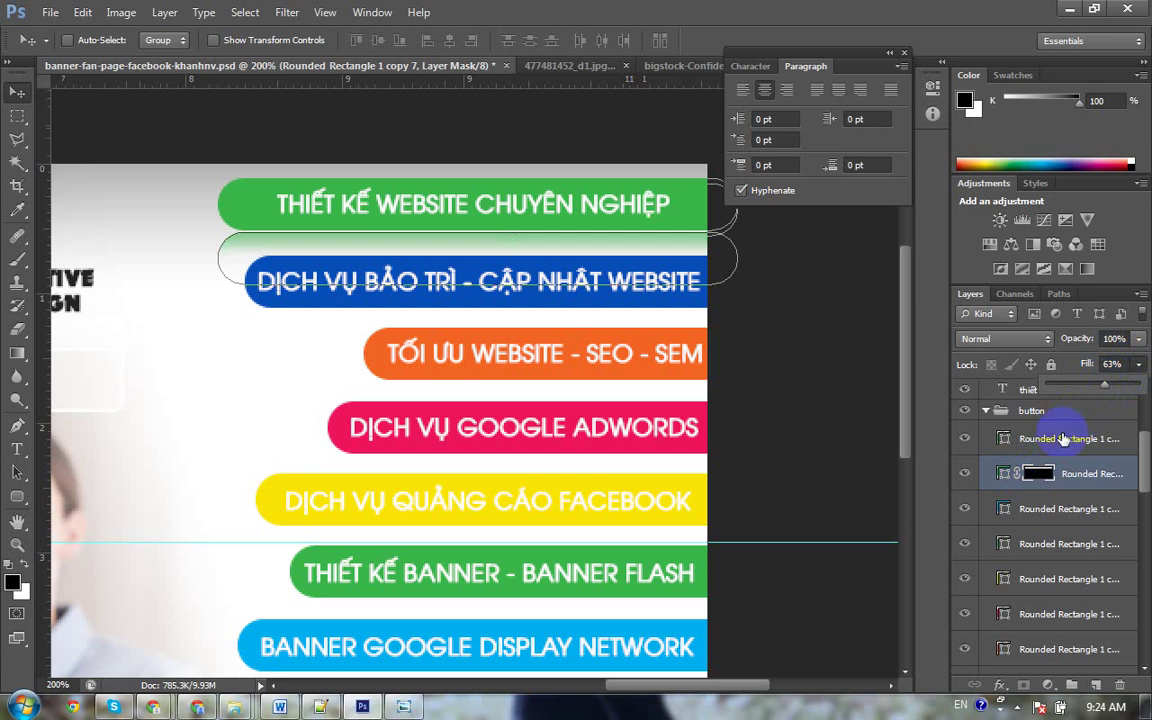
{"action": "left_click", "coordinate": [1008, 474]}
{"action": "left_click", "coordinate": [1006, 474]}
{"action": "left_click", "coordinate": [1139, 366]}
{"action": "left_click_drag", "start_coordinate": [1072, 388], "coordinate": [1093, 386]}
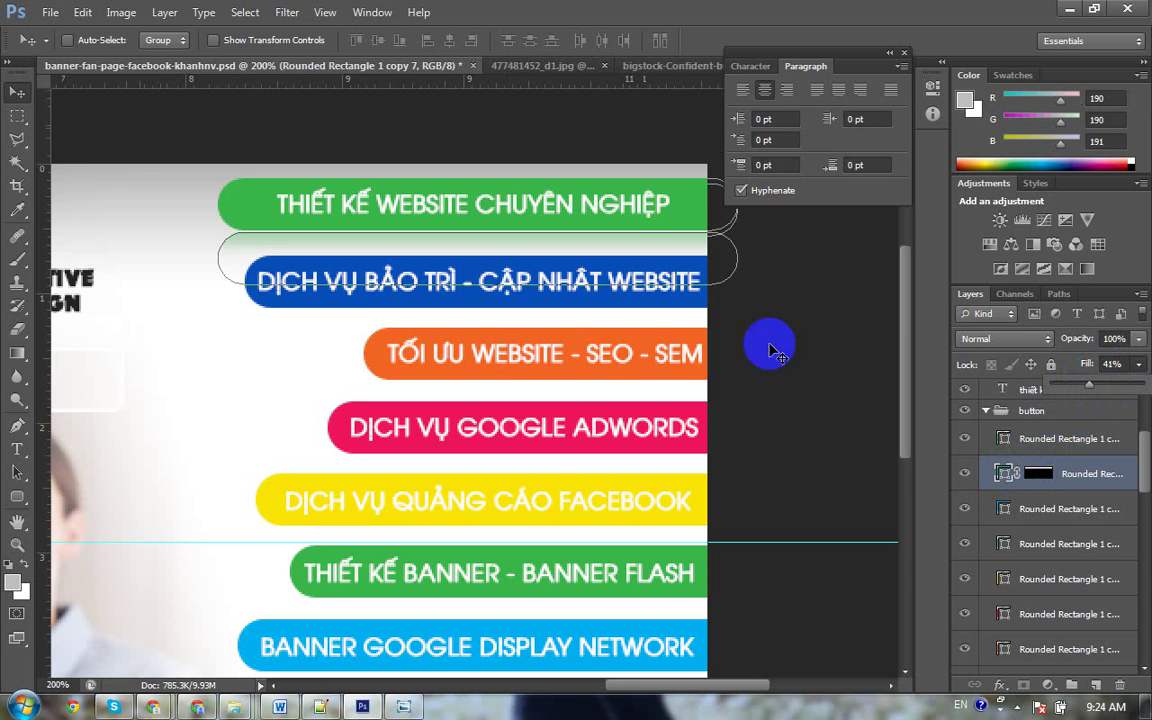
{"action": "left_click", "coordinate": [640, 360]}
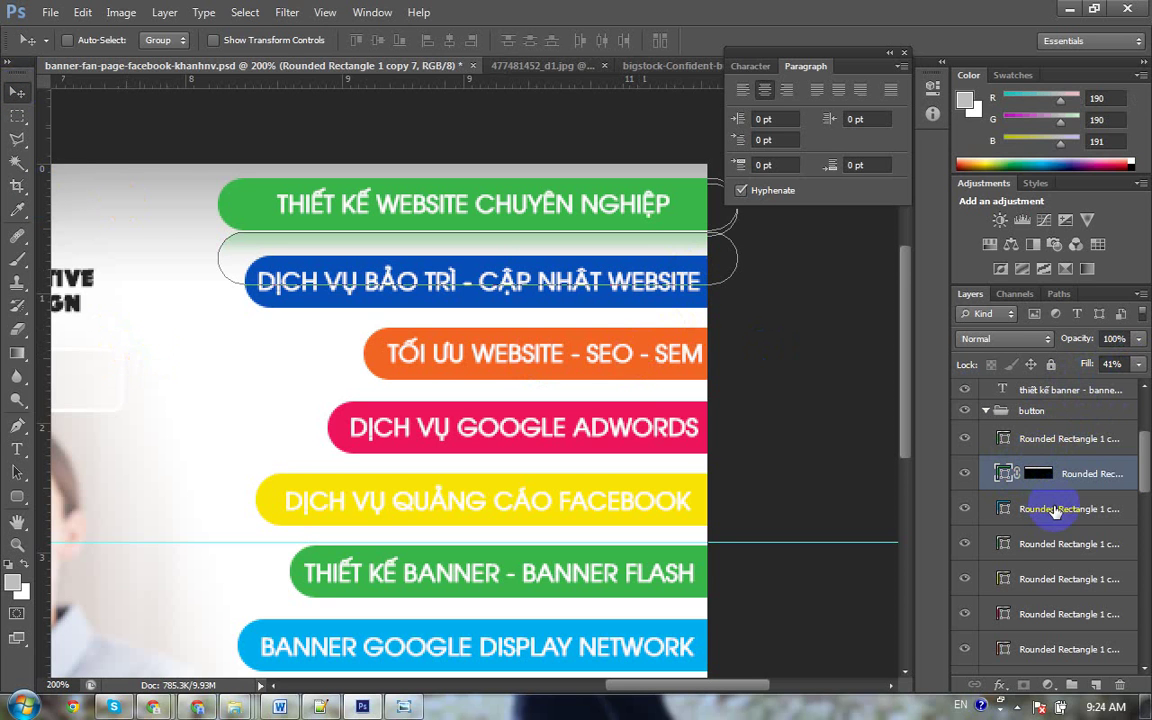
Duplicate Rounded Rectangle 1 beneath the blue pill and give the copy a Reveal All mask.
{"action": "left_click", "coordinate": [1055, 510]}
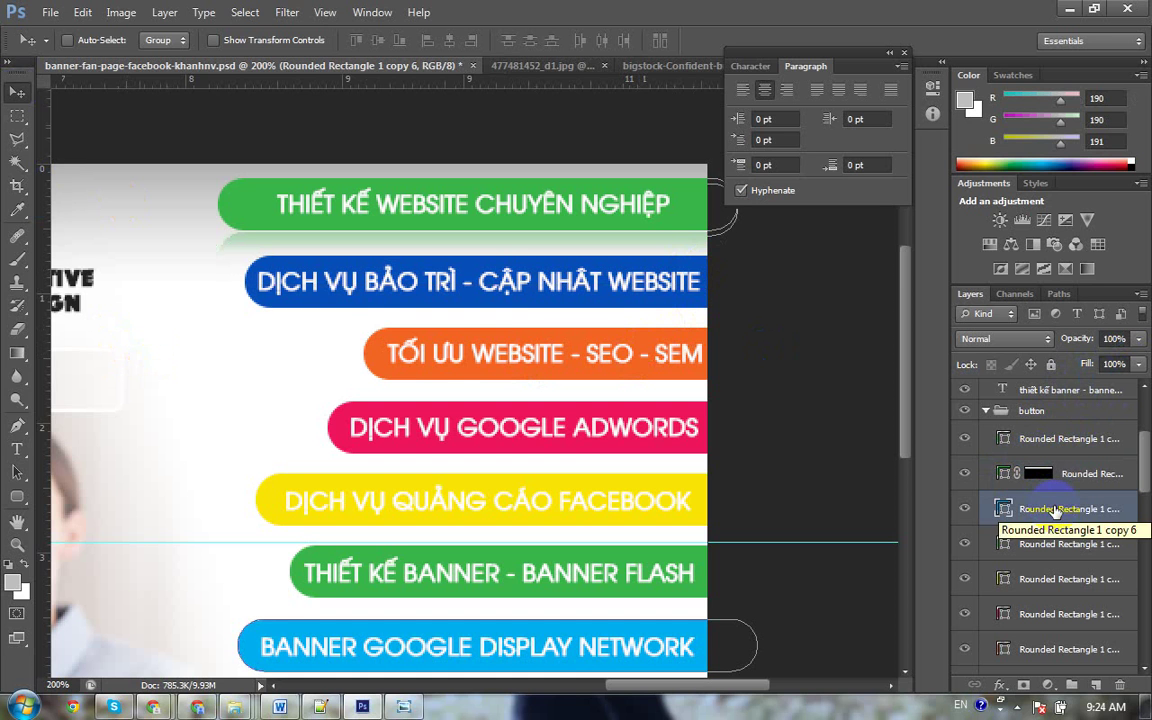
{"action": "right_click", "coordinate": [330, 313]}
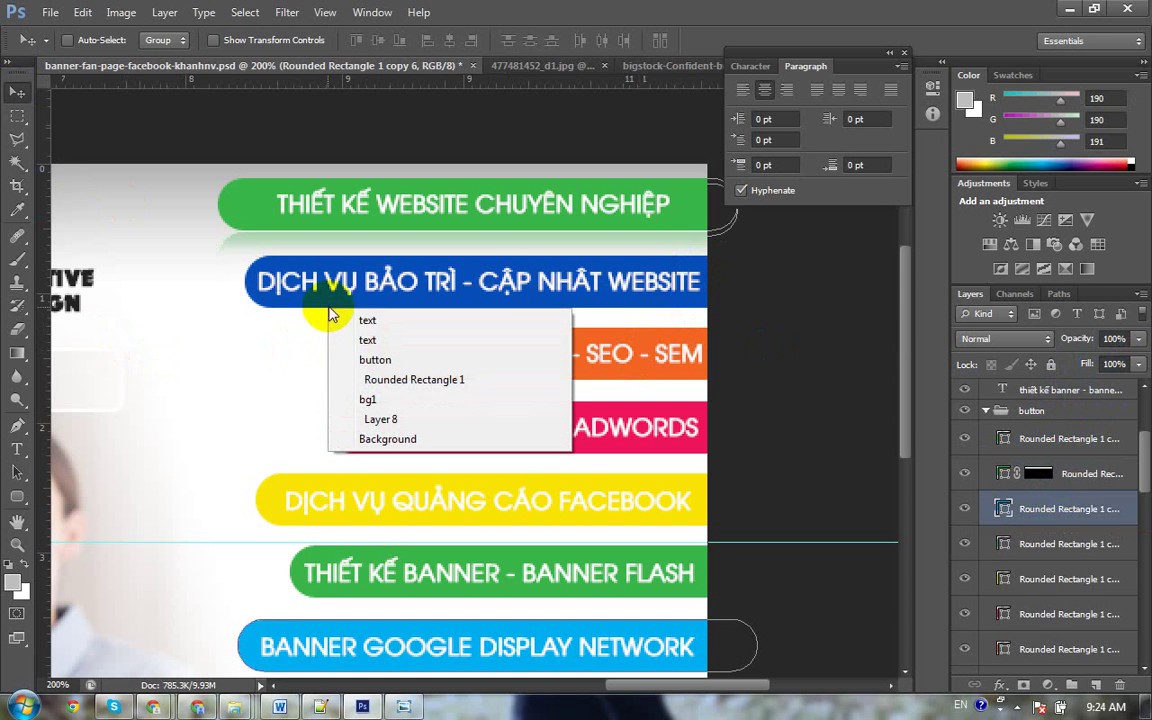
{"action": "left_click", "coordinate": [381, 380]}
{"action": "scroll", "coordinate": [1018, 497], "scroll_direction": "down", "scroll_amount": 2}
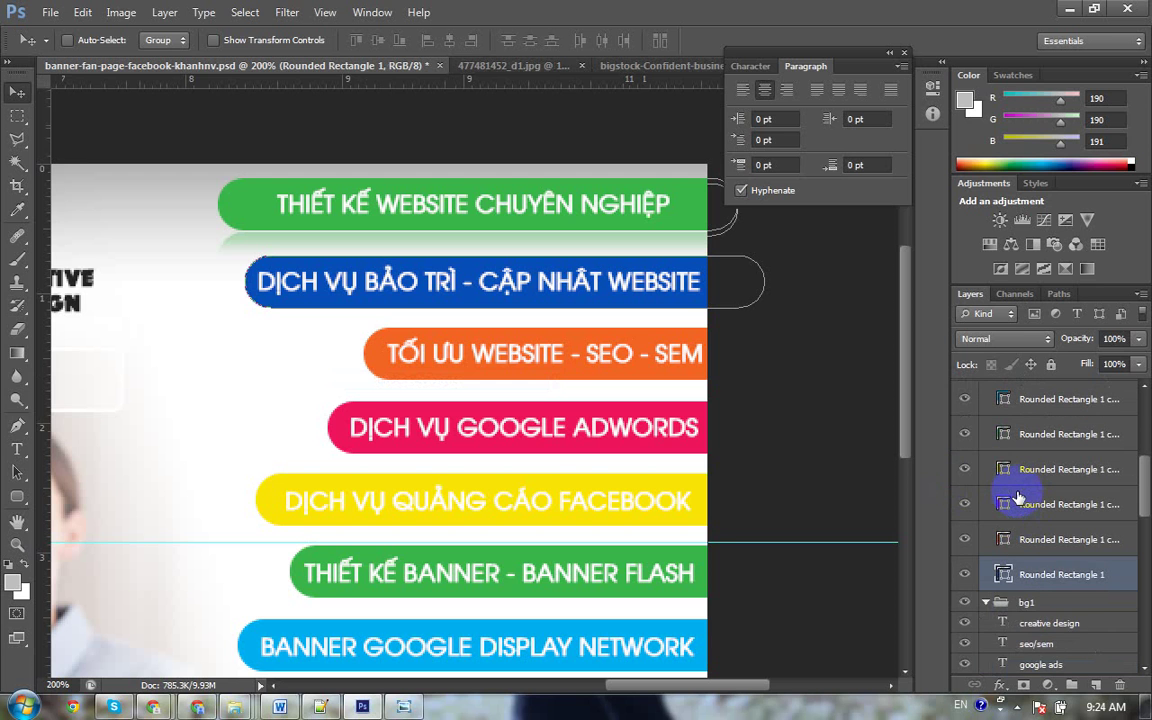
{"action": "key", "text": "ctrl+j"}
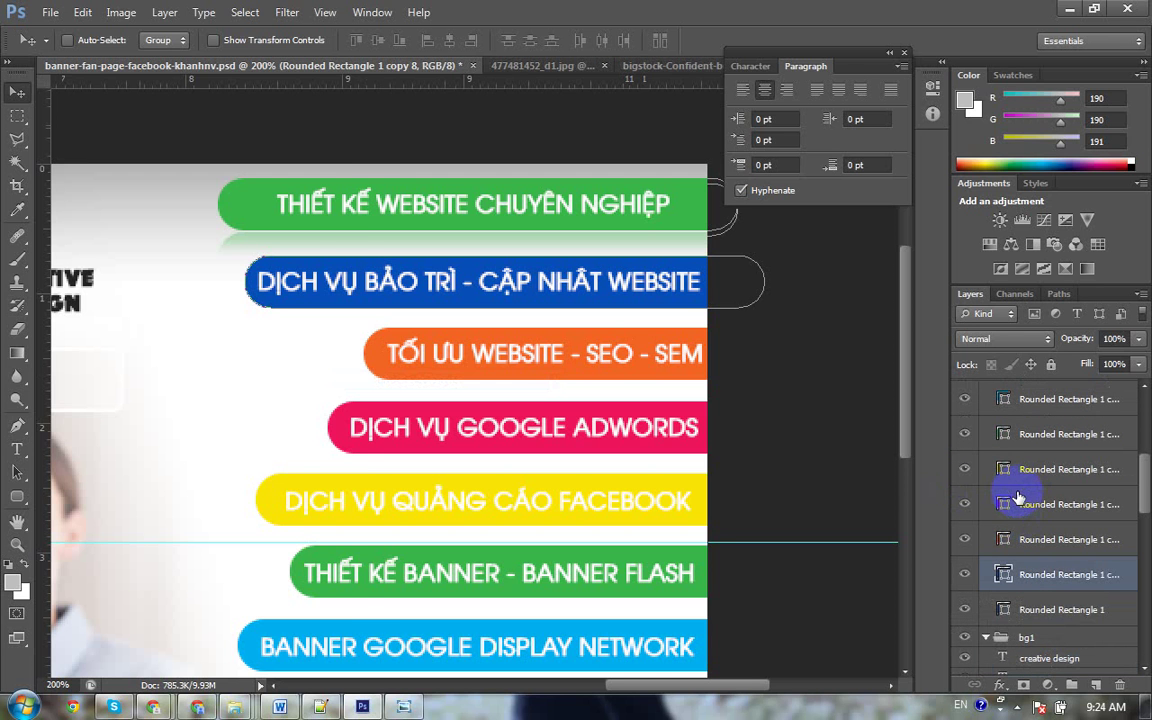
{"action": "key", "text": "ctrl+bracketleft"}
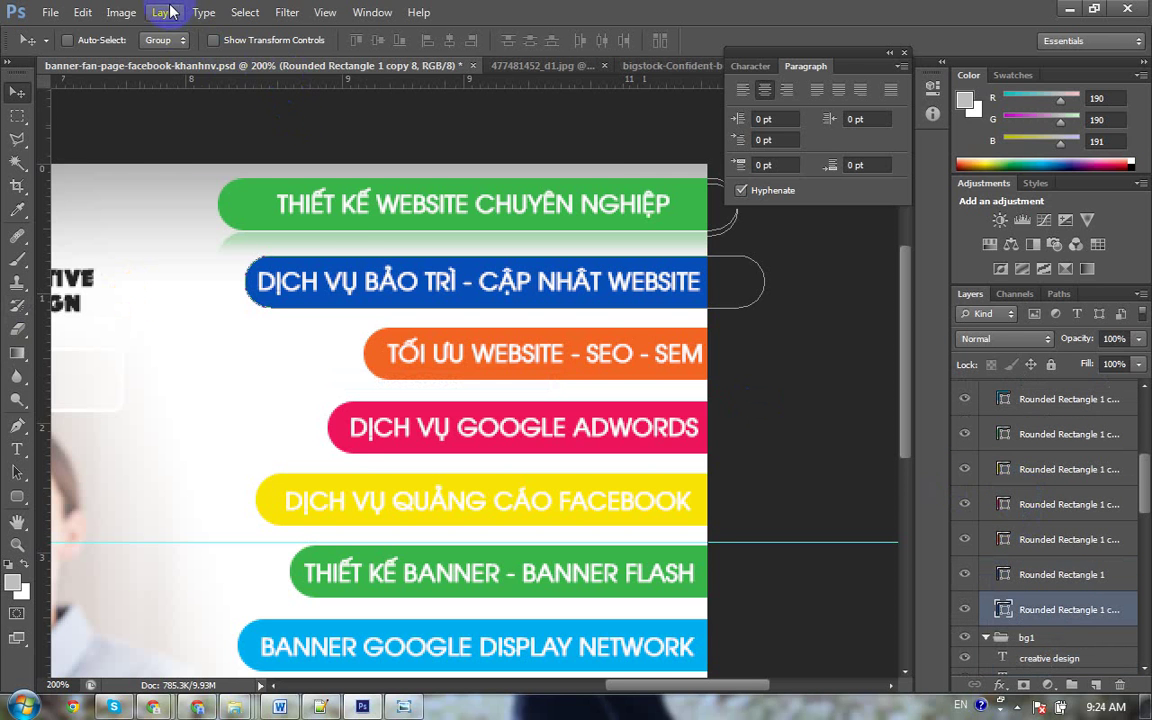
{"action": "left_click", "coordinate": [166, 12]}
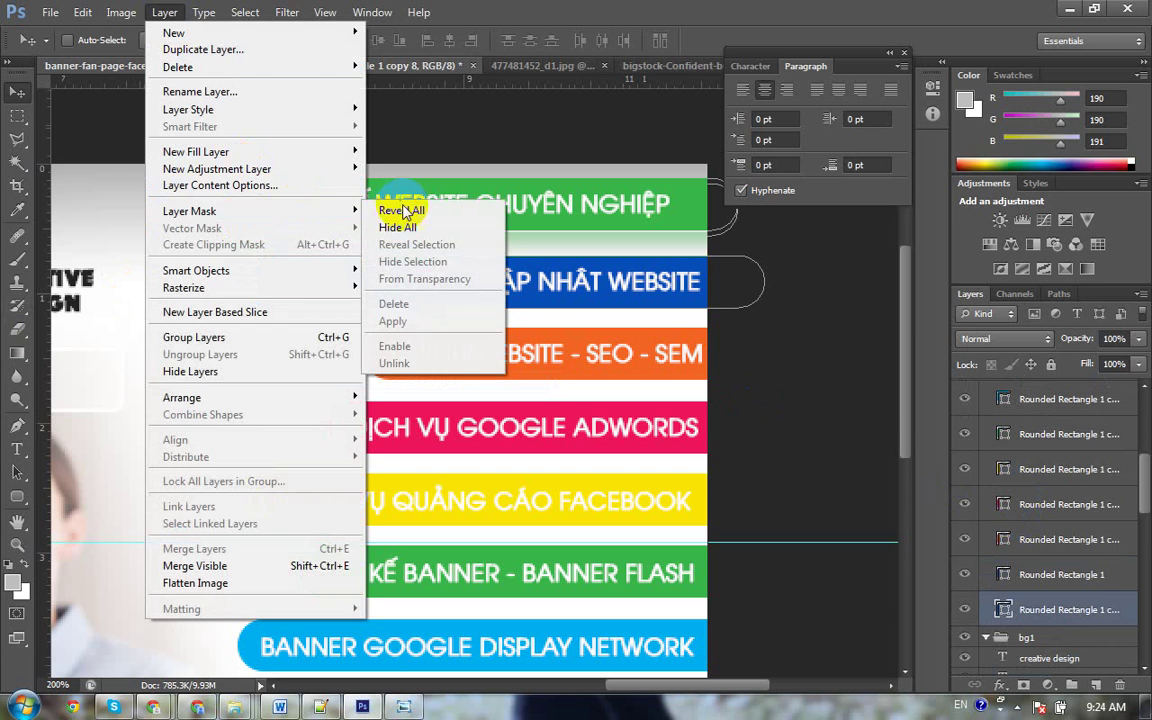
{"action": "left_click", "coordinate": [405, 213]}
Lower the blue copy, fade it with a mask gradient, and set its opacity to 55%.
{"action": "key", "text": "g"}
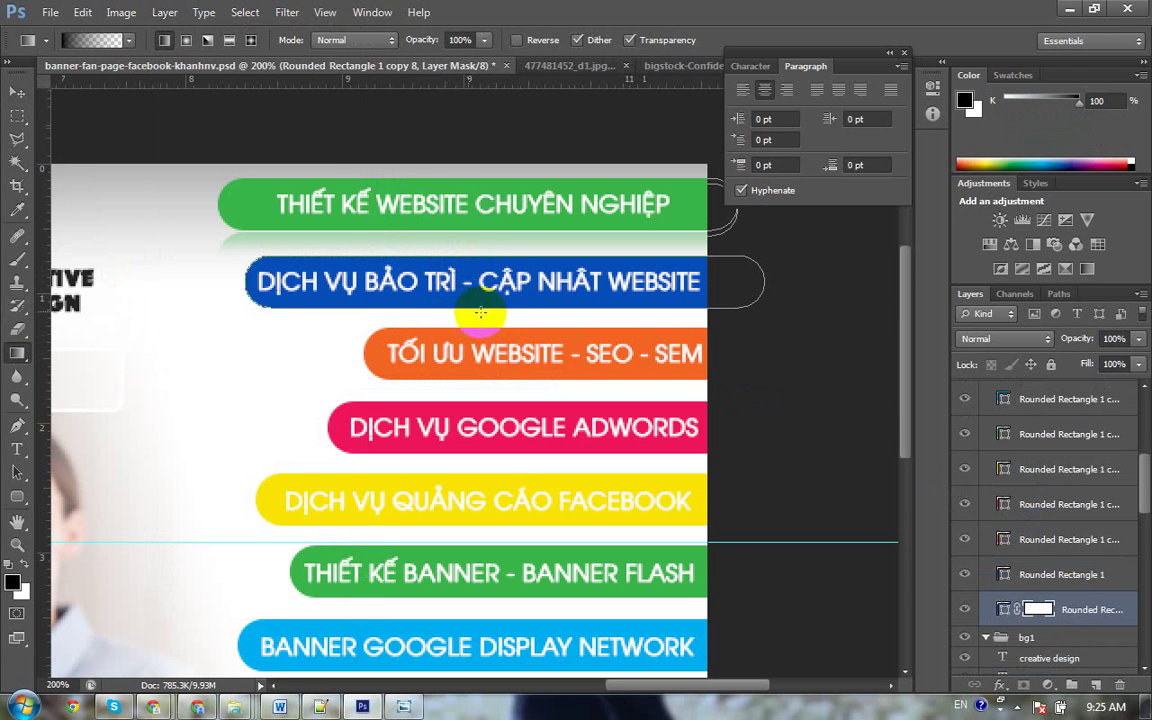
{"action": "key", "text": "v"}
{"action": "left_click_drag", "start_coordinate": [617, 270], "coordinate": [625, 287]}
{"action": "key", "text": "shift+Down"}
{"action": "key", "text": "shift+Down"}
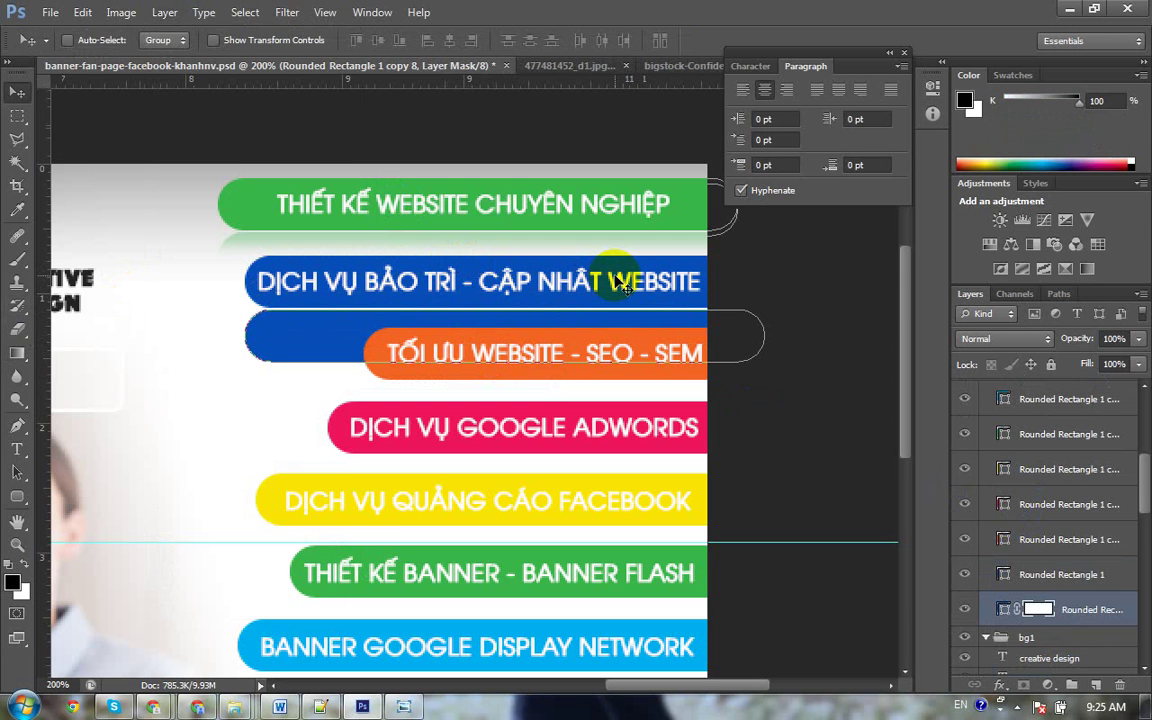
{"action": "key", "text": "g"}
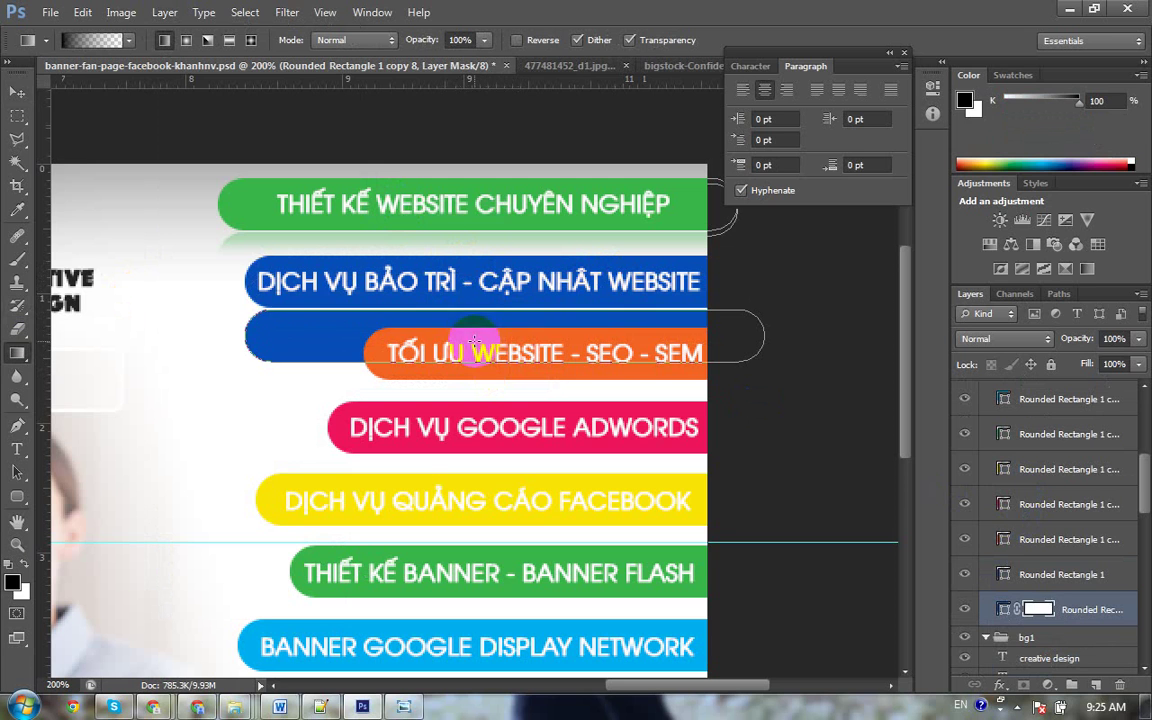
{"action": "left_click_drag", "start_coordinate": [472, 345], "coordinate": [470, 312]}
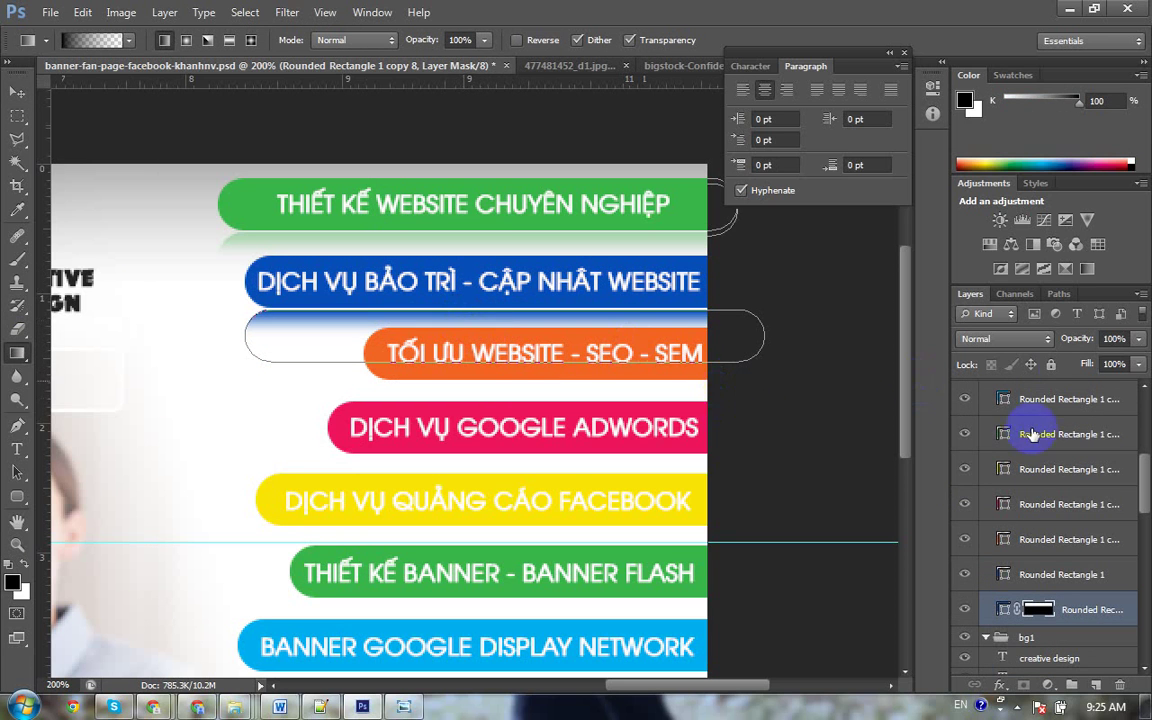
{"action": "left_click", "coordinate": [1139, 340]}
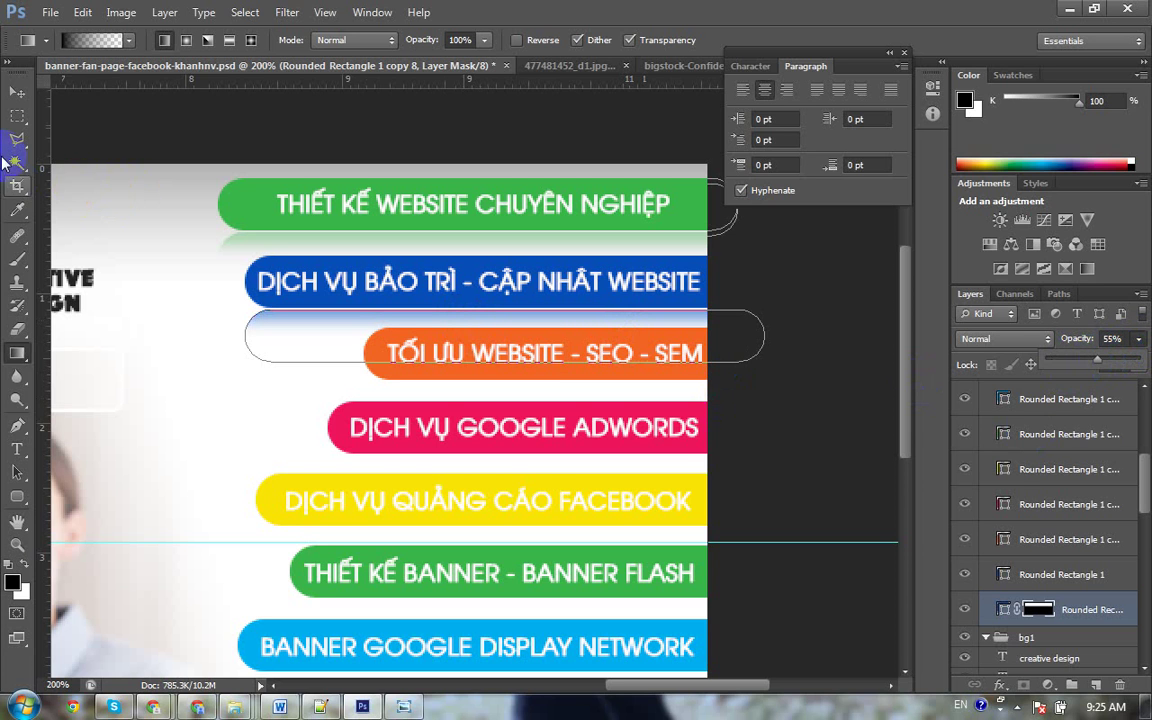
{"action": "left_click", "coordinate": [17, 91]}
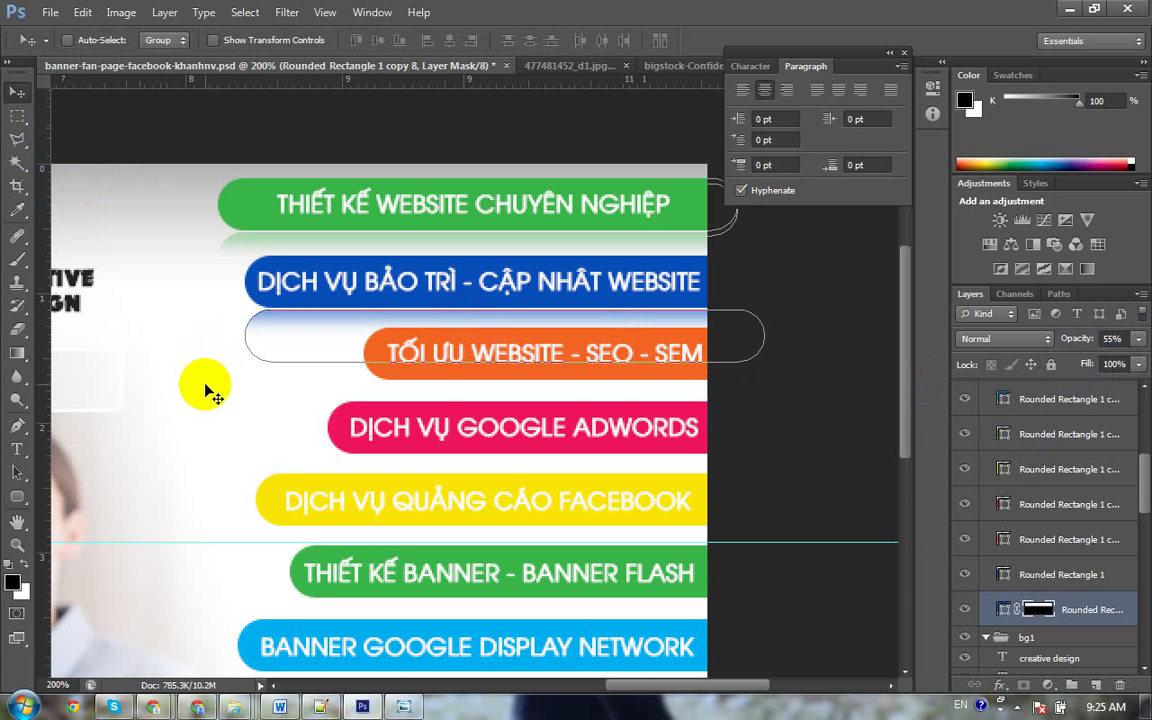
Nudge the blue pill's reflection layer slightly lower.
{"action": "left_click", "coordinate": [548, 385]}
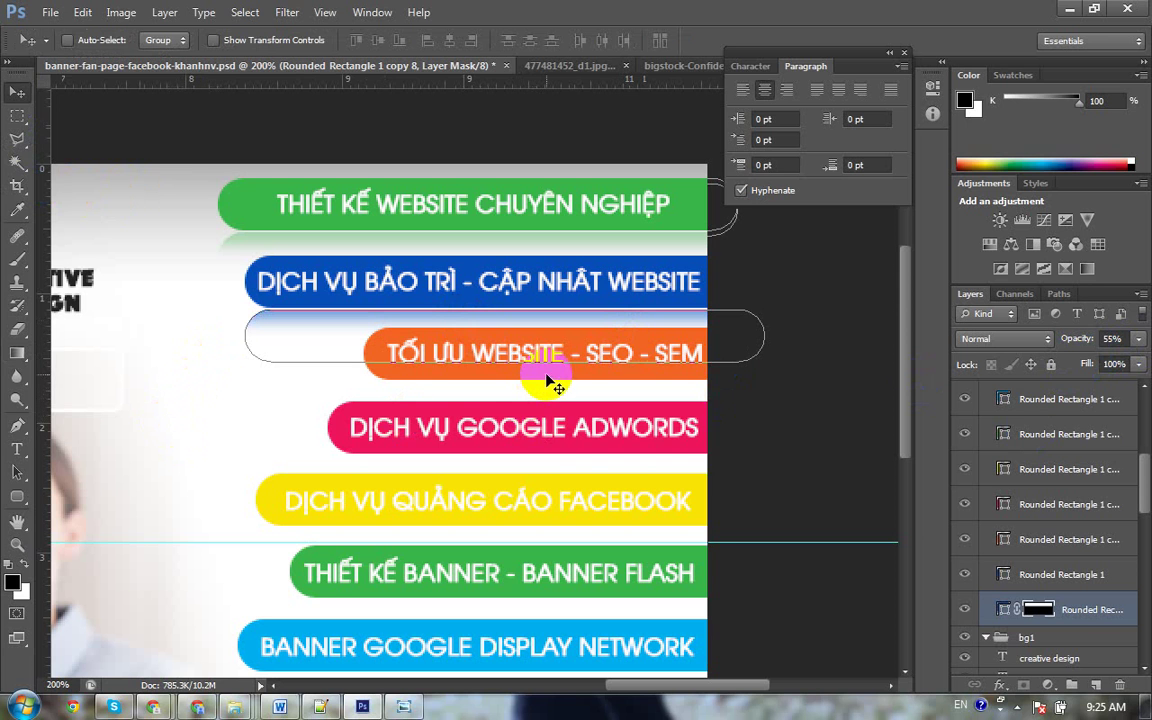
{"action": "left_click", "coordinate": [585, 444]}
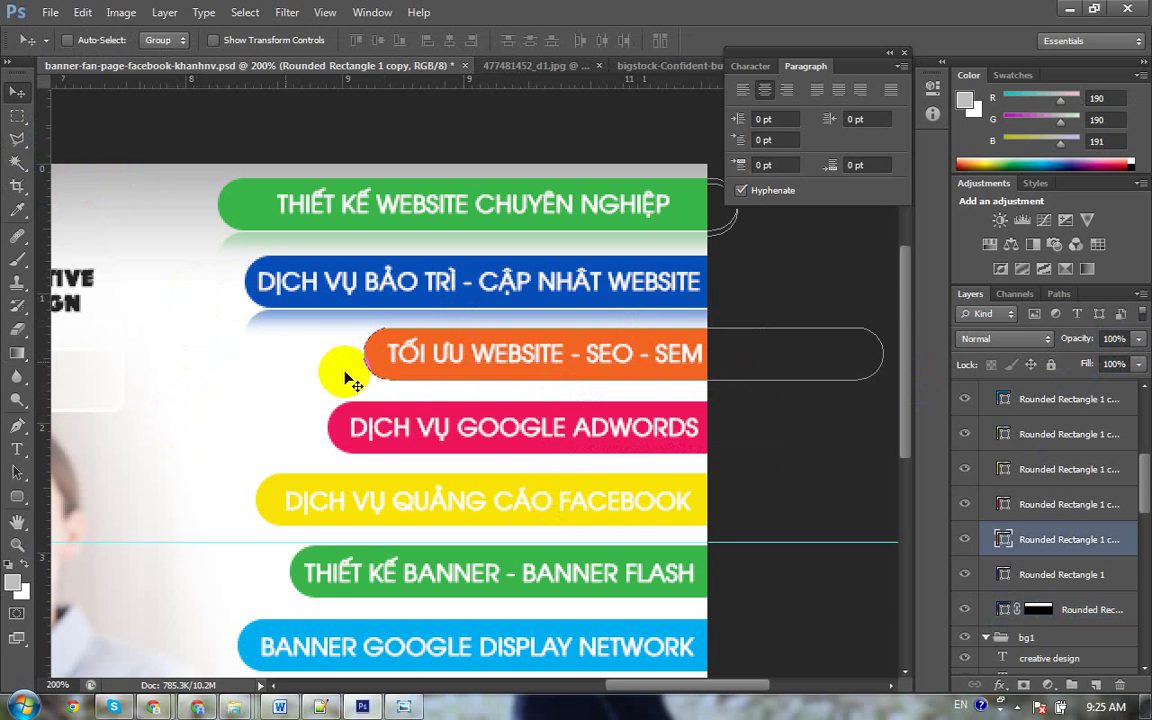
{"action": "left_click", "coordinate": [420, 347]}
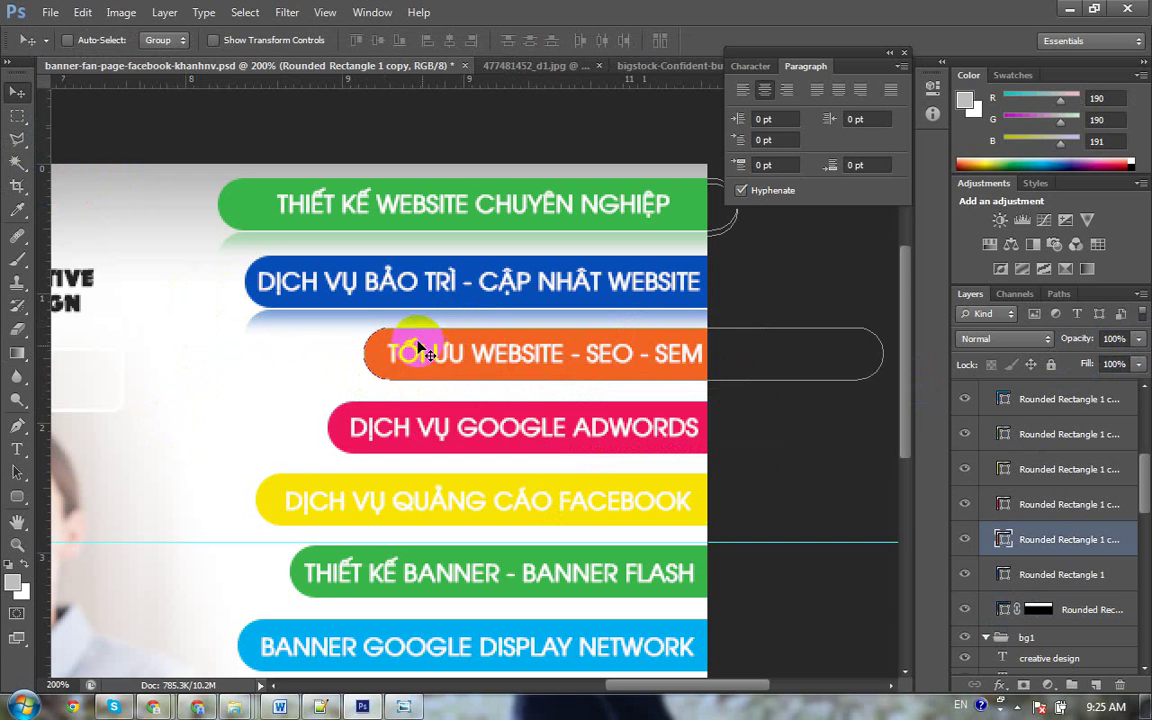
{"action": "right_click", "coordinate": [368, 330]}
{"action": "left_click", "coordinate": [428, 398]}
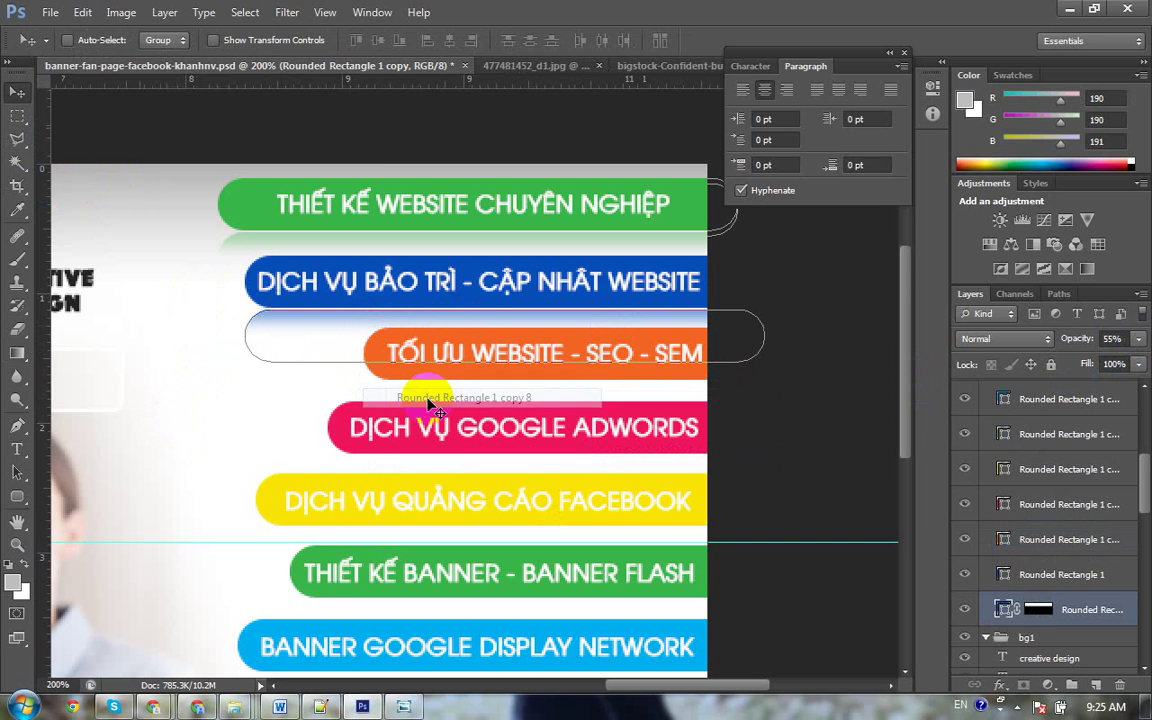
{"action": "key", "text": "Down"}
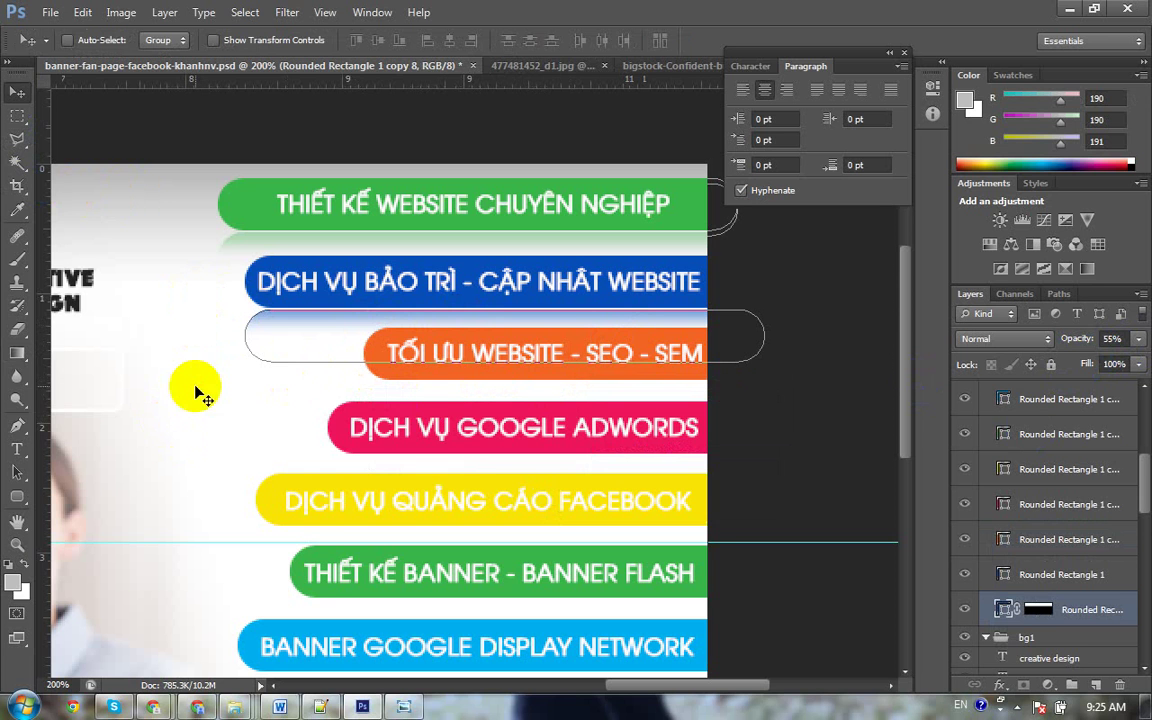
Duplicate the orange SEO pill layer, shift the copy down, and add a white mask.
{"action": "left_click", "coordinate": [450, 377]}
{"action": "right_click", "coordinate": [453, 378]}
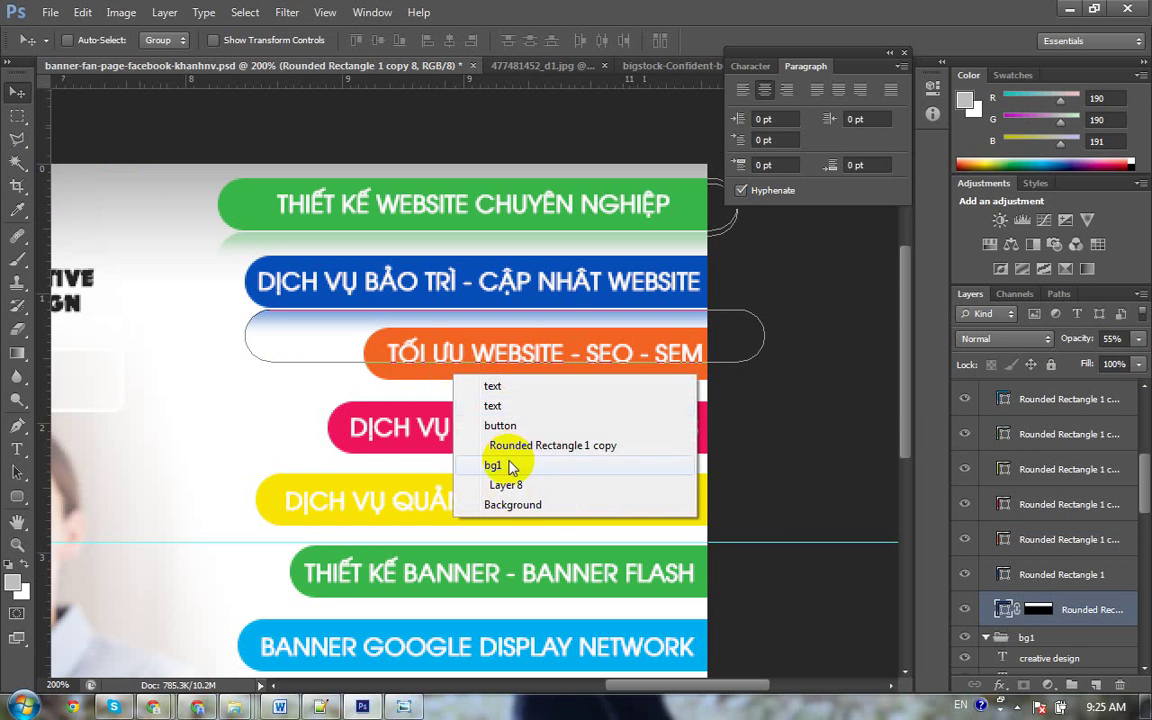
{"action": "left_click", "coordinate": [507, 450]}
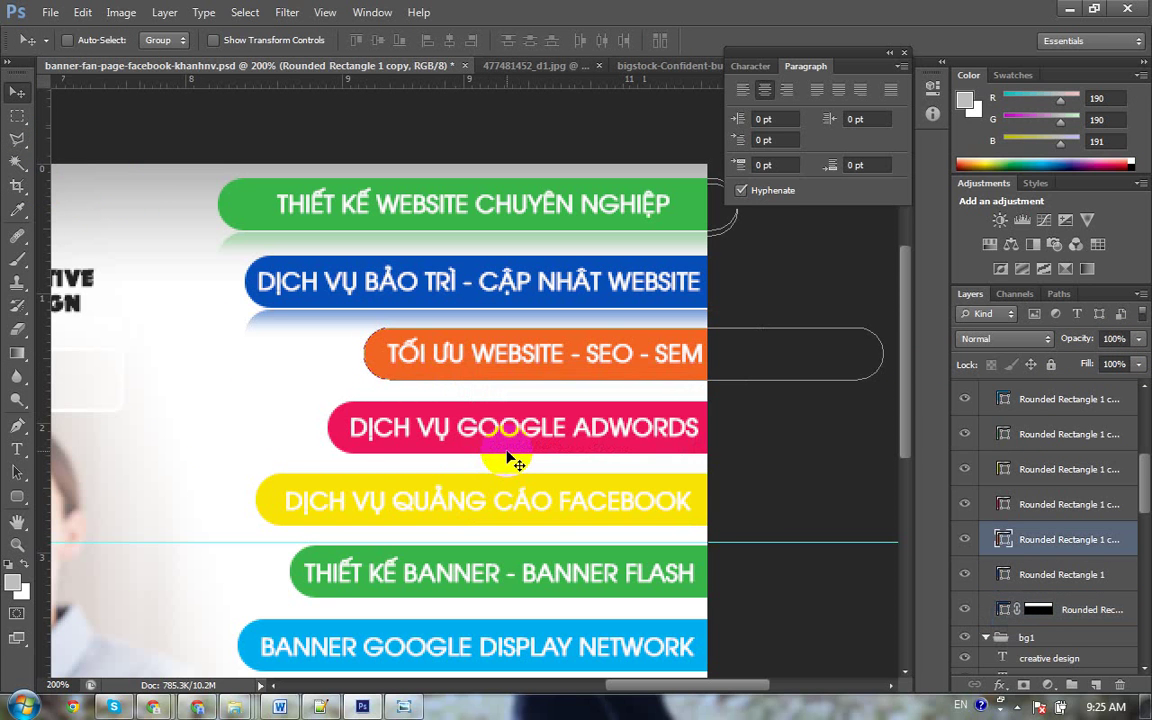
{"action": "key", "text": "ctrl+j"}
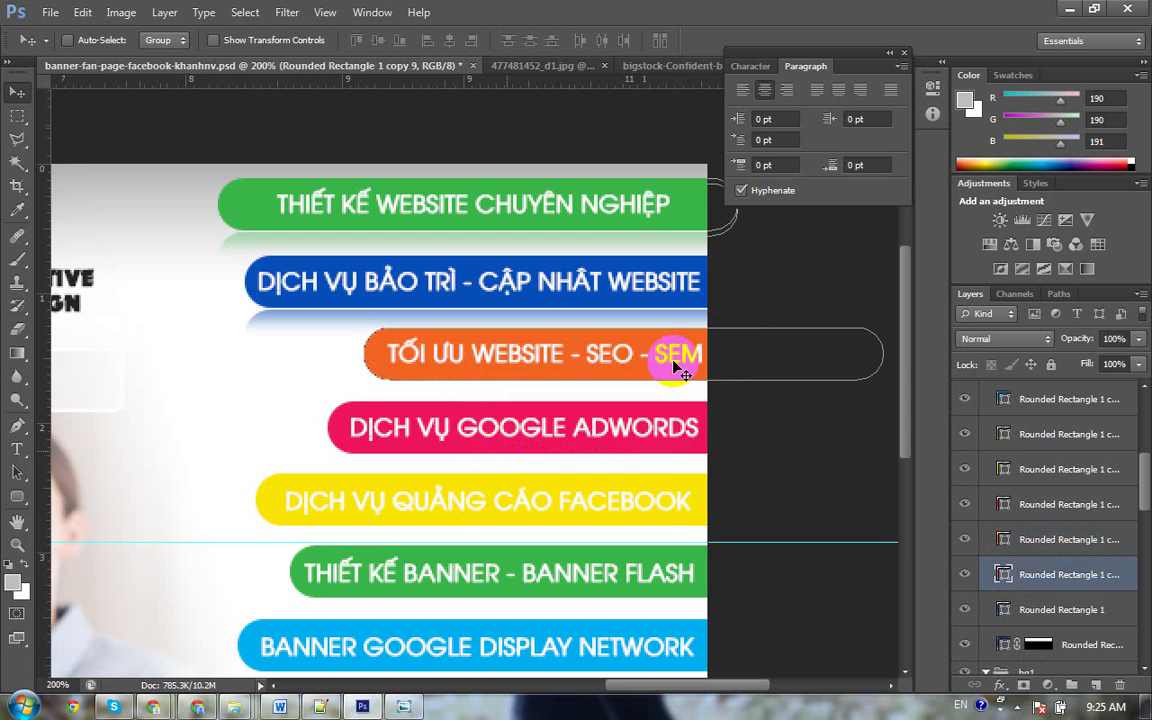
{"action": "key", "text": "shift+Down"}
{"action": "key", "text": "shift+Down"}
{"action": "key", "text": "shift+Down"}
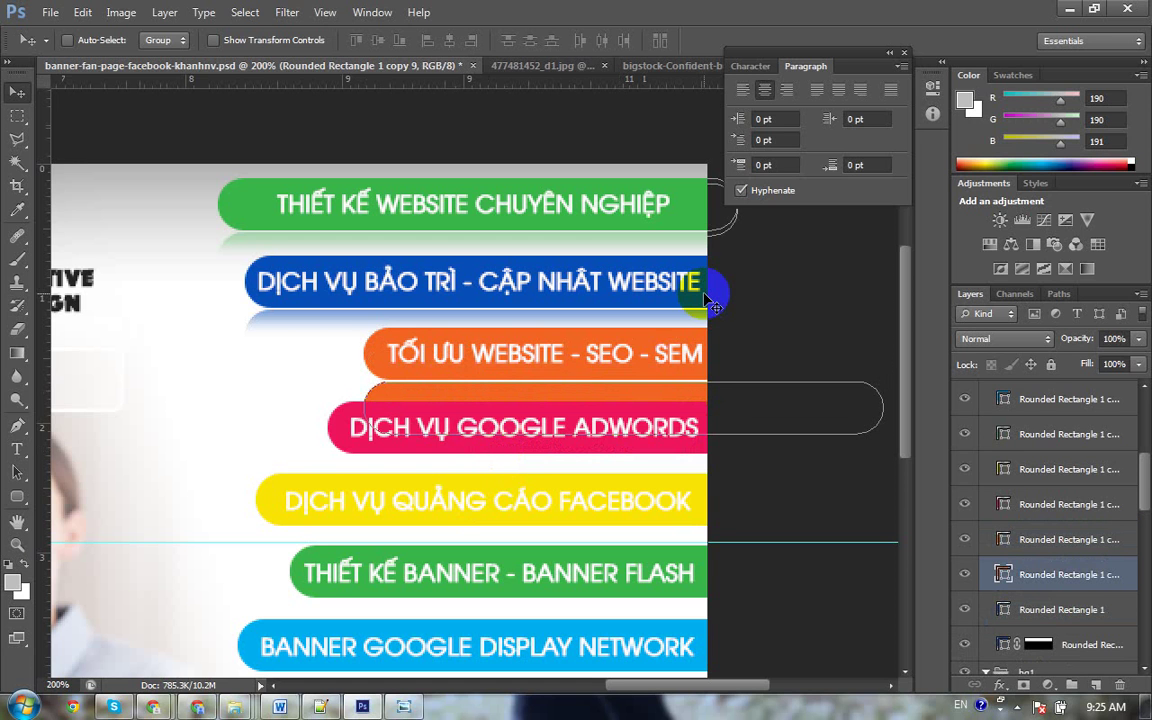
{"action": "left_click", "coordinate": [164, 12]}
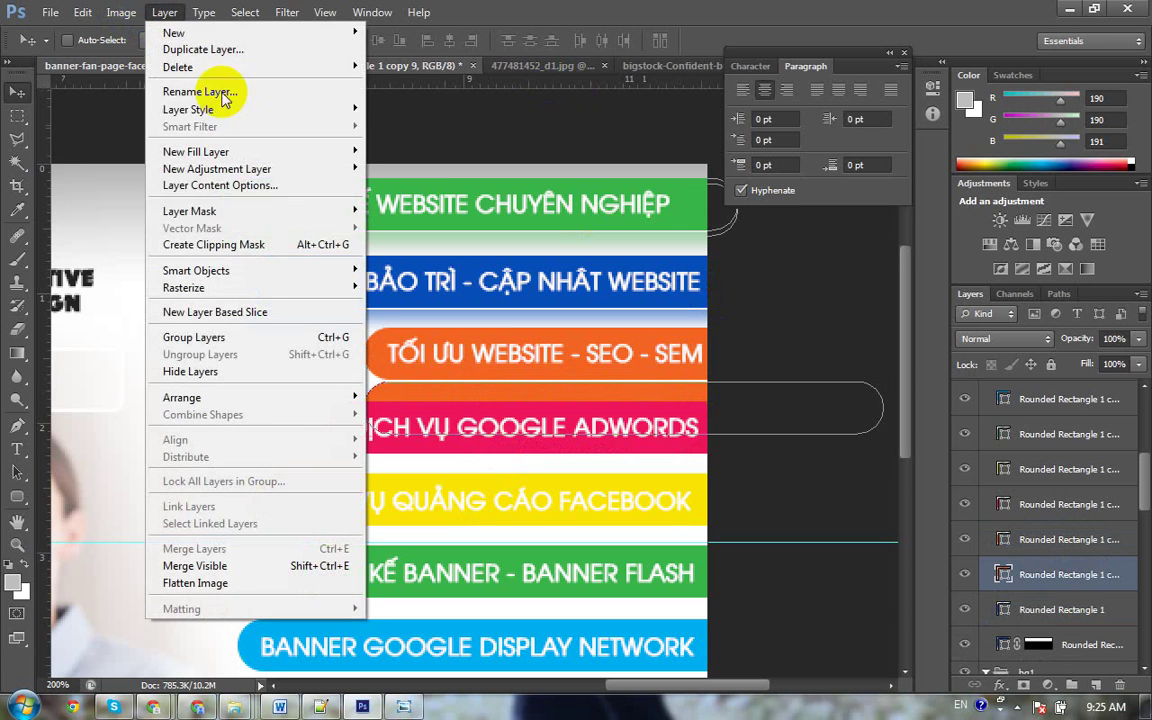
{"action": "mouse_move", "coordinate": [190, 211]}
{"action": "left_click", "coordinate": [385, 213]}
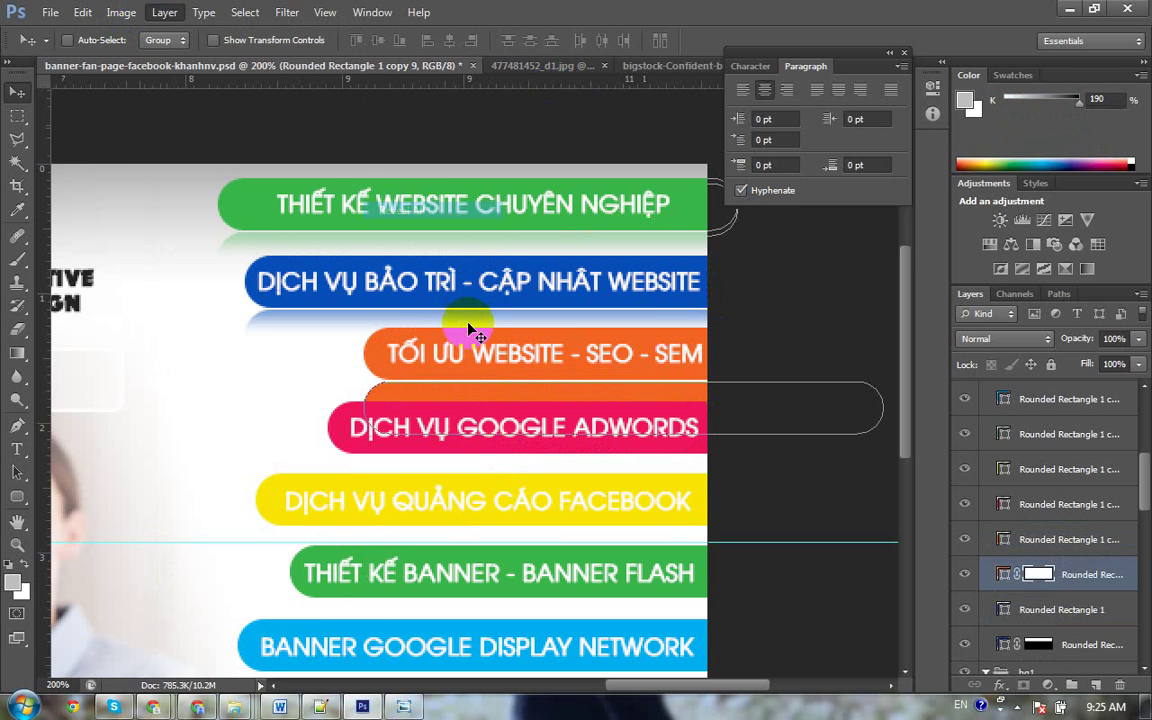
Try a gradient fade on the orange copy's mask, then delete the failed copy.
{"action": "key", "text": "g"}
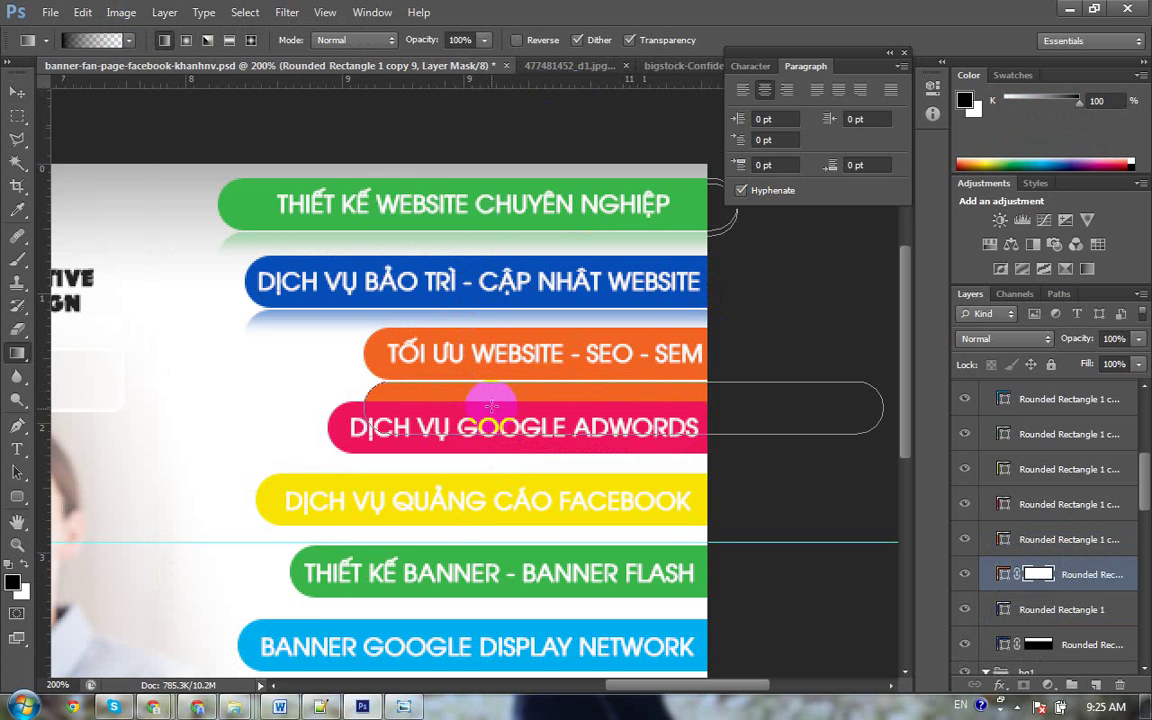
{"action": "key", "text": "x"}
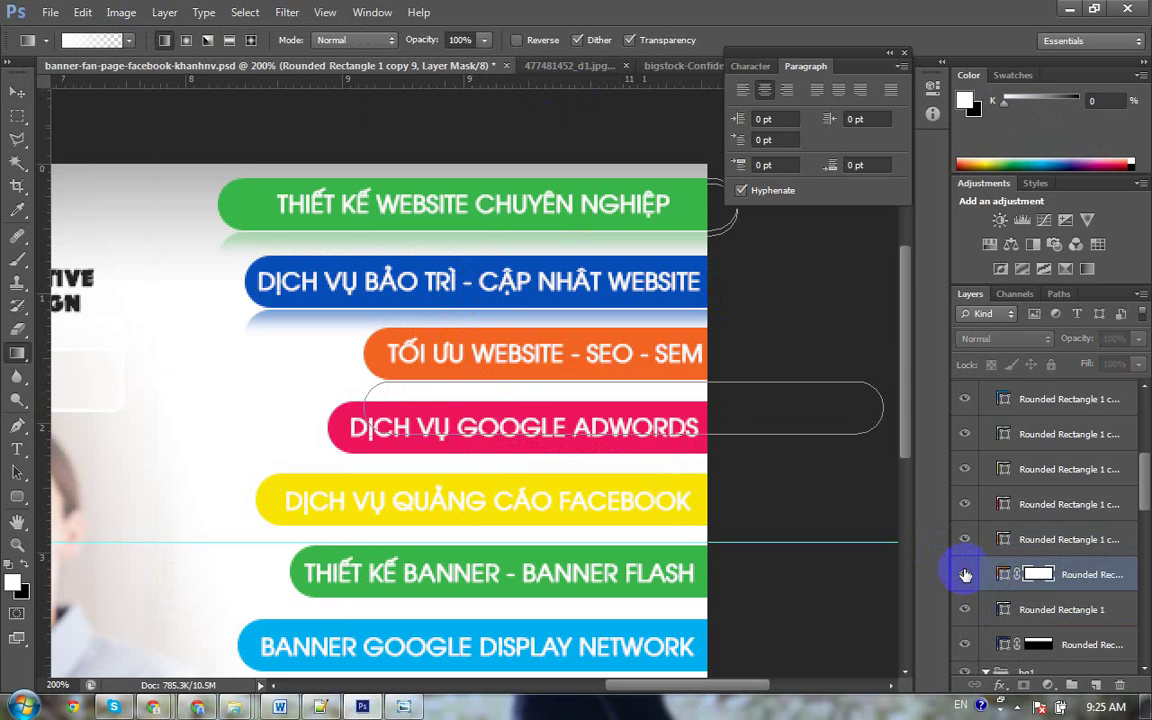
{"action": "left_click", "coordinate": [528, 380]}
{"action": "mouse_move", "coordinate": [520, 380]}
{"action": "left_mouse_down"}
{"action": "mouse_move", "coordinate": [478, 380]}
{"action": "mouse_move", "coordinate": [495, 388]}
{"action": "mouse_move", "coordinate": [492, 407]}
{"action": "mouse_move", "coordinate": [508, 404]}
{"action": "left_mouse_up"}
{"action": "key", "text": "x"}
{"action": "mouse_move", "coordinate": [494, 355]}
{"action": "left_mouse_down"}
{"action": "mouse_move", "coordinate": [525, 406]}
{"action": "mouse_move", "coordinate": [734, 441]}
{"action": "left_mouse_up"}
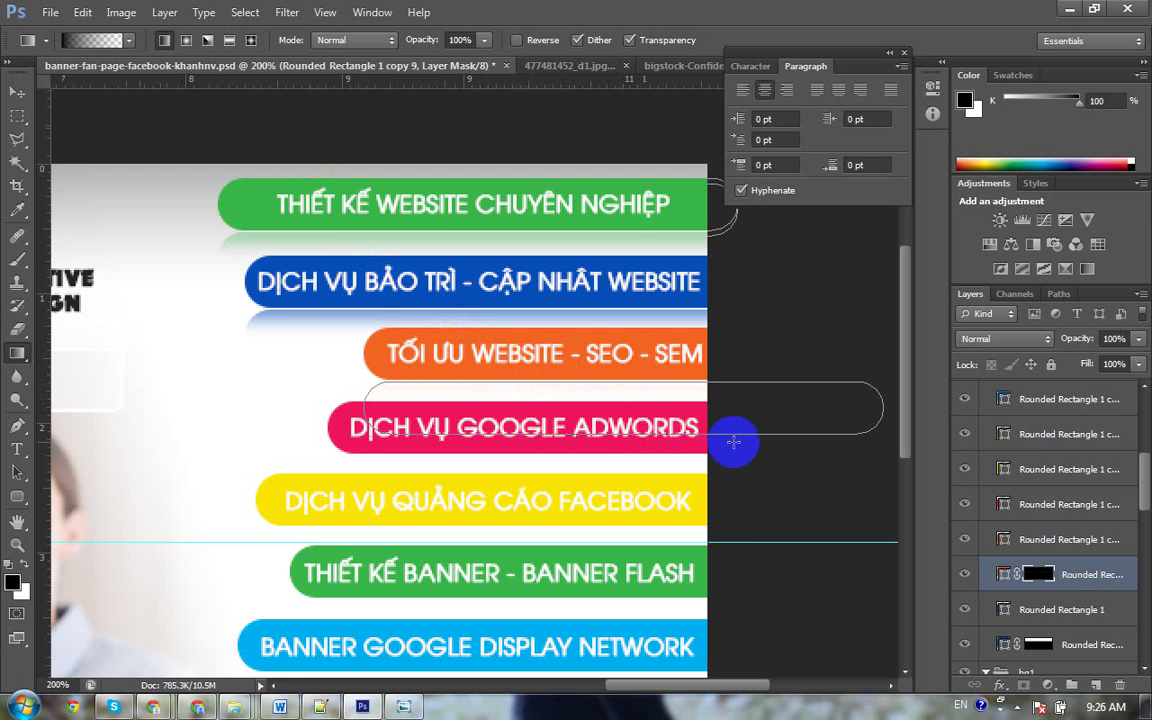
{"action": "key", "text": "Delete"}
Re-duplicate the orange pill, move the copy down, and add a Reveal All mask.
{"action": "left_click", "coordinate": [985, 548]}
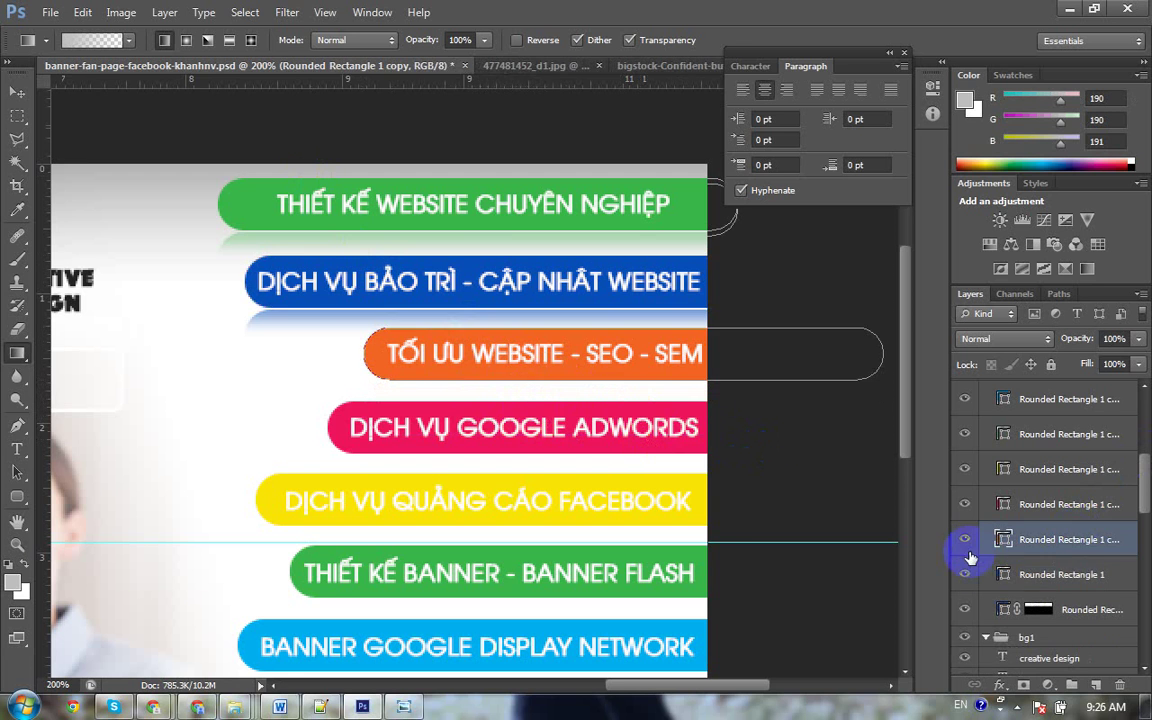
{"action": "key", "text": "ctrl+j"}
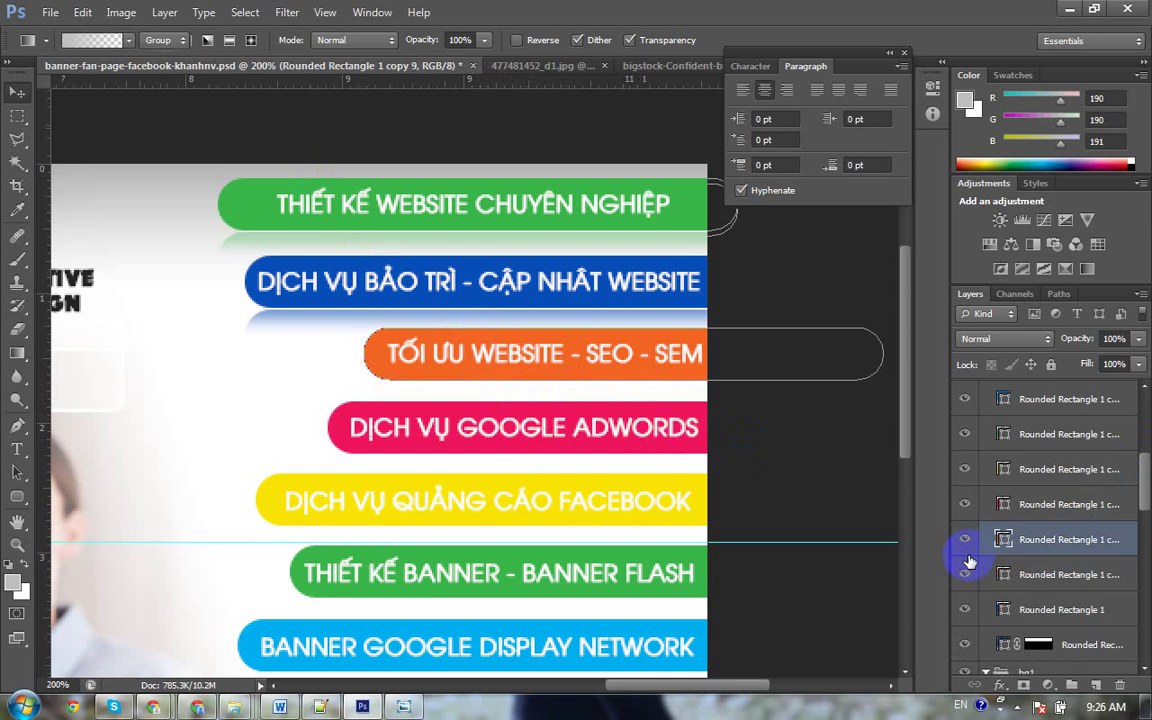
{"action": "key", "text": "v"}
{"action": "key", "text": "shift+Down"}
{"action": "key", "text": "shift+Down"}
{"action": "key", "text": "shift+Down"}
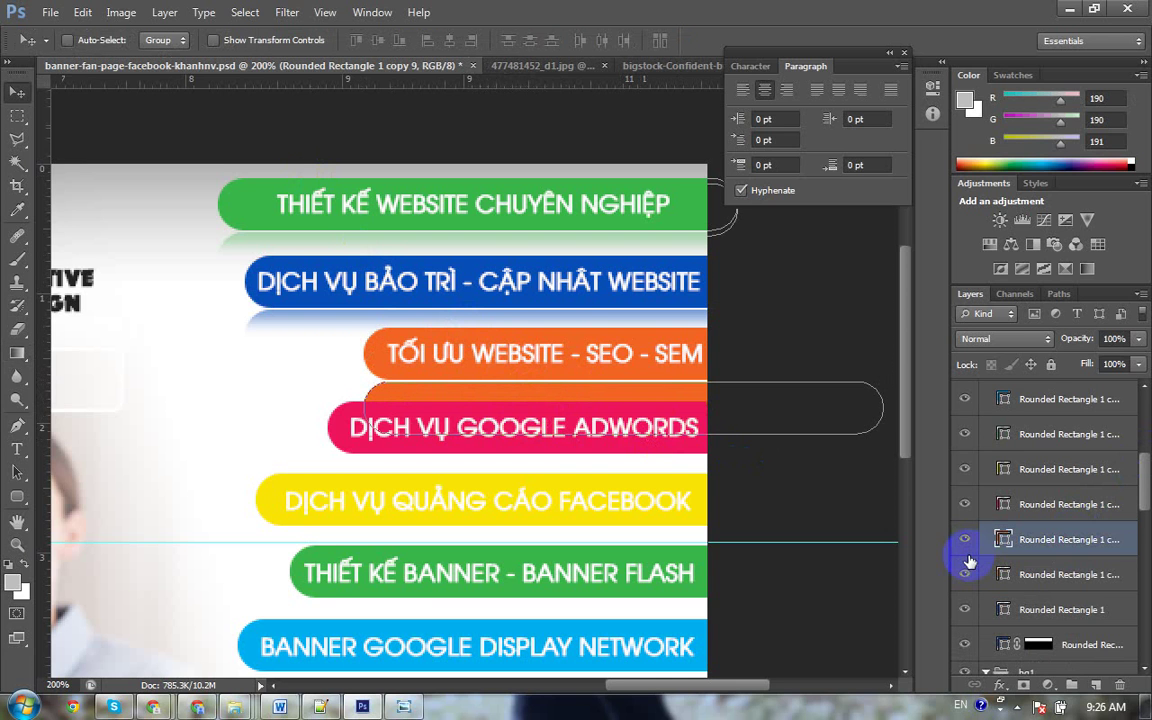
{"action": "left_click", "coordinate": [166, 12]}
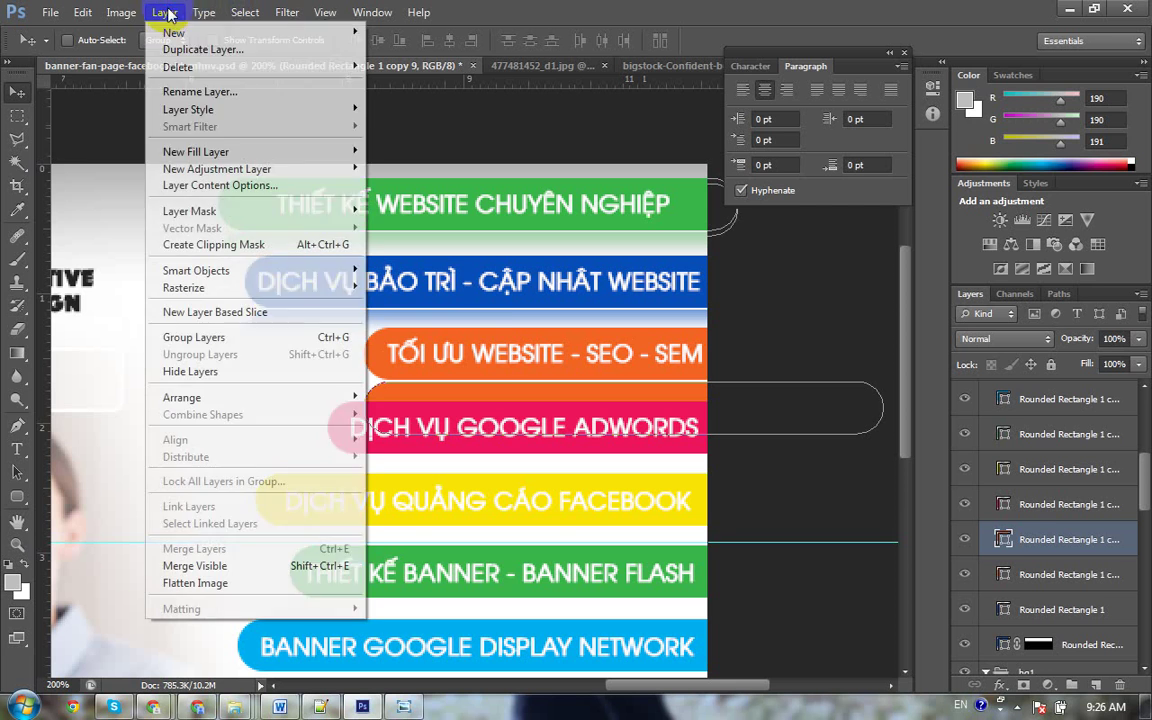
{"action": "left_click", "coordinate": [385, 206]}
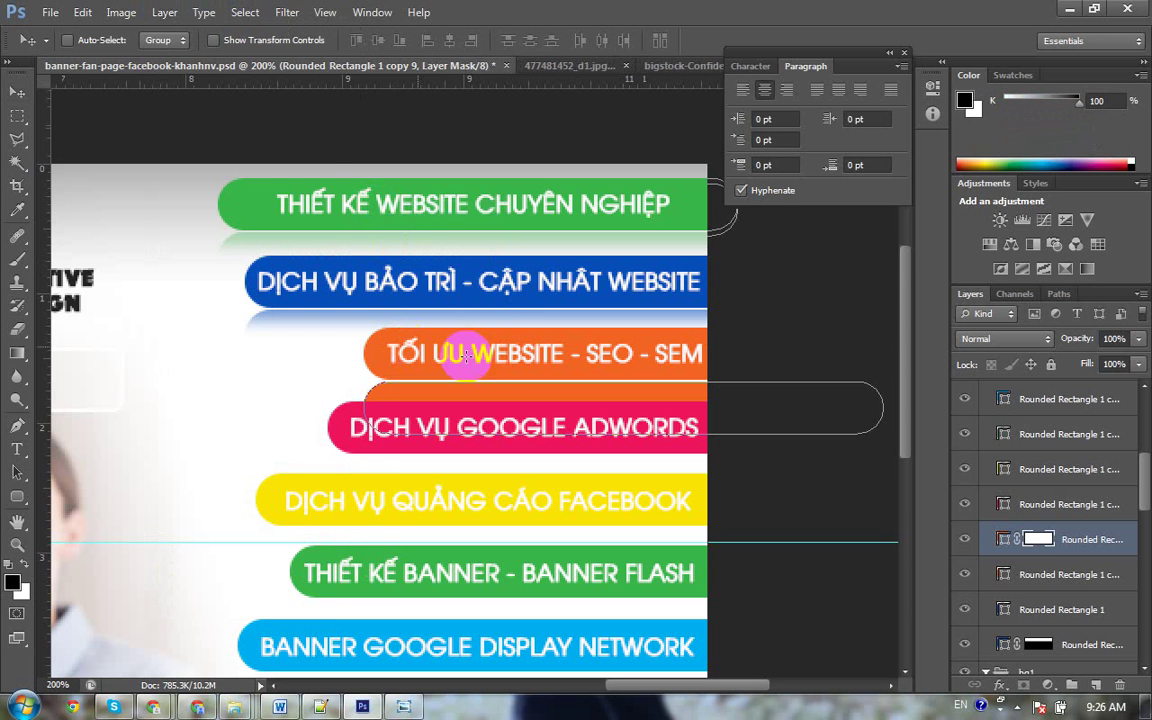
Fade the orange copy with a mask gradient and lower its opacity to 69%.
{"action": "key", "text": "g"}
{"action": "mouse_move", "coordinate": [470, 391]}
{"action": "left_mouse_down"}
{"action": "mouse_move", "coordinate": [479, 405]}
{"action": "mouse_move", "coordinate": [476, 365]}
{"action": "mouse_move", "coordinate": [482, 396]}
{"action": "left_mouse_up"}
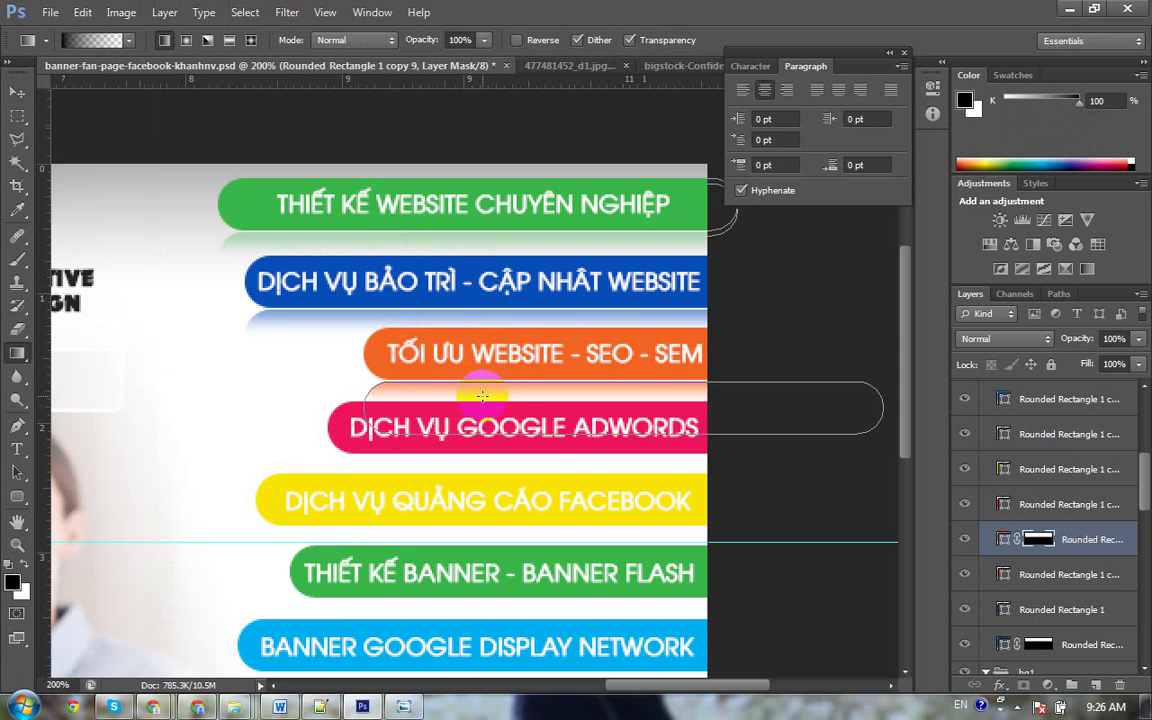
{"action": "key", "text": "v"}
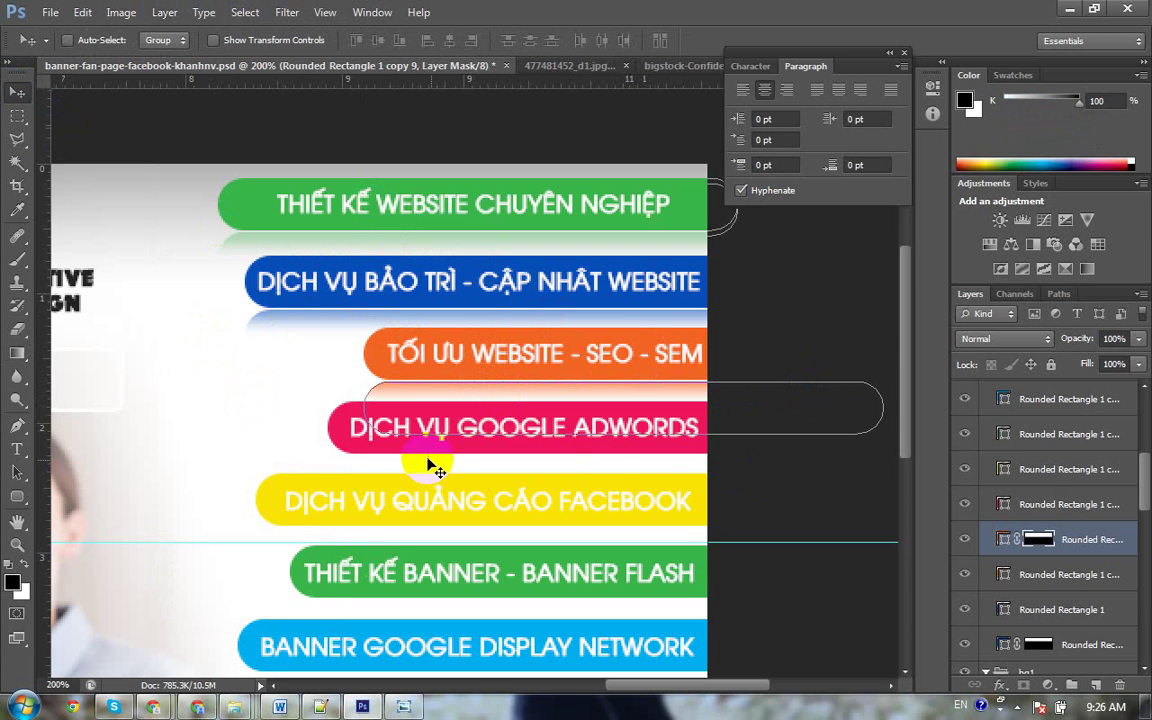
{"action": "left_click", "coordinate": [1138, 339]}
{"action": "mouse_move", "coordinate": [1139, 358]}
{"action": "left_mouse_down"}
{"action": "mouse_move", "coordinate": [1101, 364]}
{"action": "mouse_move", "coordinate": [1114, 360]}
{"action": "left_mouse_up"}
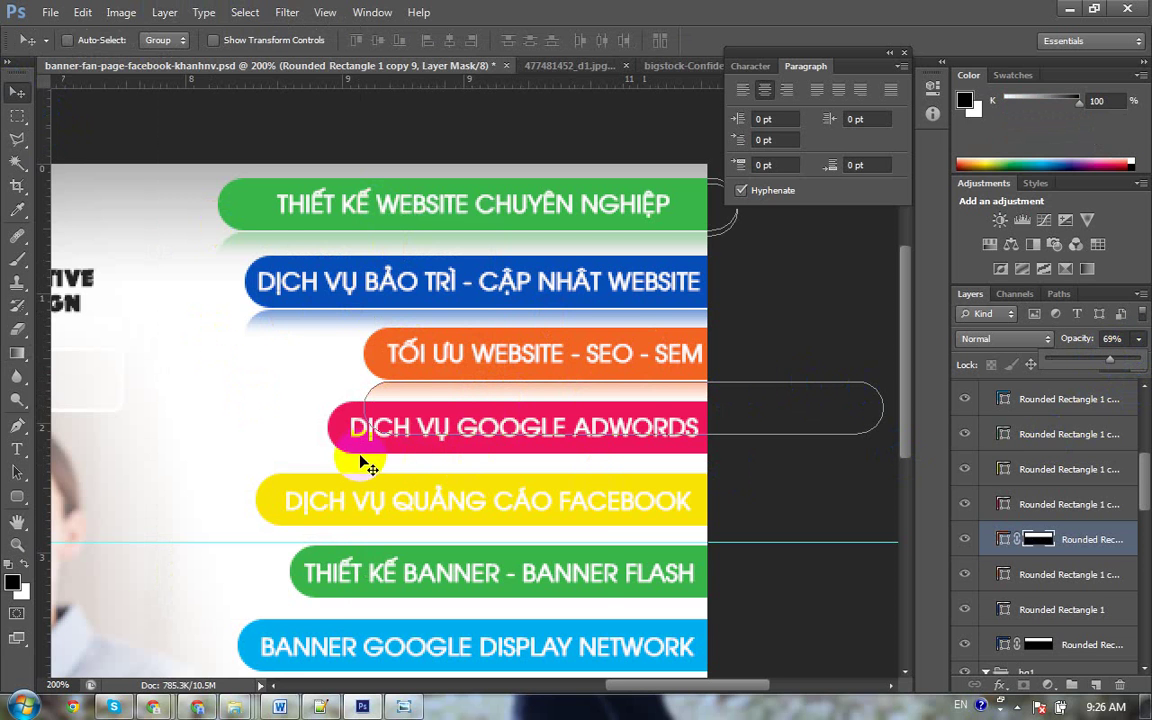
{"action": "right_click", "coordinate": [362, 457]}
Duplicate the pink Google Adwords pill, move the copy back and down, and add a Reveal All mask.
{"action": "left_click", "coordinate": [432, 525]}
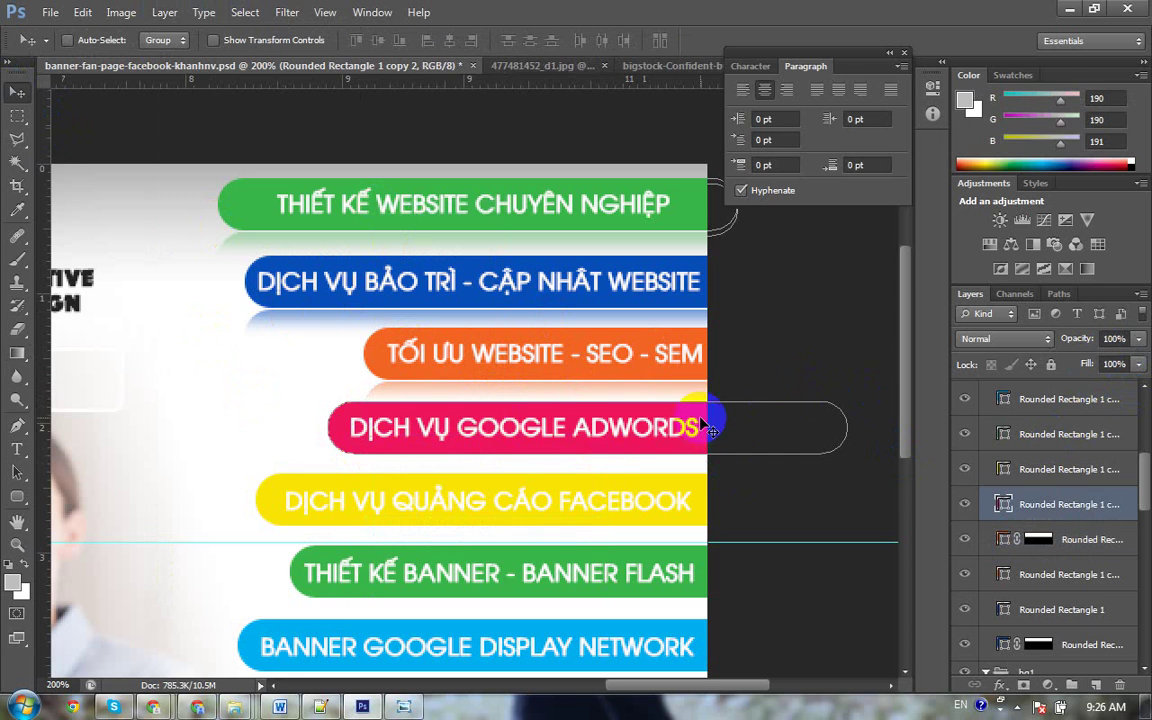
{"action": "key", "text": "ctrl+j"}
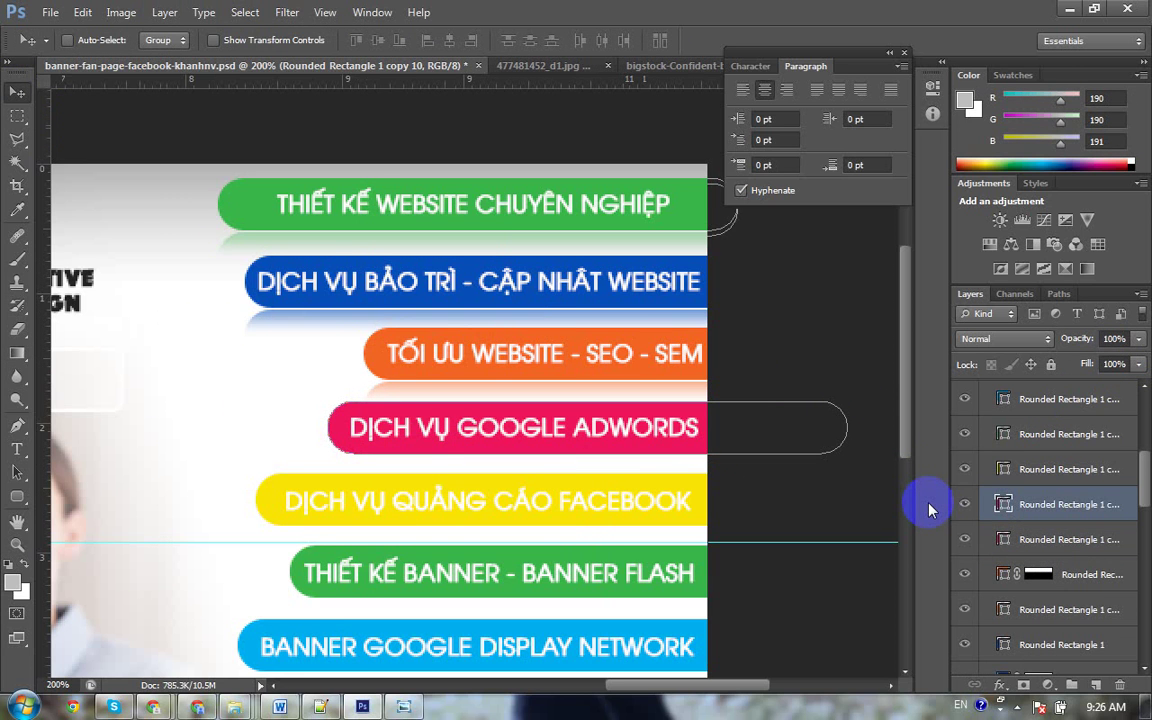
{"action": "key", "text": "alt+bracketleft"}
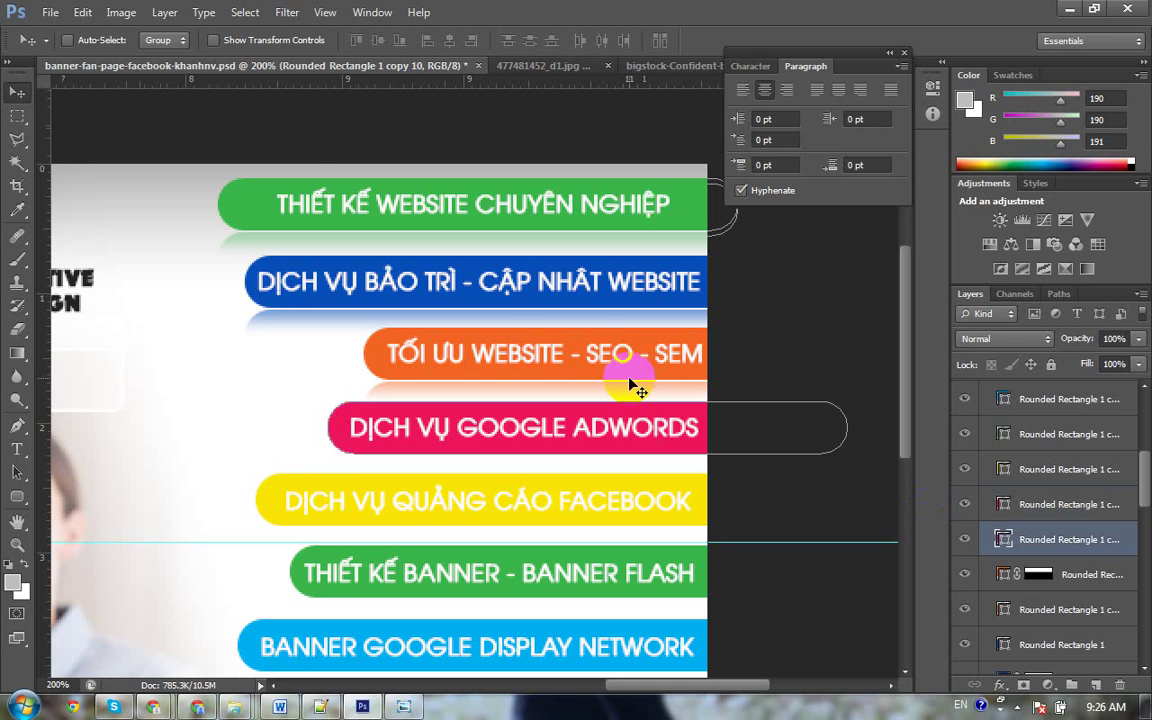
{"action": "key", "text": "shift+Down"}
{"action": "key", "text": "shift+Down"}
{"action": "key", "text": "shift+Down"}
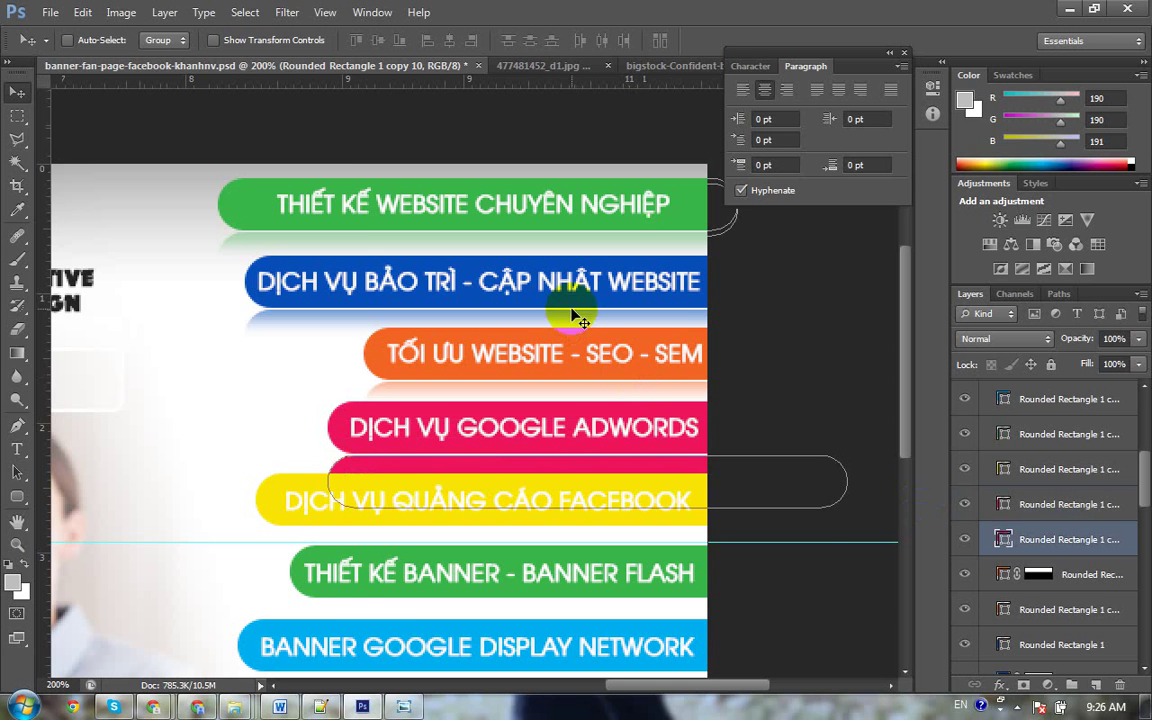
{"action": "left_click", "coordinate": [162, 14]}
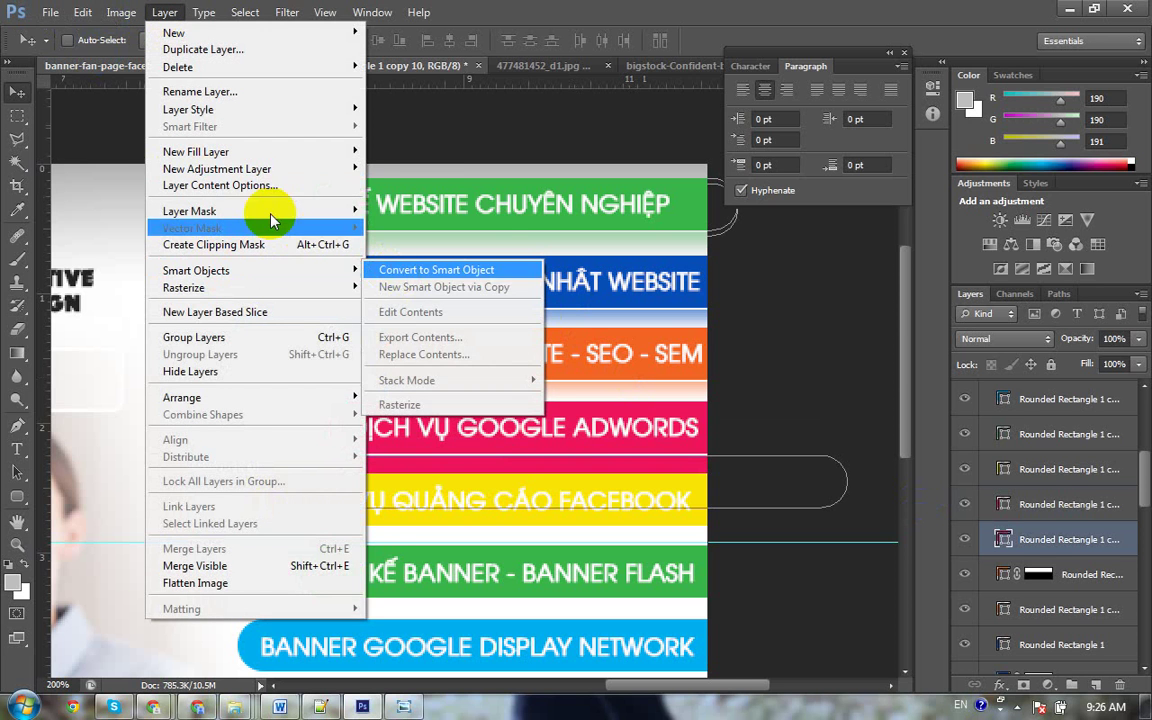
{"action": "left_click", "coordinate": [389, 212]}
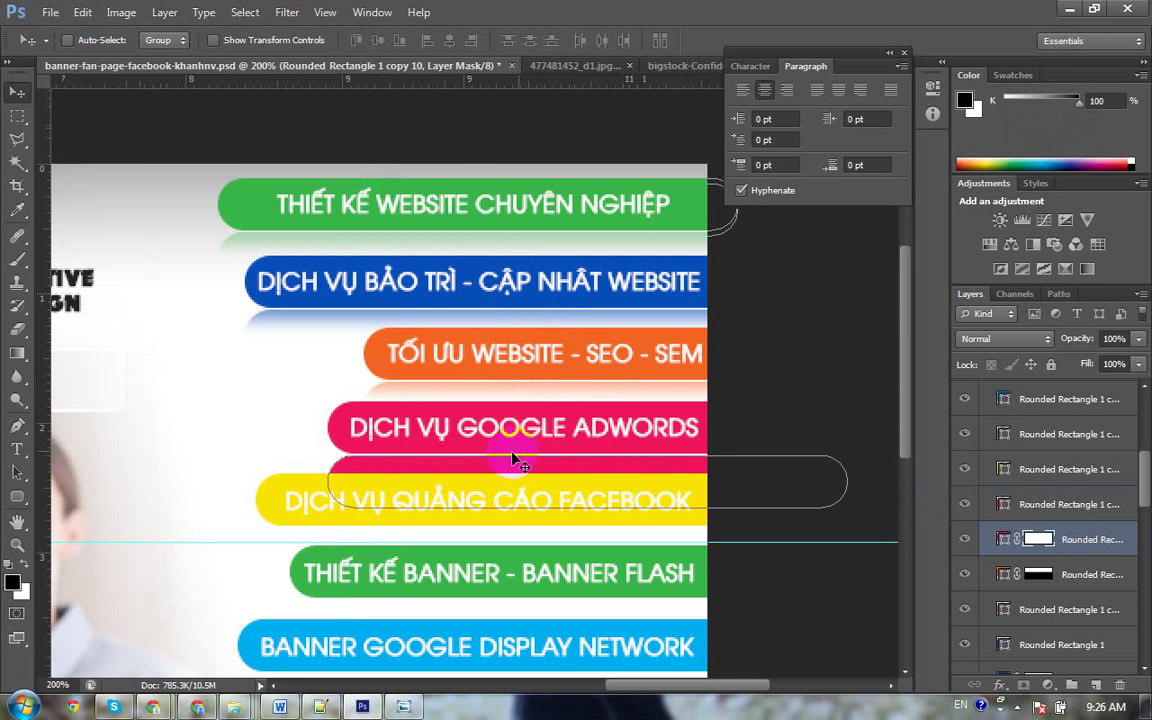
Fade the pink copy with a mask gradient and set its opacity to 47%.
{"action": "key", "text": "g"}
{"action": "left_click_drag", "start_coordinate": [487, 465], "coordinate": [490, 478]}
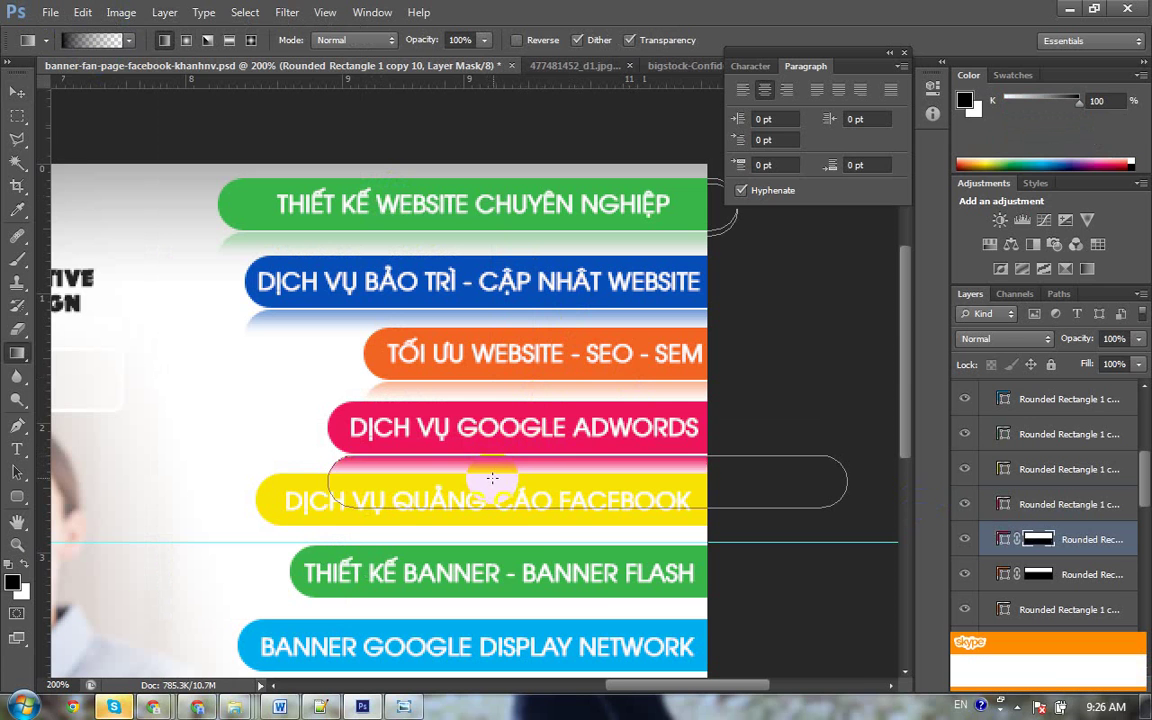
{"action": "key", "text": "v"}
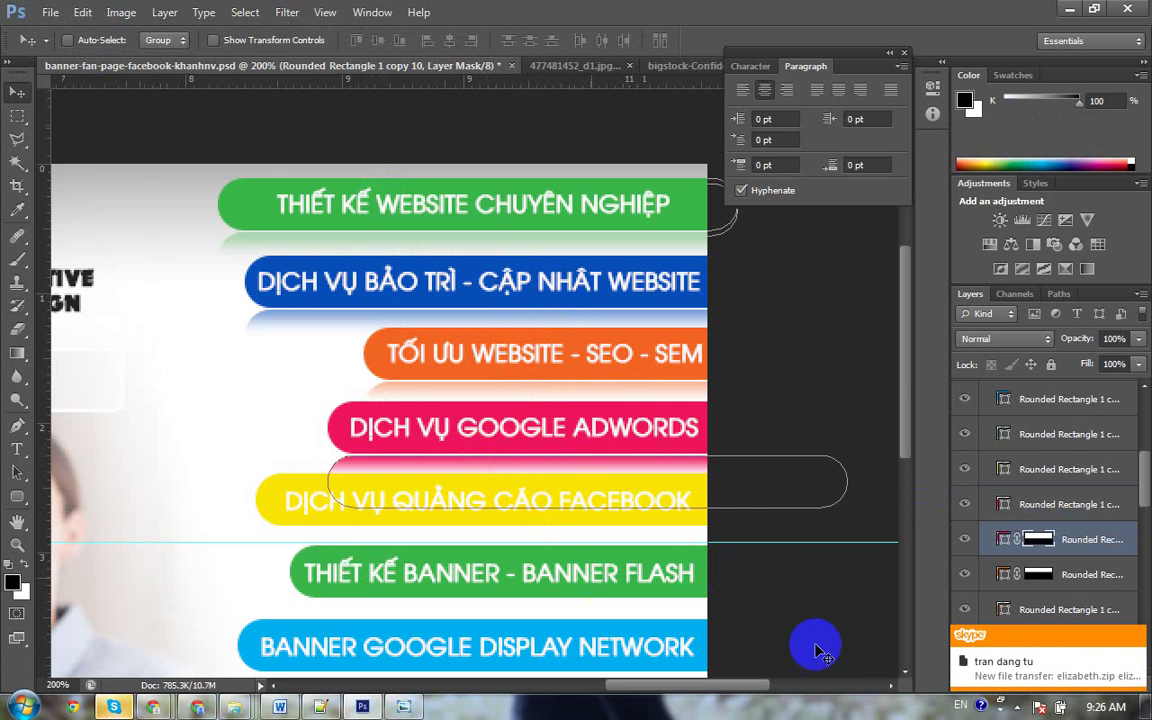
{"action": "left_click", "coordinate": [1137, 338]}
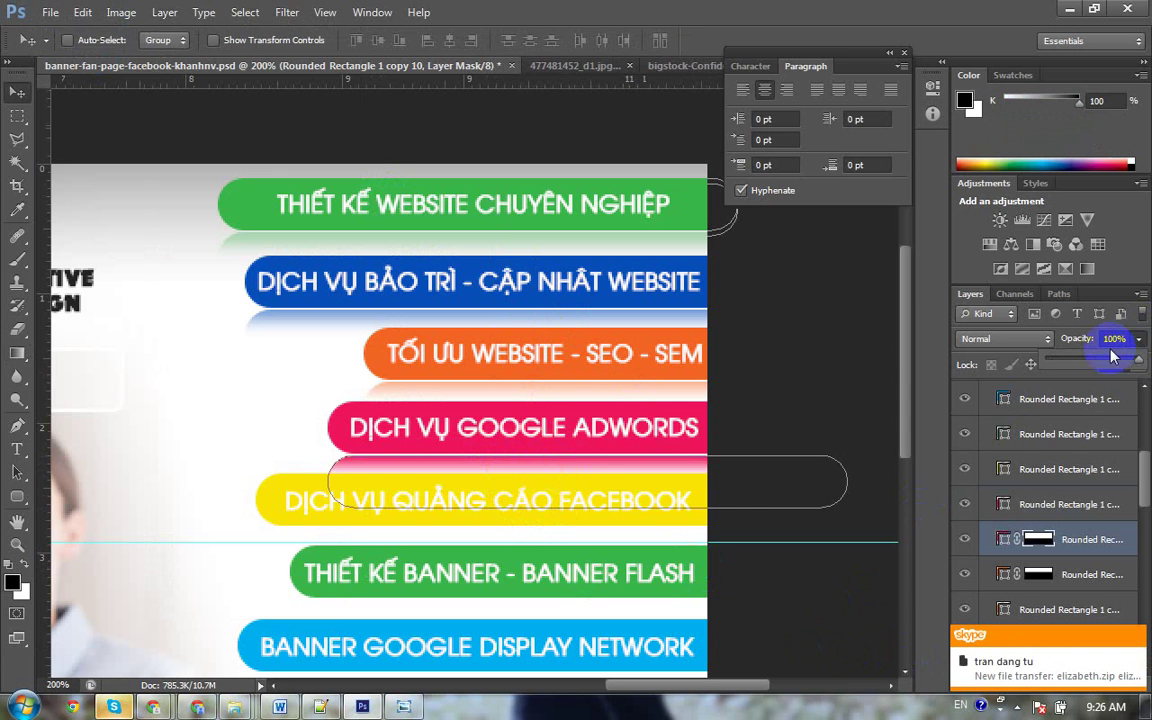
{"action": "left_click", "coordinate": [1091, 358]}
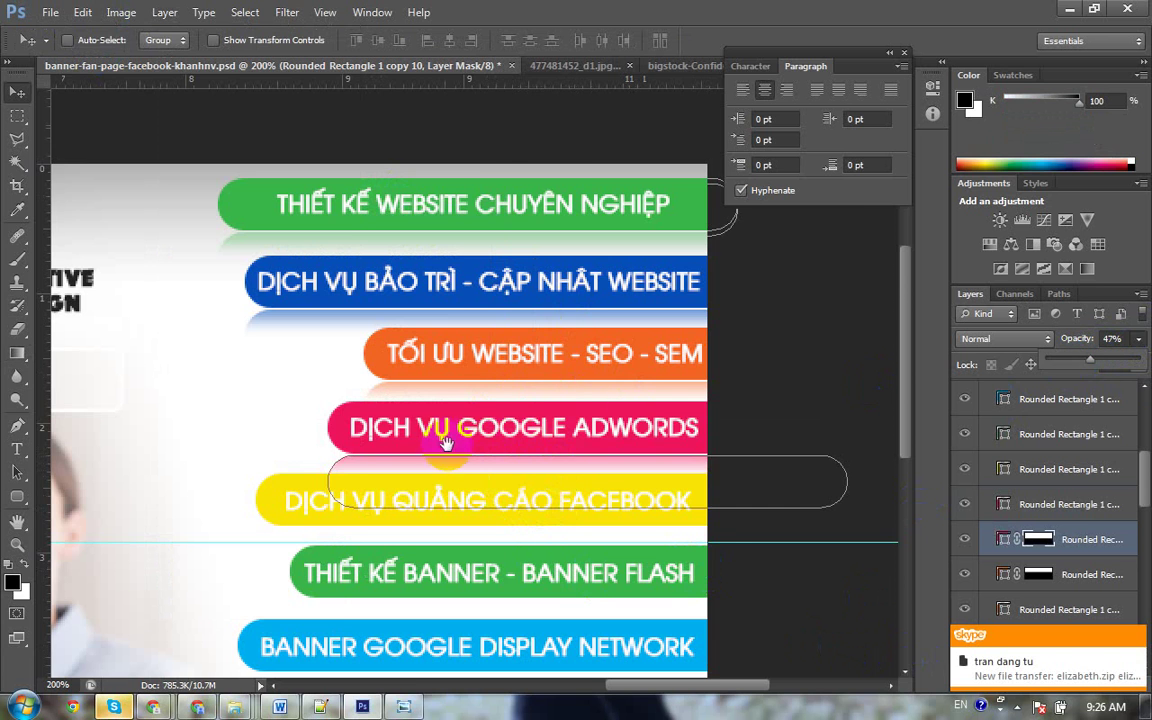
{"action": "scroll", "coordinate": [400, 300], "scroll_direction": "down", "scroll_amount": 2}
Select the yellow pill's duplicate, nudge it down, and add a Reveal All mask.
{"action": "right_click", "coordinate": [298, 399]}
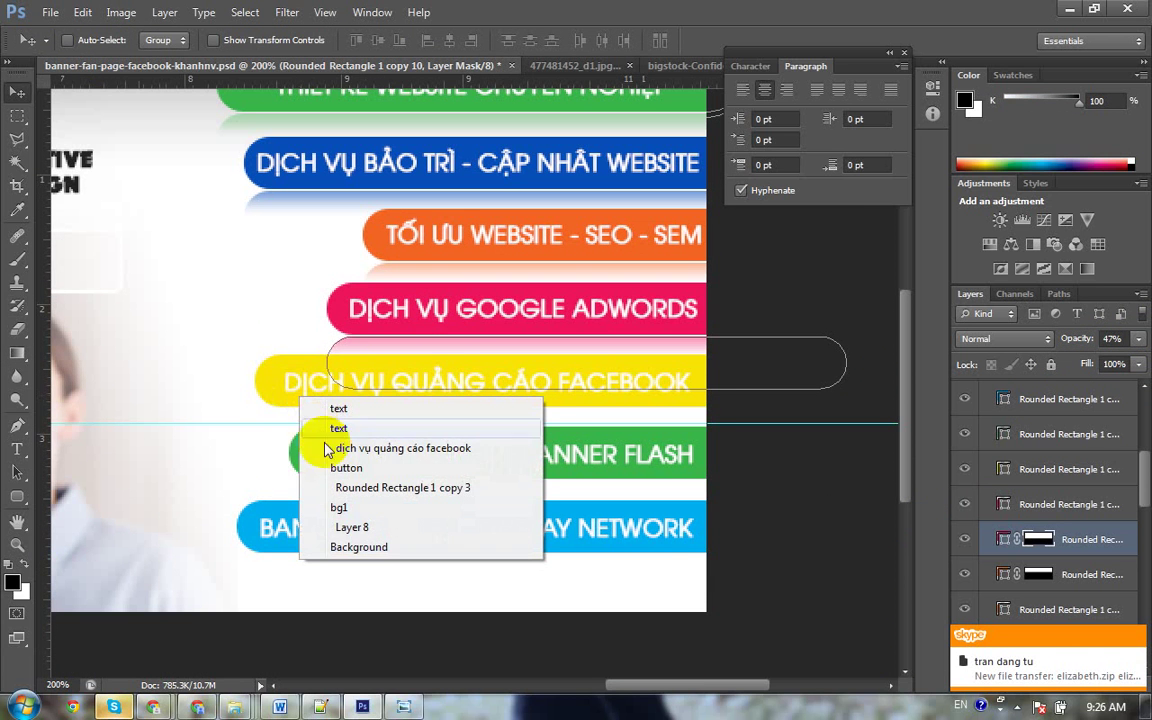
{"action": "right_click", "coordinate": [300, 405]}
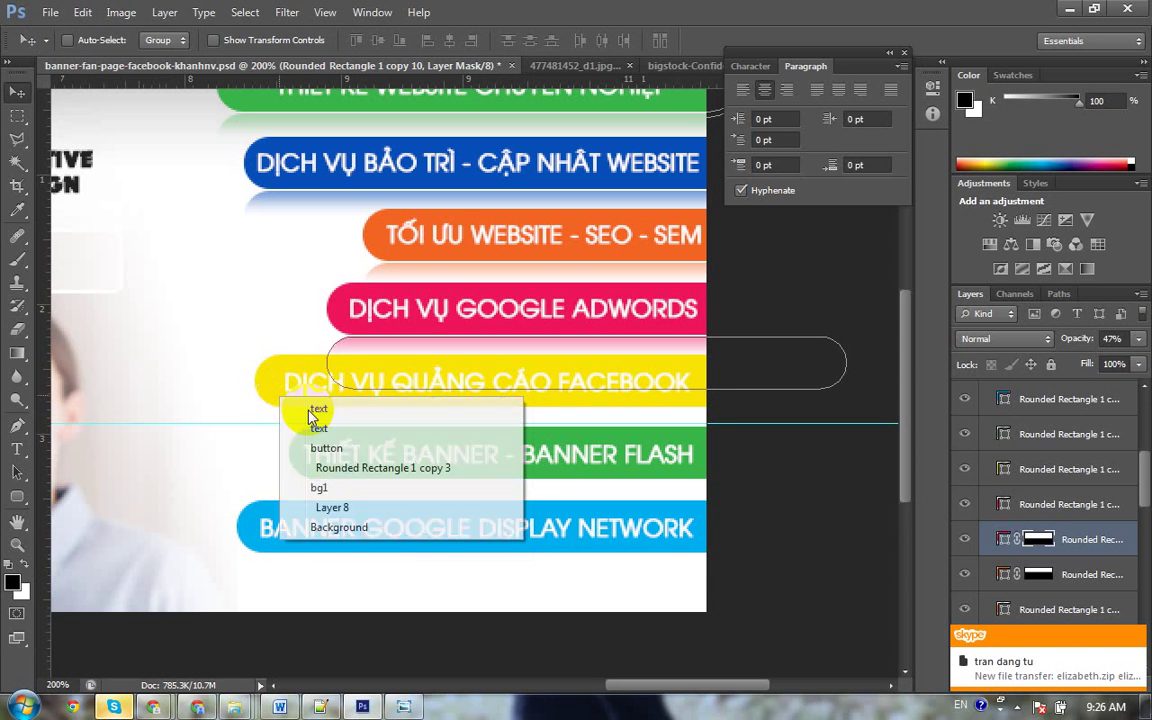
{"action": "left_click", "coordinate": [347, 467]}
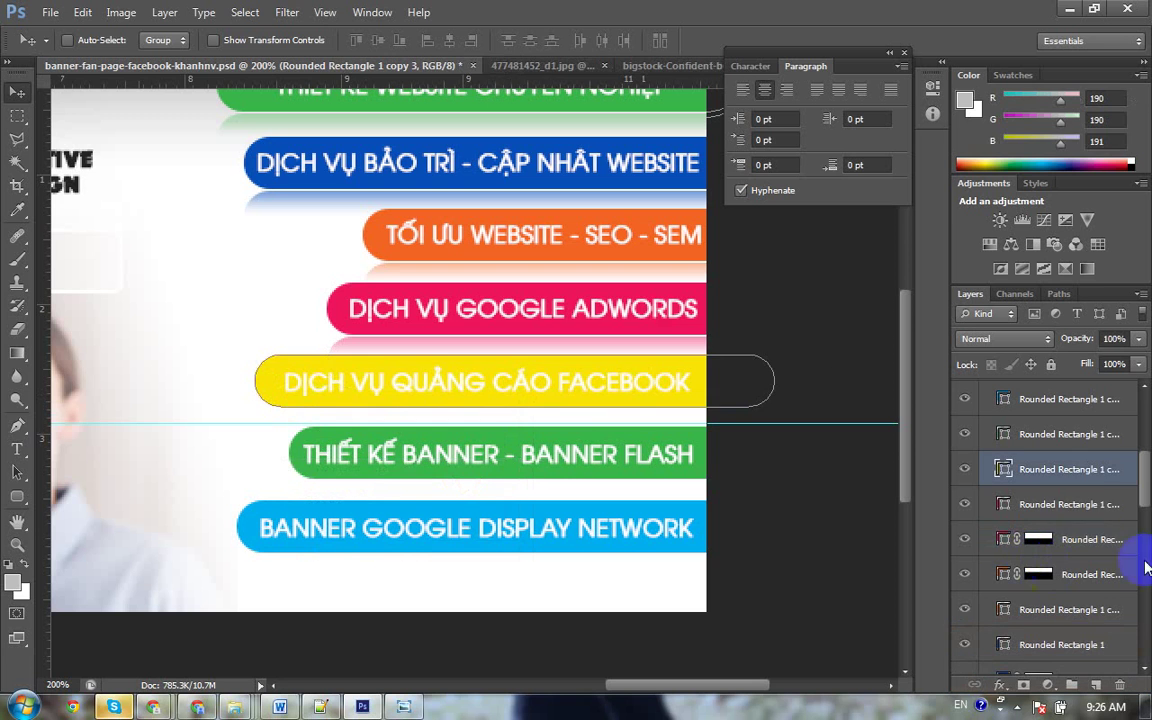
{"action": "left_click", "coordinate": [1052, 505]}
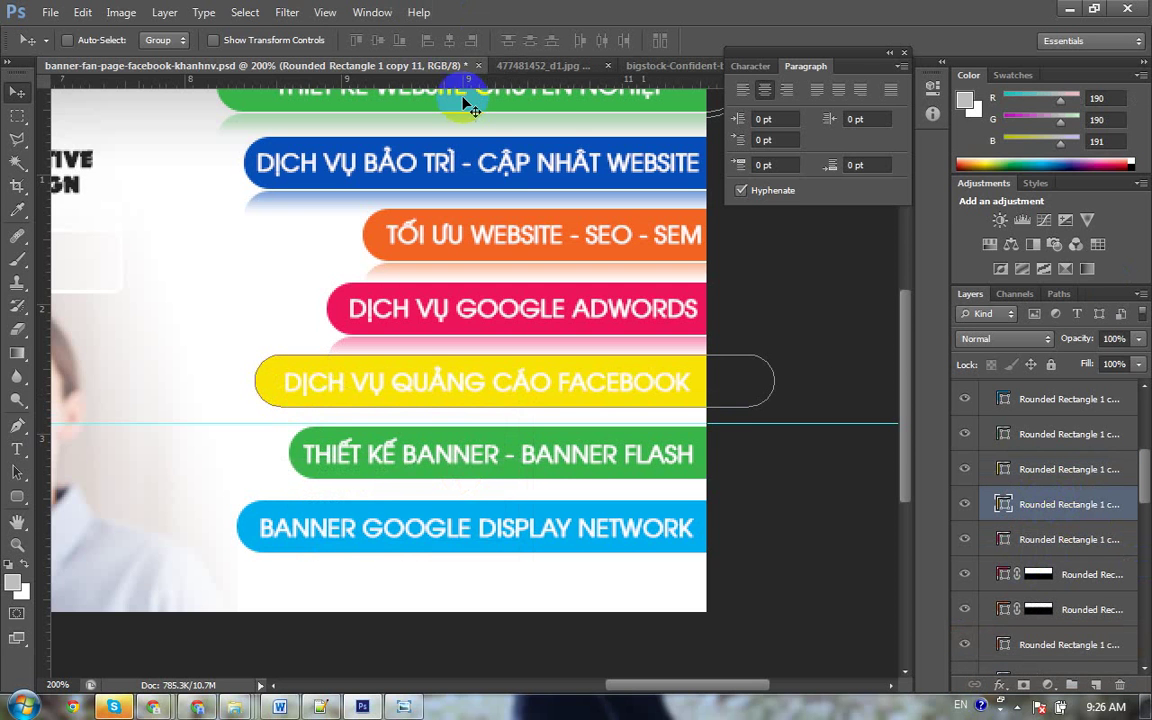
{"action": "key", "text": "Down"}
{"action": "key", "text": "Down"}
{"action": "key", "text": "Down"}
{"action": "key", "text": "Down"}
{"action": "key", "text": "Down"}
{"action": "key", "text": "Down"}
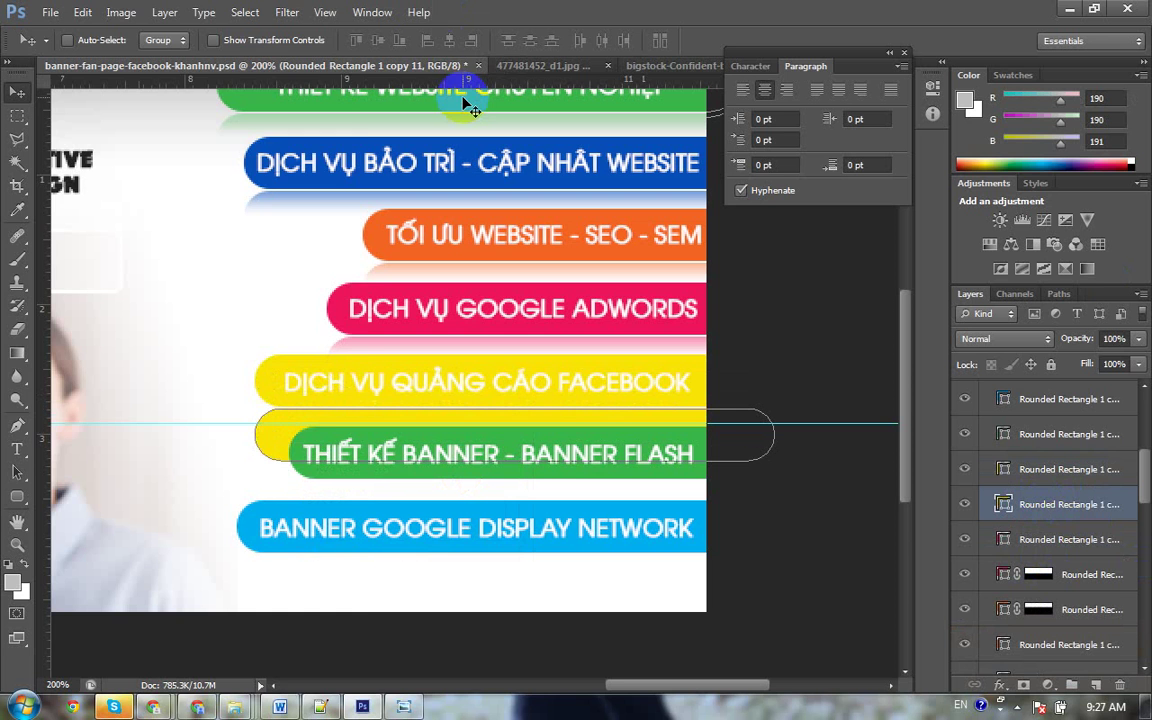
{"action": "left_click", "coordinate": [164, 12]}
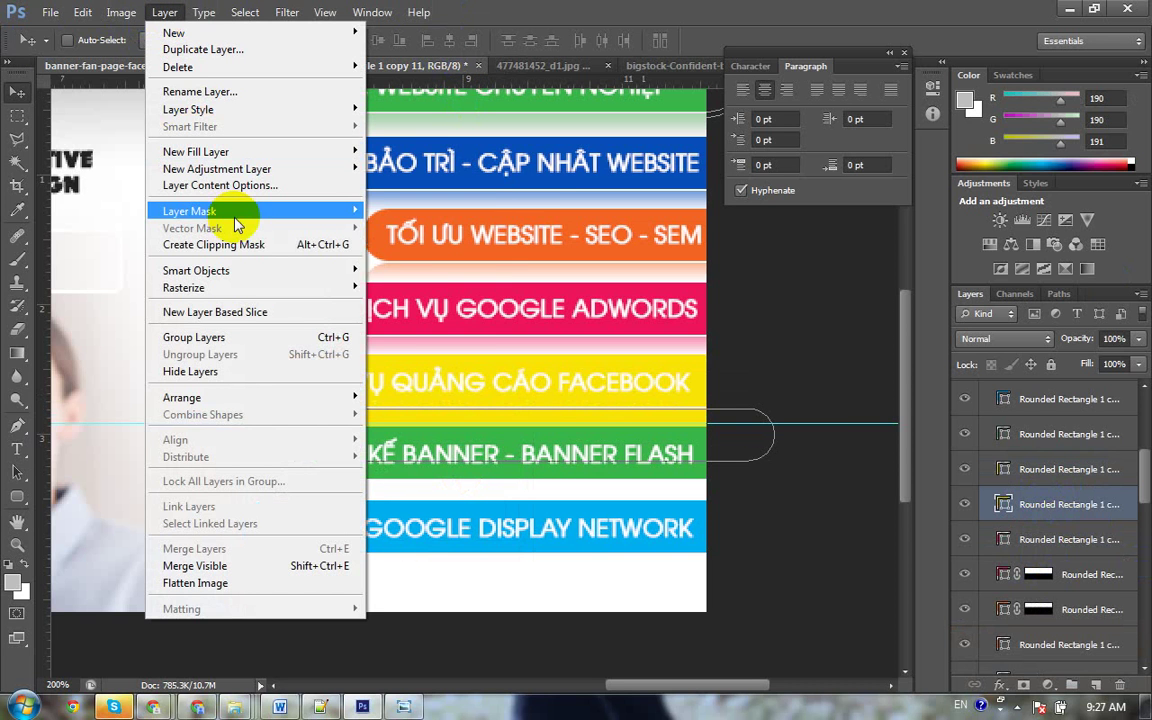
{"action": "left_click", "coordinate": [402, 211]}
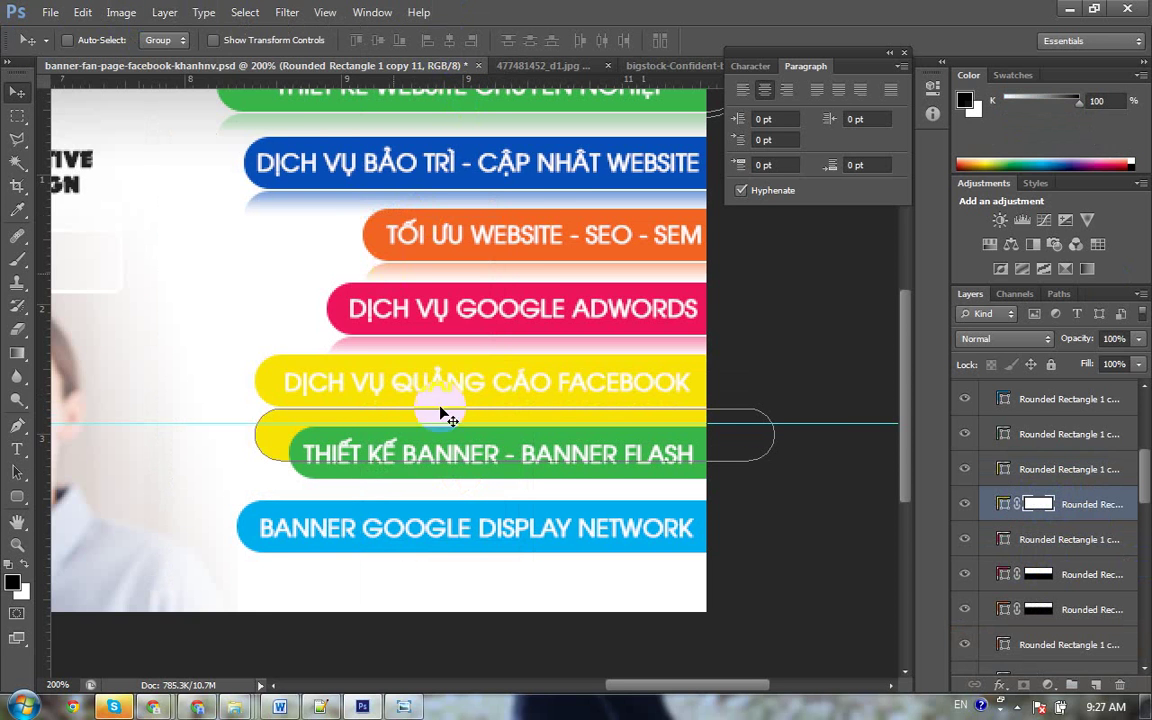
Fade the yellow copy with a mask gradient and set its opacity to 57%.
{"action": "key", "text": "g"}
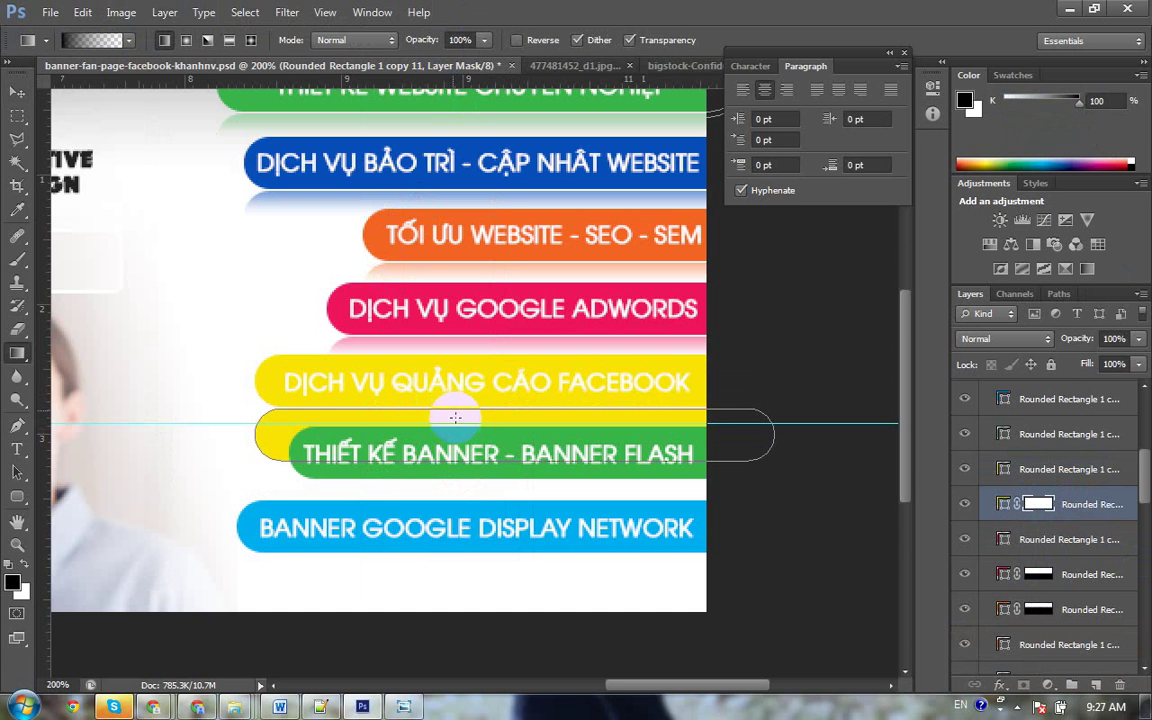
{"action": "left_click_drag", "start_coordinate": [455, 417], "coordinate": [423, 428]}
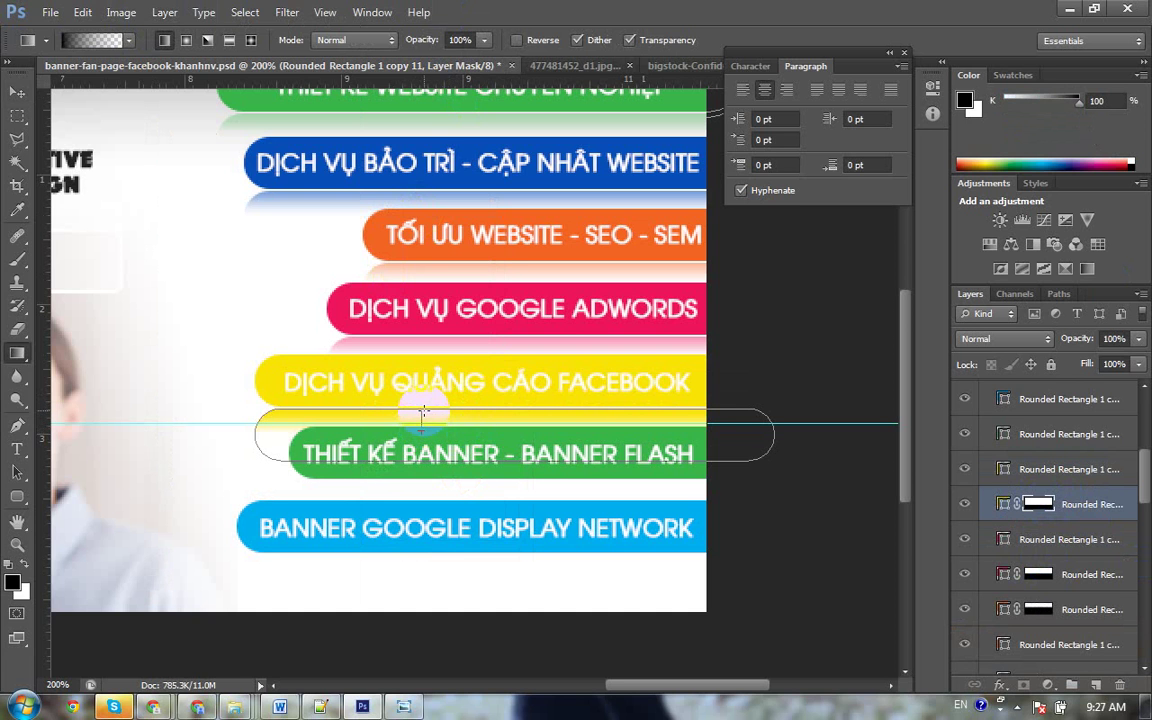
{"action": "left_click", "coordinate": [1137, 338]}
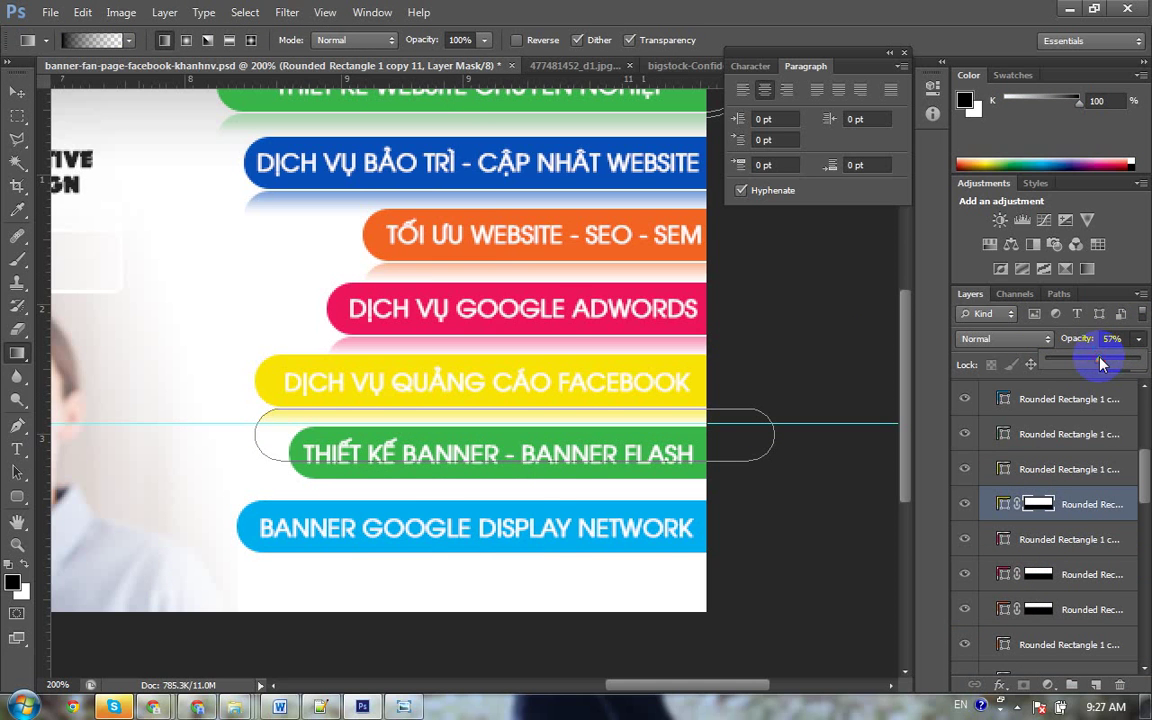
{"action": "left_click", "coordinate": [442, 496]}
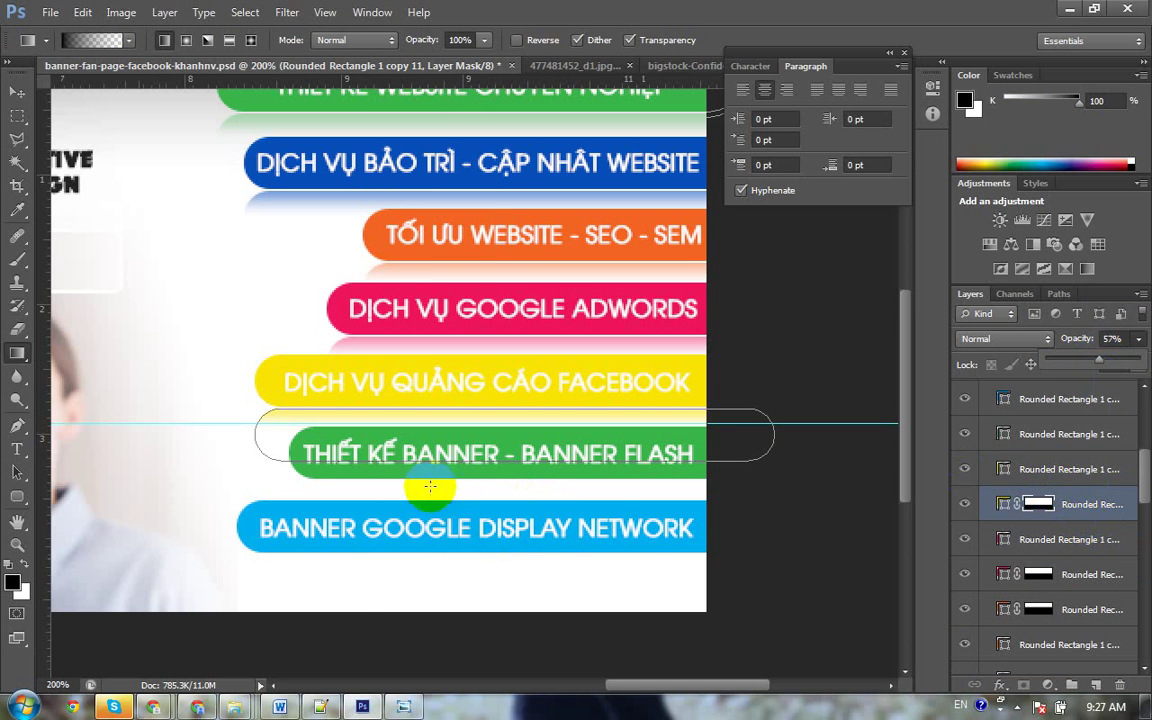
Duplicate the green BANNER FLASH pill, move the copy back and down, and add a Reveal All mask.
{"action": "key", "text": "v"}
{"action": "right_click", "coordinate": [390, 481]}
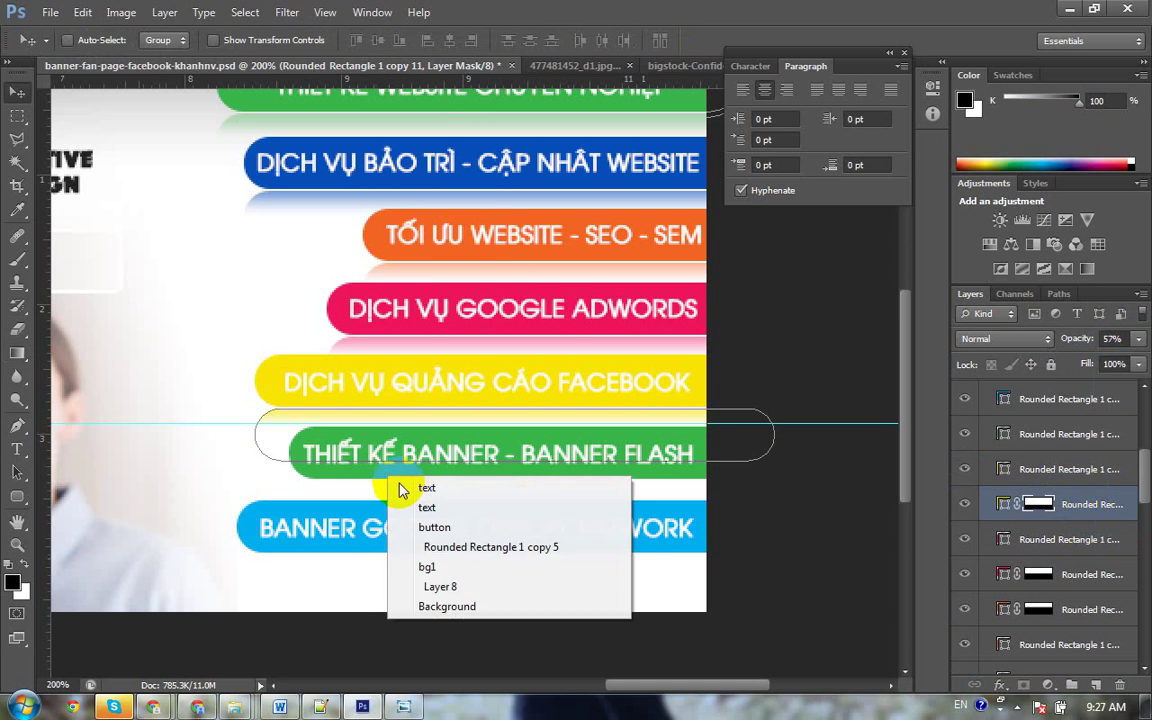
{"action": "left_click", "coordinate": [428, 546]}
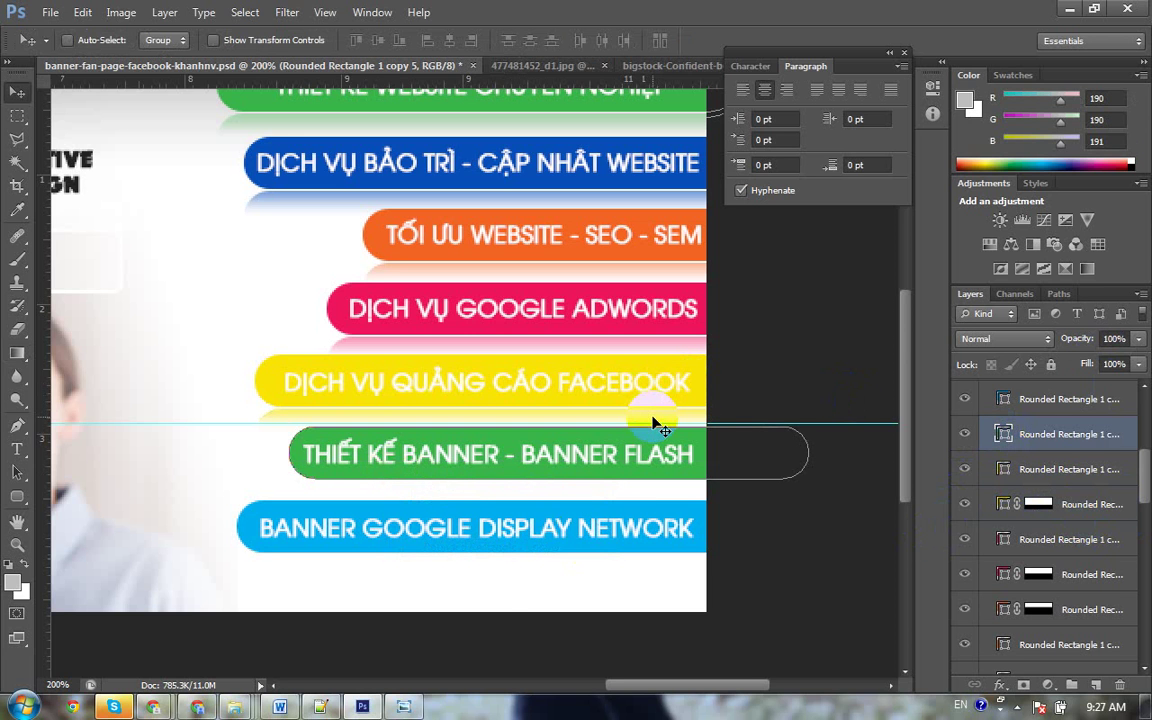
{"action": "key", "text": "ctrl+j"}
{"action": "key", "text": "ctrl+bracketleft"}
{"action": "key", "text": "shift+Down"}
{"action": "key", "text": "shift+Down"}
{"action": "key", "text": "shift+Down"}
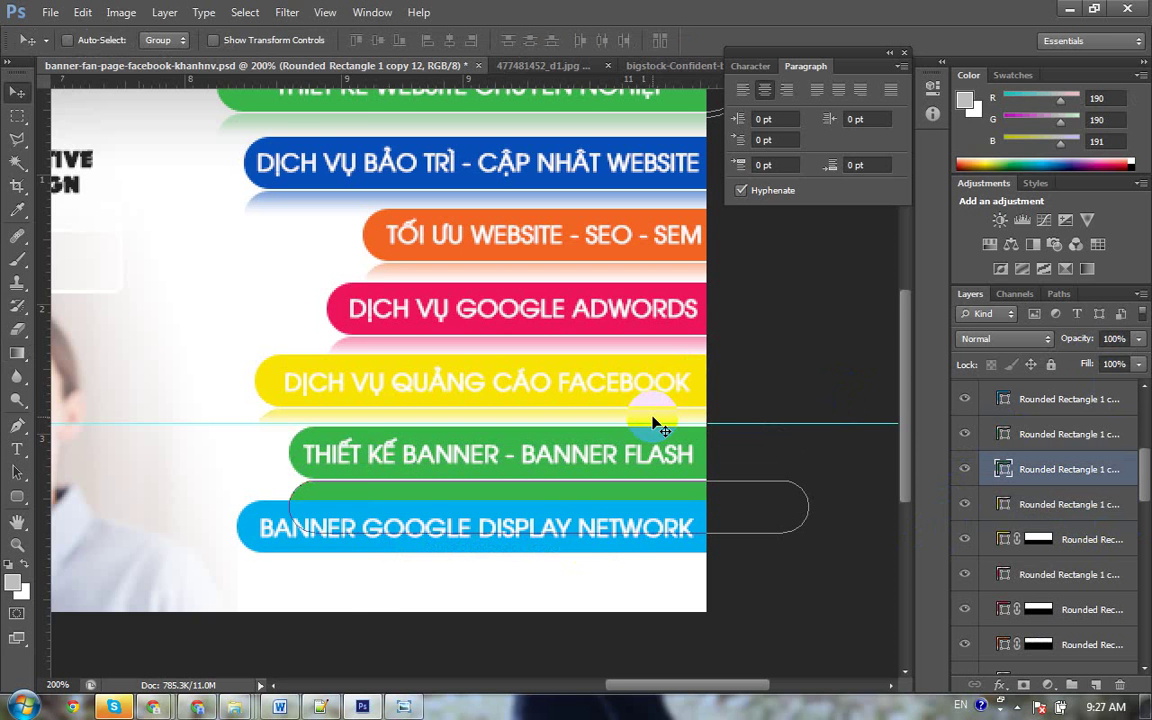
{"action": "left_click", "coordinate": [123, 12]}
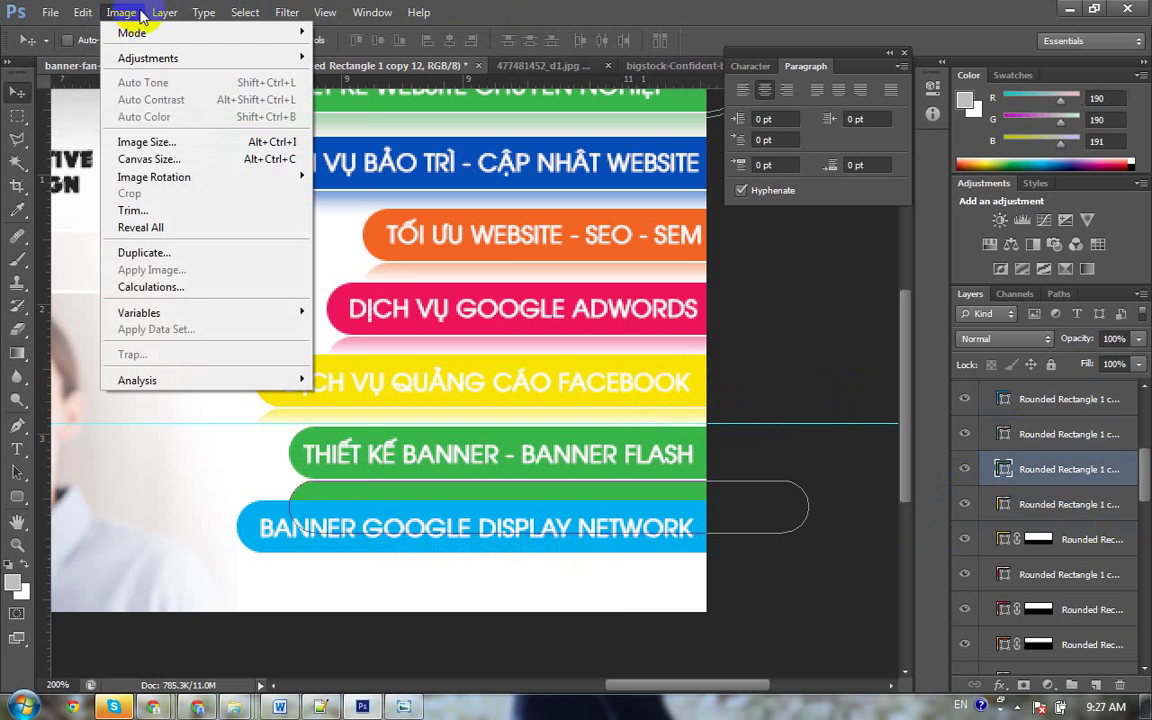
{"action": "mouse_move", "coordinate": [190, 211]}
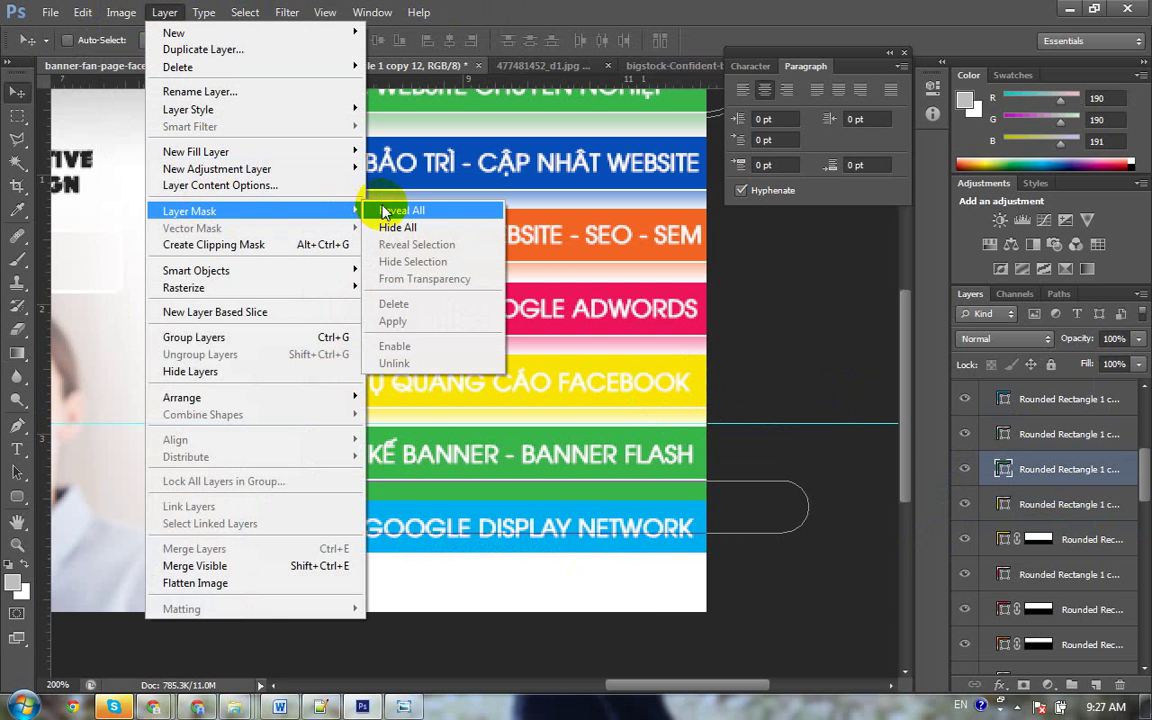
{"action": "left_click", "coordinate": [385, 211]}
Fade the green copy with a mask gradient and lower its fill to 48%.
{"action": "key", "text": "g"}
{"action": "mouse_move", "coordinate": [464, 483]}
{"action": "left_mouse_down"}
{"action": "mouse_move", "coordinate": [464, 502]}
{"action": "mouse_move", "coordinate": [451, 492]}
{"action": "left_mouse_up"}
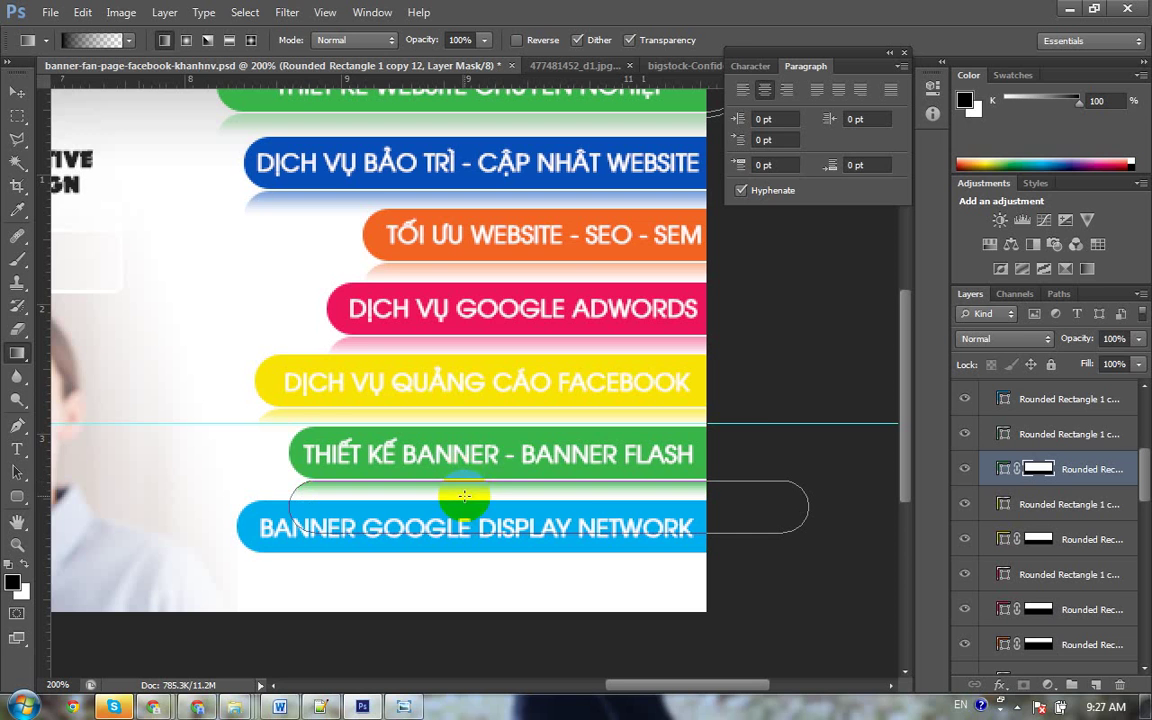
{"action": "left_click", "coordinate": [1138, 364]}
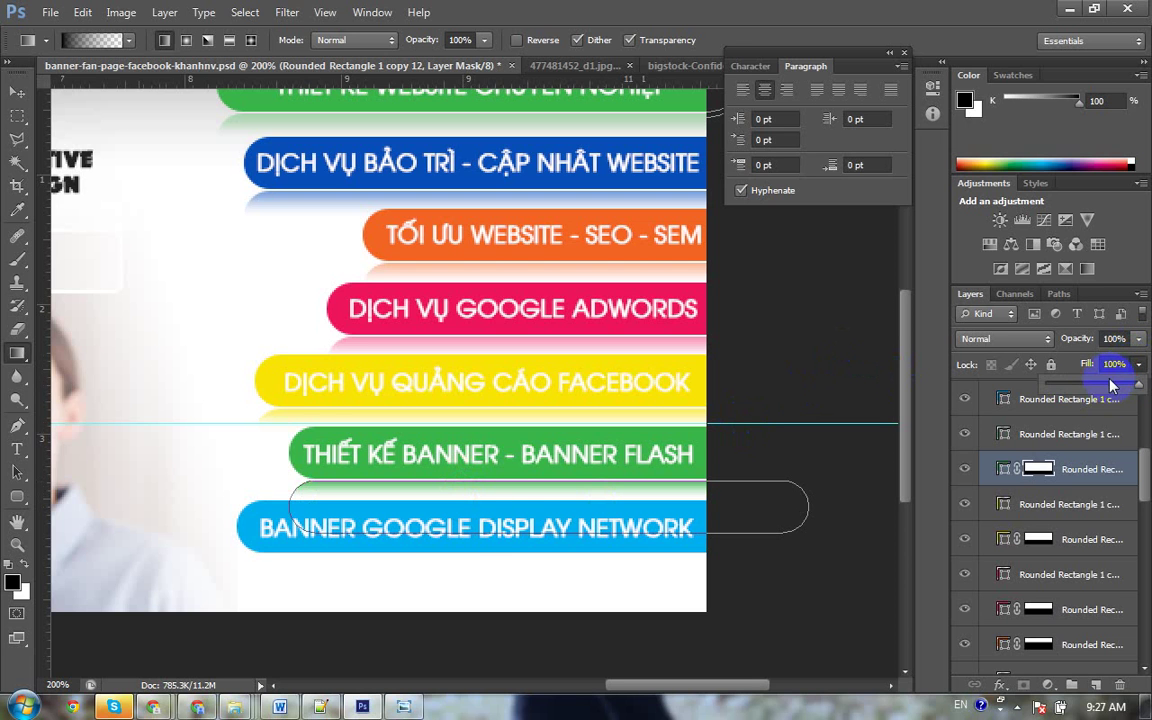
{"action": "left_click_drag", "start_coordinate": [1134, 384], "coordinate": [1092, 388]}
{"action": "key", "text": "v"}
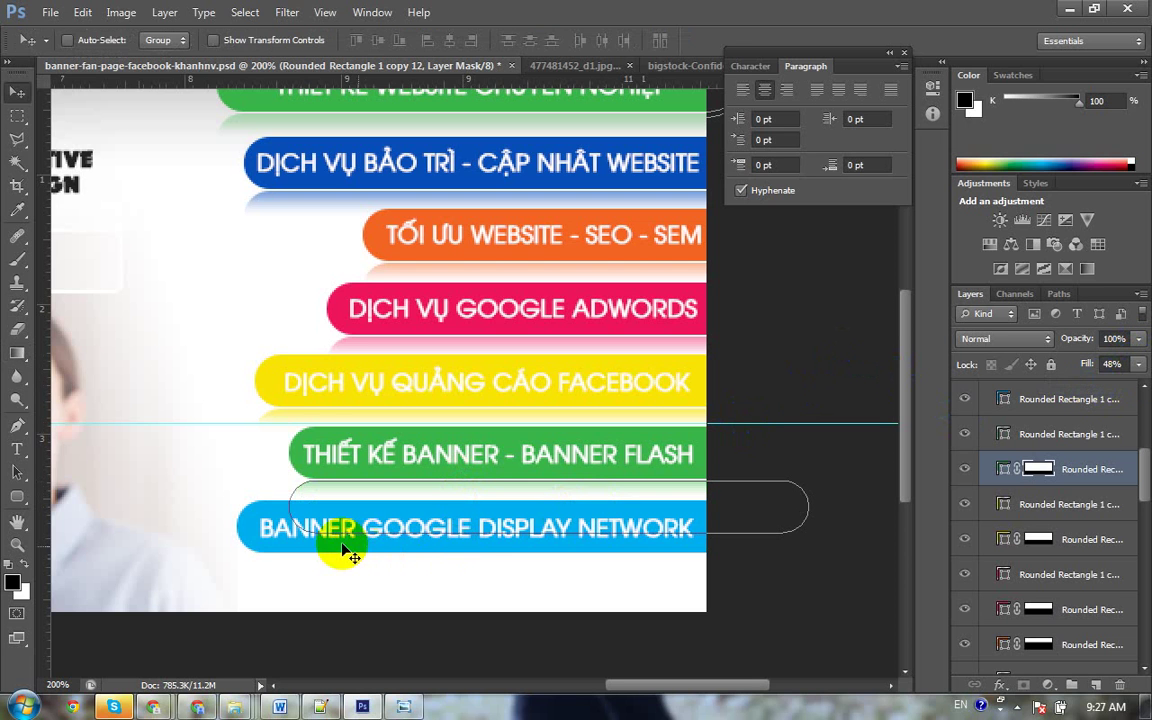
{"action": "right_click", "coordinate": [345, 548]}
Duplicate the blue Display Network pill, move the copy back and down, and add a Reveal All mask.
{"action": "left_click", "coordinate": [402, 617]}
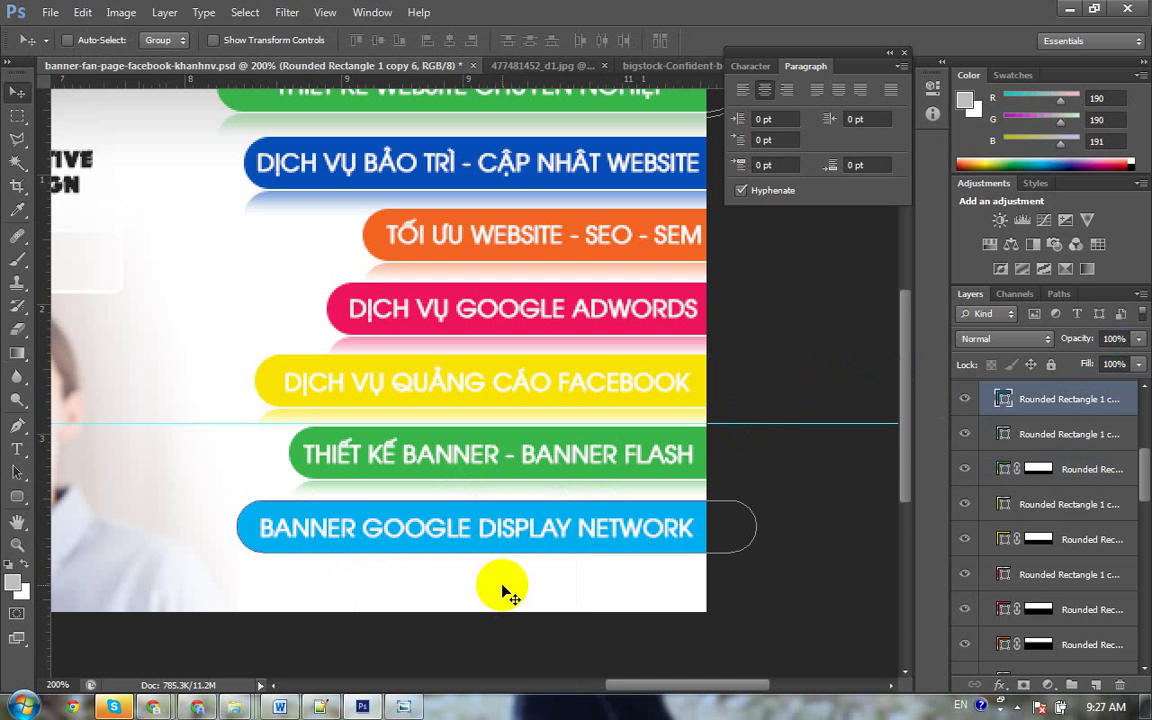
{"action": "key", "text": "ctrl+j"}
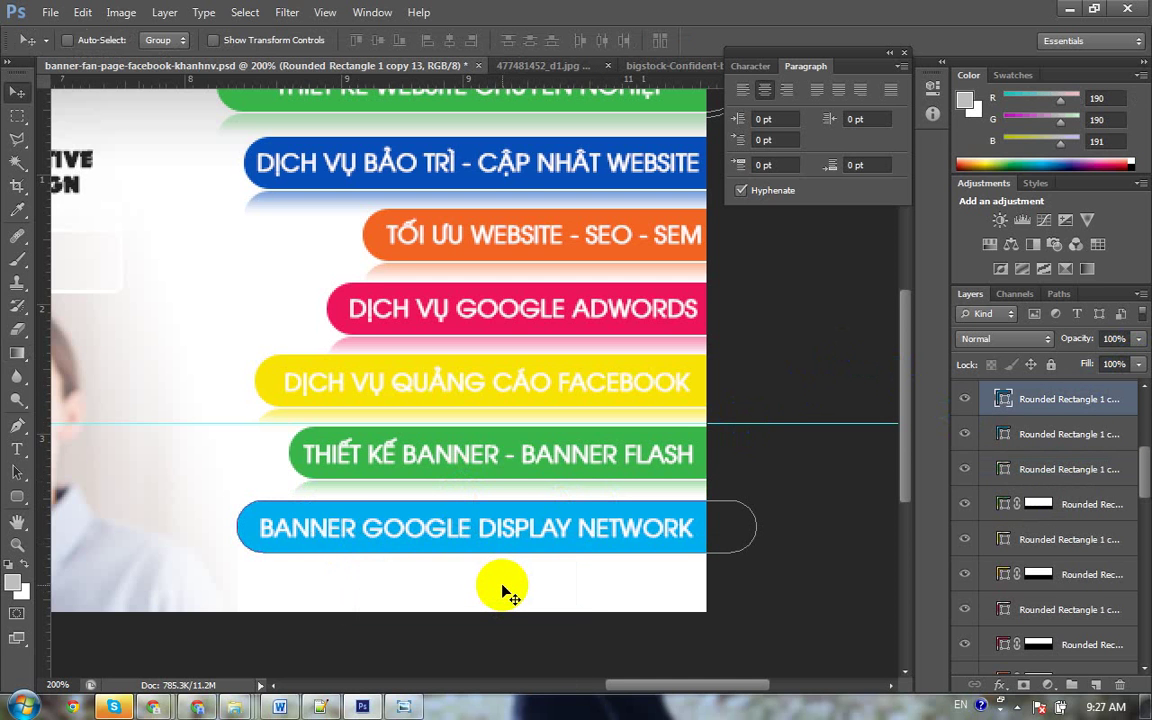
{"action": "key", "text": "ctrl+bracketleft"}
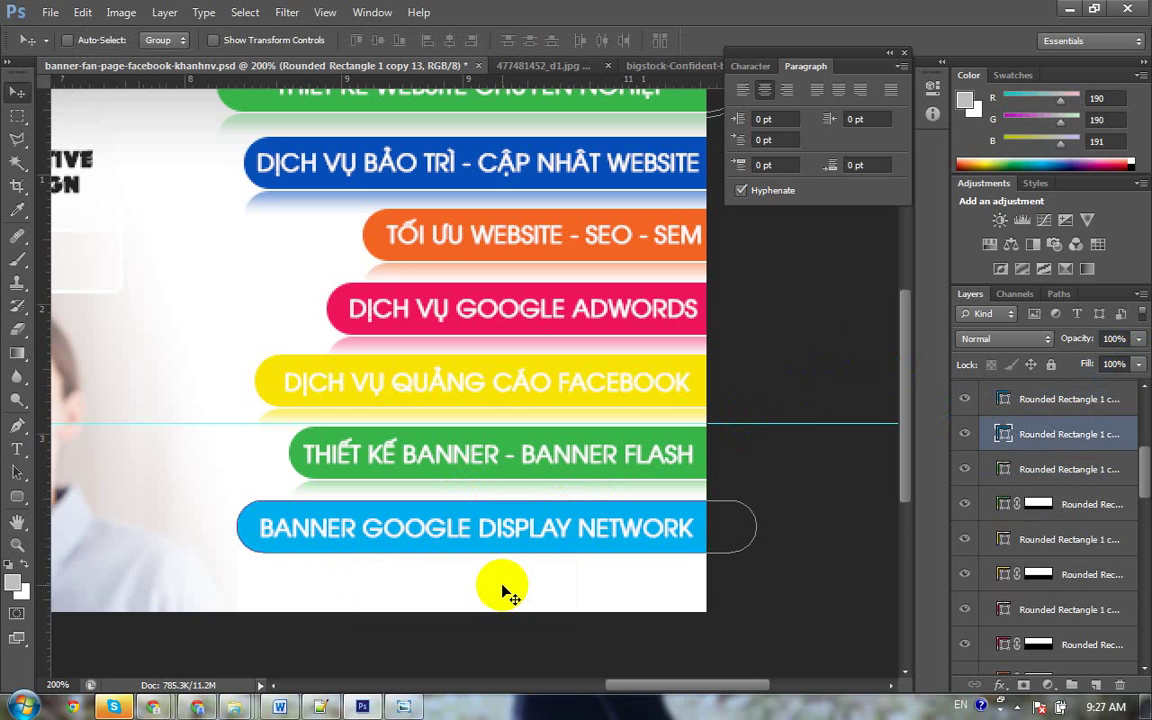
{"action": "key", "text": "shift+Down"}
{"action": "key", "text": "shift+Down"}
{"action": "key", "text": "shift+Down"}
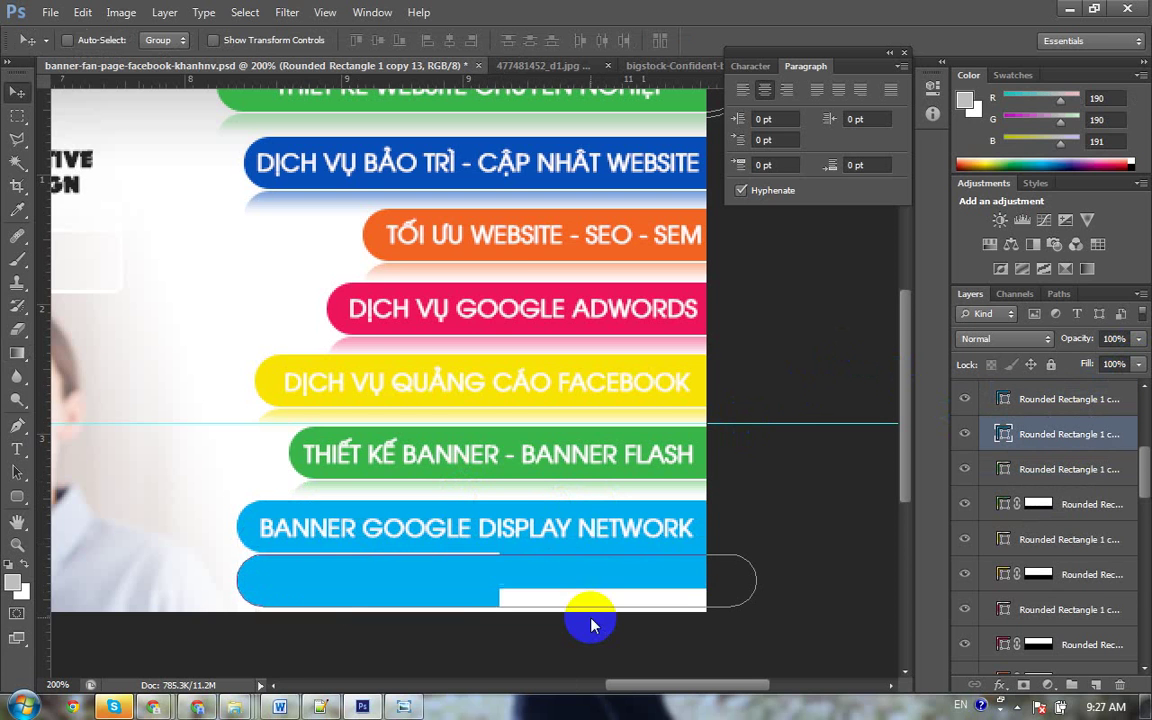
{"action": "left_click", "coordinate": [121, 12]}
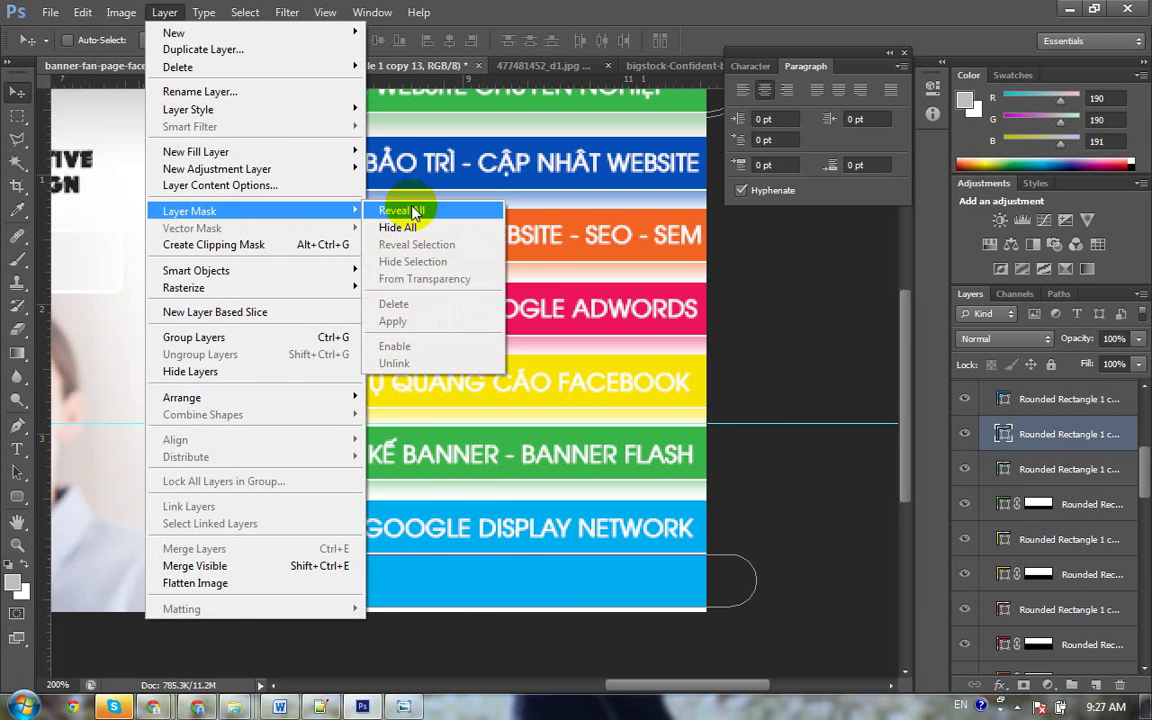
{"action": "mouse_move", "coordinate": [190, 211]}
{"action": "left_click", "coordinate": [412, 216]}
Fade the blue copy with a mask gradient, set its fill to 49%, and view the banner at 100%.
{"action": "key", "text": "g"}
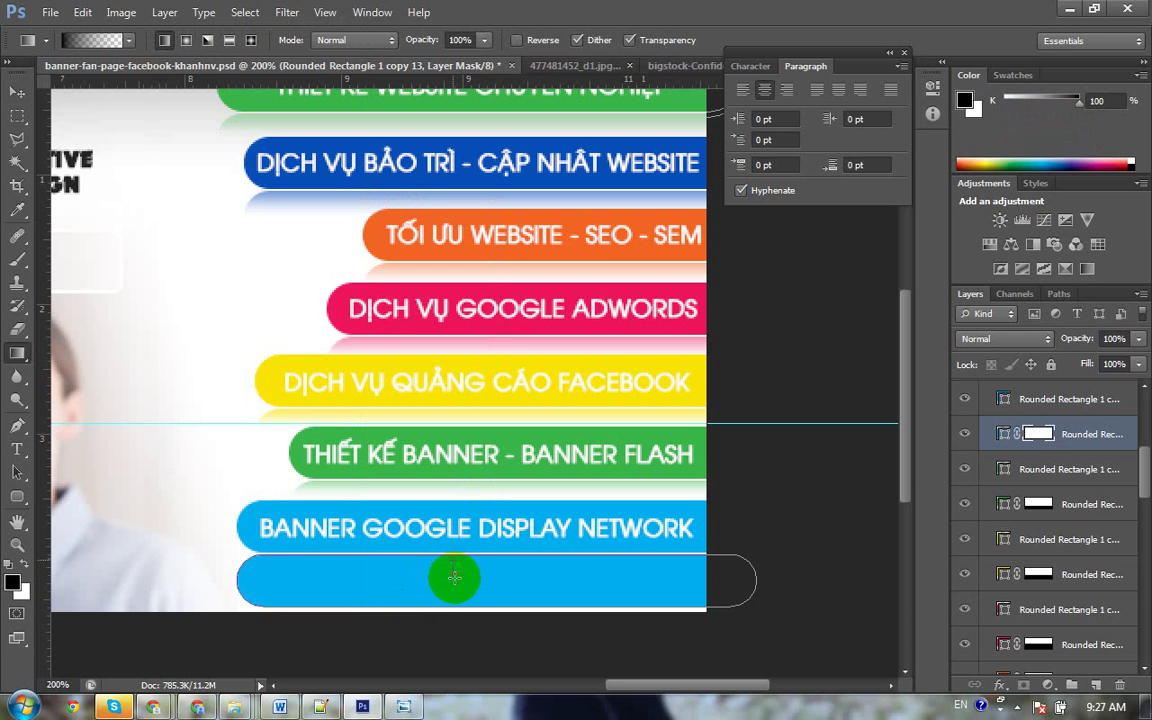
{"action": "key", "text": "ctrl+i"}
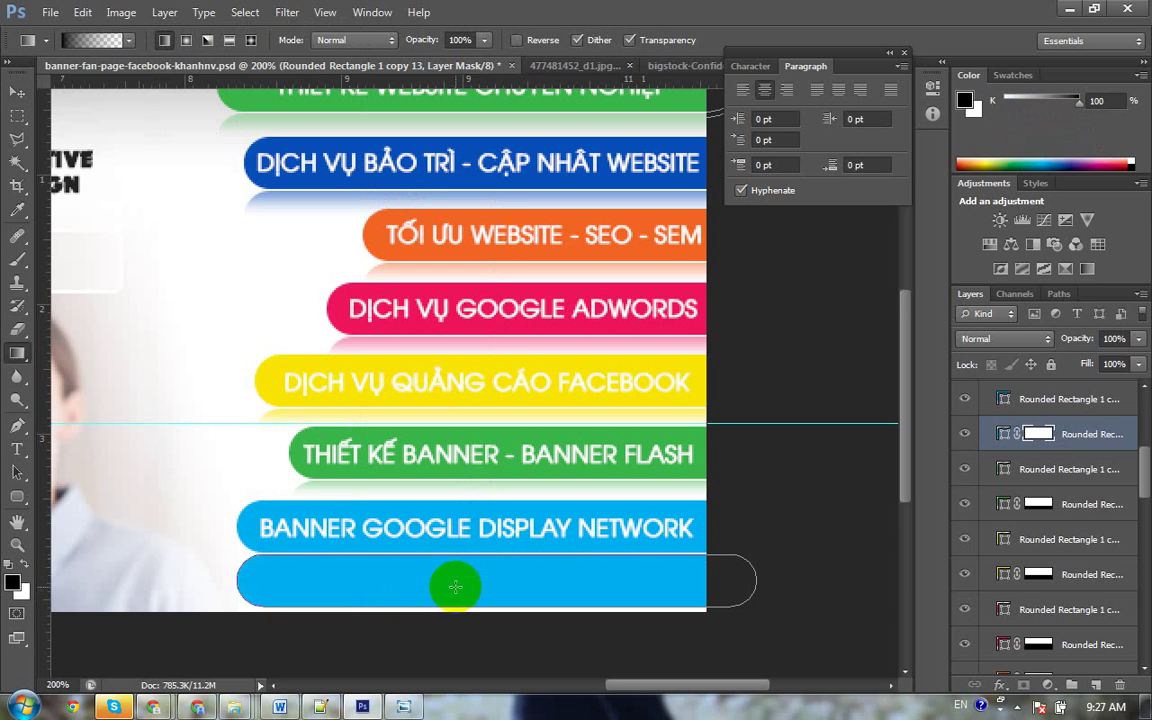
{"action": "left_click_drag", "start_coordinate": [456, 587], "coordinate": [455, 572]}
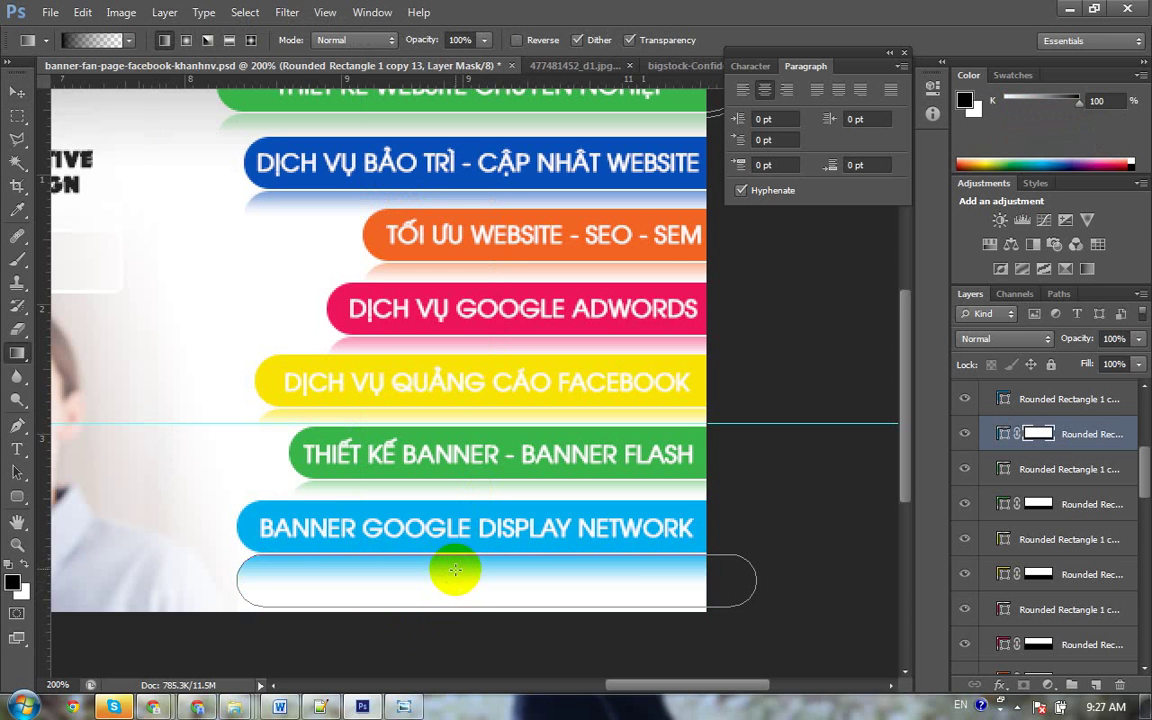
{"action": "left_click_drag", "start_coordinate": [1139, 366], "coordinate": [1087, 383]}
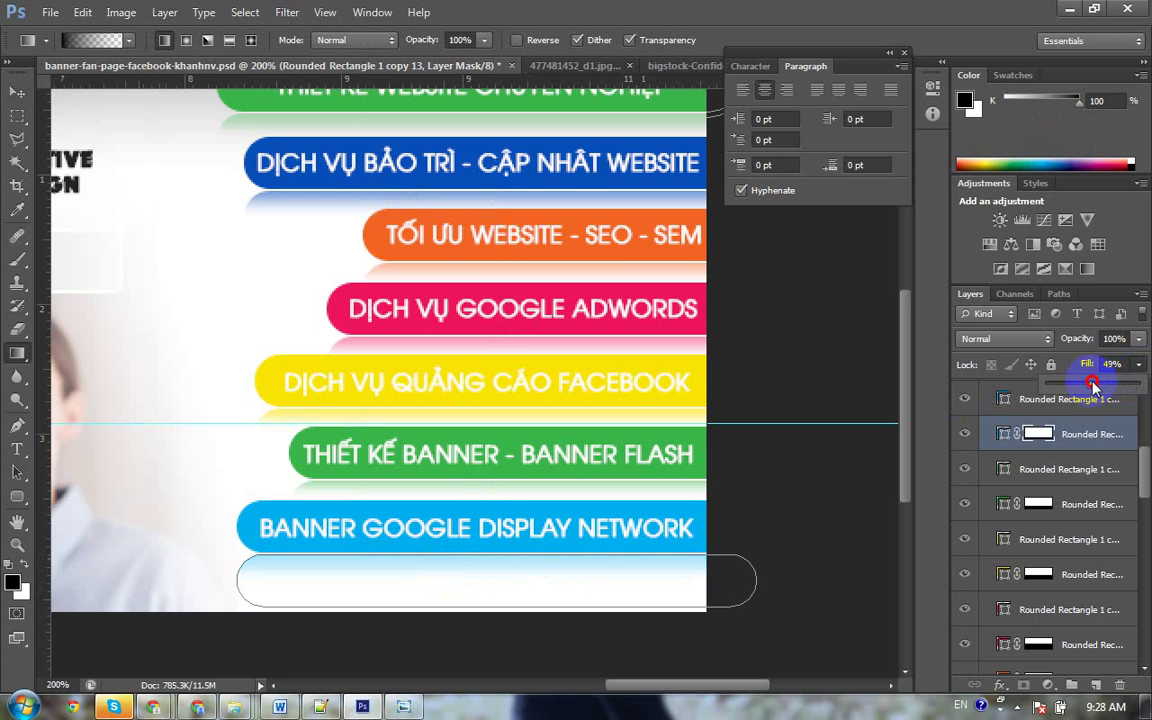
{"action": "left_click", "coordinate": [17, 92]}
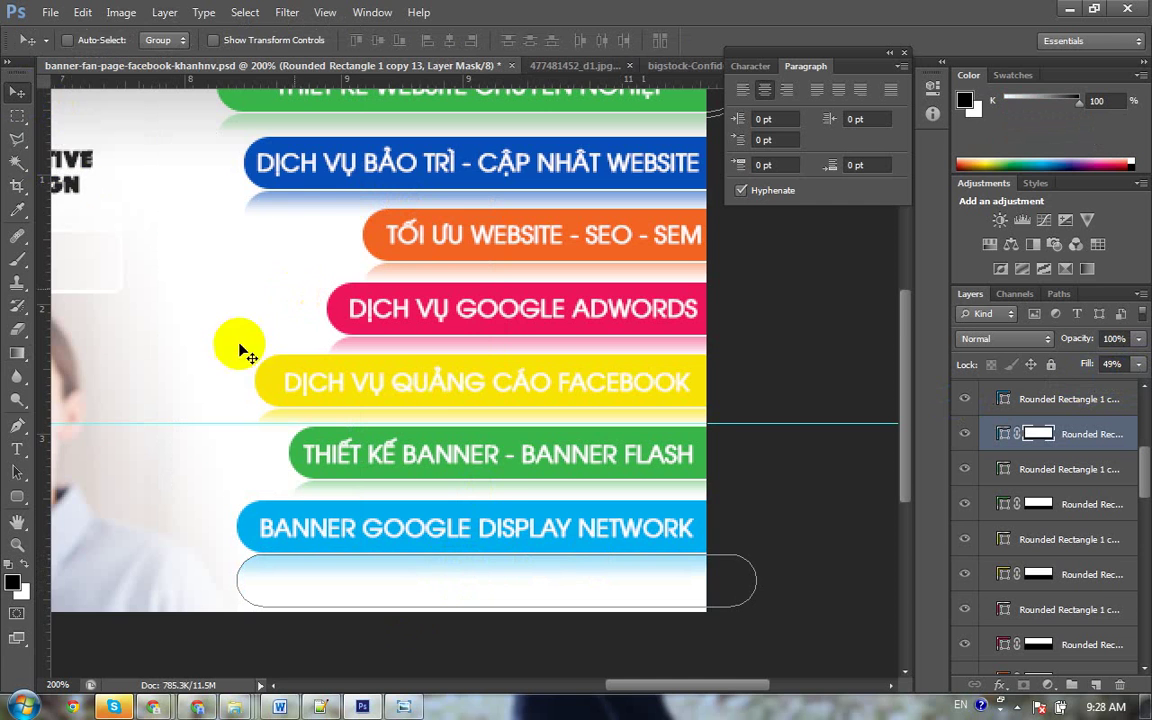
{"action": "key", "text": "ctrl+minus"}
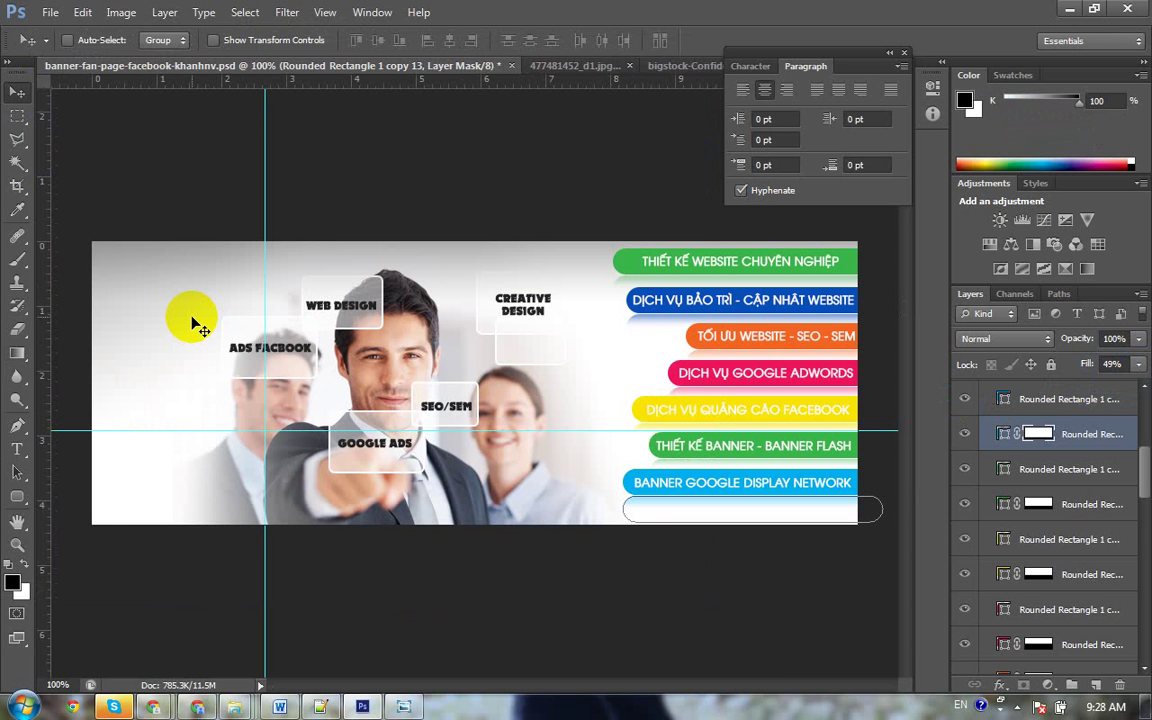
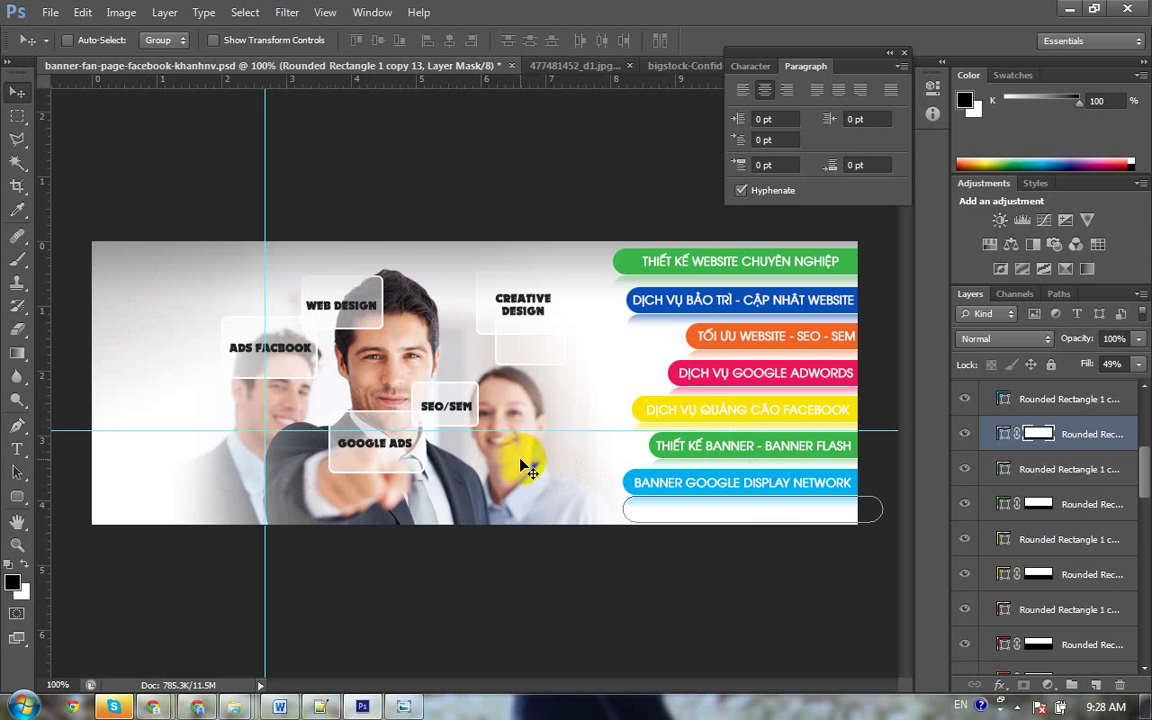
Add 'HOTLINE' text at the banner's top-left, coloured green (#39b54a) sampled from the top service button.
{"action": "left_click", "coordinate": [1003, 434]}
{"action": "key", "text": "t"}
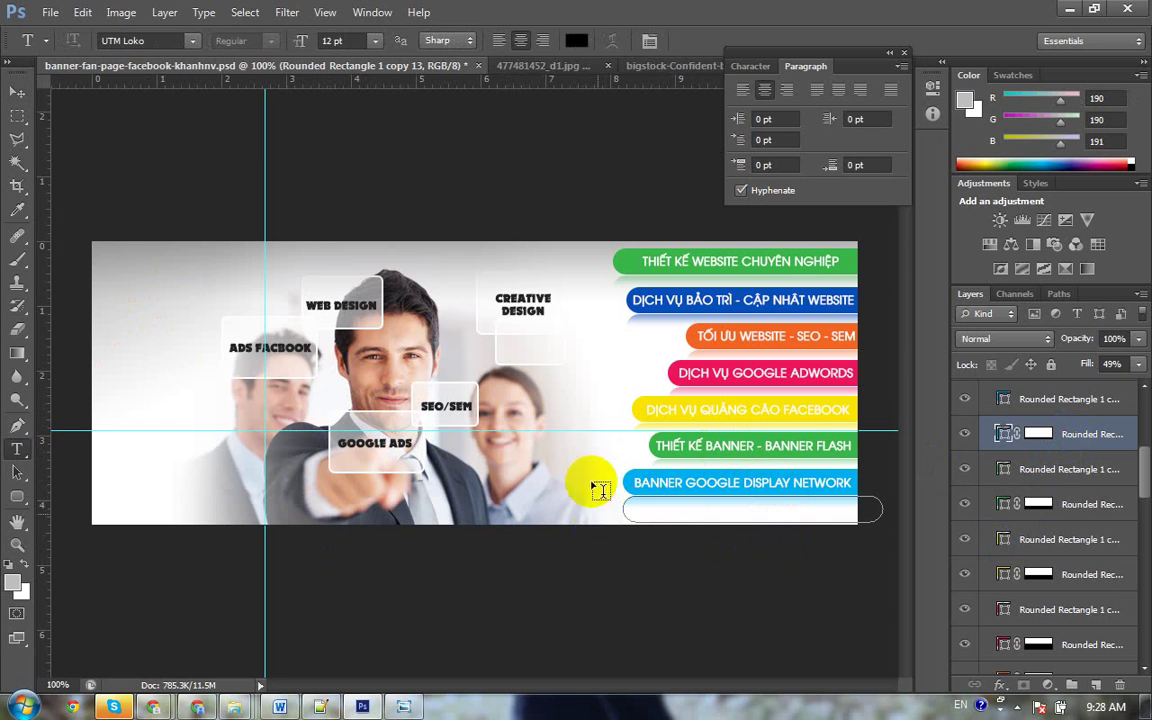
{"action": "left_click", "coordinate": [144, 272]}
{"action": "type", "text": "HOTLINE"}
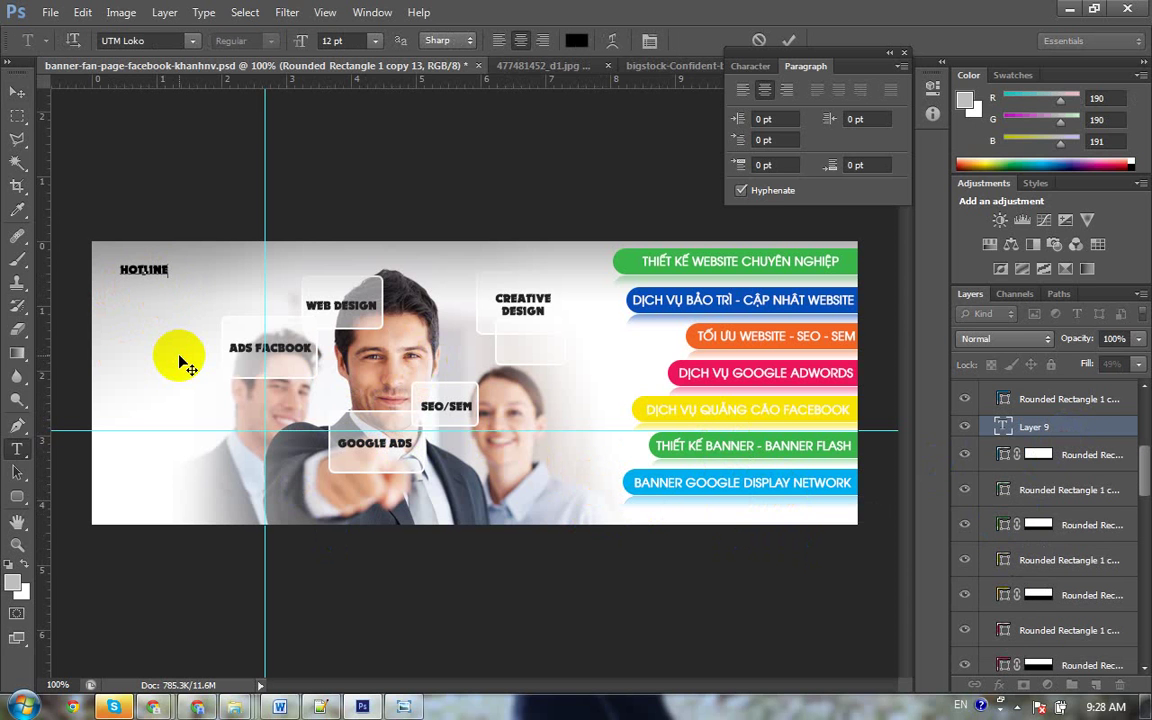
{"action": "double_click", "coordinate": [144, 269]}
{"action": "left_click", "coordinate": [576, 40]}
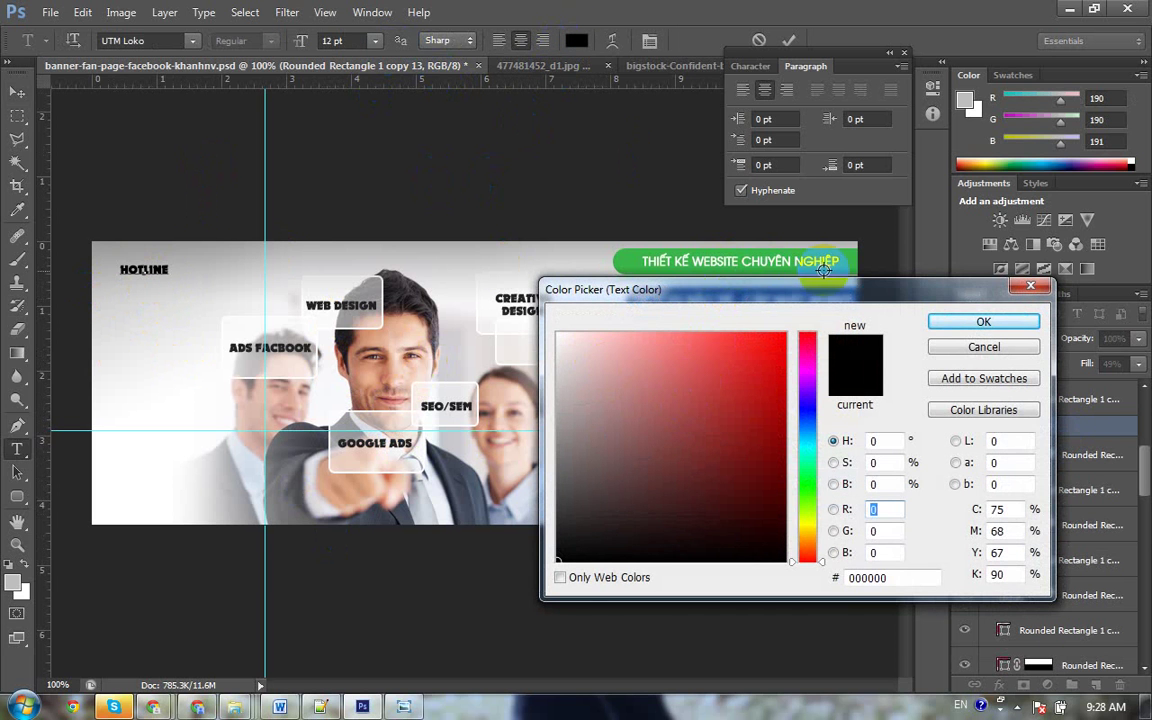
{"action": "left_click", "coordinate": [843, 263]}
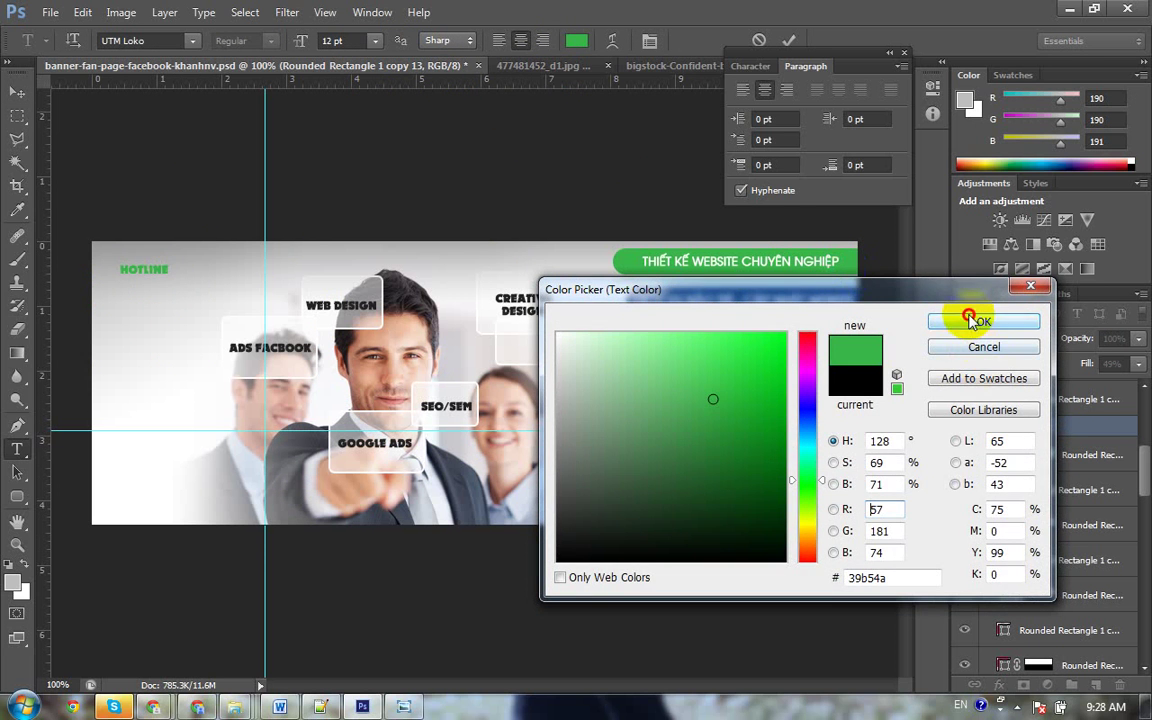
{"action": "left_click", "coordinate": [970, 321]}
{"action": "left_click", "coordinate": [1040, 426]}
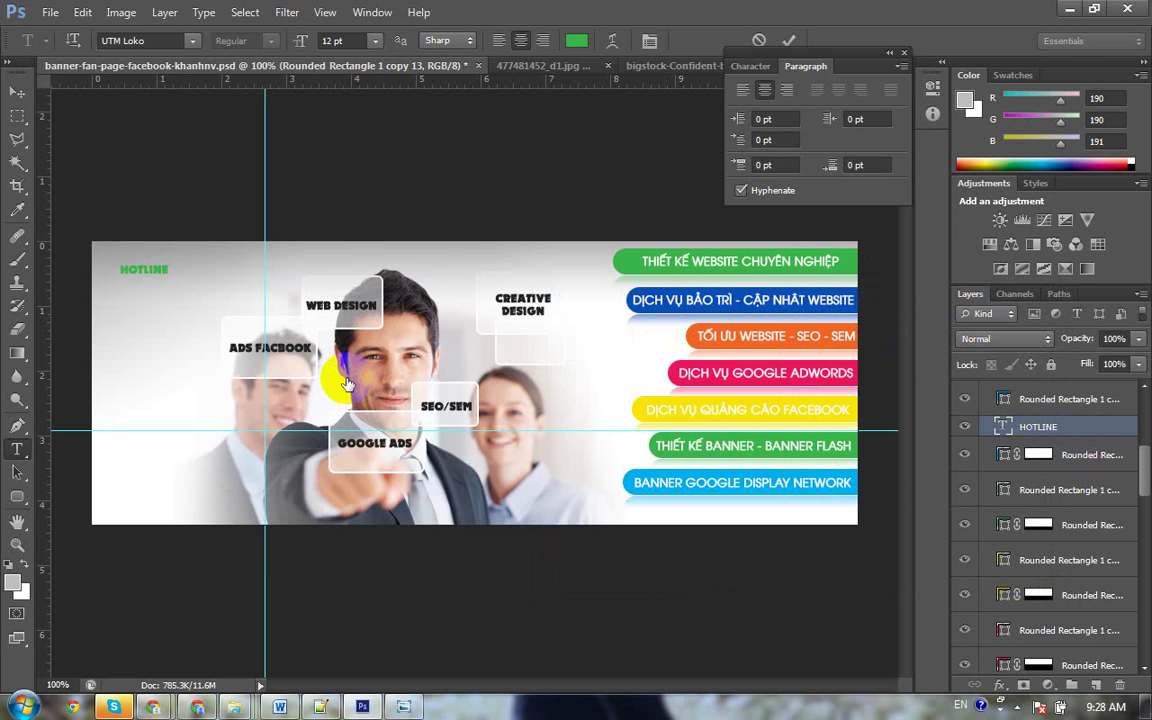
{"action": "scroll", "coordinate": [350, 390], "scroll_direction": "up", "scroll_amount": 1}
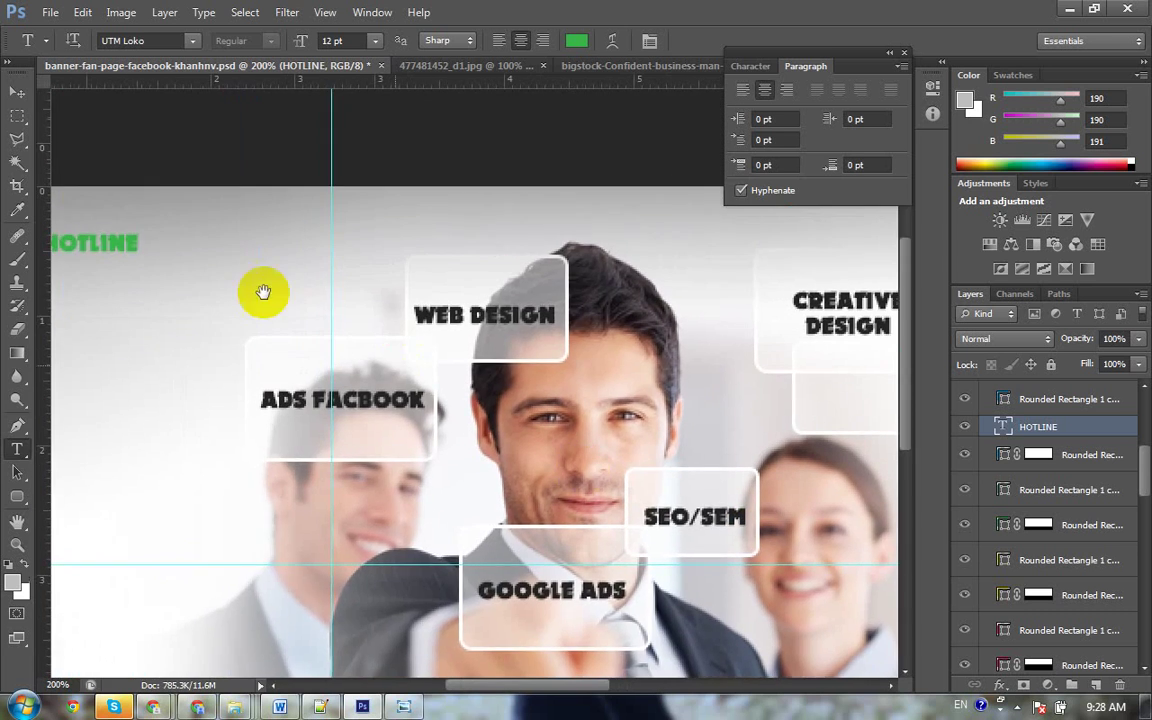
Nudge HOTLINE up and left, then duplicate it with the copy placed below and right.
{"action": "key", "text": "v"}
{"action": "key", "text": "shift+Up"}
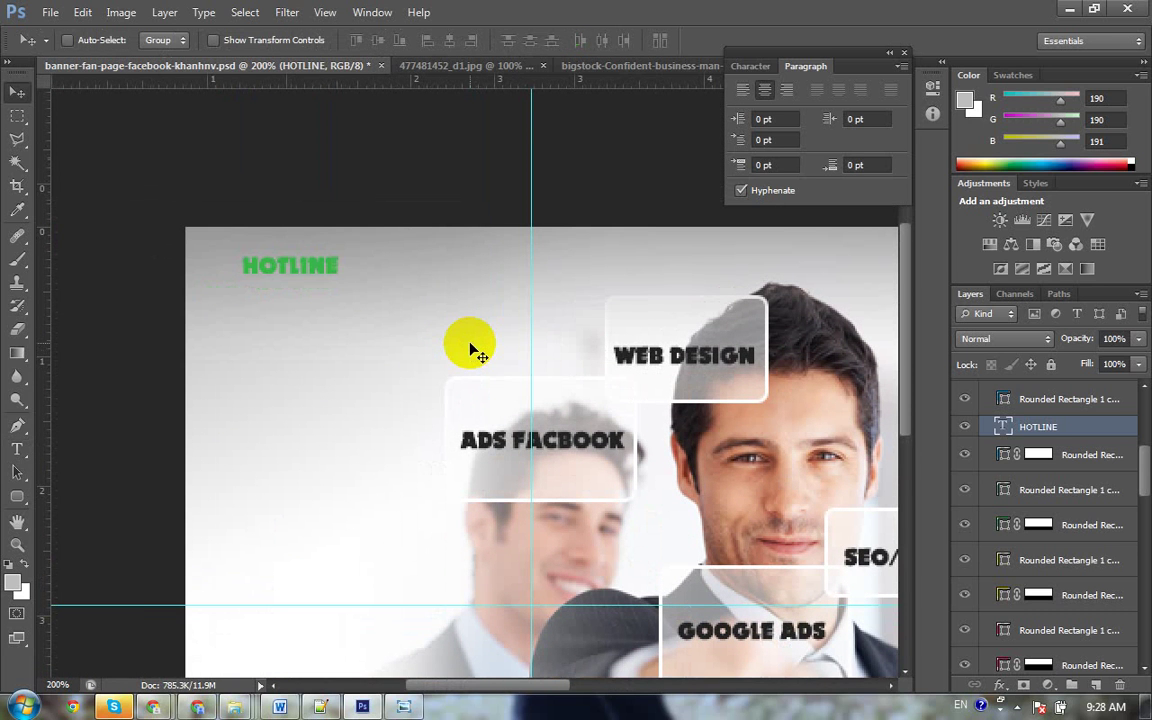
{"action": "key", "text": "shift+Left"}
{"action": "key", "text": "ctrl+j"}
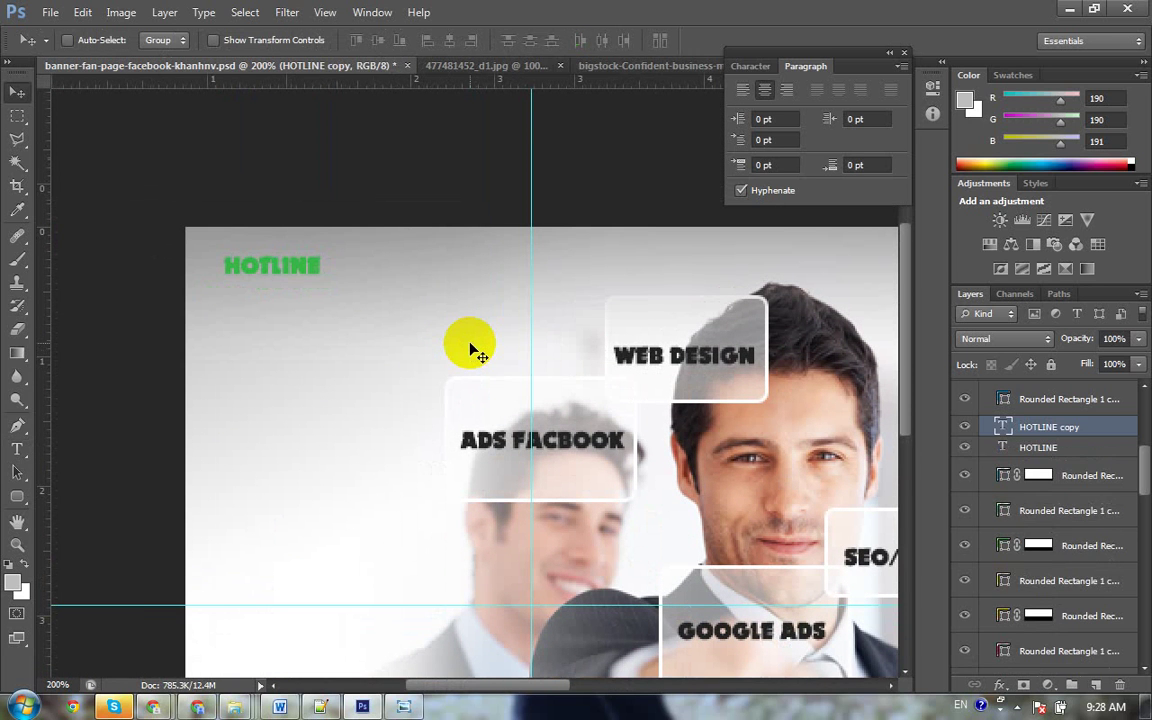
{"action": "left_click_drag", "start_coordinate": [282, 272], "coordinate": [390, 303]}
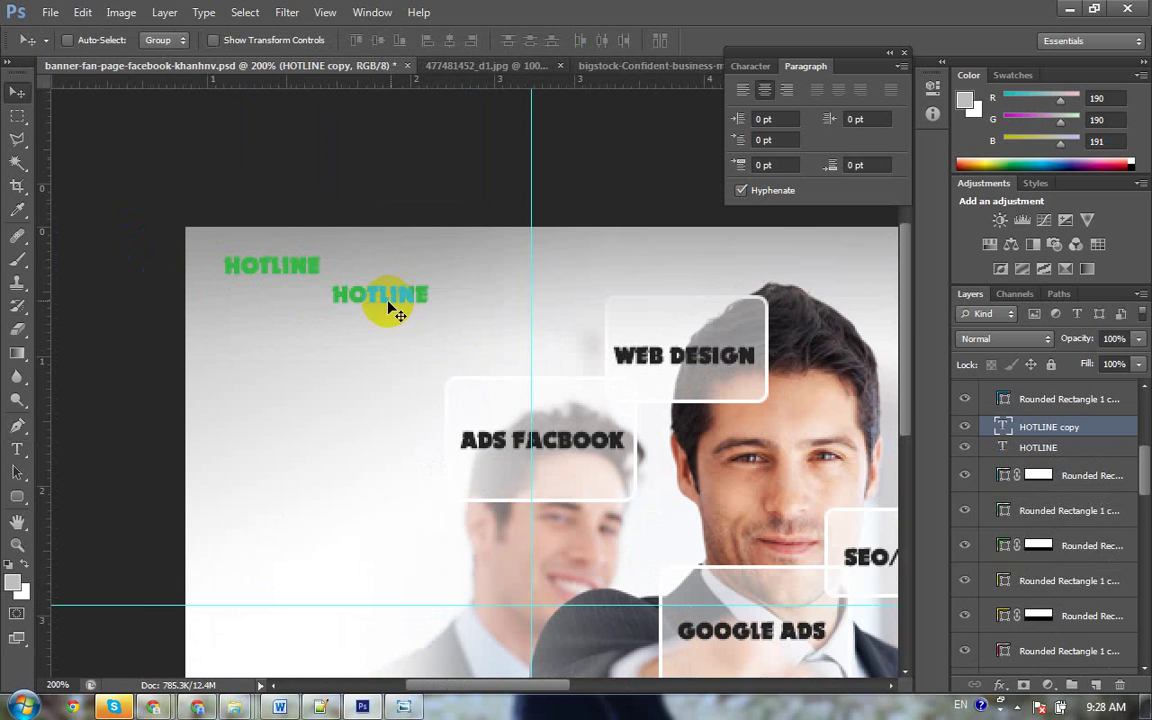
{"action": "key", "text": "ctrl+minus"}
Replace the copy's text with the two hotline phone numbers.
{"action": "key", "text": "t"}
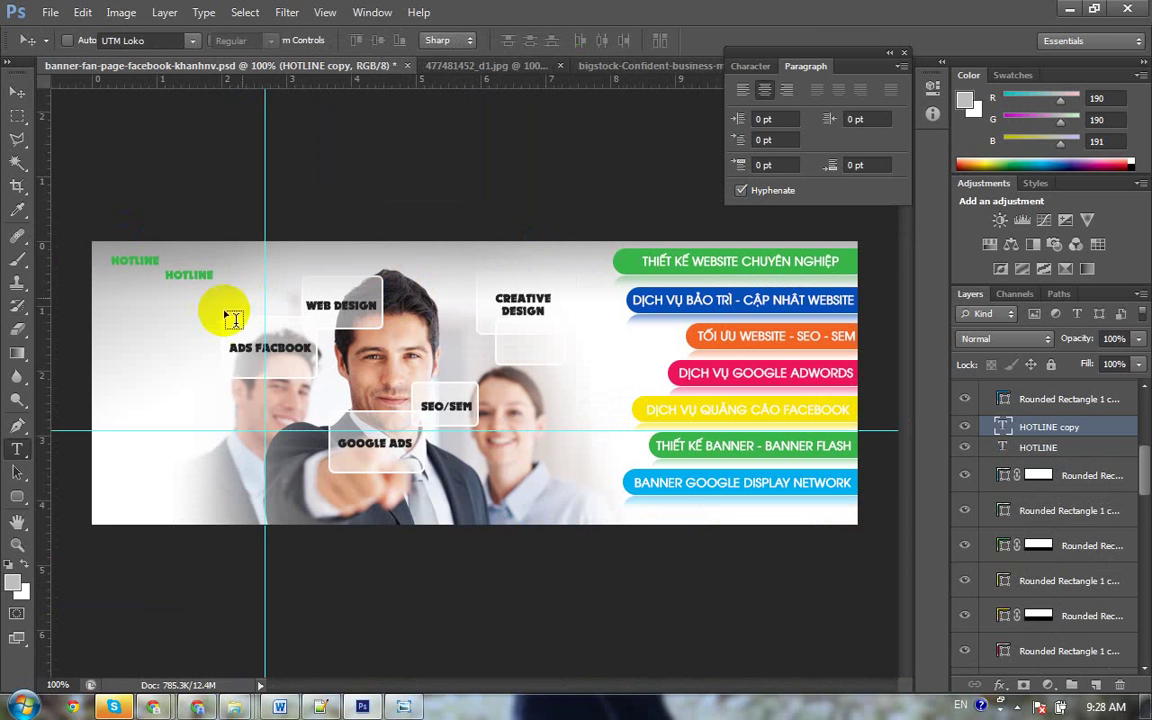
{"action": "key", "text": "ctrl+a"}
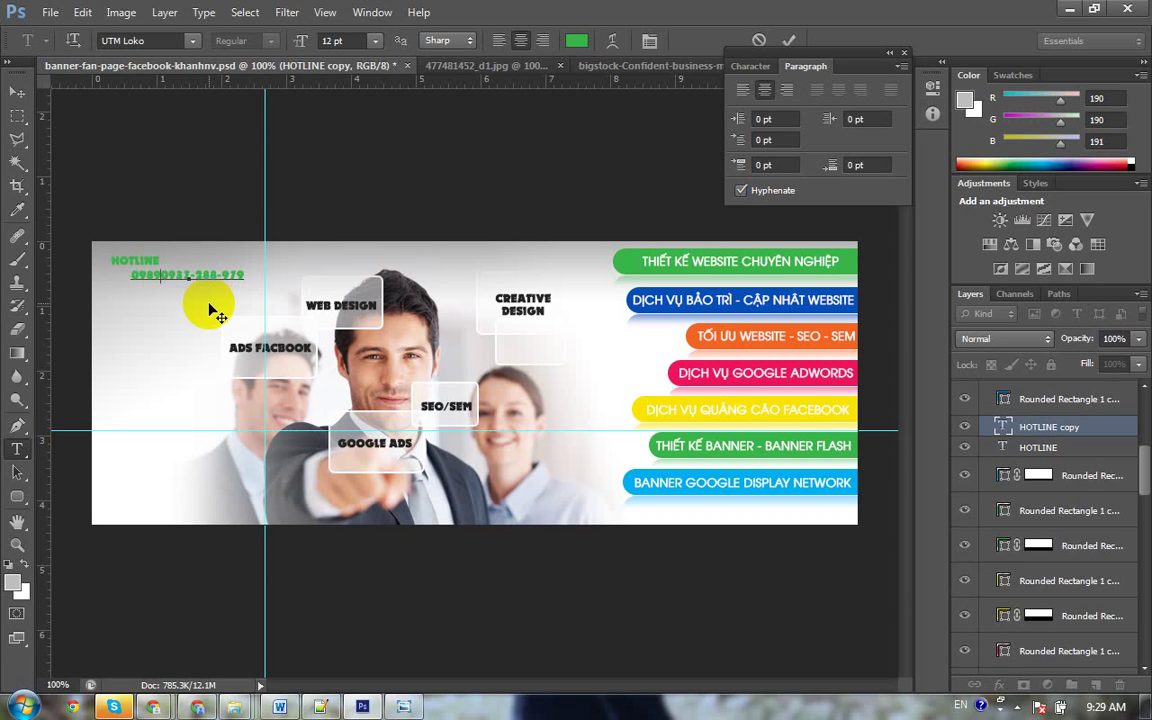
{"action": "type", "text": "5-"}
{"action": "type", "text": "88"}
{"action": "type", "text": "98"}
{"action": "type", "text": "898"}
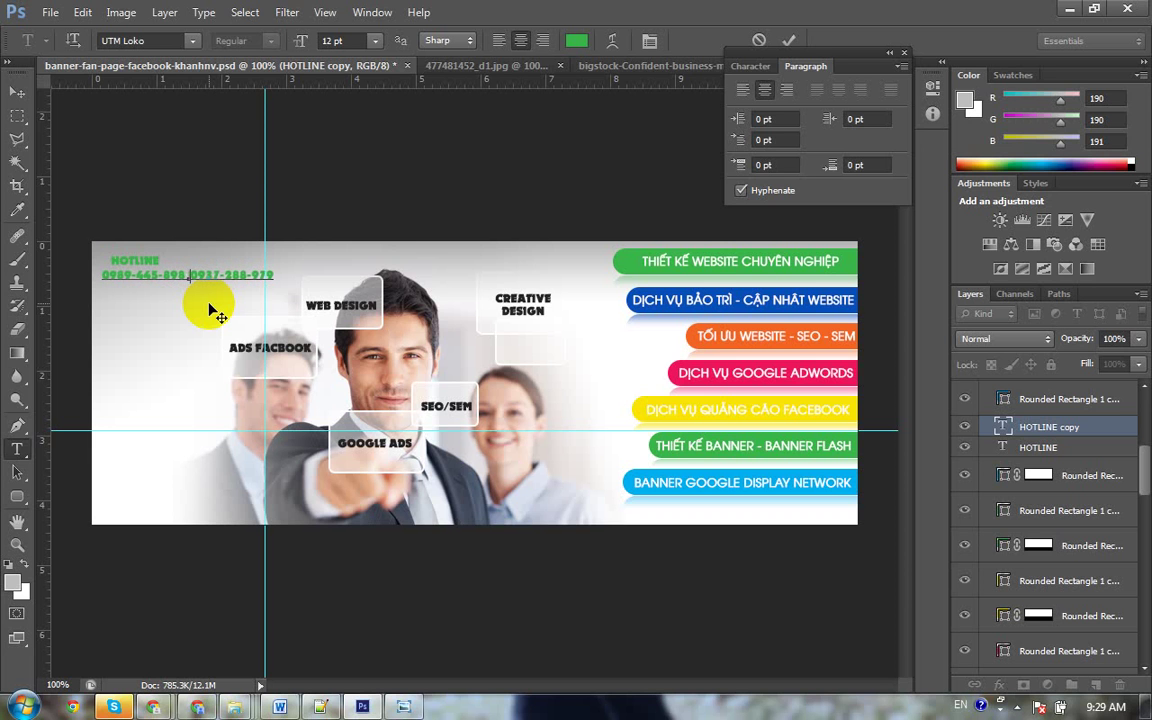
{"action": "left_click", "coordinate": [17, 92]}
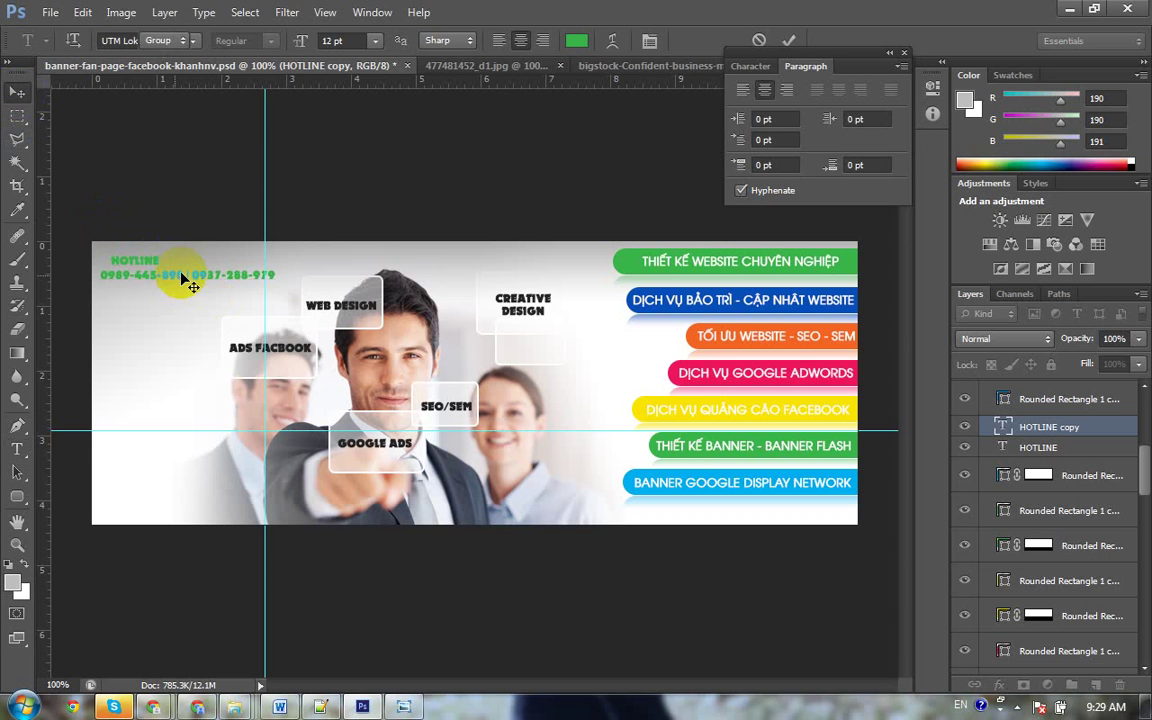
Reposition the hotline numbers near HOTLINE and set their font size to 16 pt.
{"action": "left_click_drag", "start_coordinate": [183, 280], "coordinate": [250, 260]}
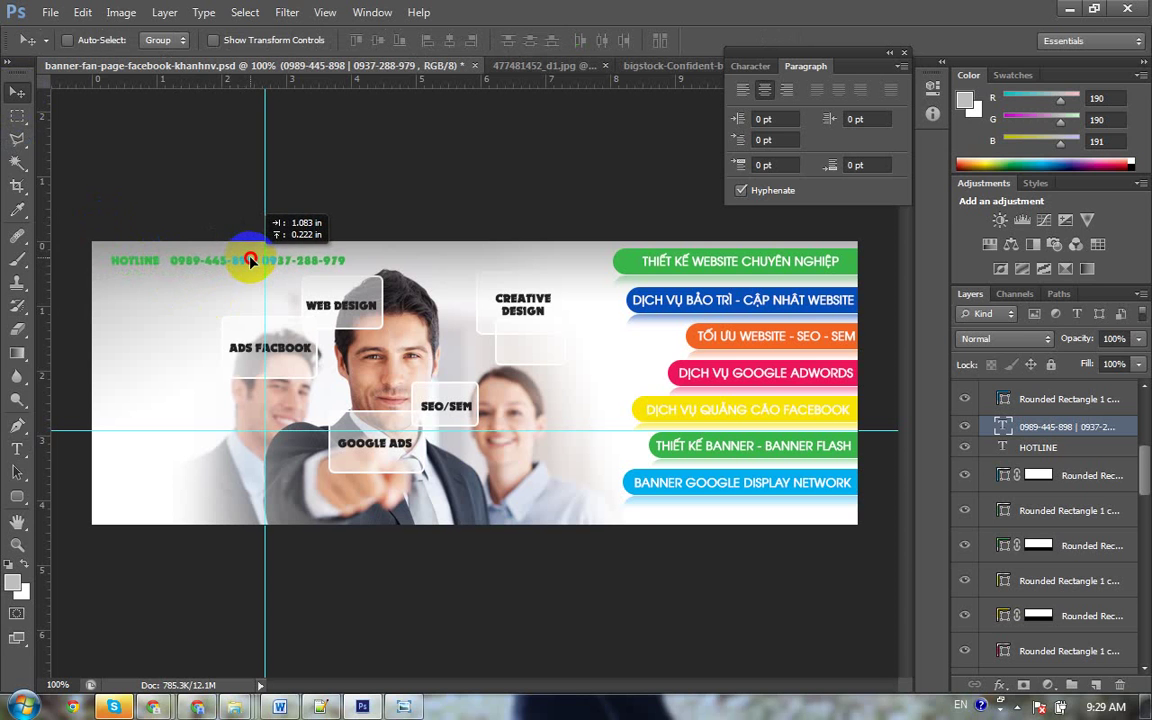
{"action": "mouse_move", "coordinate": [250, 260]}
{"action": "left_mouse_down"}
{"action": "mouse_move", "coordinate": [170, 281]}
{"action": "mouse_move", "coordinate": [514, 363]}
{"action": "left_mouse_up"}
{"action": "key", "text": "ctrl+plus"}
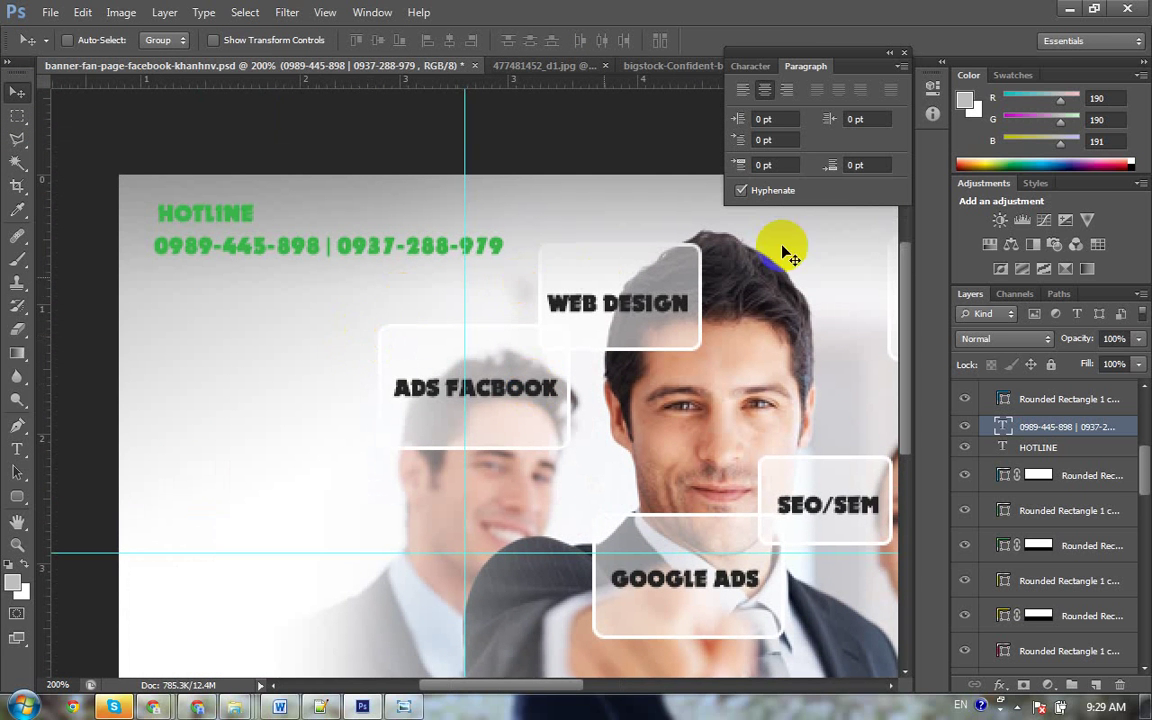
{"action": "key", "text": "t"}
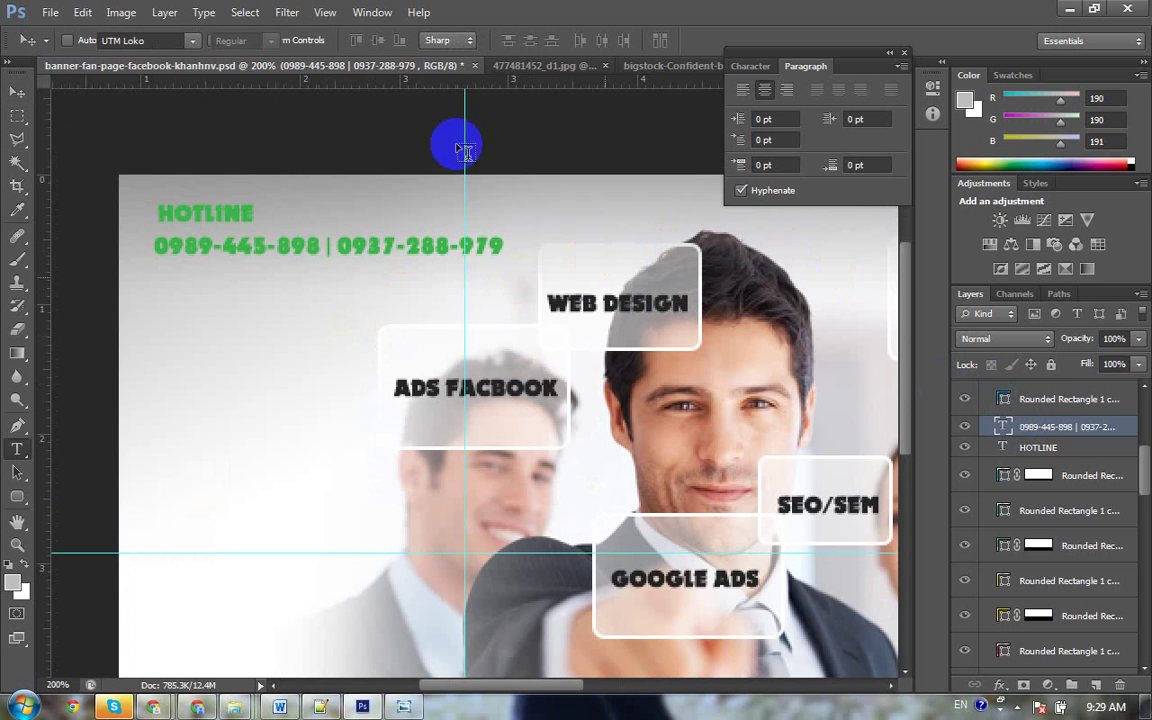
{"action": "left_click", "coordinate": [323, 41]}
{"action": "left_click", "coordinate": [323, 41]}
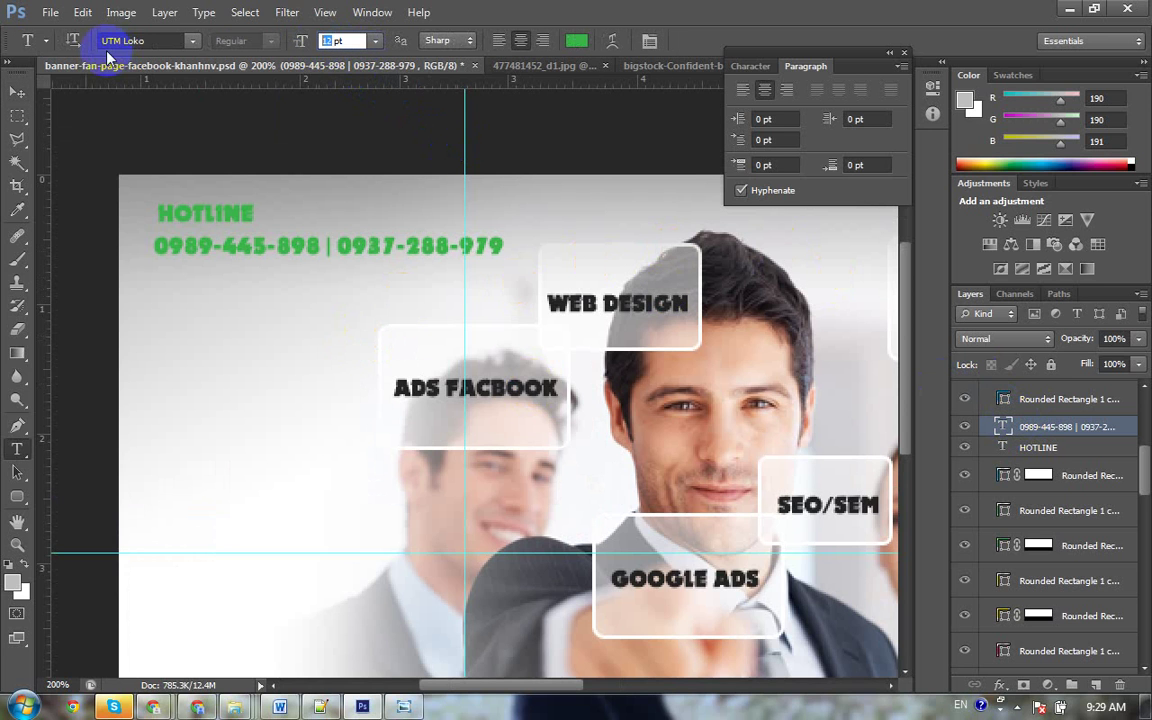
{"action": "type", "text": "16"}
{"action": "key", "text": "Return"}
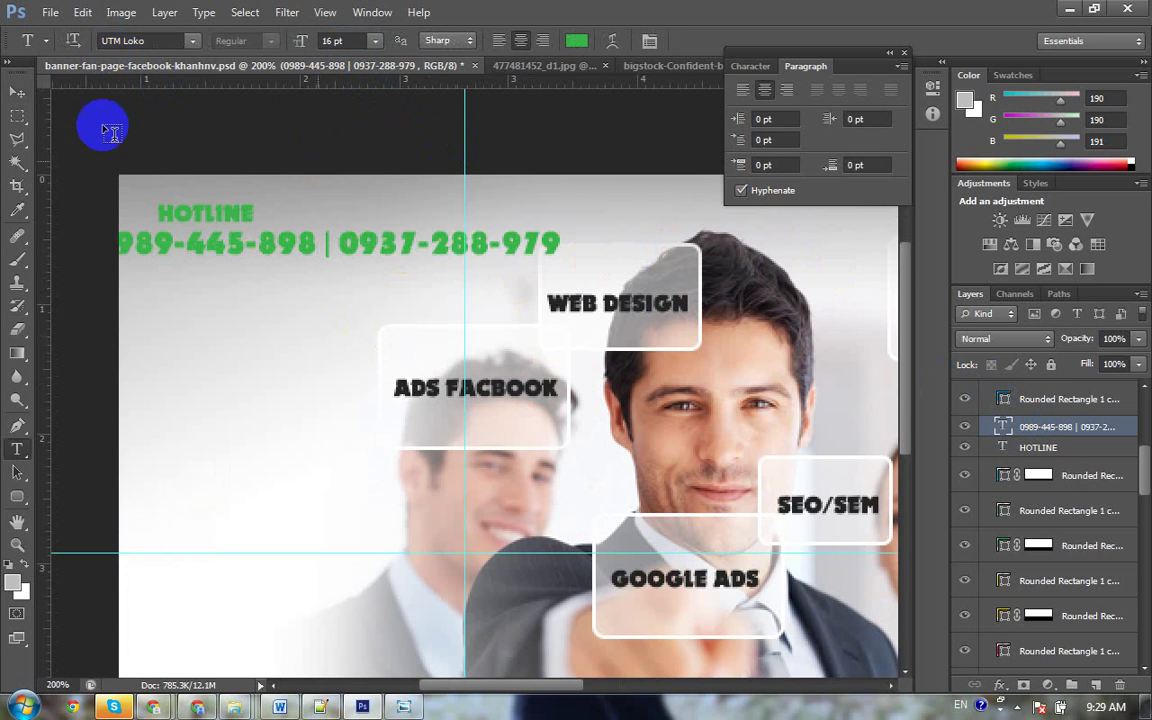
Move the numbers up above HOTLINE, drop HOTLINE beneath them, and reselect the numbers layer.
{"action": "left_click", "coordinate": [17, 91]}
{"action": "left_click_drag", "start_coordinate": [229, 250], "coordinate": [279, 208]}
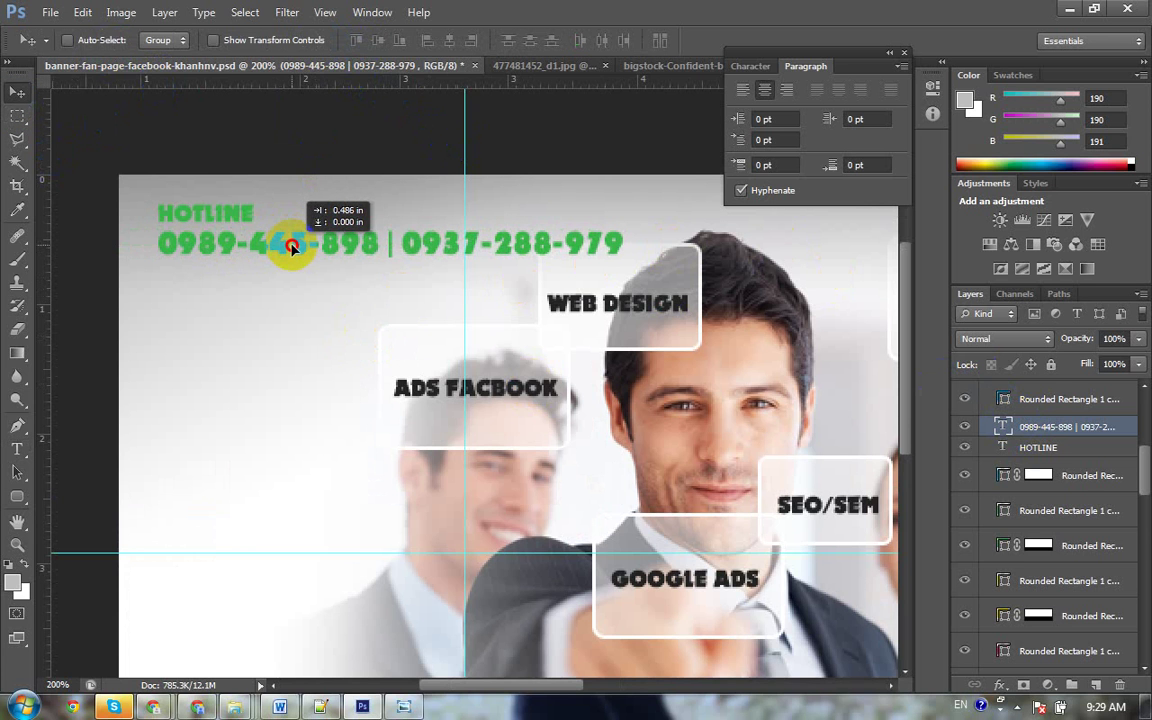
{"action": "left_click_drag", "start_coordinate": [279, 208], "coordinate": [283, 208]}
{"action": "left_click", "coordinate": [1038, 447]}
{"action": "left_click_drag", "start_coordinate": [235, 249], "coordinate": [244, 280]}
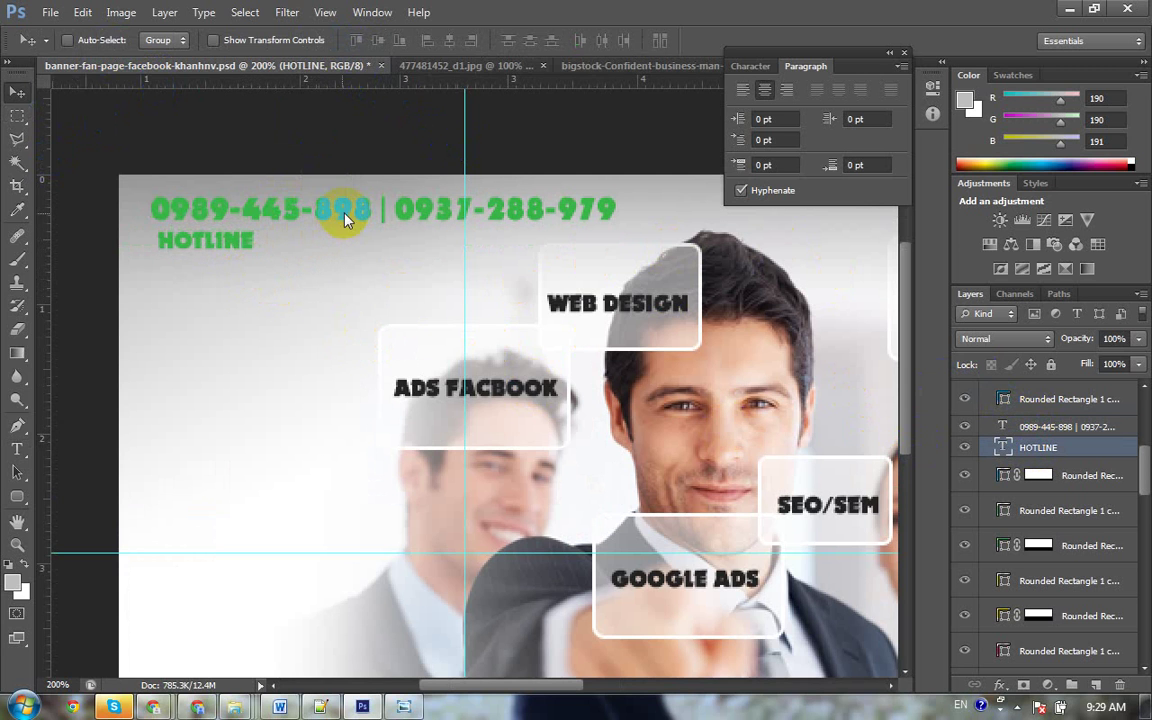
{"action": "right_click", "coordinate": [344, 220]}
{"action": "left_click", "coordinate": [400, 283]}
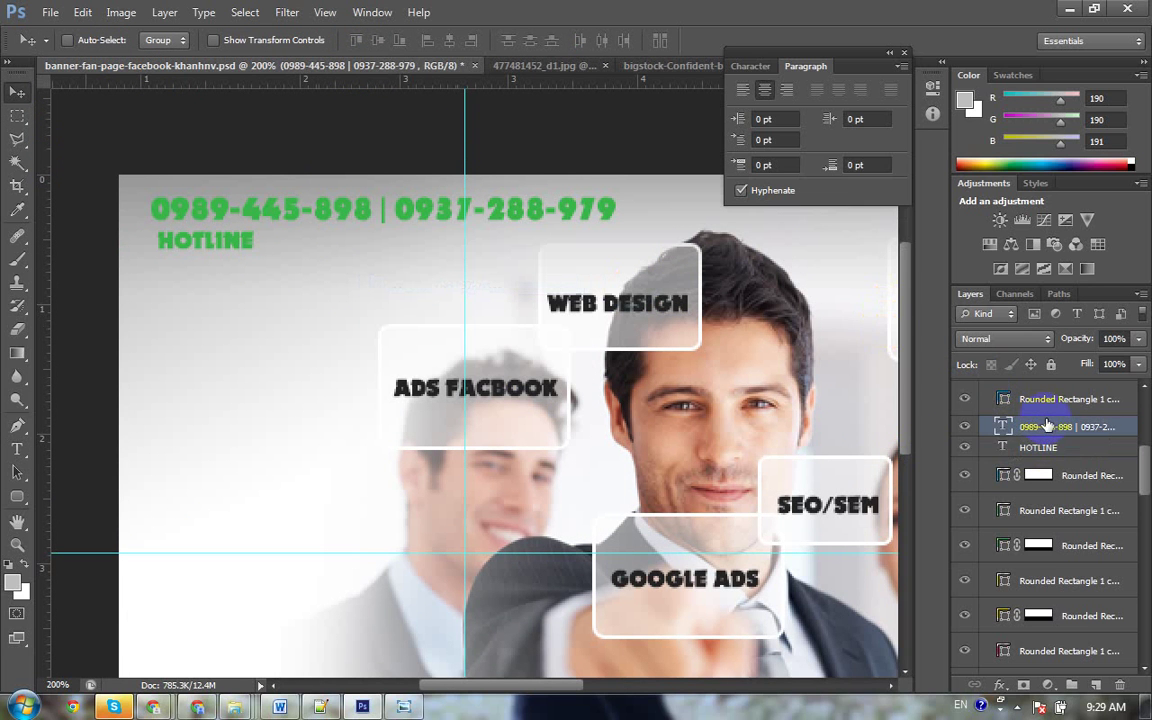
{"action": "right_click", "coordinate": [1046, 424]}
Apply a red Gradient Overlay in Normal blend mode to the hotline numbers layer.
{"action": "left_click", "coordinate": [1021, 33]}
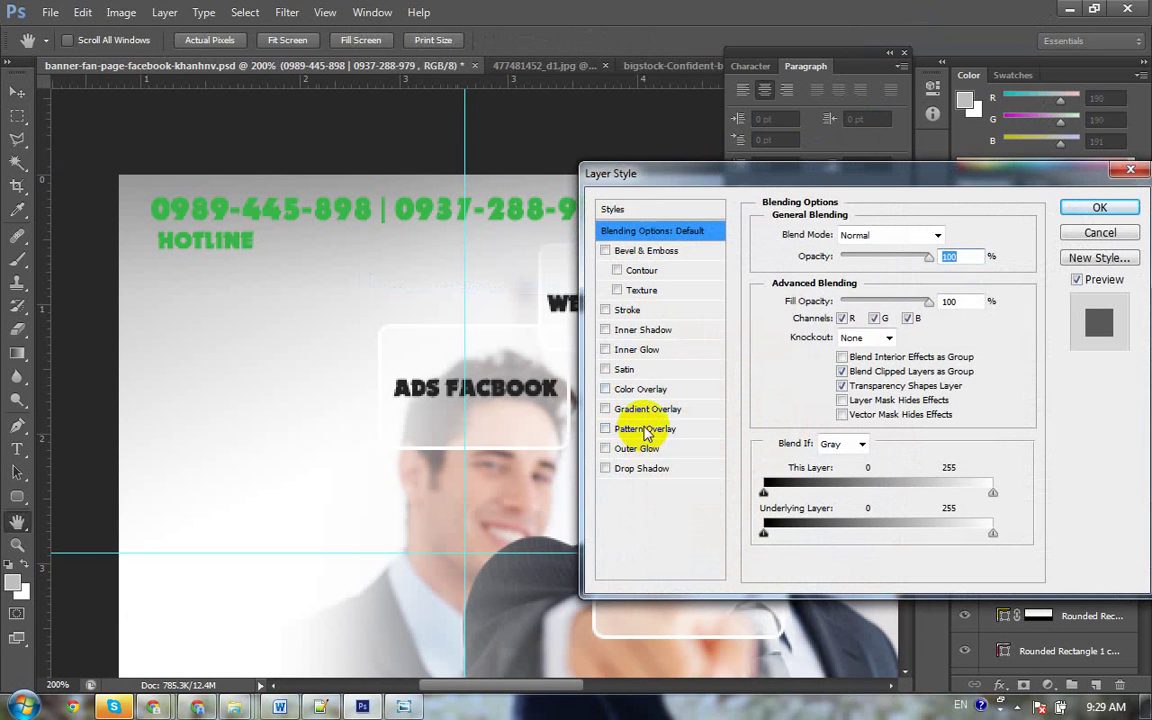
{"action": "left_click", "coordinate": [648, 410]}
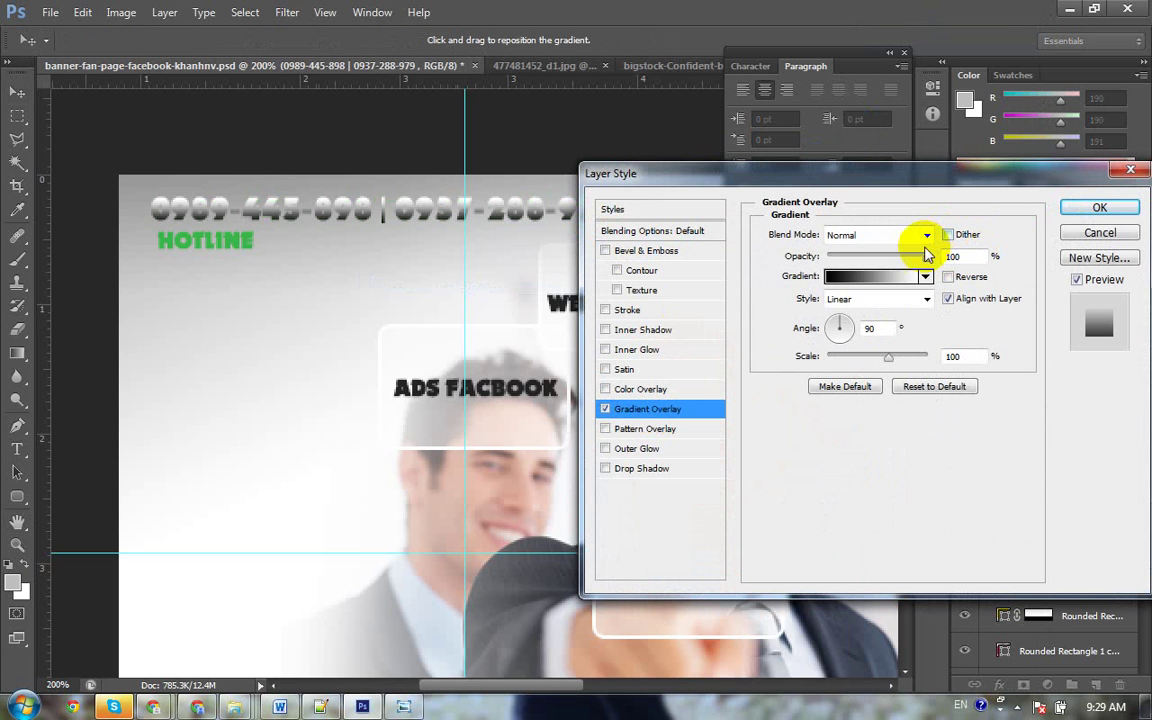
{"action": "left_click", "coordinate": [929, 236]}
{"action": "left_click", "coordinate": [929, 236]}
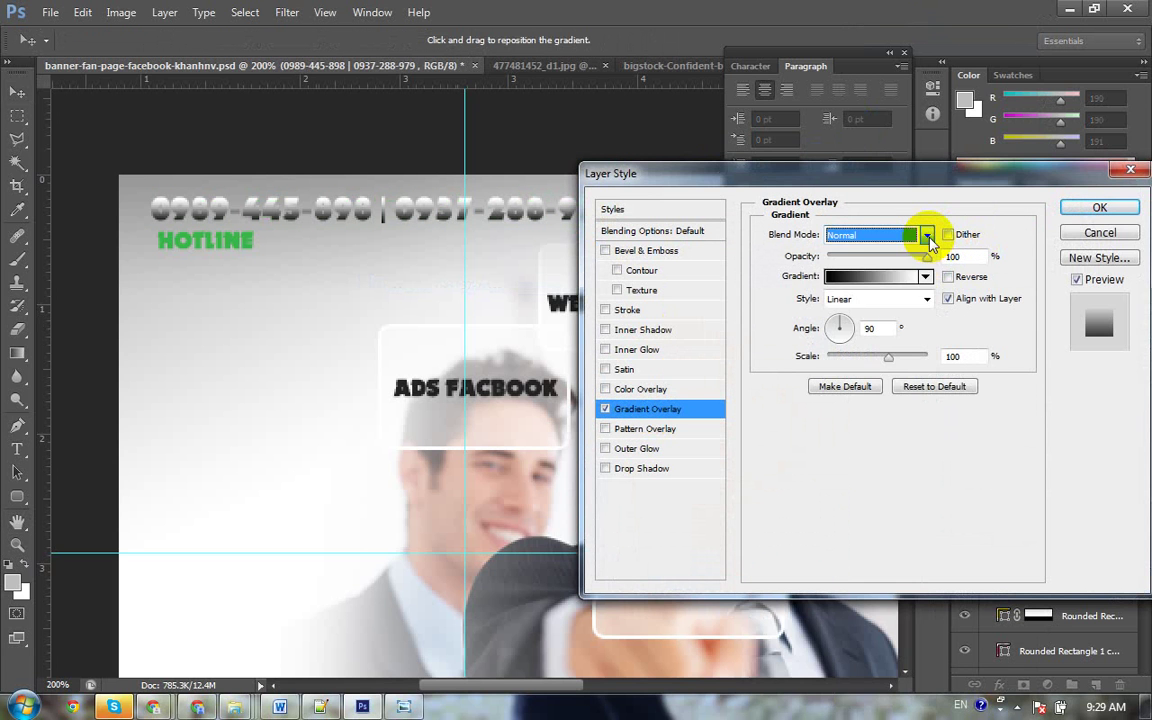
{"action": "left_click", "coordinate": [927, 278]}
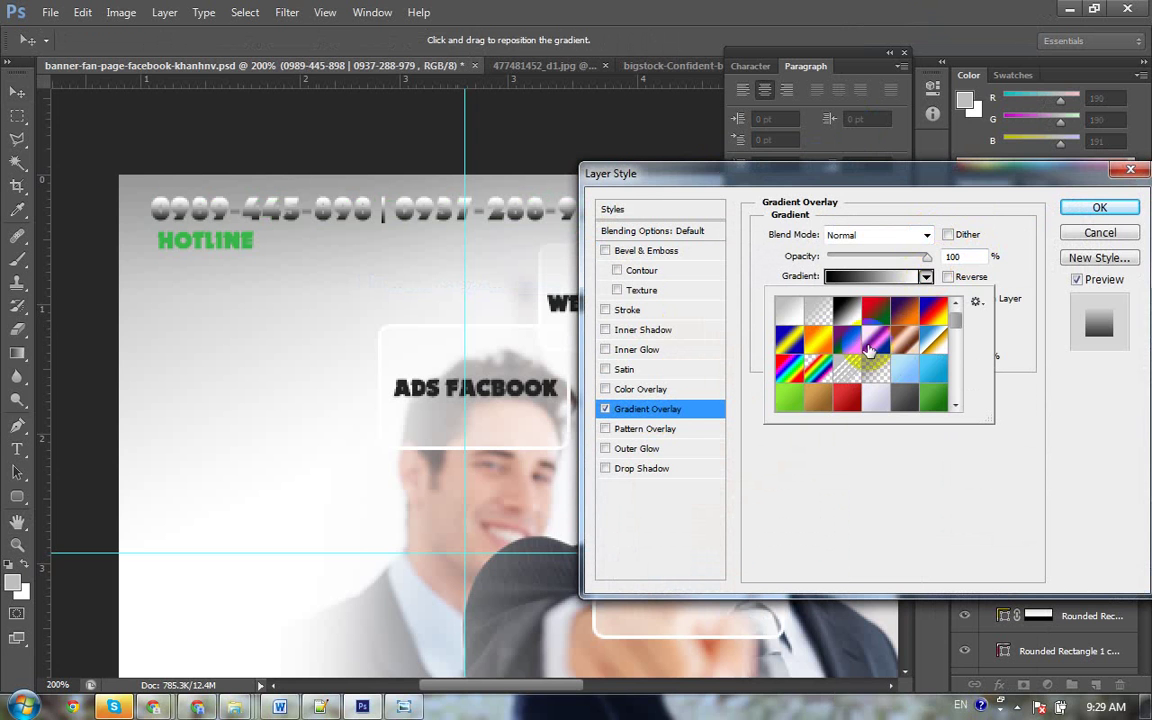
{"action": "scroll", "coordinate": [930, 378], "scroll_direction": "down", "scroll_amount": 2}
{"action": "left_click", "coordinate": [845, 378]}
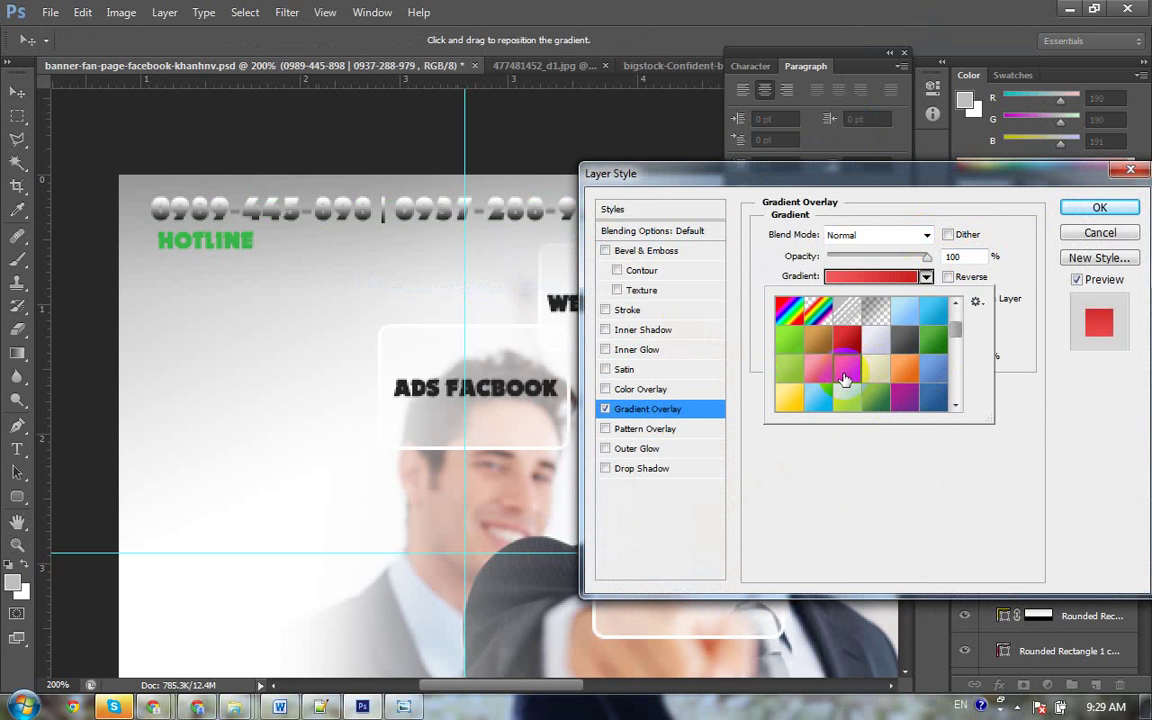
{"action": "left_click", "coordinate": [1099, 207]}
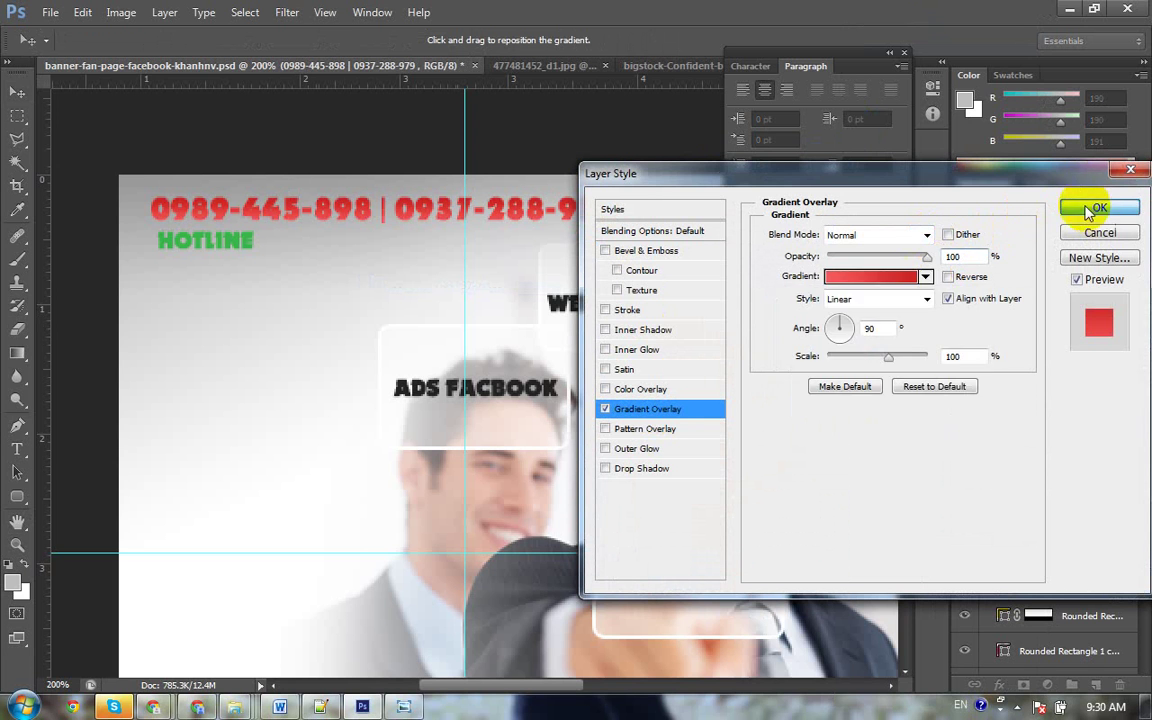
{"action": "left_click", "coordinate": [1099, 207]}
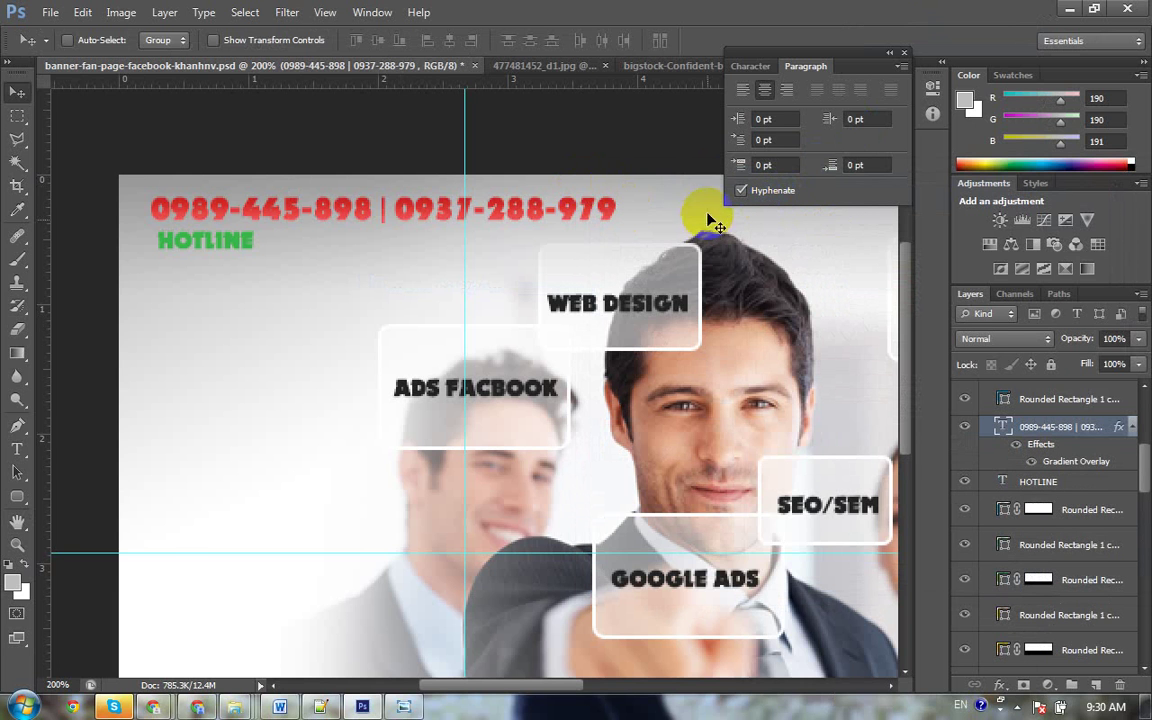
Try out fonts on the phone numbers, including UTM Penumbra, UTM Raven and UTM Than Chien Tranh.
{"action": "key", "text": "t"}
{"action": "left_click", "coordinate": [195, 42]}
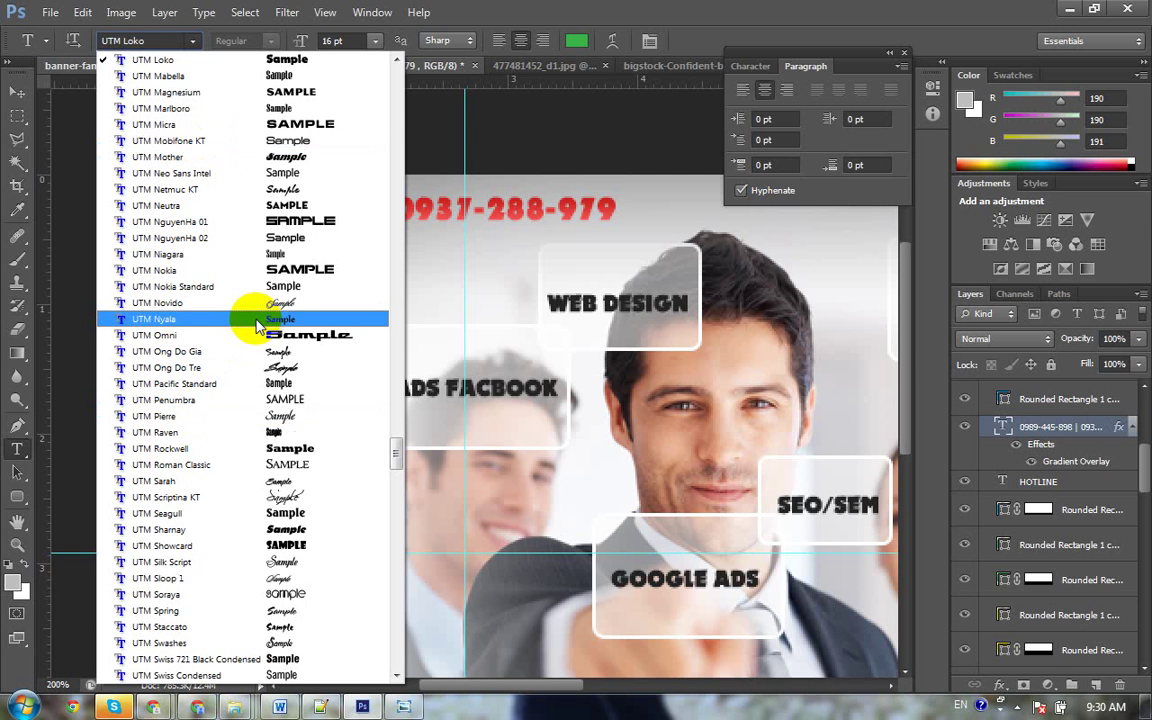
{"action": "left_click", "coordinate": [257, 384]}
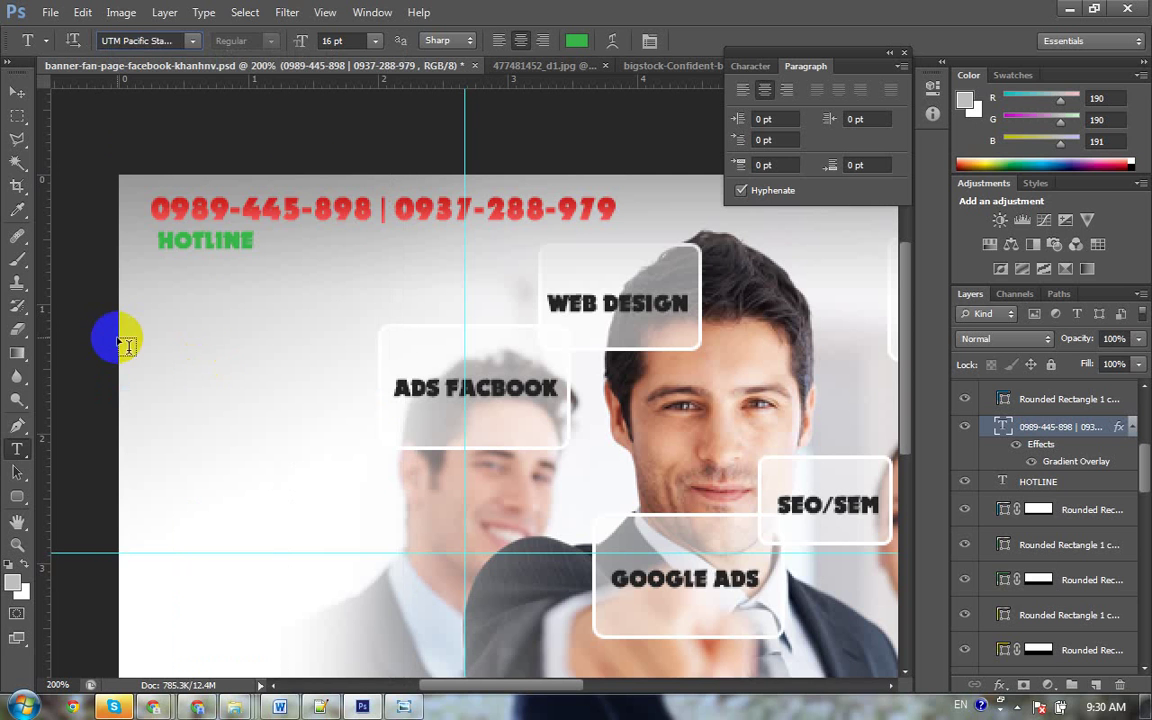
{"action": "left_click", "coordinate": [138, 44]}
{"action": "left_click", "coordinate": [132, 40]}
{"action": "key", "text": "Down"}
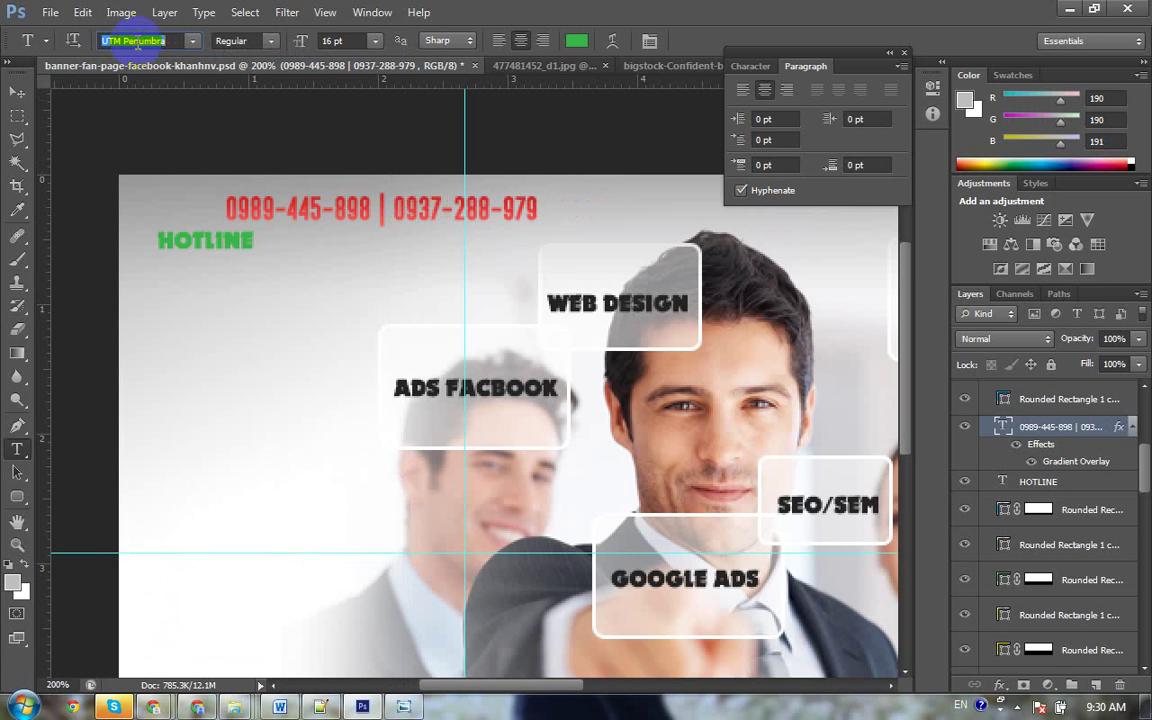
{"action": "key", "text": "Down"}
{"action": "key", "text": "Down"}
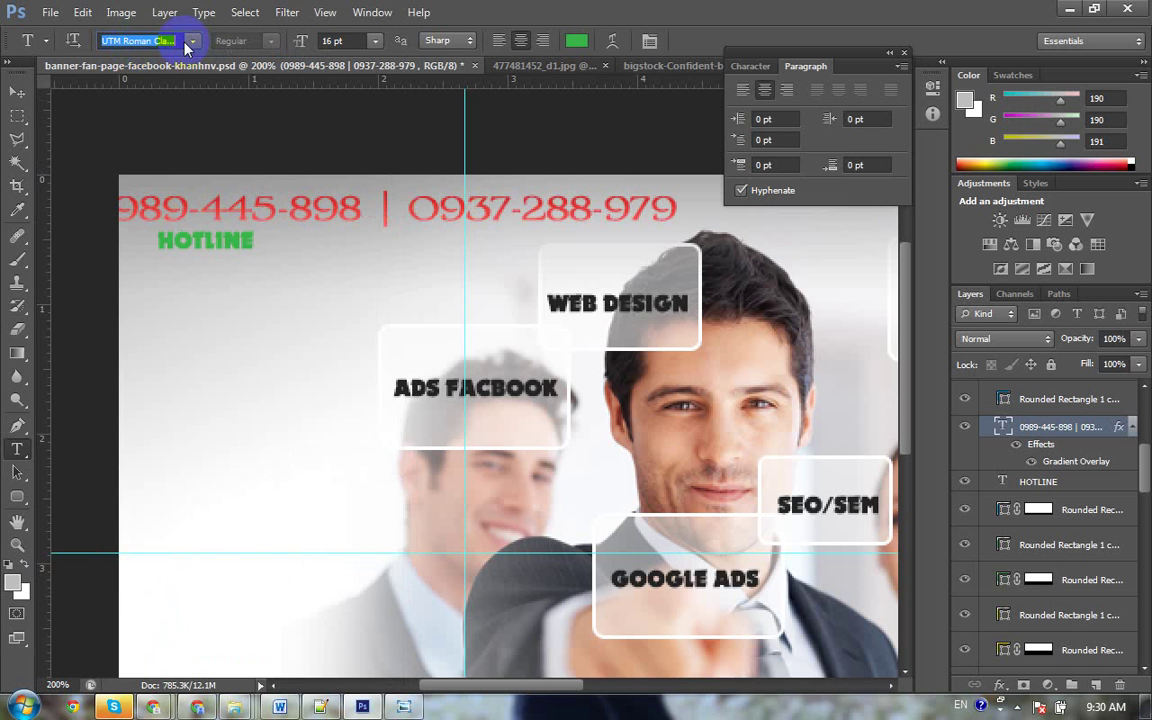
{"action": "left_click", "coordinate": [192, 40]}
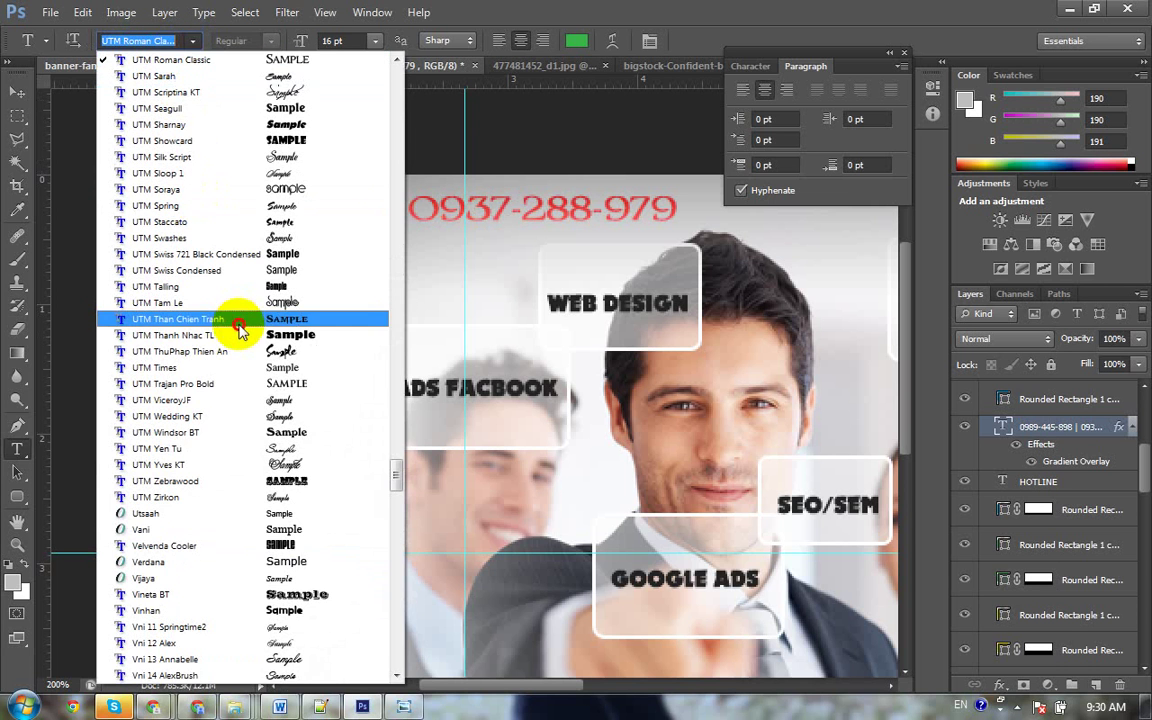
{"action": "left_click", "coordinate": [240, 330]}
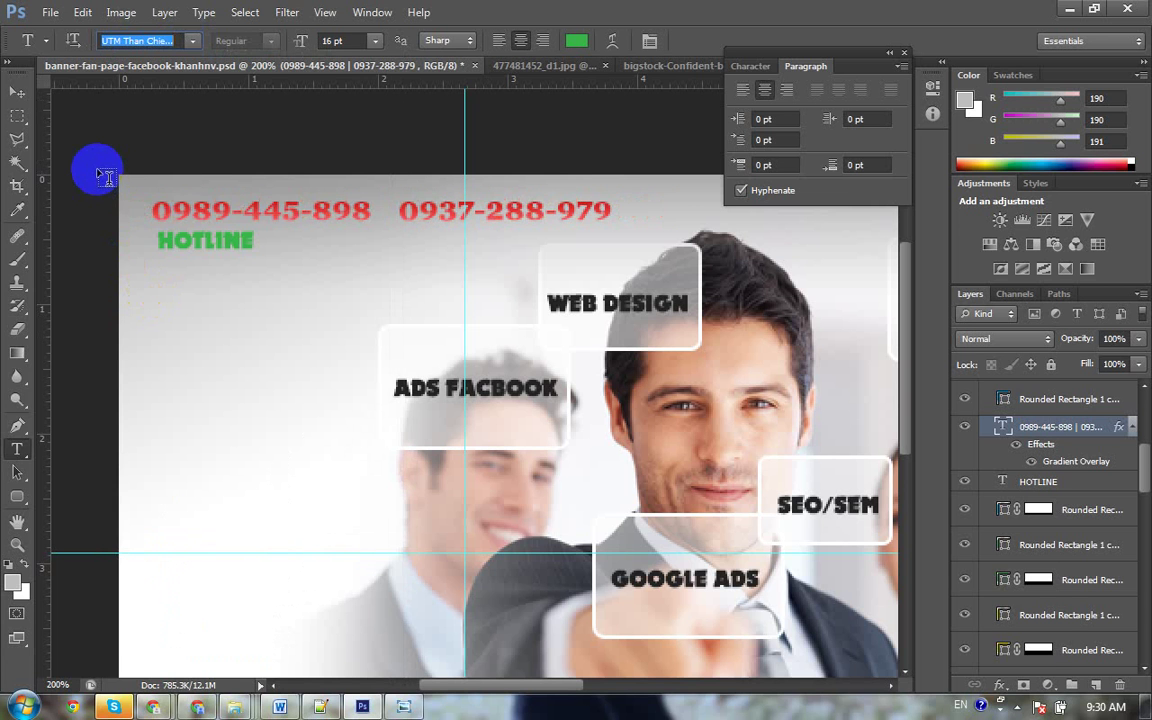
{"action": "left_click", "coordinate": [192, 40]}
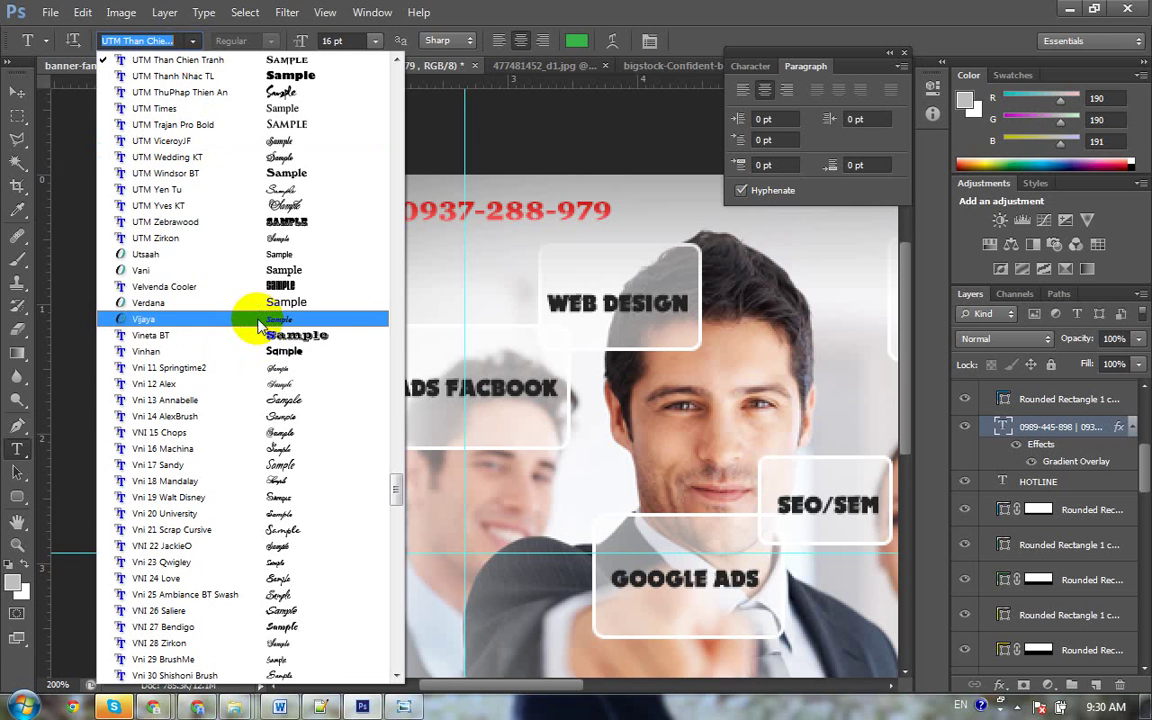
{"action": "mouse_move", "coordinate": [380, 488]}
{"action": "left_mouse_down"}
{"action": "mouse_move", "coordinate": [376, 343]}
{"action": "mouse_move", "coordinate": [371, 390]}
{"action": "left_mouse_up"}
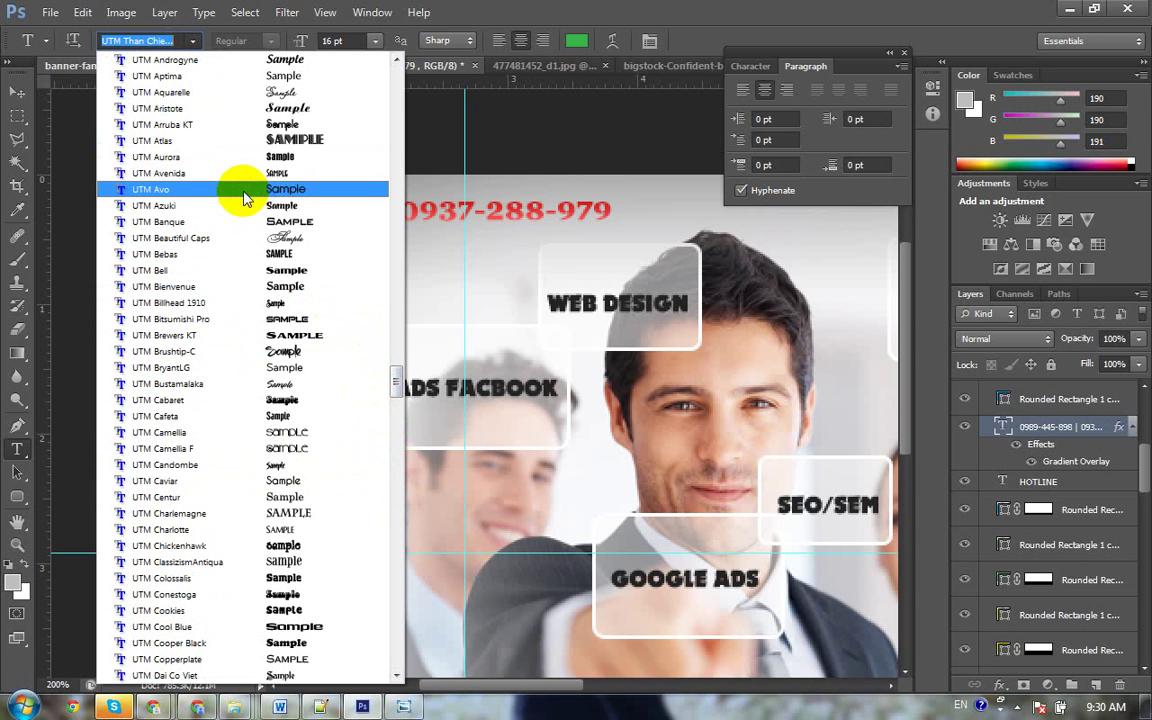
Set the phone numbers in UTM Avo with Bold style.
{"action": "left_click", "coordinate": [168, 175]}
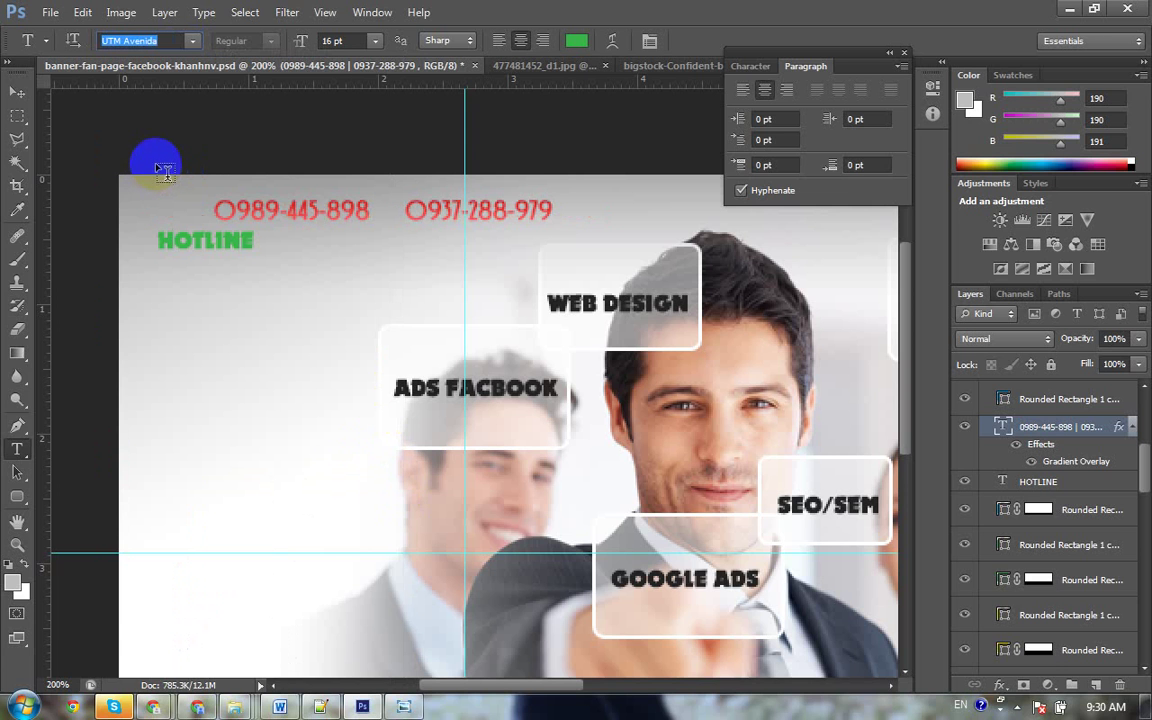
{"action": "left_click", "coordinate": [192, 44]}
{"action": "left_click", "coordinate": [160, 60]}
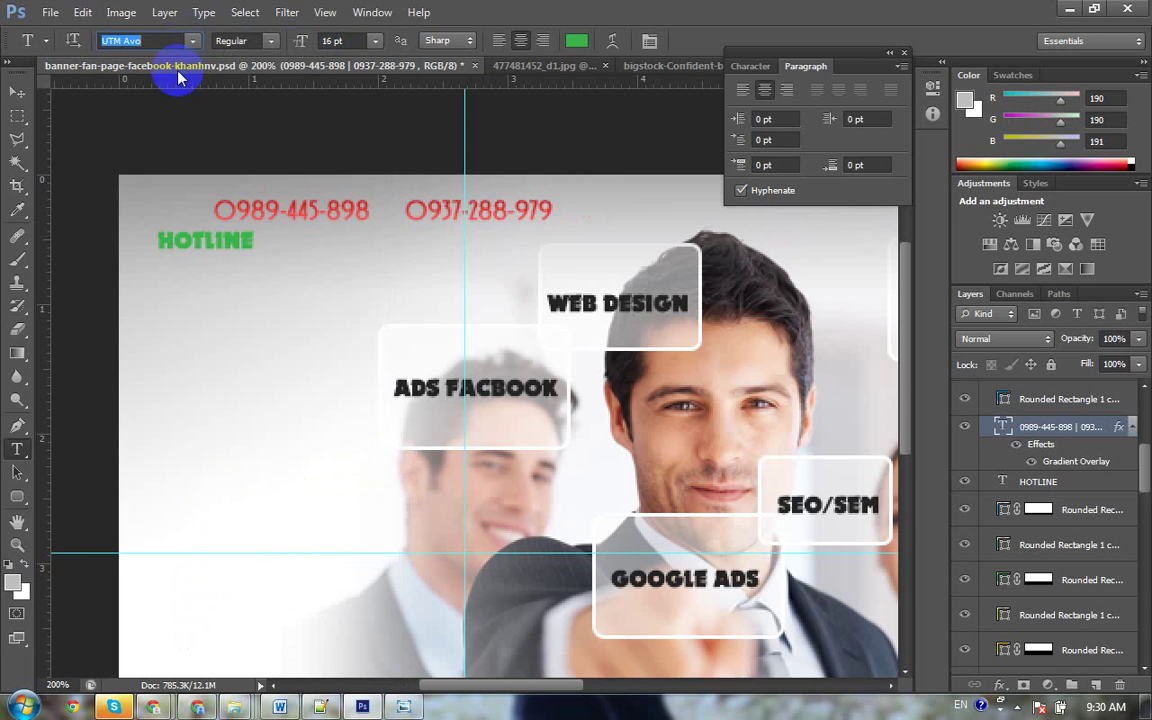
{"action": "left_click", "coordinate": [268, 41]}
{"action": "left_click", "coordinate": [235, 88]}
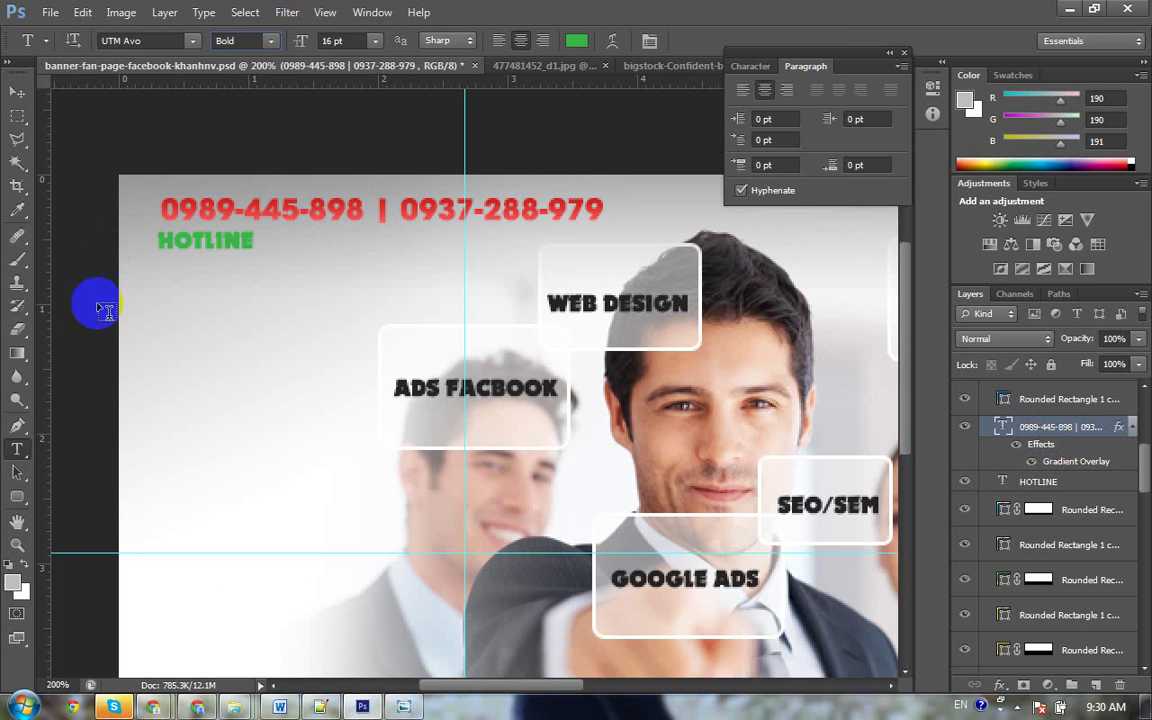
{"action": "left_click", "coordinate": [150, 283]}
{"action": "left_click", "coordinate": [205, 241]}
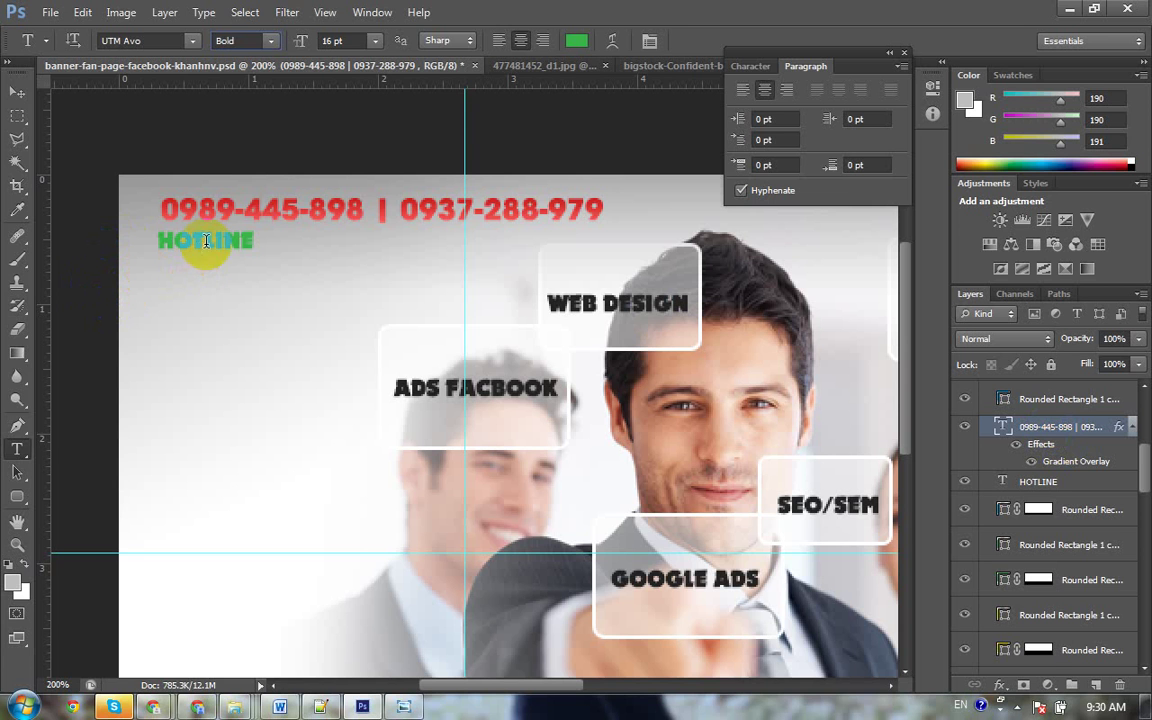
Shift the HOTLINE label right so it sits centred under the phone numbers.
{"action": "left_click", "coordinate": [17, 91]}
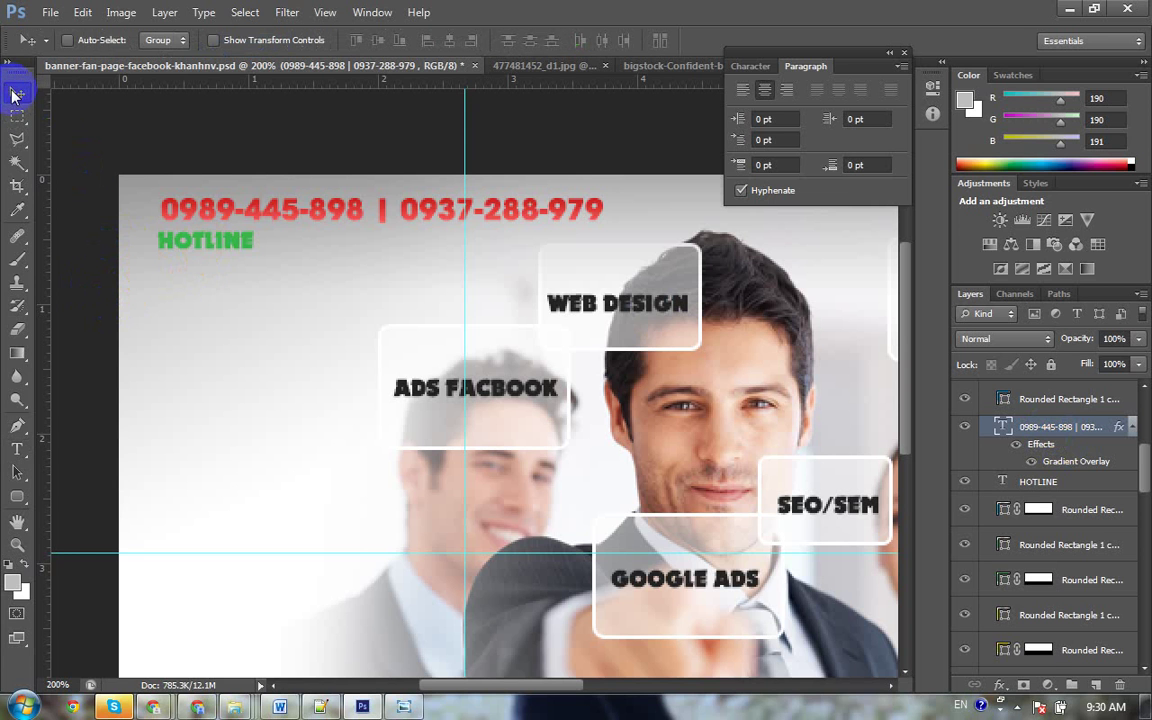
{"action": "right_click", "coordinate": [230, 253]}
{"action": "left_click", "coordinate": [267, 275]}
{"action": "left_click_drag", "start_coordinate": [218, 252], "coordinate": [388, 250]}
Draw a horizontal line with a 2 pt black stroke to the left of HOTLINE.
{"action": "left_click", "coordinate": [378, 243]}
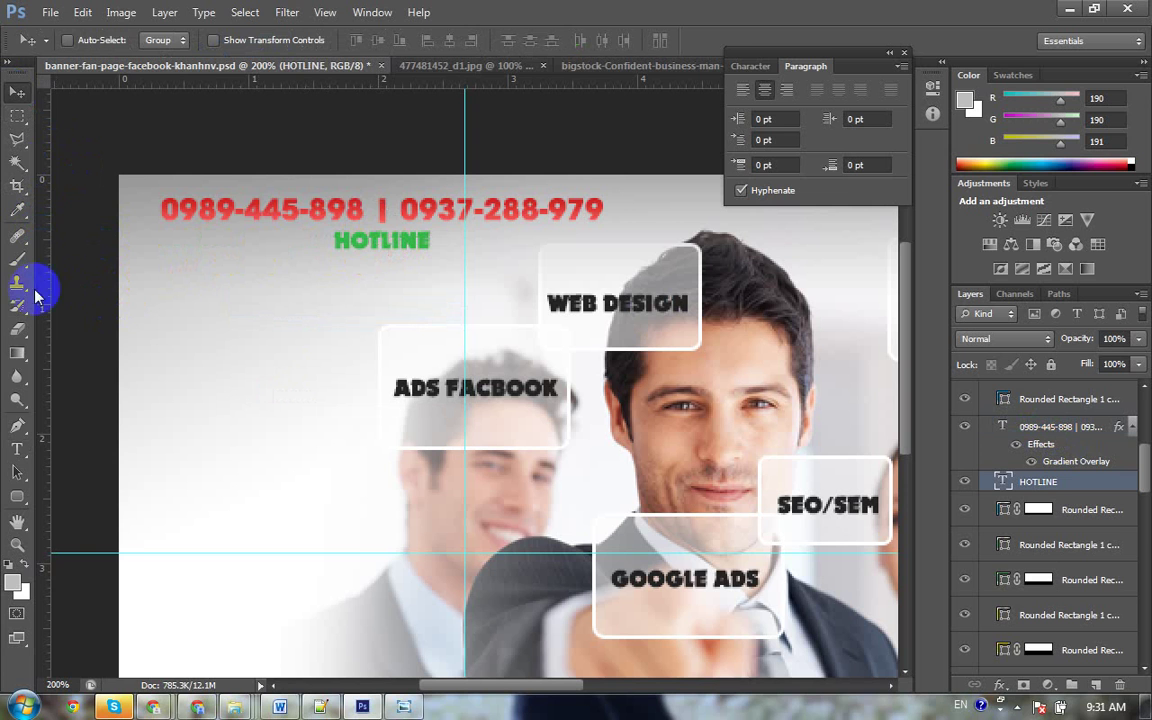
{"action": "key", "text": "u"}
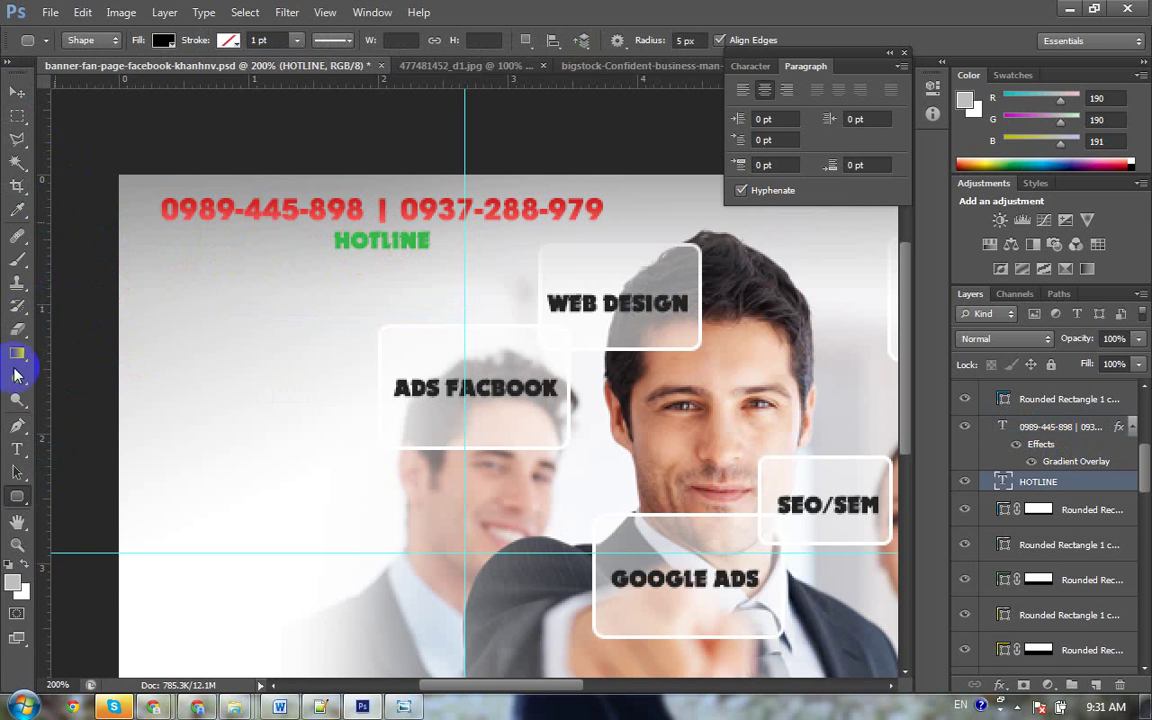
{"action": "left_click_drag", "start_coordinate": [22, 503], "coordinate": [76, 538]}
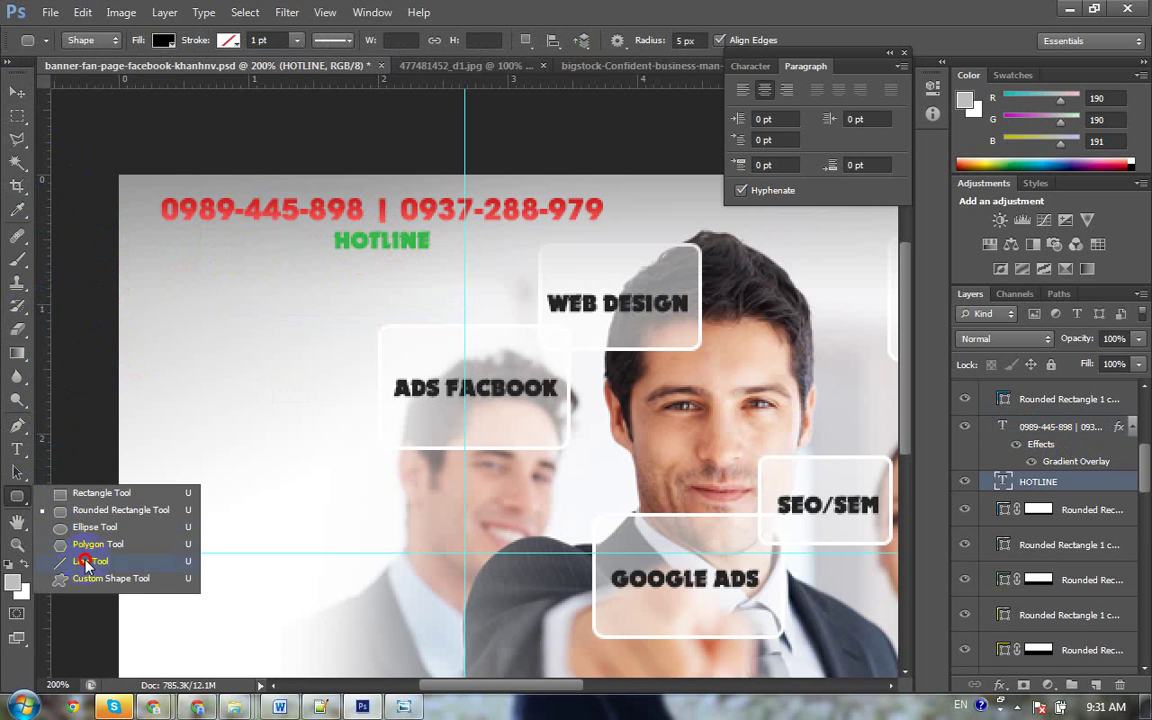
{"action": "left_click", "coordinate": [85, 561]}
{"action": "left_click", "coordinate": [193, 55]}
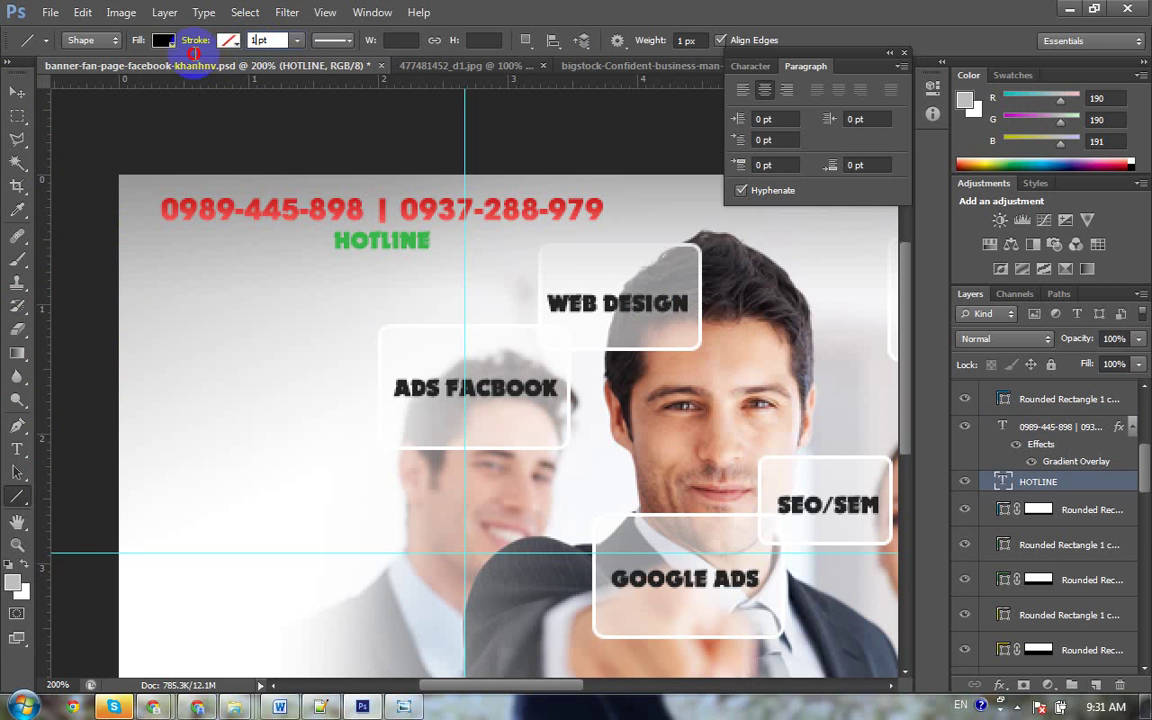
{"action": "left_click", "coordinate": [267, 40]}
{"action": "type", "text": "2"}
{"action": "left_click", "coordinate": [188, 68]}
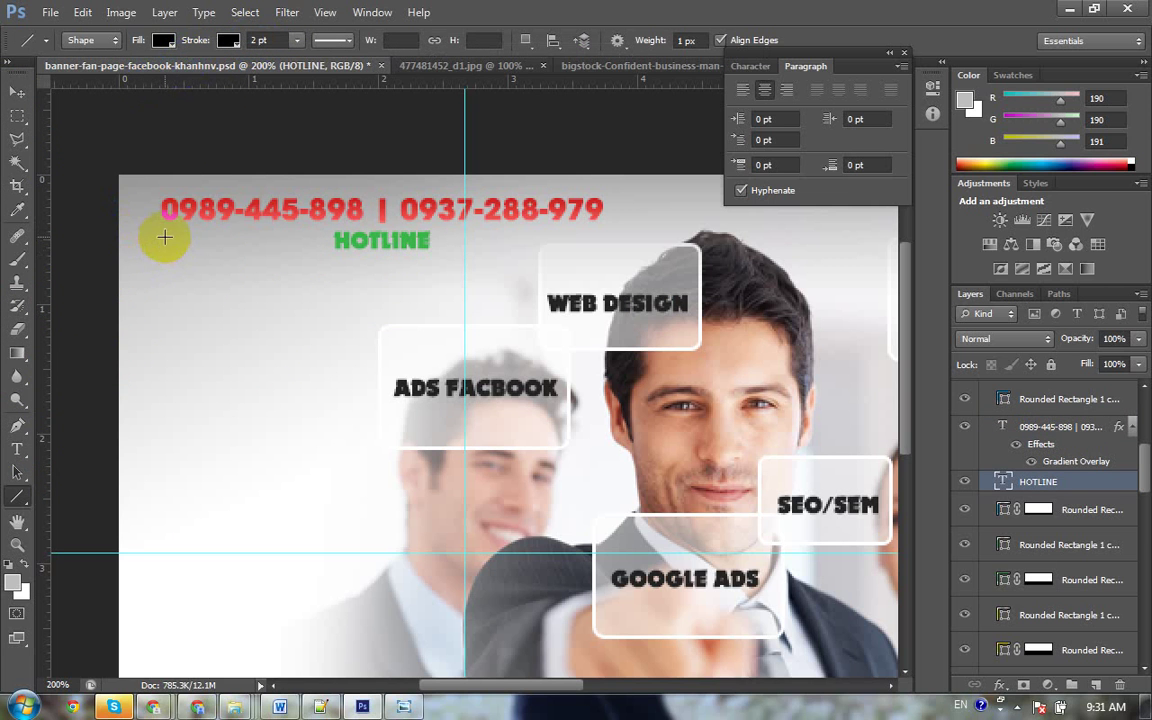
{"action": "left_click_drag", "start_coordinate": [165, 237], "coordinate": [326, 237]}
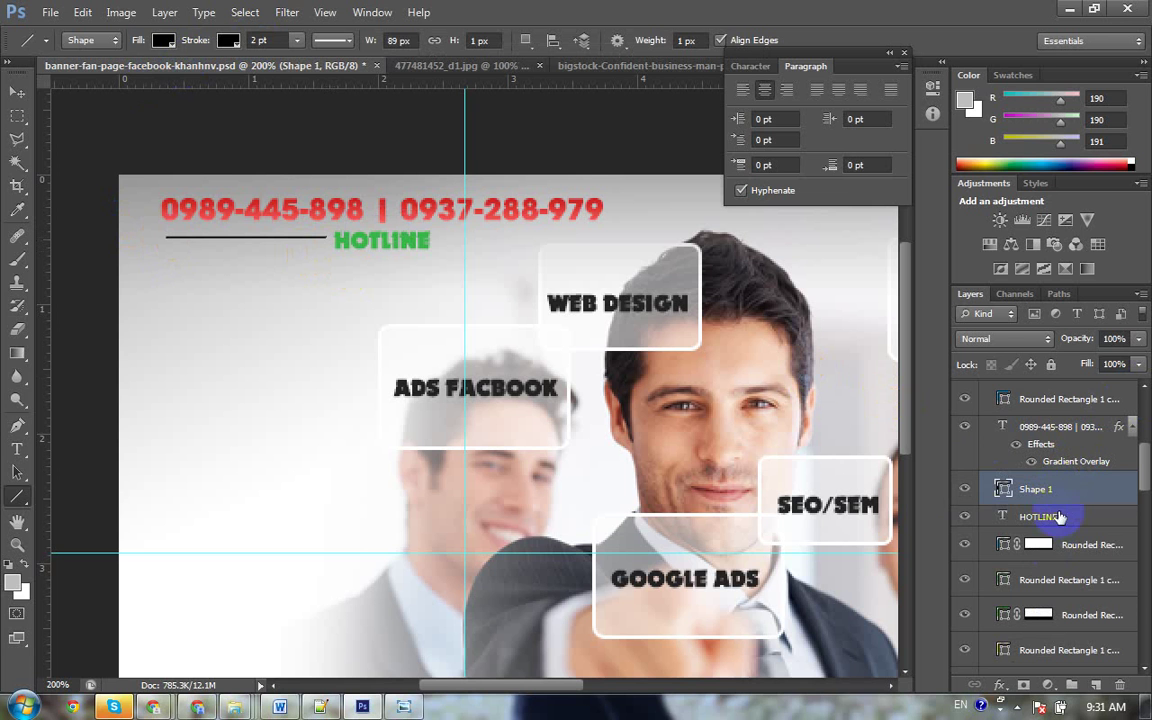
Rasterize the Shape 1 line layer and duplicate it.
{"action": "right_click", "coordinate": [1063, 503]}
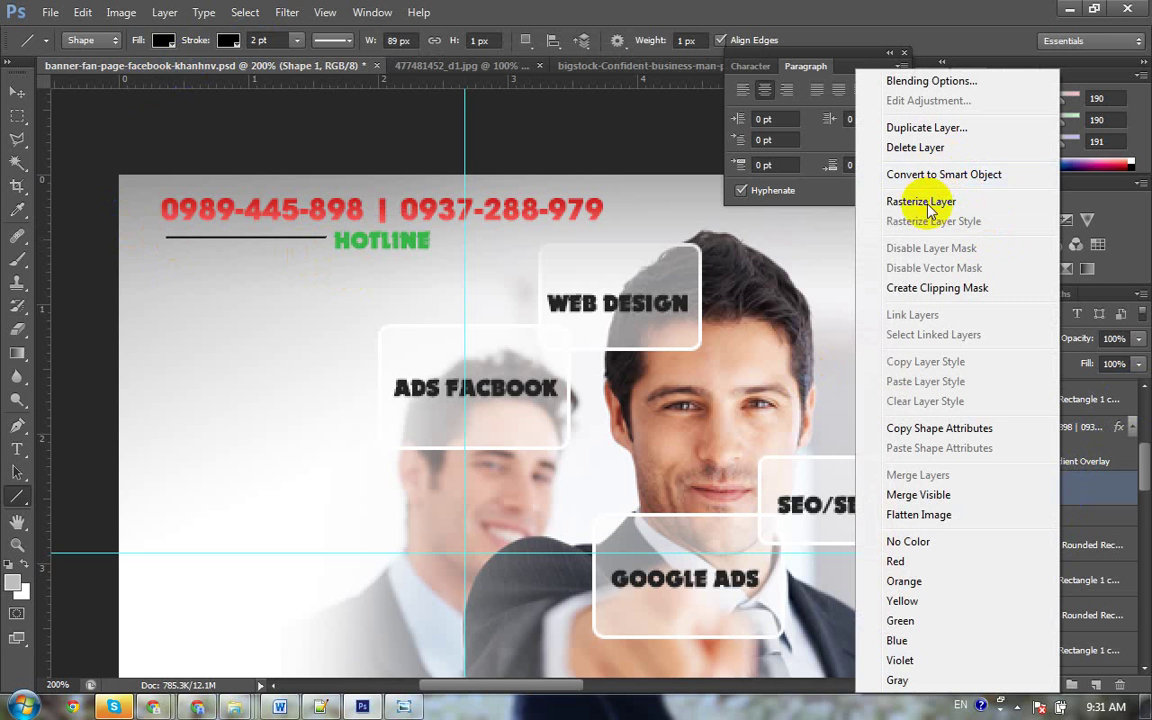
{"action": "left_click", "coordinate": [905, 198]}
{"action": "key", "text": "v"}
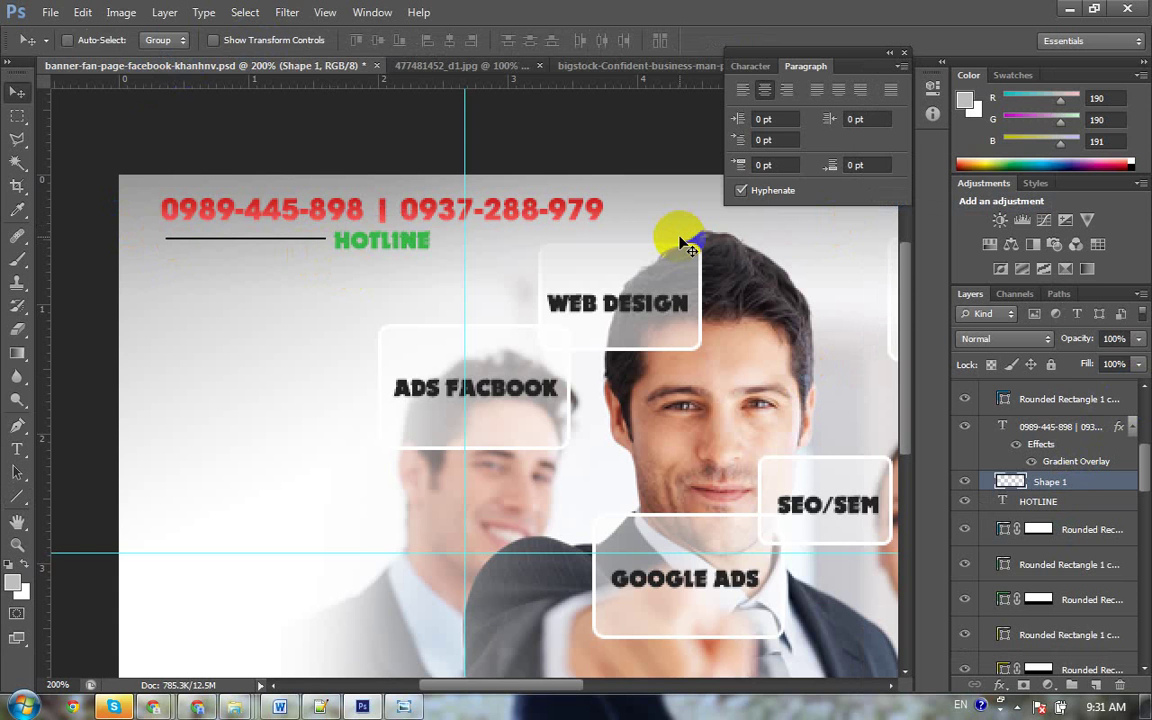
{"action": "key", "text": "ctrl+j"}
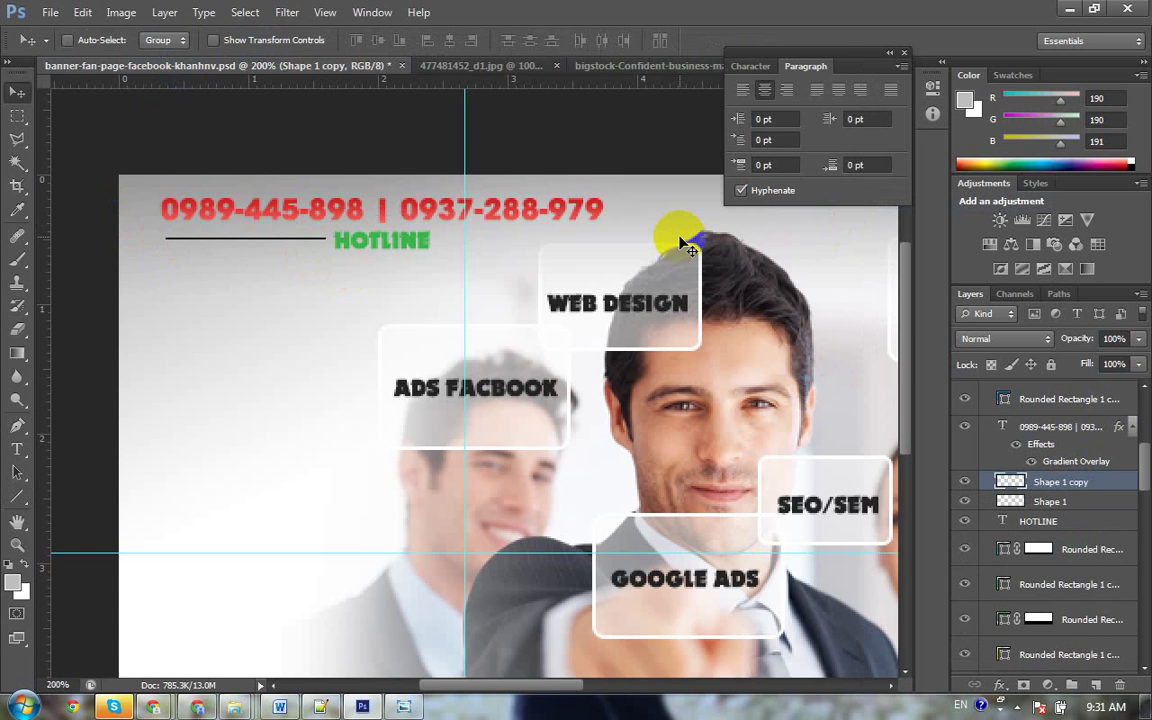
{"action": "key", "text": "c"}
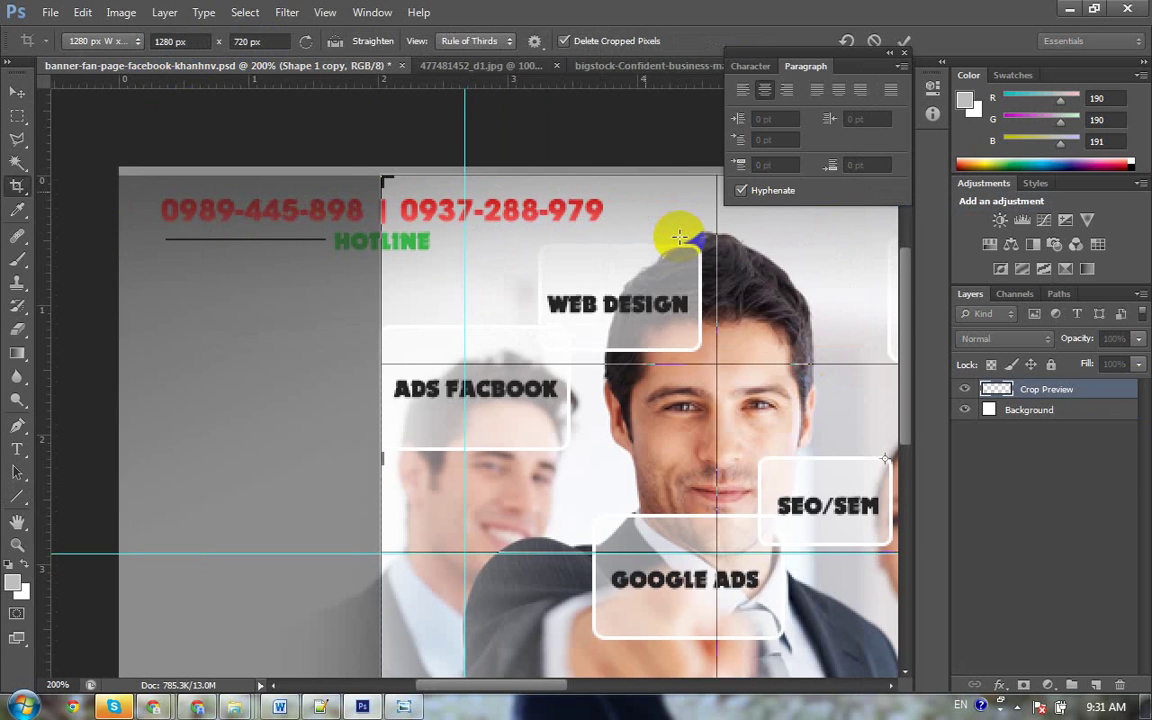
{"action": "key", "text": "Escape"}
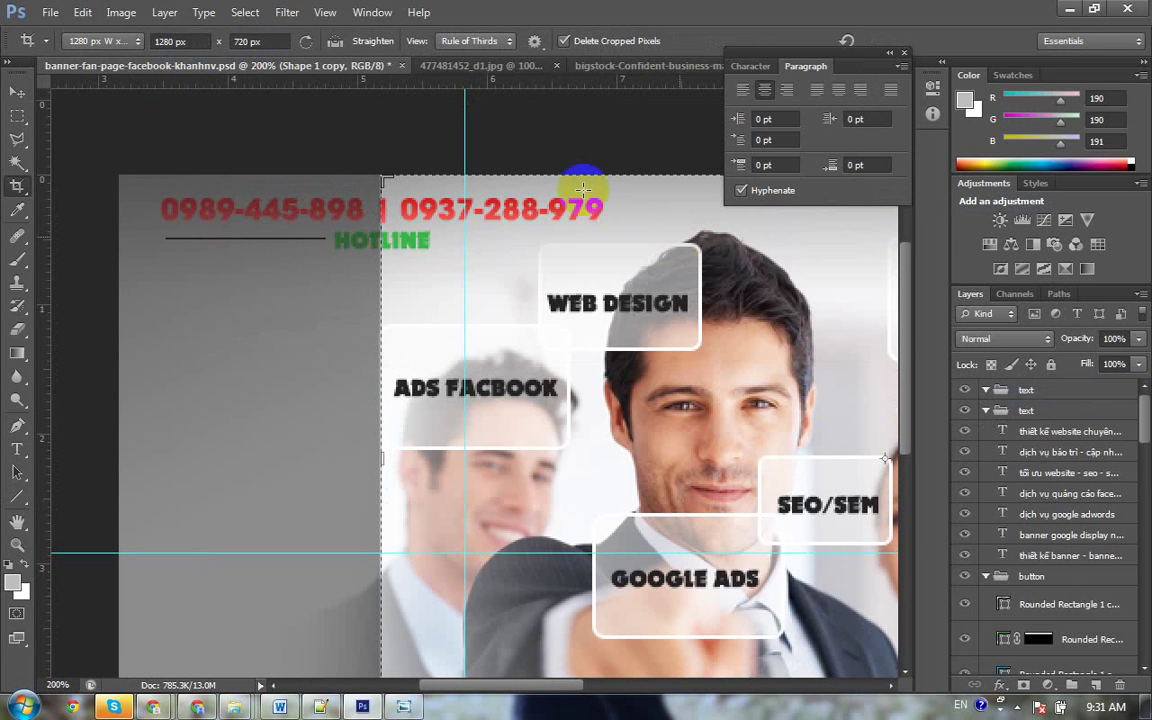
{"action": "left_click", "coordinate": [16, 93]}
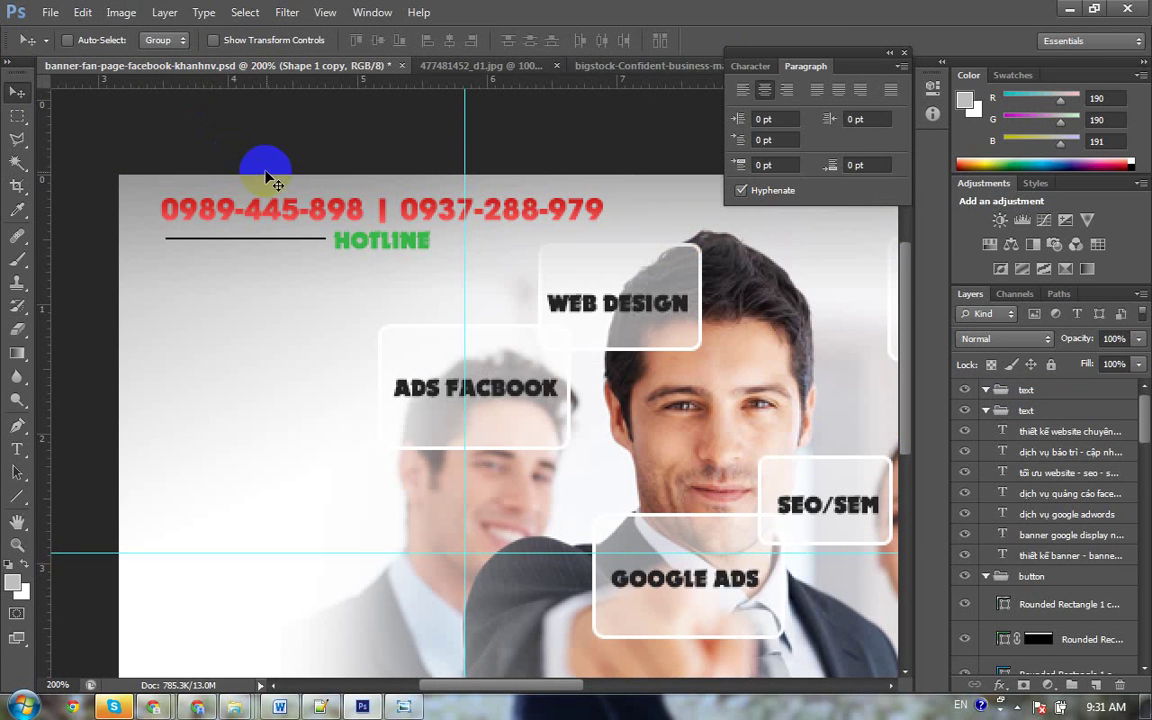
Select the phone-number layer, then hide and reshow the masked rounded rectangle layer.
{"action": "scroll", "coordinate": [887, 501], "scroll_direction": "down", "scroll_amount": 1}
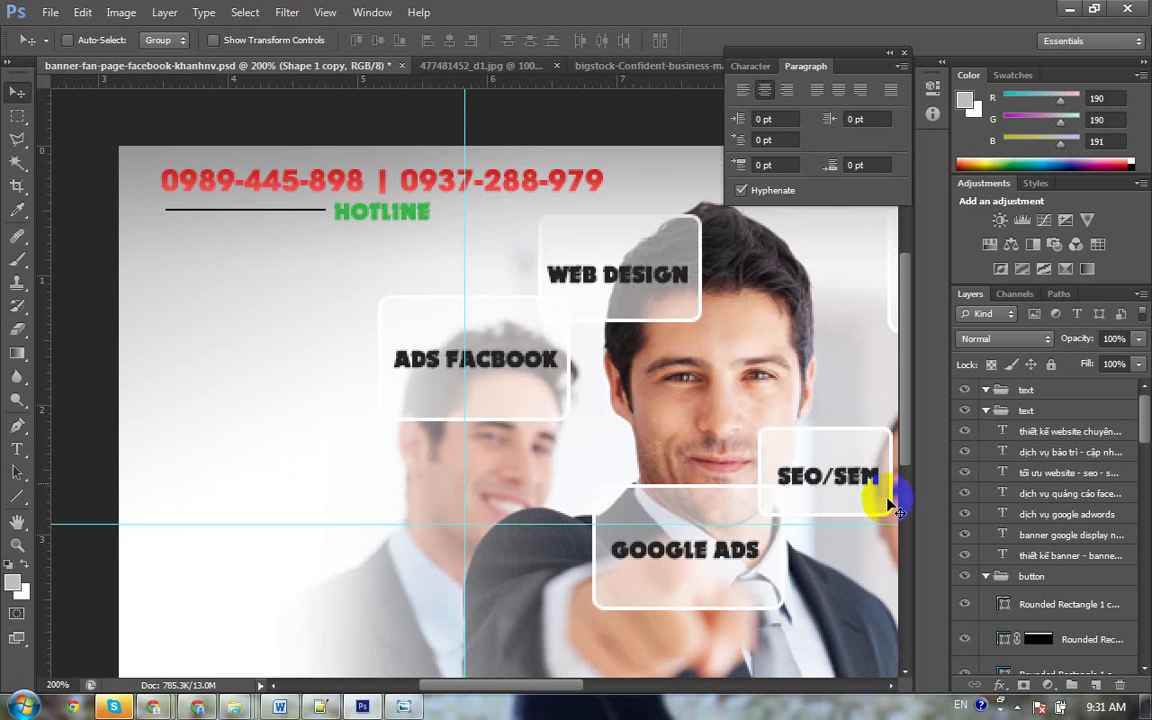
{"action": "right_click", "coordinate": [277, 214]}
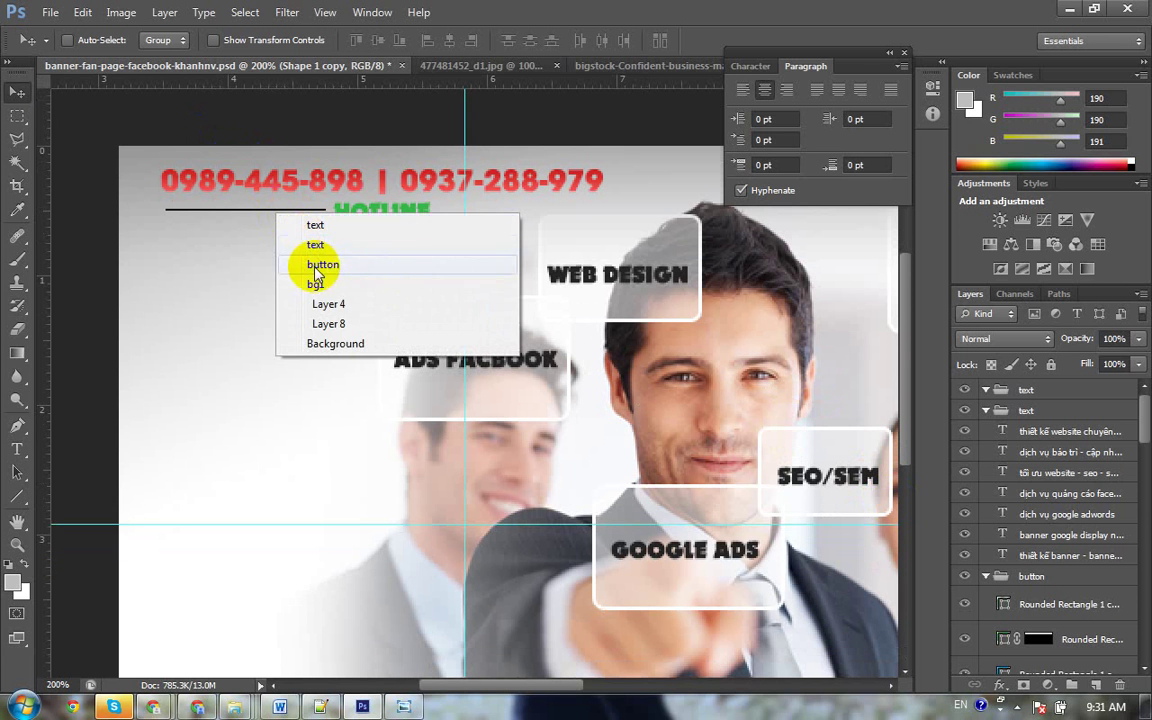
{"action": "right_click", "coordinate": [351, 183]}
{"action": "left_click", "coordinate": [418, 252]}
{"action": "scroll", "coordinate": [1025, 470], "scroll_direction": "down", "scroll_amount": 1}
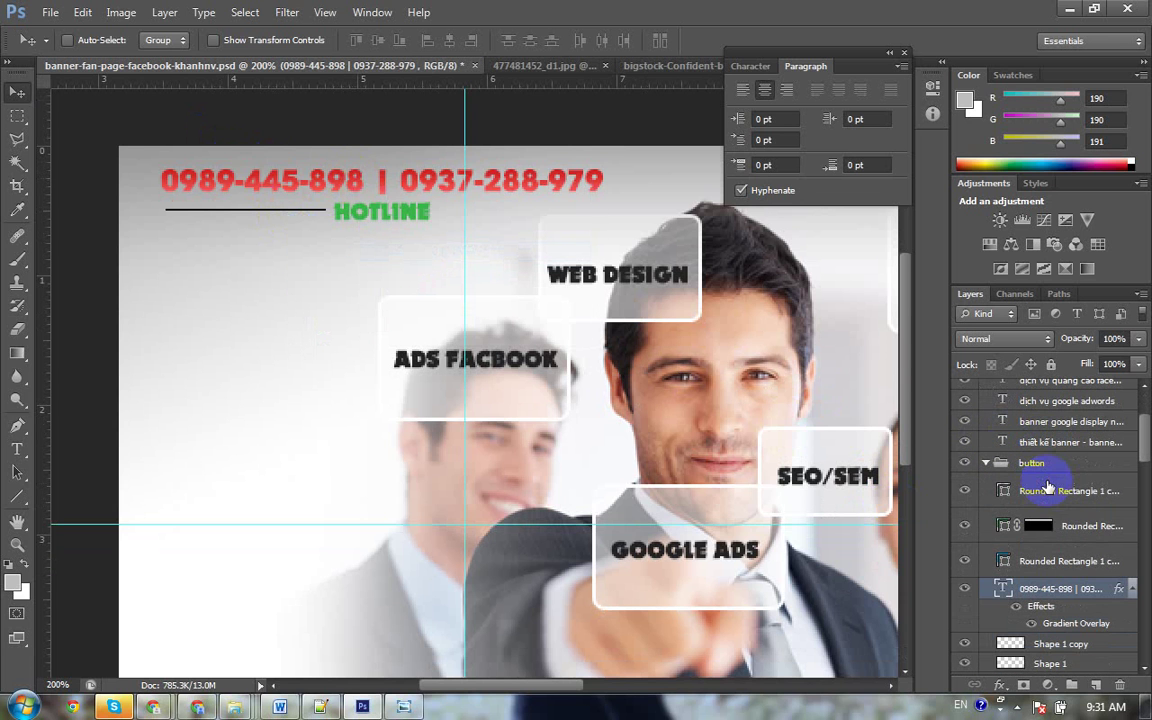
{"action": "left_click", "coordinate": [1043, 526]}
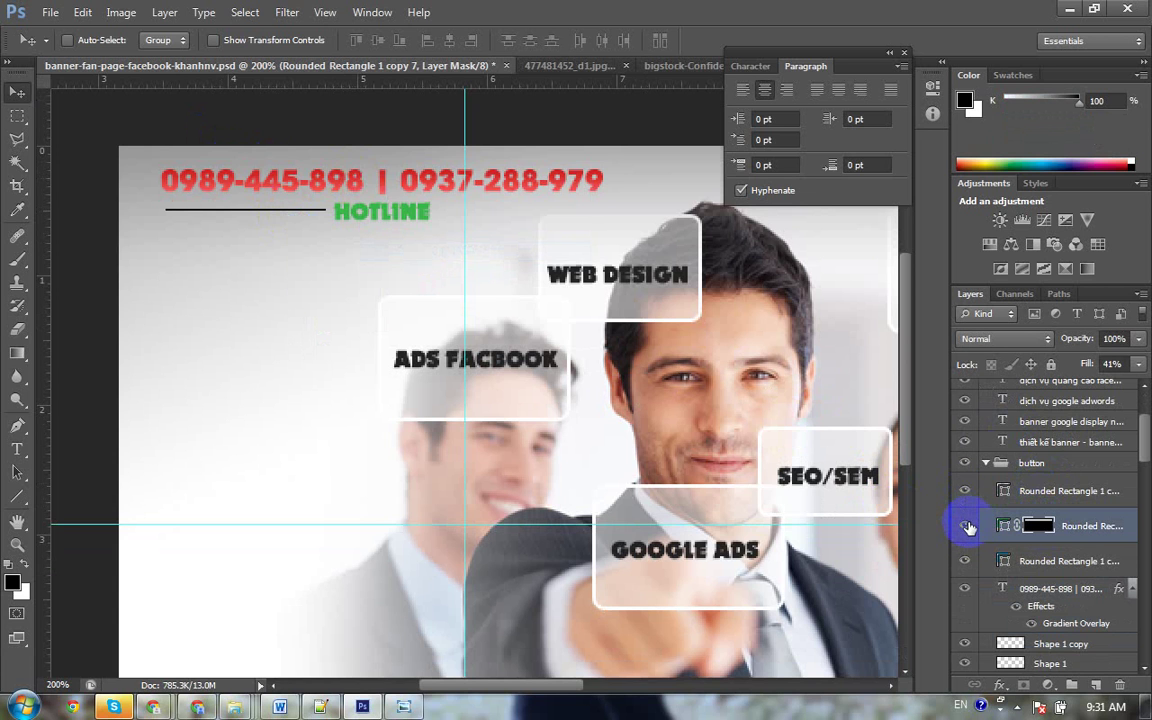
{"action": "left_click", "coordinate": [965, 497]}
{"action": "left_click", "coordinate": [965, 524]}
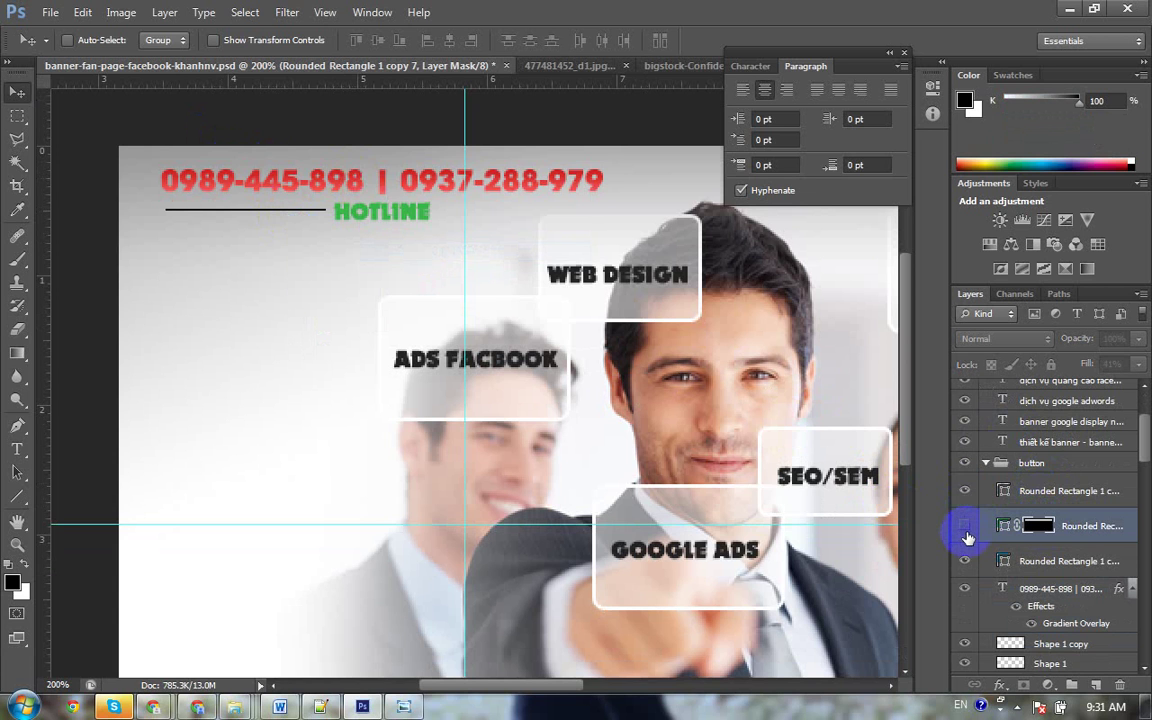
{"action": "left_click", "coordinate": [1024, 563]}
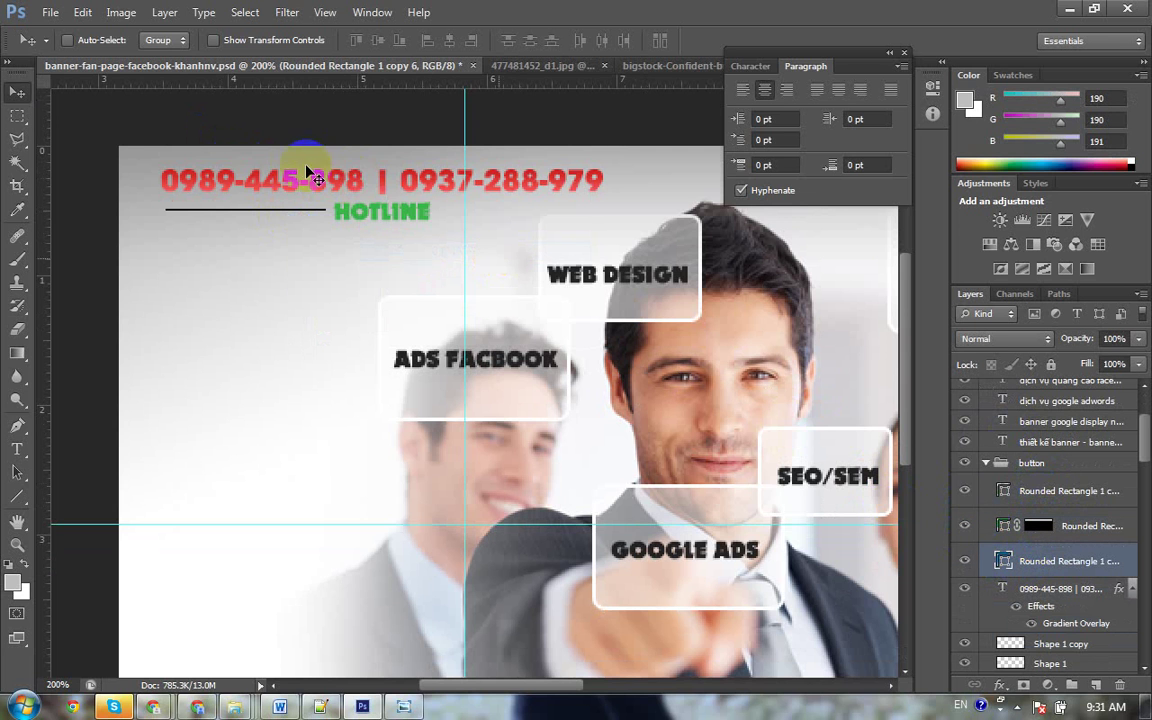
Replace the Shape 1 copy with a fresh line duplicate shifted right of HOTLINE.
{"action": "right_click", "coordinate": [305, 218]}
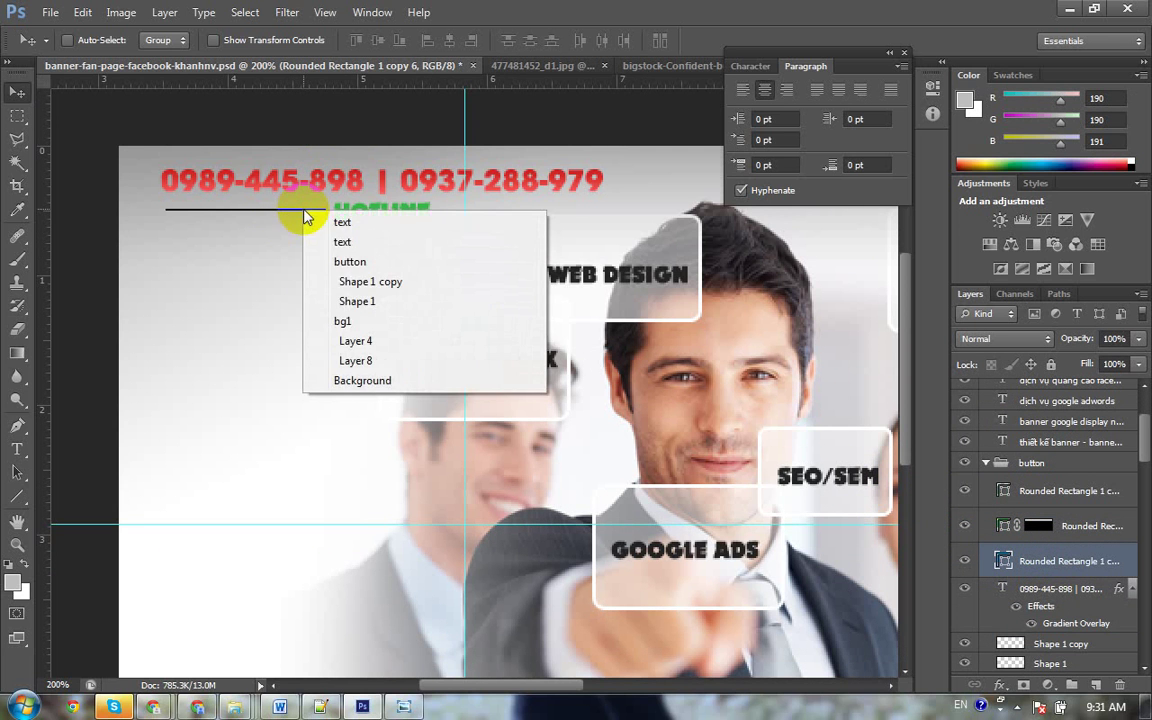
{"action": "left_click", "coordinate": [330, 277]}
{"action": "scroll", "coordinate": [1071, 565], "scroll_direction": "down", "scroll_amount": 3}
{"action": "scroll", "coordinate": [1071, 565], "scroll_direction": "down", "scroll_amount": 1}
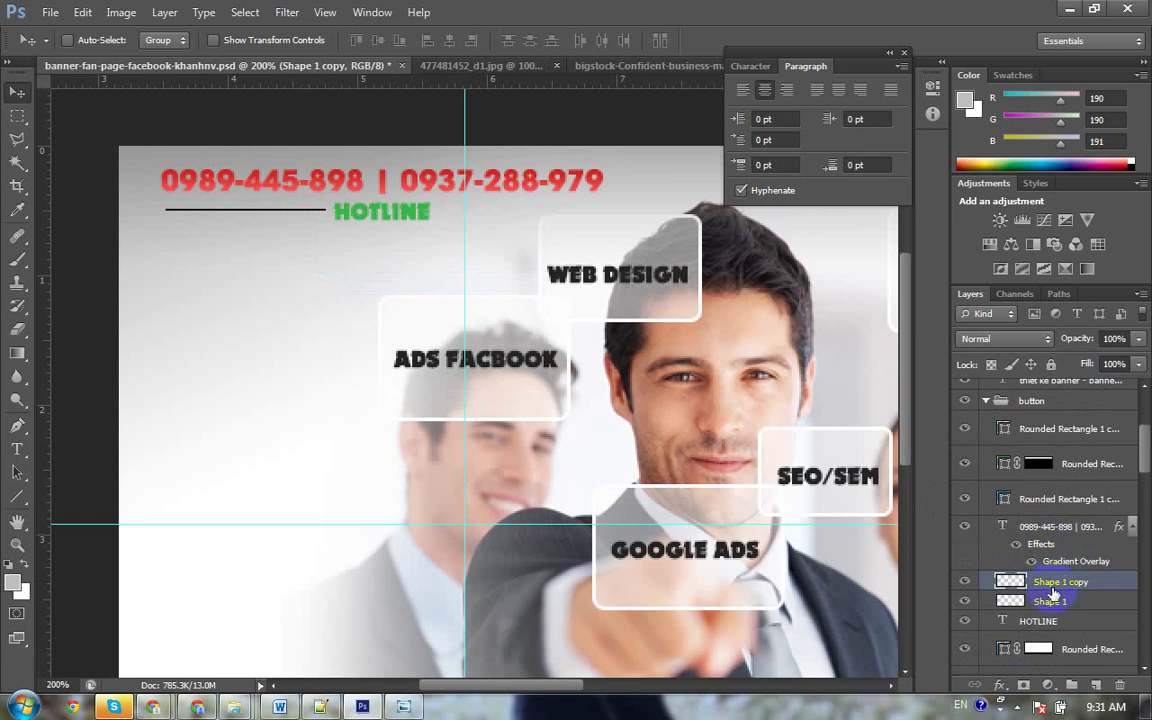
{"action": "key", "text": "Down"}
{"action": "key", "text": "Down"}
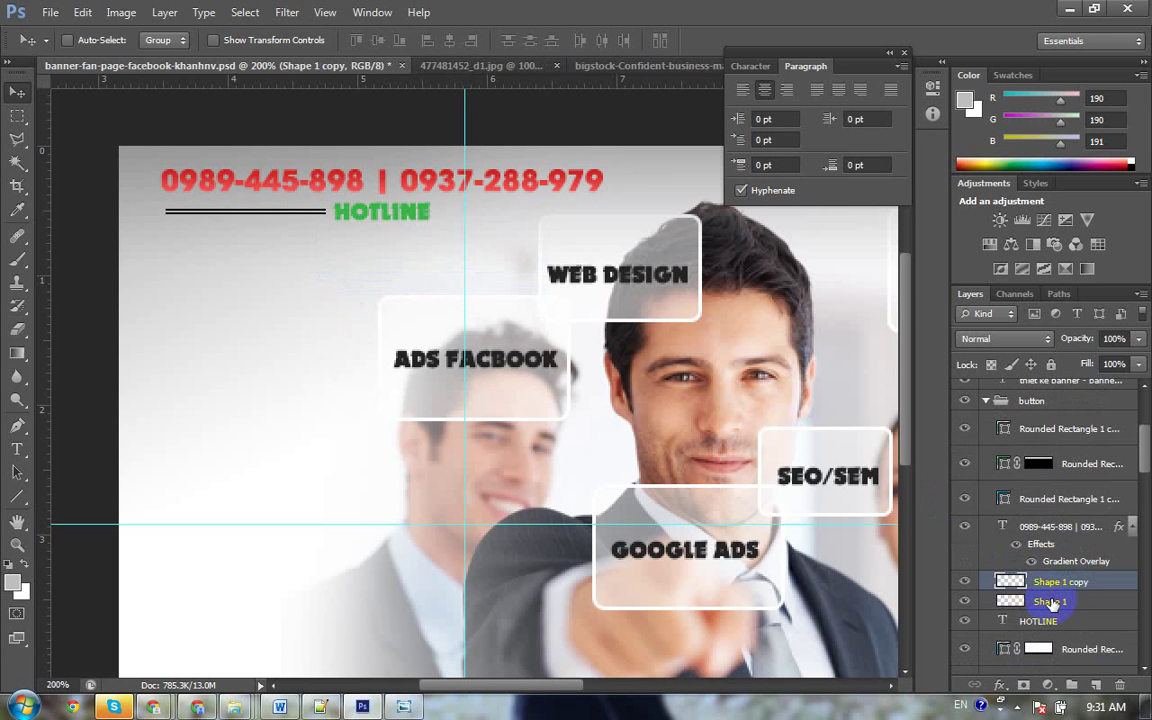
{"action": "key", "text": "Delete"}
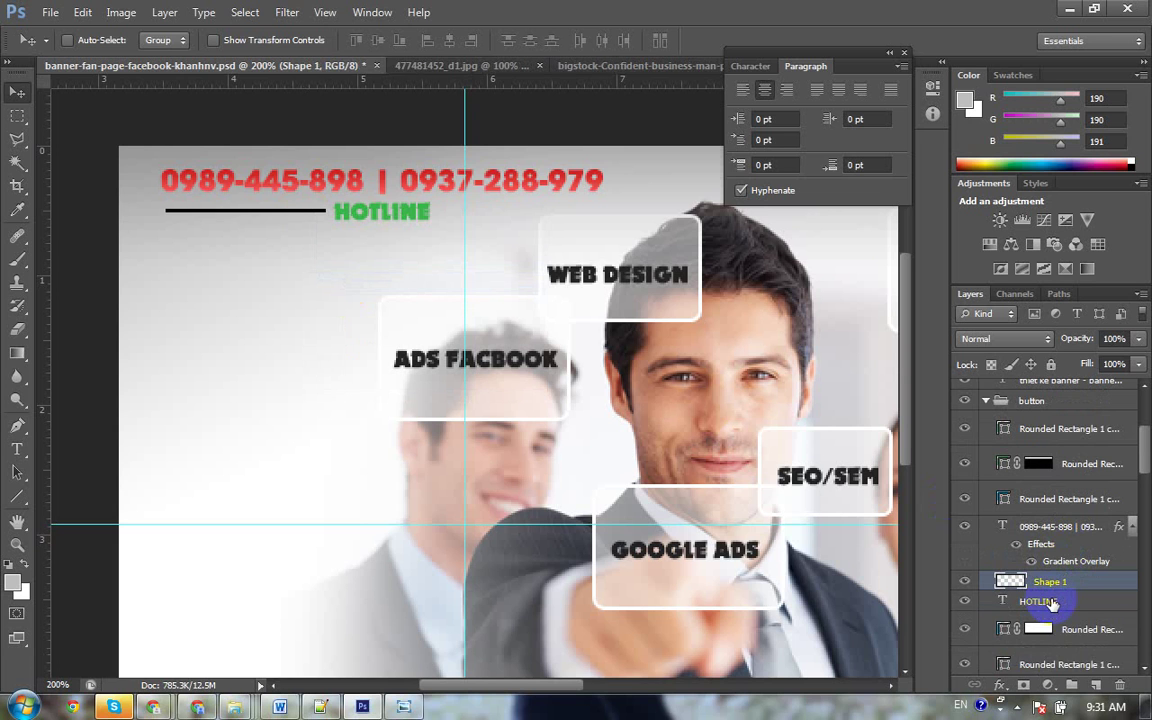
{"action": "key", "text": "ctrl+j"}
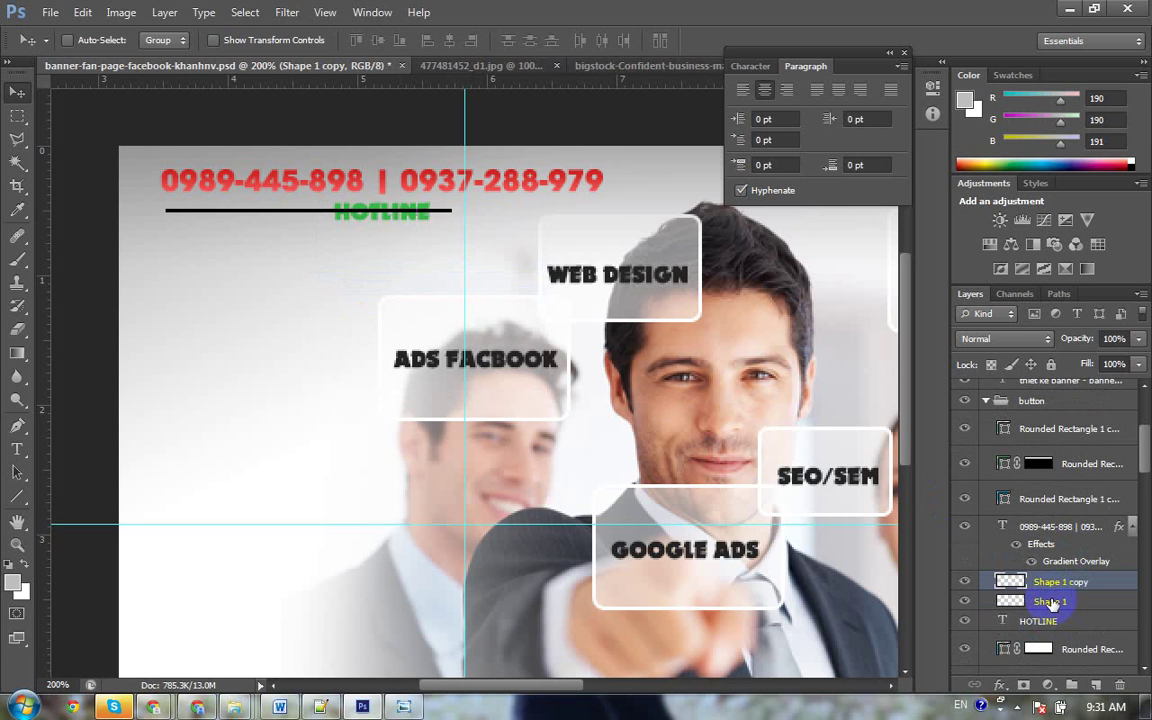
{"action": "key", "text": "shift+Right"}
{"action": "key", "text": "shift+Right"}
{"action": "key", "text": "shift+Right"}
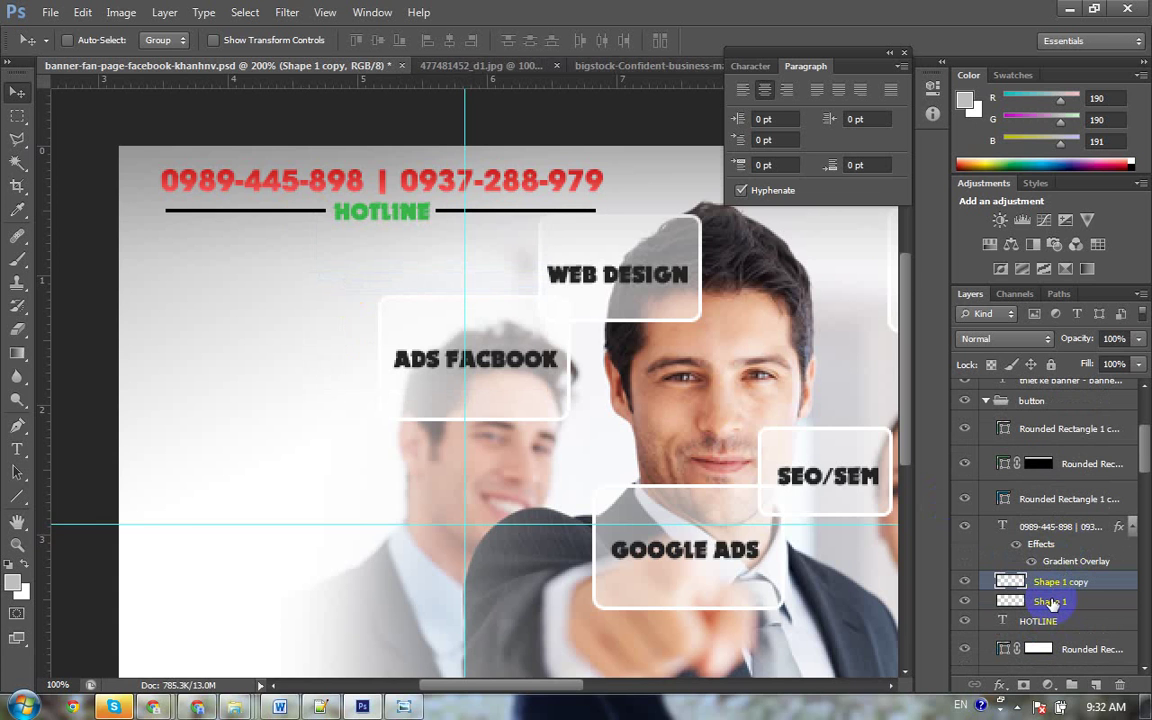
{"action": "key", "text": "ctrl+minus"}
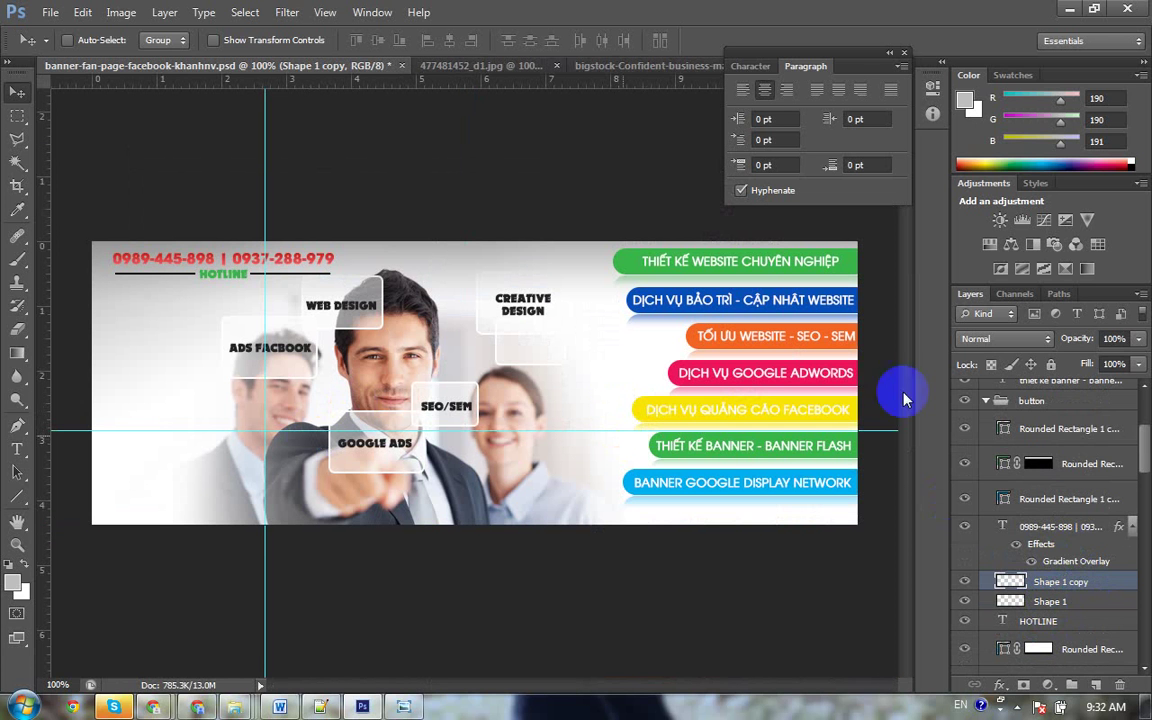
Give the phone-number text a 3 px white (ffffff) Stroke effect.
{"action": "right_click", "coordinate": [320, 265]}
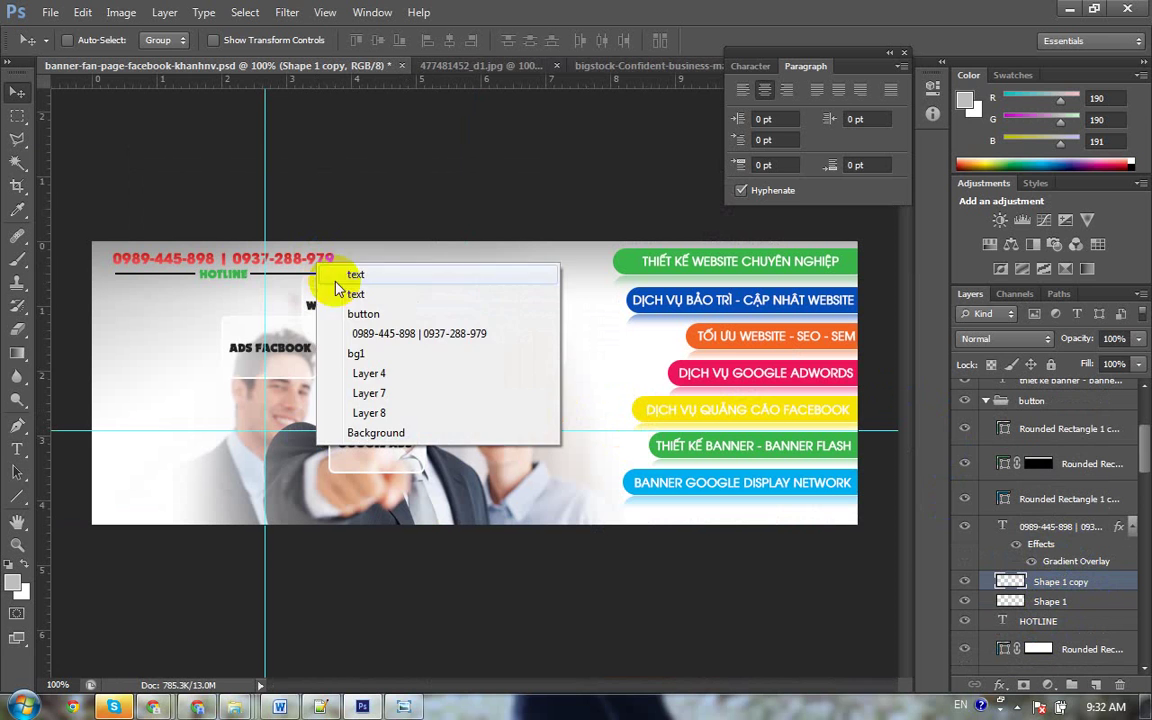
{"action": "left_click", "coordinate": [380, 333]}
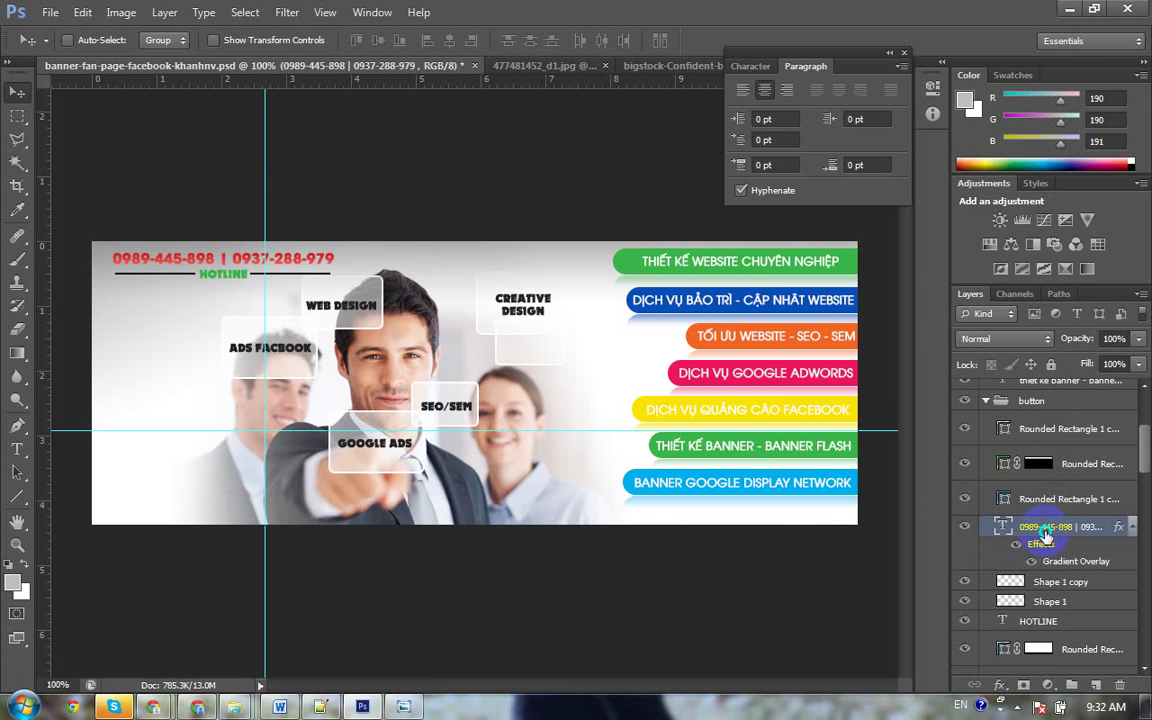
{"action": "right_click", "coordinate": [1044, 535]}
{"action": "left_click", "coordinate": [818, 33]}
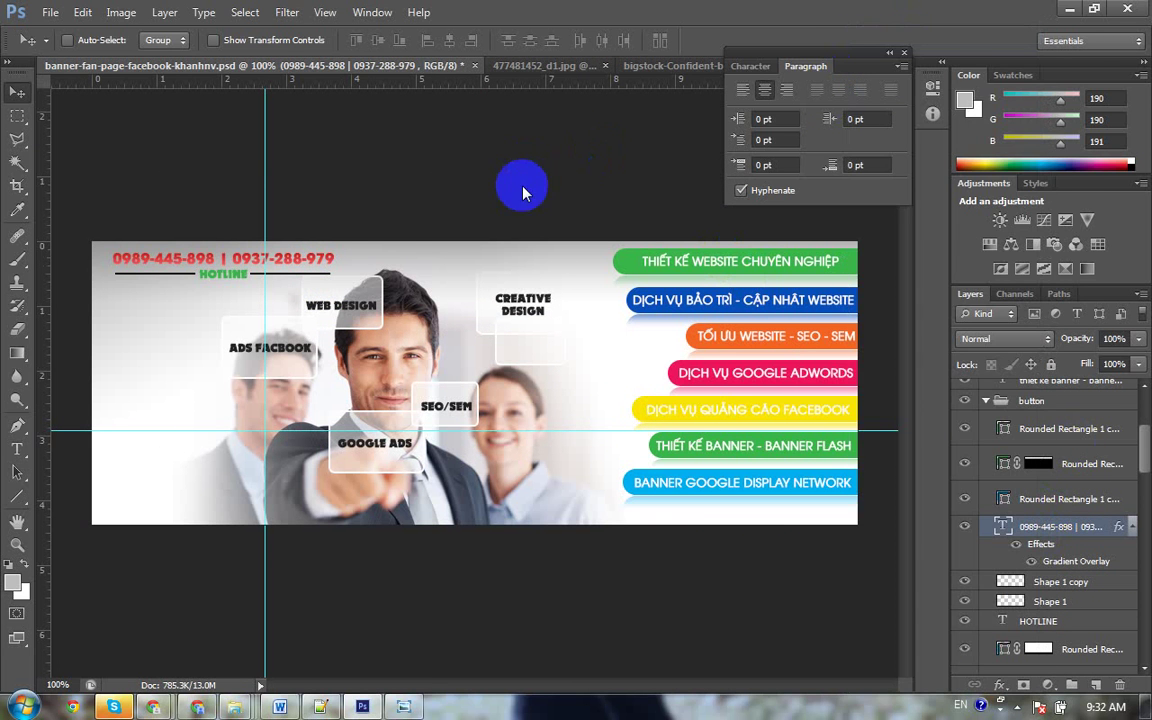
{"action": "left_click", "coordinate": [630, 311]}
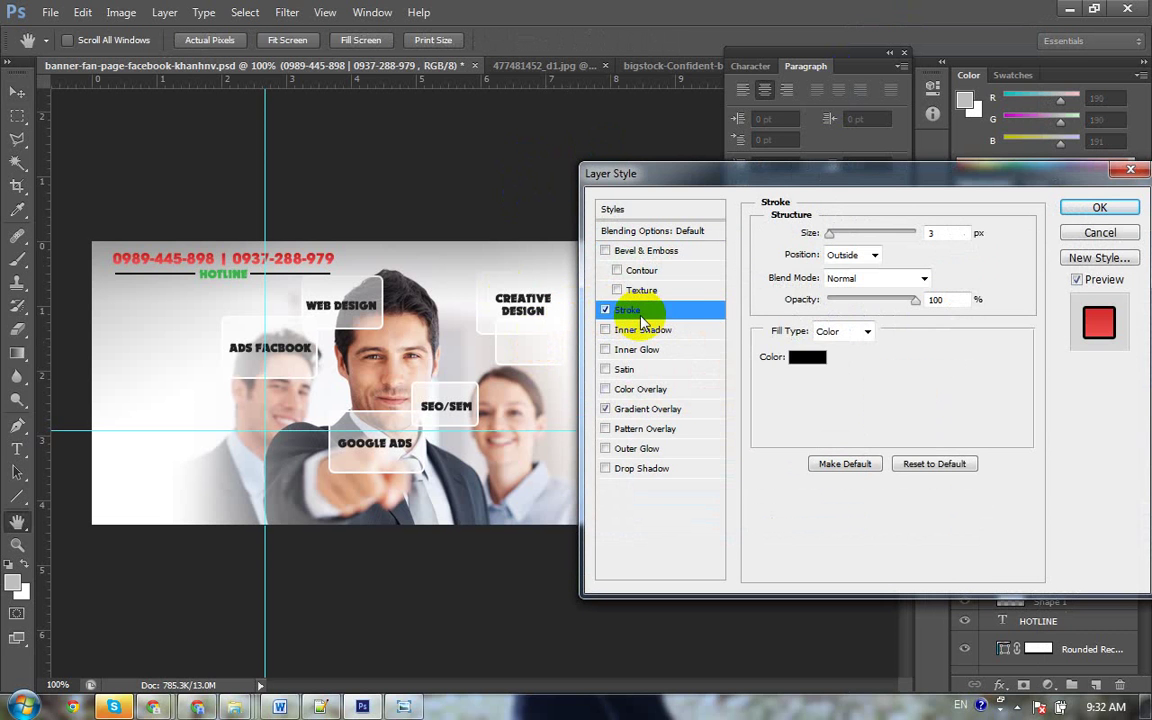
{"action": "left_click", "coordinate": [812, 366]}
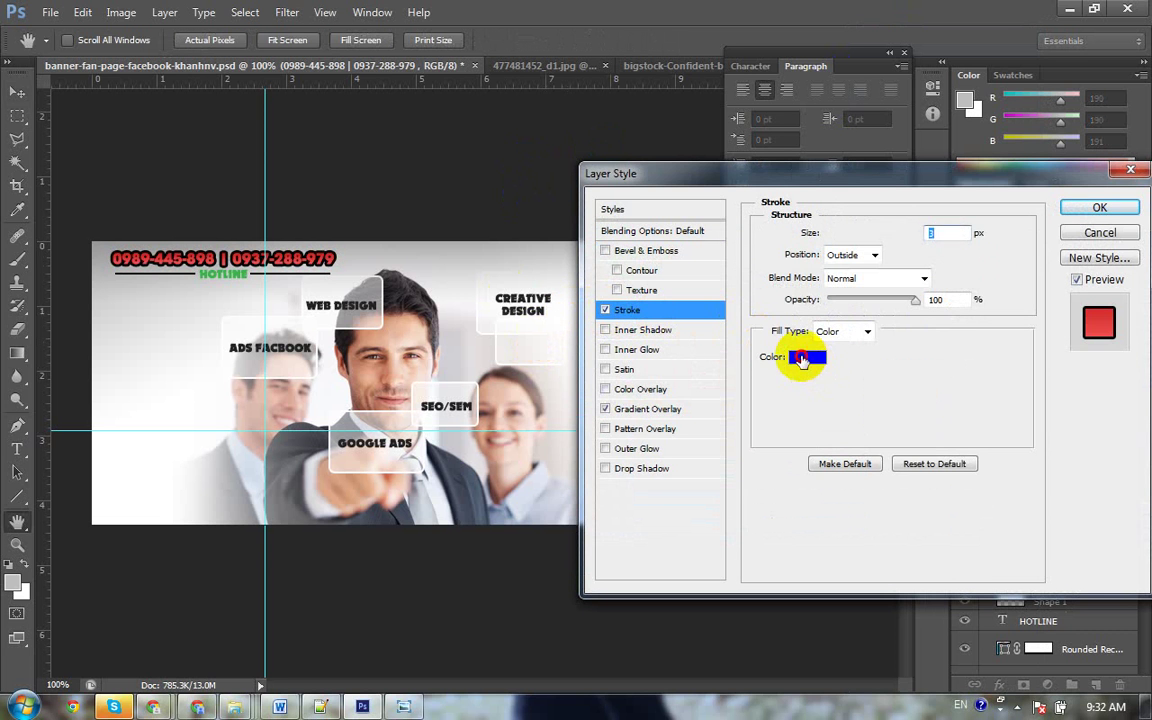
{"action": "left_click", "coordinate": [806, 362]}
{"action": "left_click", "coordinate": [557, 334]}
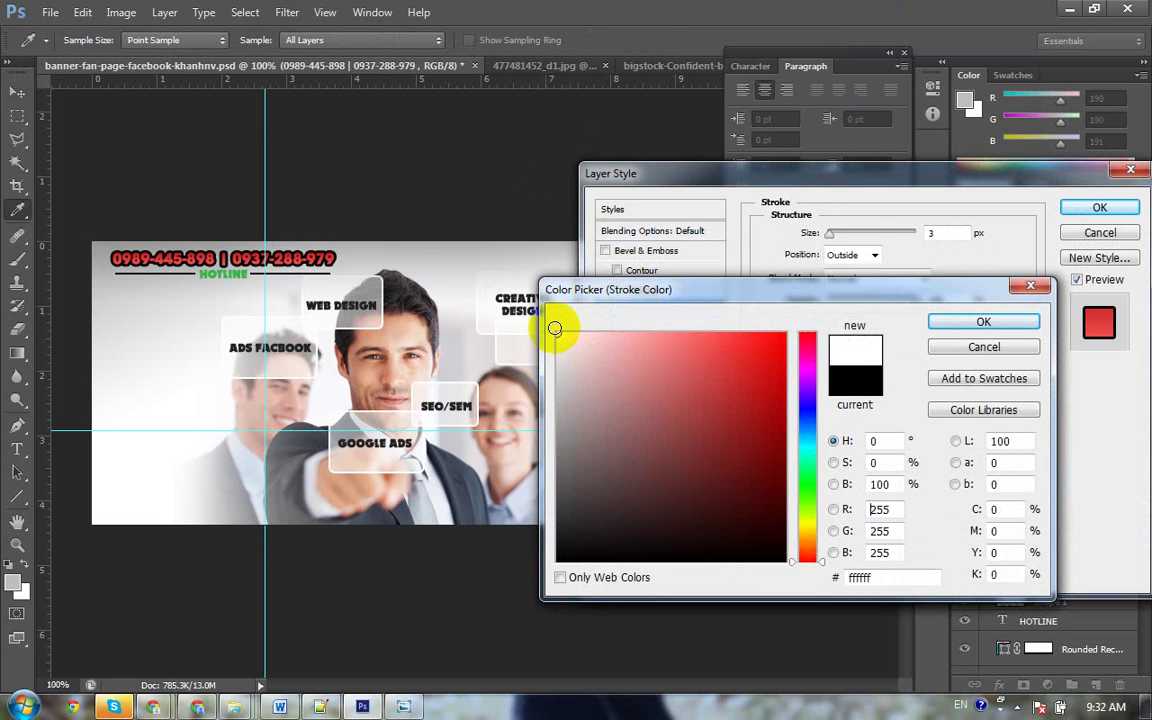
{"action": "left_click", "coordinate": [983, 321]}
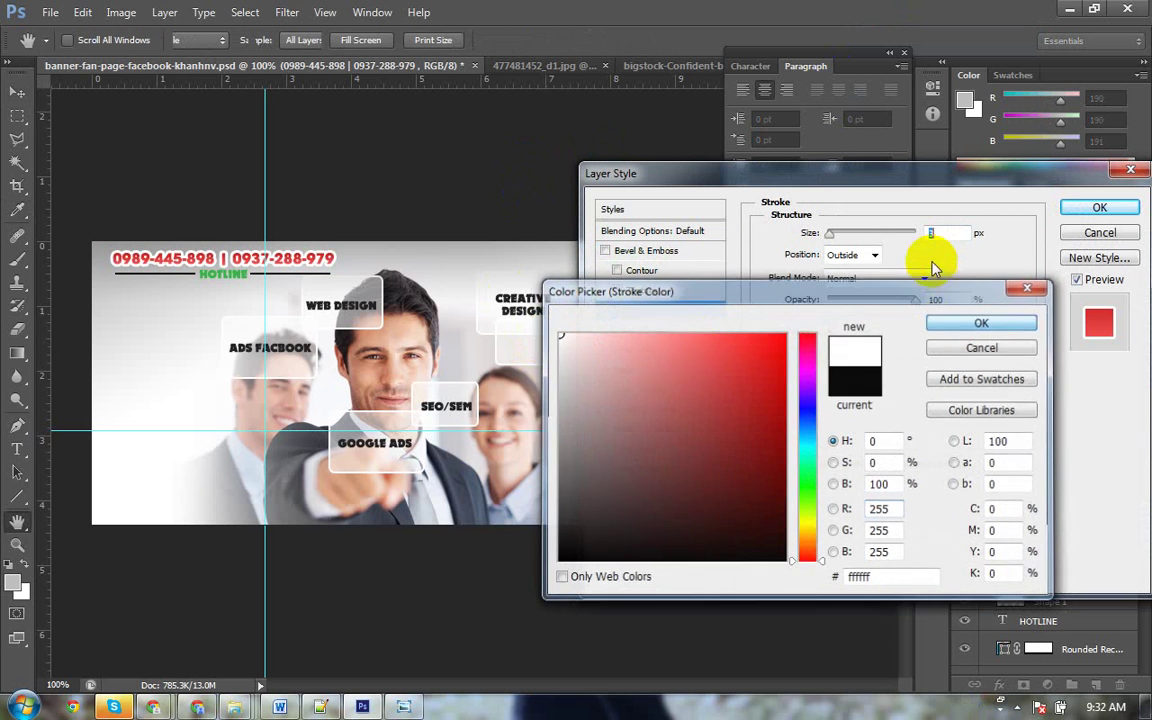
{"action": "left_click", "coordinate": [1099, 207]}
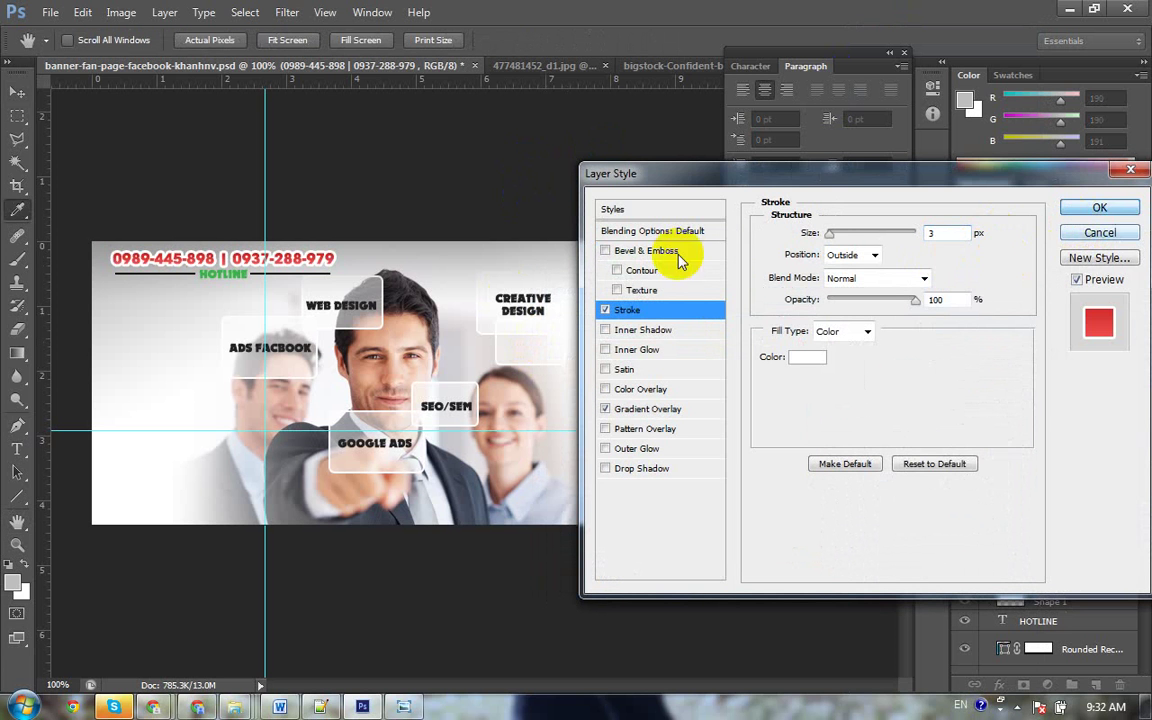
{"action": "right_click", "coordinate": [234, 285]}
{"action": "left_click", "coordinate": [290, 343]}
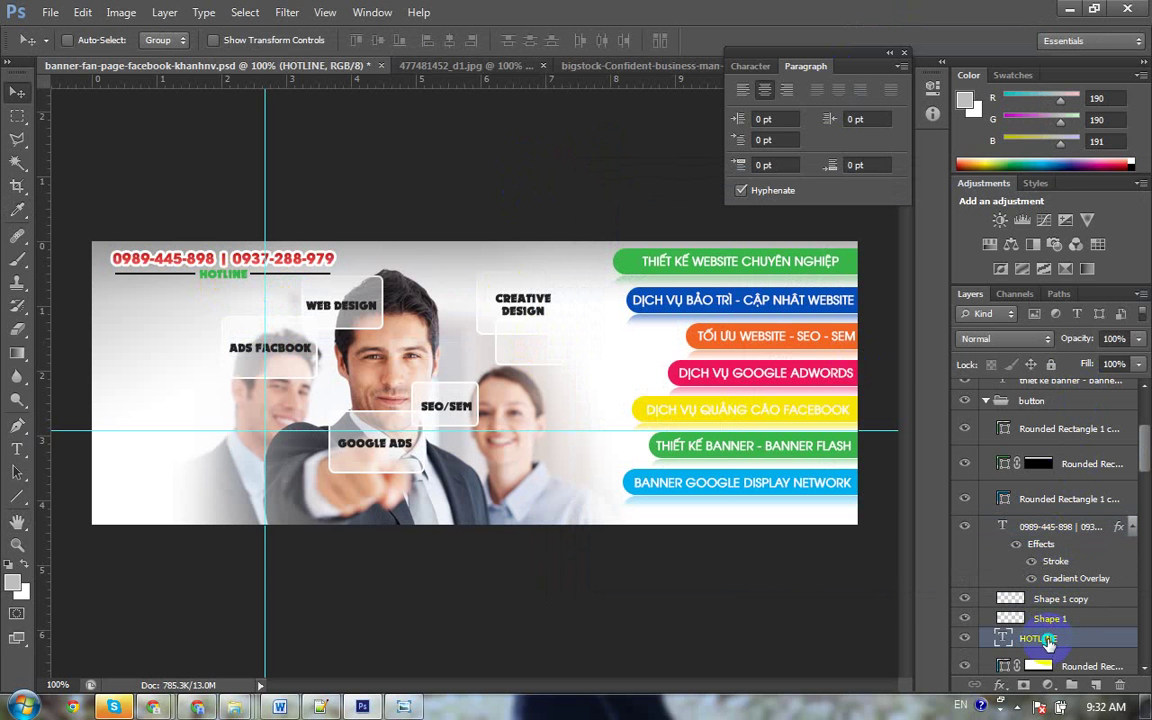
Add a white Stroke outline to the HOTLINE label, without a drop shadow.
{"action": "right_click", "coordinate": [1047, 643]}
{"action": "left_click", "coordinate": [920, 33]}
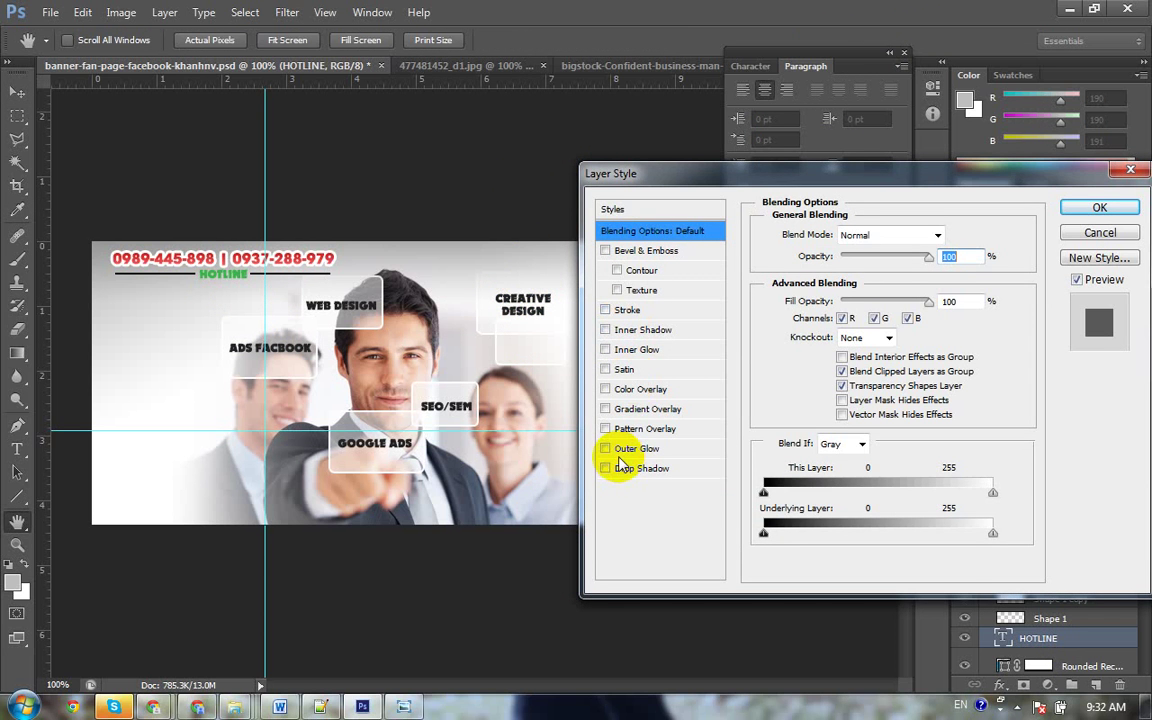
{"action": "left_click", "coordinate": [616, 468]}
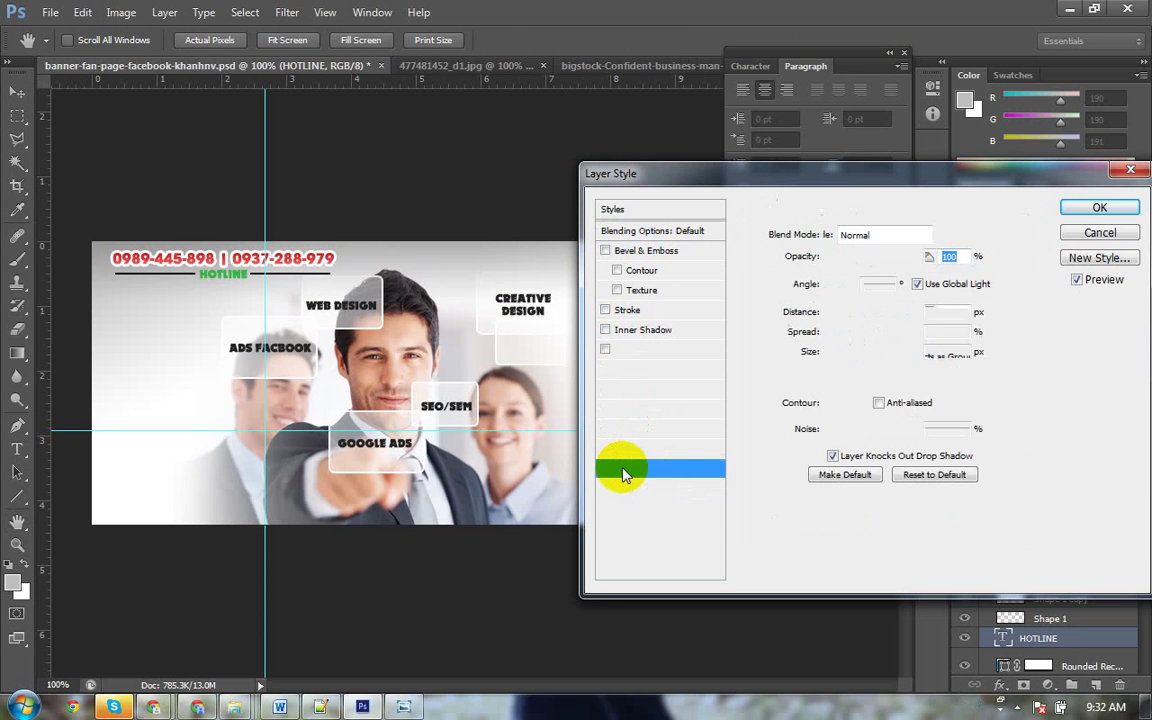
{"action": "left_click", "coordinate": [607, 469]}
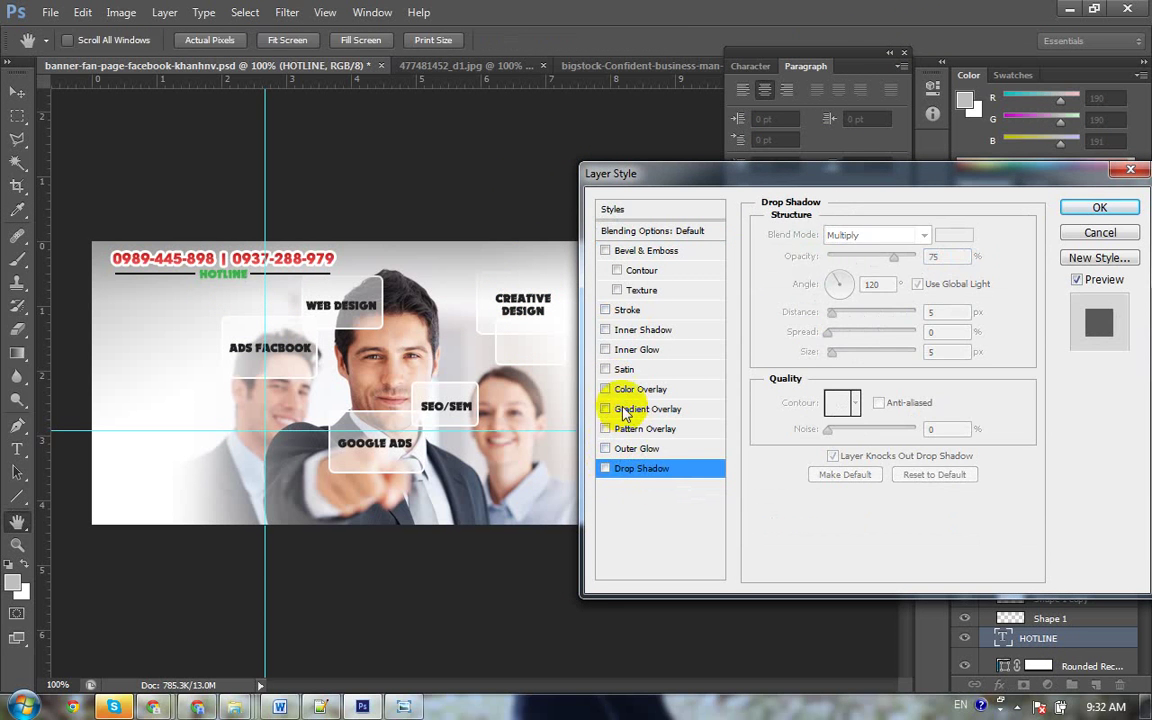
{"action": "left_click", "coordinate": [626, 310]}
{"action": "left_click", "coordinate": [790, 357]}
{"action": "left_click_drag", "start_coordinate": [596, 350], "coordinate": [505, 300]}
{"action": "left_click", "coordinate": [965, 323]}
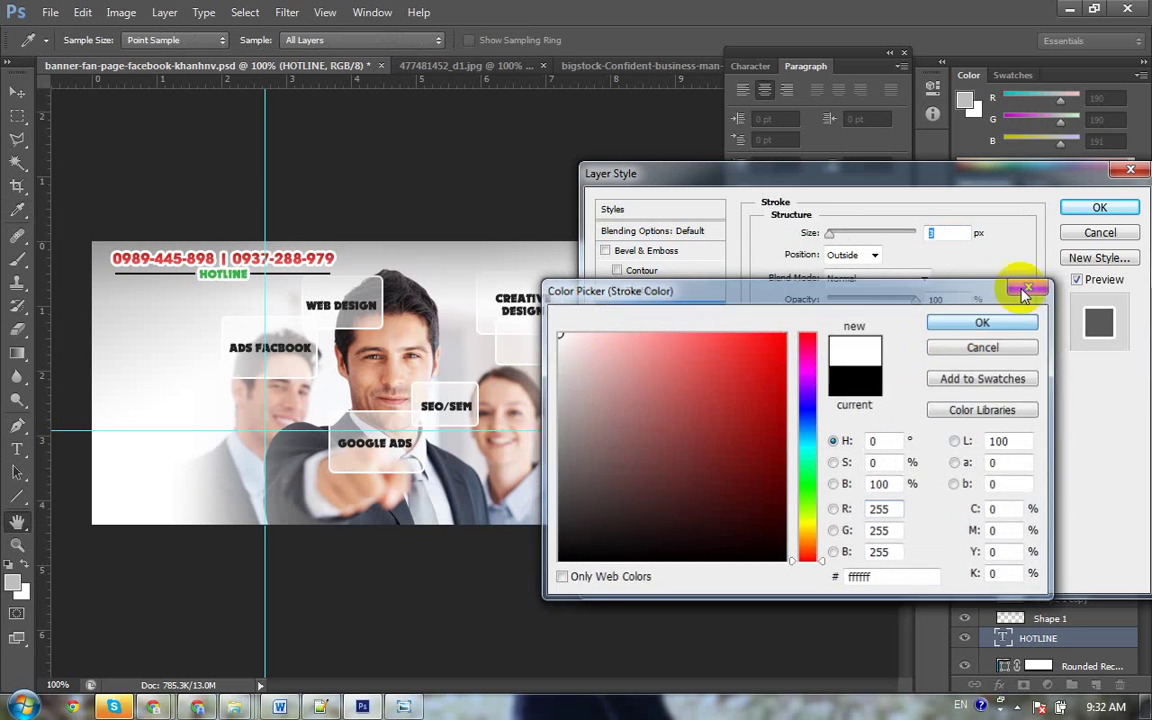
{"action": "key", "text": "Return"}
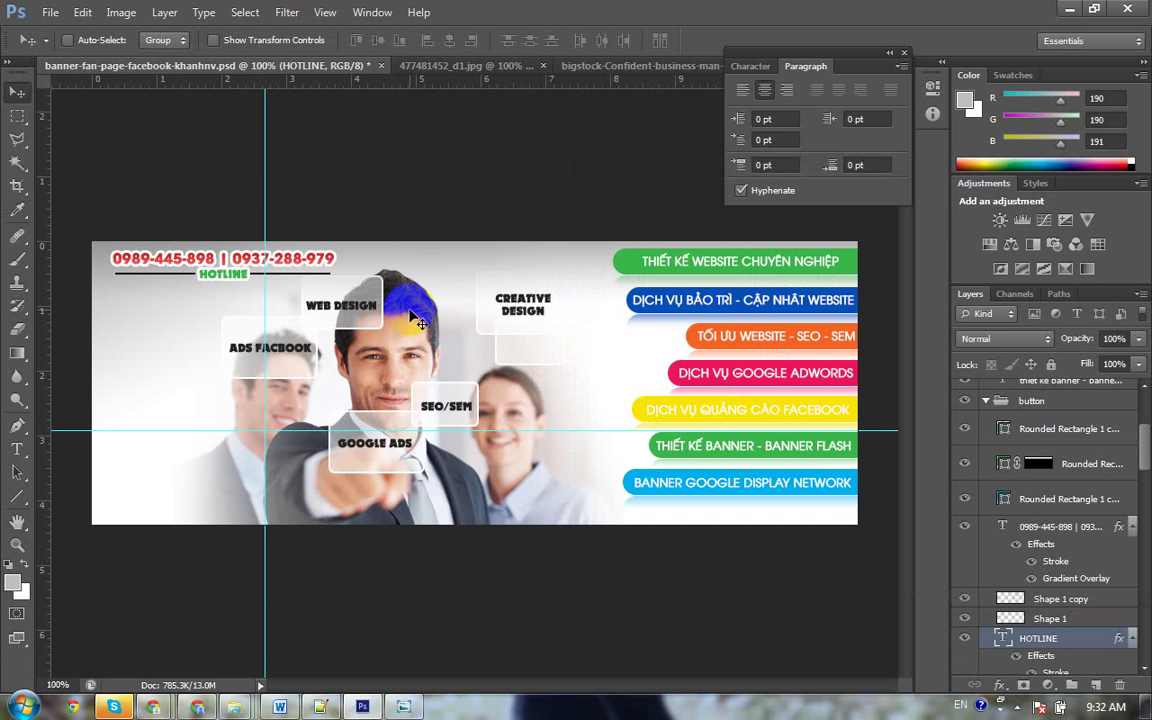
Shift the phone text, lines and HOTLINE layers left and slightly up, then return to 100% zoom.
{"action": "key", "text": "ctrl+plus"}
{"action": "scroll", "coordinate": [617, 406], "scroll_direction": "up", "scroll_amount": 3}
{"action": "scroll", "coordinate": [617, 406], "scroll_direction": "left", "scroll_amount": 5}
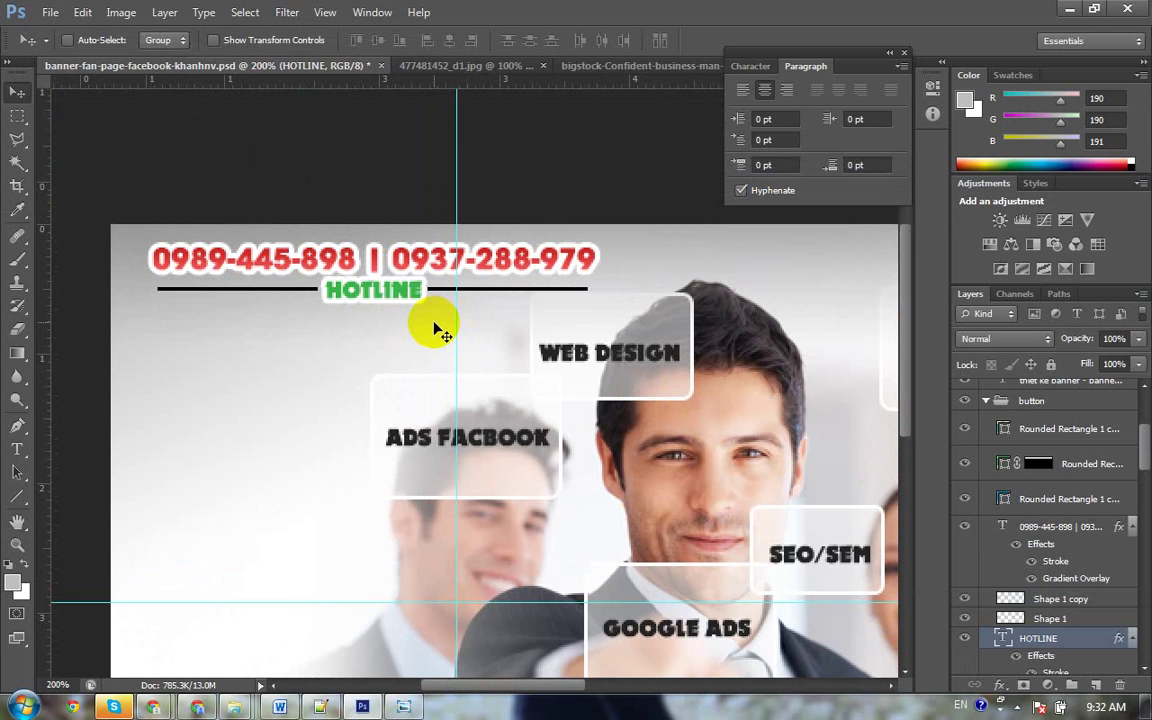
{"action": "left_click", "coordinate": [1043, 545]}
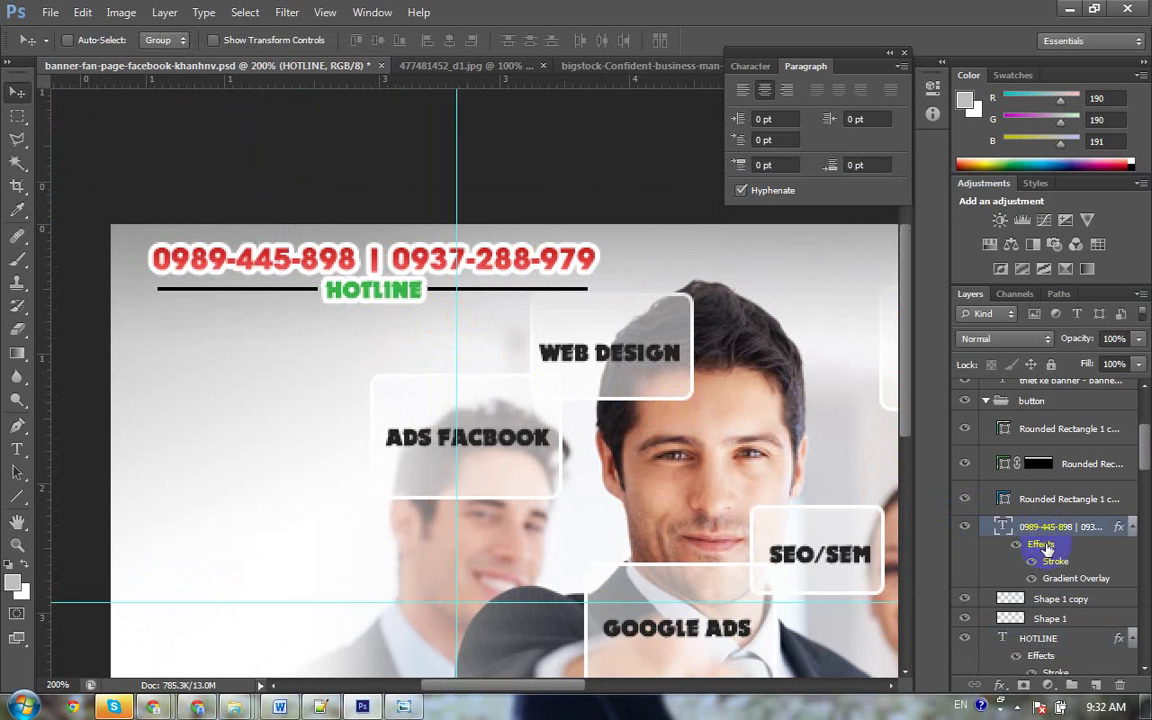
{"action": "left_click", "coordinate": [1055, 638], "text": "shift"}
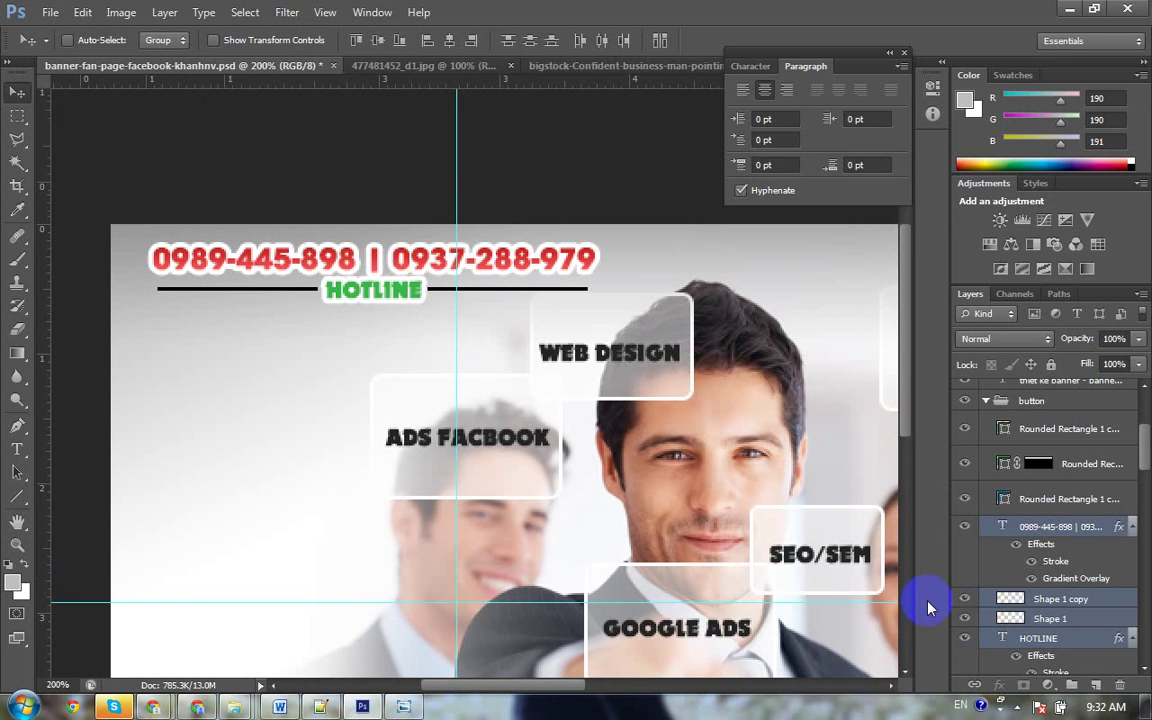
{"action": "key", "text": "shift+Left"}
{"action": "key", "text": "Up"}
{"action": "key", "text": "Up"}
{"action": "key", "text": "Up"}
{"action": "key", "text": "ctrl+minus"}
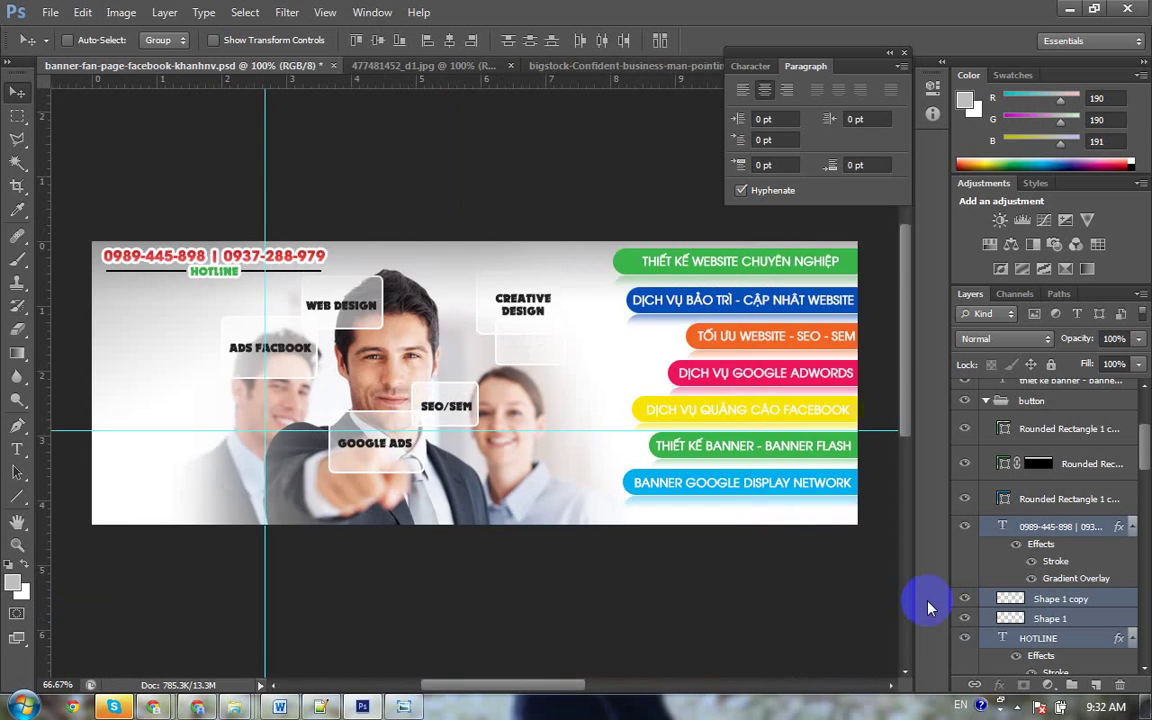
{"action": "key", "text": "ctrl+minus"}
{"action": "key", "text": "ctrl+plus"}
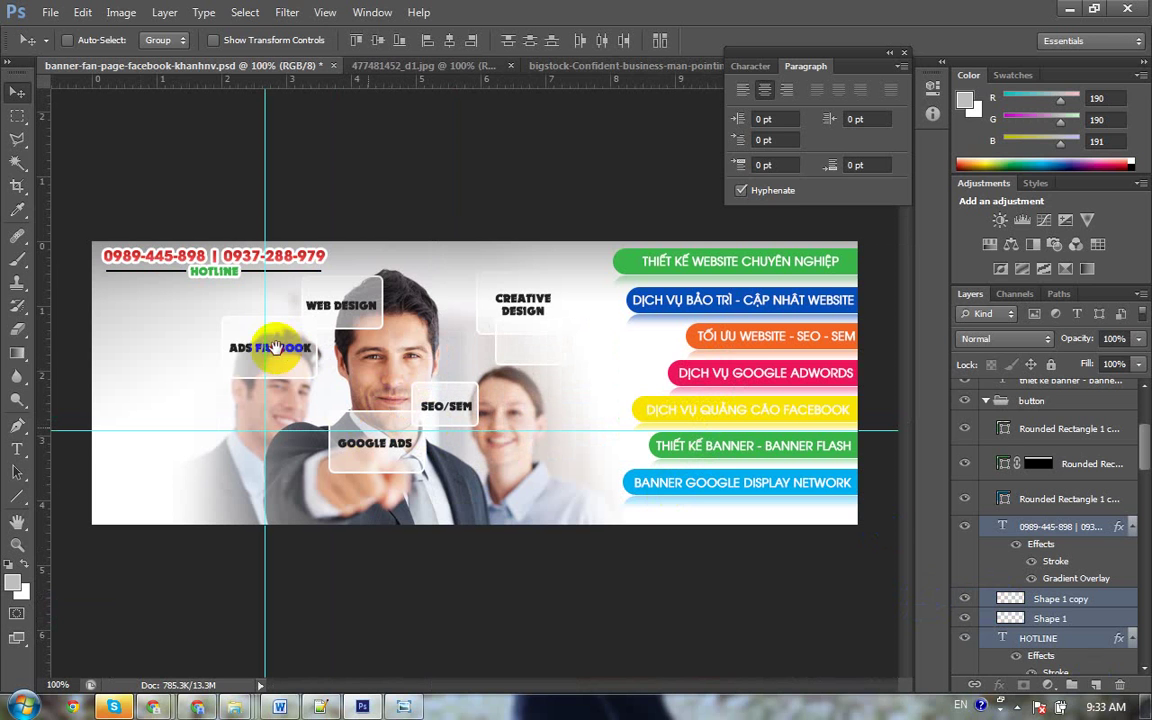
Duplicate the Google Display Network button text and move the copy below the last button.
{"action": "right_click", "coordinate": [724, 492]}
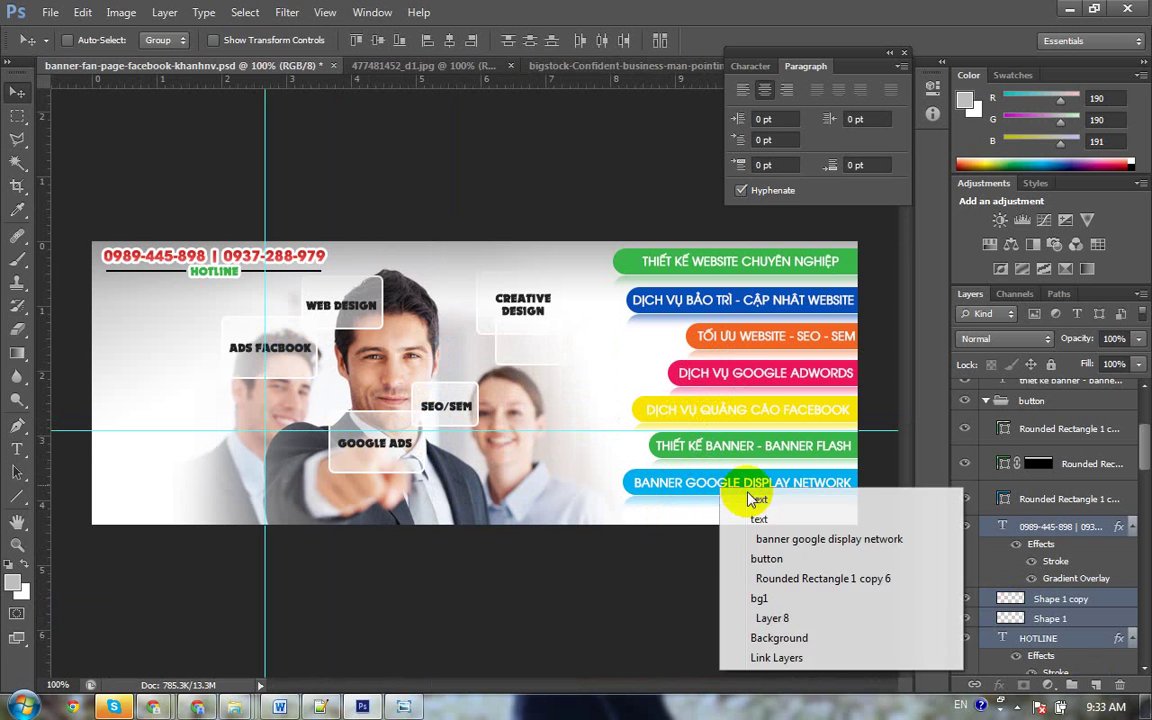
{"action": "left_click", "coordinate": [766, 543]}
{"action": "key", "text": "ctrl+j"}
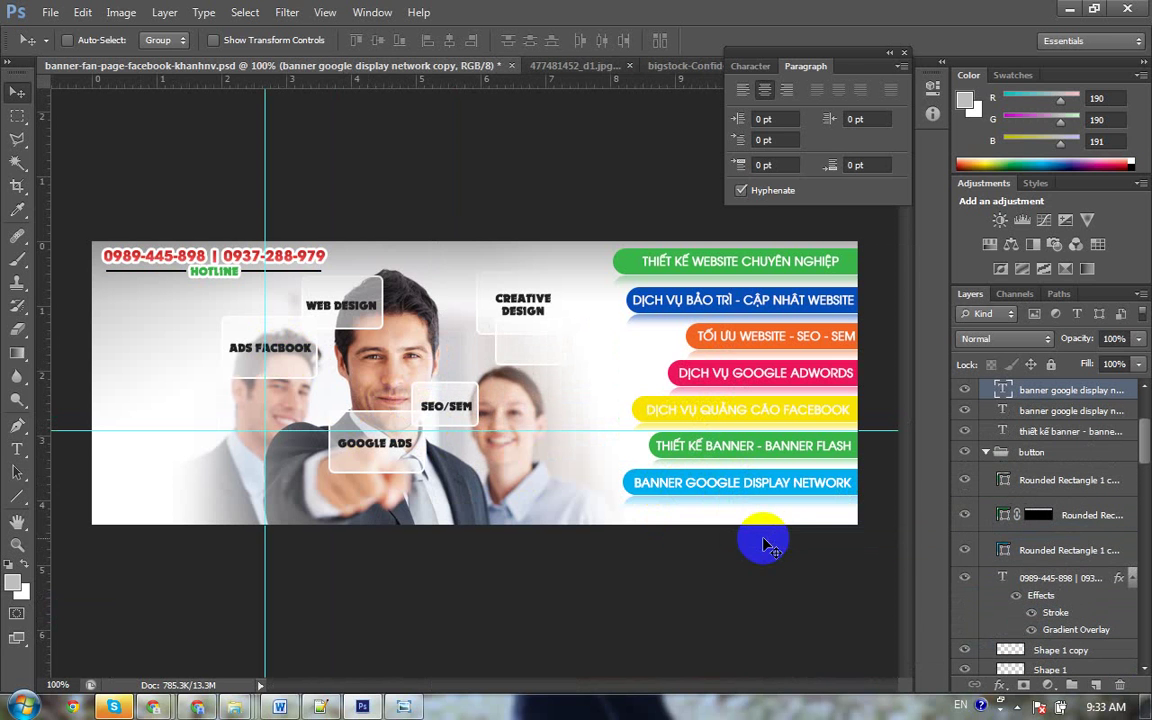
{"action": "left_click_drag", "start_coordinate": [757, 497], "coordinate": [740, 506]}
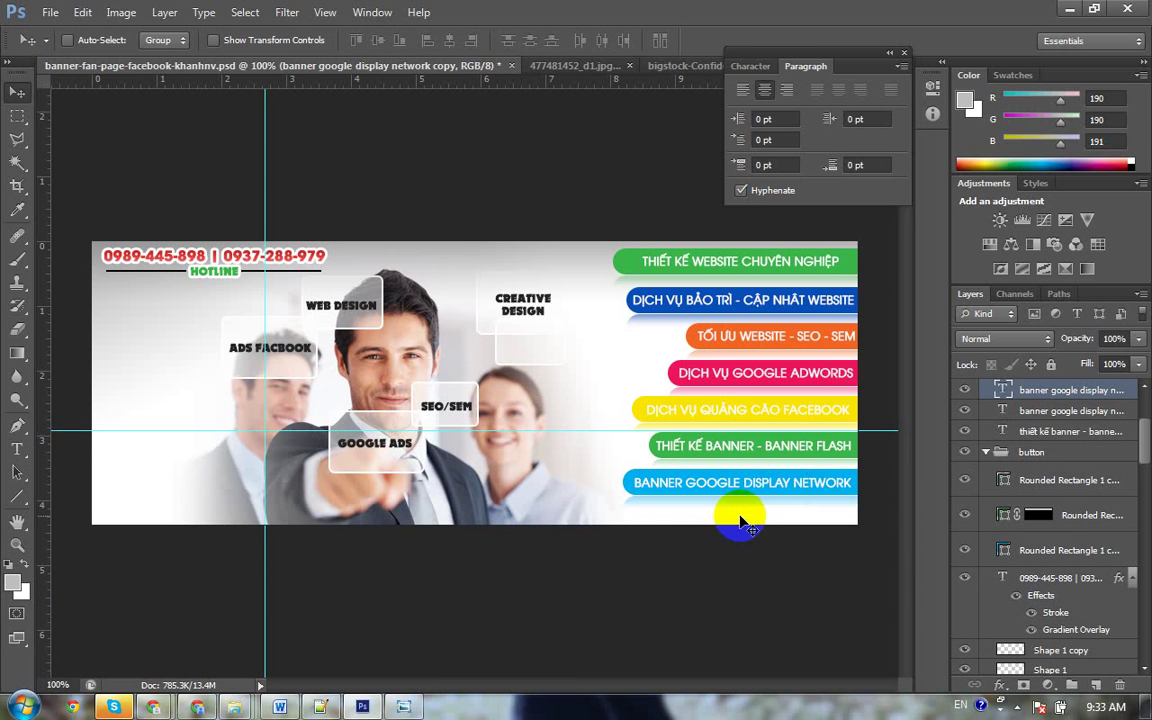
Select all of the copied text and set its colour to dark grey.
{"action": "key", "text": "t"}
{"action": "left_click", "coordinate": [693, 511]}
{"action": "key", "text": "ctrl+a"}
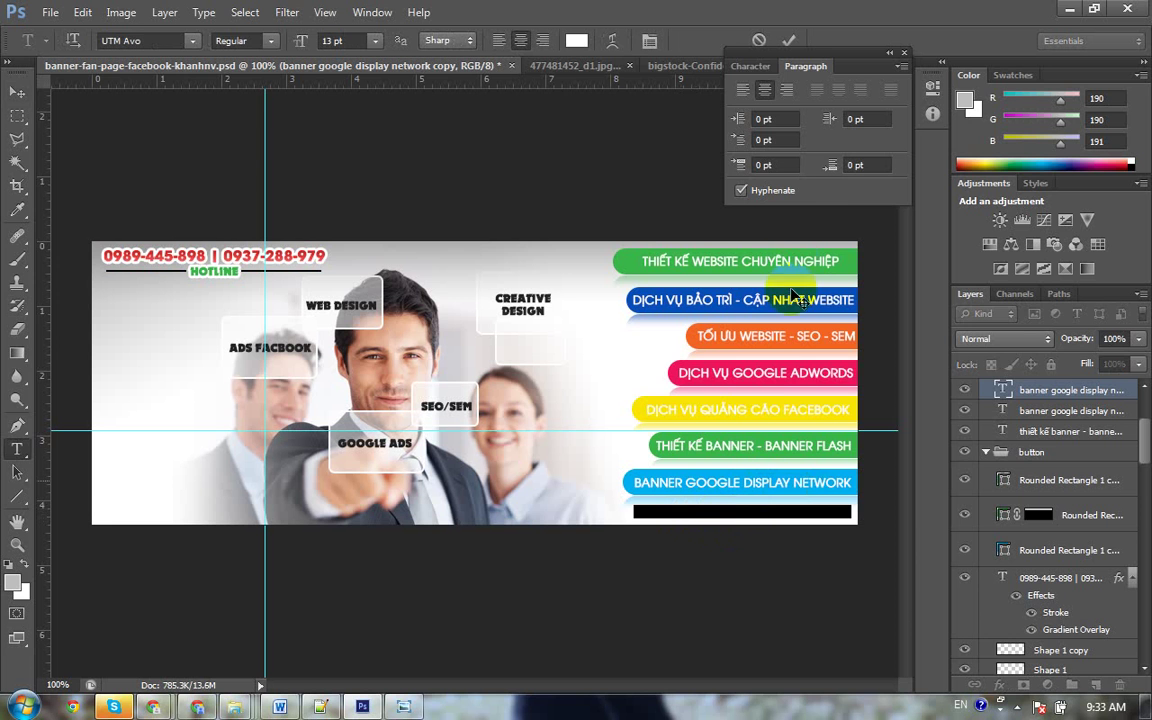
{"action": "left_click", "coordinate": [577, 40]}
{"action": "left_click_drag", "start_coordinate": [609, 419], "coordinate": [556, 521]}
{"action": "left_click", "coordinate": [950, 324]}
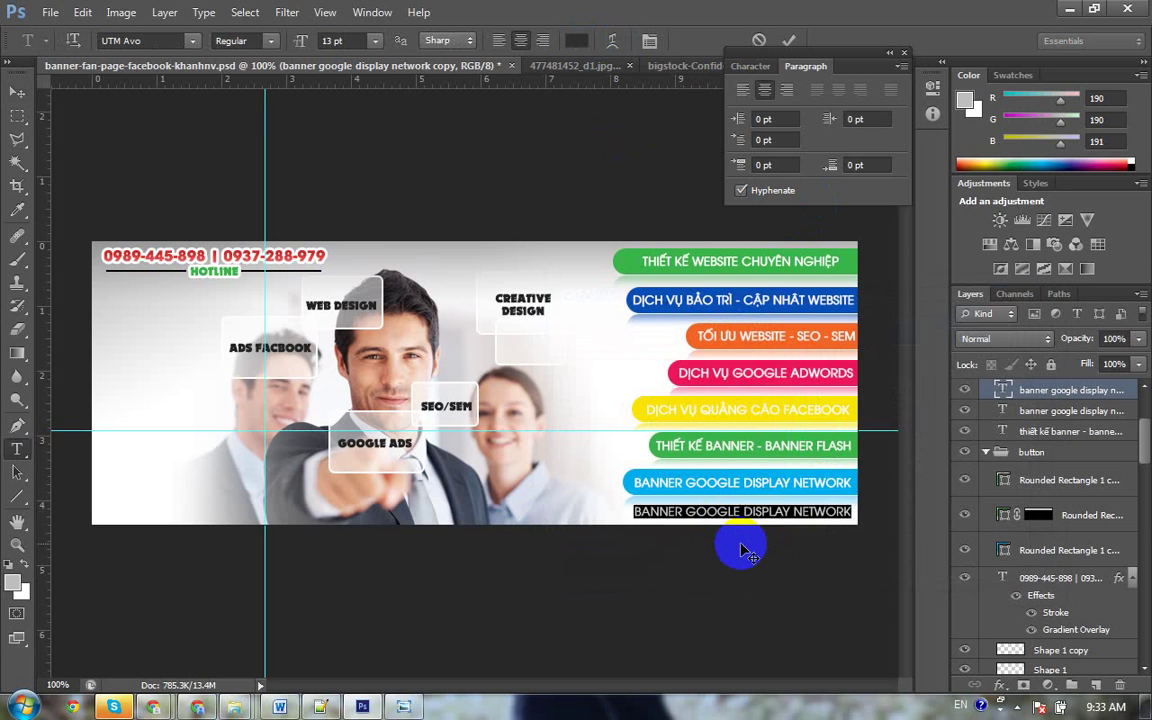
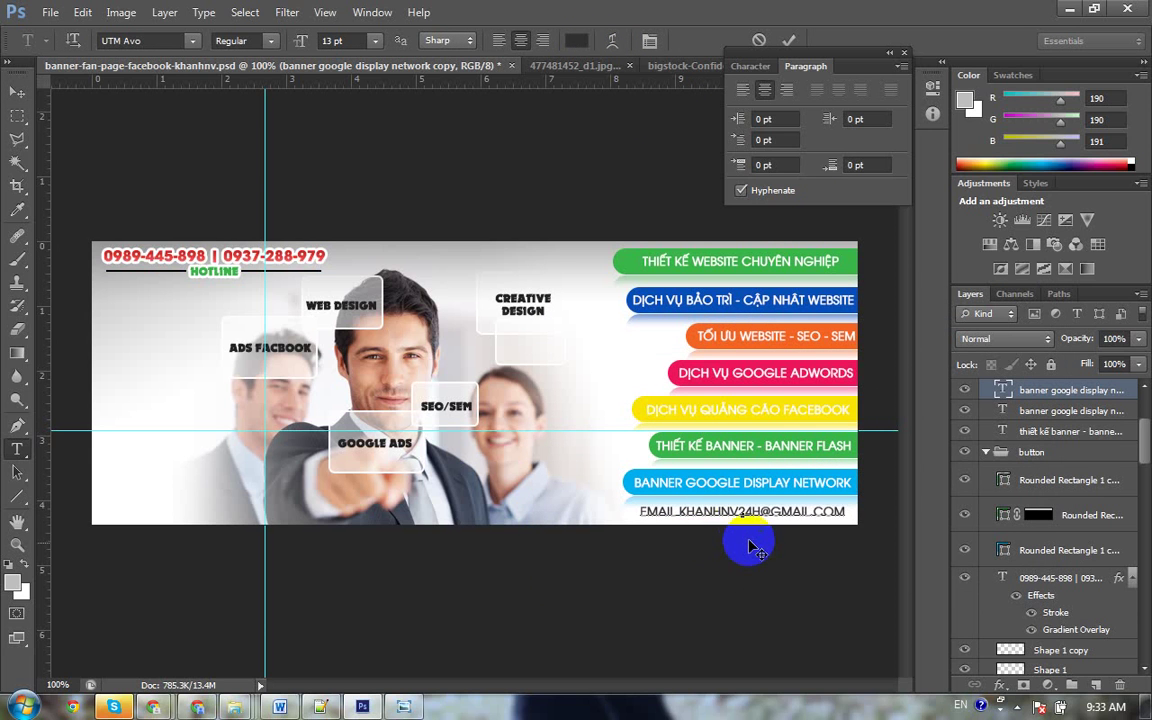
Type the EMAIL line with the address and adjust its character formatting.
{"action": "triple_click", "coordinate": [680, 511]}
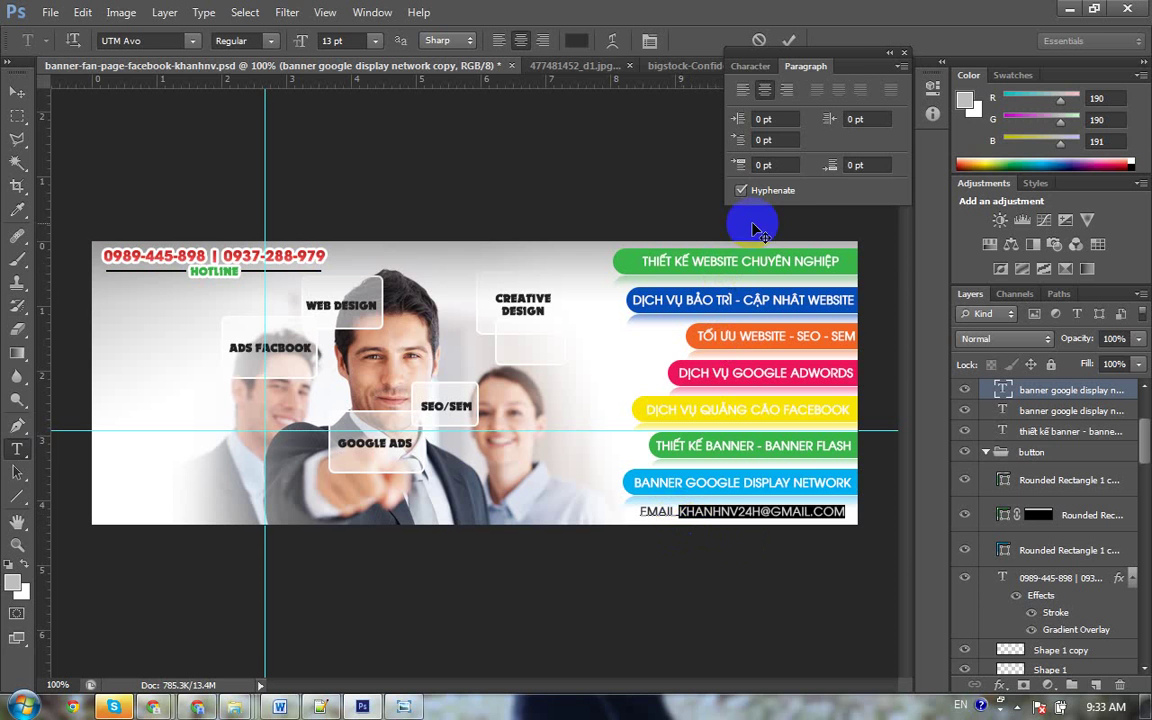
{"action": "left_click", "coordinate": [650, 42]}
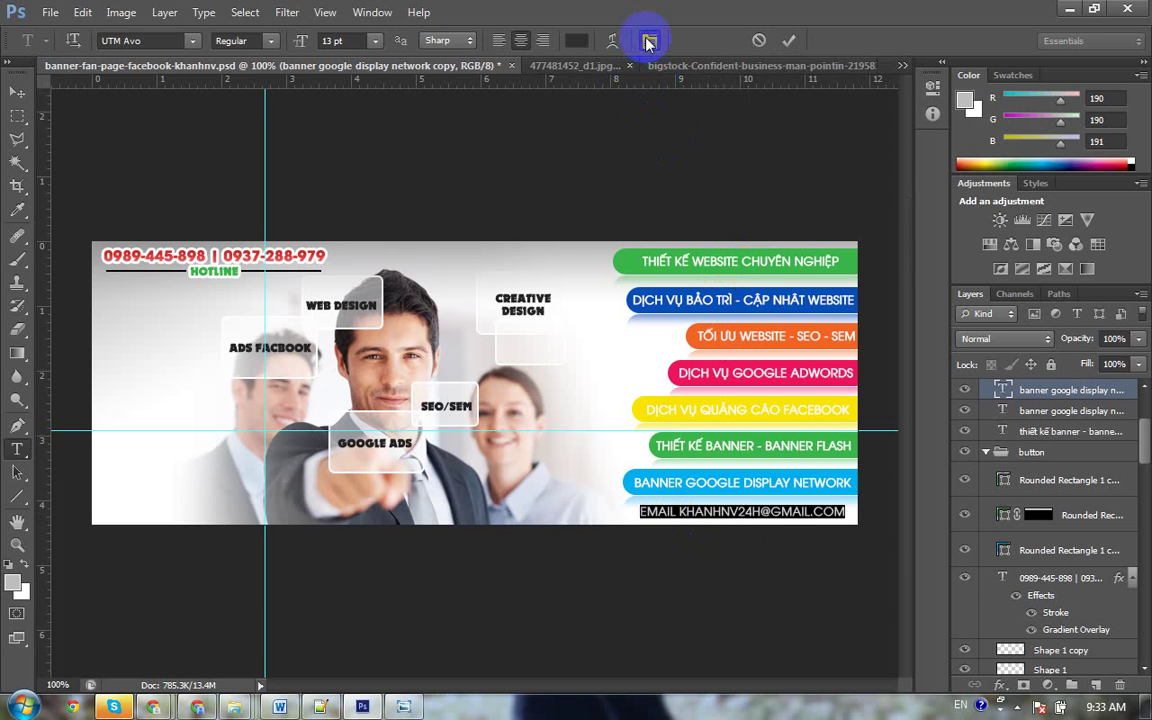
{"action": "left_click", "coordinate": [650, 42]}
{"action": "left_click", "coordinate": [766, 208]}
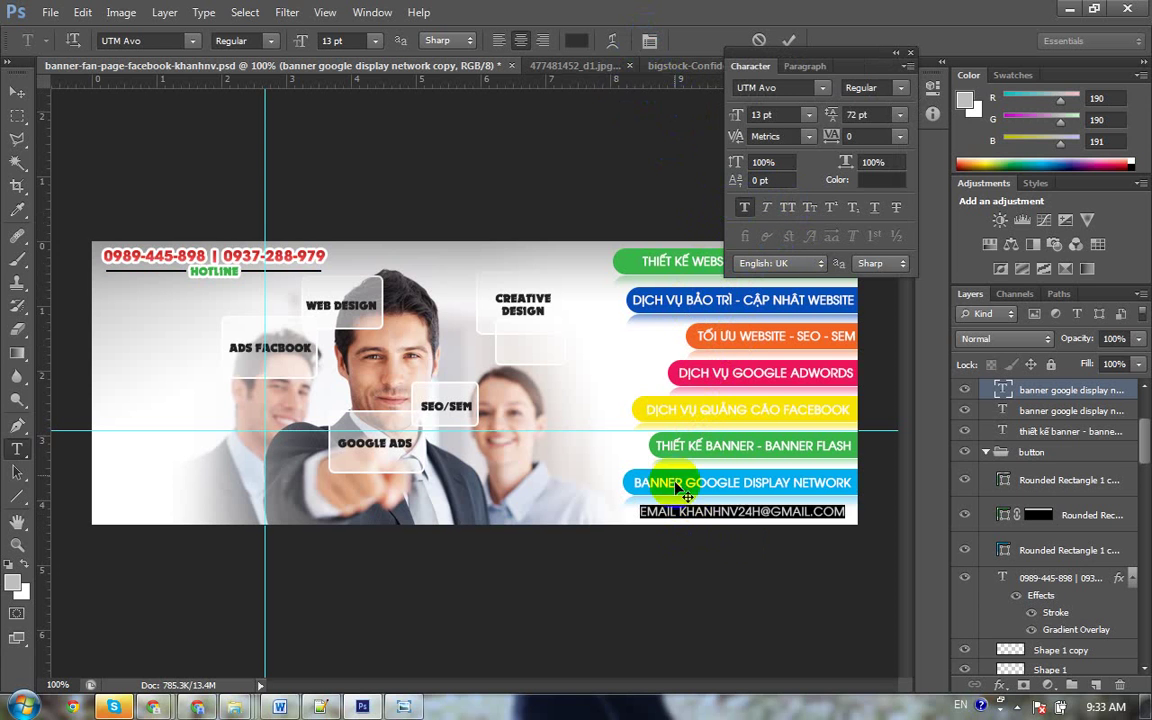
Retype the contact's e-mail address in lowercase and commit the email line.
{"action": "left_click", "coordinate": [695, 540]}
{"action": "type", "text": ":"}
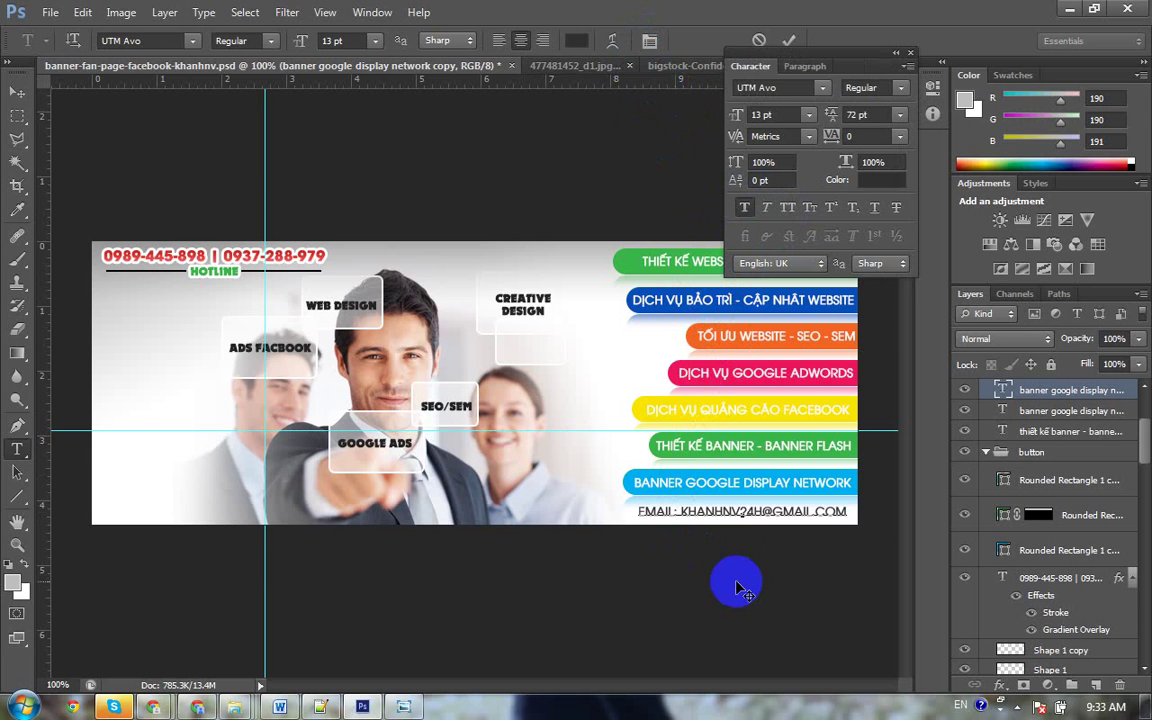
{"action": "key", "text": "shift+End"}
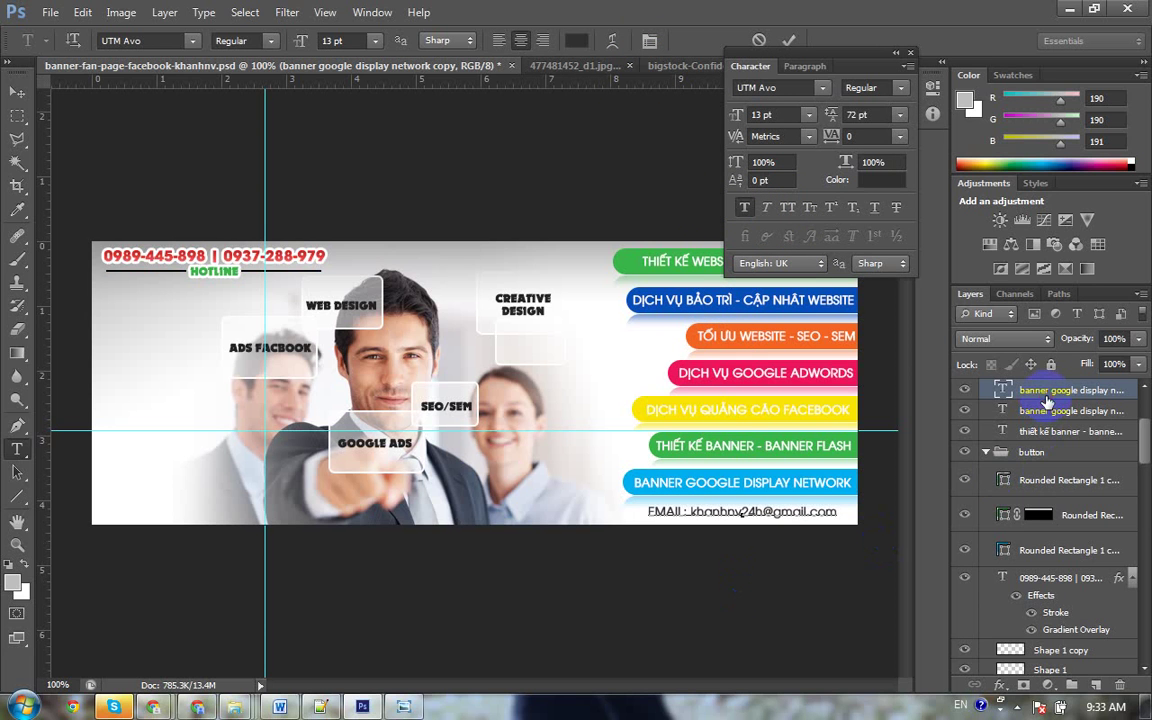
{"action": "left_click", "coordinate": [1047, 400]}
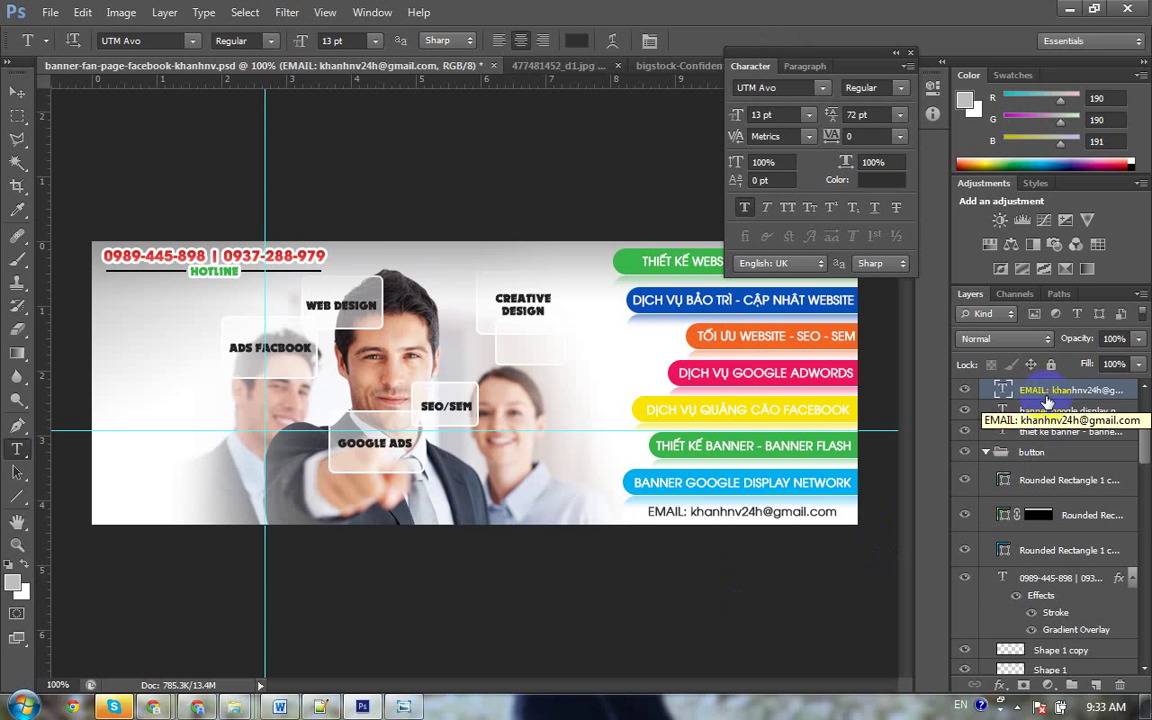
Hide the hotline phone-number text, the line beside HOTLINE, and the HOTLINE text.
{"action": "key", "text": "v"}
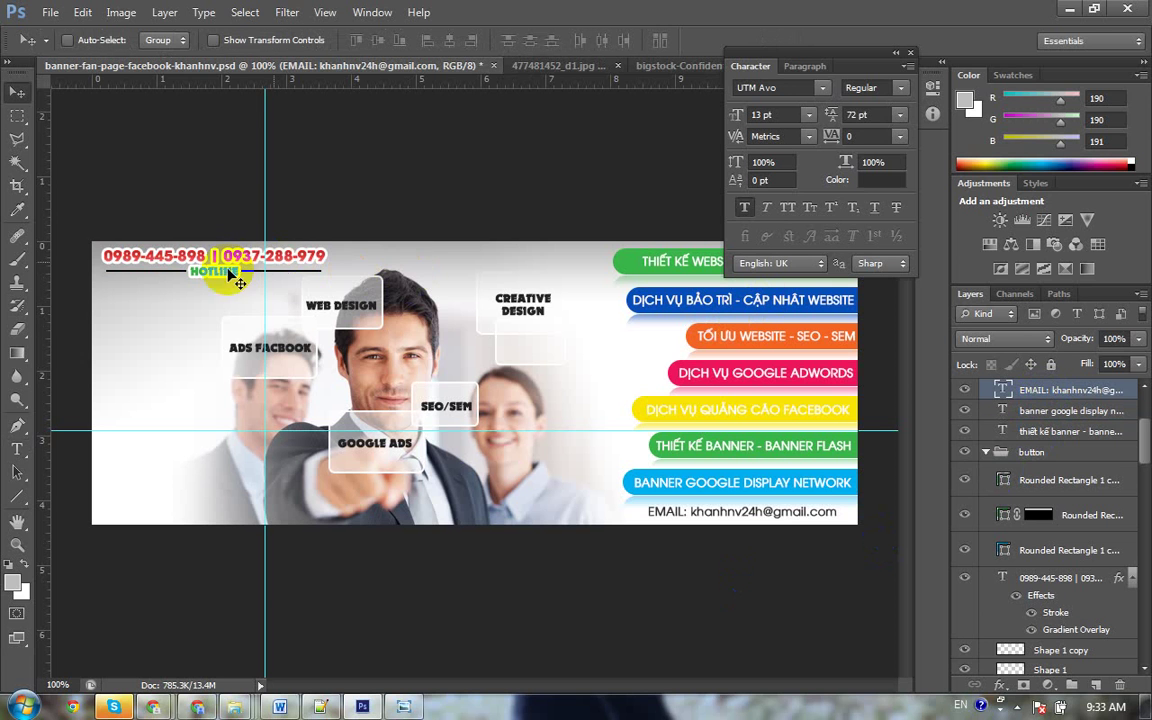
{"action": "right_click", "coordinate": [226, 260]}
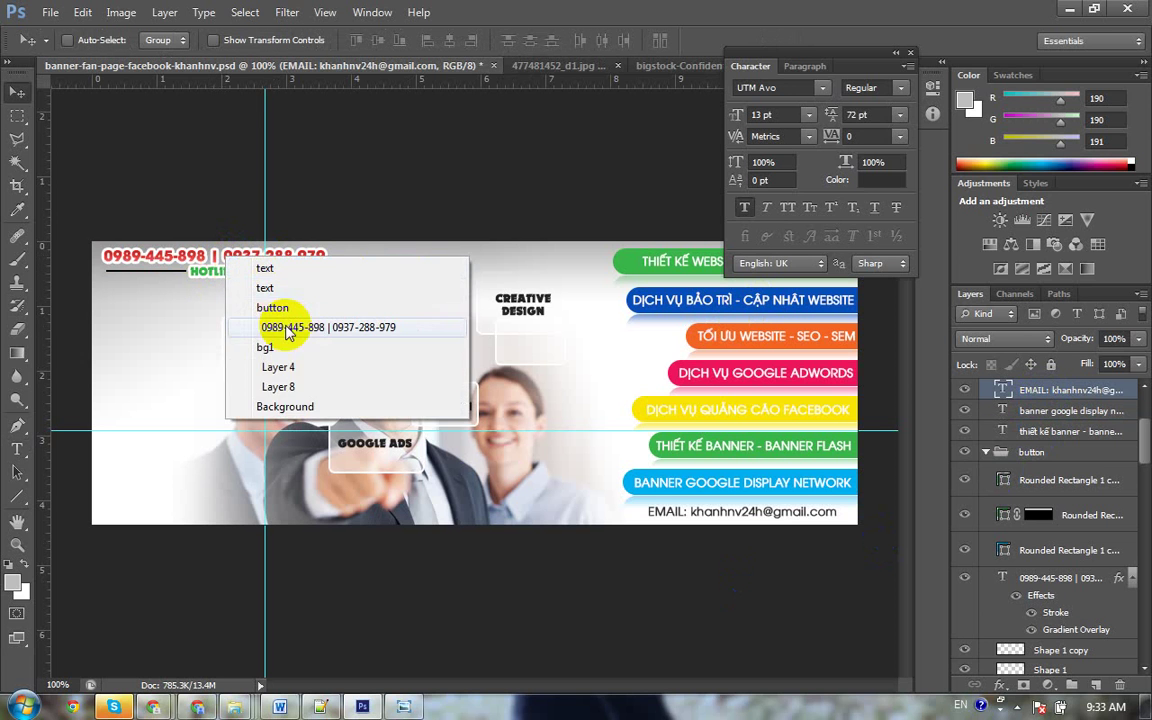
{"action": "left_click", "coordinate": [290, 326]}
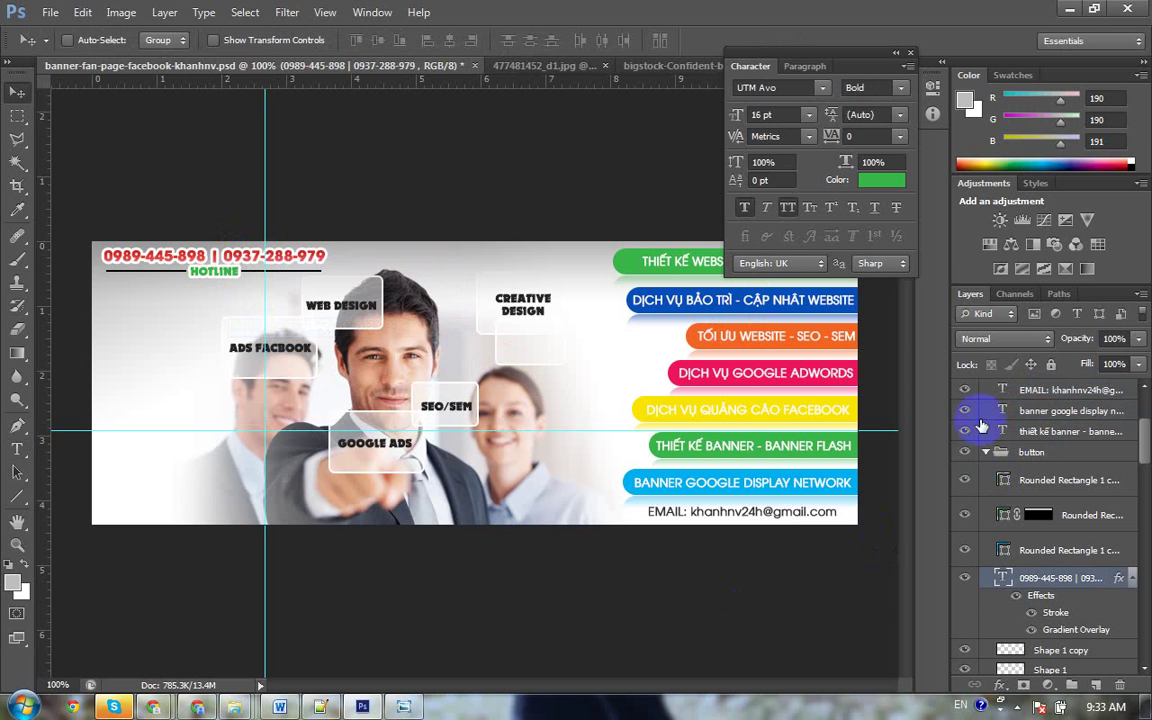
{"action": "left_click", "coordinate": [965, 583]}
{"action": "scroll", "coordinate": [962, 595], "scroll_direction": "down", "scroll_amount": 1}
{"action": "left_click", "coordinate": [963, 608]}
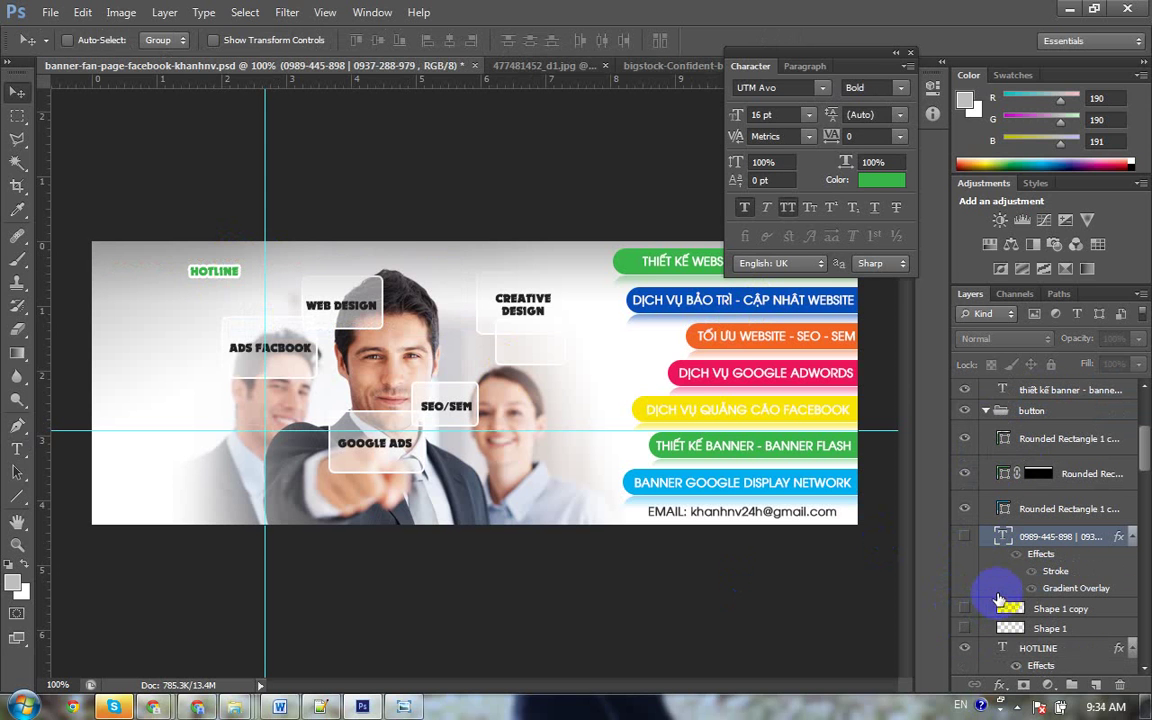
{"action": "scroll", "coordinate": [1000, 620], "scroll_direction": "down", "scroll_amount": 1}
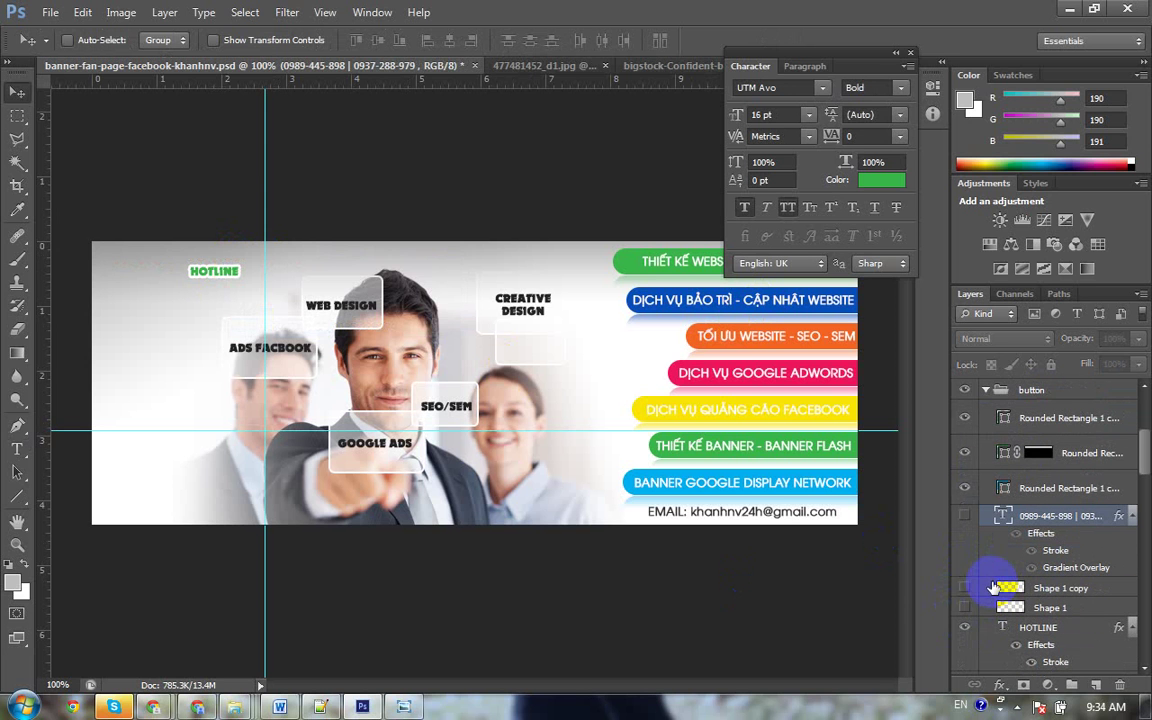
{"action": "left_click", "coordinate": [963, 630]}
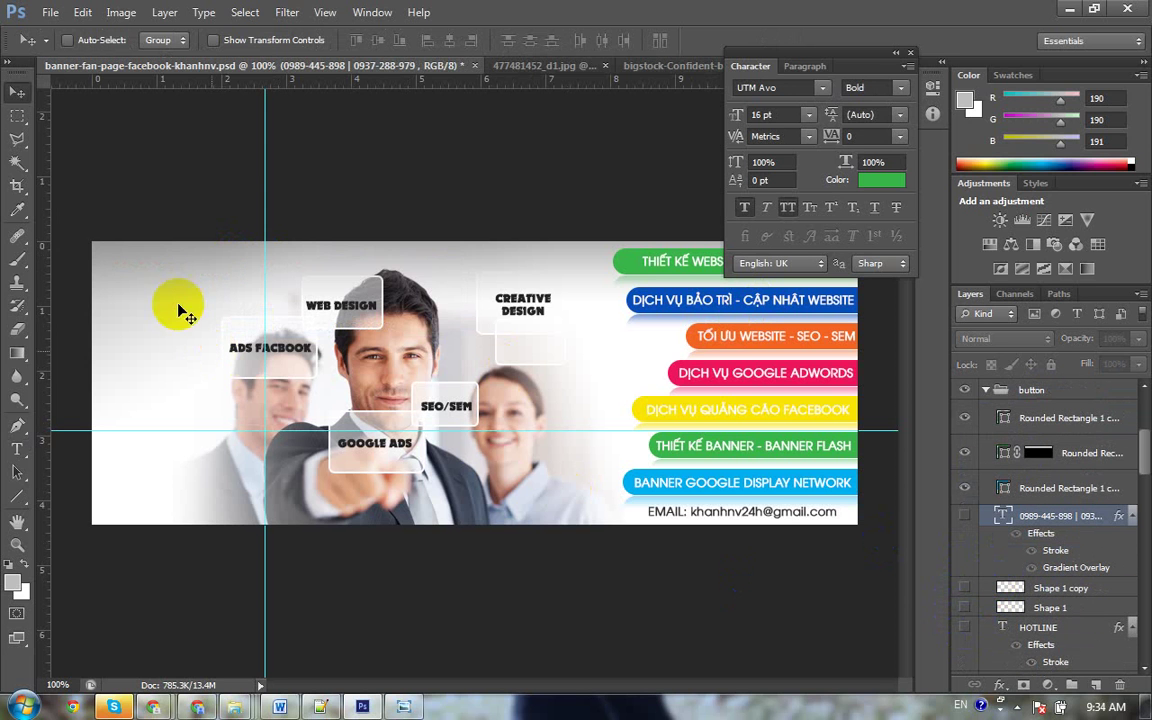
Add a new dark grey text layer at the banner's top-left.
{"action": "key", "text": "t"}
{"action": "left_click", "coordinate": [122, 264]}
{"action": "type", "text": "HOTLINE"}
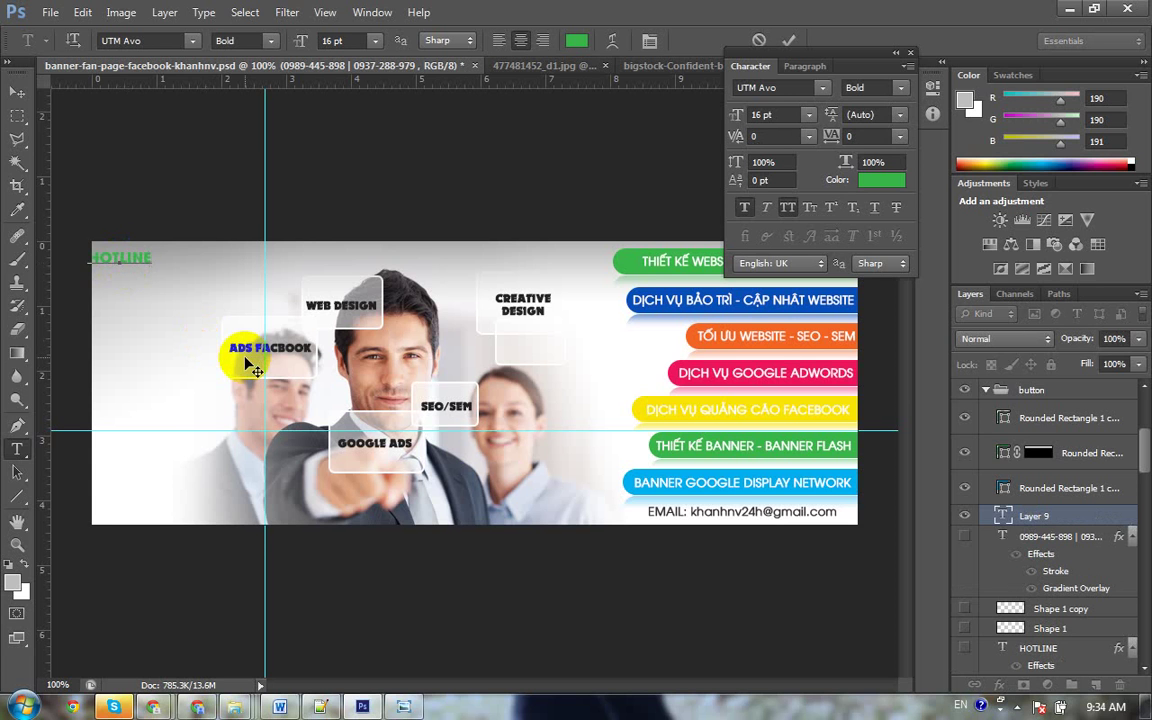
{"action": "key", "text": "ctrl+a"}
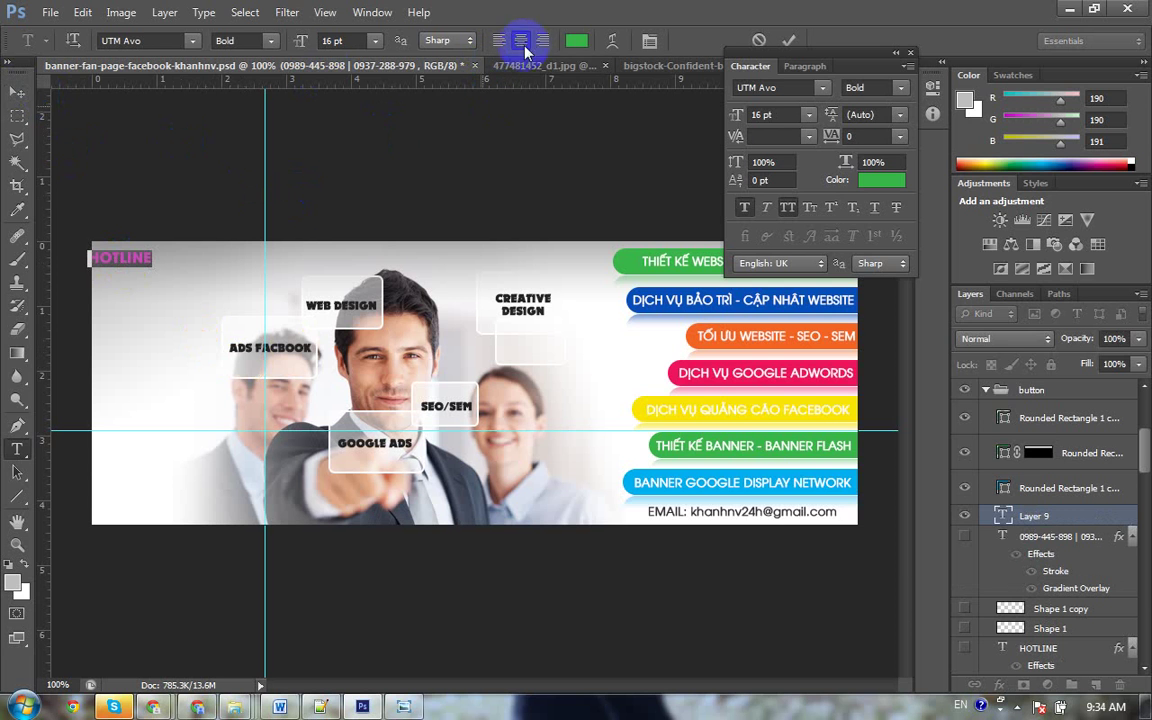
{"action": "left_click", "coordinate": [577, 41]}
{"action": "left_click", "coordinate": [561, 512]}
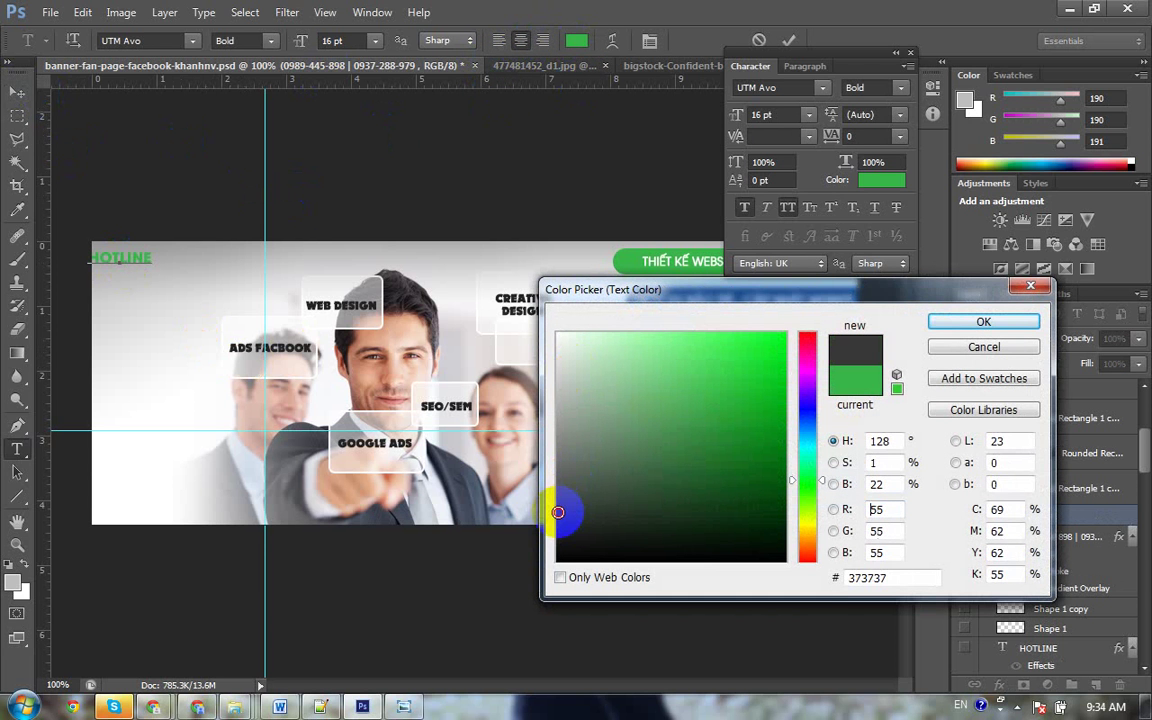
{"action": "key", "text": "Return"}
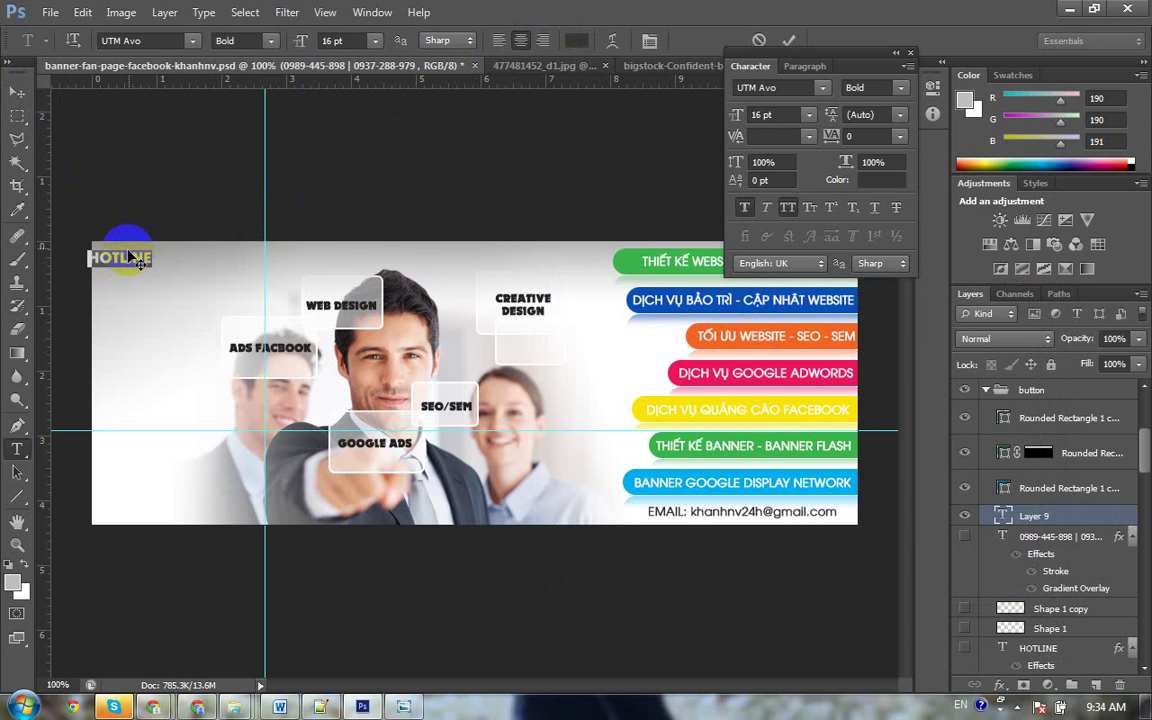
Change the label from all-caps HOTLINE to 'Hotline:' and nudge it right.
{"action": "left_click", "coordinate": [788, 207]}
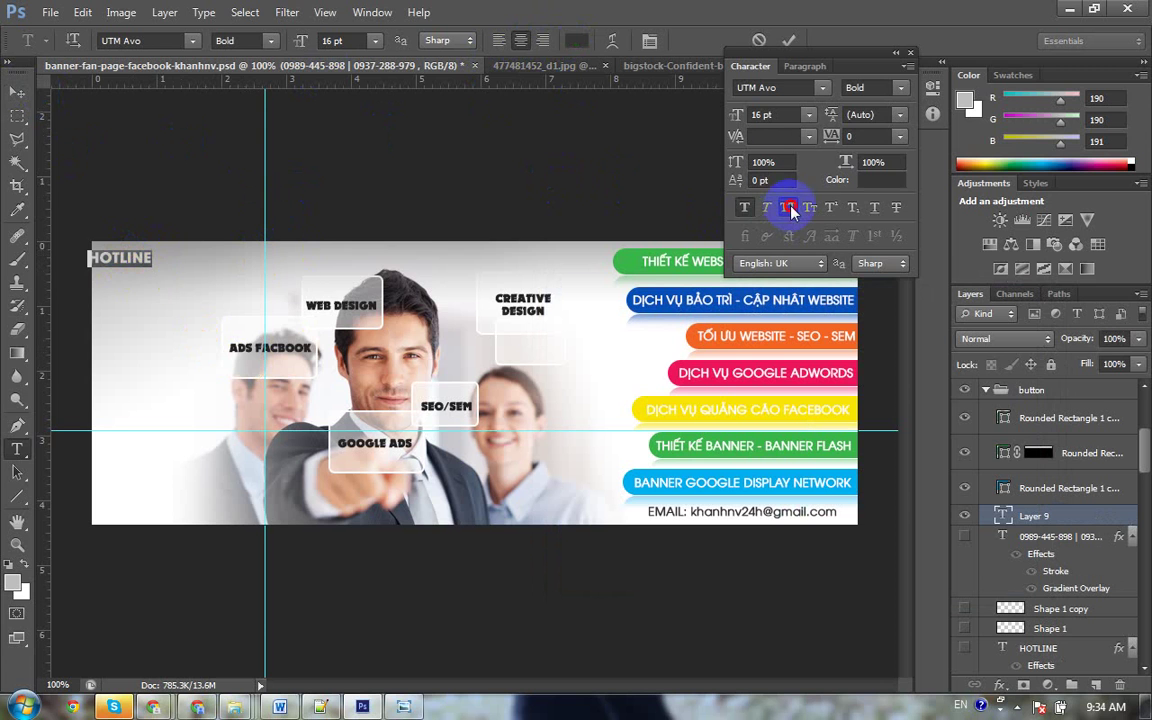
{"action": "left_click", "coordinate": [147, 260]}
{"action": "type", "text": ":"}
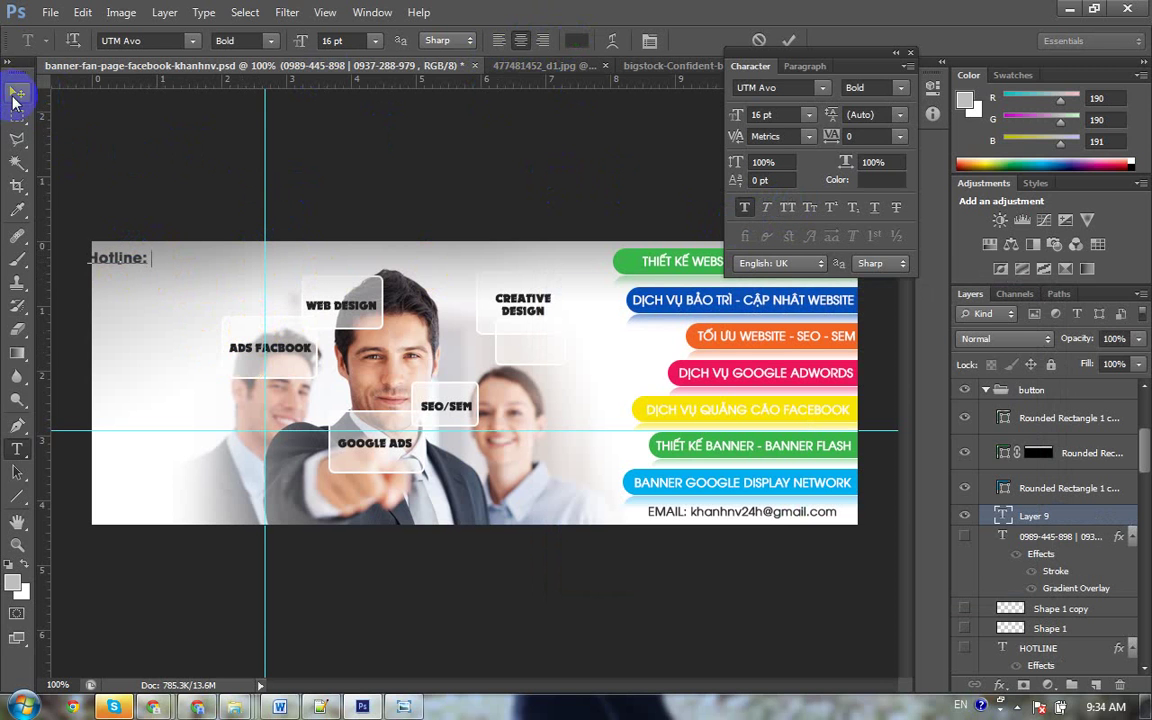
{"action": "left_click", "coordinate": [17, 91]}
{"action": "key", "text": "shift+Right"}
{"action": "key", "text": "shift+Right"}
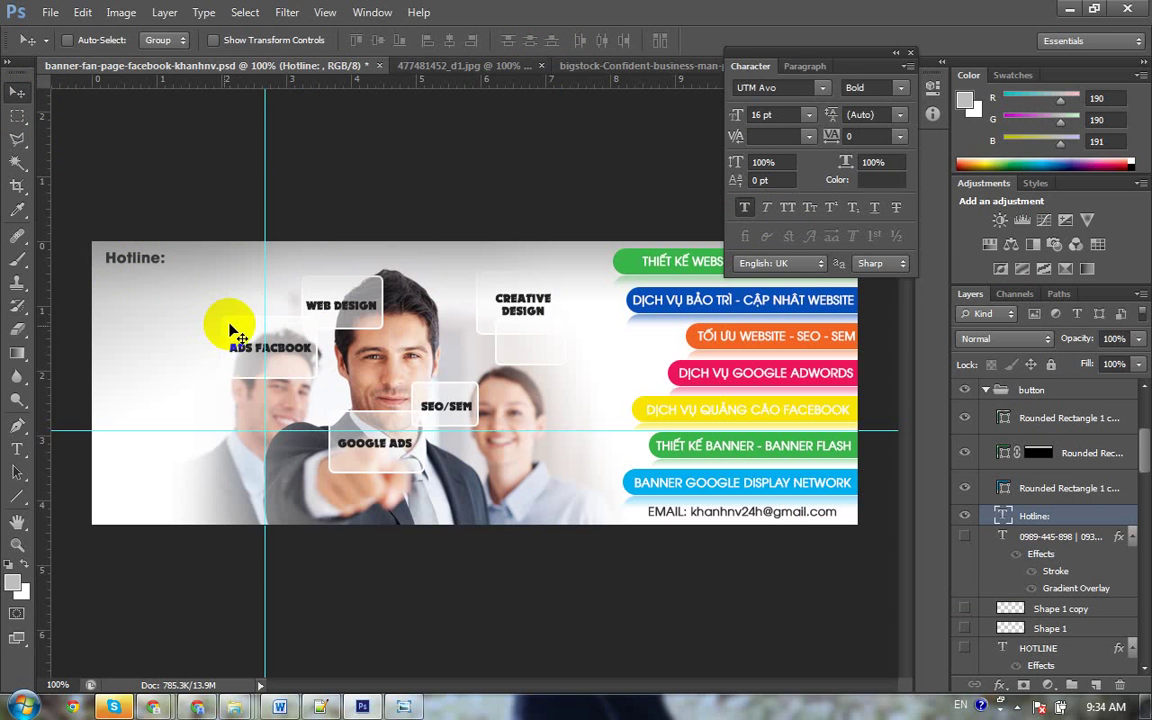
Edit the label so it reads 'website:' and select the whole line.
{"action": "double_click", "coordinate": [130, 260]}
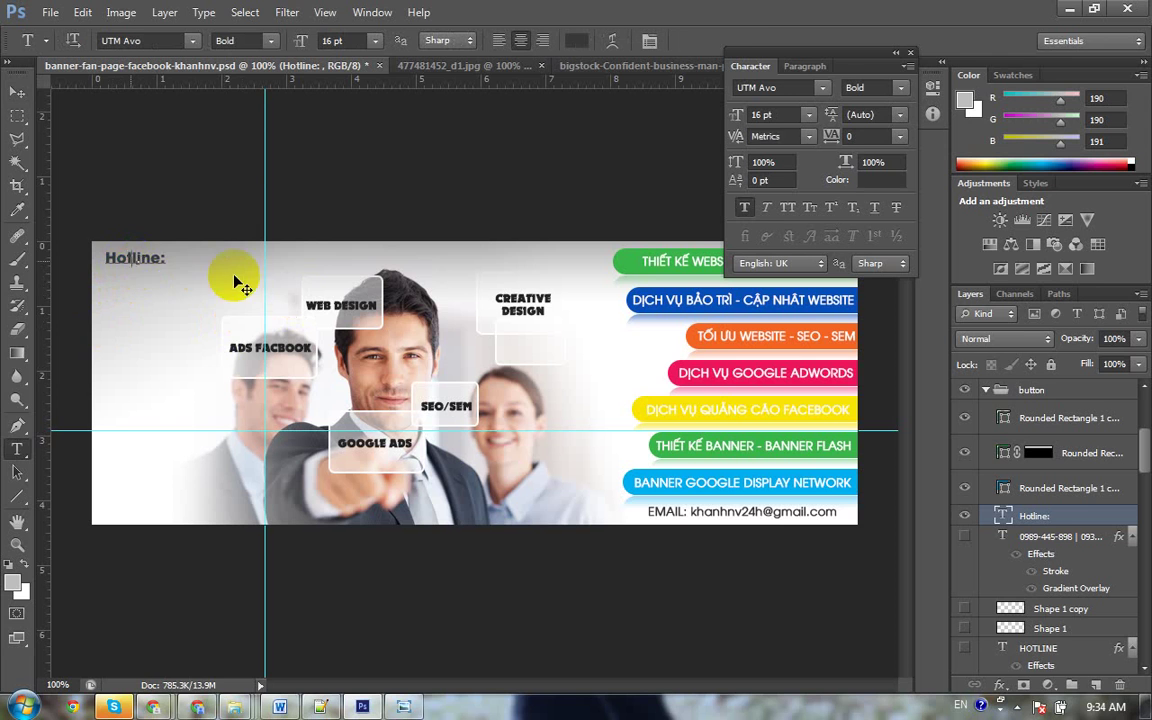
{"action": "key", "text": "Right"}
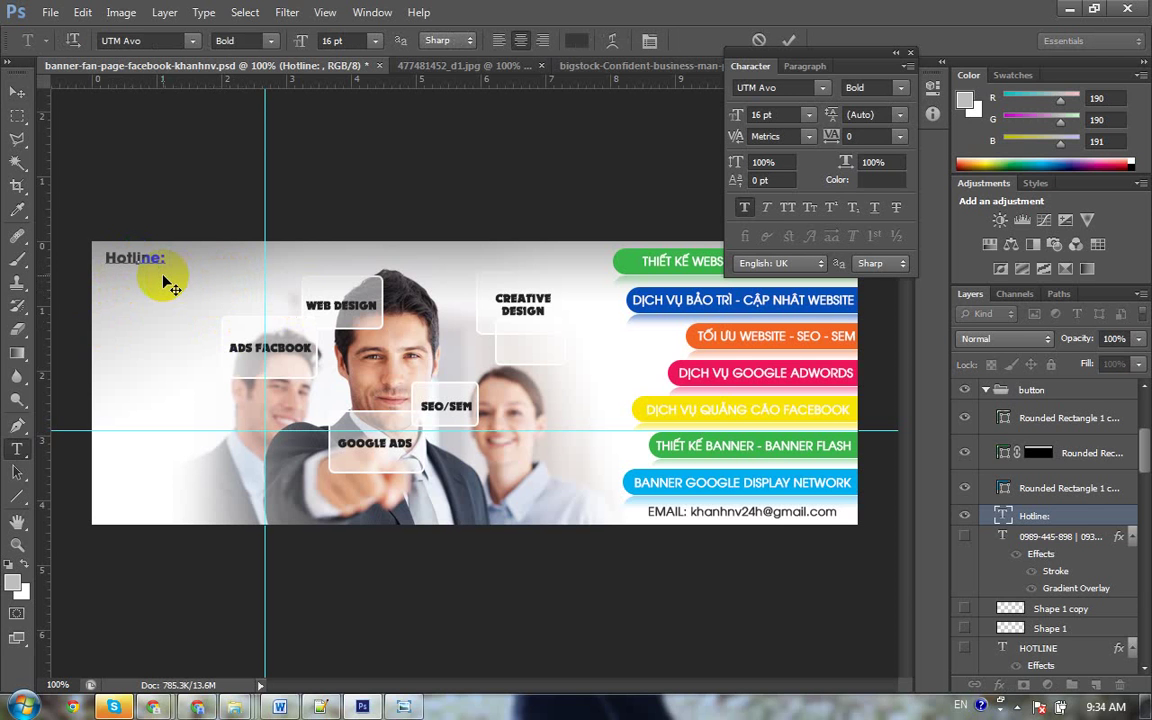
{"action": "key", "text": "Left"}
{"action": "key", "text": "Left"}
{"action": "key", "text": "Left"}
{"action": "key", "text": "ctrl+a"}
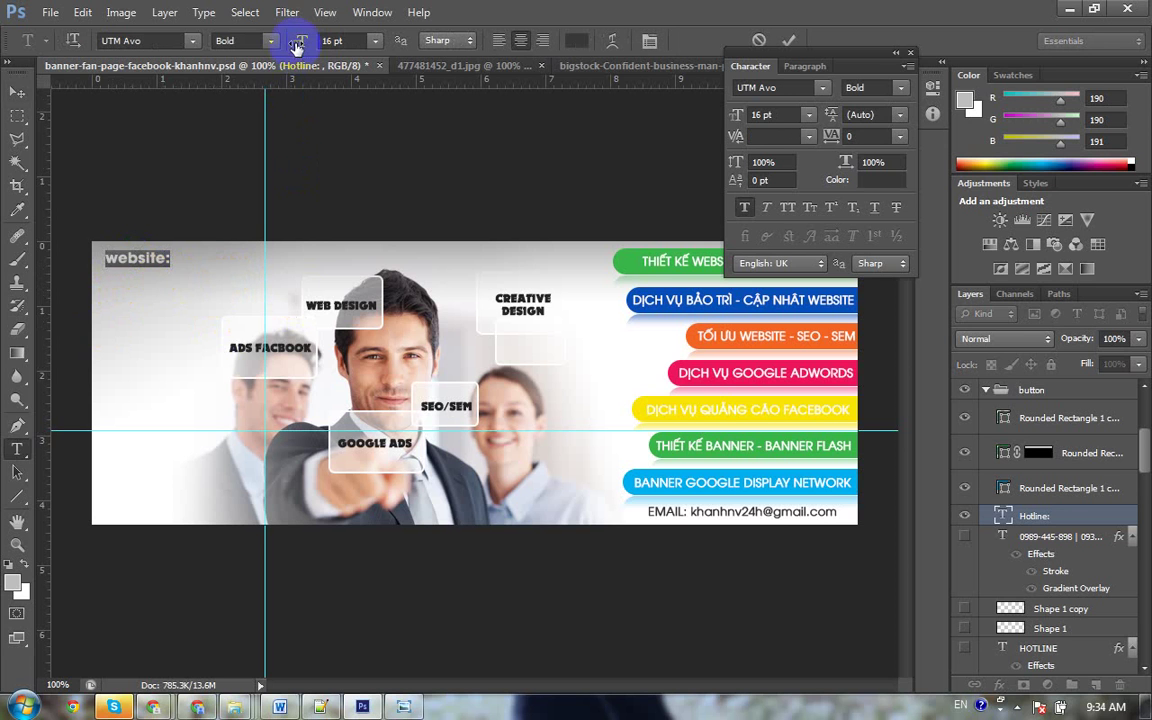
{"action": "left_click", "coordinate": [270, 40]}
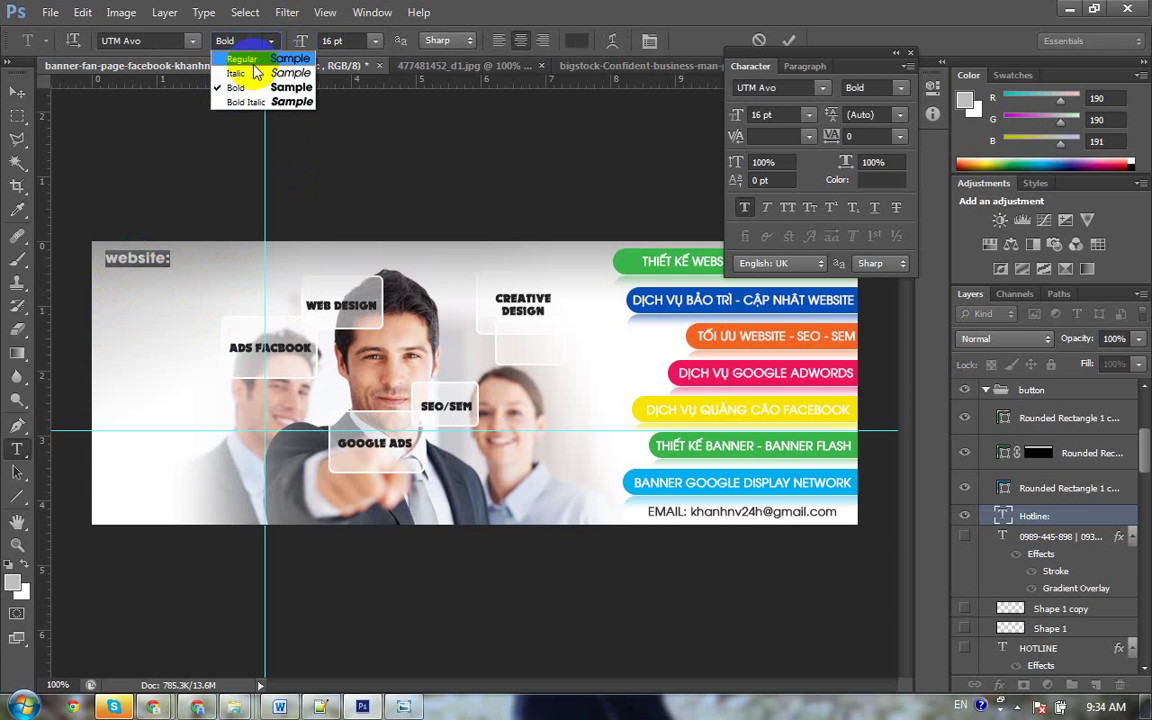
{"action": "left_click", "coordinate": [252, 62]}
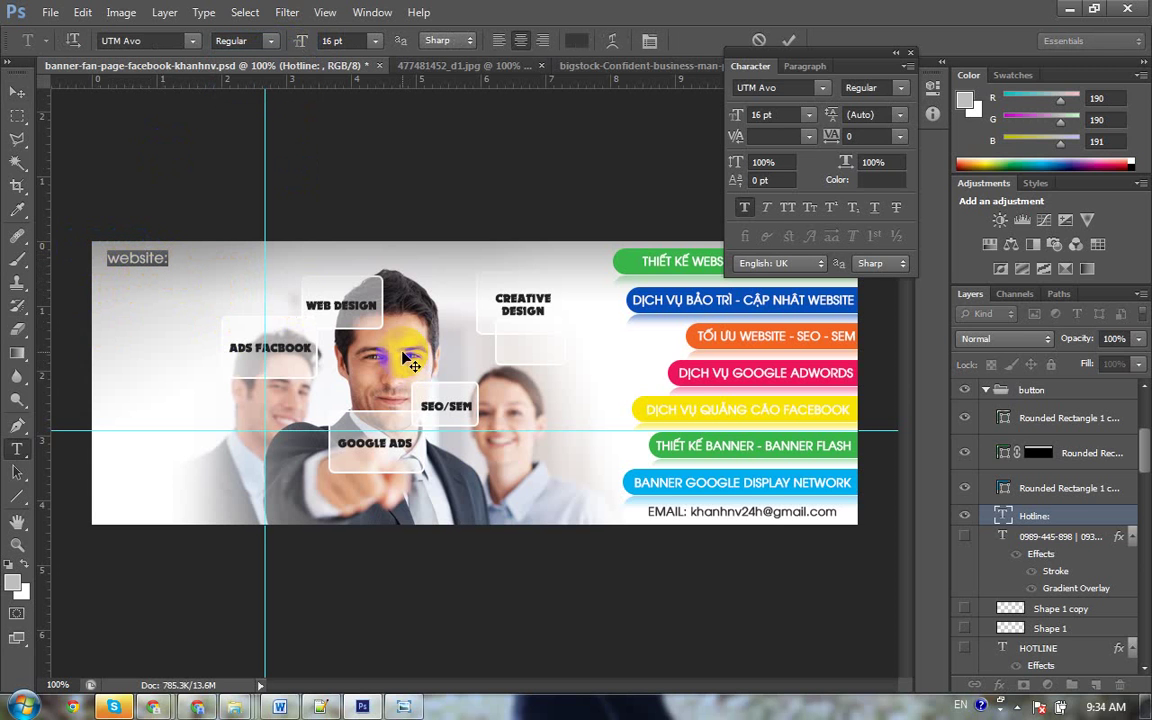
{"action": "key", "text": "Right"}
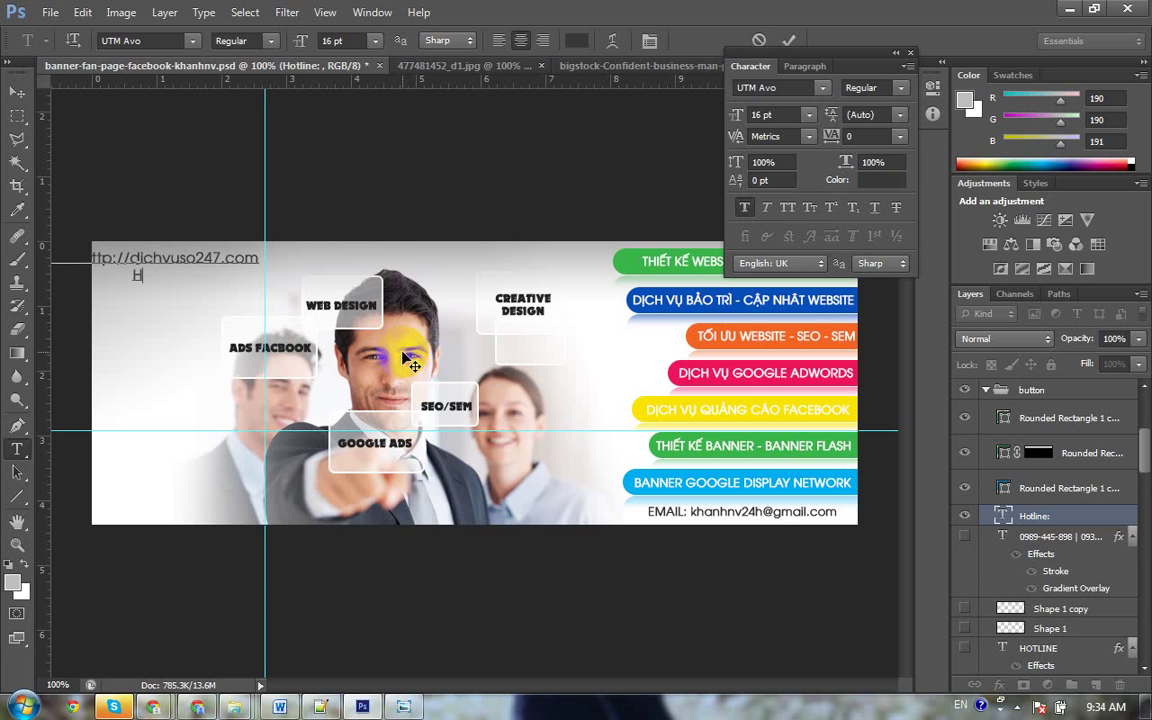
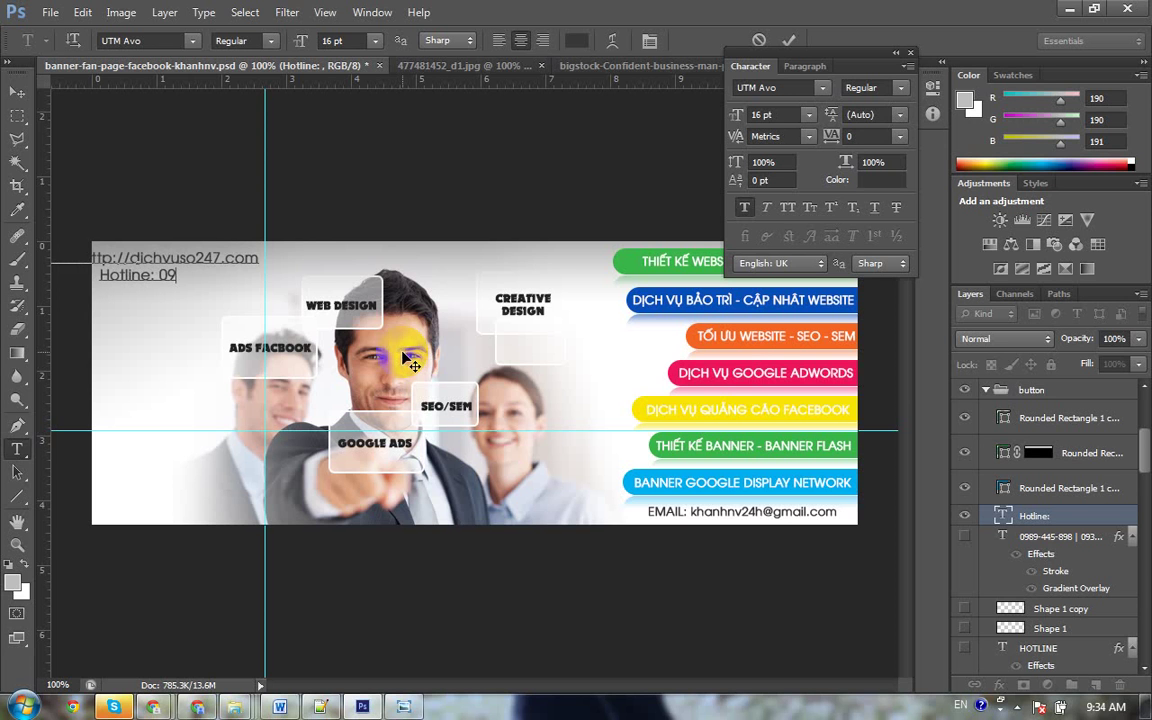
{"action": "key", "text": "BackSpace"}
{"action": "key", "text": "BackSpace"}
{"action": "key", "text": "BackSpace"}
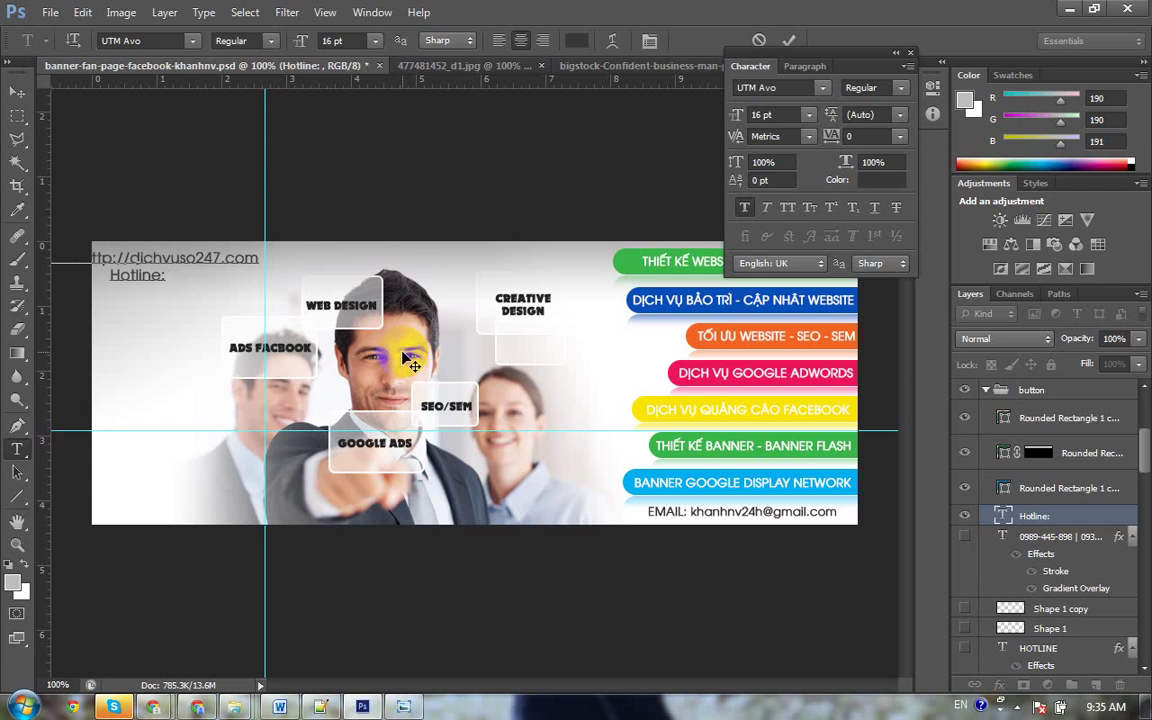
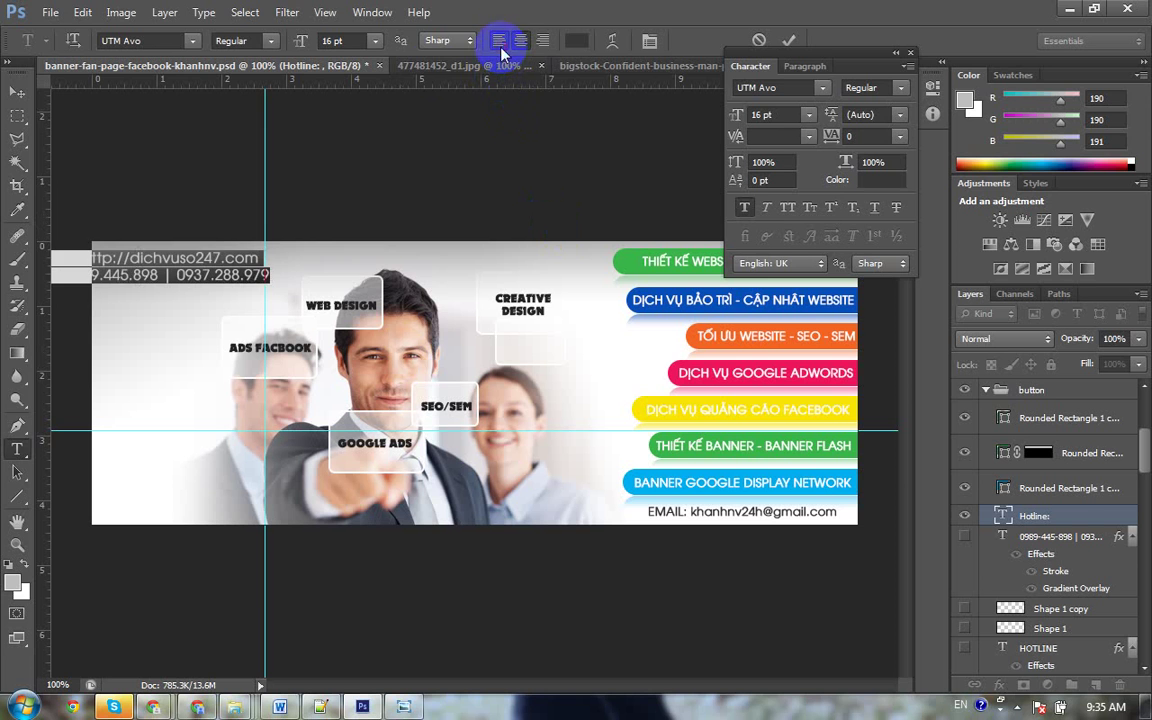
Change the block's alignment, set it to 12 pt, and position it at the top-left.
{"action": "left_click", "coordinate": [520, 40]}
{"action": "left_click", "coordinate": [14, 98]}
{"action": "left_click_drag", "start_coordinate": [175, 288], "coordinate": [145, 280]}
{"action": "key", "text": "t"}
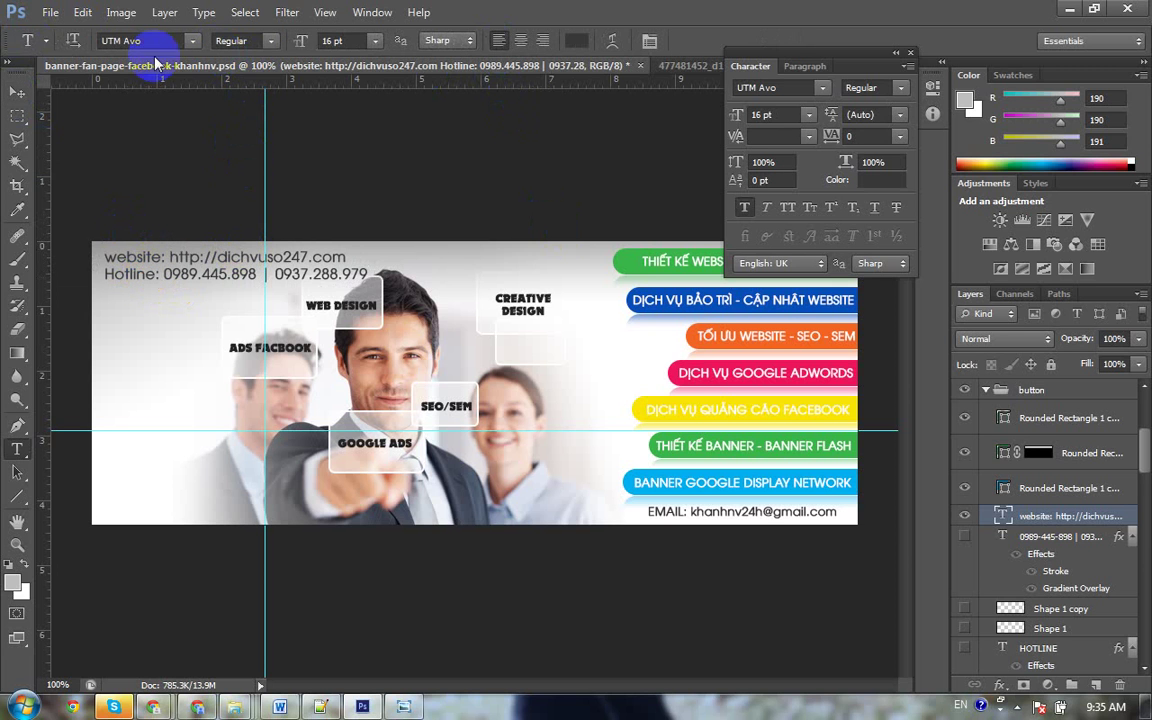
{"action": "type", "text": "12"}
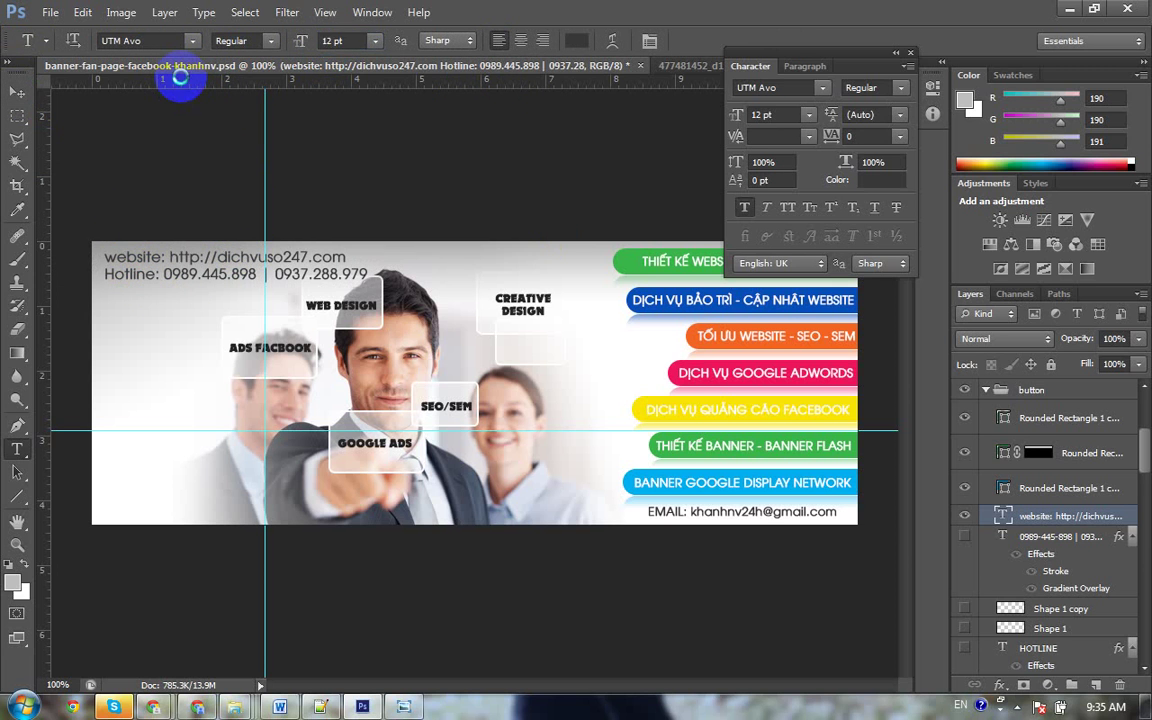
{"action": "key", "text": "Return"}
{"action": "left_click", "coordinate": [17, 92]}
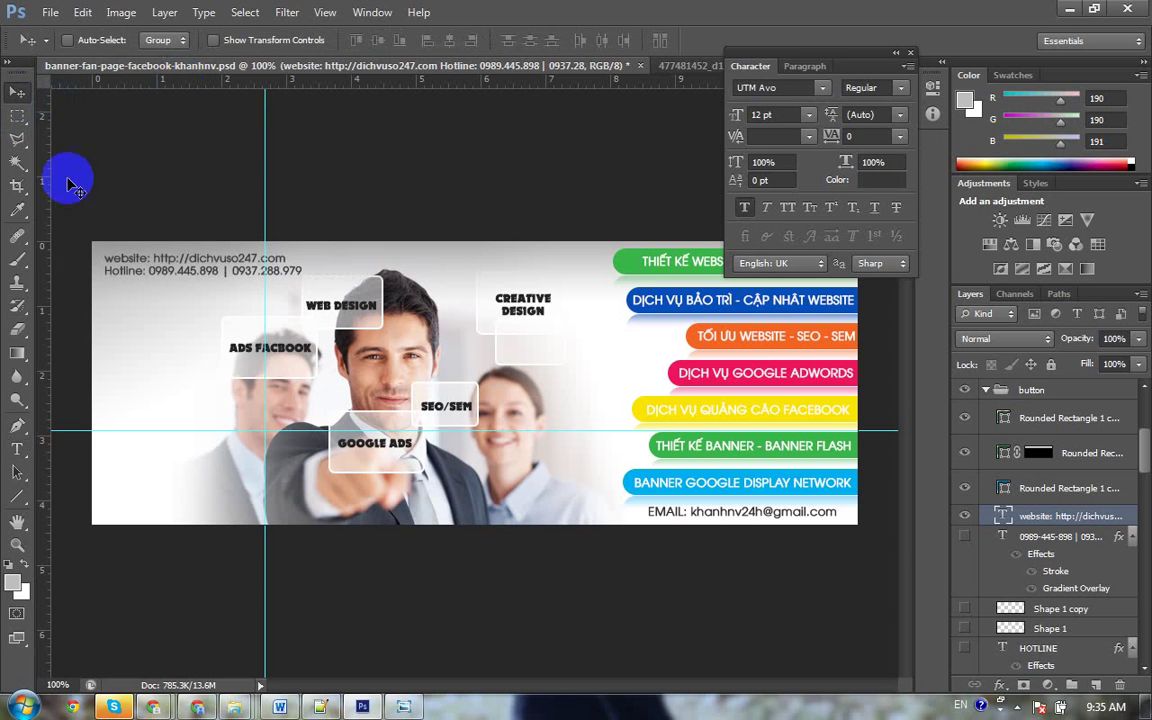
{"action": "left_click_drag", "start_coordinate": [143, 267], "coordinate": [145, 267]}
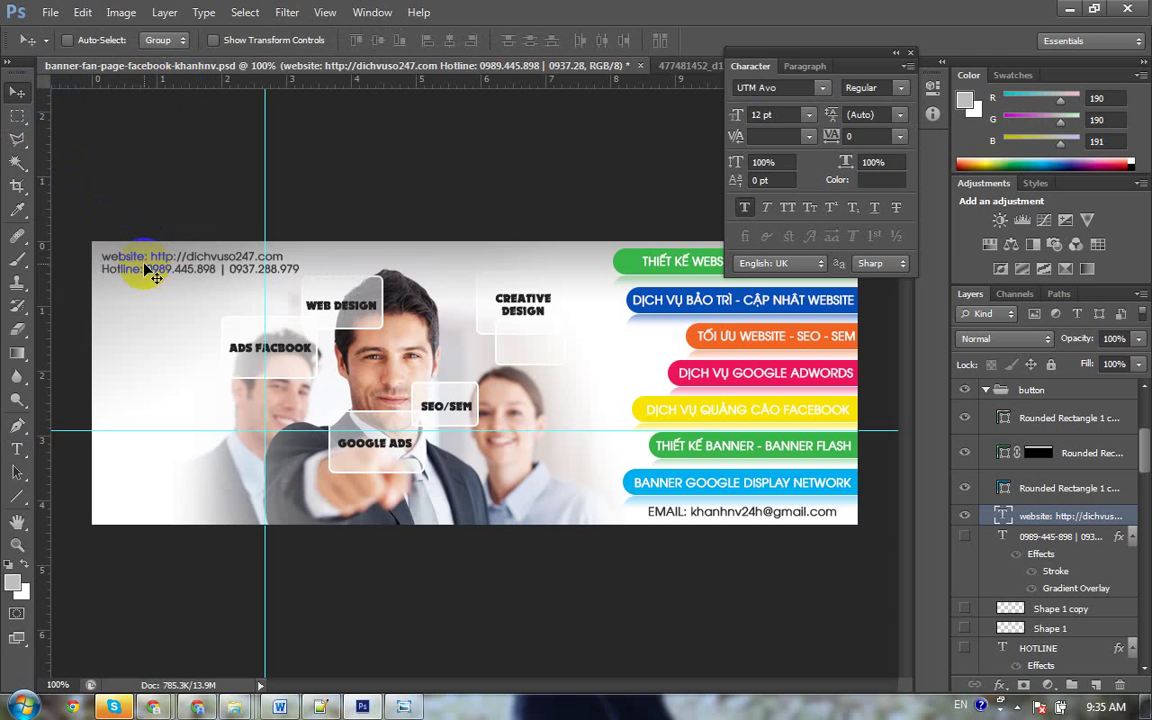
Add a new layer and draw a rectangle around the website and hotline text.
{"action": "left_click", "coordinate": [700, 549]}
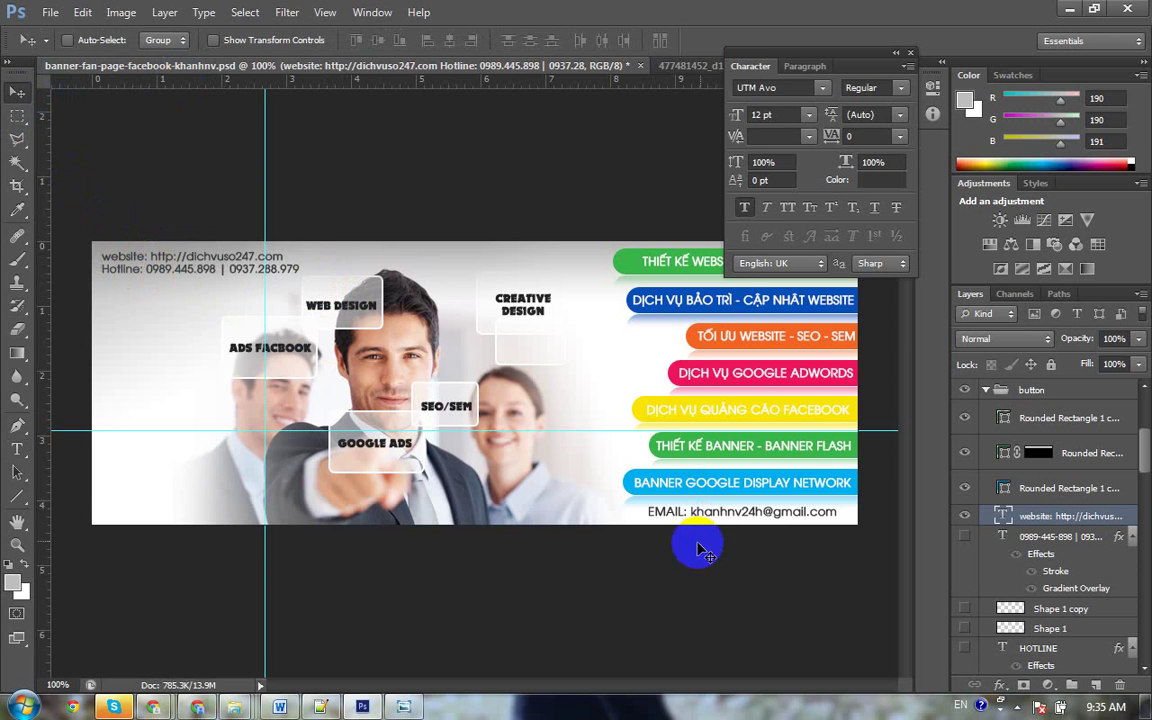
{"action": "left_click_drag", "start_coordinate": [1025, 614], "coordinate": [1094, 688]}
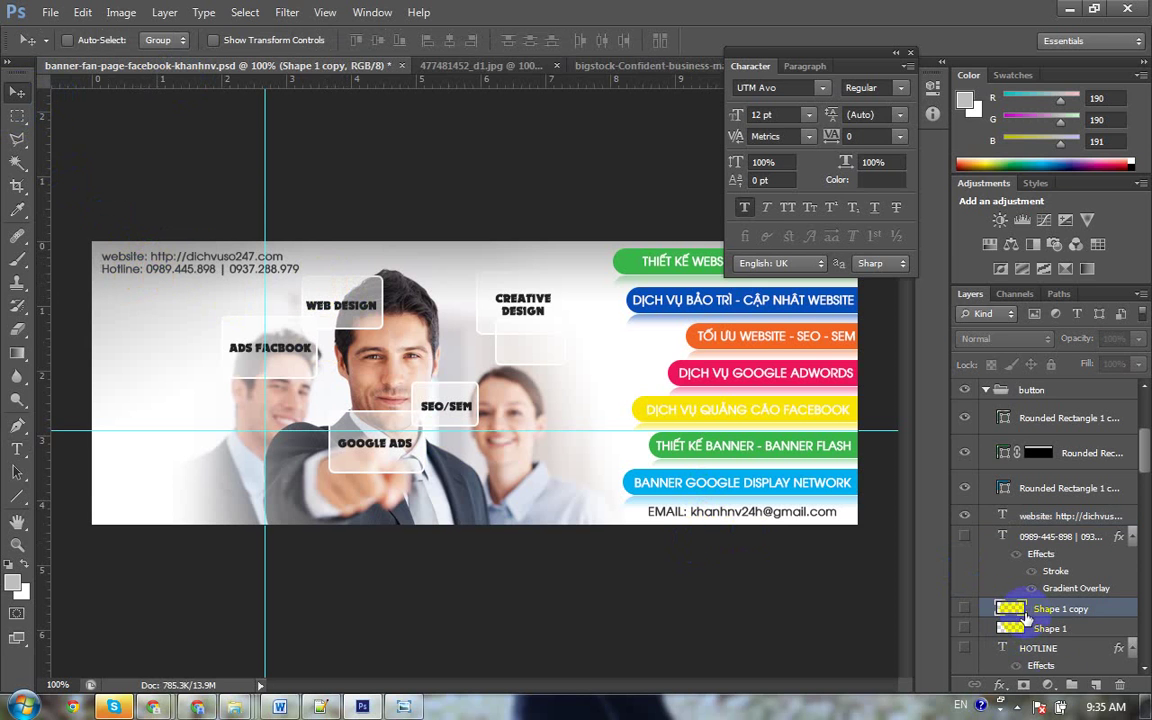
{"action": "key", "text": "u"}
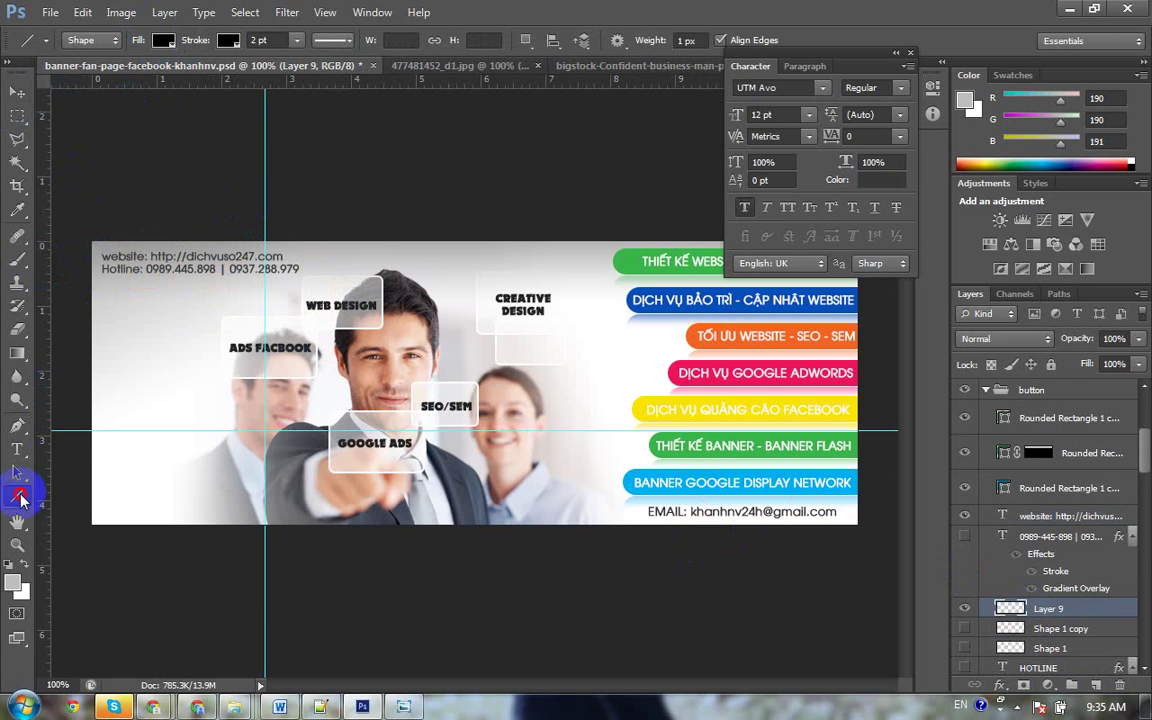
{"action": "left_click", "coordinate": [20, 497]}
{"action": "left_click", "coordinate": [60, 483]}
{"action": "left_click_drag", "start_coordinate": [94, 247], "coordinate": [302, 279]}
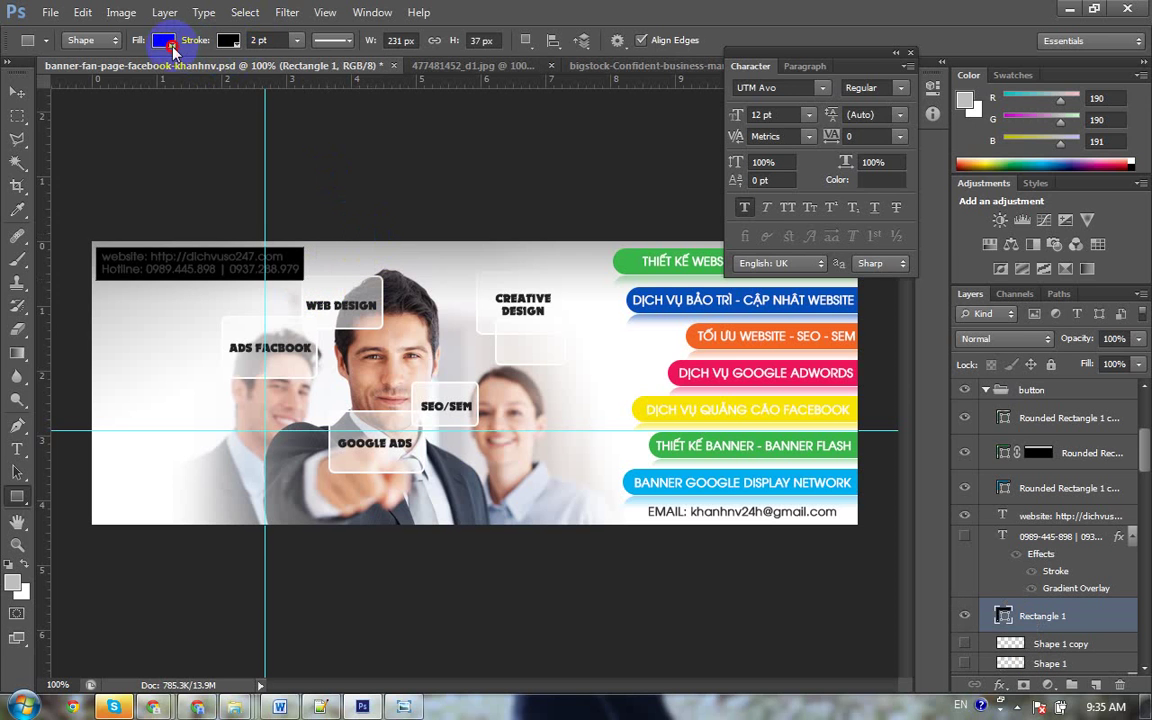
Fill the rectangle with white and give it a black outline.
{"action": "left_click", "coordinate": [160, 41]}
{"action": "left_click", "coordinate": [87, 127]}
{"action": "left_click", "coordinate": [228, 40]}
{"action": "left_click", "coordinate": [76, 127]}
{"action": "left_click", "coordinate": [228, 40]}
{"action": "left_click", "coordinate": [238, 42]}
{"action": "left_click", "coordinate": [173, 127]}
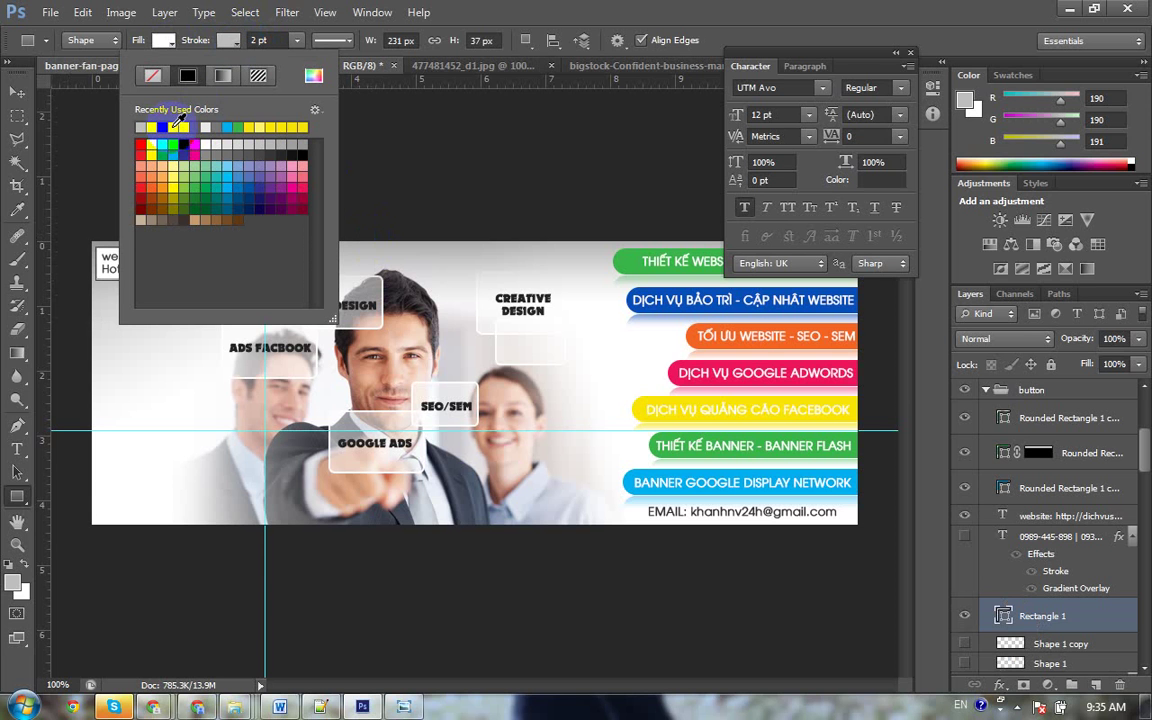
{"action": "left_click", "coordinate": [17, 100]}
{"action": "left_click", "coordinate": [17, 91]}
{"action": "left_click", "coordinate": [250, 122]}
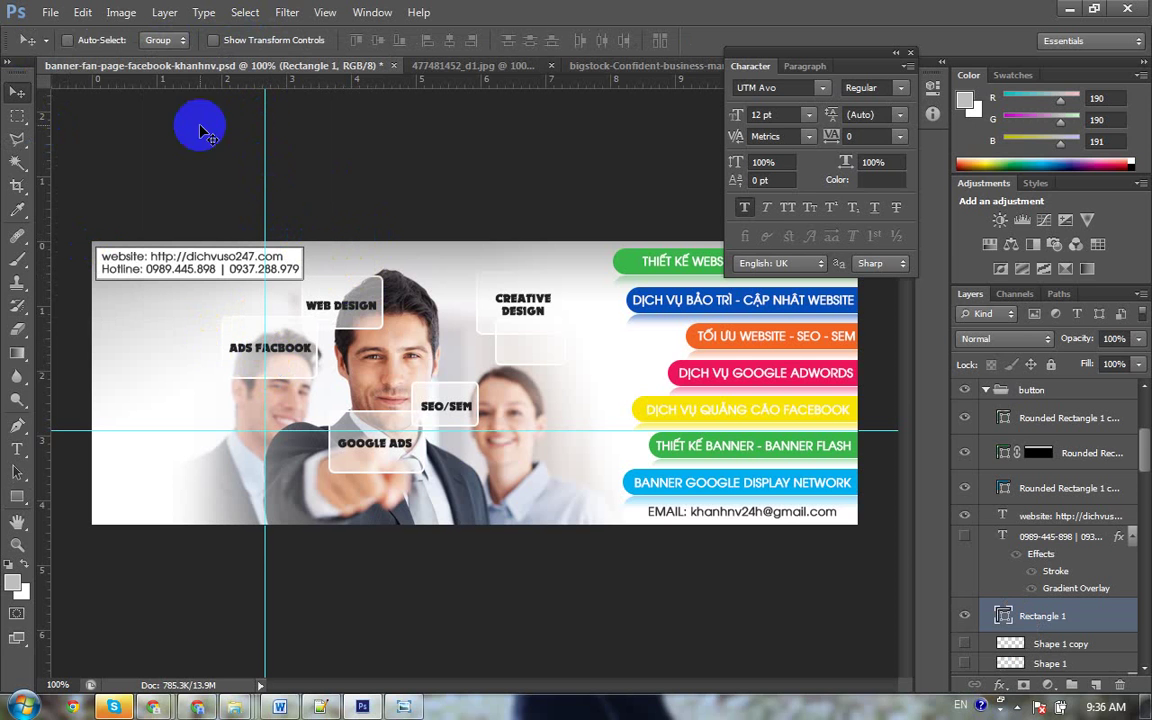
Remove the box's outline and toggle the white box to compare with and without.
{"action": "key", "text": "u"}
{"action": "left_click", "coordinate": [163, 40]}
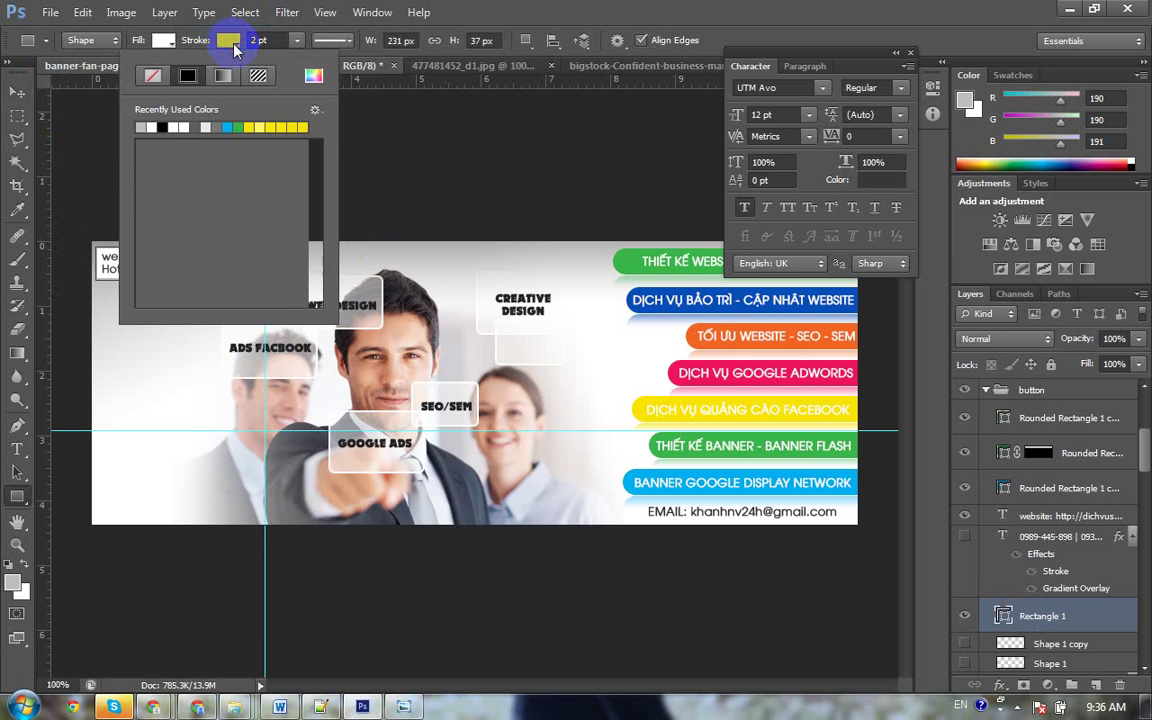
{"action": "left_click", "coordinate": [17, 91]}
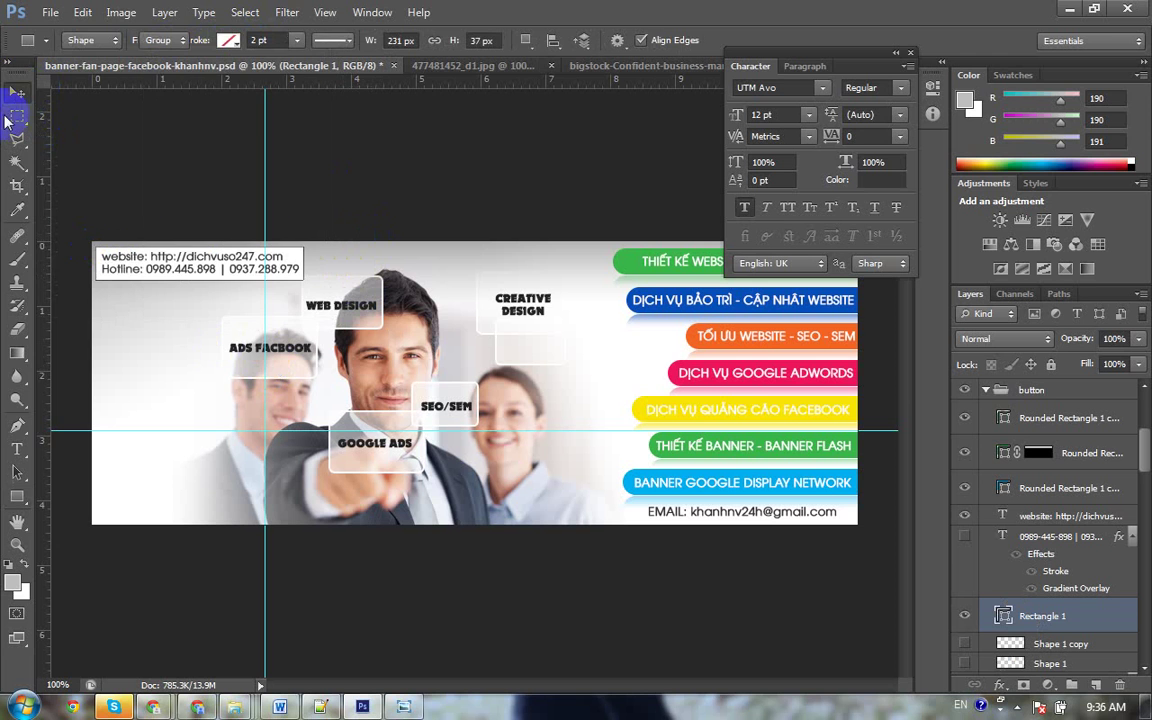
{"action": "left_click", "coordinate": [236, 290]}
{"action": "left_click", "coordinate": [968, 620]}
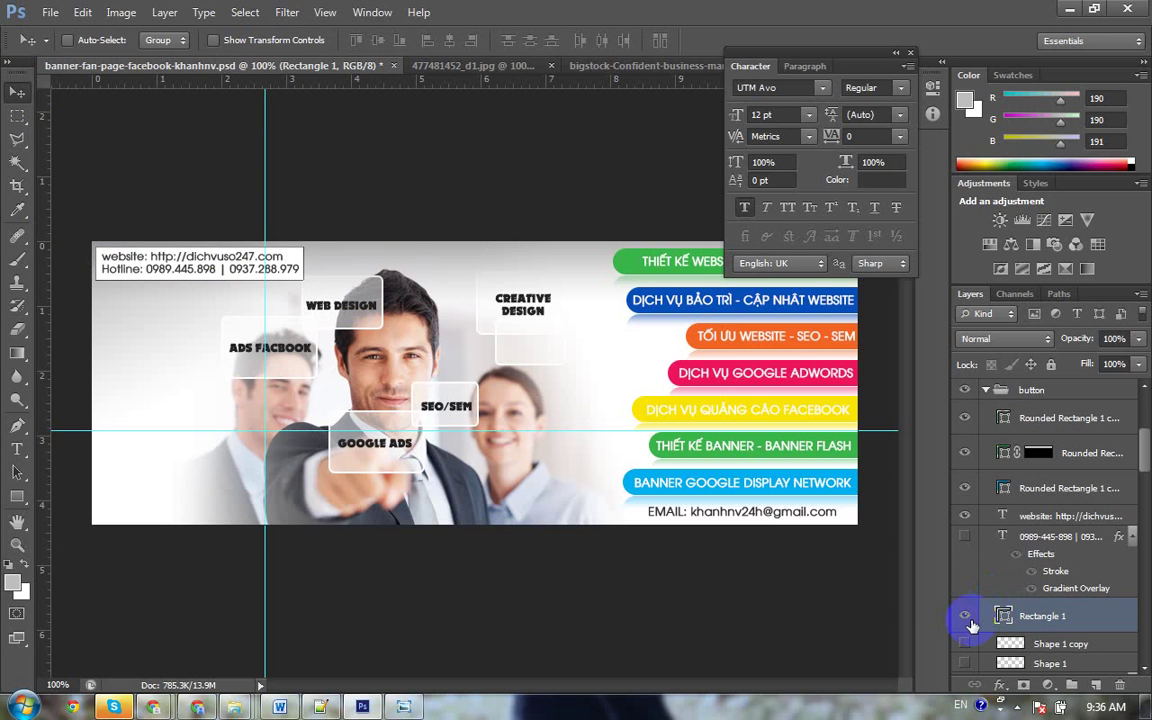
{"action": "left_click", "coordinate": [966, 618]}
{"action": "left_click", "coordinate": [966, 618]}
{"action": "left_click", "coordinate": [966, 618]}
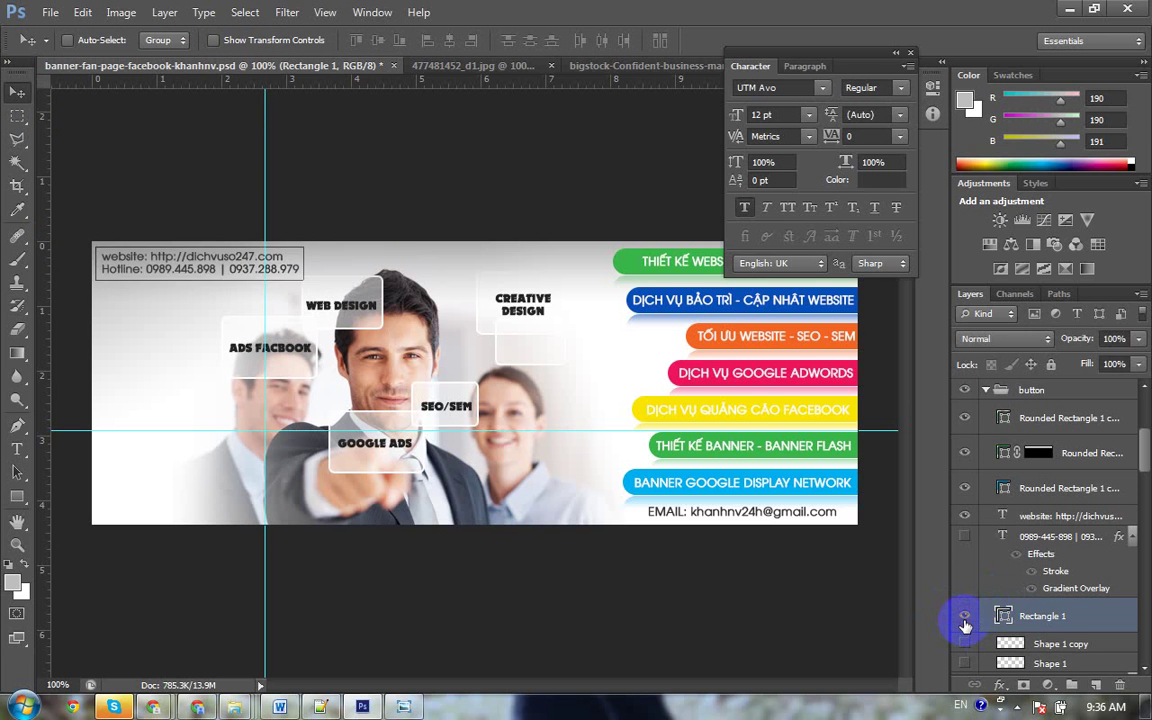
{"action": "left_click", "coordinate": [966, 618]}
Zoom to 200% on the top-left corner and try a yellow fill for the box.
{"action": "key", "text": "ctrl+plus"}
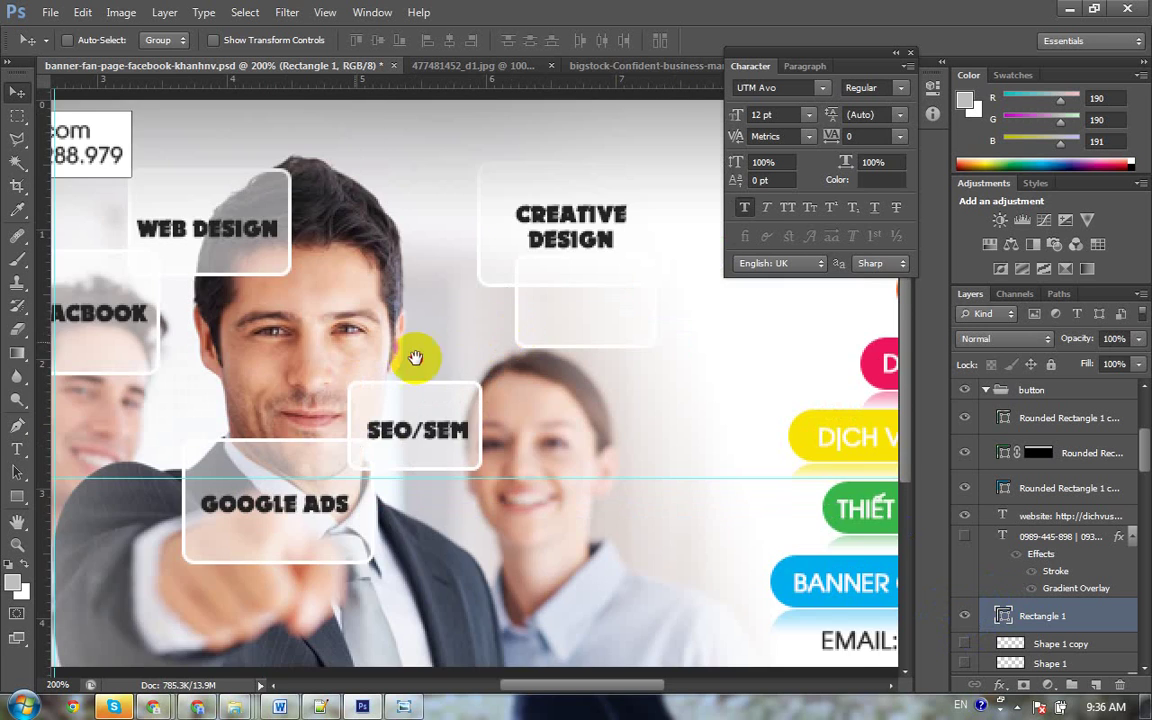
{"action": "key", "text": "Home"}
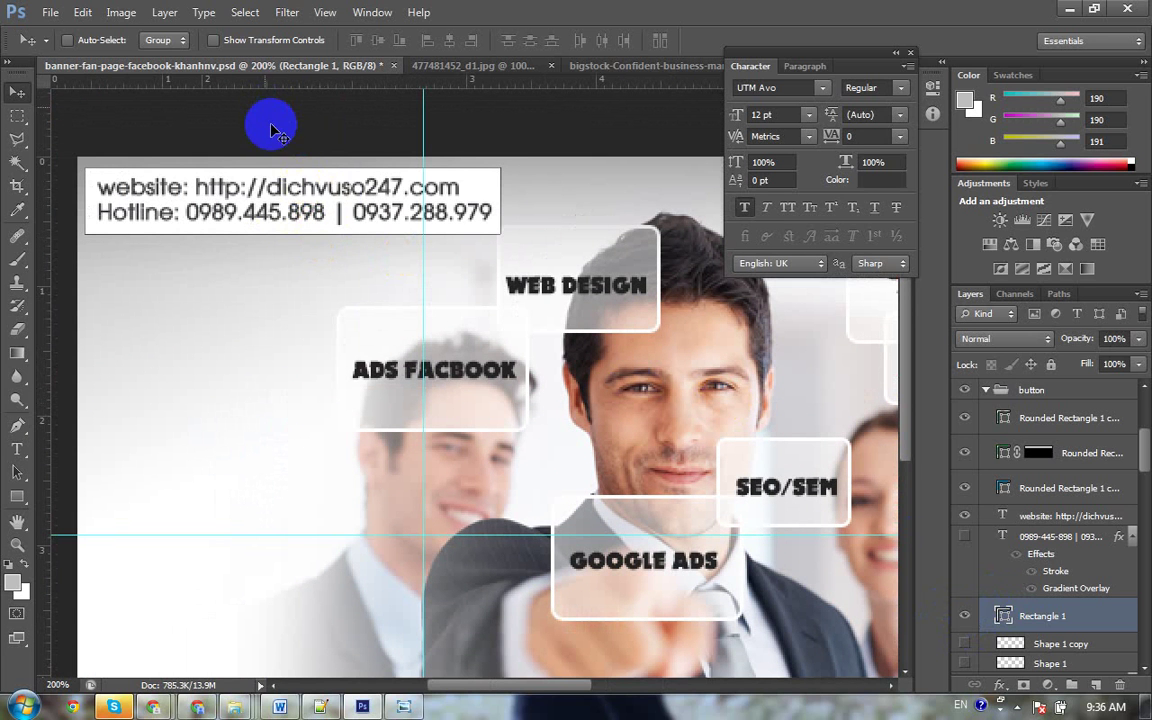
{"action": "key", "text": "u"}
{"action": "left_click", "coordinate": [231, 40]}
{"action": "left_click", "coordinate": [147, 72]}
{"action": "left_click", "coordinate": [160, 45]}
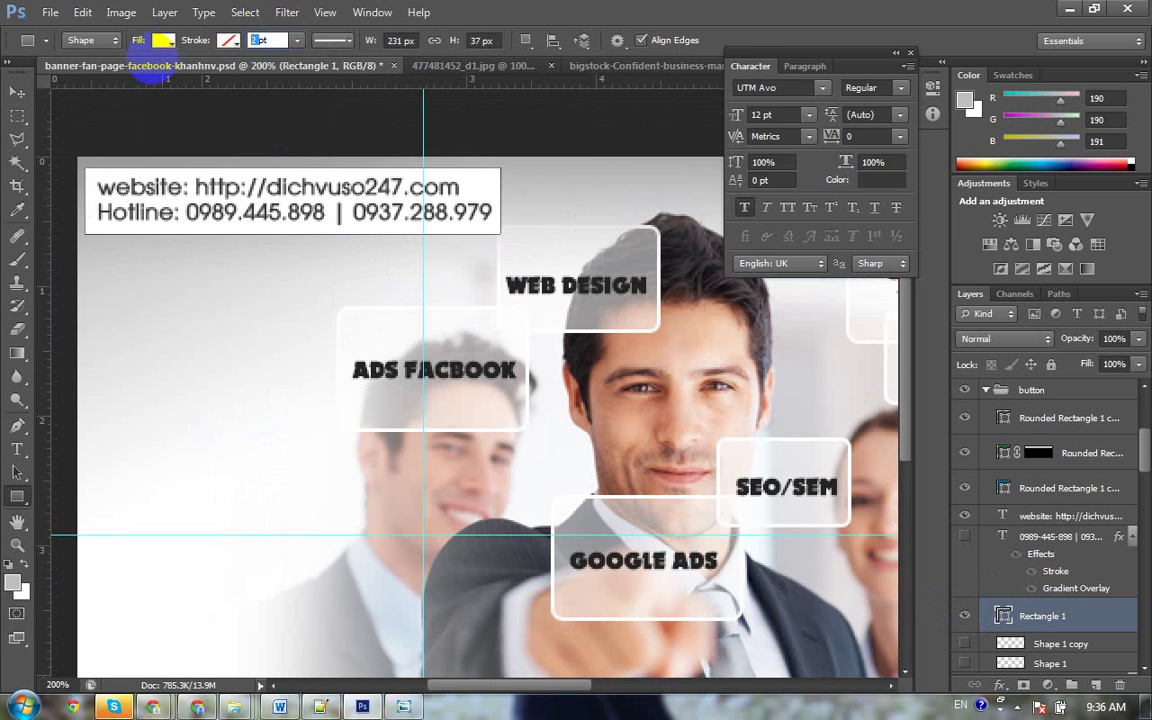
{"action": "key", "text": "v"}
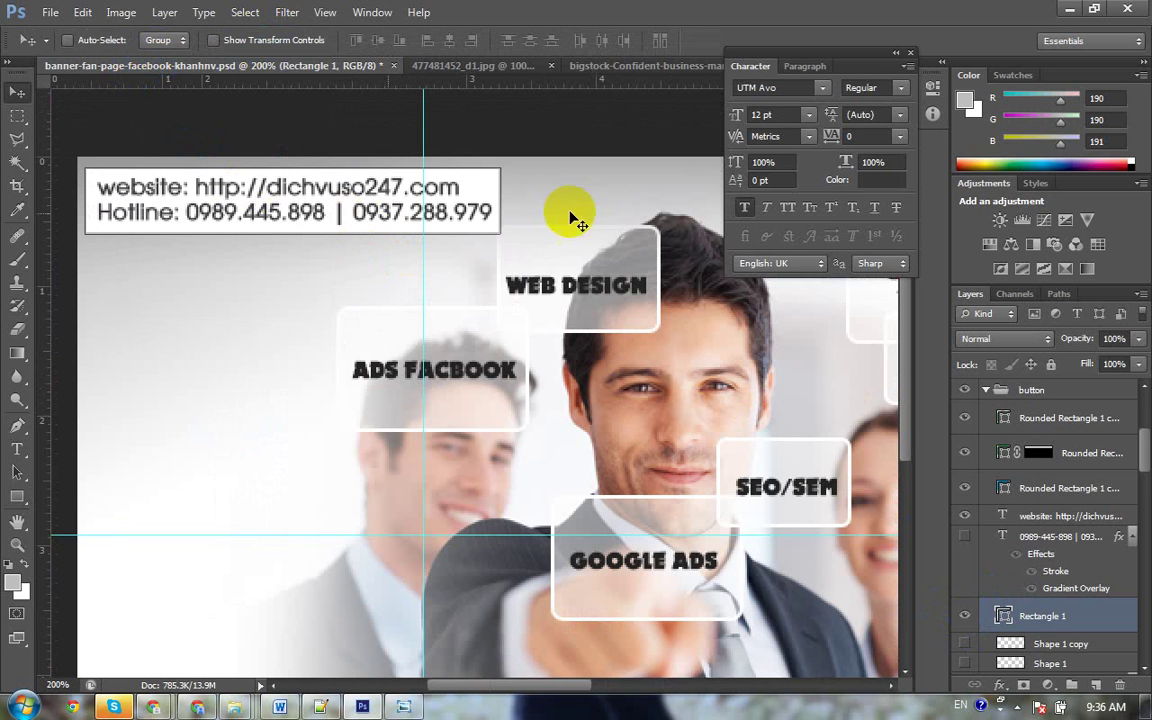
Rasterize the Rectangle 1 layer and lower its opacity to 19%.
{"action": "right_click", "coordinate": [1045, 620]}
{"action": "left_click", "coordinate": [900, 200]}
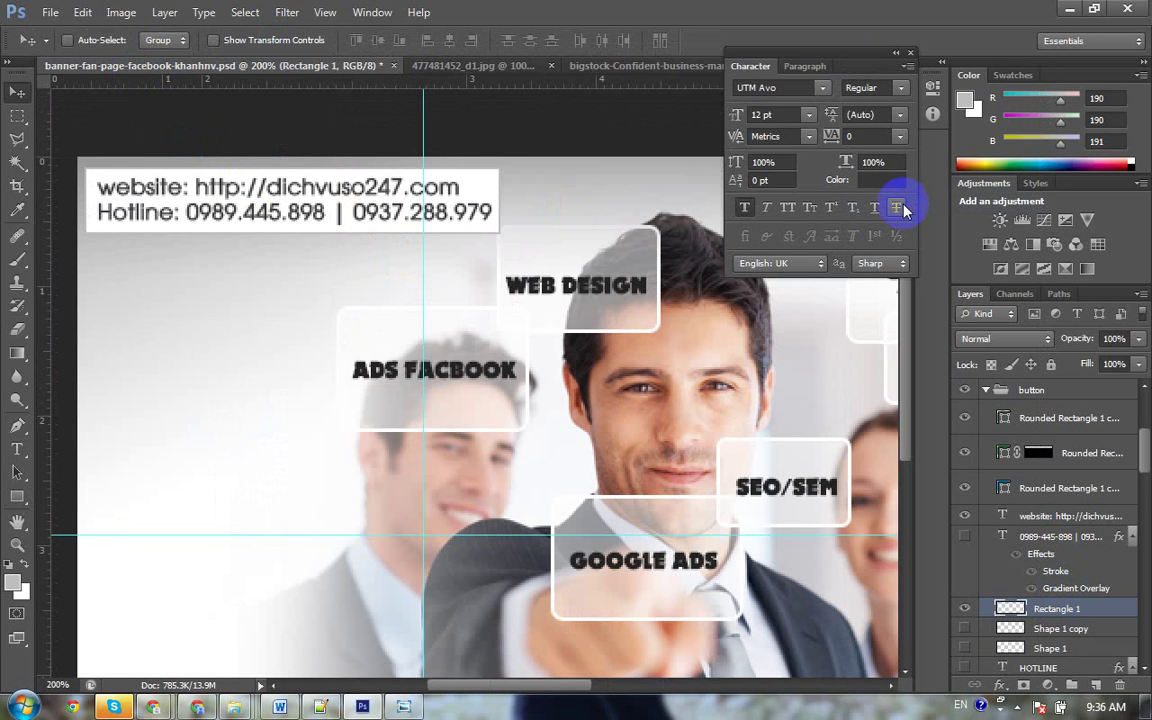
{"action": "left_click", "coordinate": [1138, 338]}
{"action": "left_click_drag", "start_coordinate": [1138, 356], "coordinate": [1076, 360]}
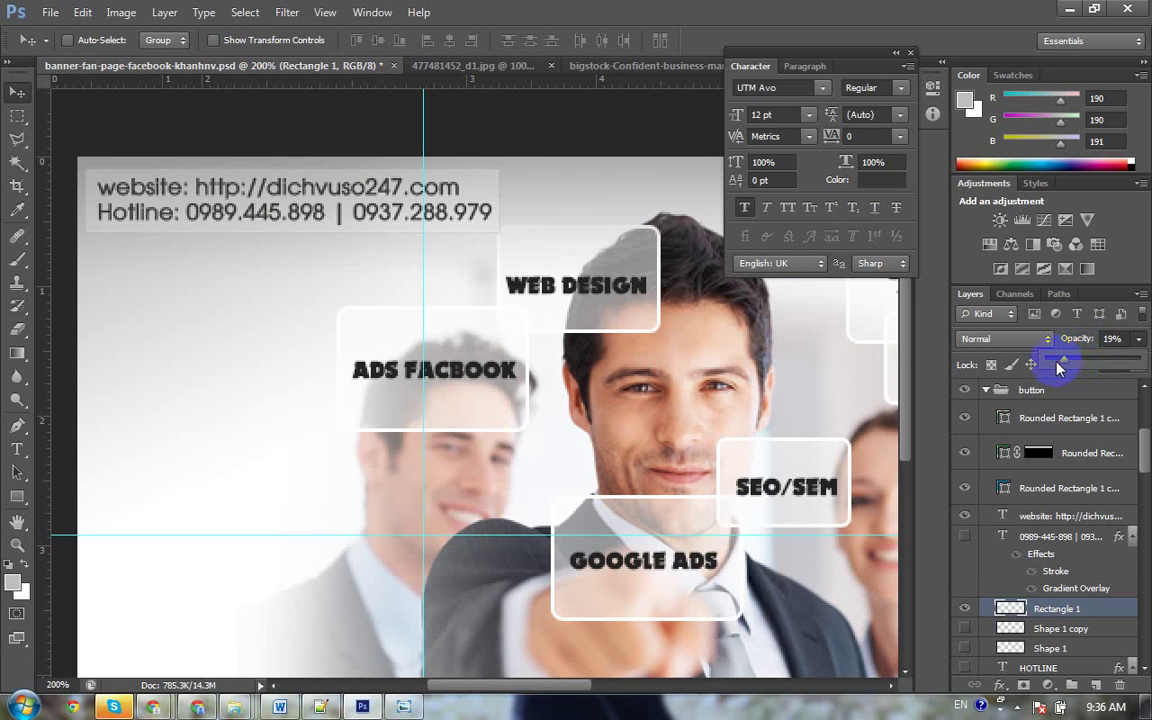
Save the banner and return the view to 100% zoom.
{"action": "key", "text": "ctrl+s"}
{"action": "key", "text": "ctrl+minus"}
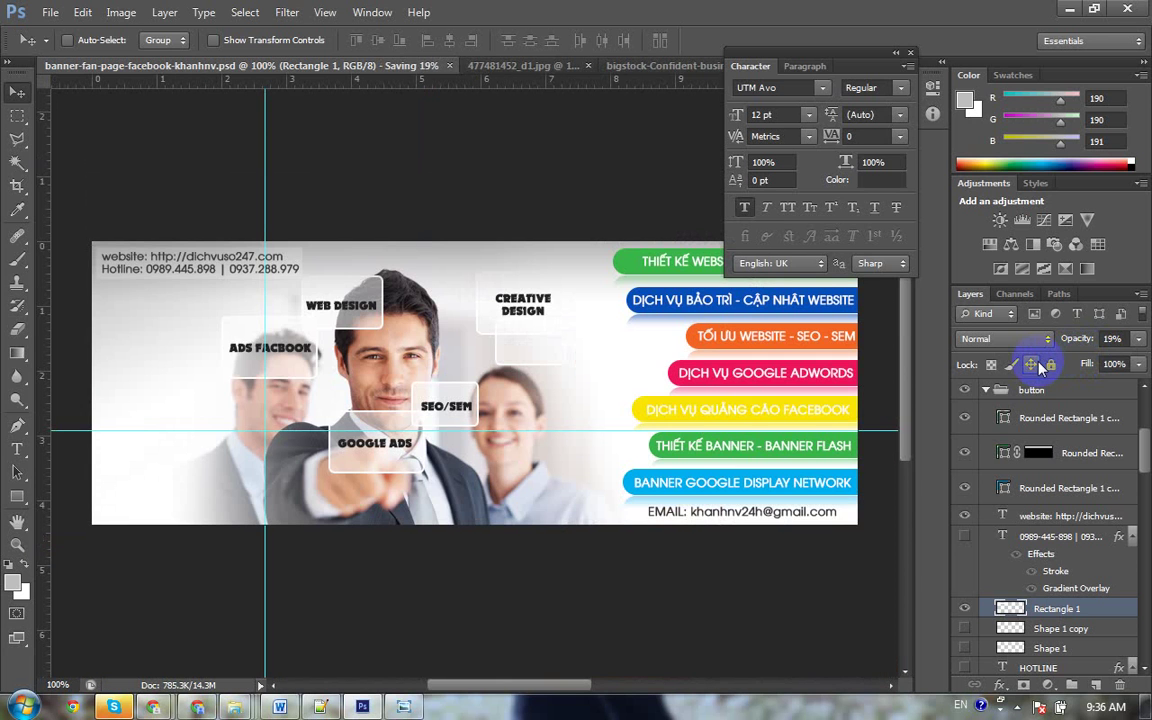
{"action": "key", "text": "ctrl+minus"}
{"action": "key", "text": "ctrl+plus"}
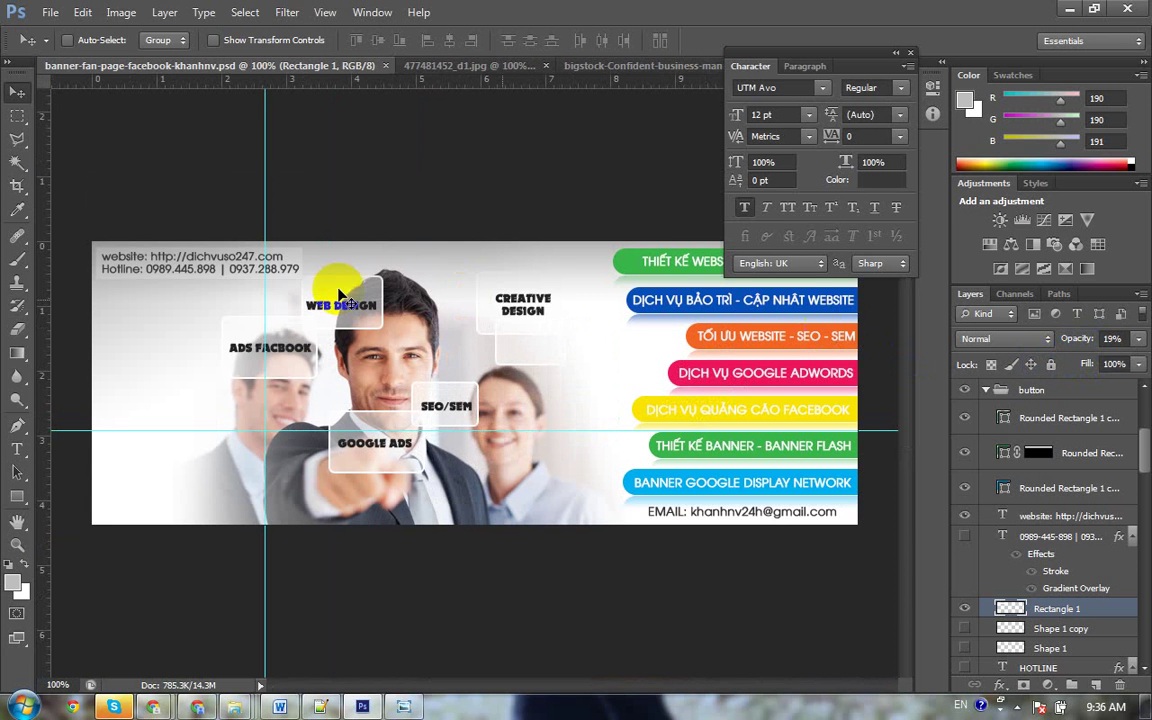
Recolour the website text to the maintenance banner's blue (#064eb7) and save.
{"action": "right_click", "coordinate": [235, 226]}
{"action": "left_click", "coordinate": [250, 334]}
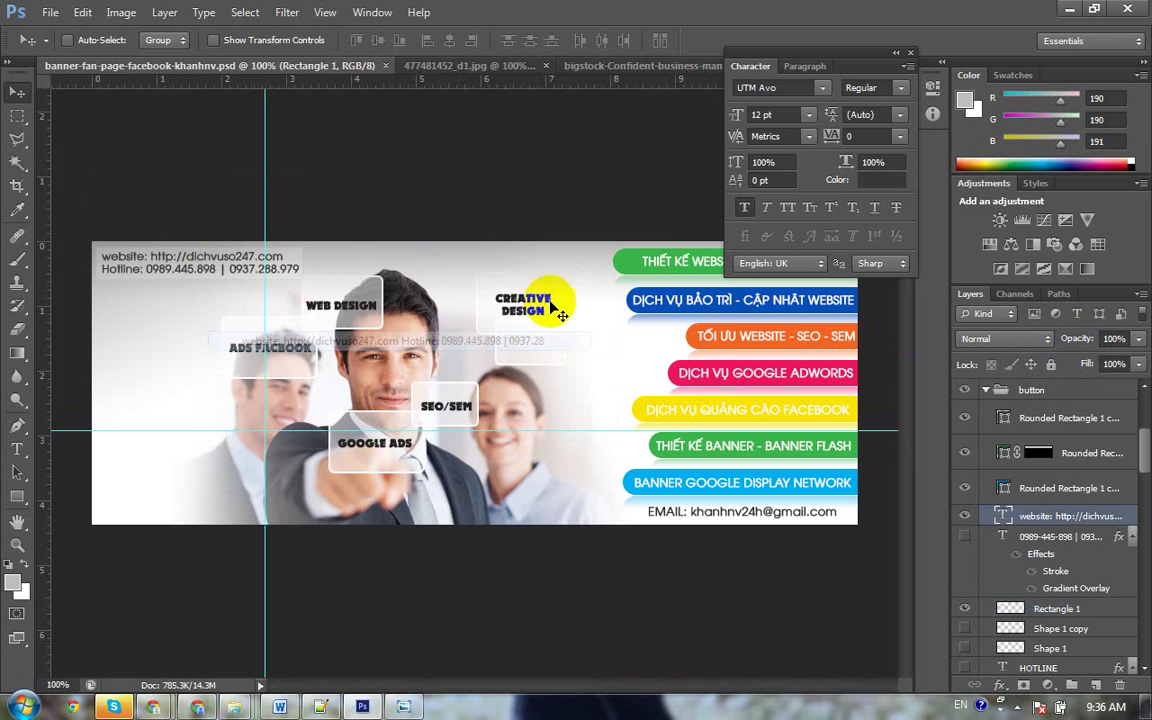
{"action": "key", "text": "t"}
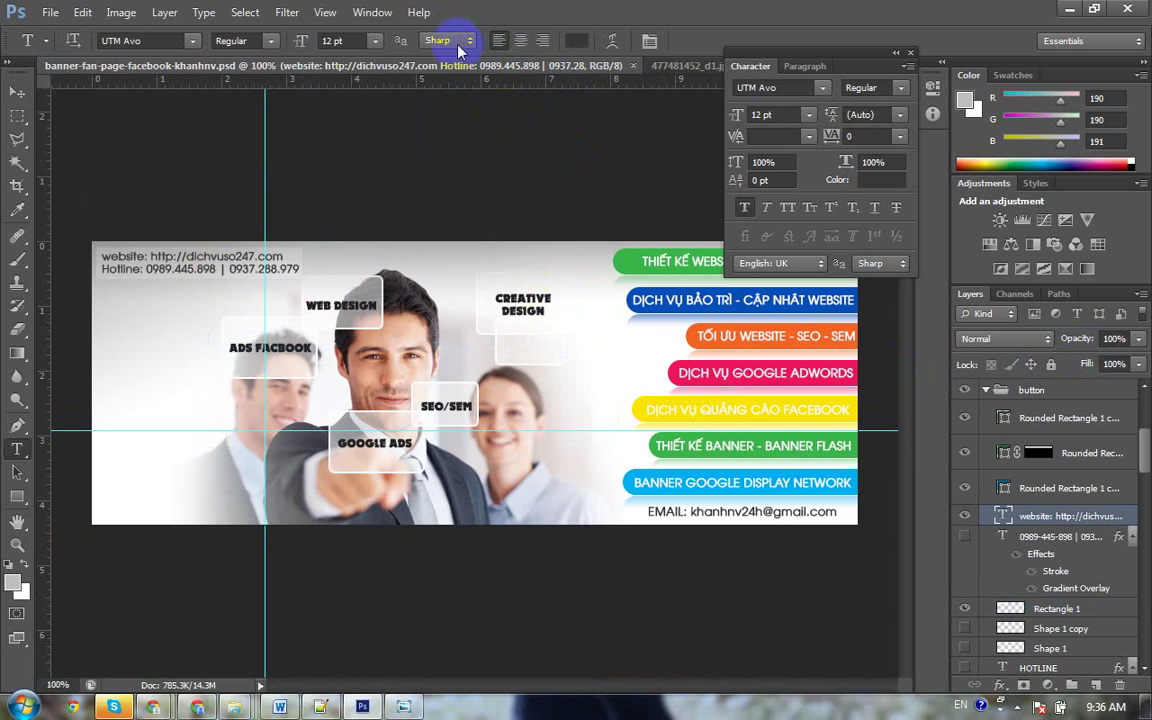
{"action": "left_click", "coordinate": [875, 180]}
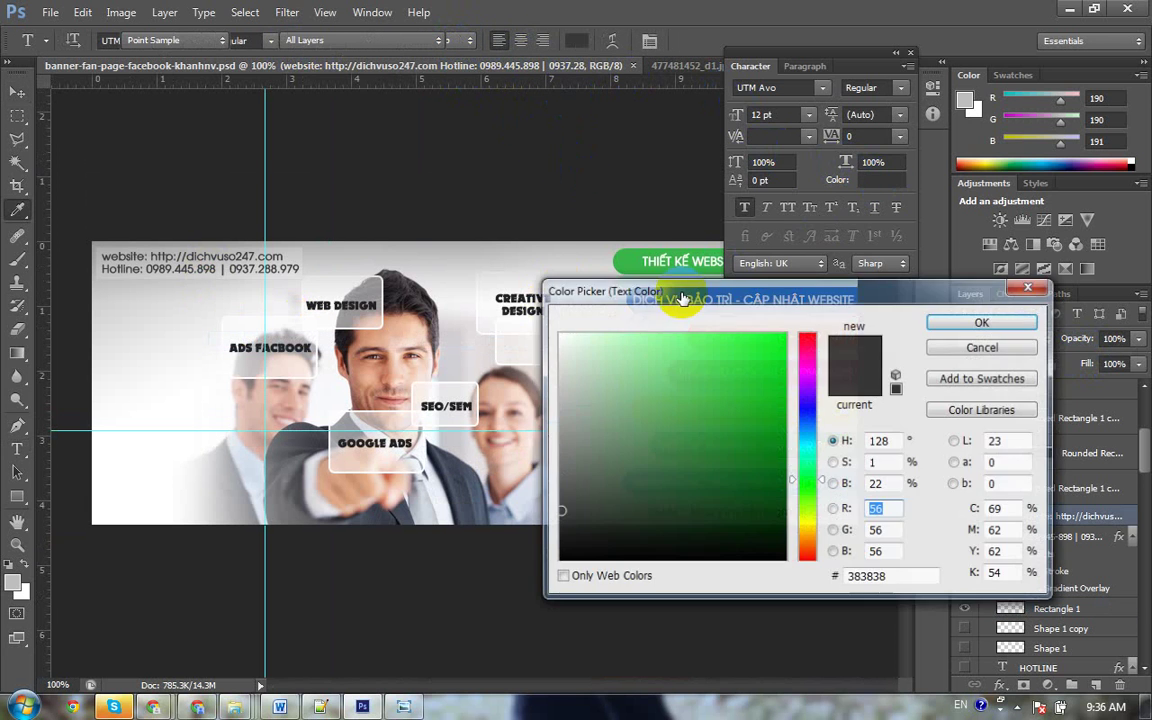
{"action": "left_click_drag", "start_coordinate": [681, 299], "coordinate": [700, 392]}
{"action": "left_click", "coordinate": [744, 292]}
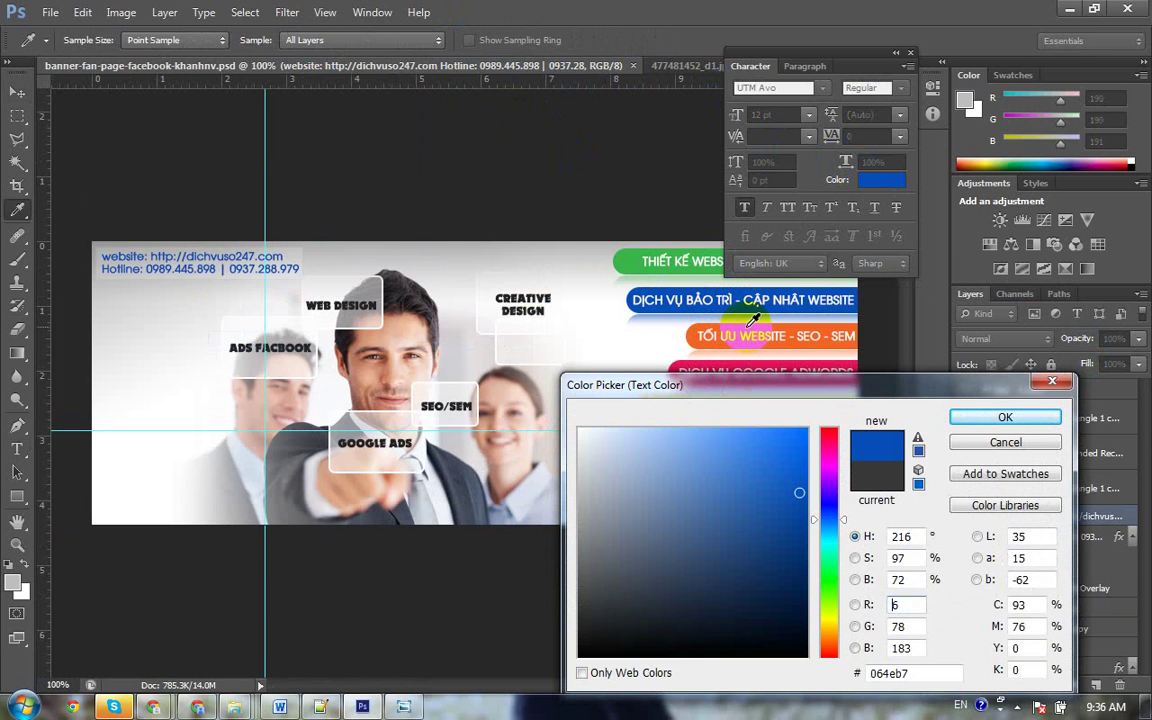
{"action": "left_click", "coordinate": [745, 336]}
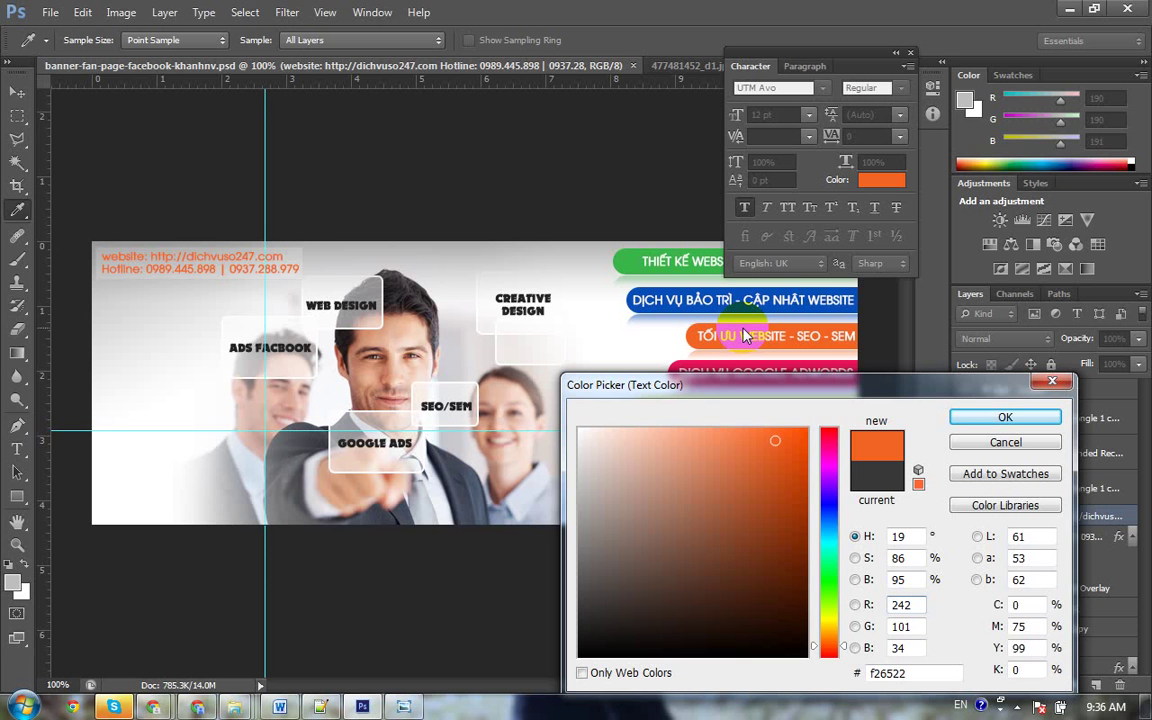
{"action": "left_click", "coordinate": [745, 300]}
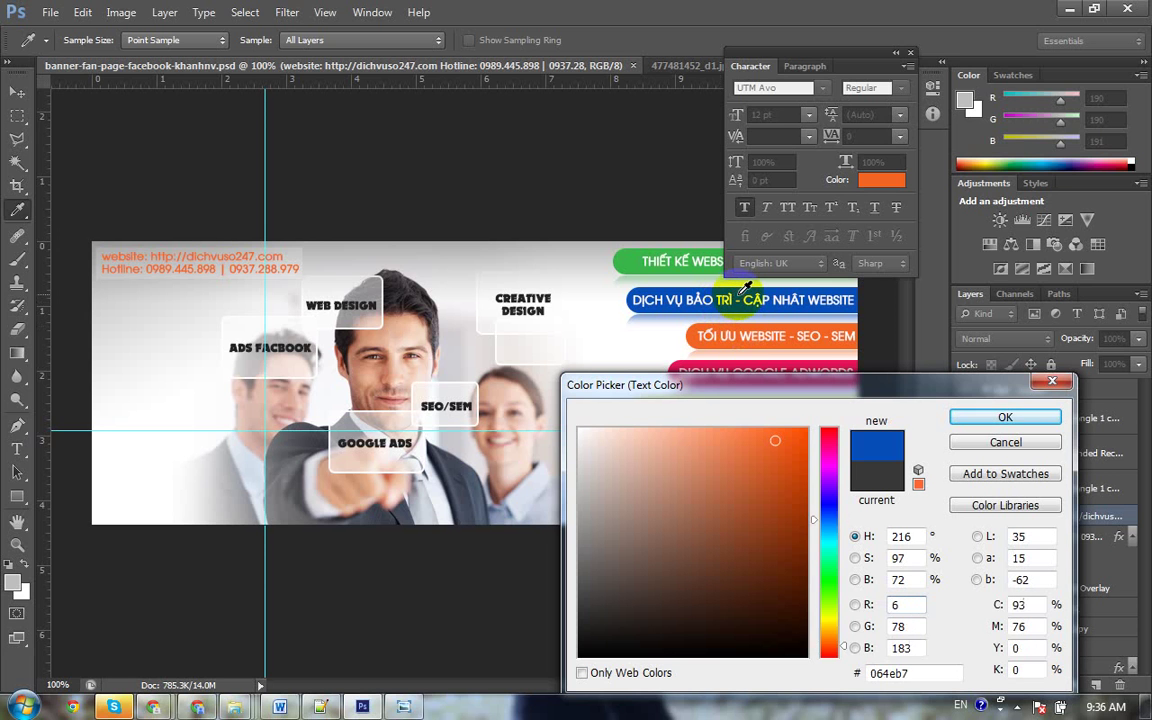
{"action": "left_click", "coordinate": [1000, 417]}
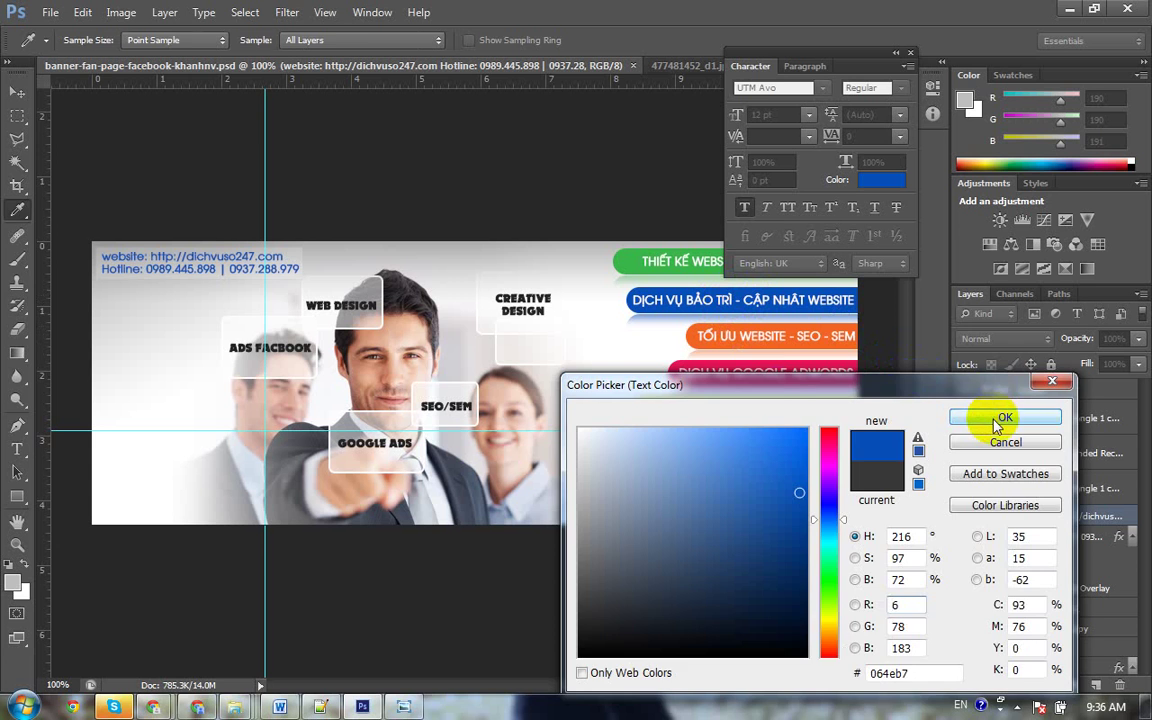
{"action": "key", "text": "ctrl+s"}
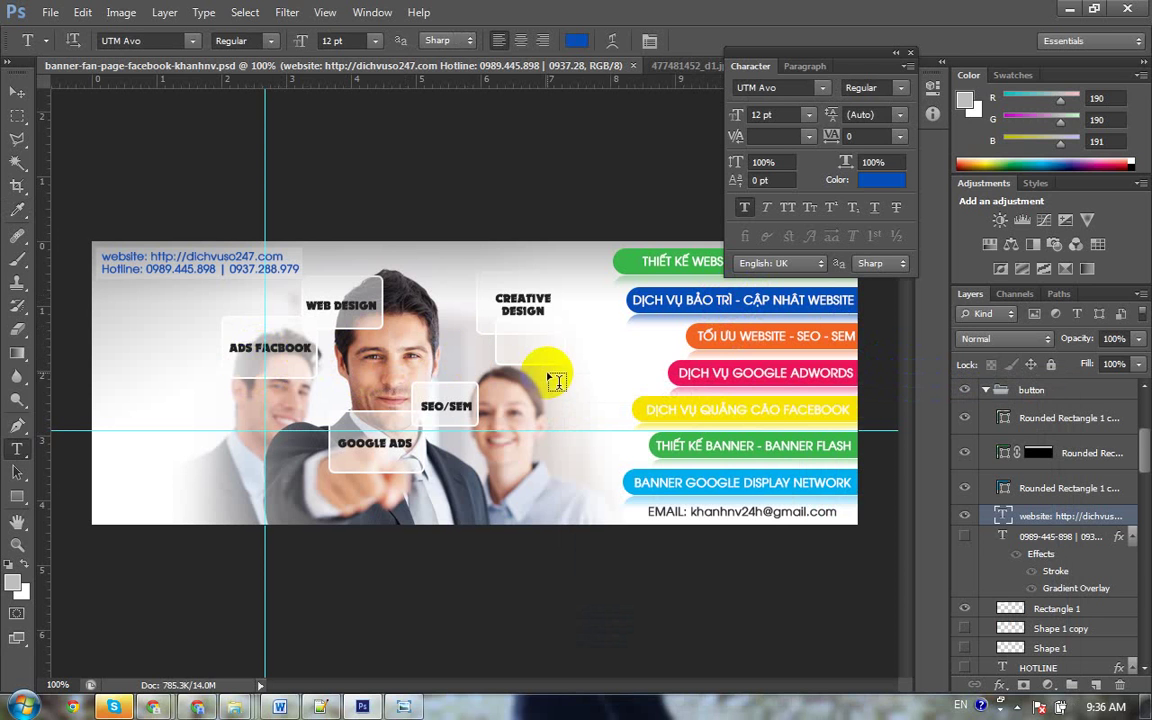
Save for Web as a maximum-quality JPEG, banner-fan-page-facebook-khanhnv.jpg, into thiet-ke-banner.
{"action": "left_click", "coordinate": [496, 305]}
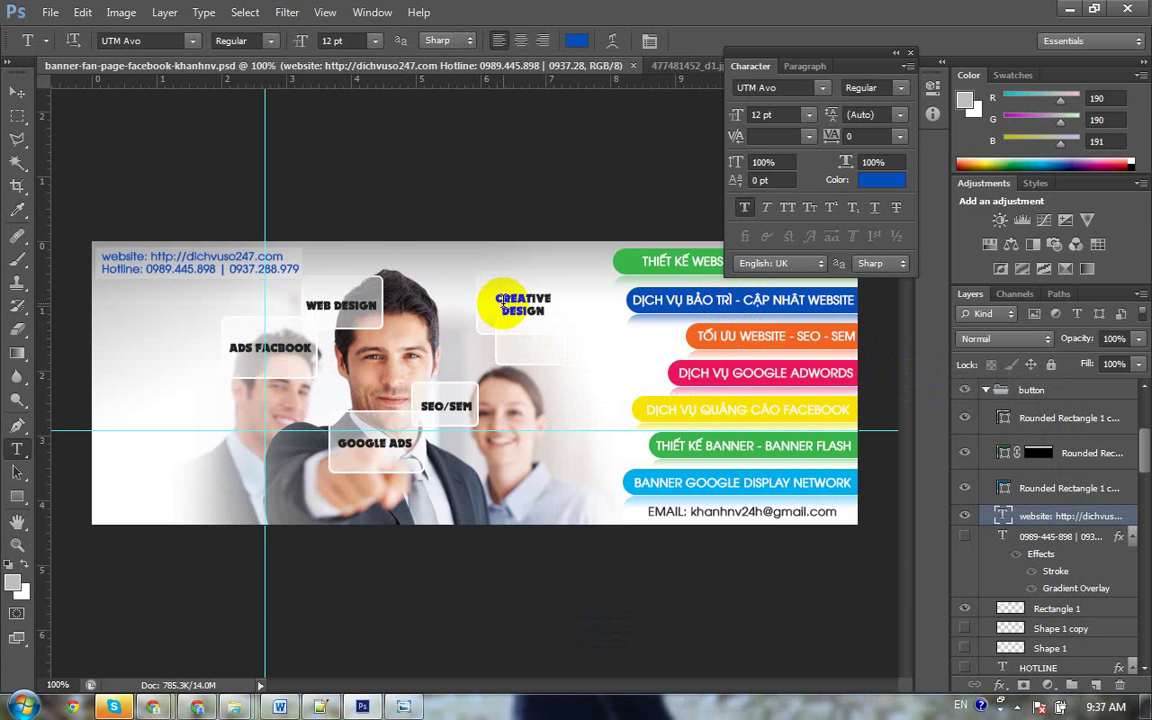
{"action": "left_click", "coordinate": [49, 12]}
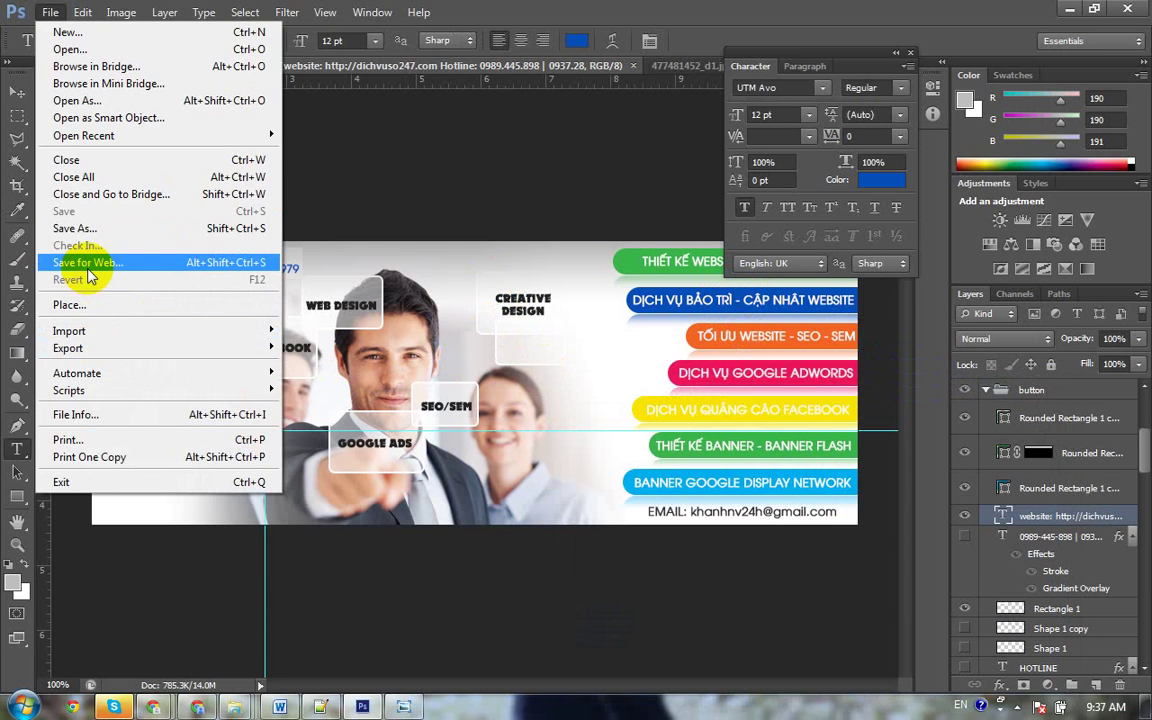
{"action": "left_click", "coordinate": [88, 262]}
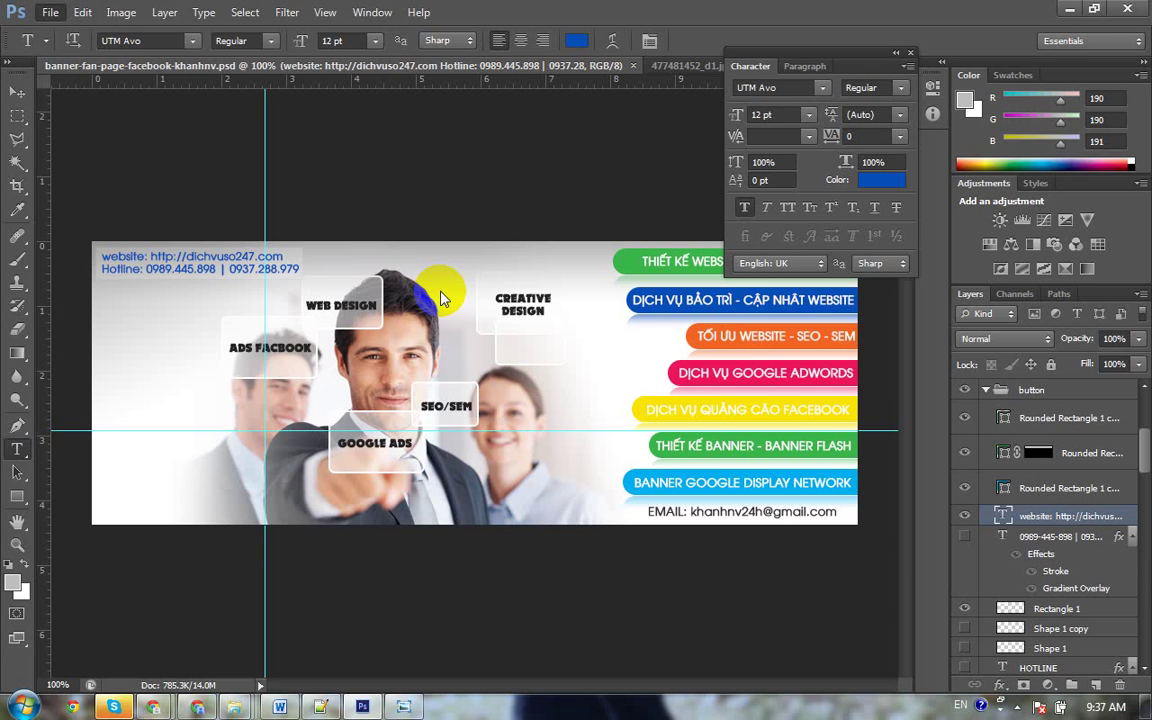
{"action": "key", "text": "ctrl+alt+shift+s"}
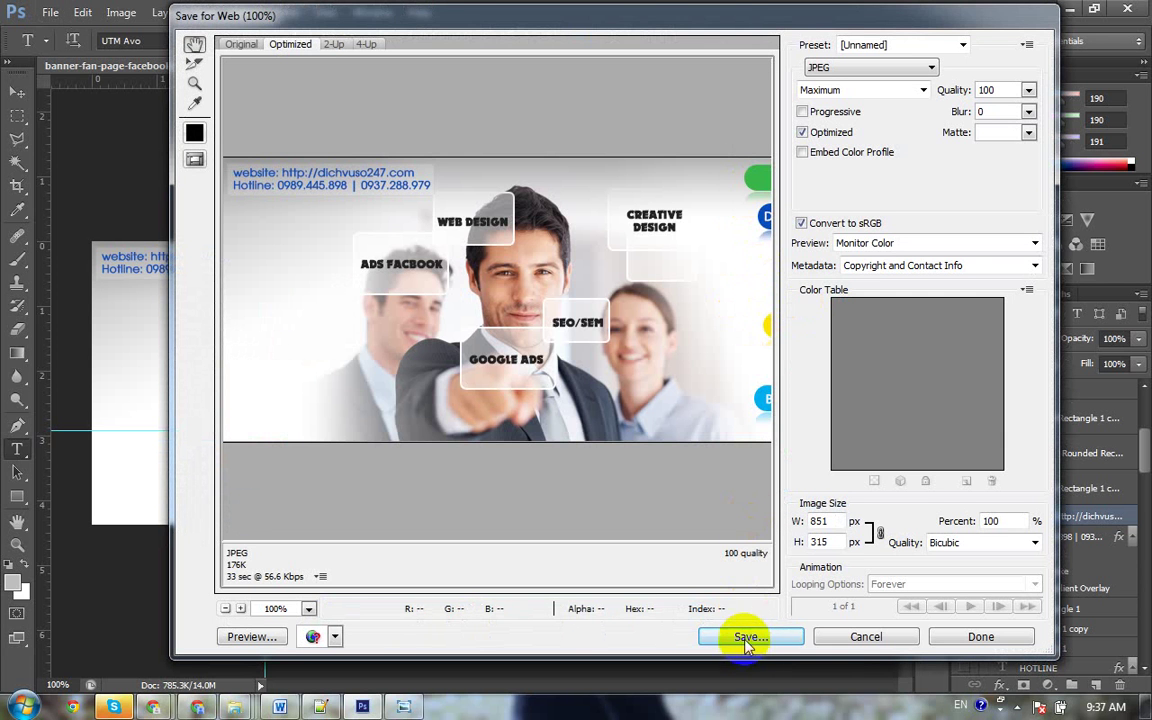
{"action": "left_click", "coordinate": [746, 637]}
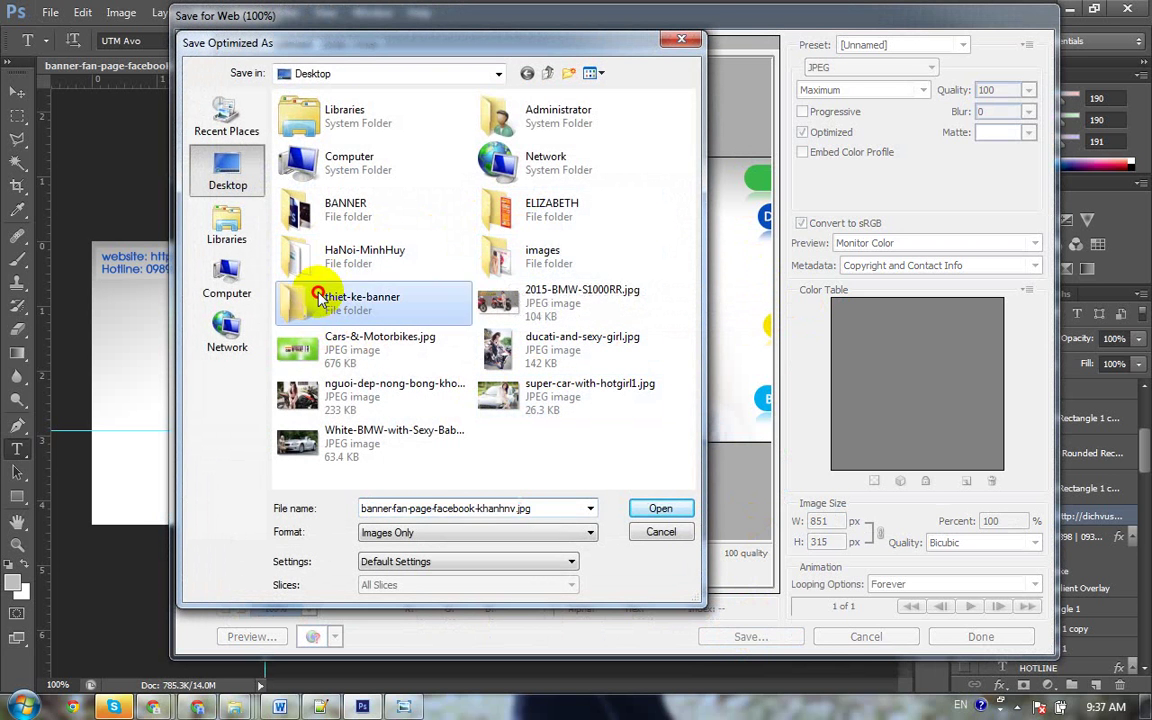
{"action": "double_click", "coordinate": [305, 303]}
{"action": "left_click", "coordinate": [661, 510]}
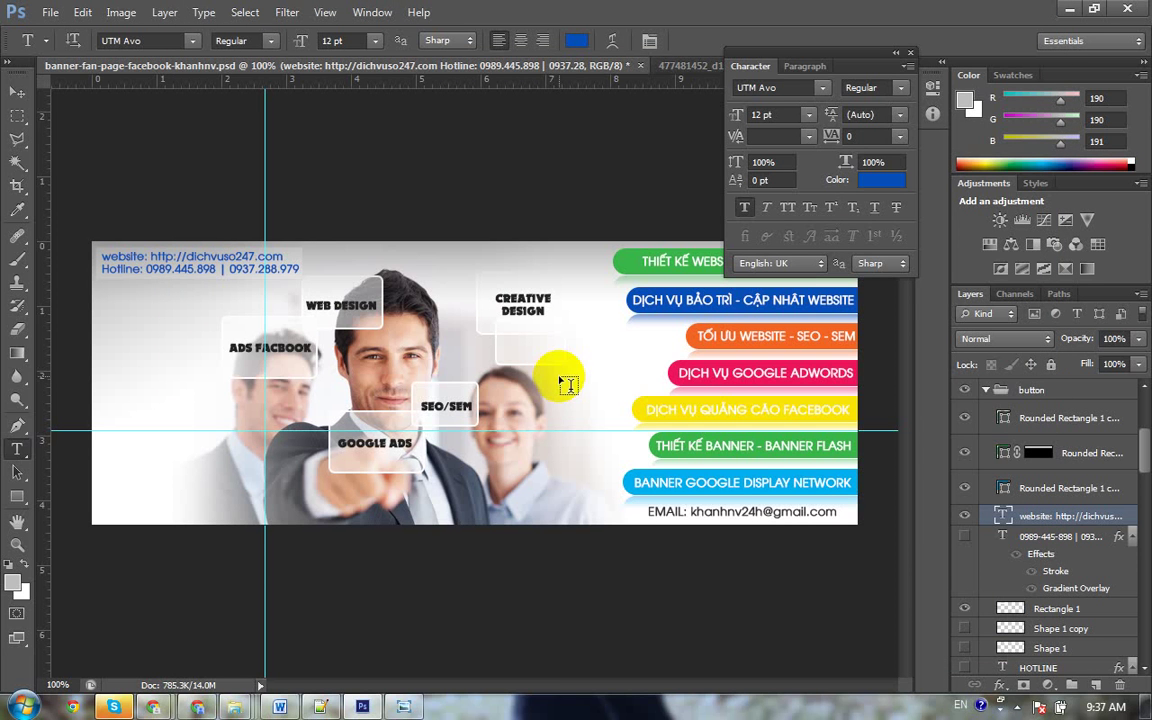
Add a new empty layer above the text group and bring it to the top.
{"action": "left_click_drag", "start_coordinate": [1146, 450], "coordinate": [1143, 388]}
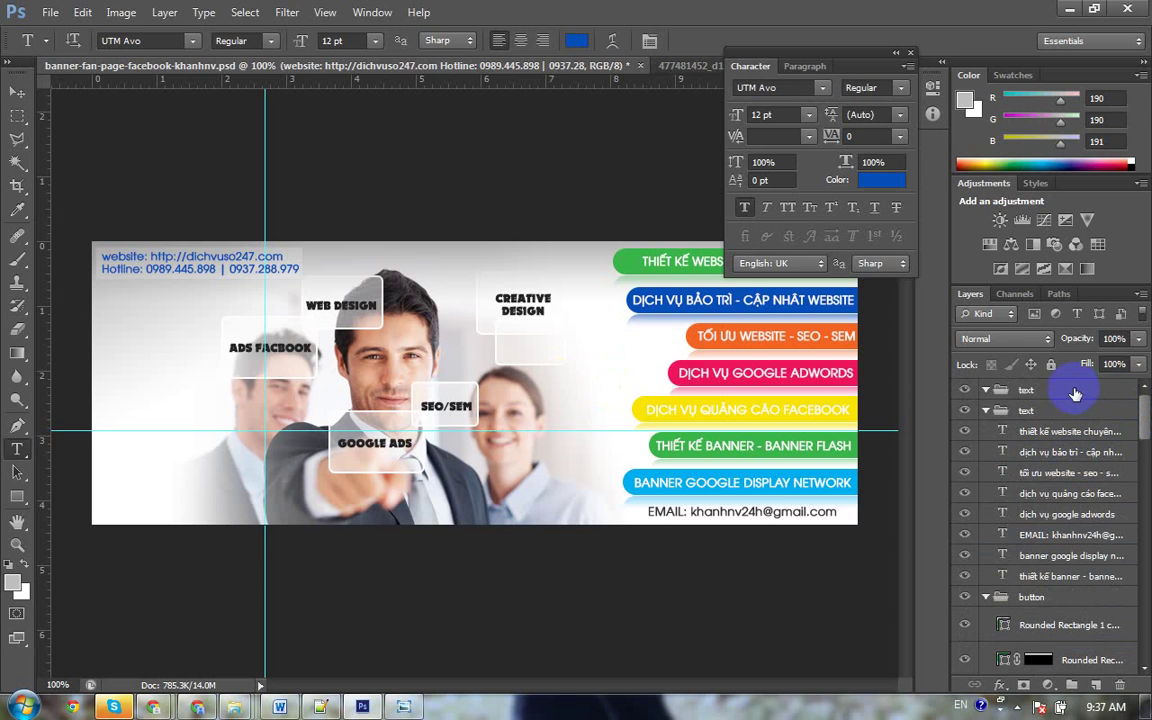
{"action": "left_click", "coordinate": [990, 389]}
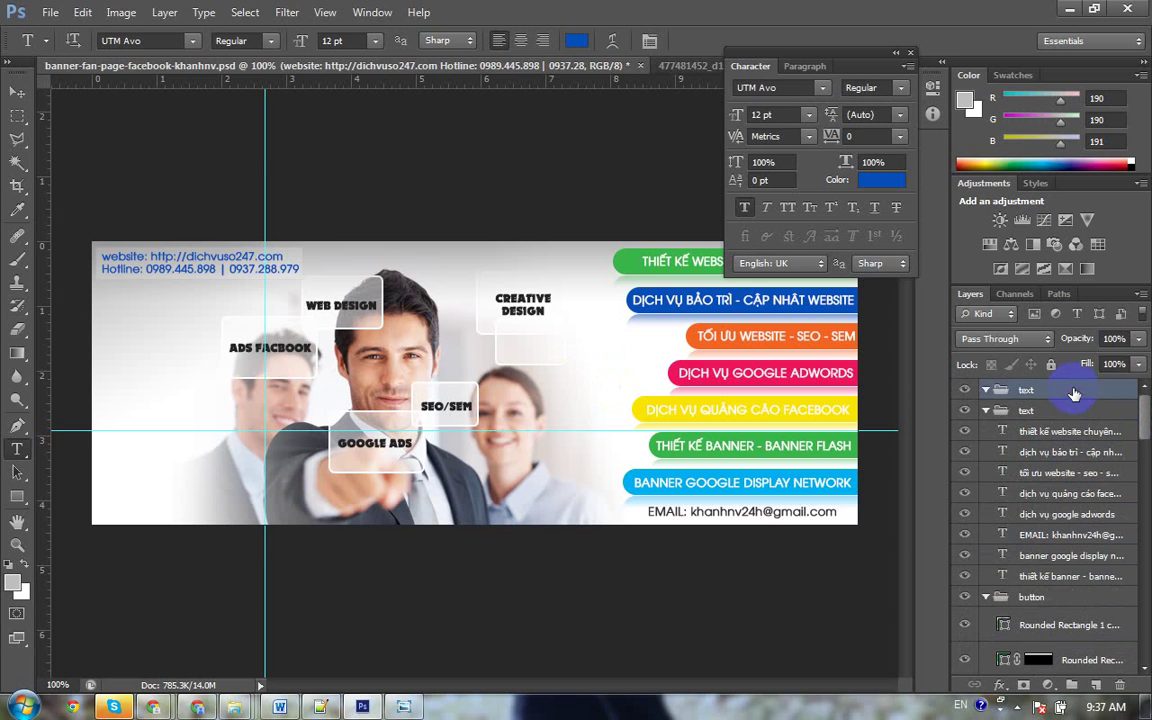
{"action": "left_click", "coordinate": [1094, 686]}
{"action": "key", "text": "ctrl+bracketright"}
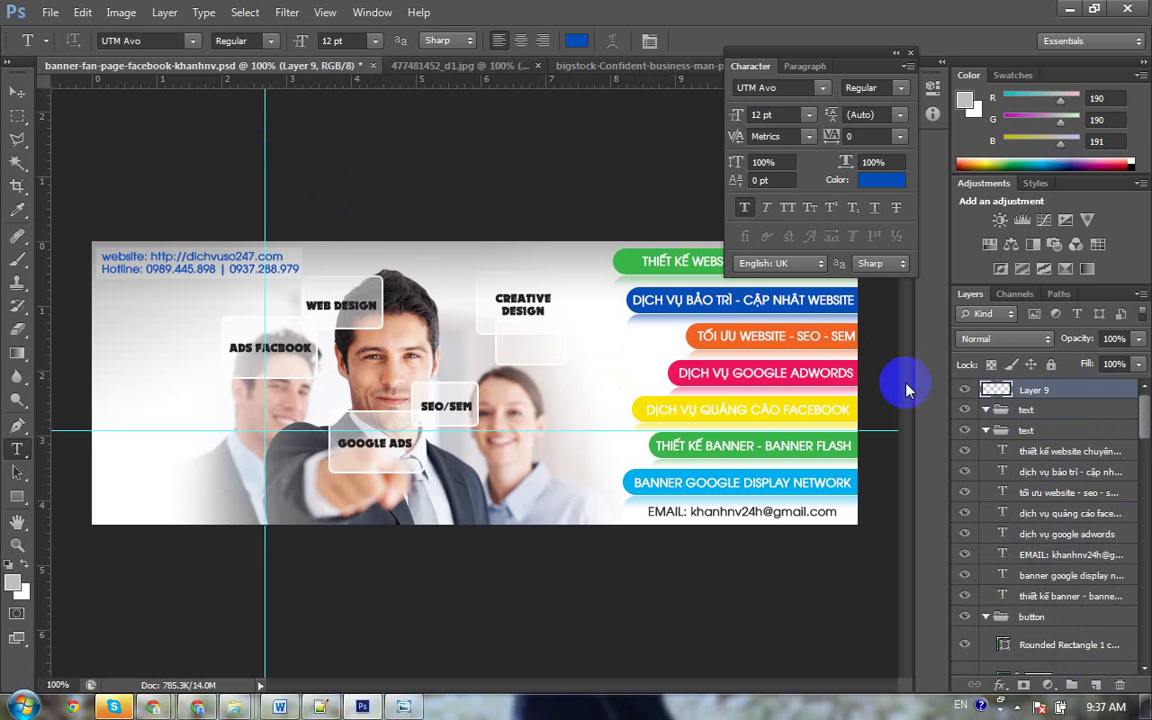
Fill the new layer with the watermark pattern and fade it to a faint opacity.
{"action": "left_click", "coordinate": [86, 13]}
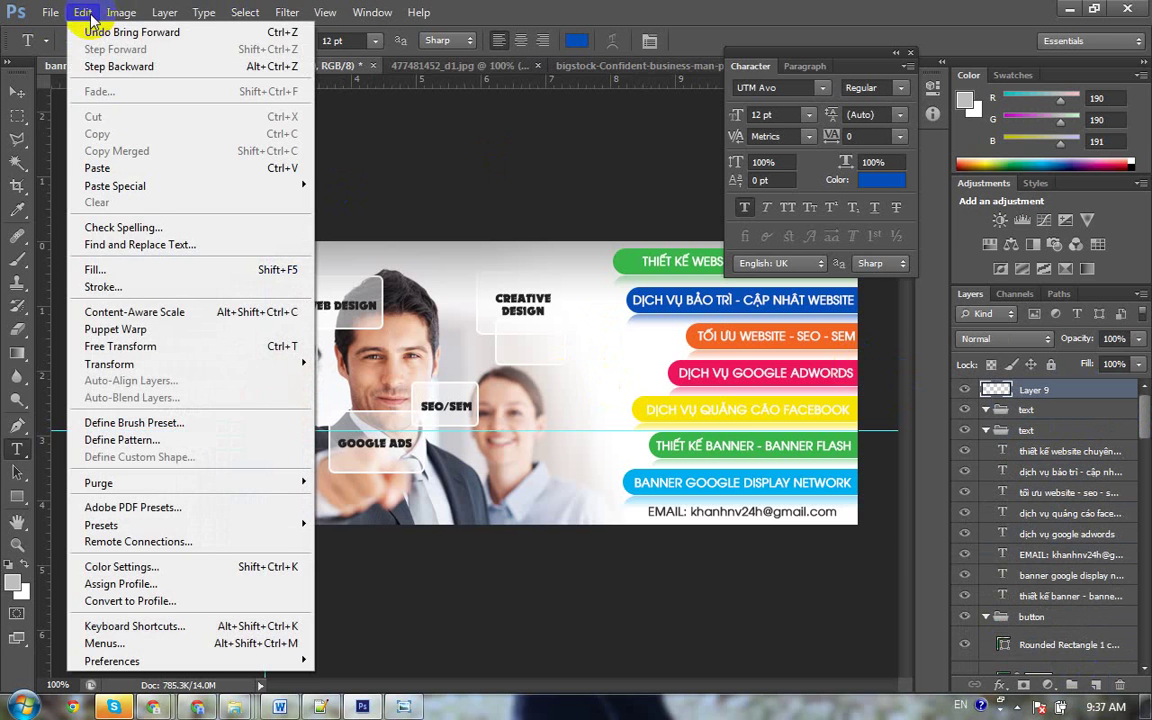
{"action": "left_click", "coordinate": [129, 265]}
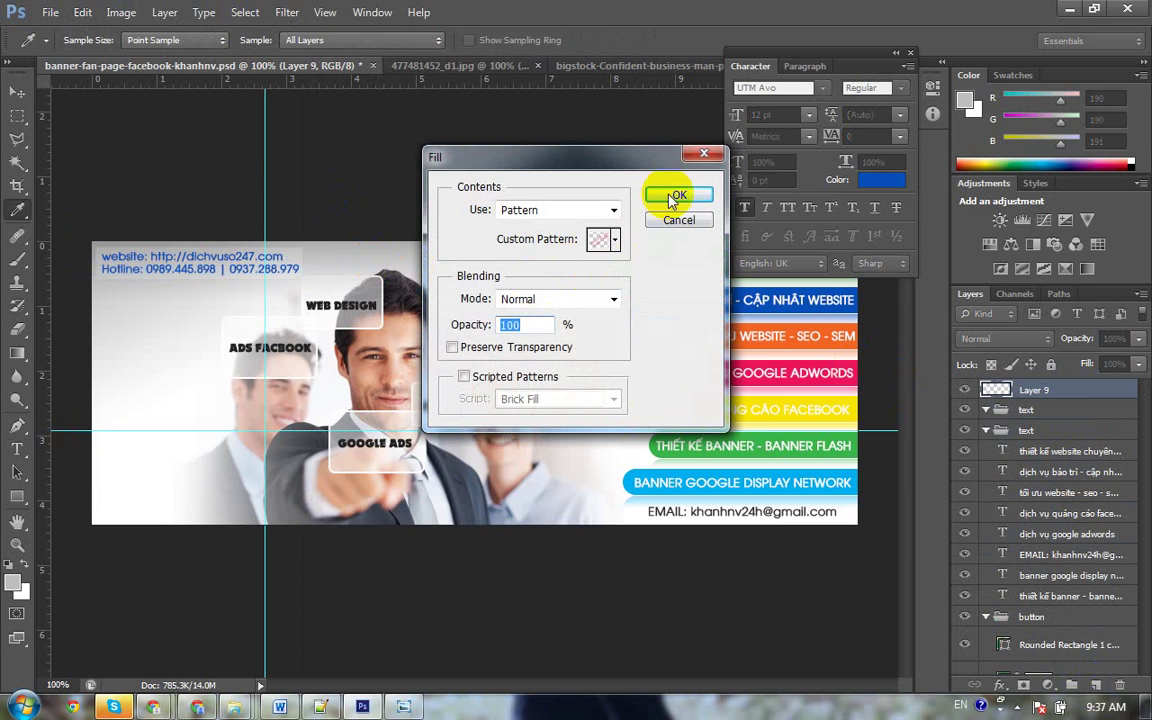
{"action": "left_click", "coordinate": [678, 194]}
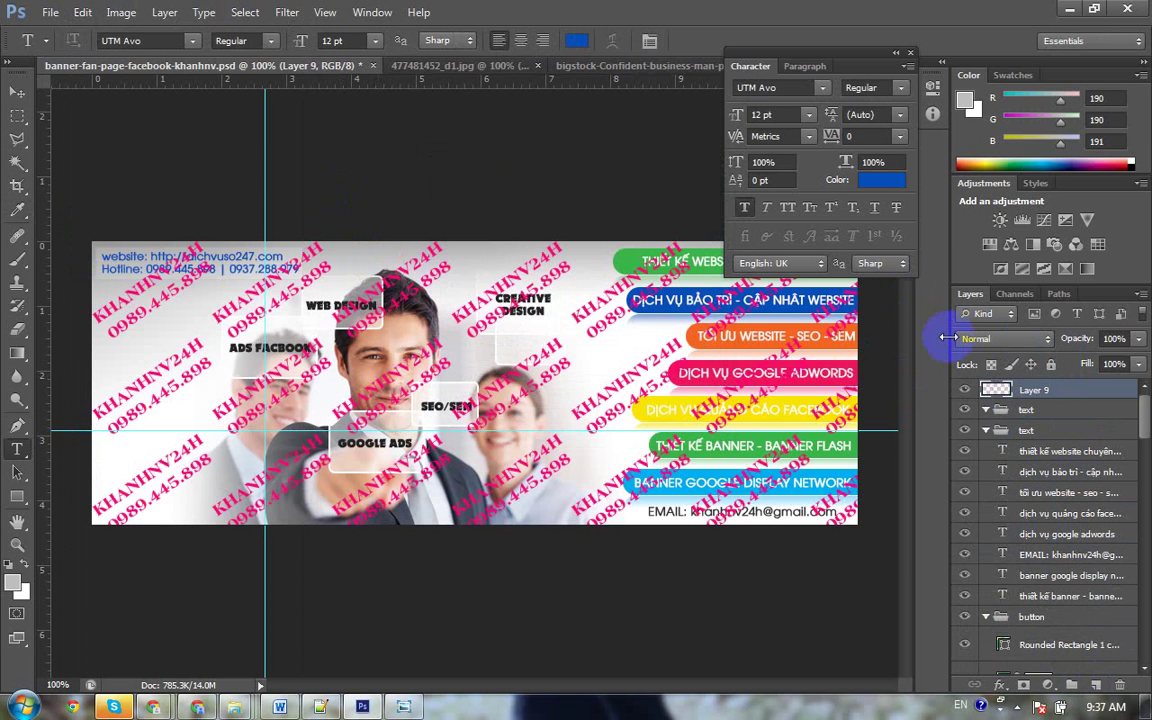
{"action": "left_click", "coordinate": [1114, 339]}
{"action": "left_click_drag", "start_coordinate": [1083, 363], "coordinate": [1078, 362]}
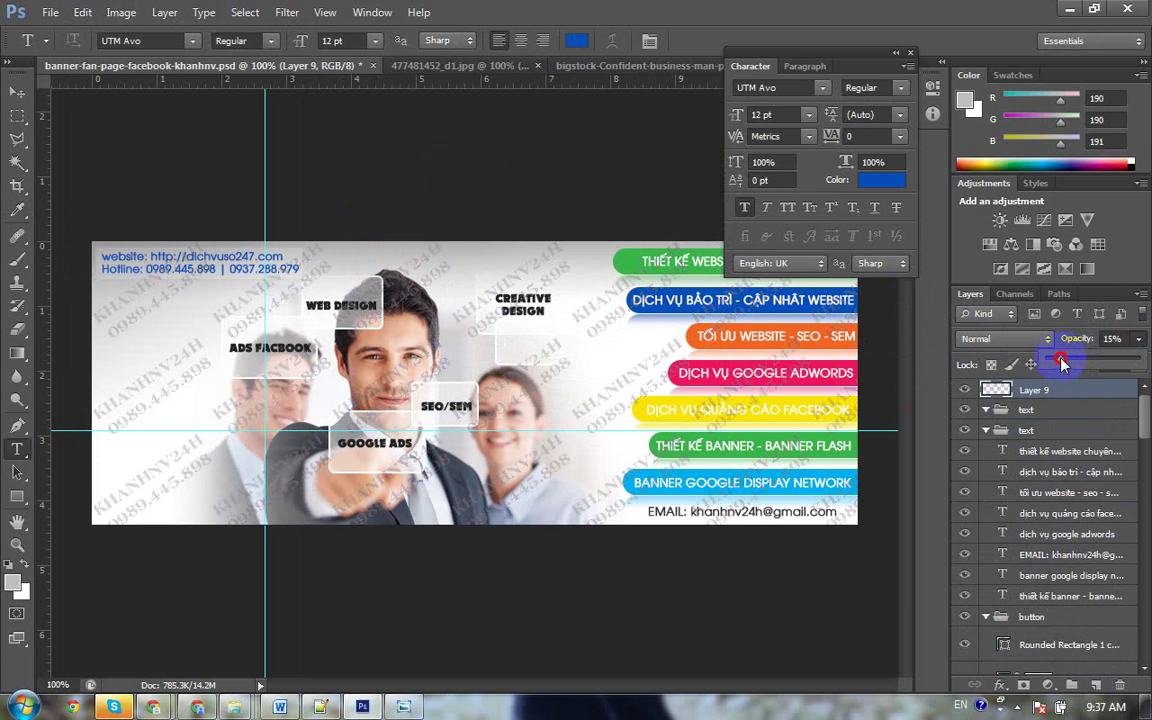